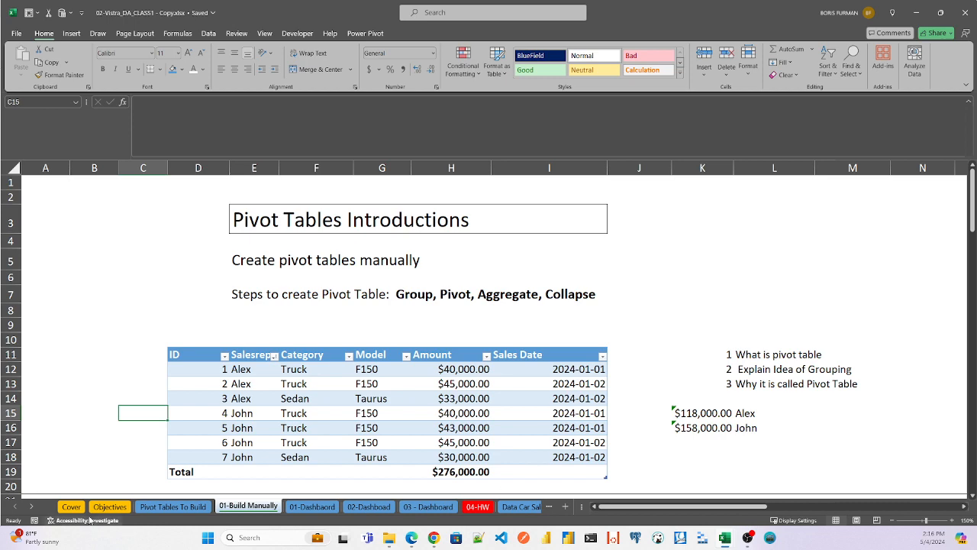
- Open the Data Car Sales worksheet and go to the header of its Car_id column
left_click(31, 506)
left_click(31, 506)
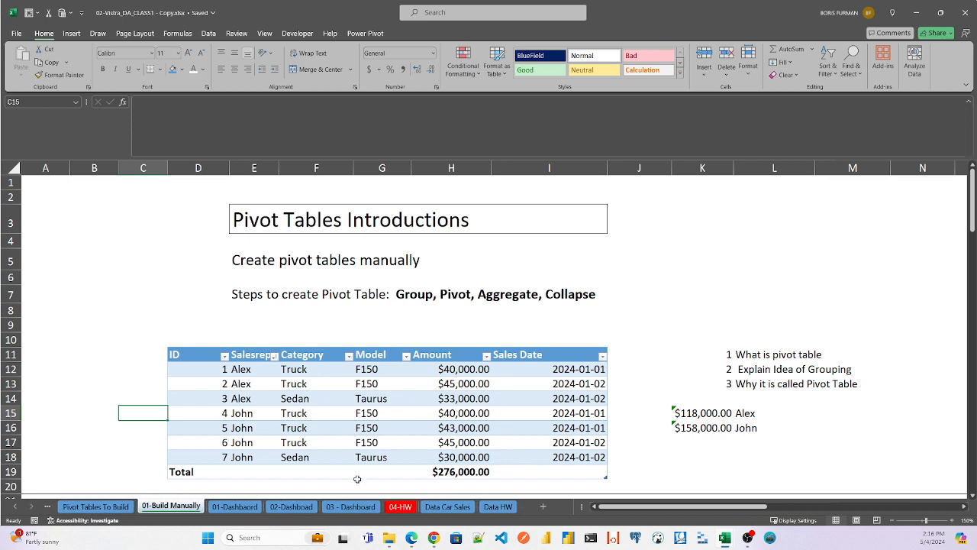
left_click(450, 507)
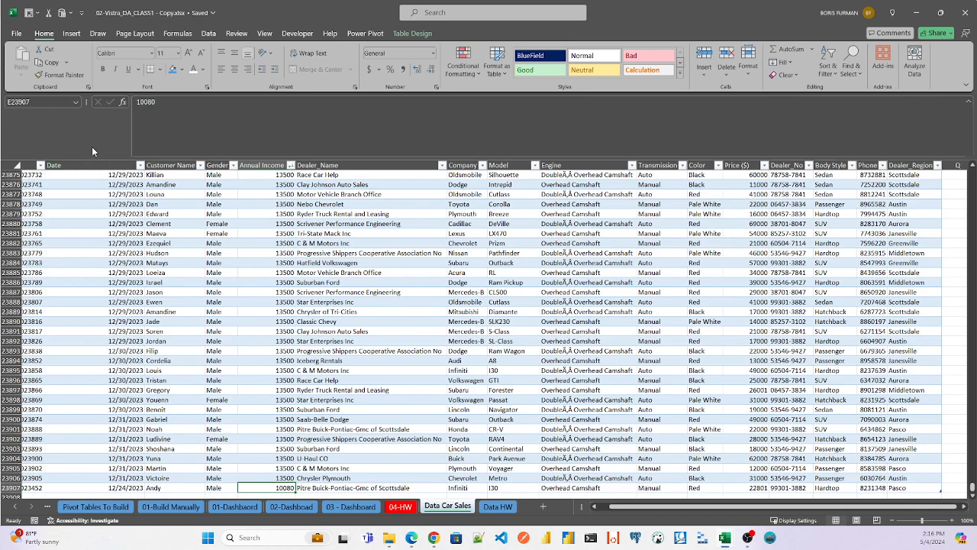
left_click(104, 181)
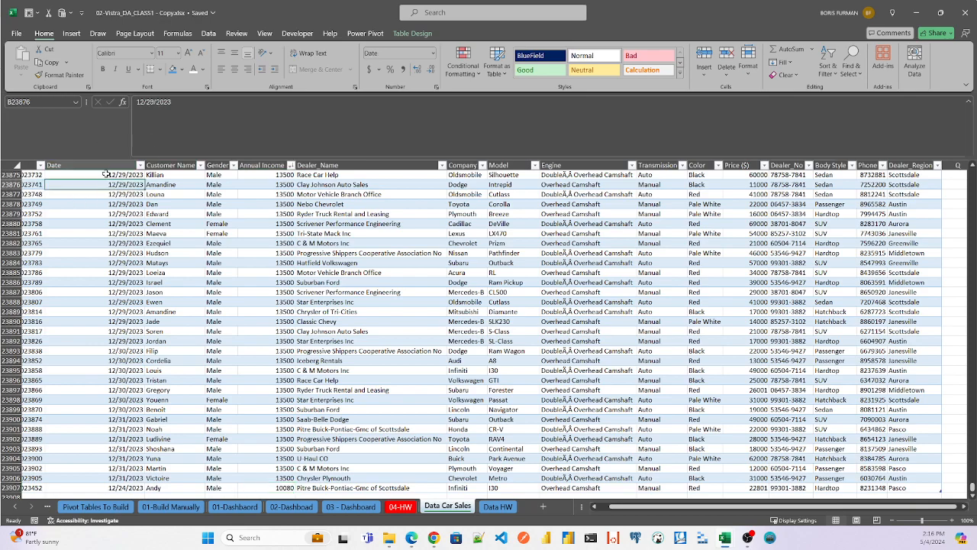
key("Up")
key("Up")
key("Up")
key("Left")
key("Up")
key("Up")
key("Up")
key("Up")
key("Up")
key("Up")
key("Up")
key("Up")
key("Up")
key("Up")
key("Up")
key("Up")
key("Up")
key("Up")
key("Up")
key("Up")
key("Up")
key("Up")
key("Up")
key("Up")
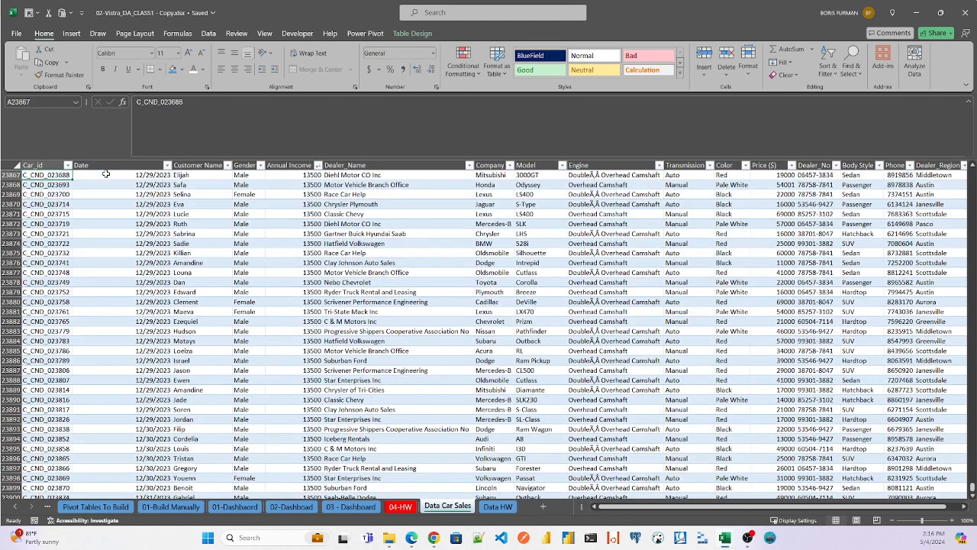
key("ctrl+Up")
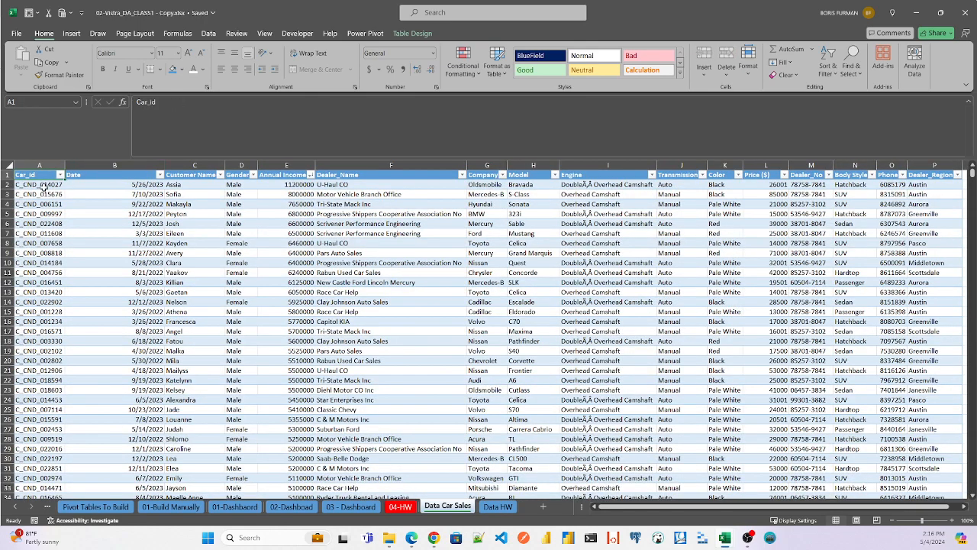
- Examine the car sales table's column headers, including Date, Customer Name, Dealer_Name, Company, Model, Color, Price, Body Style and Dealer_Region
left_click(114, 175)
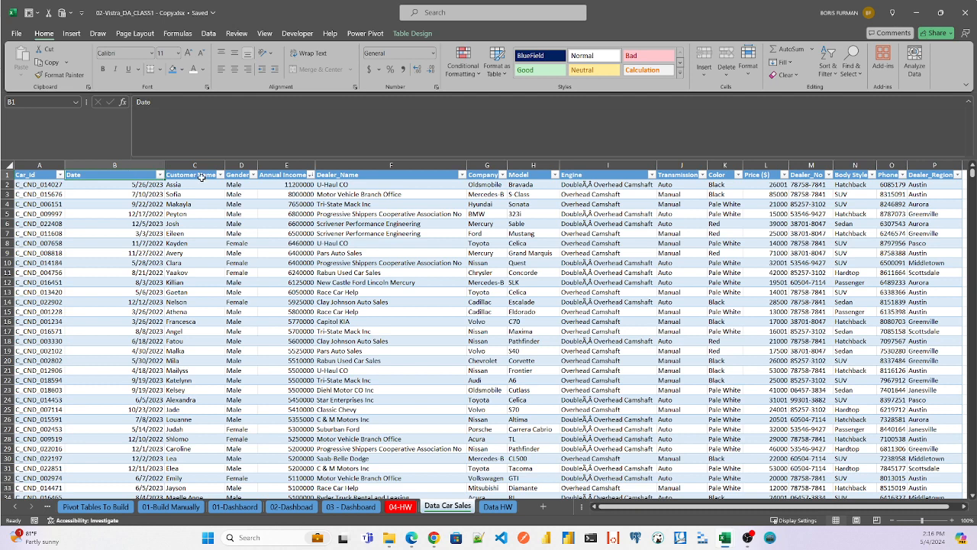
left_click(202, 176)
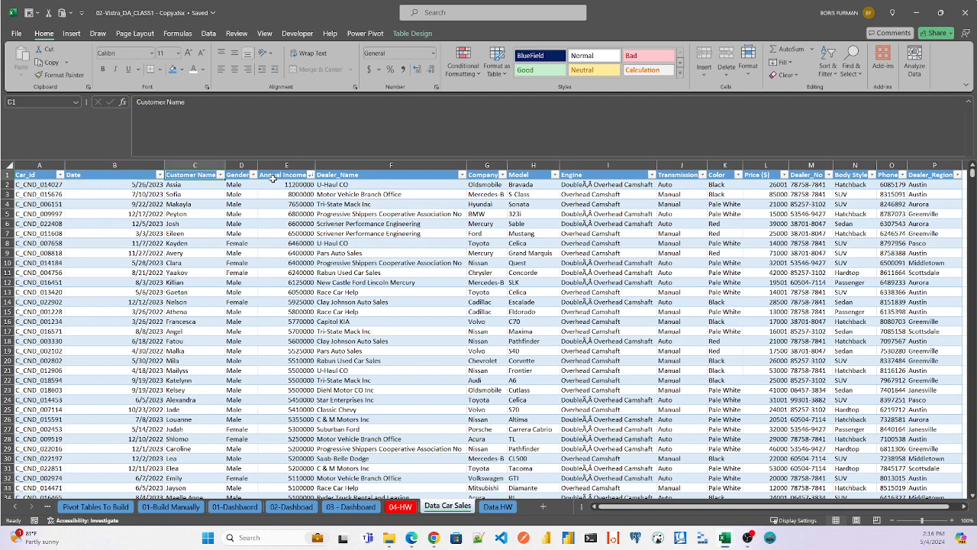
left_click(365, 175)
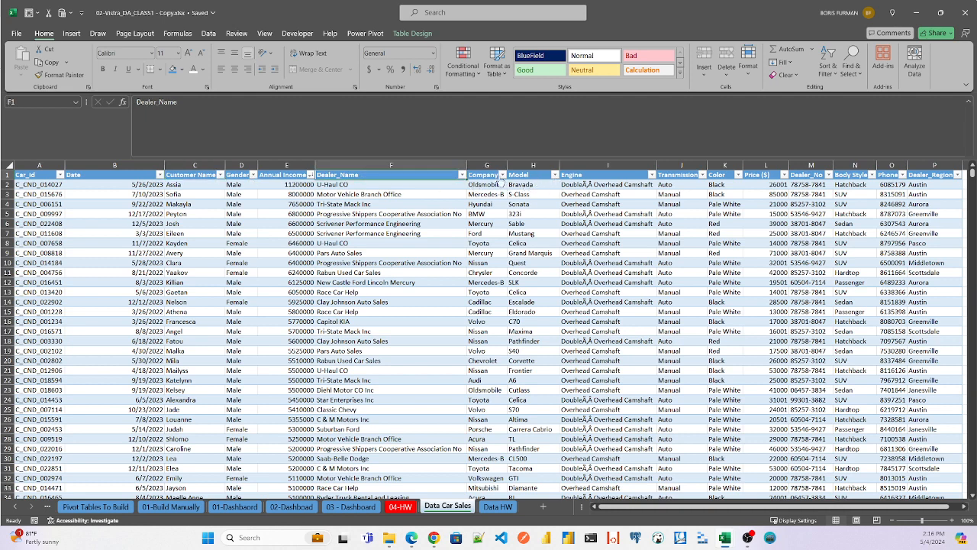
left_click(486, 174)
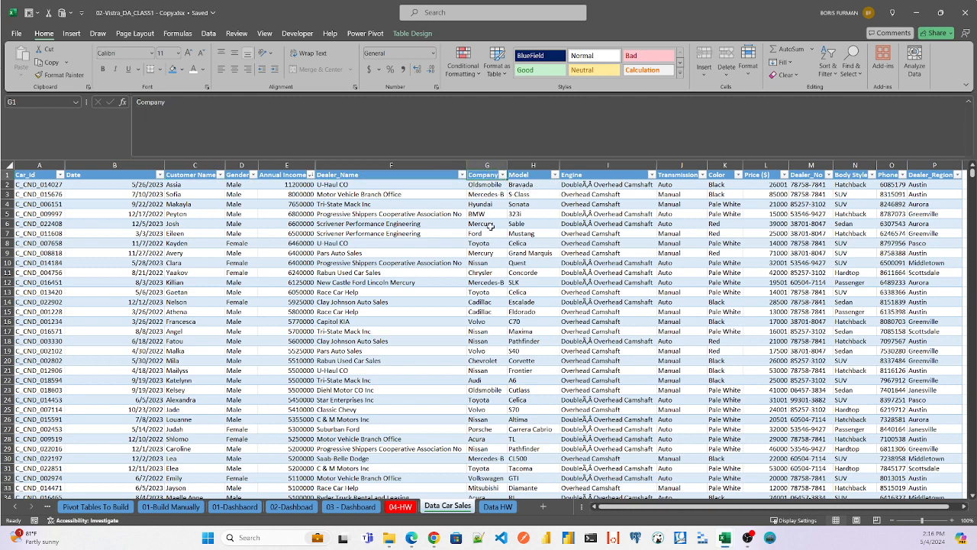
left_click(524, 169)
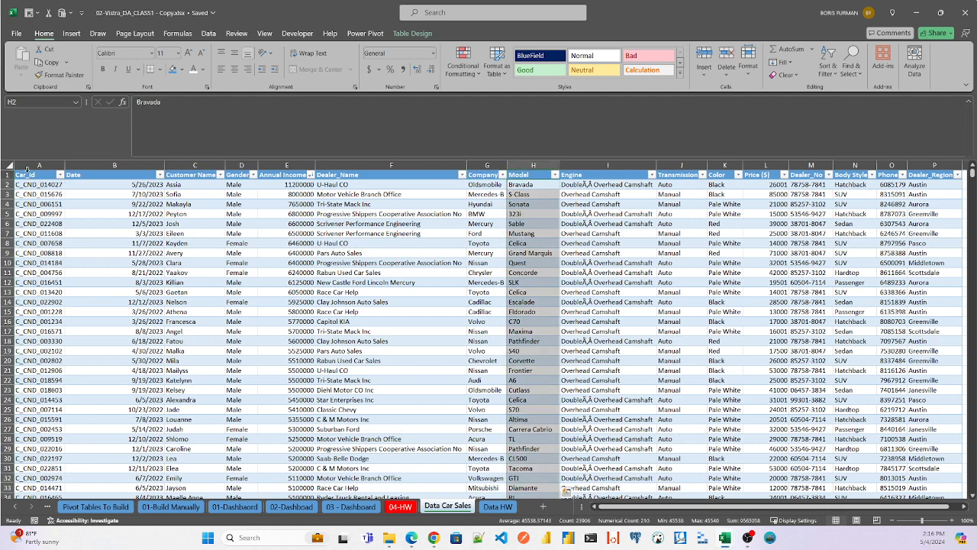
left_click(27, 172)
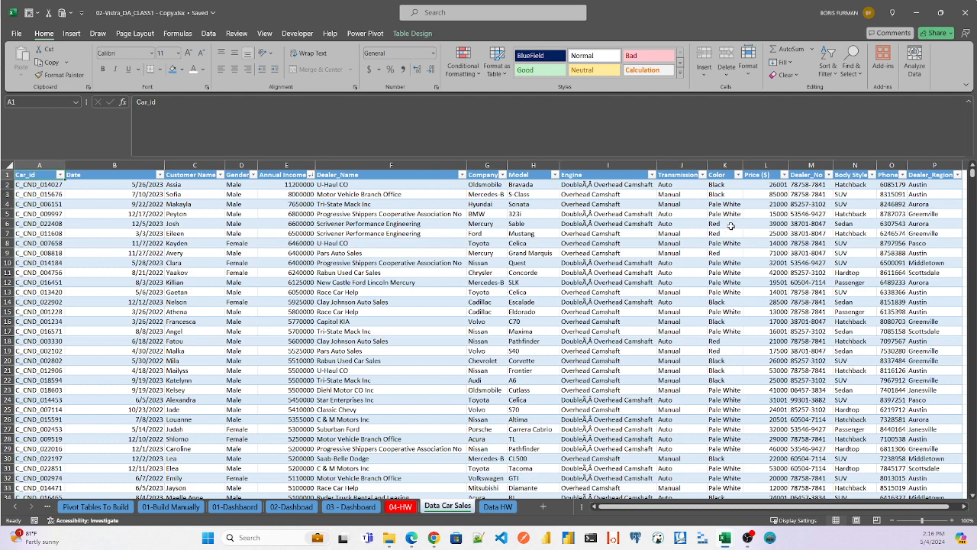
left_click(723, 175)
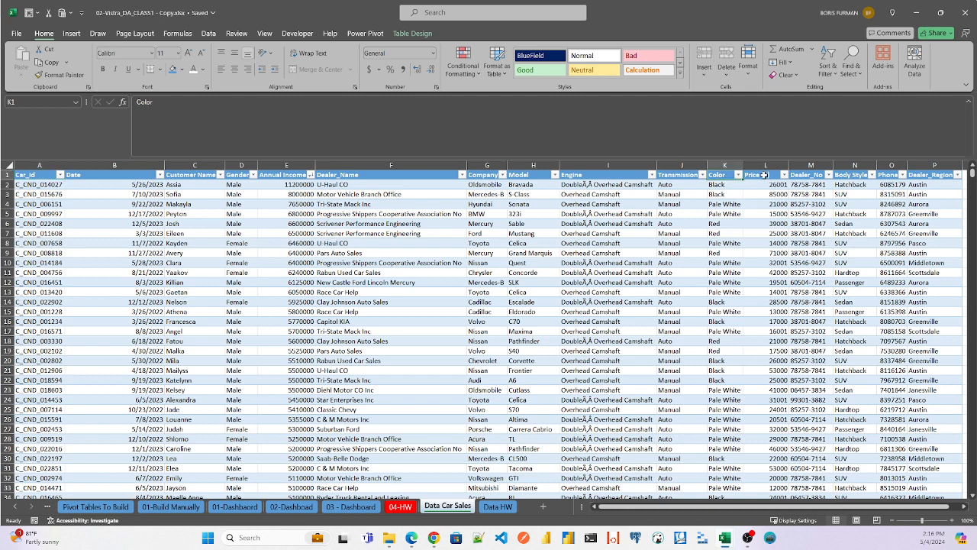
left_click(764, 175)
left_click(814, 175)
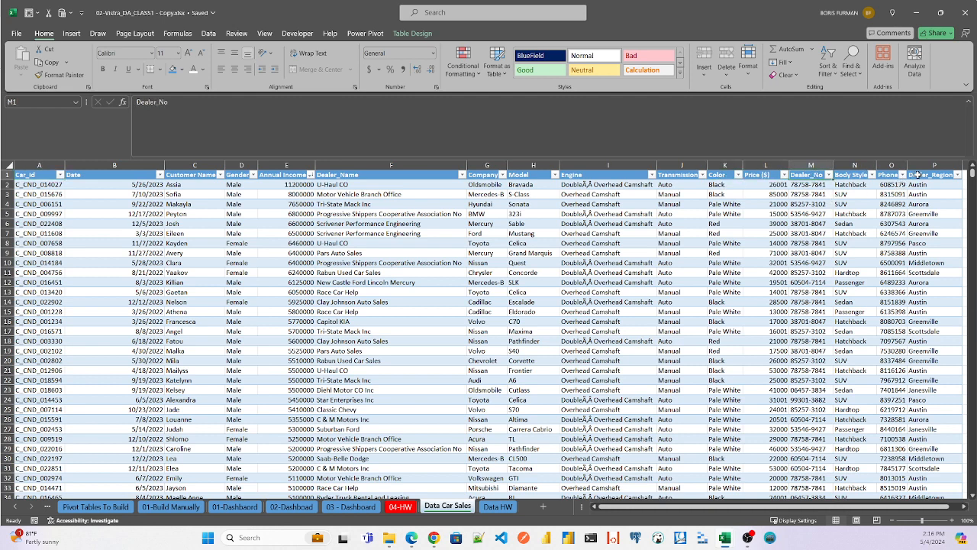
left_click(925, 174)
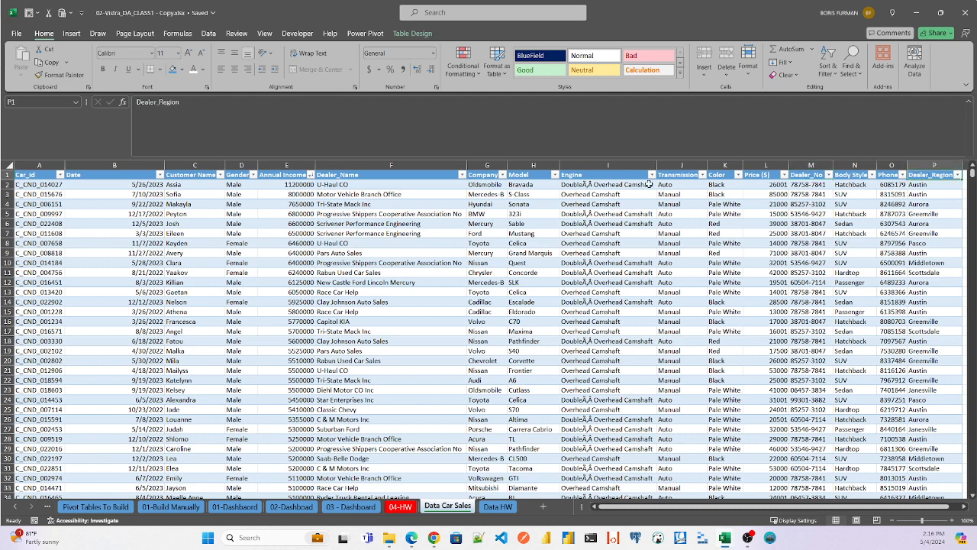
left_click(859, 175)
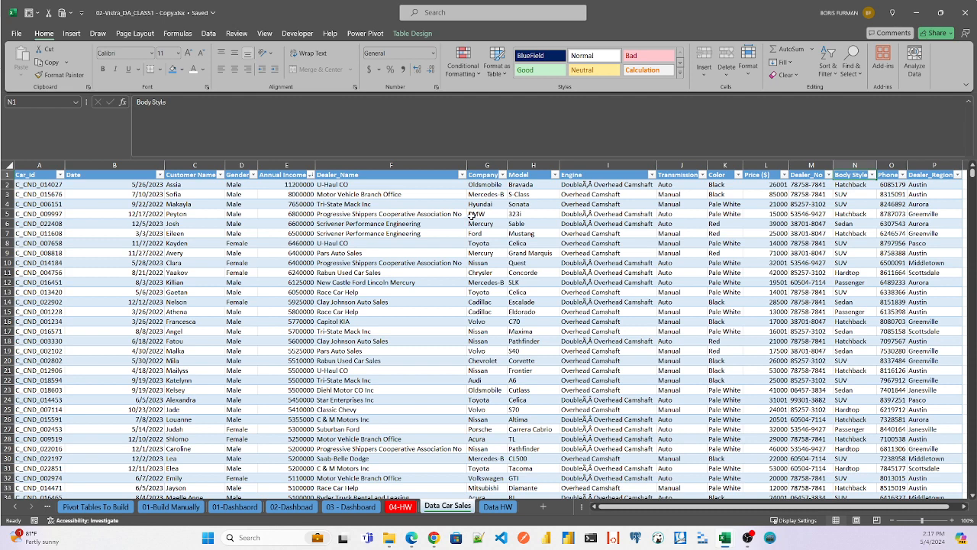
left_click(343, 176)
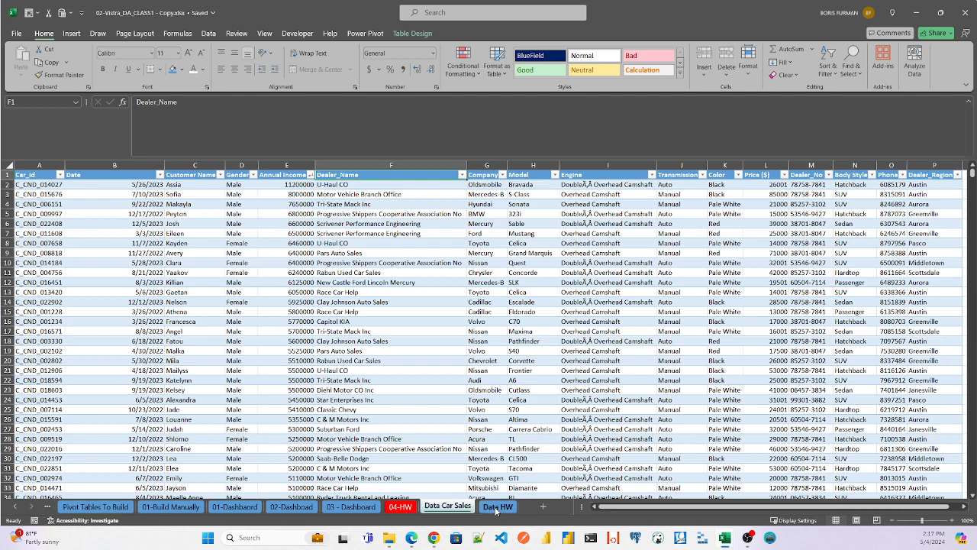
- Review the order columns on the Data HW worksheet and the homework pivot tables on the 04-HW worksheet
left_click(497, 508)
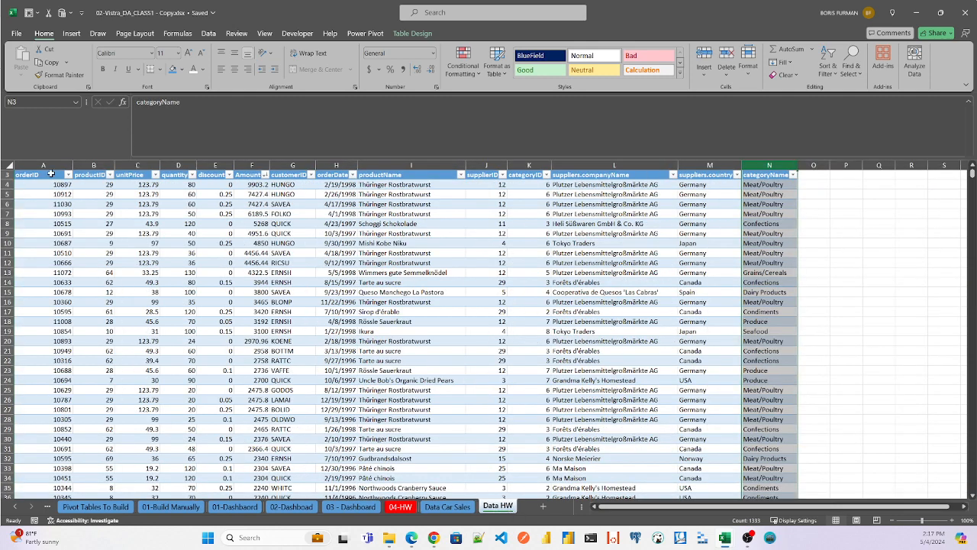
left_click(48, 178)
key("Up")
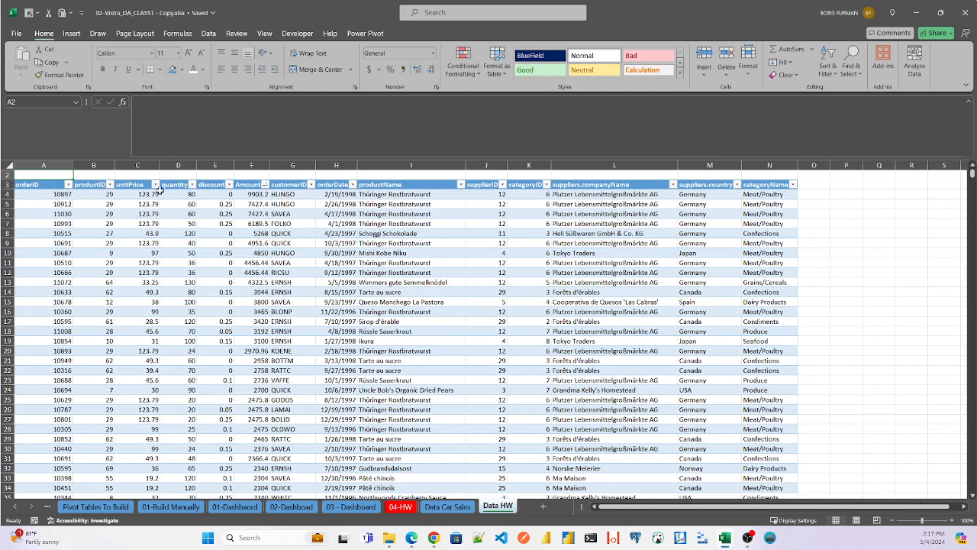
left_click(48, 185)
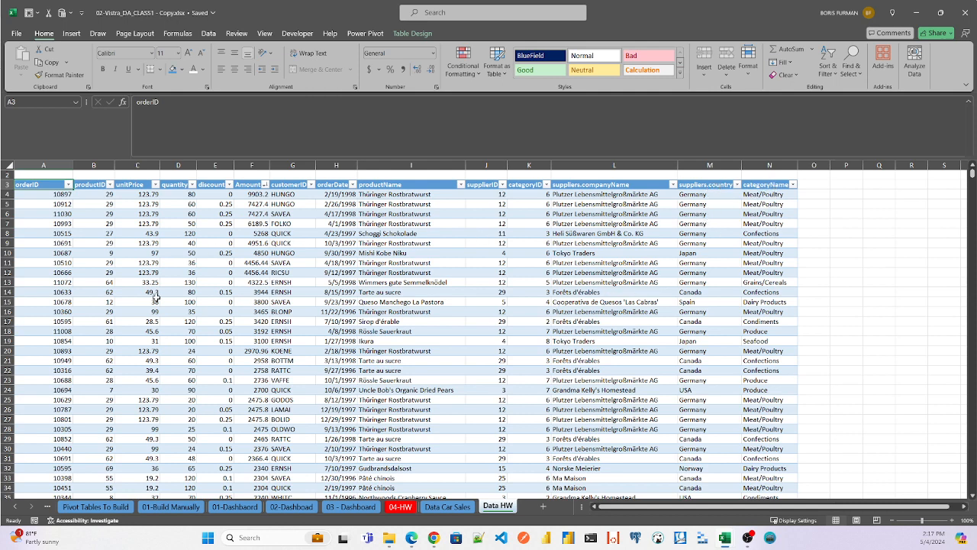
left_click(399, 507)
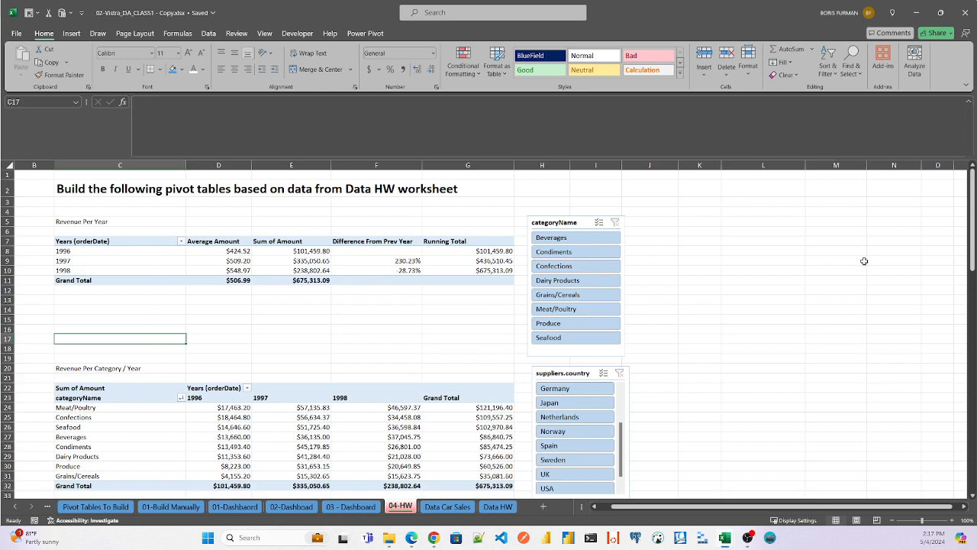
left_click_drag(975, 241, 974, 183)
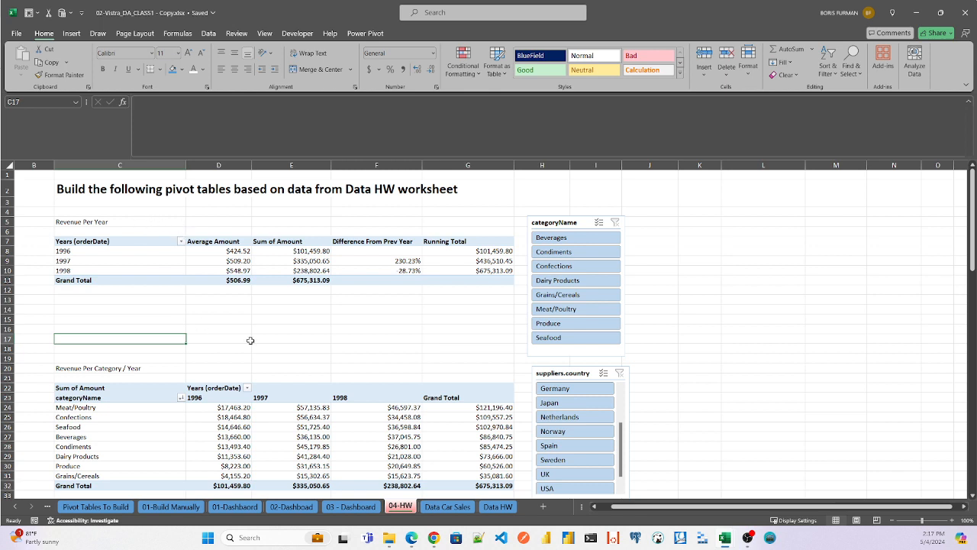
- Return to the 01-Build Manually worksheet and widen column E so the Salesrep header fits
left_click(15, 507)
left_click(17, 508)
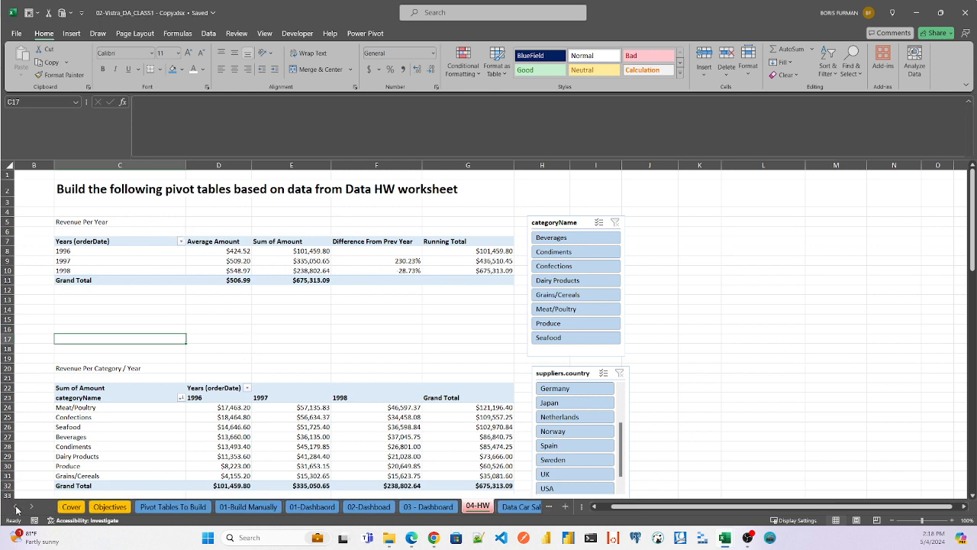
left_click(252, 506)
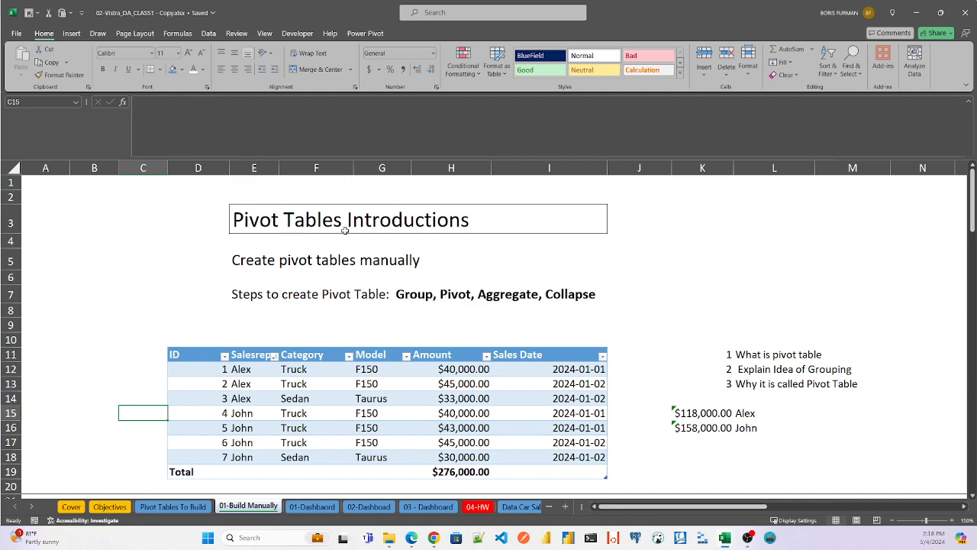
left_click_drag(974, 190, 974, 261)
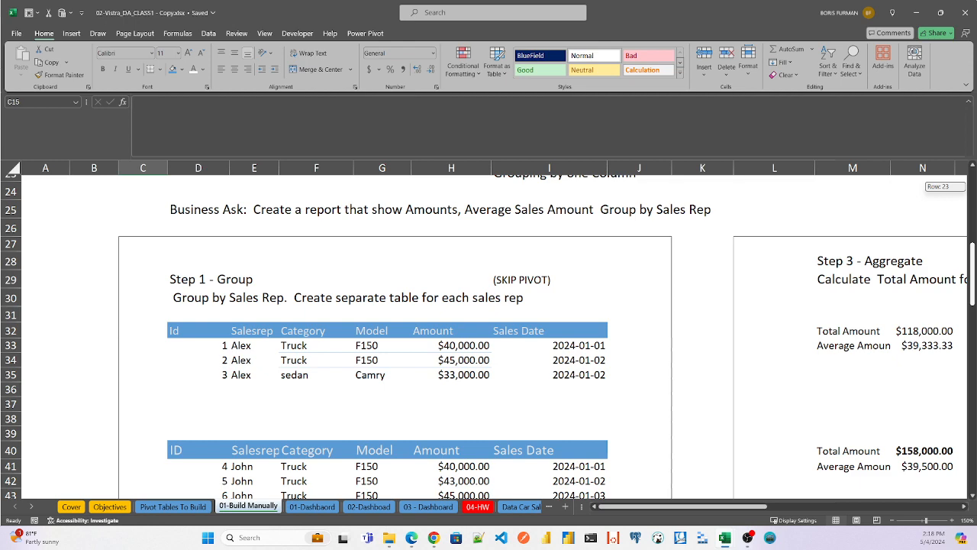
left_click_drag(973, 262, 974, 217)
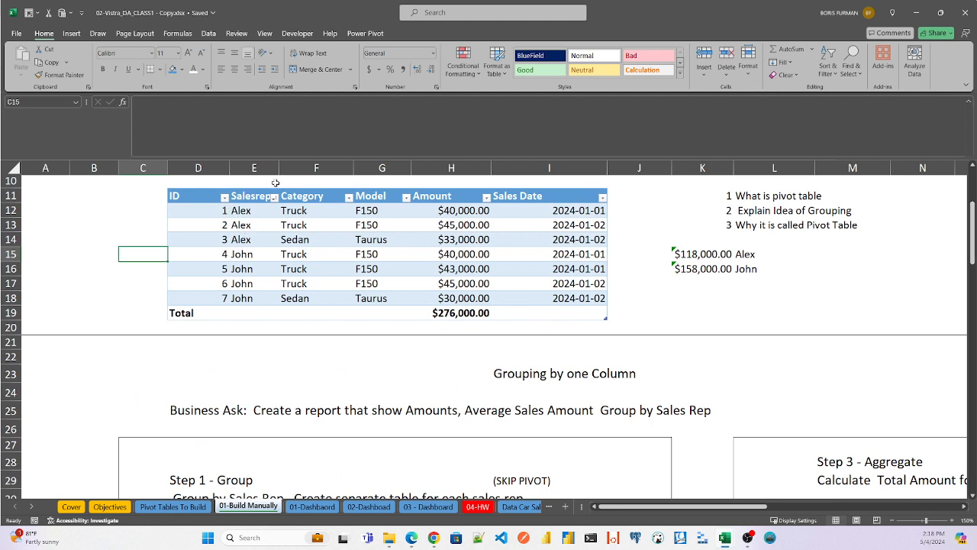
left_click_drag(279, 168, 295, 168)
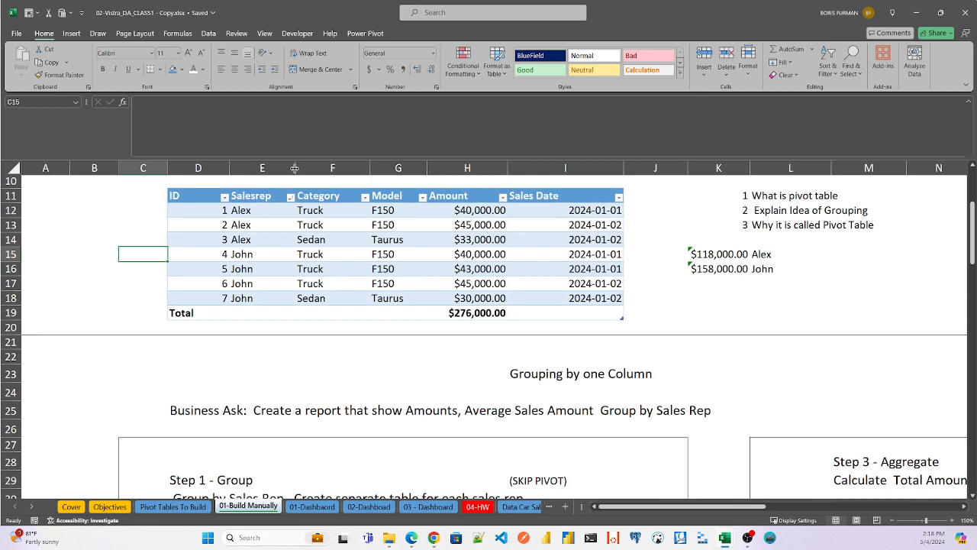
- Examine the sales table on rows 11 to 19, checking its Category, Amount and Model columns for truck and sedan sales
left_click(181, 196)
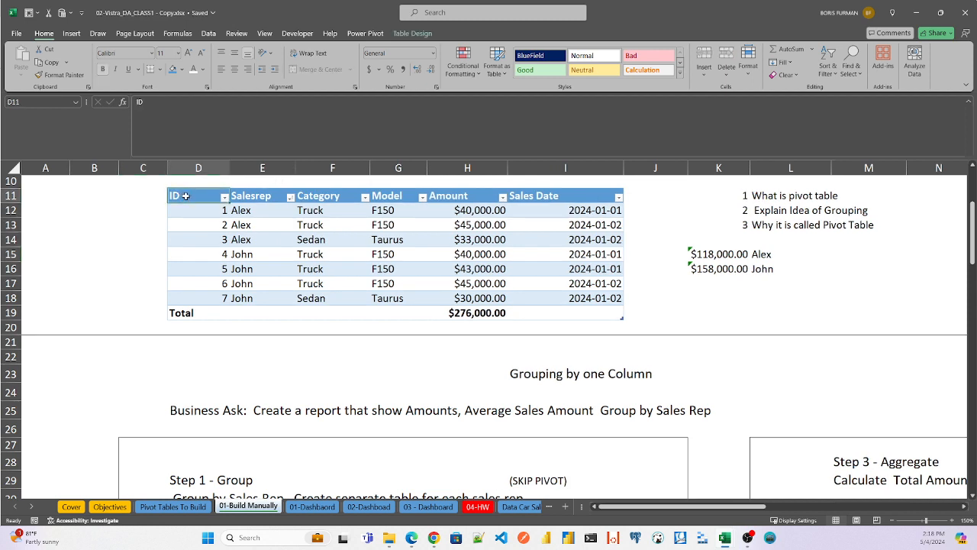
left_click(623, 307, "shift")
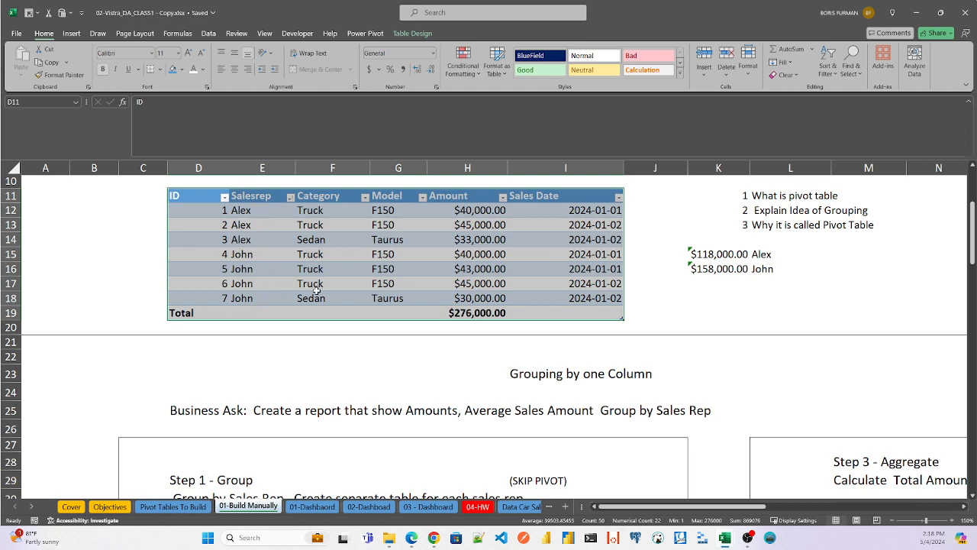
left_click(330, 196)
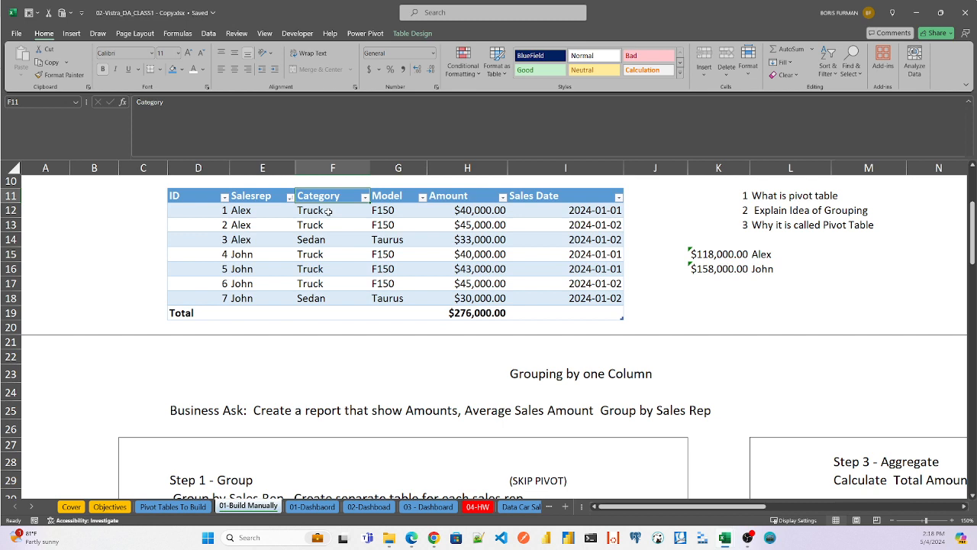
left_click(328, 211)
left_click(324, 243)
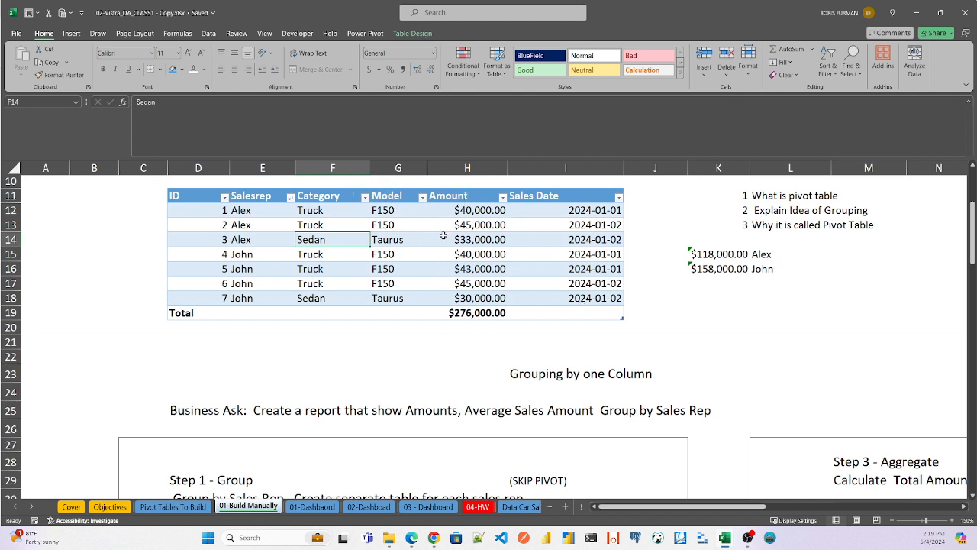
left_click(474, 210)
left_click(472, 239)
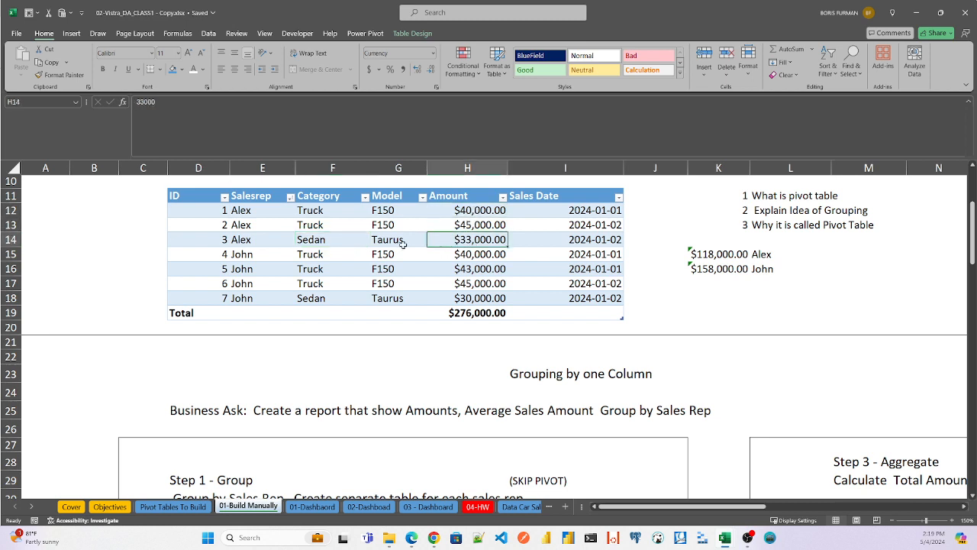
left_click(376, 197)
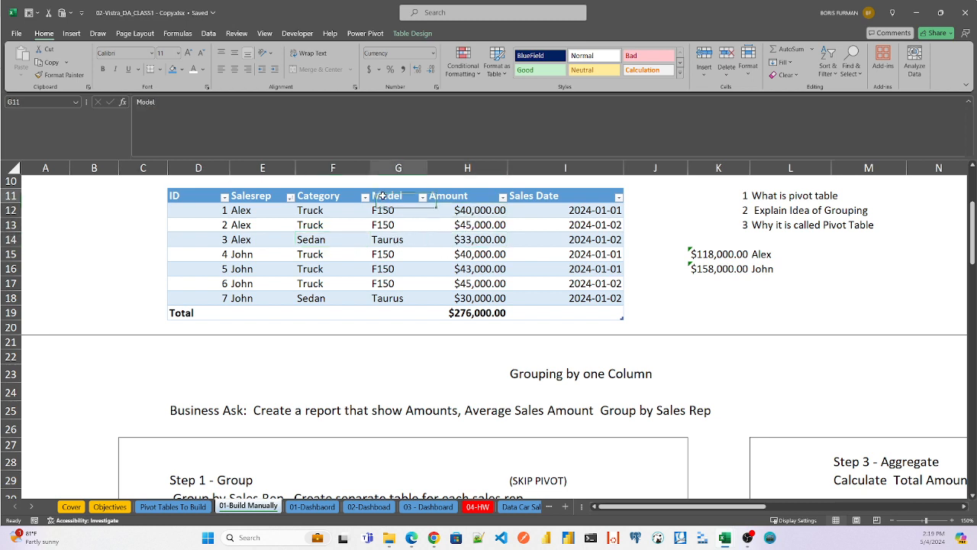
left_click(383, 210)
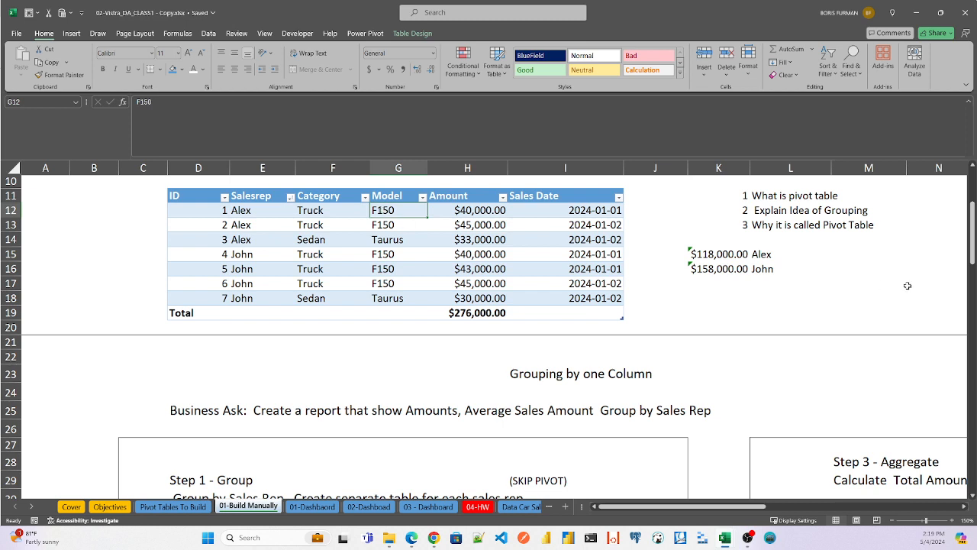
- Read the Business Ask for grouping by sales rep and examine the Amount, Avg Amount and total cells under Step 4 - Collapse
left_click_drag(973, 224, 974, 254)
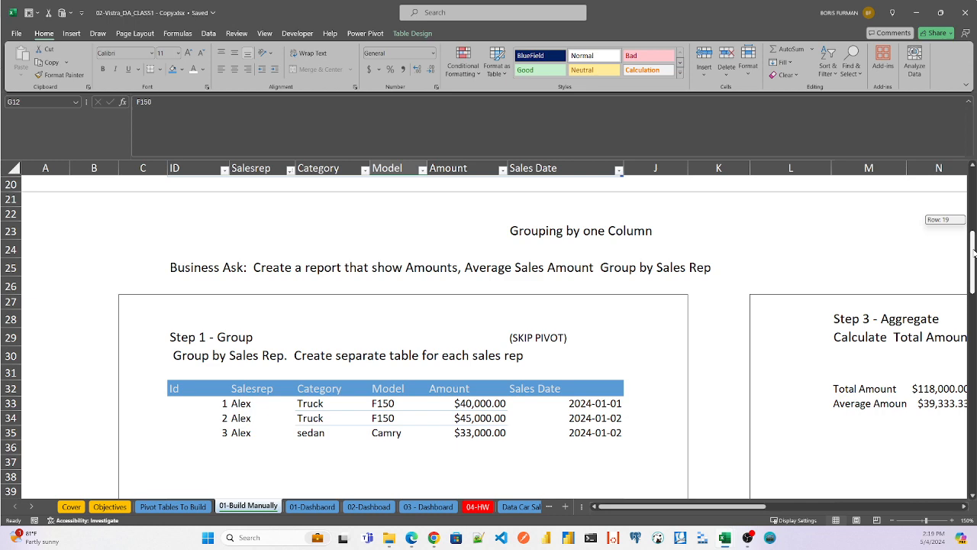
left_click_drag(974, 253, 975, 261)
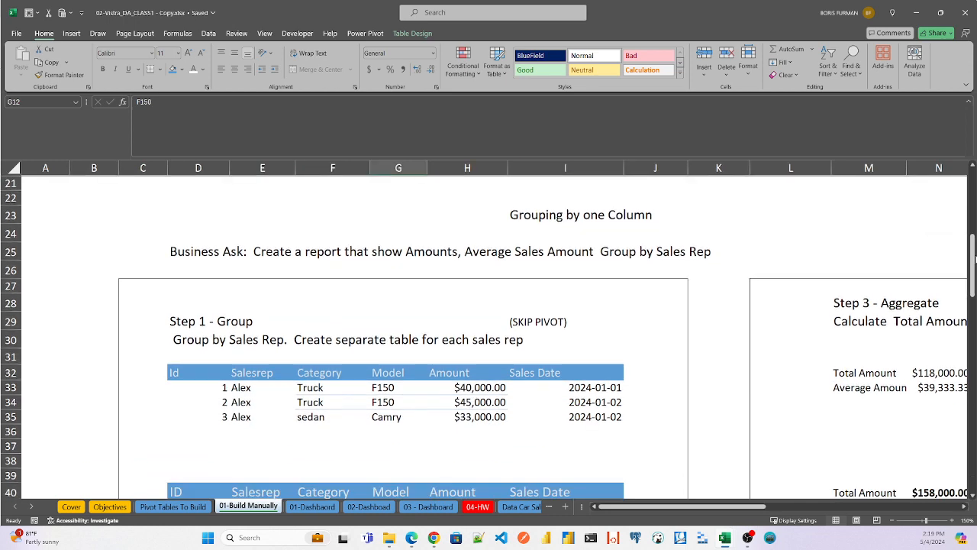
left_click_drag(717, 508, 880, 517)
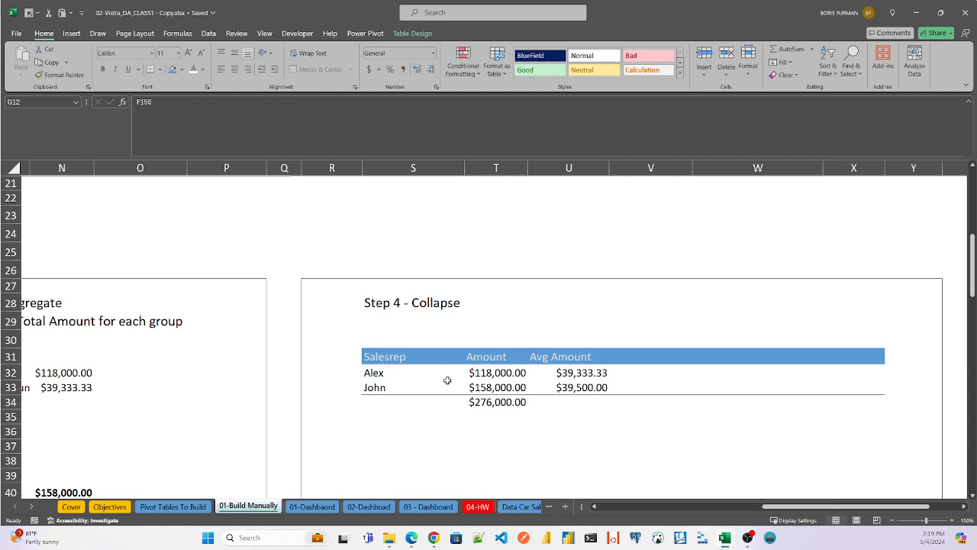
left_click(502, 372)
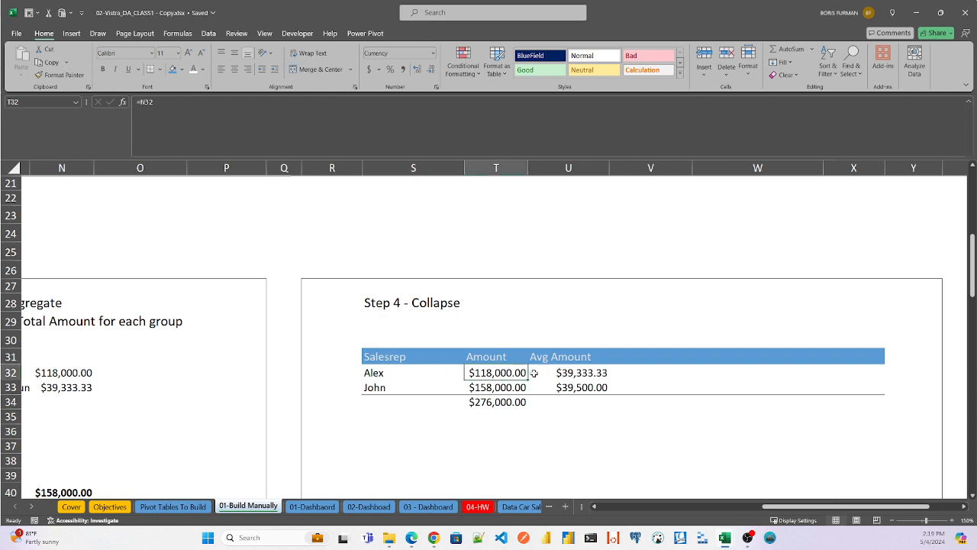
left_click(584, 376)
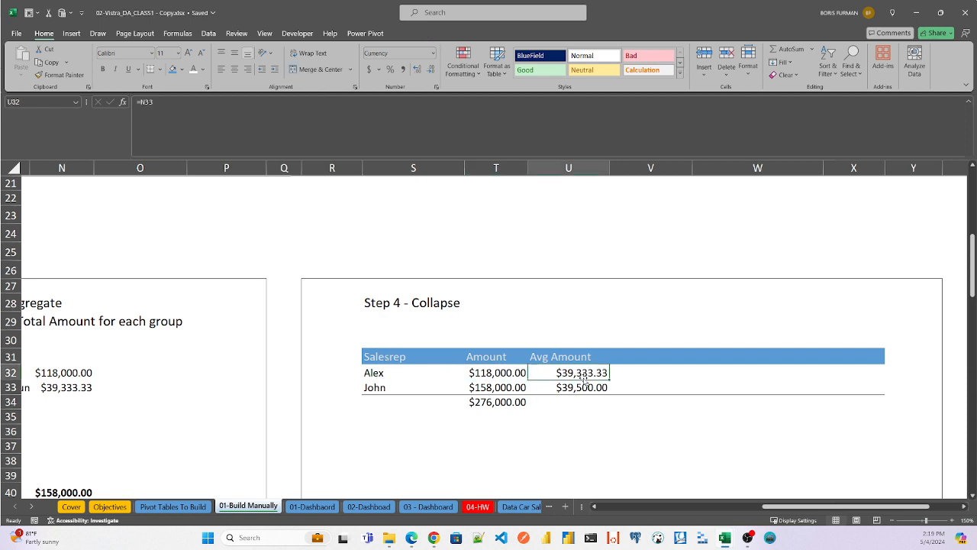
left_click(371, 392)
left_click(500, 389)
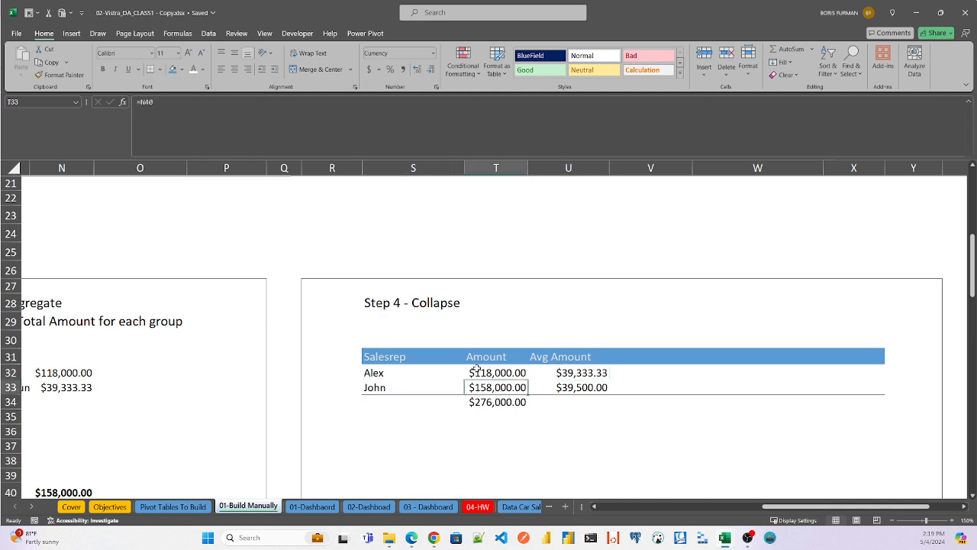
left_click(500, 371)
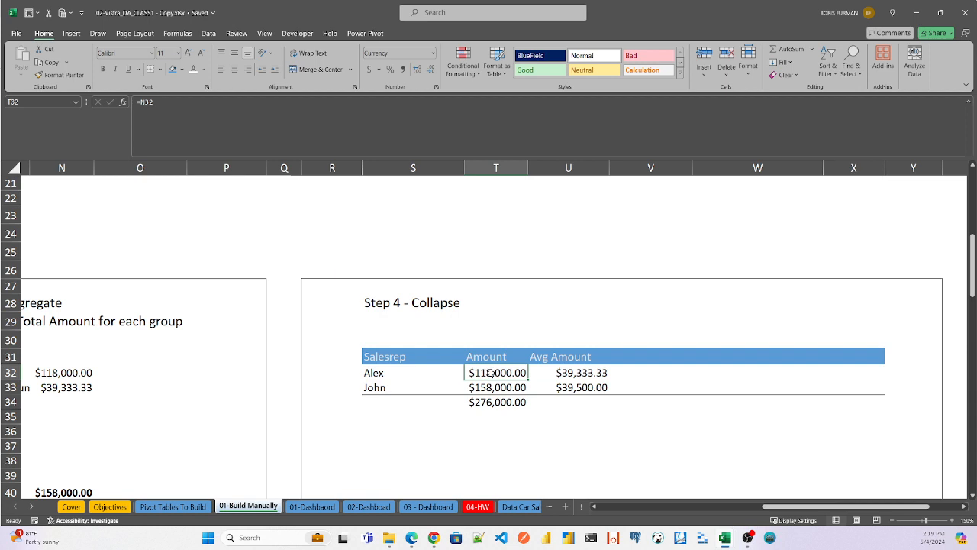
left_click(381, 390)
left_click(489, 389)
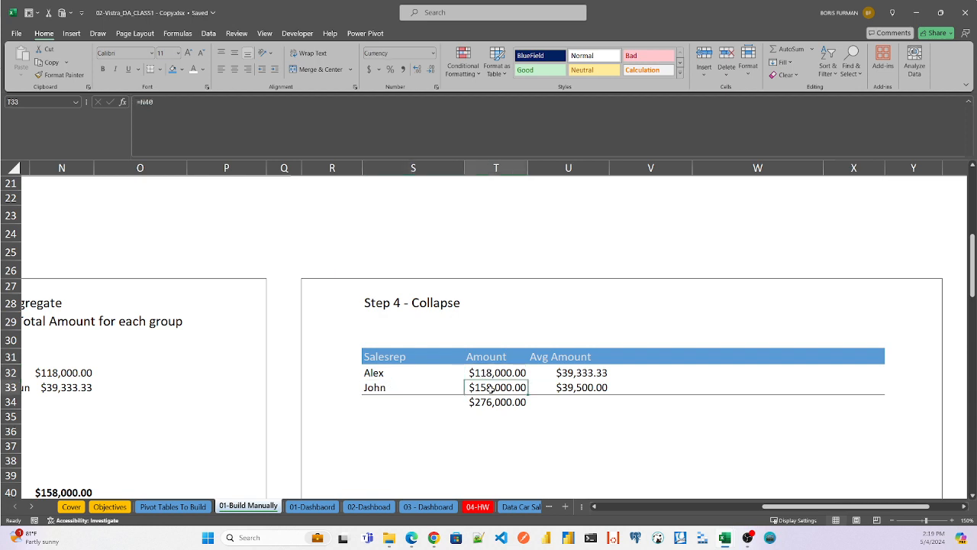
left_click(504, 372)
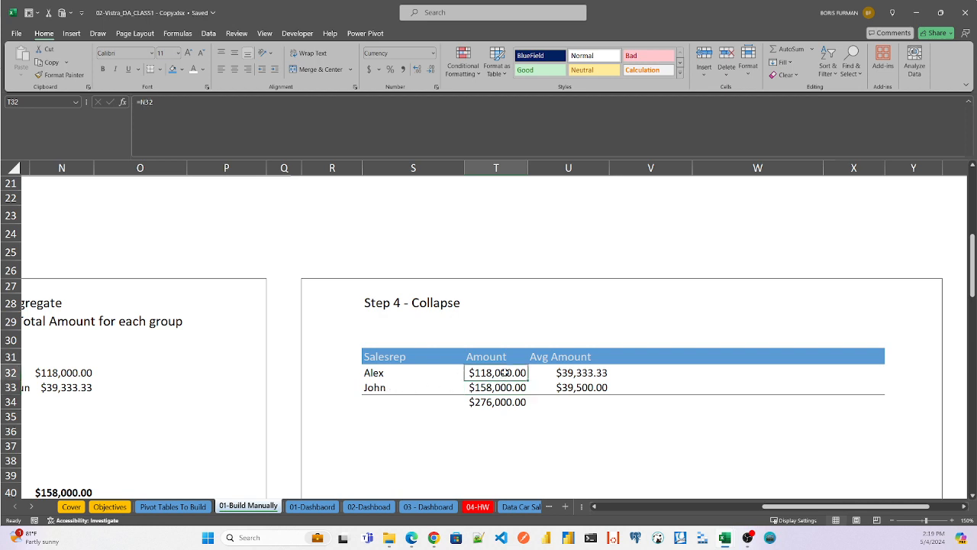
left_click(572, 373)
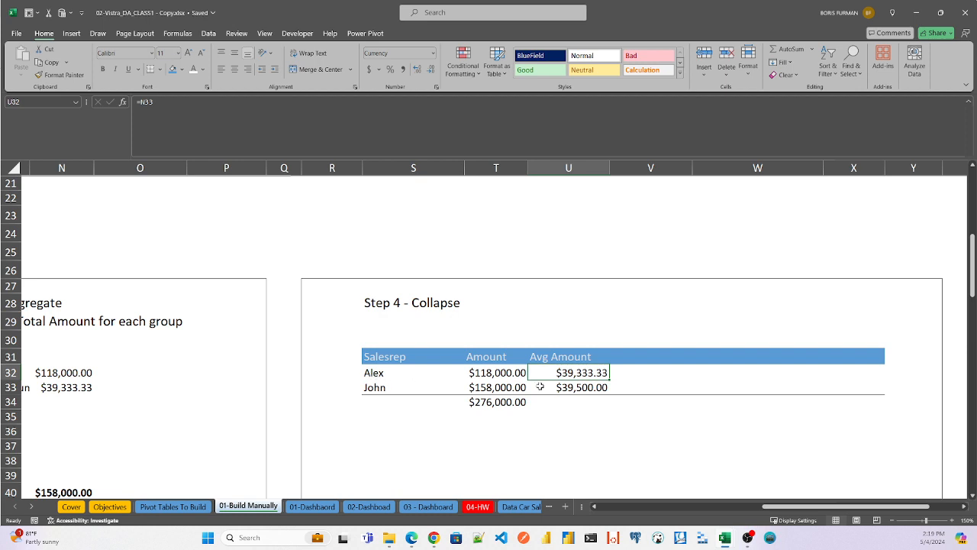
left_click(577, 388)
left_click(477, 404)
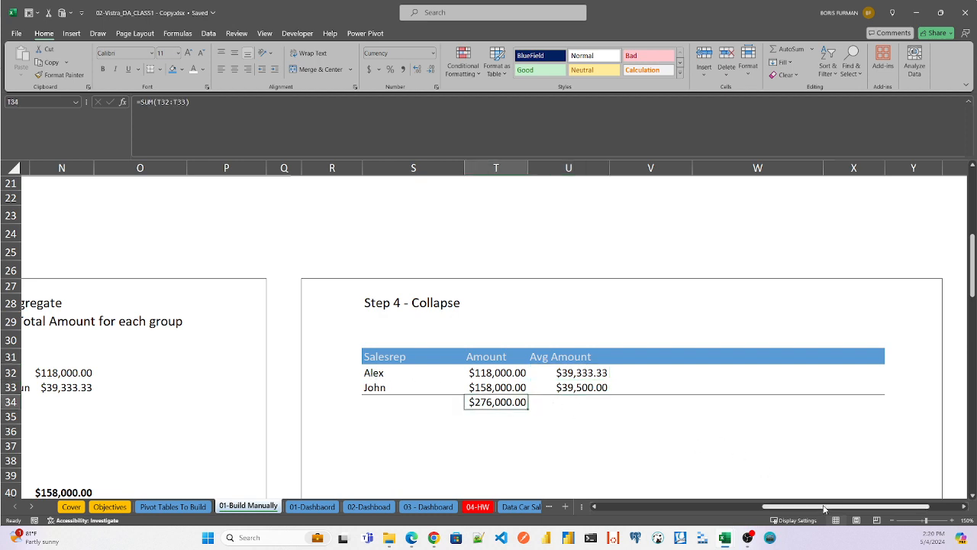
- Return to the source sales table and highlight the first sales rep's rows D12:I14, then the second rep's rows D15:I18
left_click_drag(825, 509, 632, 506)
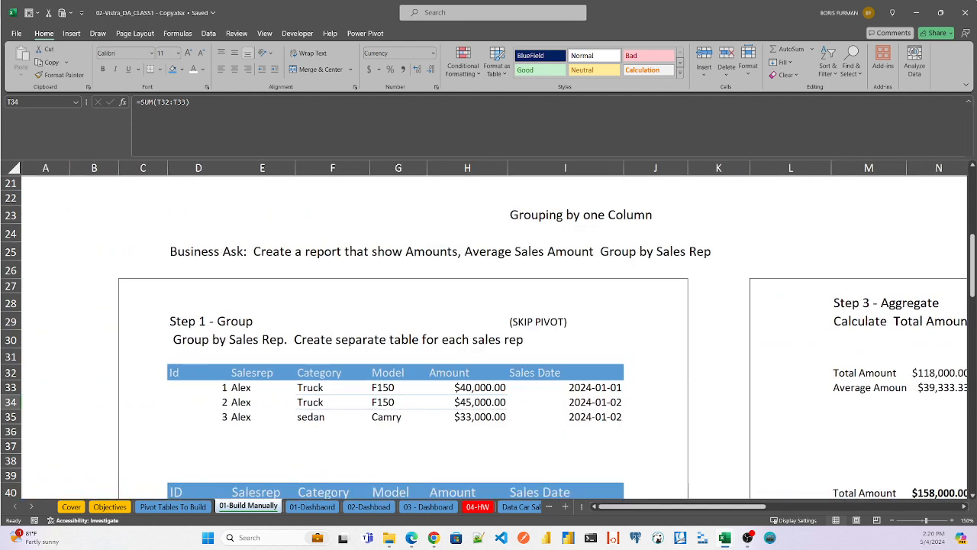
left_click_drag(973, 284, 974, 238)
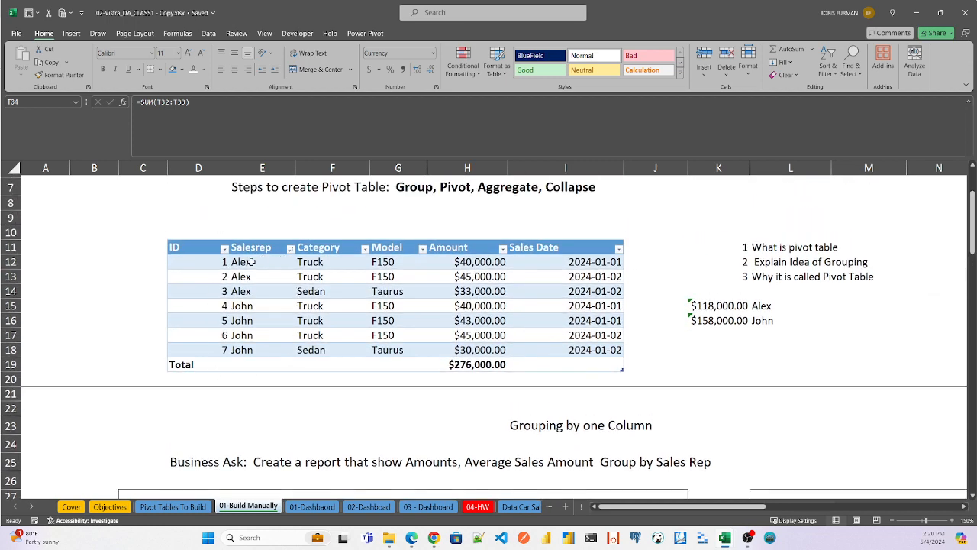
left_click(184, 262)
left_click_drag(184, 262, 599, 292)
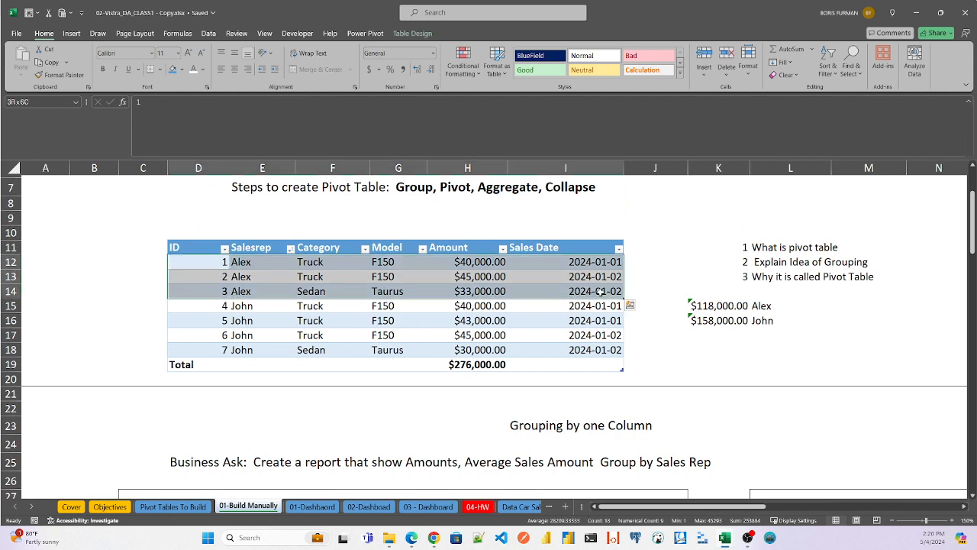
left_click(182, 306)
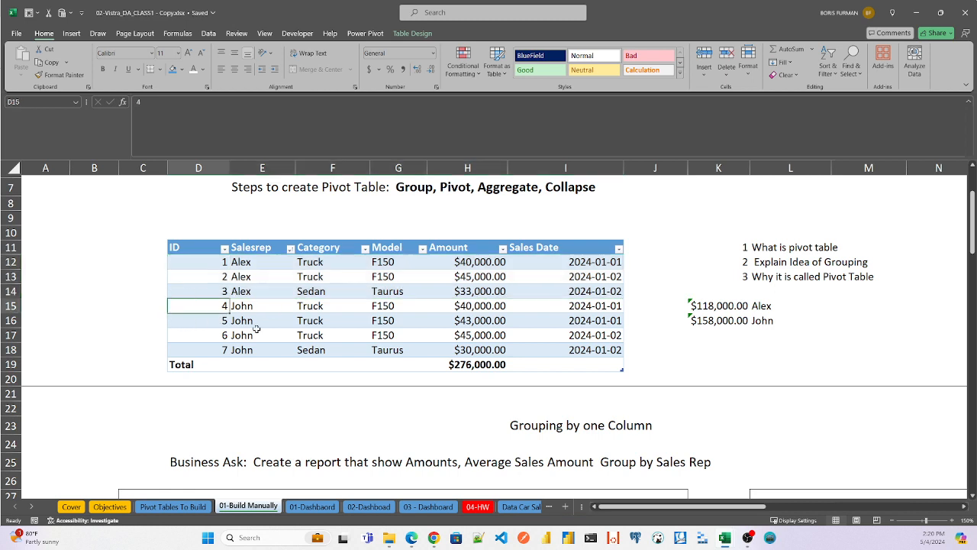
left_click(601, 350, "shift")
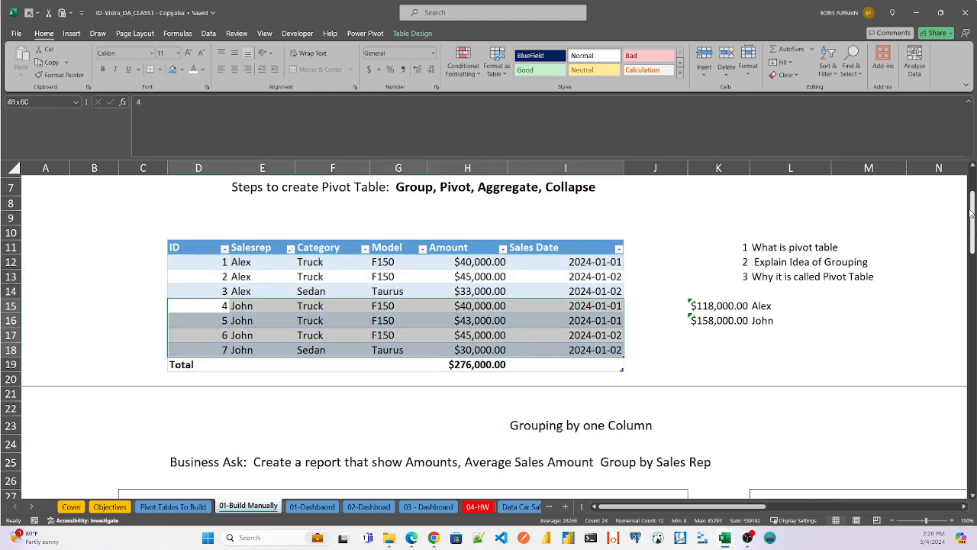
- Compare the Step 1 - Group tables with Step 3 - Aggregate and inspect the first group's total and average formulas in N32 and N33
left_click_drag(973, 212, 972, 230)
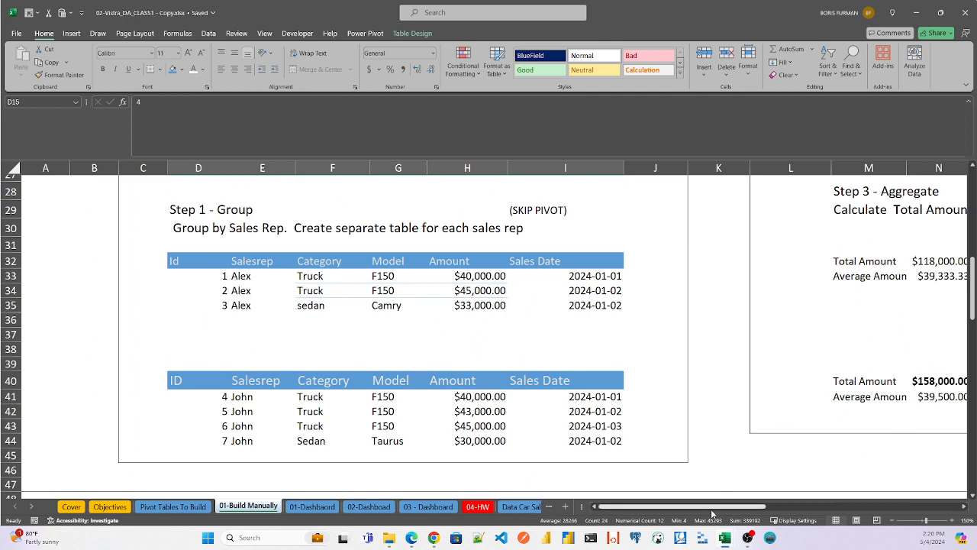
left_click_drag(712, 513, 732, 514)
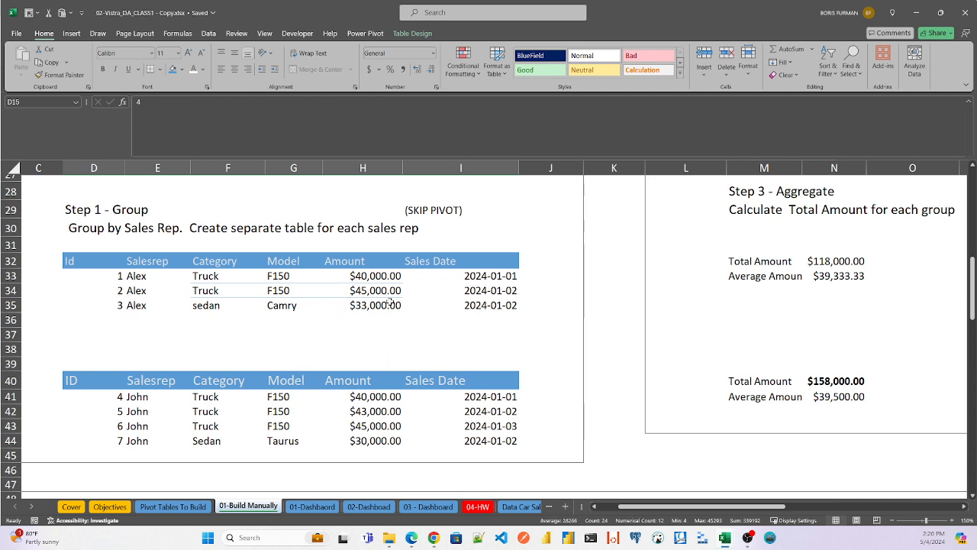
left_click(835, 261)
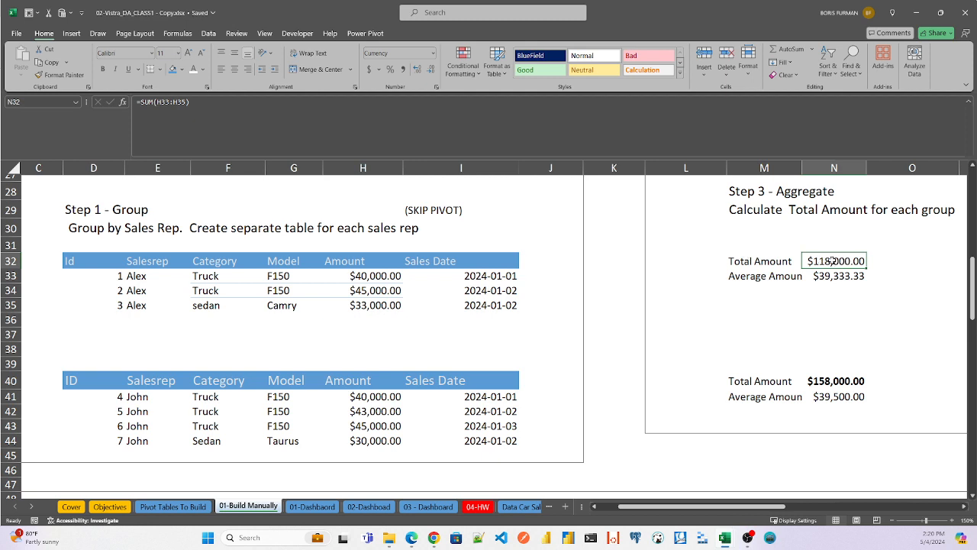
double_click(833, 261)
key("Escape")
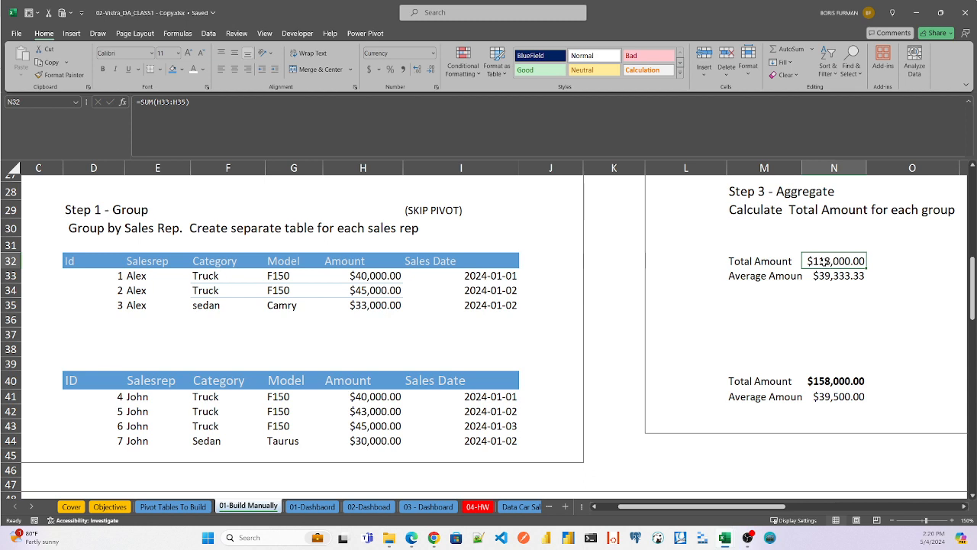
left_click(834, 276)
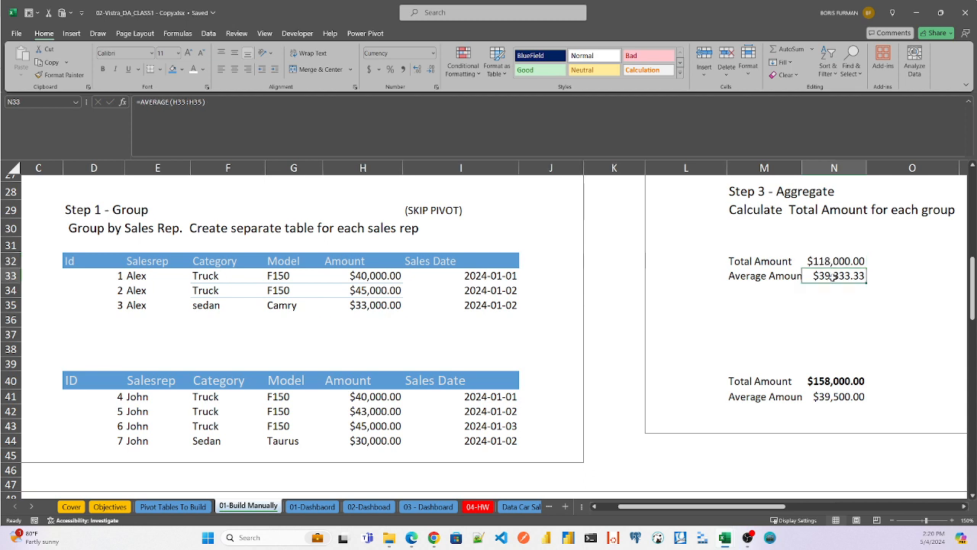
double_click(834, 277)
key("Escape")
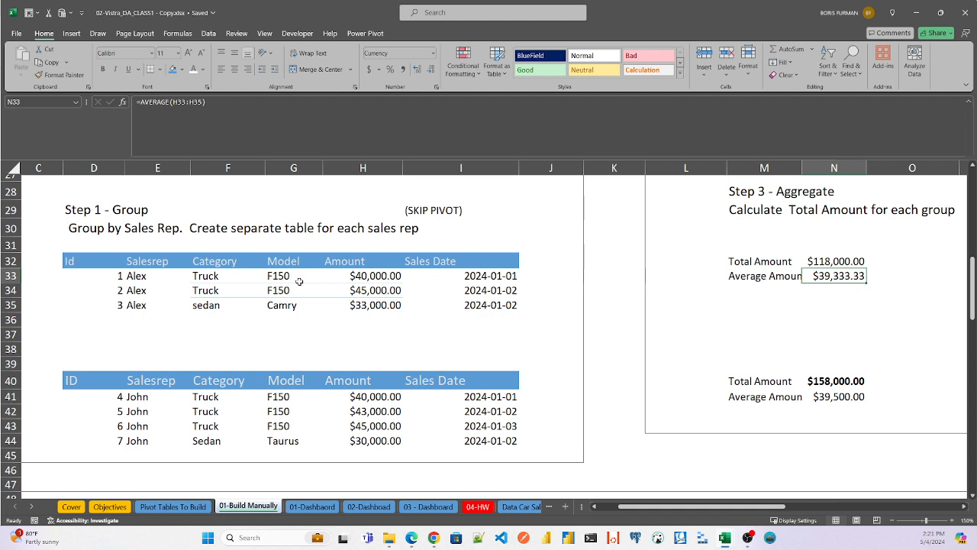
- Inspect the second group's Total Amount and Average Amount formulas in N40 and N41, leaving both unchanged
double_click(835, 381)
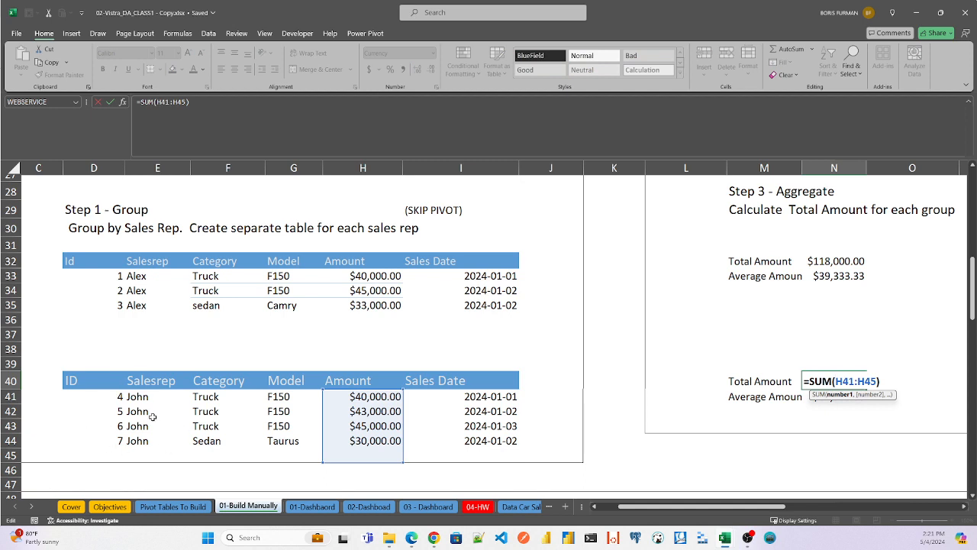
key("Return")
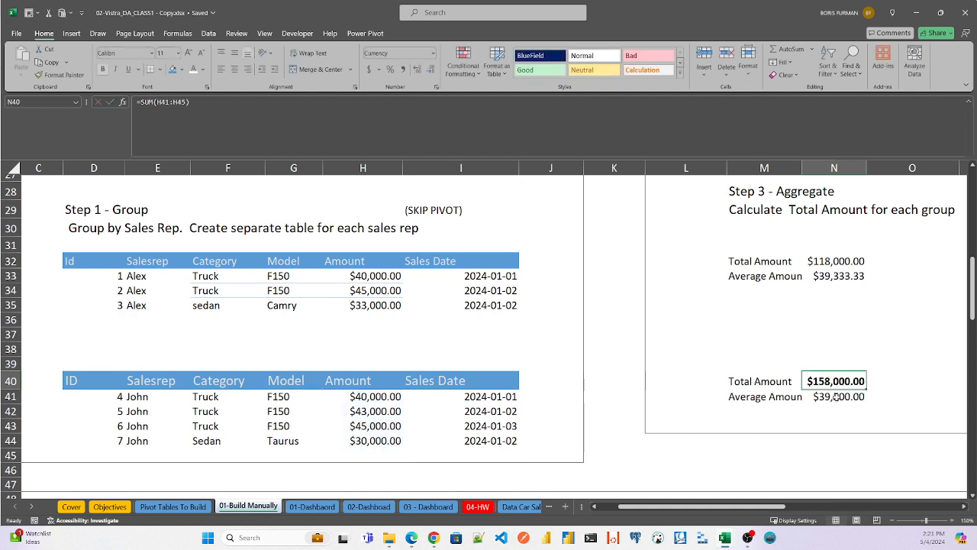
key("F2")
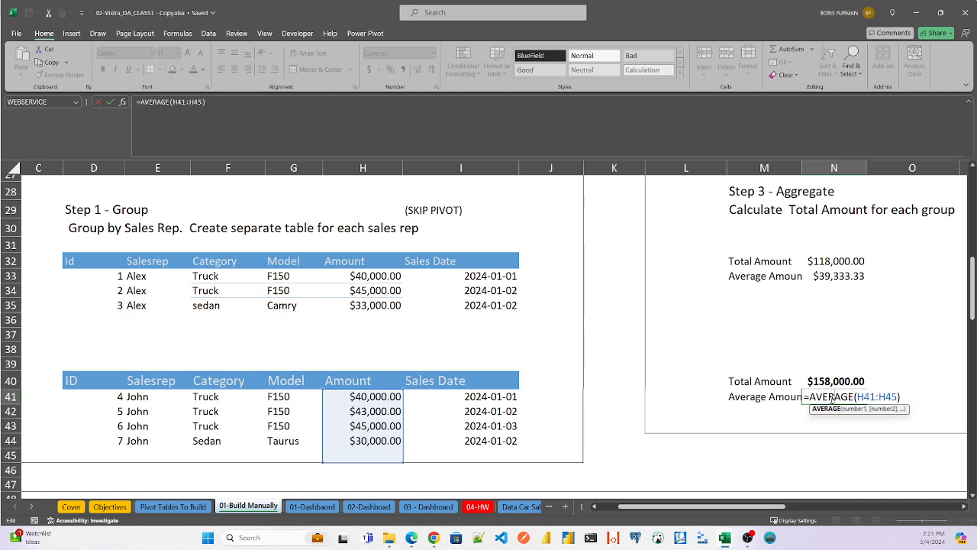
key("ctrl+Return")
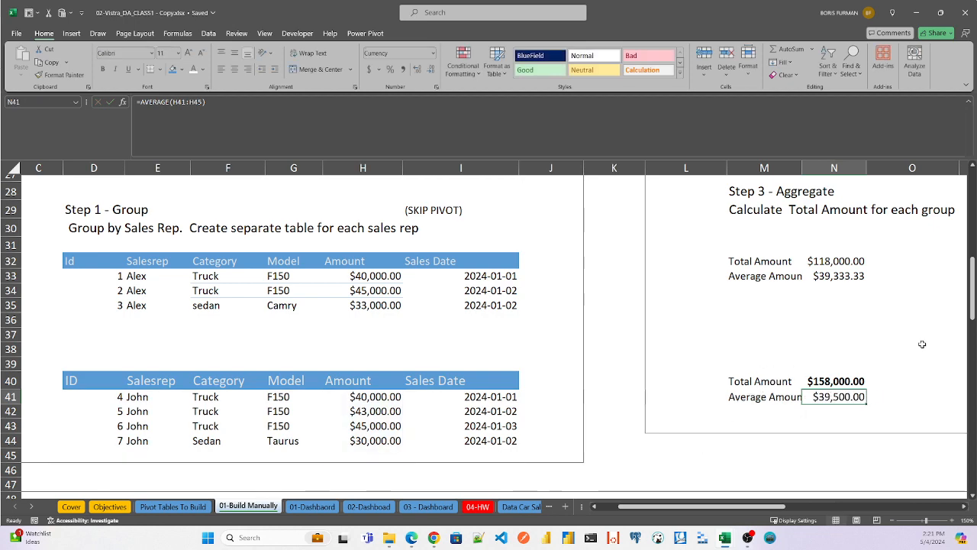
- Trace the first sales rep's group from Step 1 to Step 4 - Collapse, checking the formulas in T32:U33 and the grand total in T34
left_click_drag(973, 302, 975, 284)
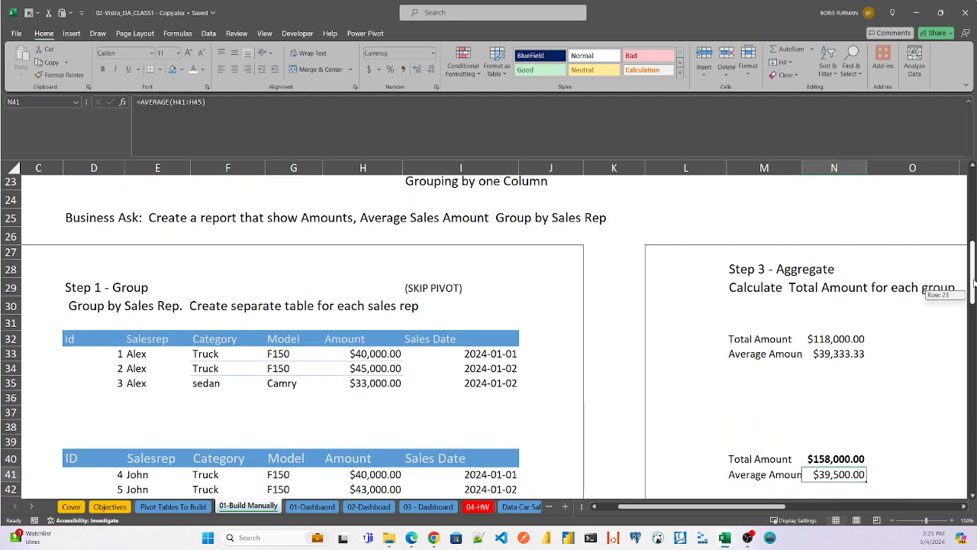
mouse_move(696, 508)
left_mouse_down()
mouse_move(794, 510)
mouse_move(686, 510)
left_mouse_up()
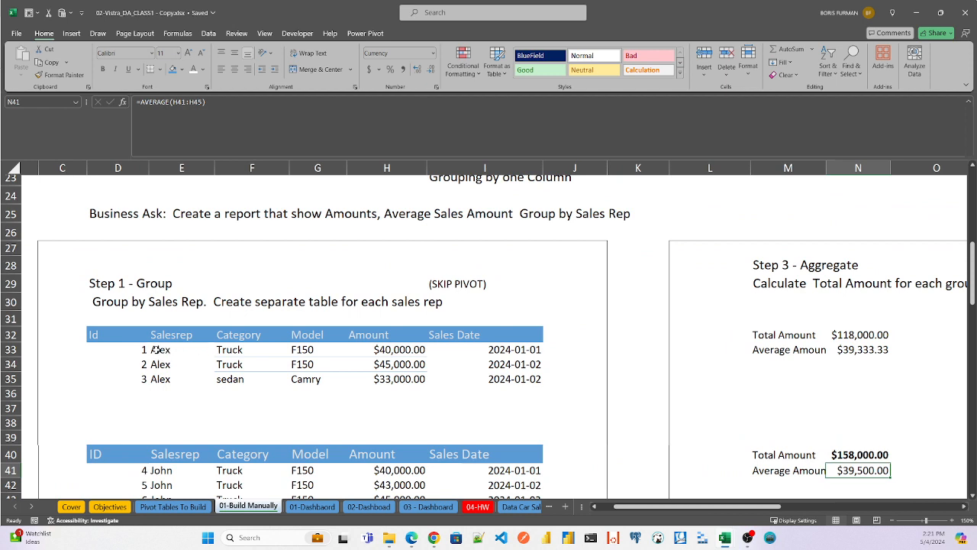
left_click(155, 349)
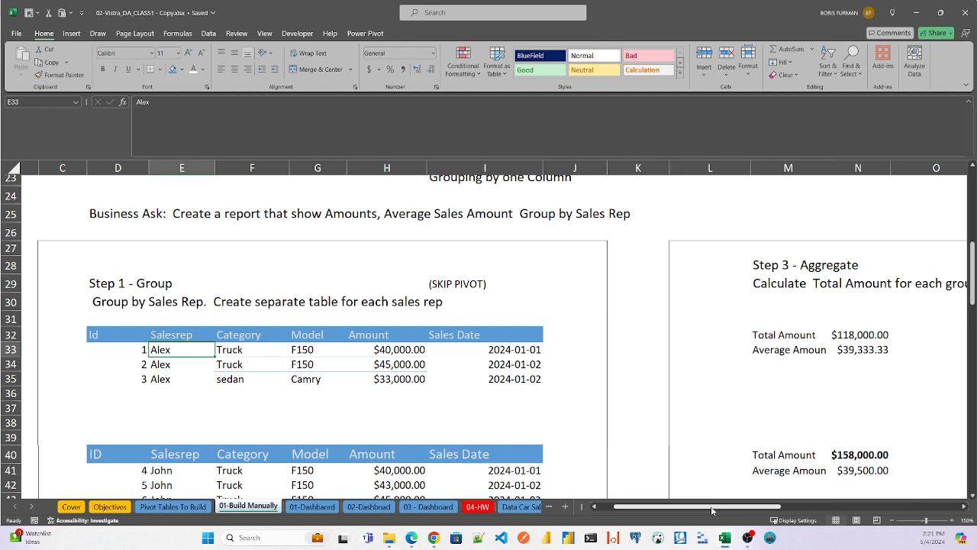
left_click_drag(711, 510, 841, 495)
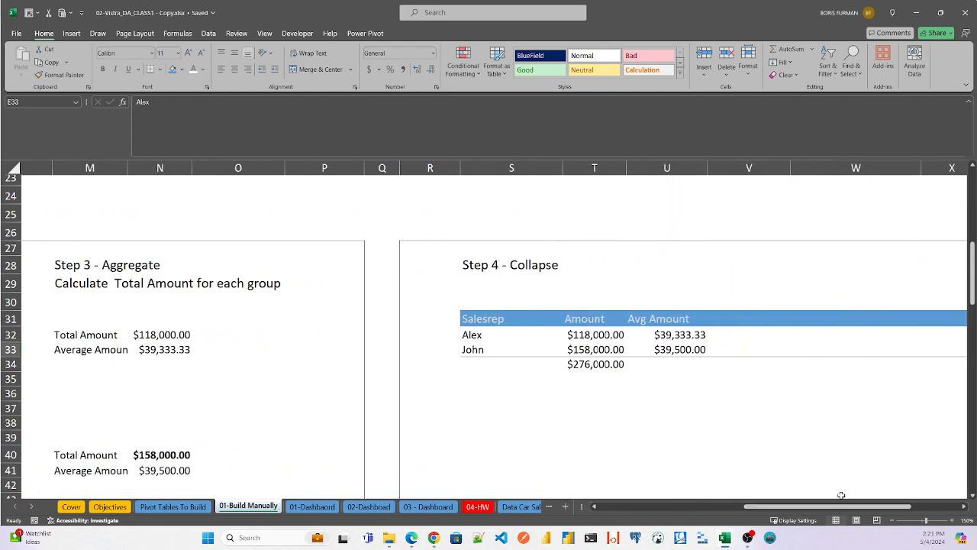
left_click(594, 334)
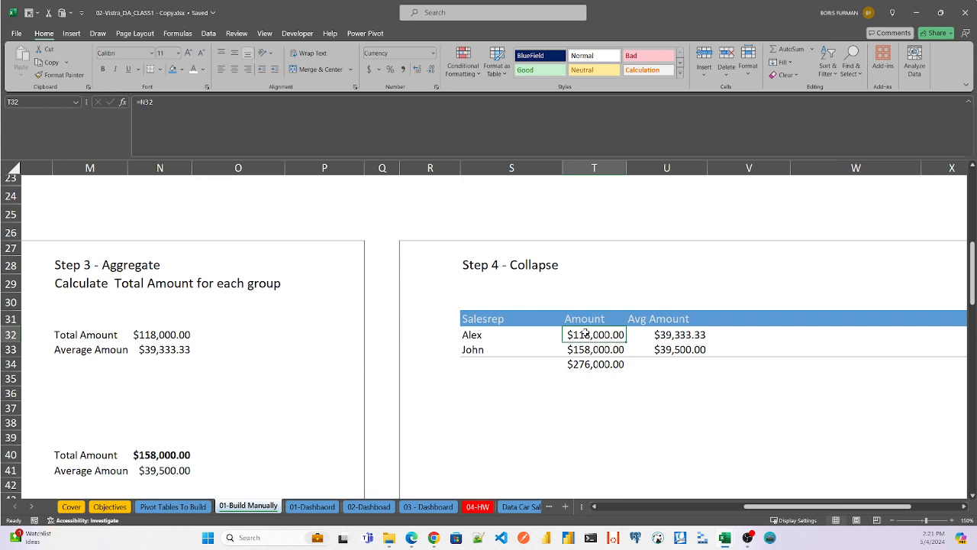
left_click(597, 349)
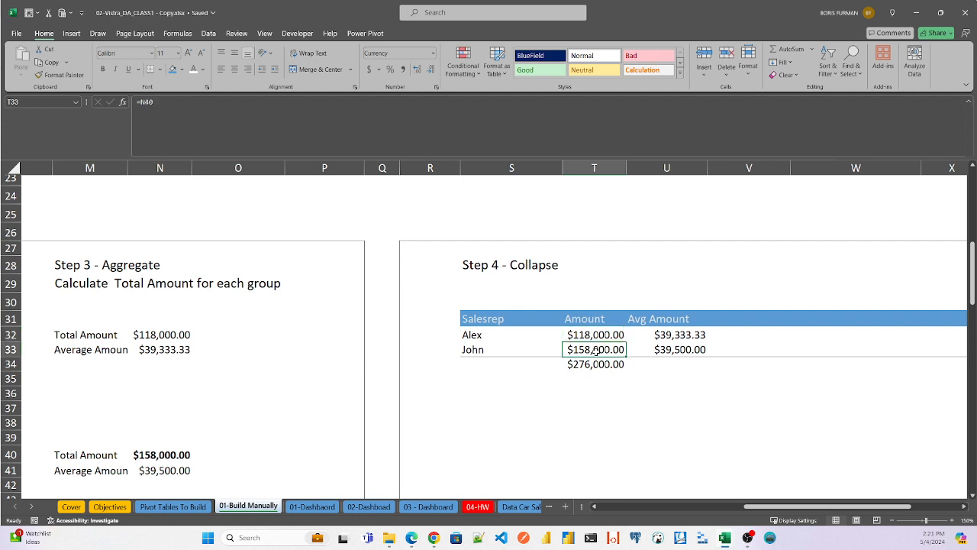
left_click(680, 334)
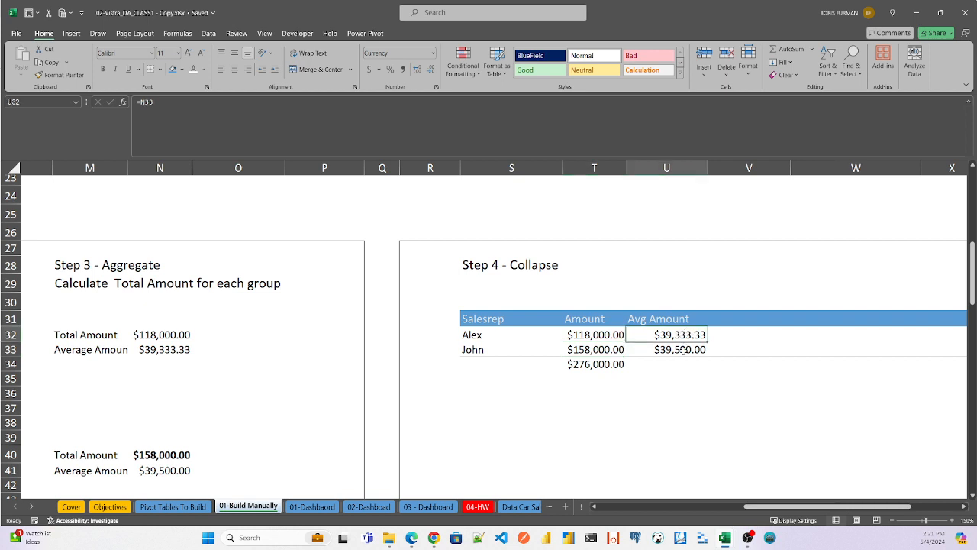
left_click(682, 350)
double_click(582, 364)
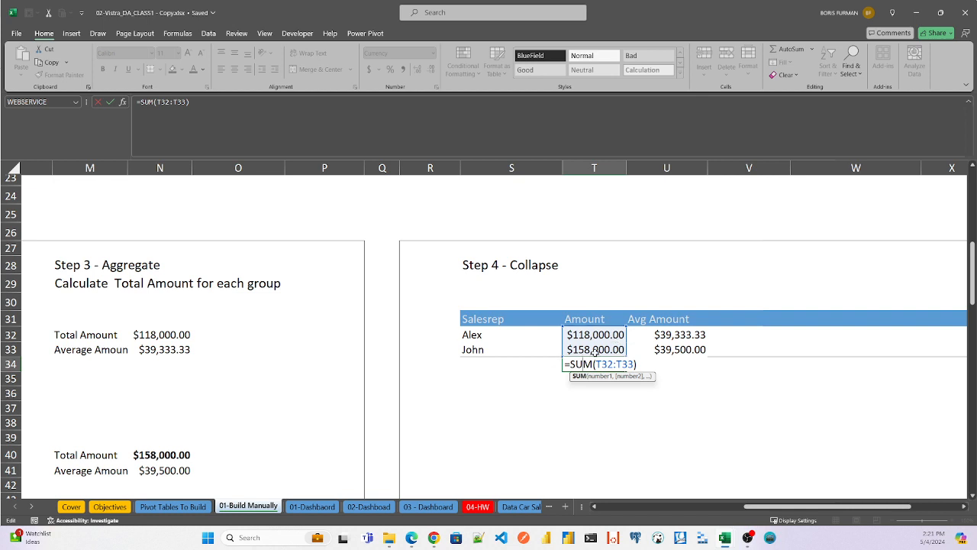
key("Escape")
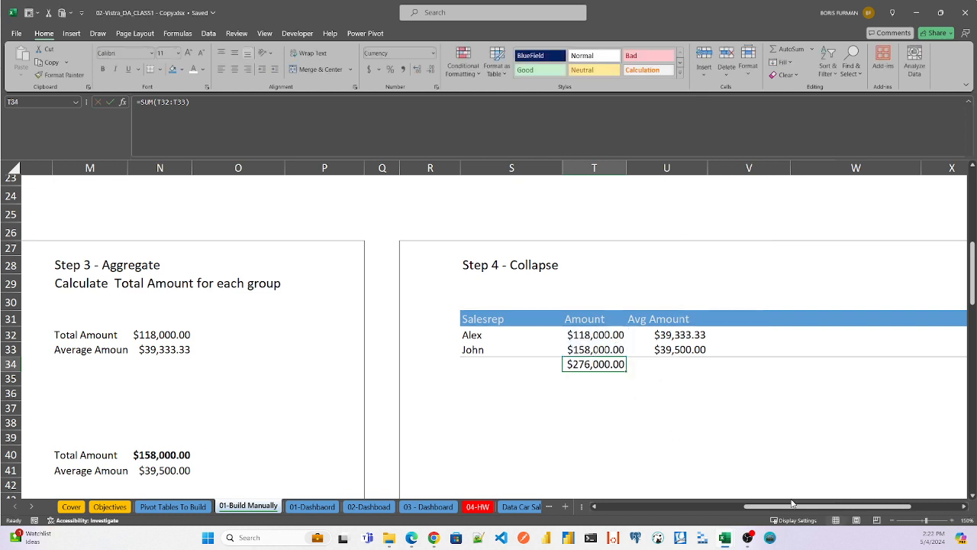
- Compare the one-column Step 1 - Group tables with Step 3 - Aggregate and highlight the first sales rep's collapsed row S32:U32
left_click_drag(794, 511, 630, 507)
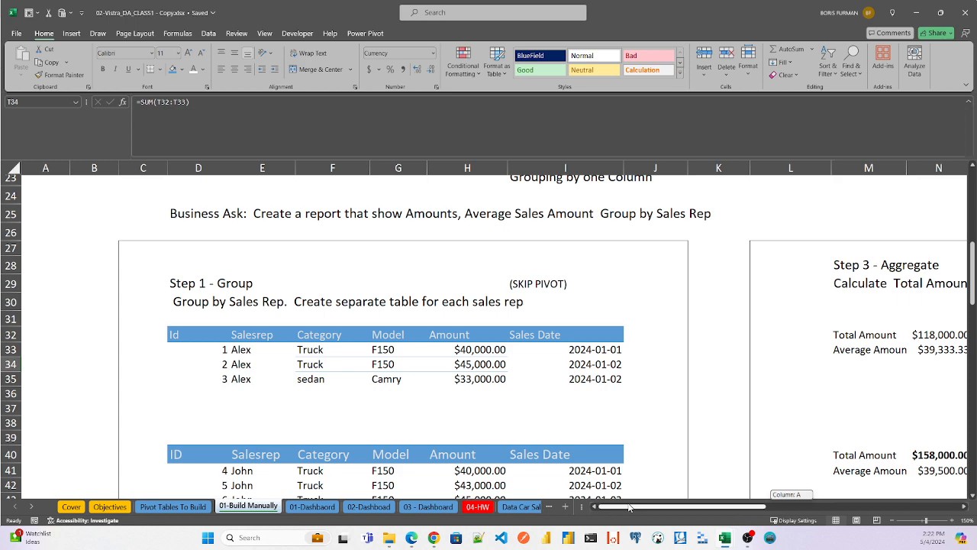
left_click_drag(629, 508, 629, 507)
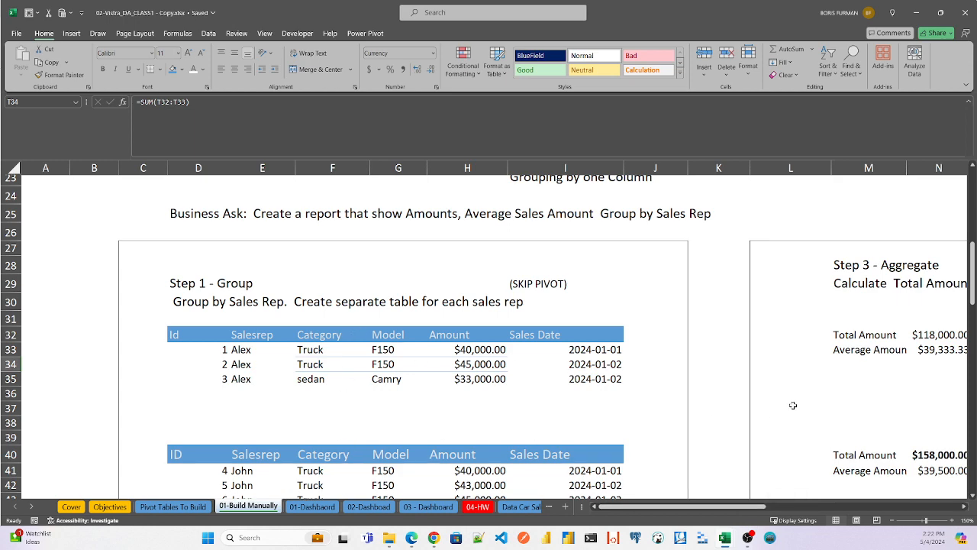
left_click_drag(738, 509, 813, 510)
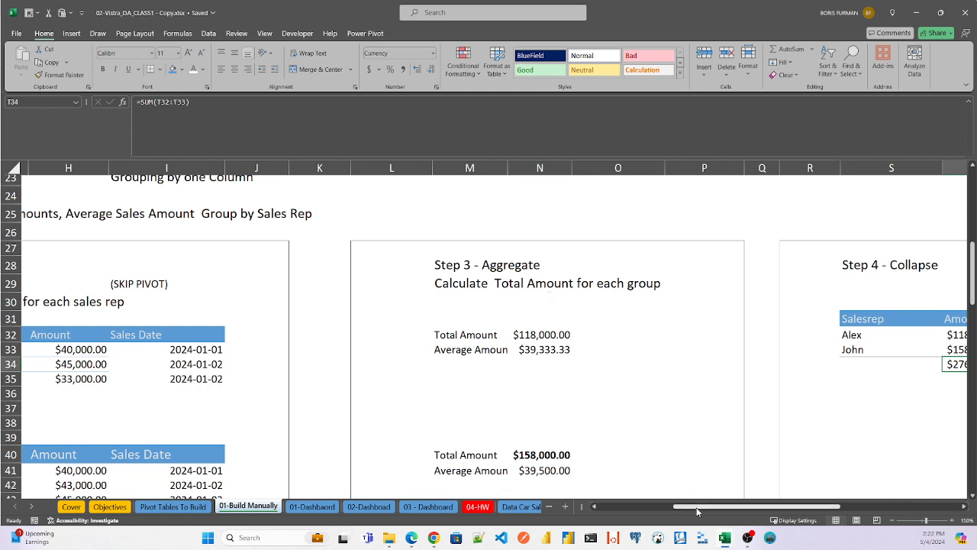
left_click_drag(698, 512, 760, 512)
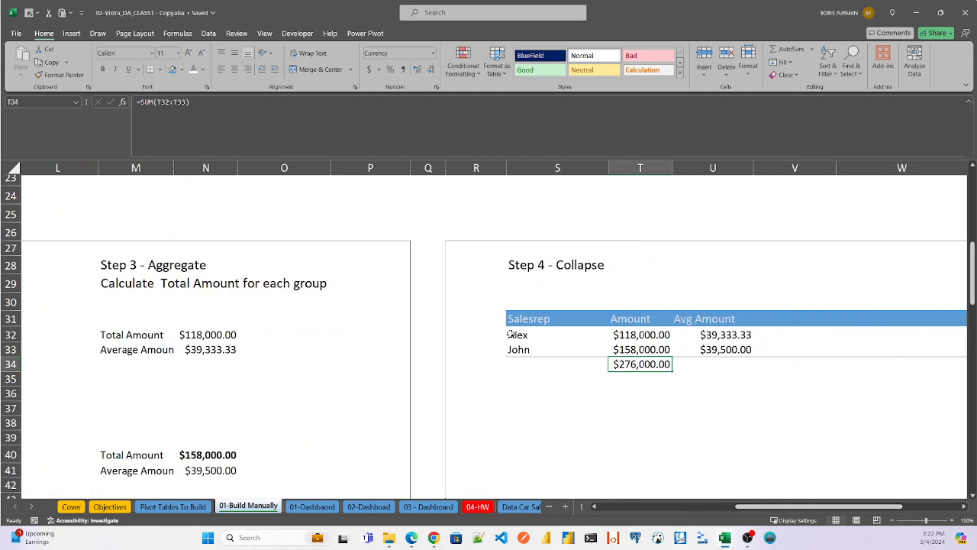
left_click_drag(521, 334, 737, 335)
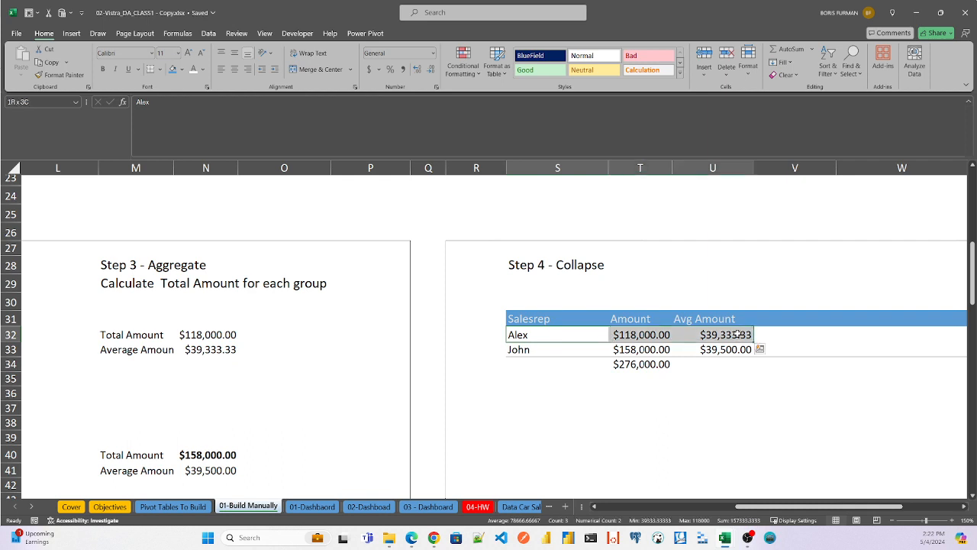
- Go to the Grouping by two Columns section and read its business ask and Step 1 - Group tables
left_click_drag(725, 507, 576, 518)
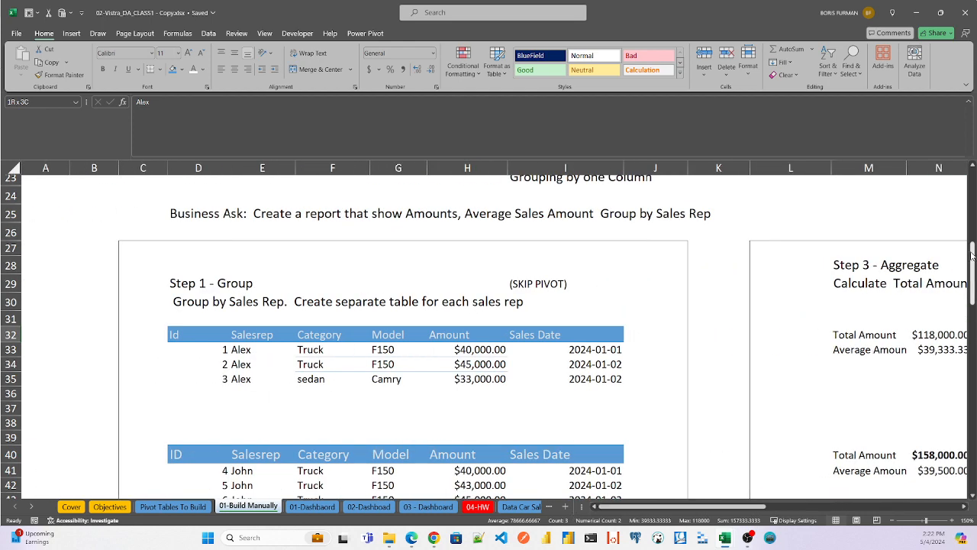
left_click_drag(972, 256, 972, 279)
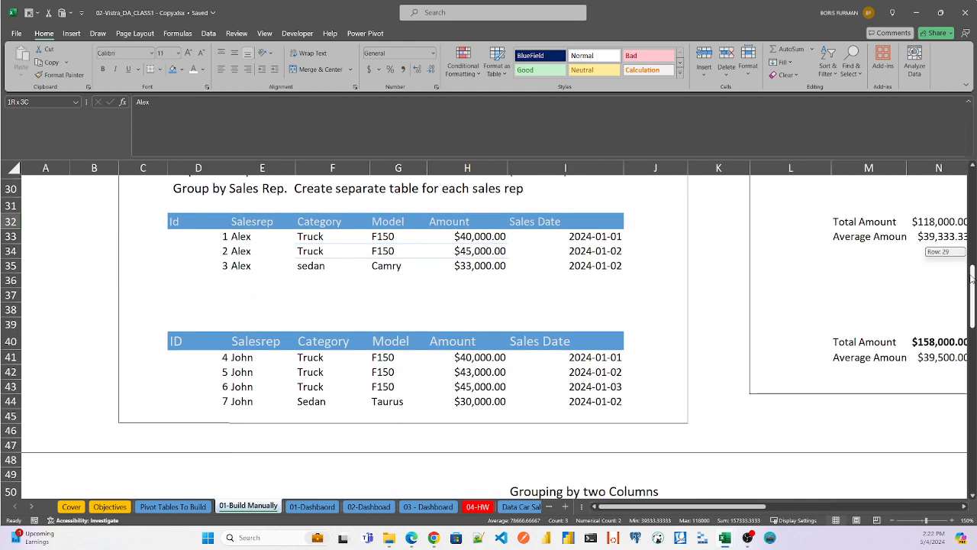
left_click_drag(972, 279, 974, 325)
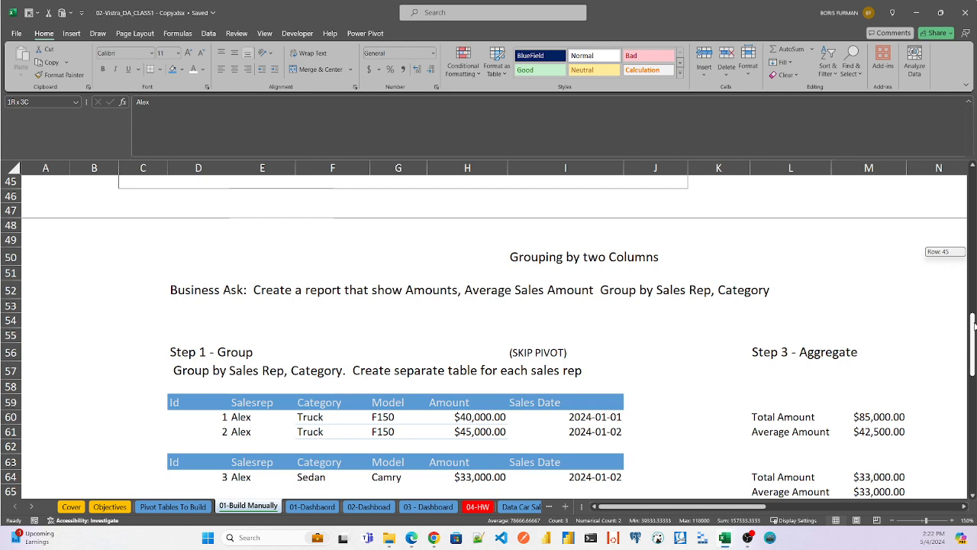
left_click_drag(974, 324, 974, 338)
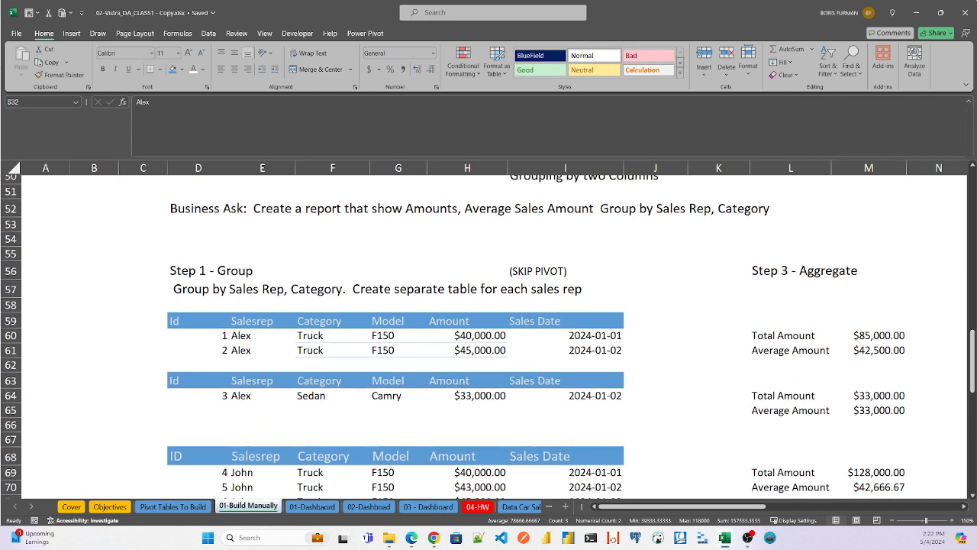
left_click_drag(973, 360, 975, 345)
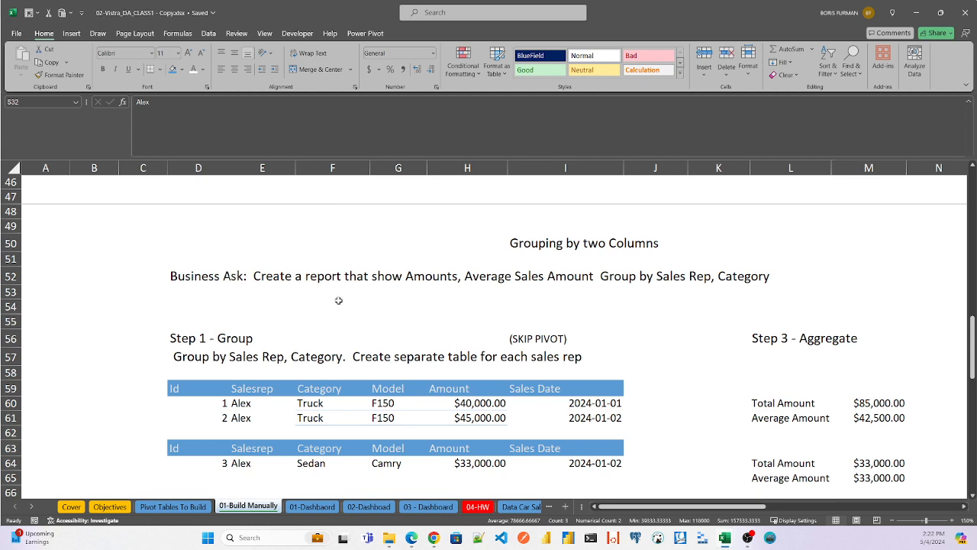
- Examine the two-column Step 4 - Collapse table, checking the formulas in U62, U60 and V60
left_click_drag(638, 506, 809, 511)
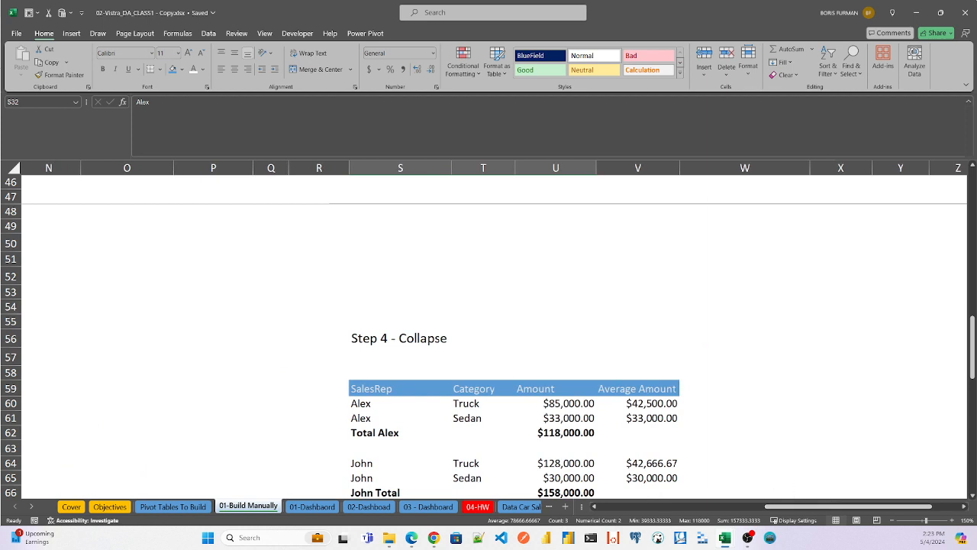
left_click_drag(973, 335, 973, 360)
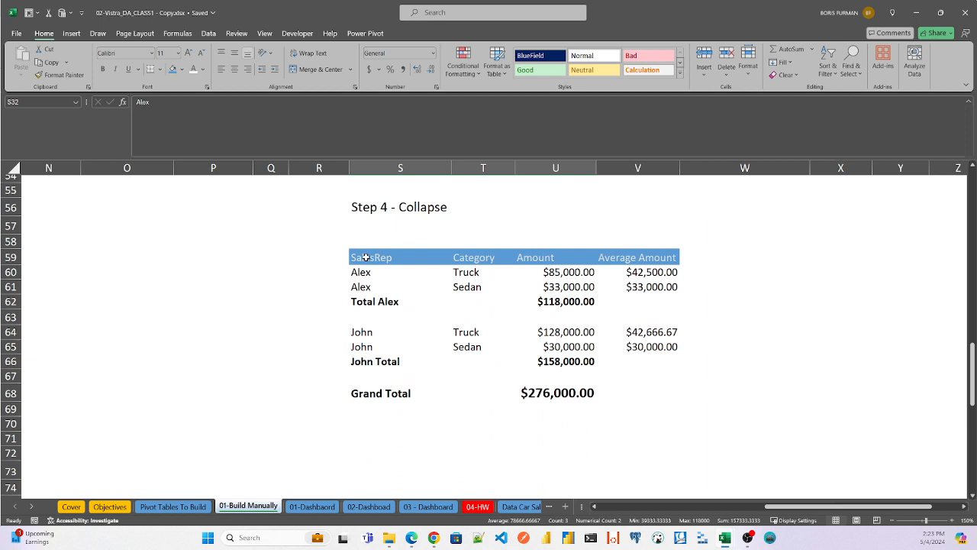
left_click(586, 303)
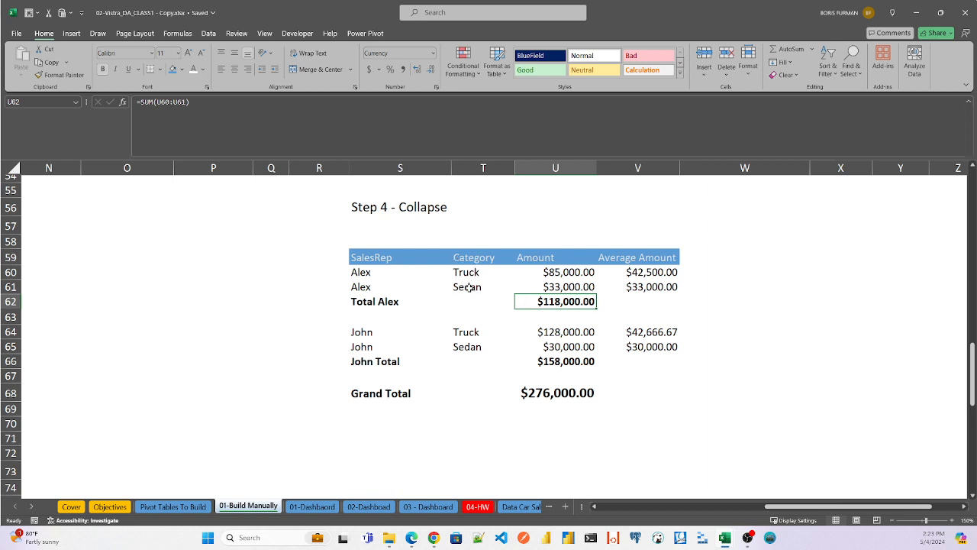
left_click(354, 272)
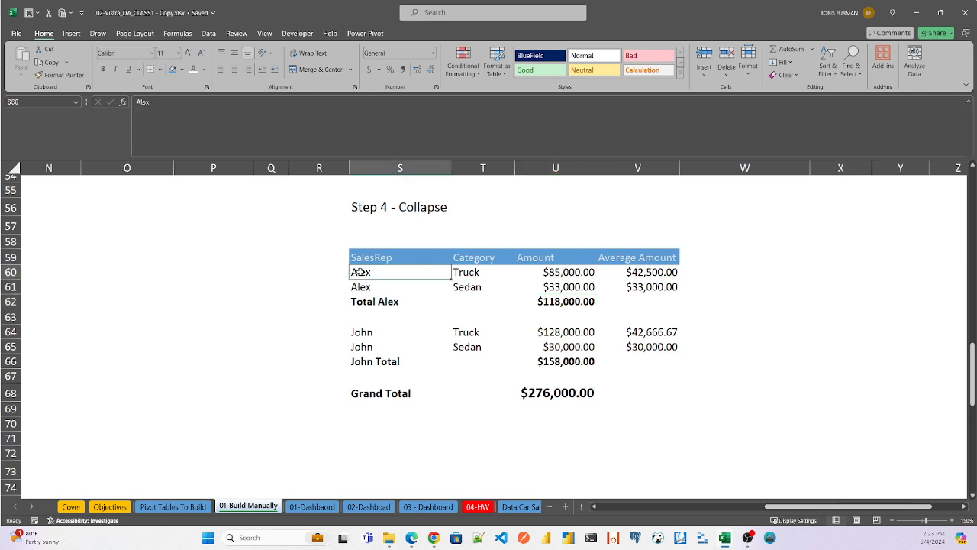
left_click(480, 272, "shift")
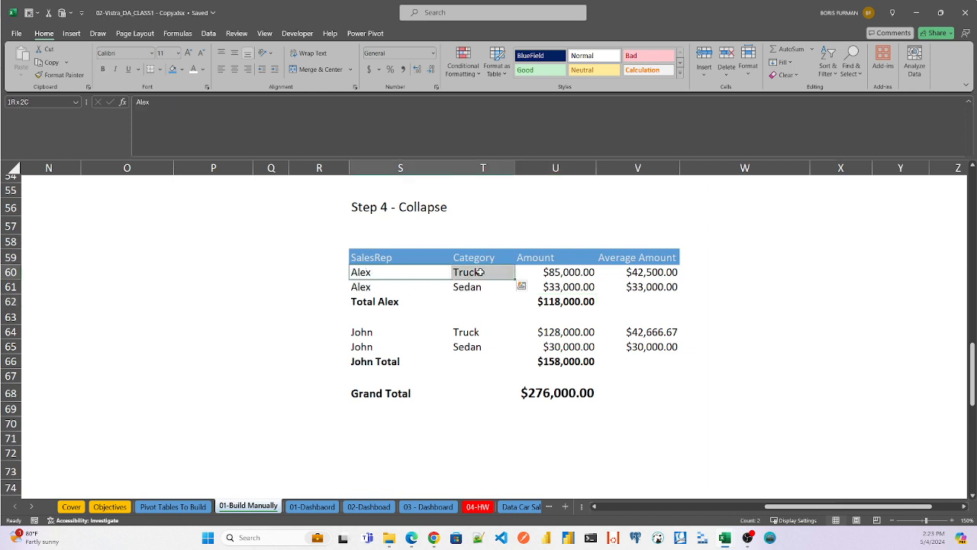
left_click(575, 272)
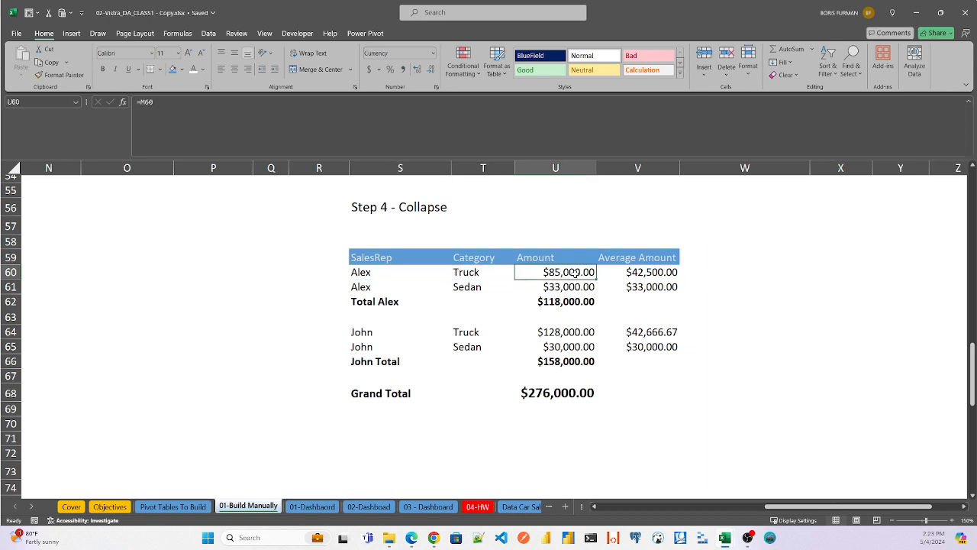
left_click(646, 272)
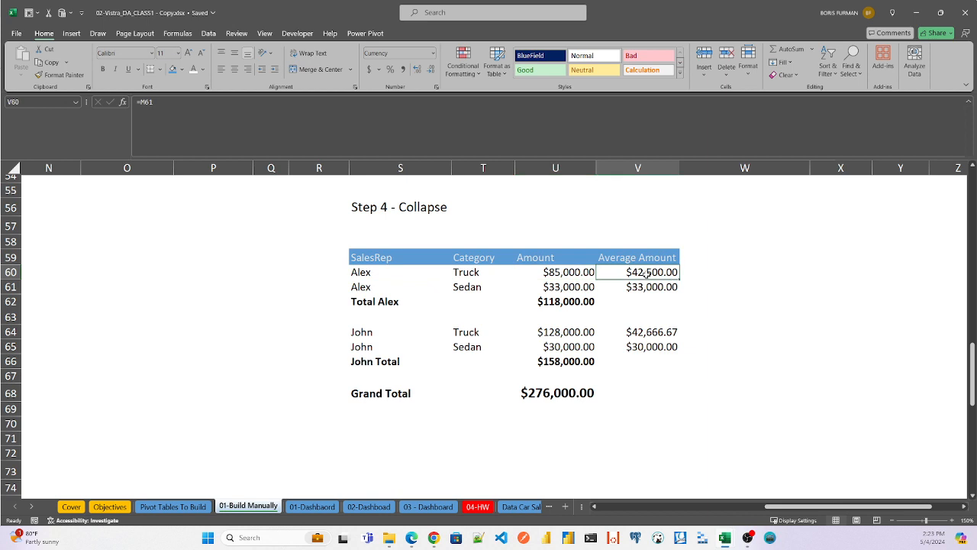
- Trace the first sales rep's Truck and Sedan entries in S60:T61 and highlight the rep's subtotal row S62:U62
left_click(362, 275)
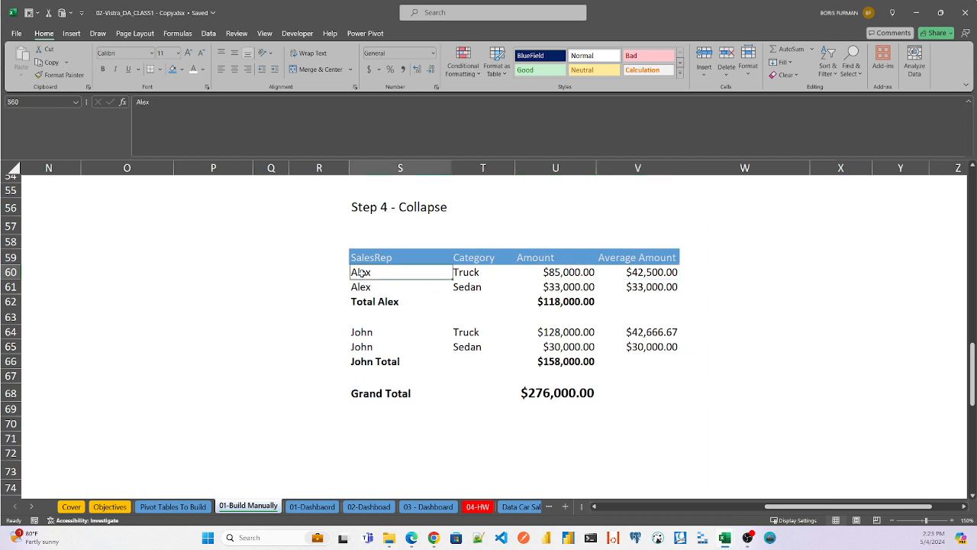
left_click(361, 286)
left_click(359, 272)
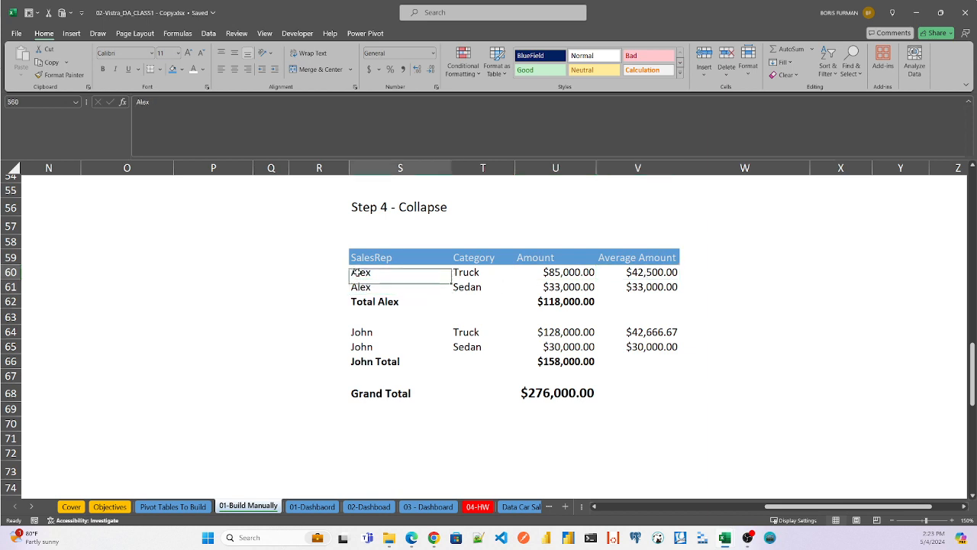
left_click(475, 272)
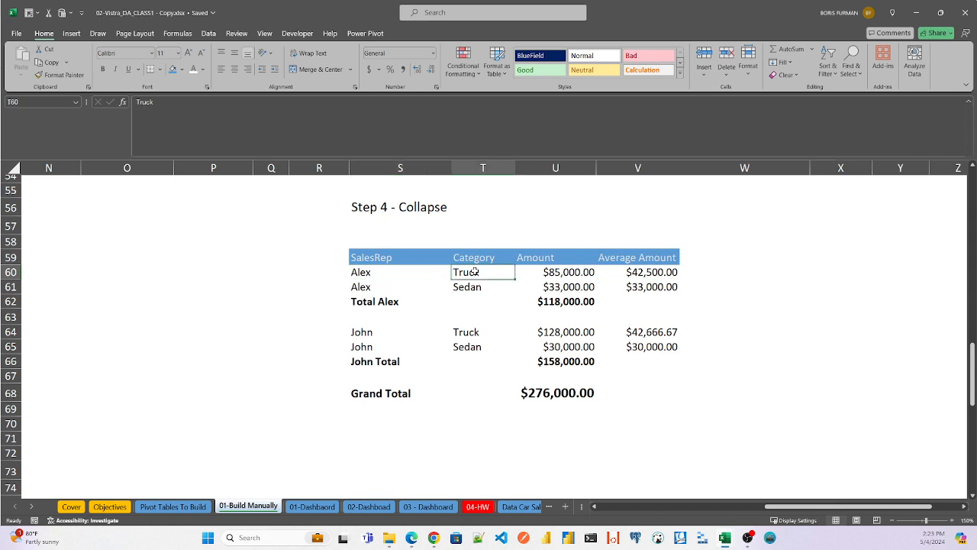
left_click(467, 288)
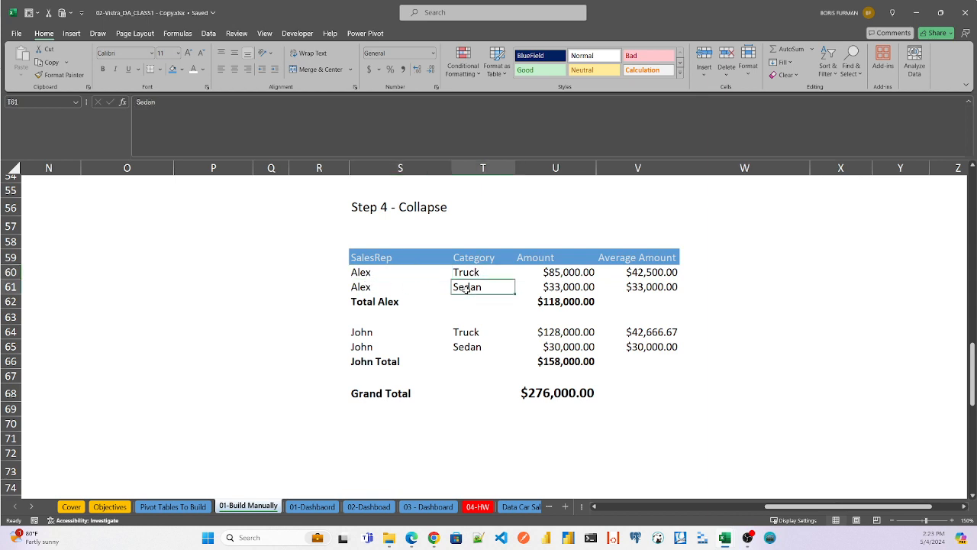
left_click(371, 307)
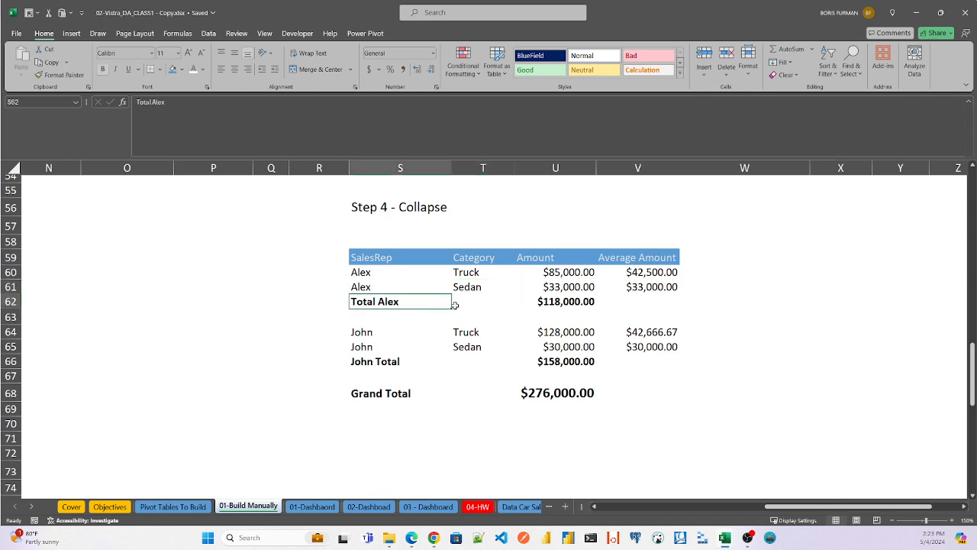
left_click(586, 301, "shift")
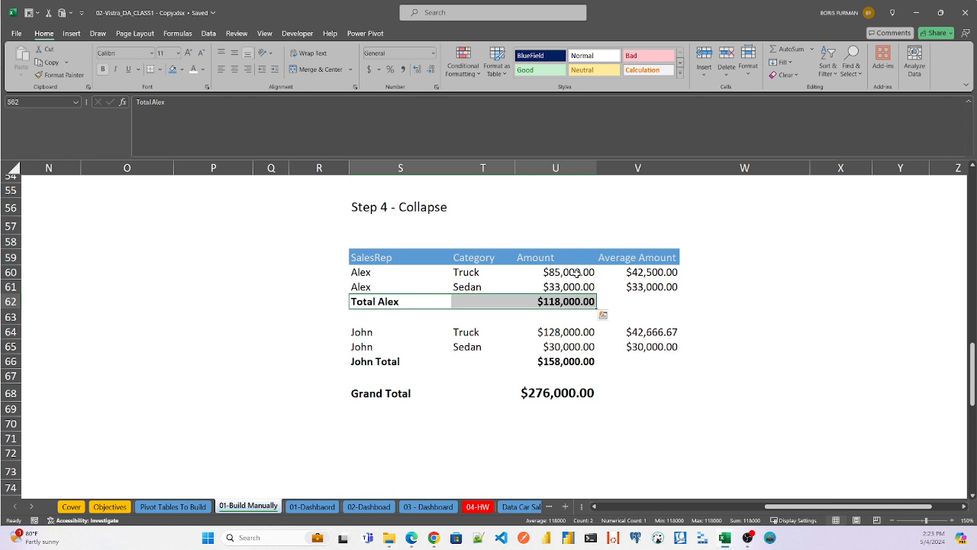
- Highlight the second sales rep's category rows S64:V65, followed by the rep's subtotal row S66:U66
left_click(360, 333)
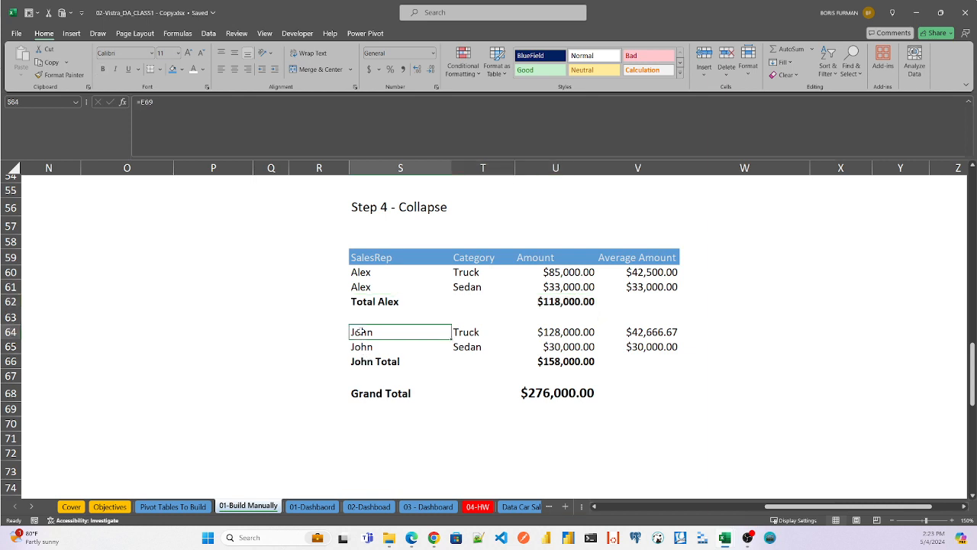
left_click_drag(362, 347, 669, 348)
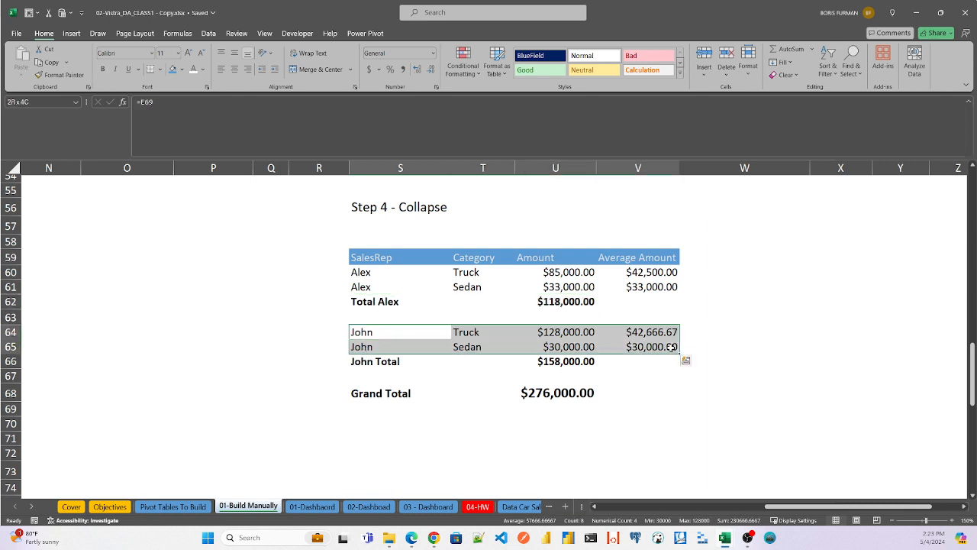
left_click(365, 364)
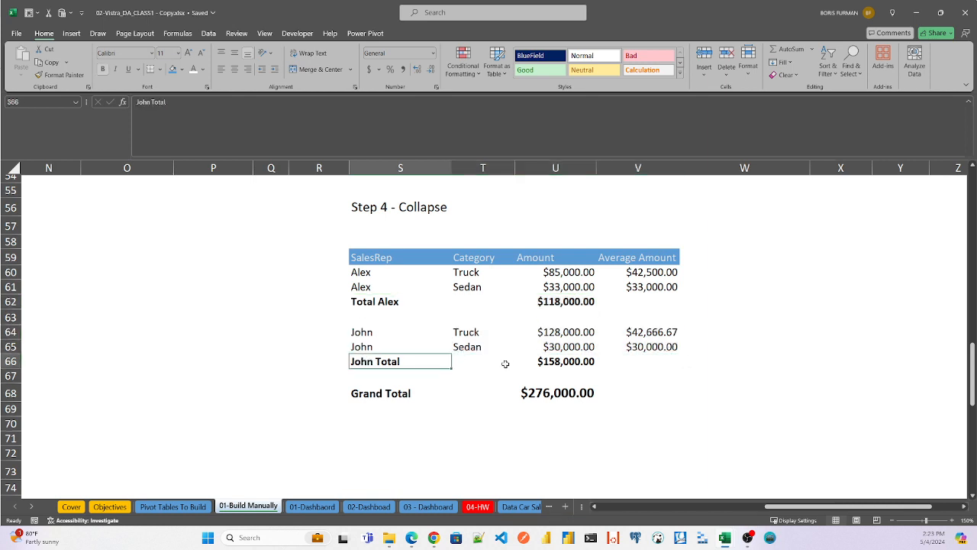
left_click(584, 362, "shift")
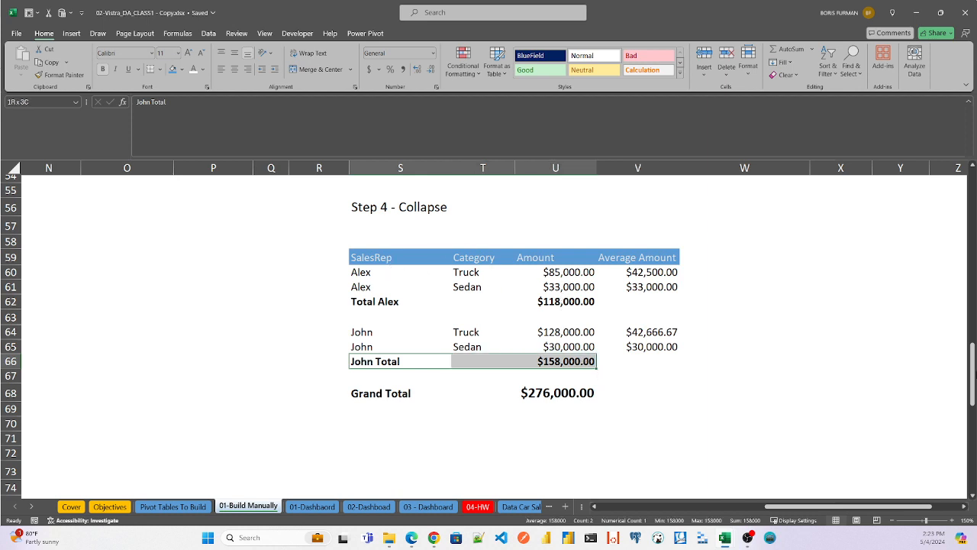
- Return to the source sales table and highlight the first sales rep's Truck rows D12:I13, followed by the Sedan row D14:I14
mouse_move(972, 362)
left_mouse_down()
mouse_move(972, 284)
mouse_move(972, 370)
left_mouse_up()
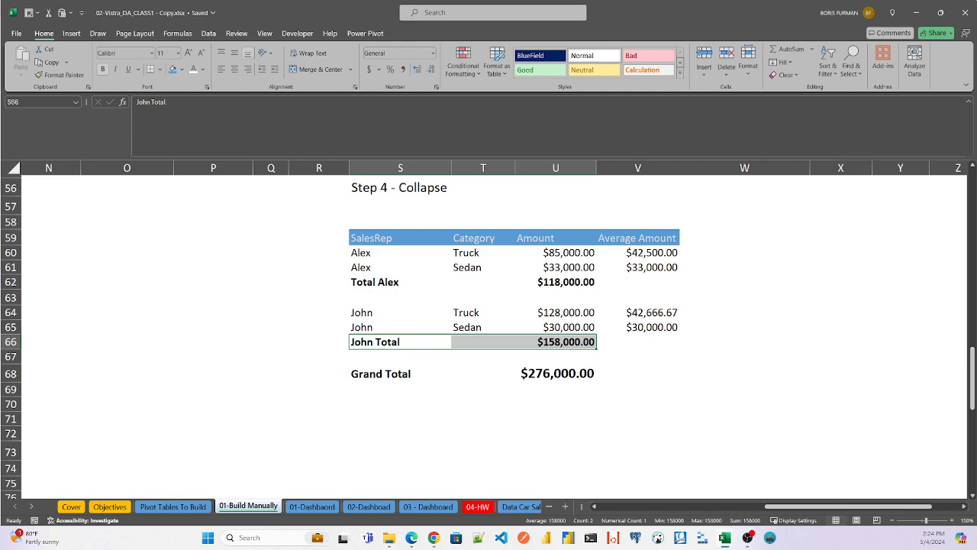
left_click_drag(881, 507, 714, 506)
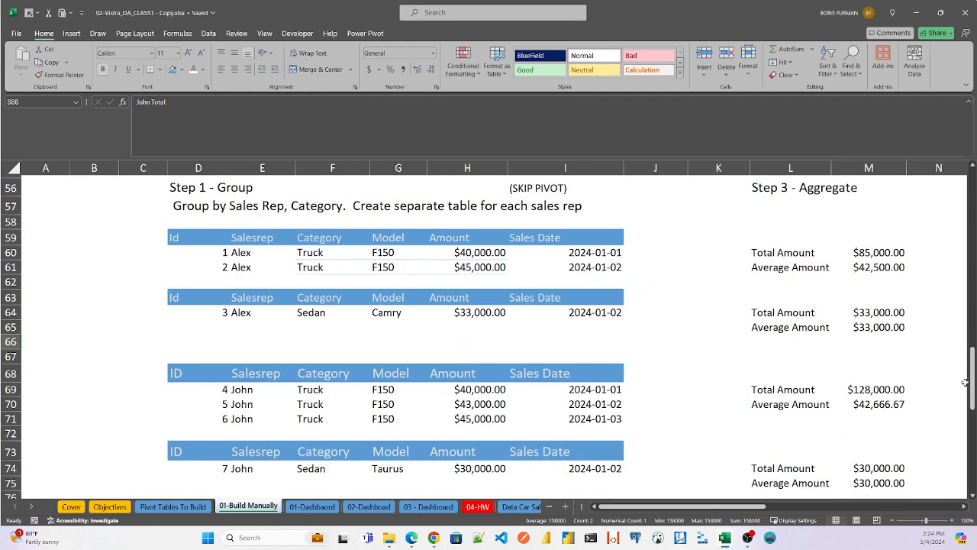
mouse_move(972, 382)
left_mouse_down()
mouse_move(974, 362)
mouse_move(975, 380)
left_mouse_up()
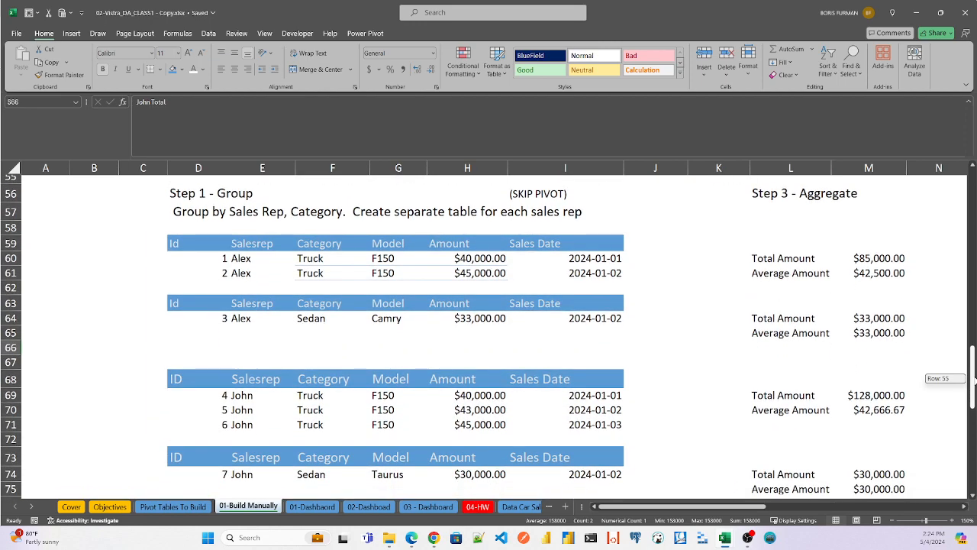
left_click_drag(975, 379, 974, 229)
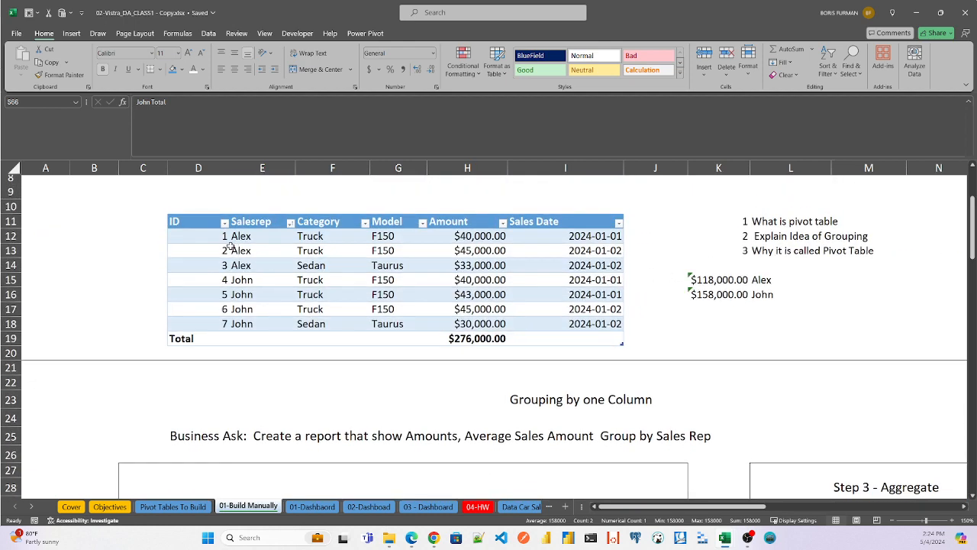
left_click_drag(213, 236, 603, 252)
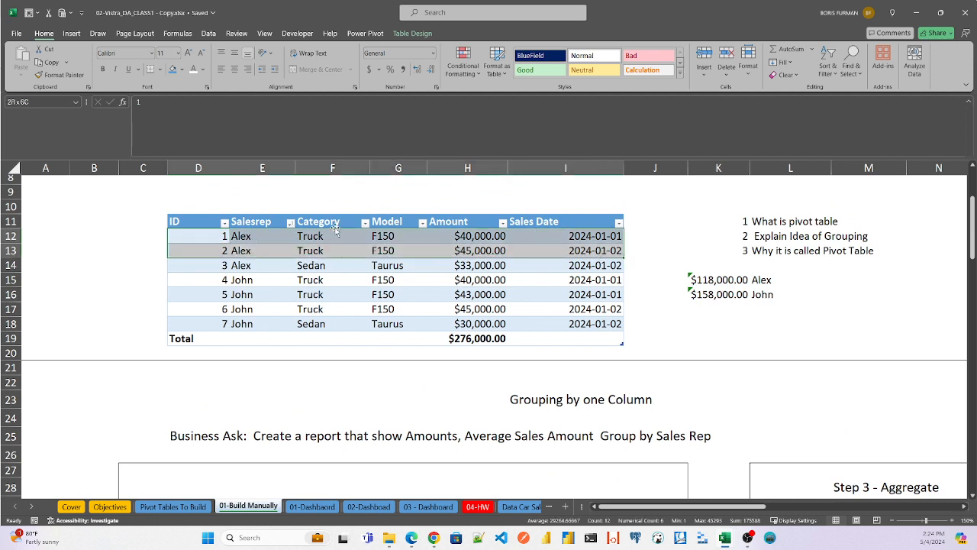
left_click(195, 266)
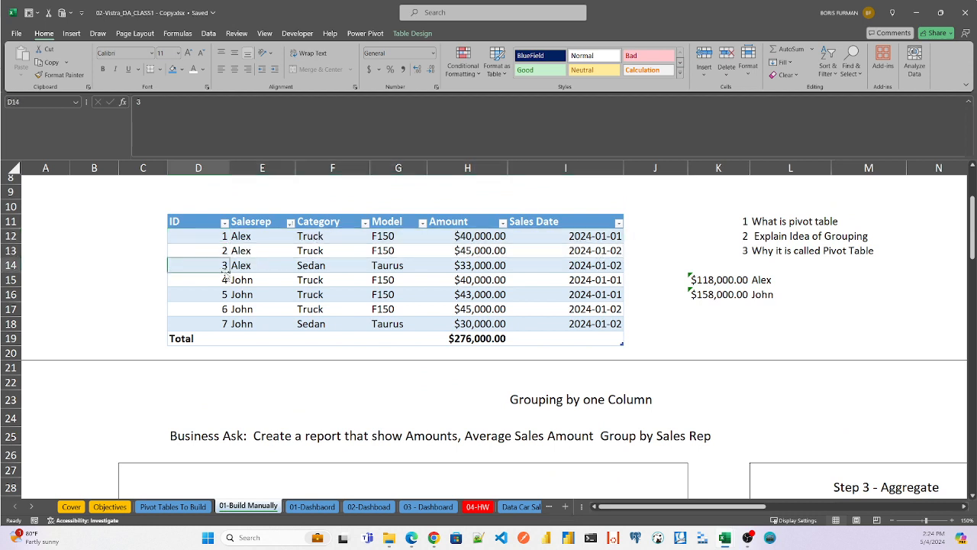
left_click(603, 265, "shift")
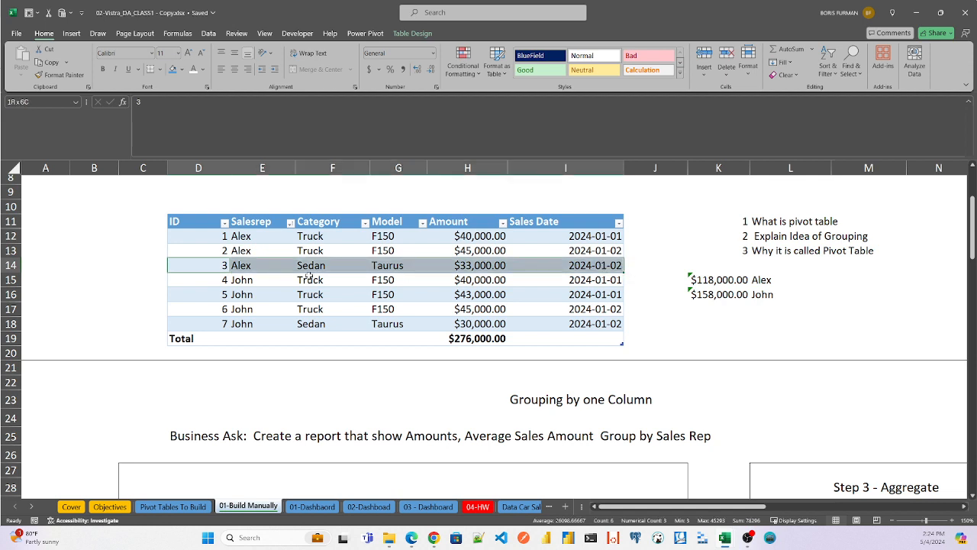
- Highlight the second sales rep's Truck rows D15:I17 in the source table, followed by the Sedan row D18:I18
left_click(201, 280)
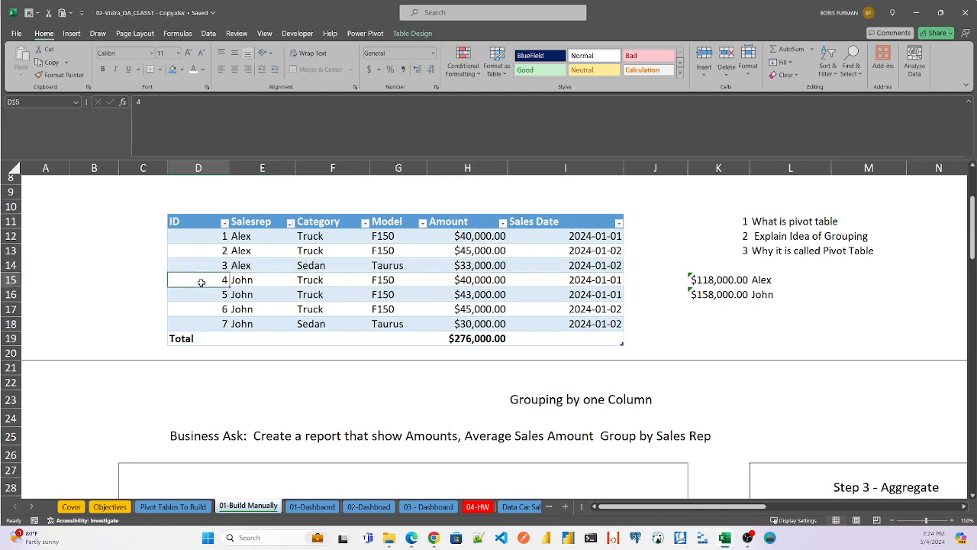
left_click(618, 323, "shift")
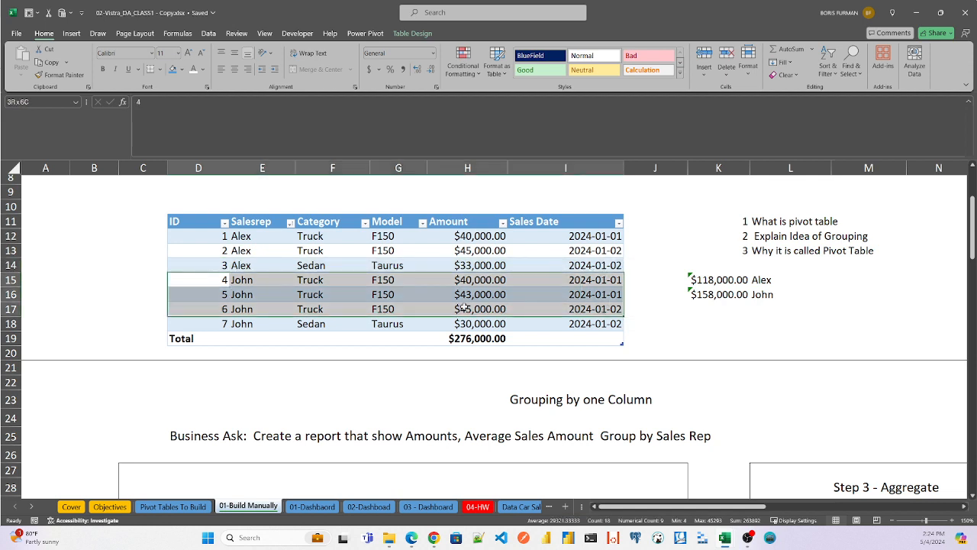
left_click(203, 323)
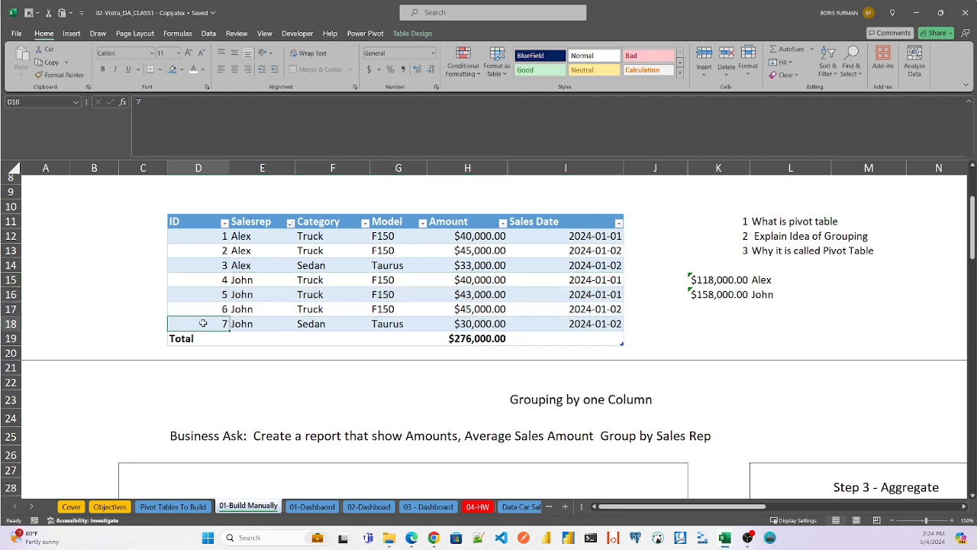
left_click(591, 324, "shift")
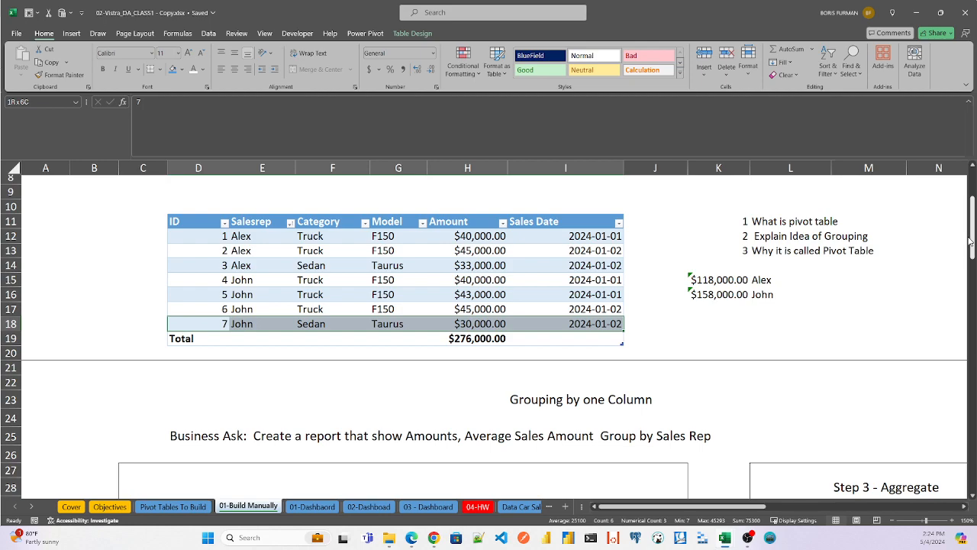
- Check the two-column Step 3 - Aggregate formulas in M60 and M61, and point out the Salesrep and Category grouping headers in E59 and F59
left_click_drag(973, 229, 974, 352)
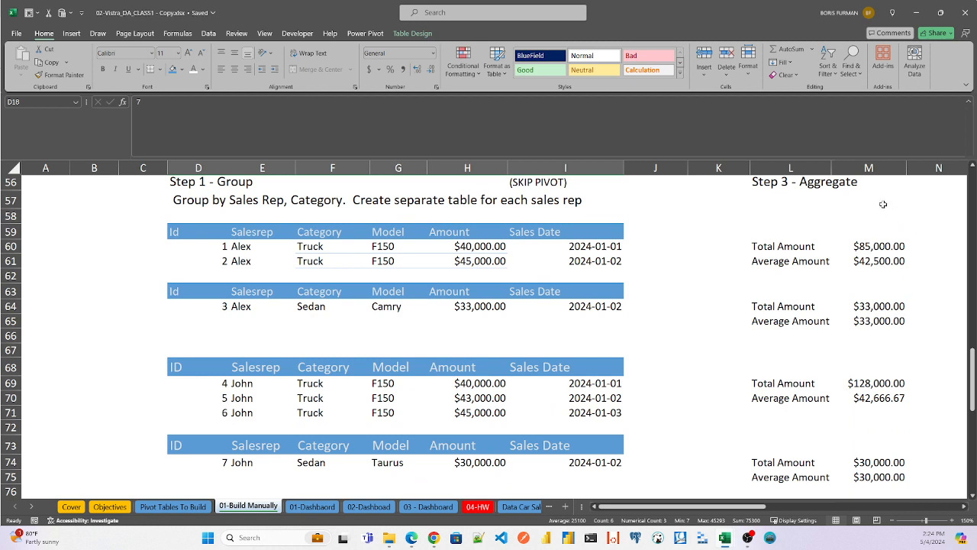
left_click(877, 249)
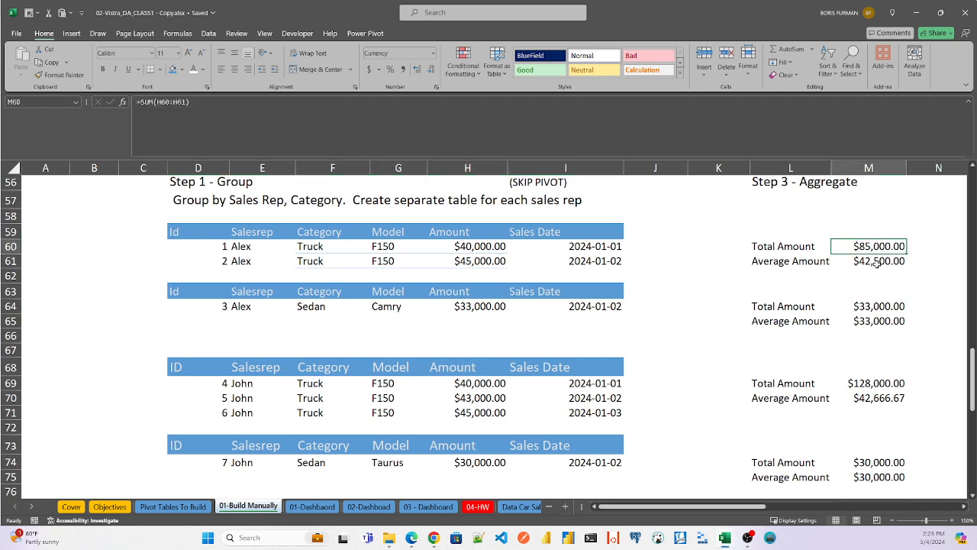
key("Down")
left_click(878, 248)
left_click(240, 247)
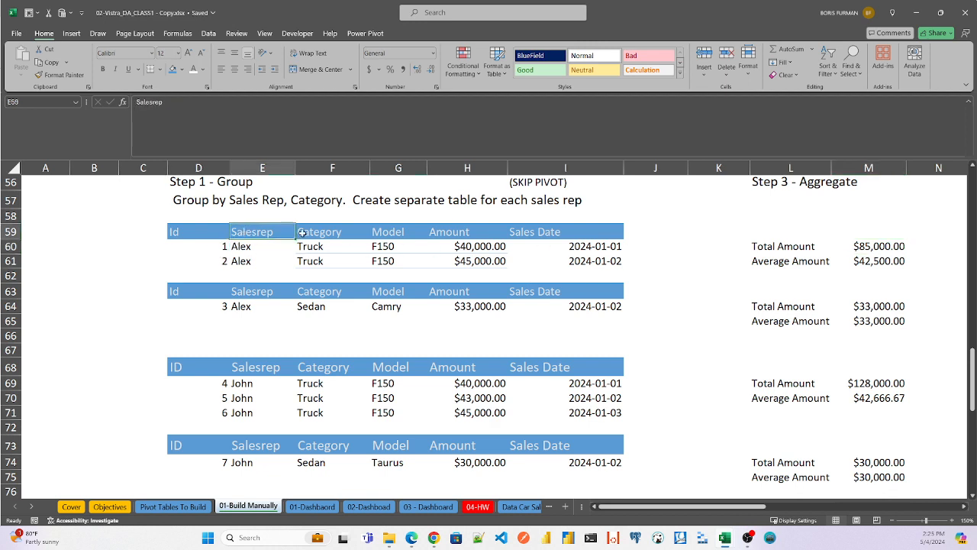
left_click(343, 232)
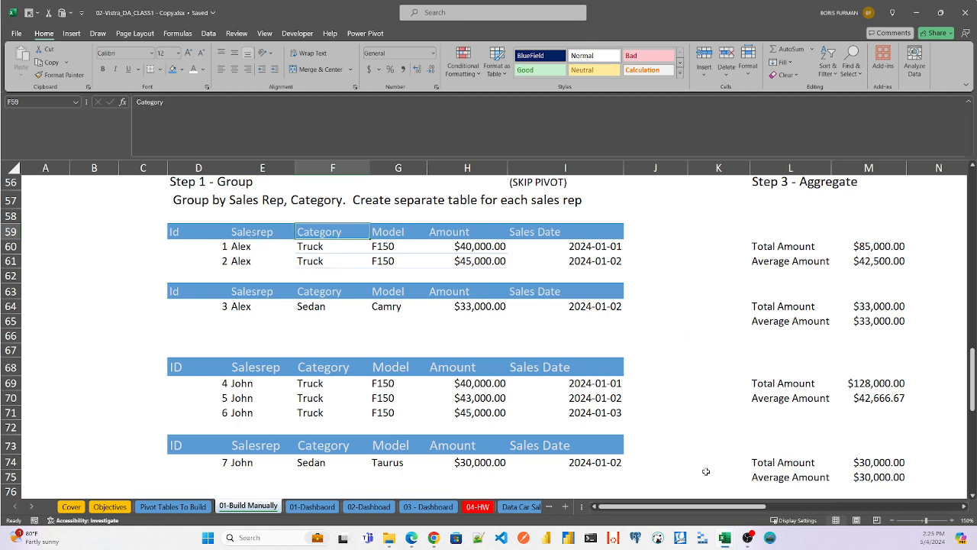
- Inspect the Amount and Average Amount formulas in U60 and V60 for the first sales rep's Truck row in the Step 4 - Collapse table
left_click_drag(678, 507, 817, 519)
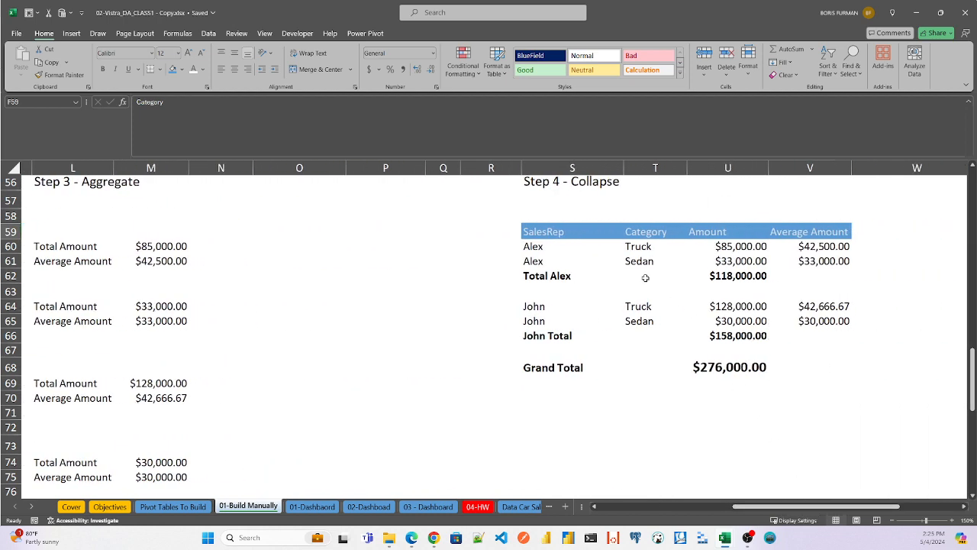
left_click(537, 246)
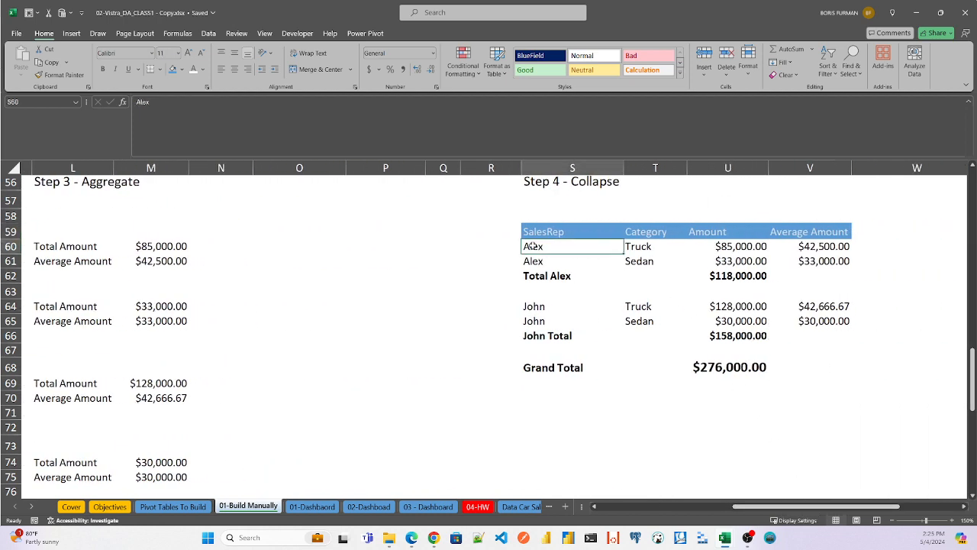
left_click(721, 248)
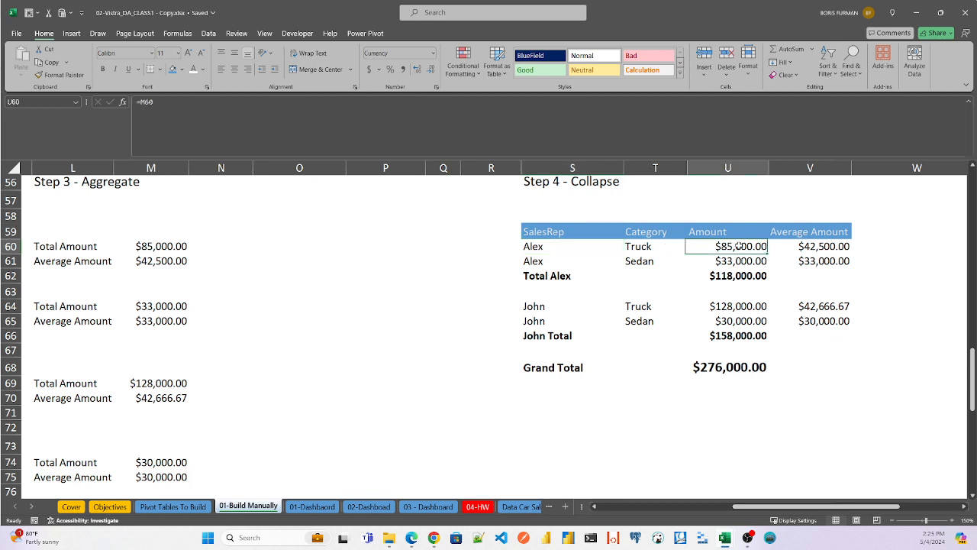
type("=")
left_click(156, 246)
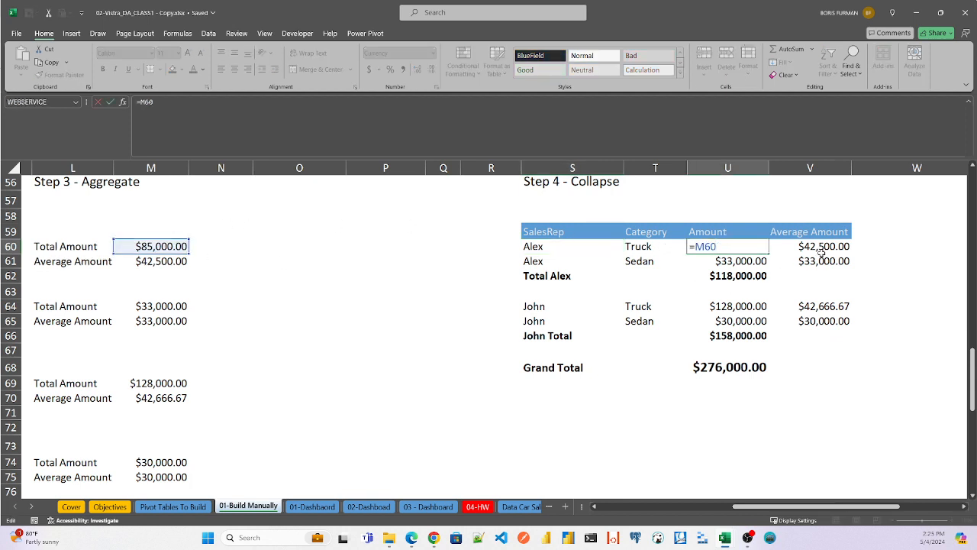
key("Escape")
double_click(829, 247)
key("Escape")
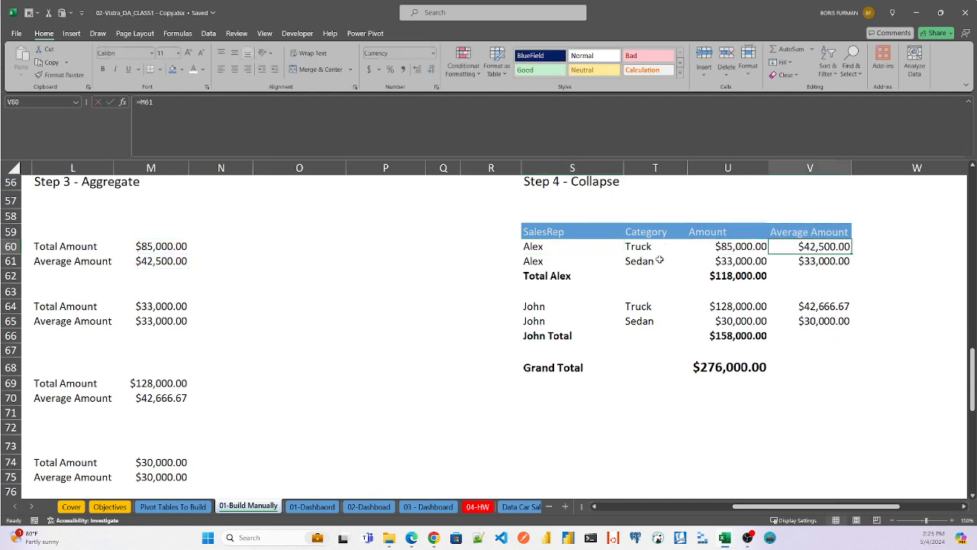
- Inspect the first sales rep's Sedan formulas in U61 and V61 and the subtotal formula in U62
double_click(739, 261)
left_click(837, 261)
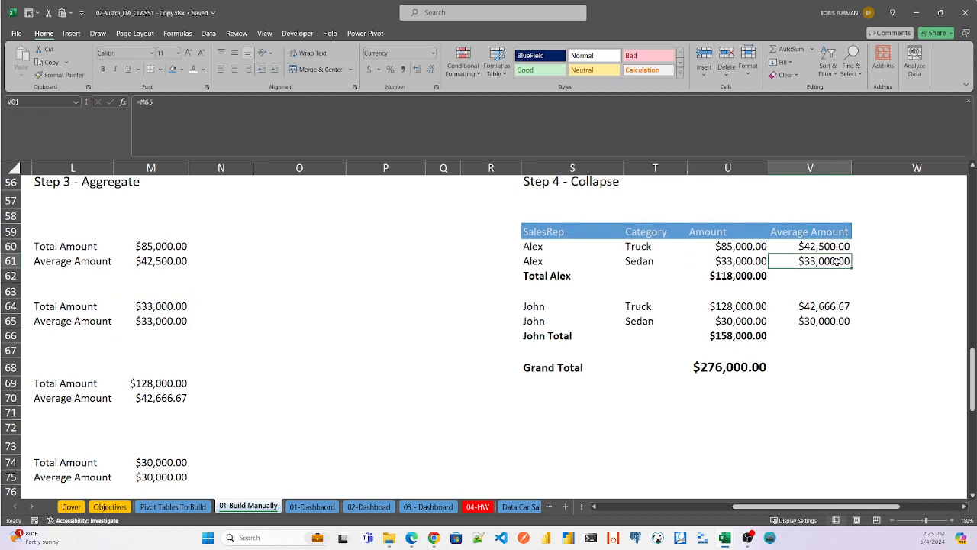
key("Left")
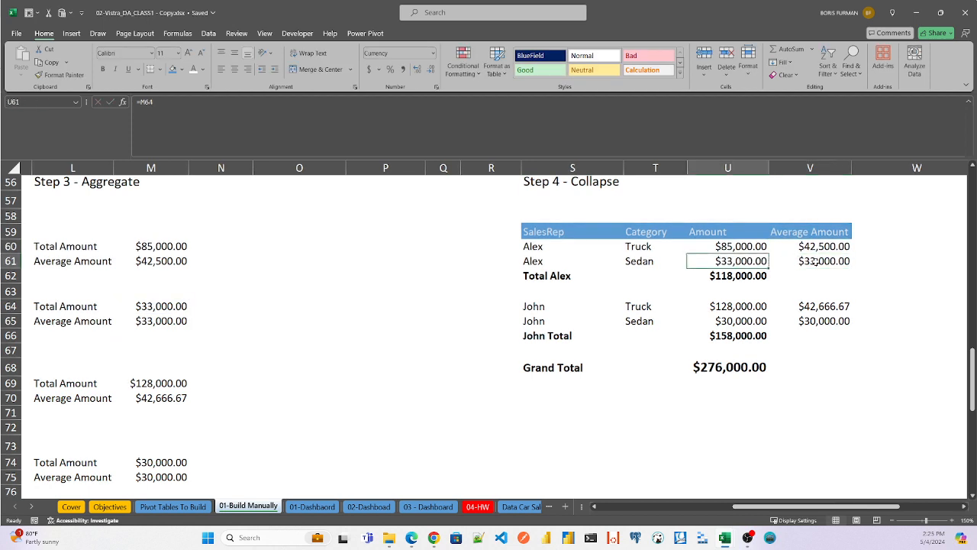
left_click(822, 261)
double_click(823, 261)
key("Escape")
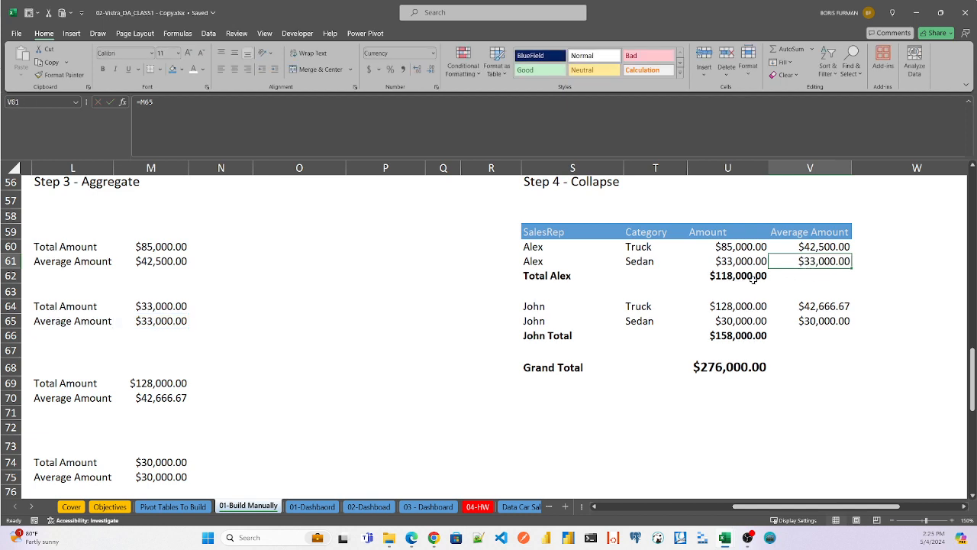
left_click(740, 278)
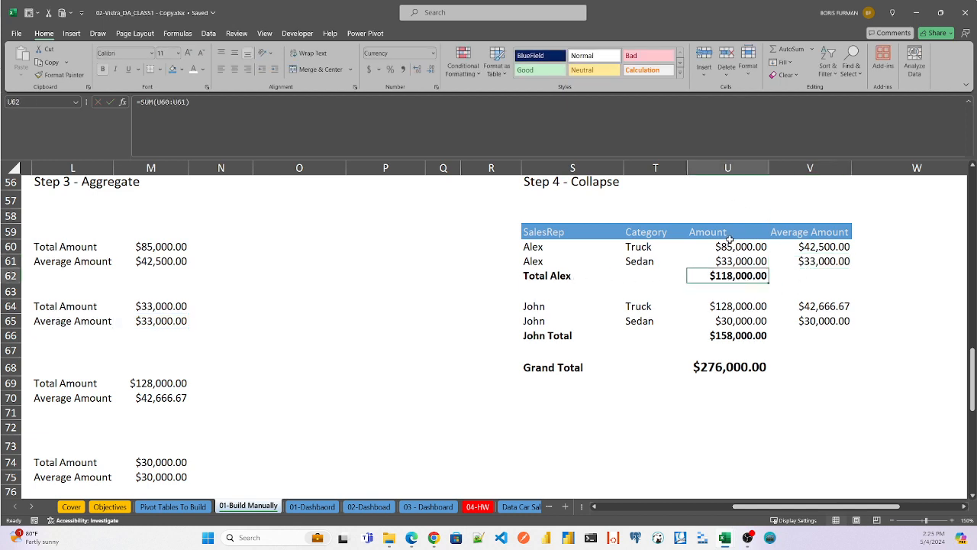
- Inspect the second sales rep's Truck and Sedan amount formulas in U64 and U65
double_click(752, 306)
key("Escape")
double_click(752, 325)
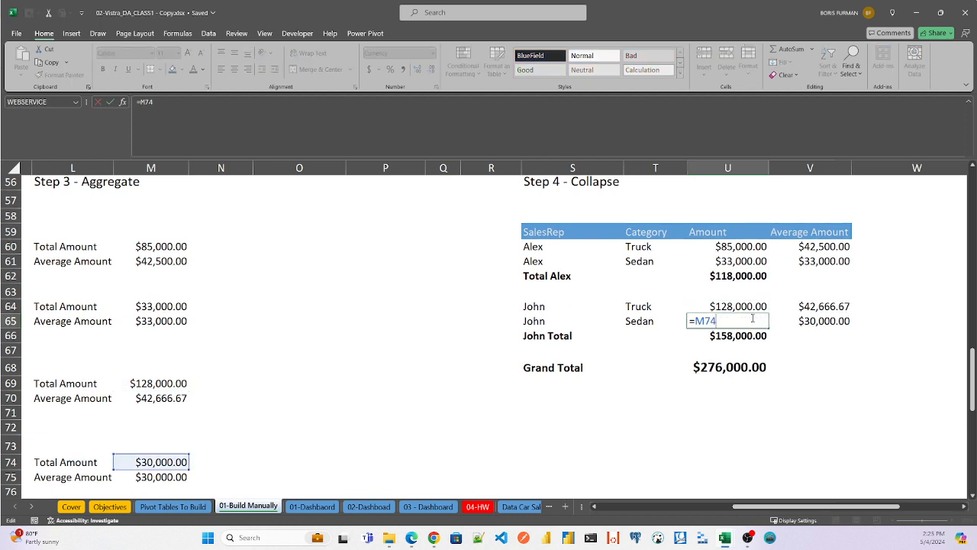
key("Escape")
double_click(748, 305)
key("Escape")
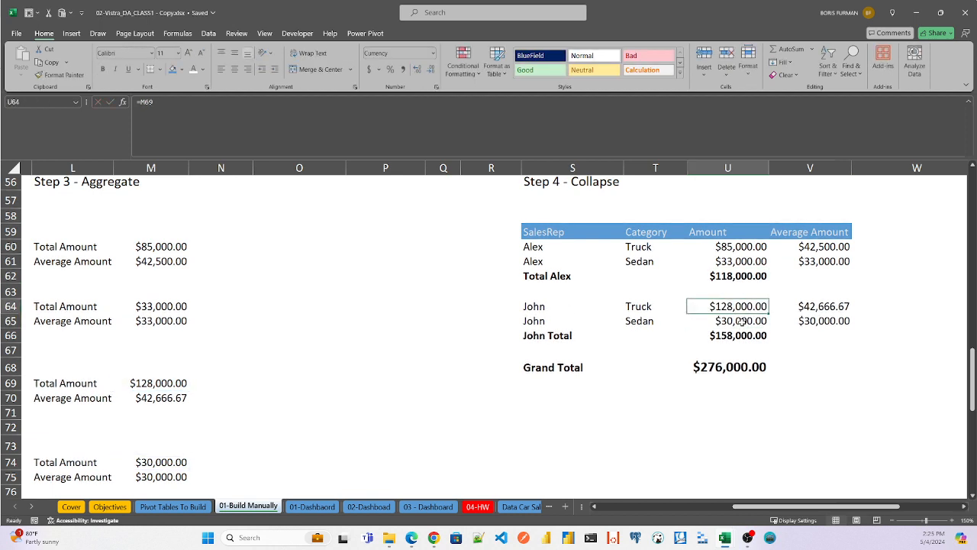
double_click(743, 322)
key("Escape")
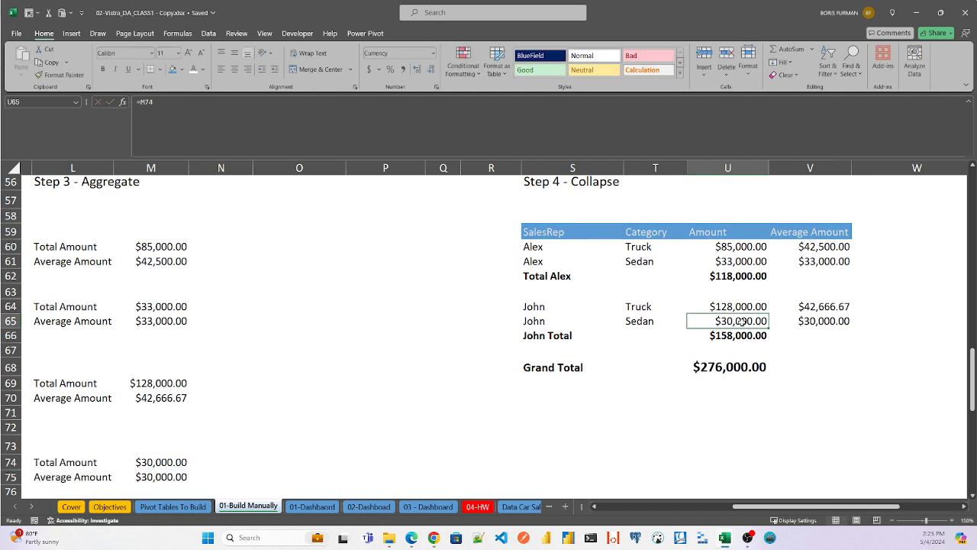
- Inspect the second sales rep's subtotal formula in U66 and the Grand Total formula in U68
double_click(742, 336)
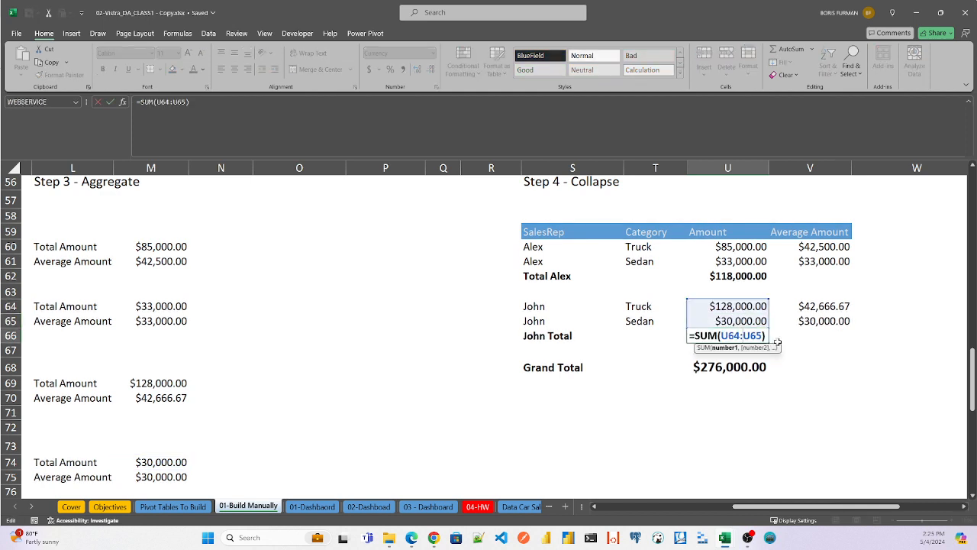
key("Escape")
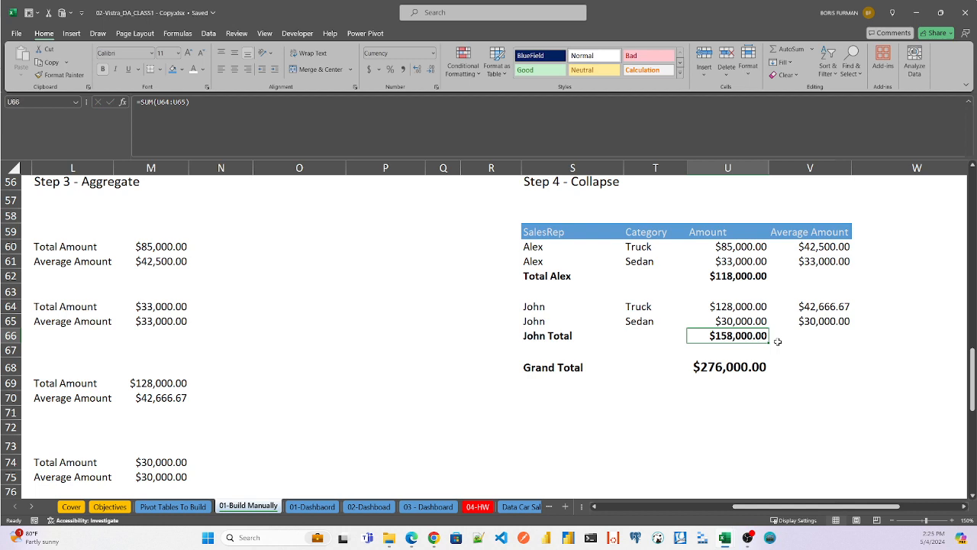
double_click(721, 367)
key("Return")
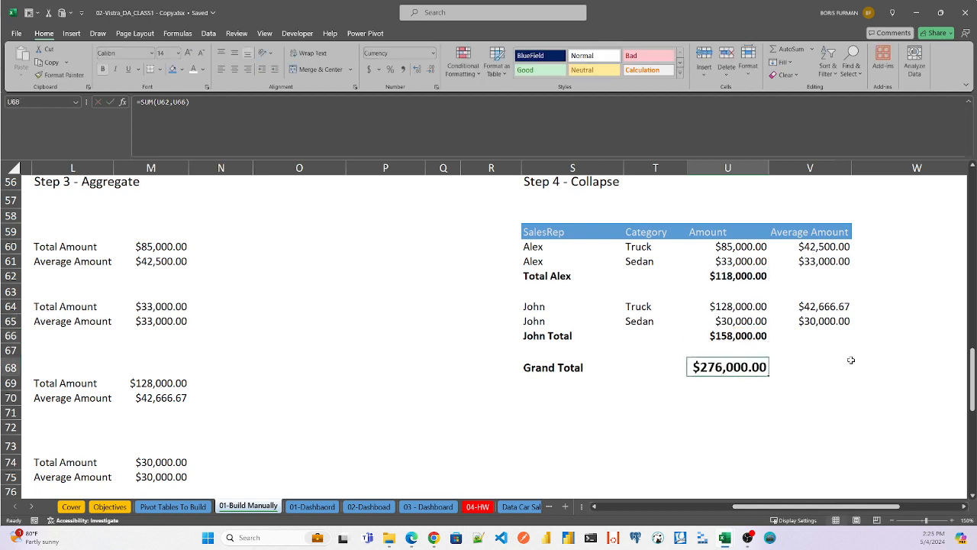
left_click(852, 362)
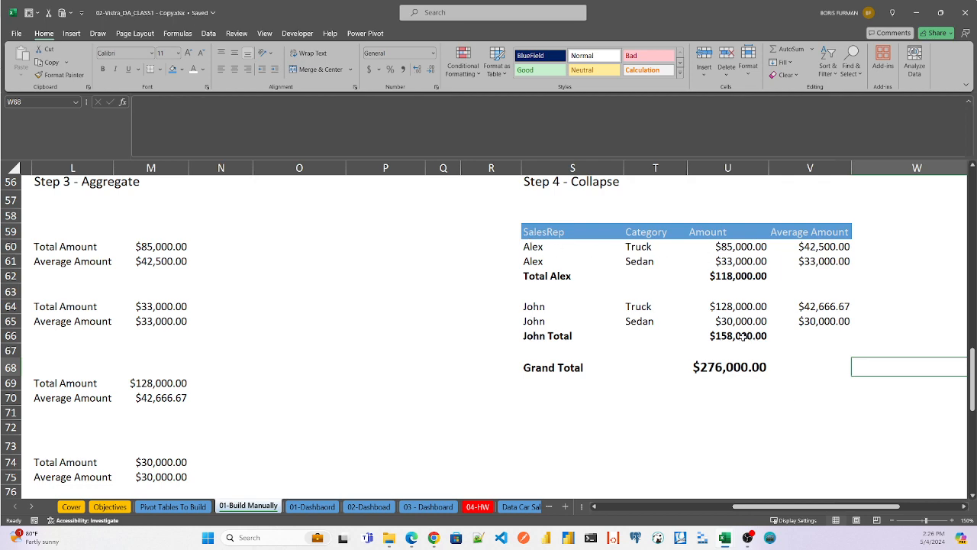
- Go to the Grouping by one Column with Pivot section, read its business ask, and bring its Step 4 Collapse table into view
left_click_drag(802, 506, 667, 506)
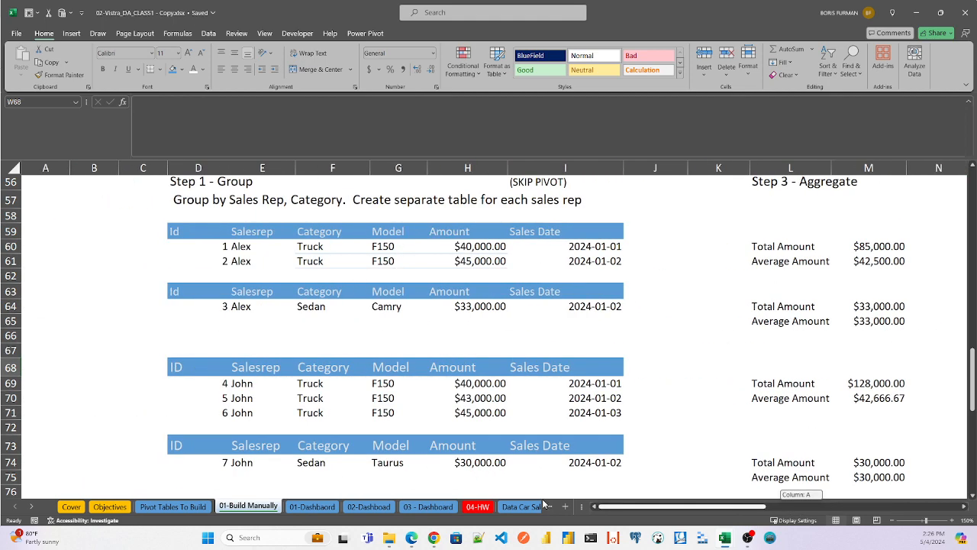
left_click_drag(973, 380, 973, 401)
left_click_drag(973, 401, 973, 425)
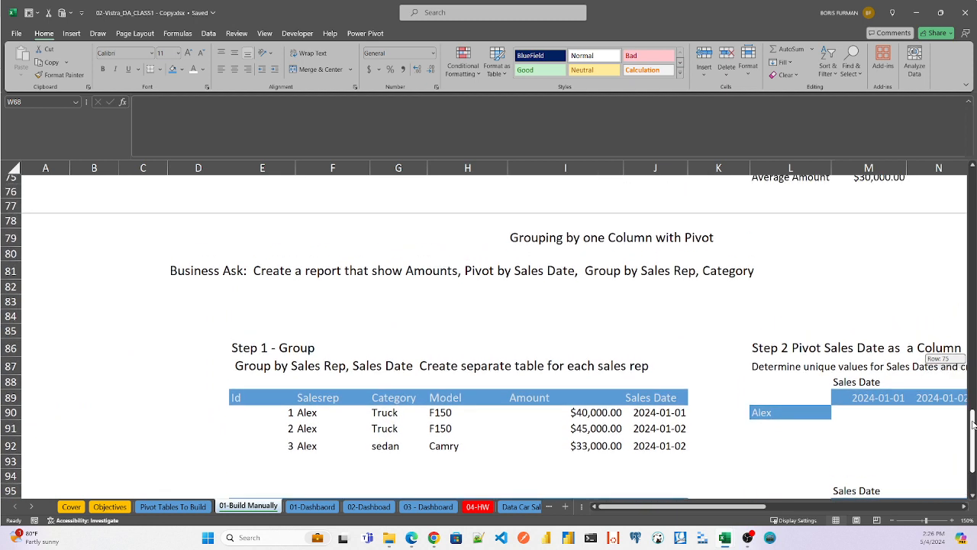
left_click_drag(972, 424, 972, 424)
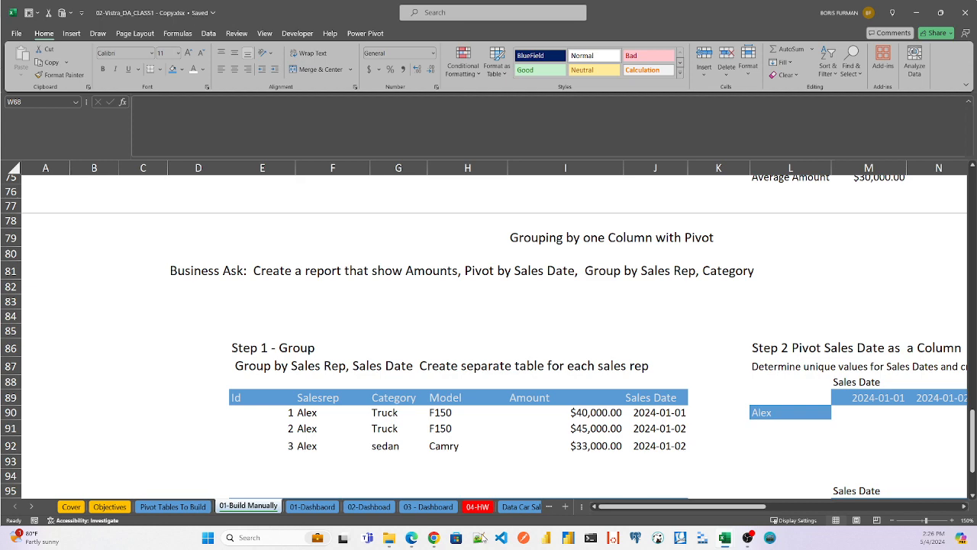
left_click_drag(656, 506, 849, 507)
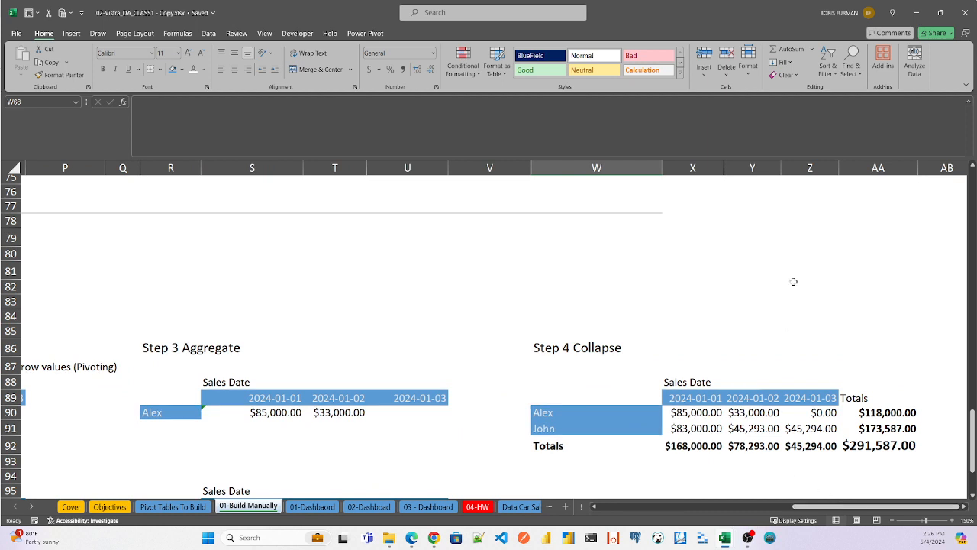
- Examine the sales rep row labels and the header row of the Step 4 Collapse table
left_click(545, 413)
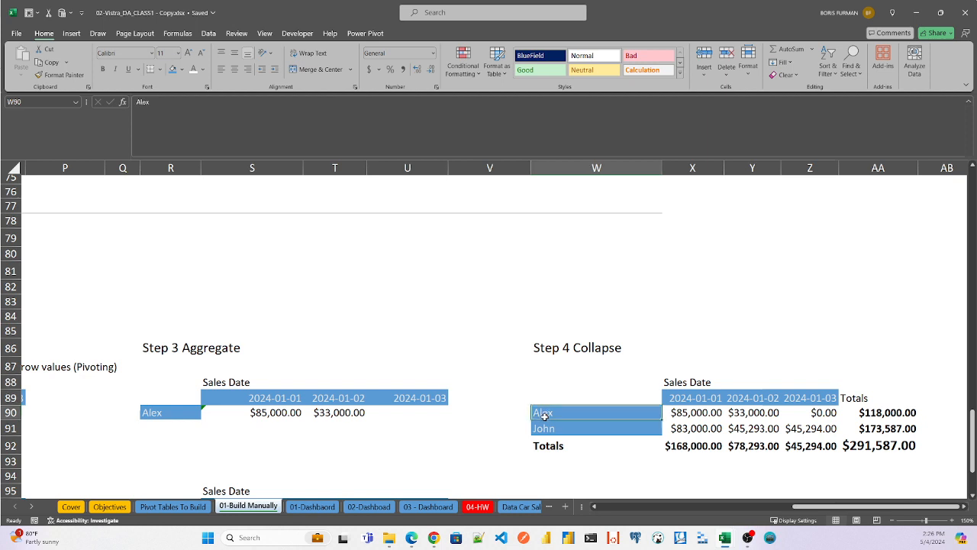
left_click(546, 432)
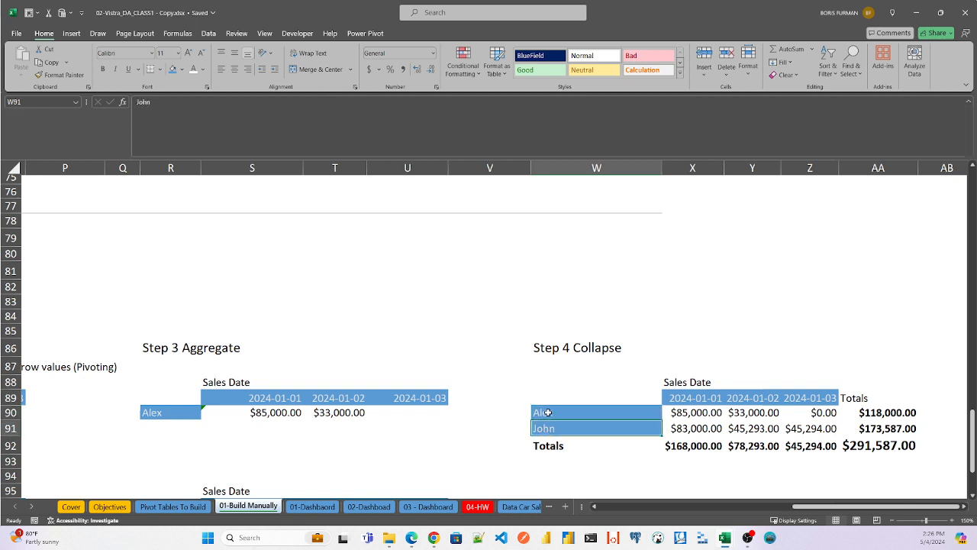
left_click(548, 412)
left_click(552, 394)
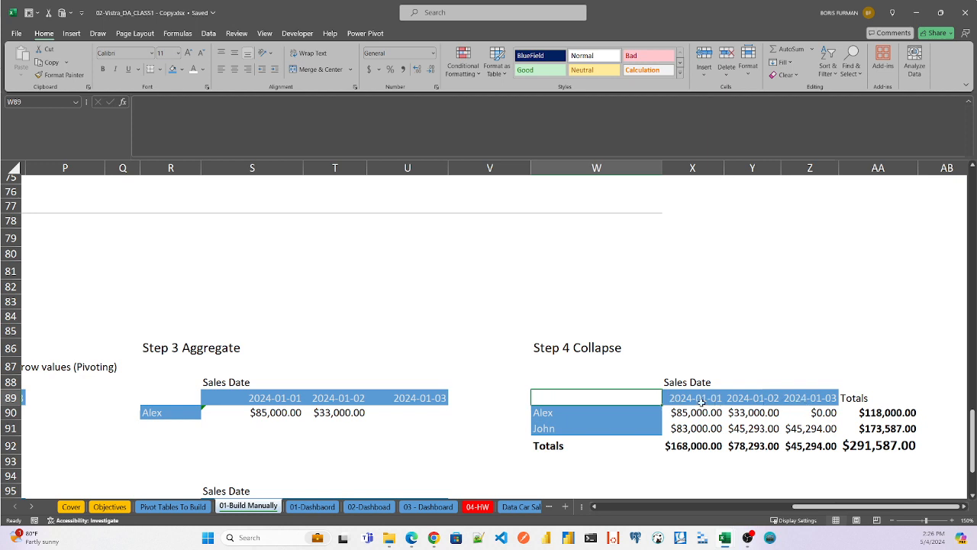
left_click(606, 416)
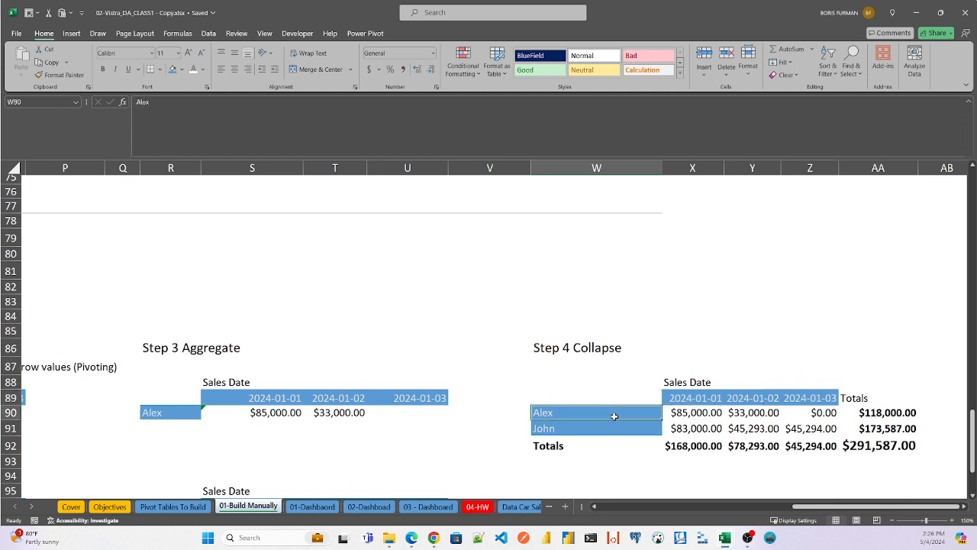
- Inspect the first sales rep's 2024-01-01 formula in X90 of the Step 4 Collapse table
left_click(698, 412)
type("=S90")
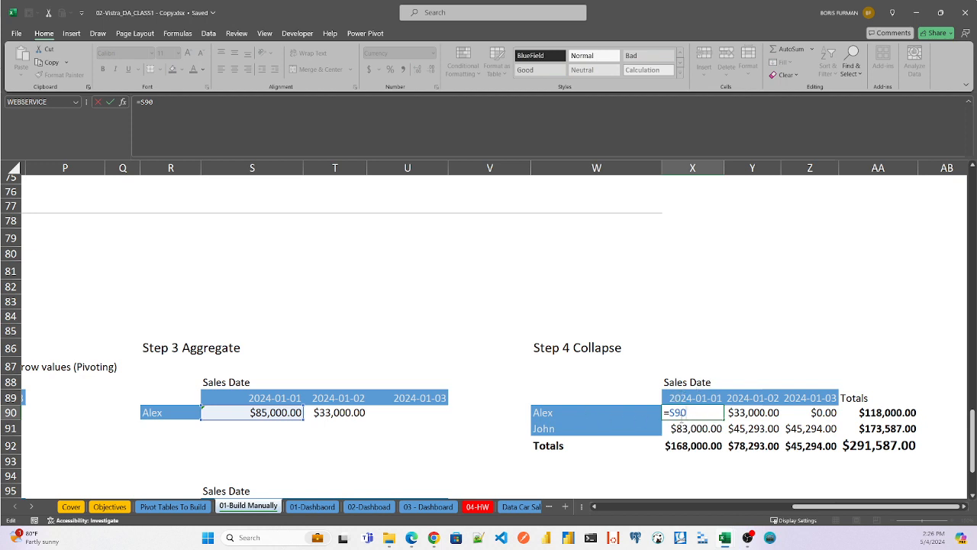
key("ctrl+Return")
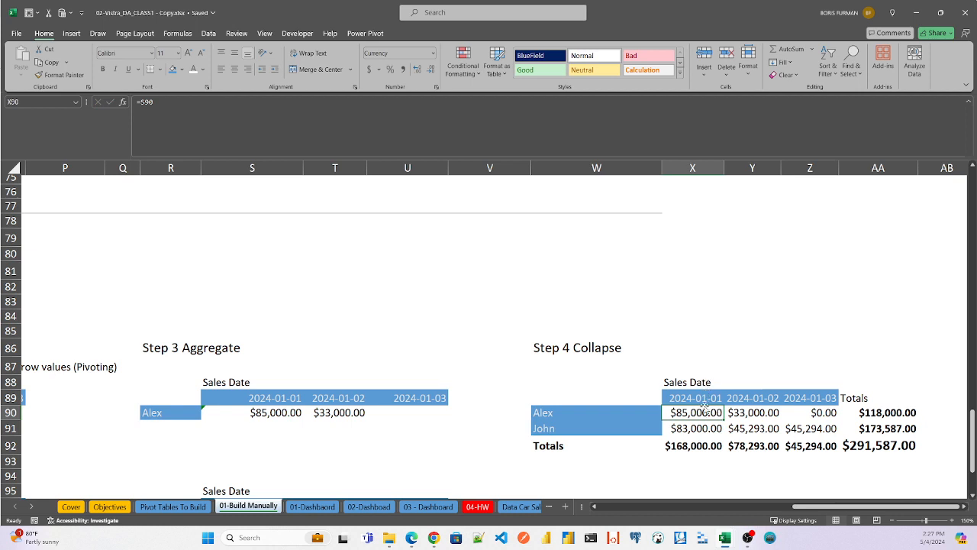
- Compare the sales dates in the Step 1 Group table with the date columns of the Step 4 Collapse table
left_click_drag(817, 508, 641, 504)
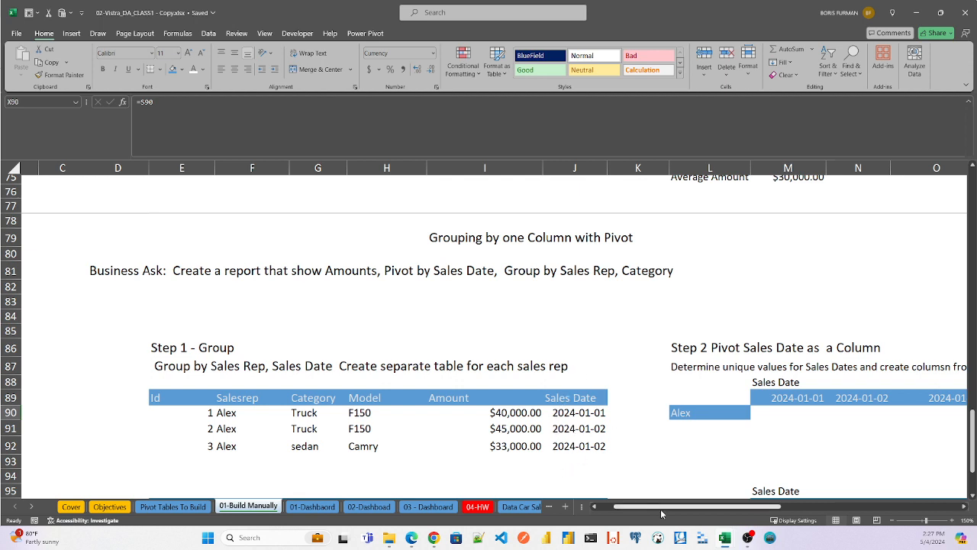
scroll(664, 506, "right", 1)
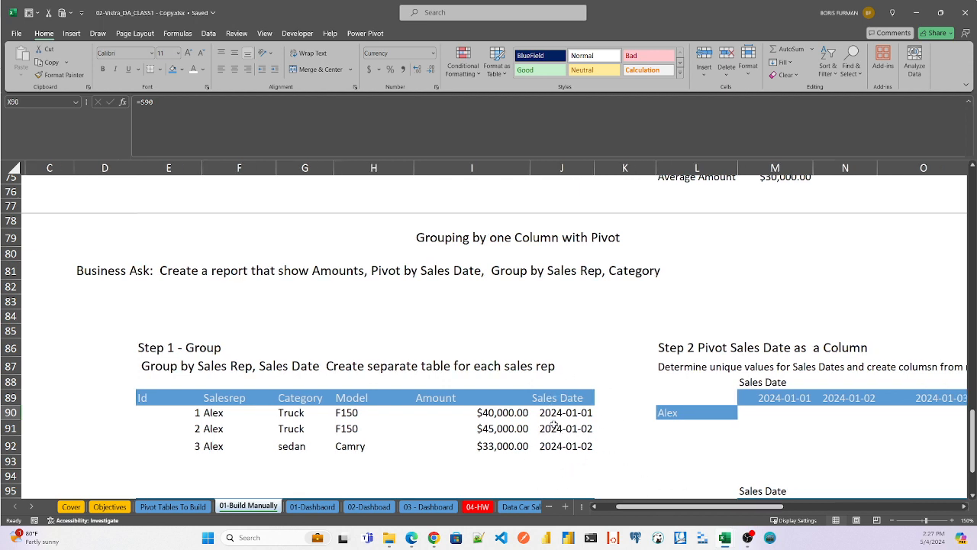
left_click_drag(676, 507, 862, 520)
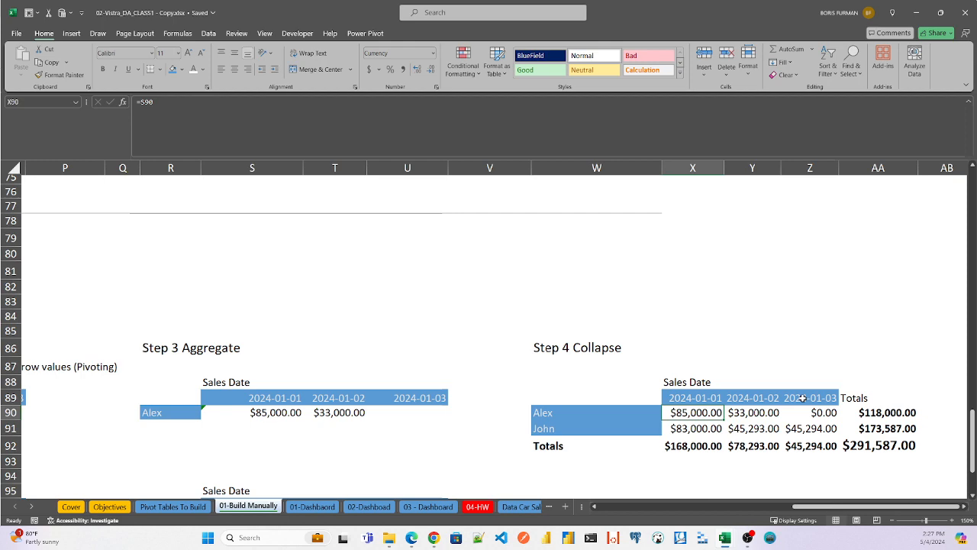
left_click_drag(816, 508, 849, 515)
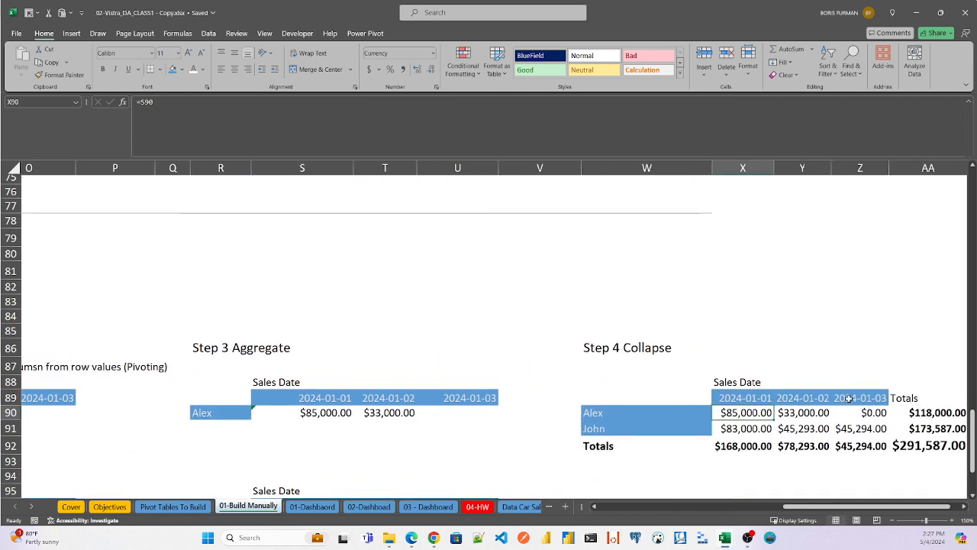
- Examine the Step 1 tables for both sales reps and the first Step 2 table's row label and pivoted Sales Date headers
left_click_drag(857, 510, 669, 510)
left_click_drag(973, 426, 973, 447)
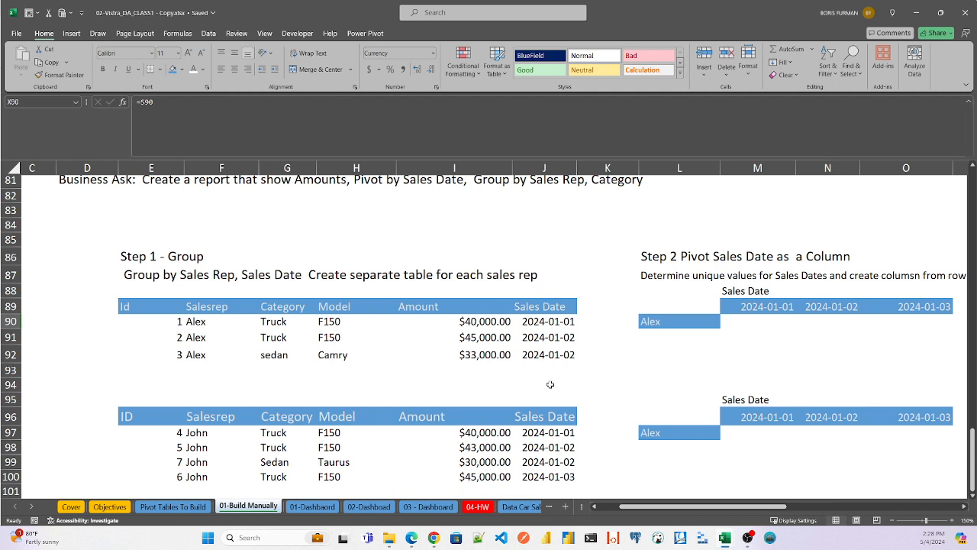
left_click(688, 320)
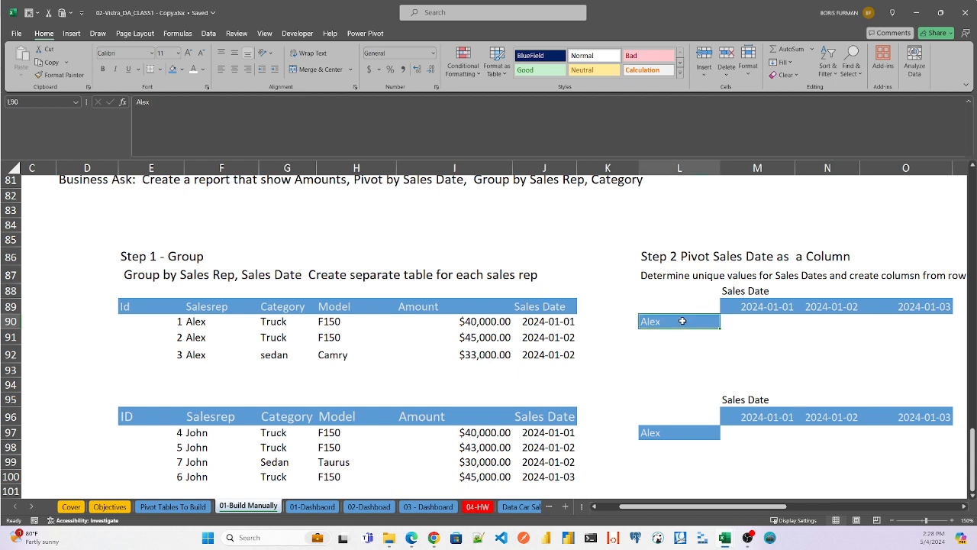
left_click(748, 306)
left_click(827, 307)
left_click(926, 307)
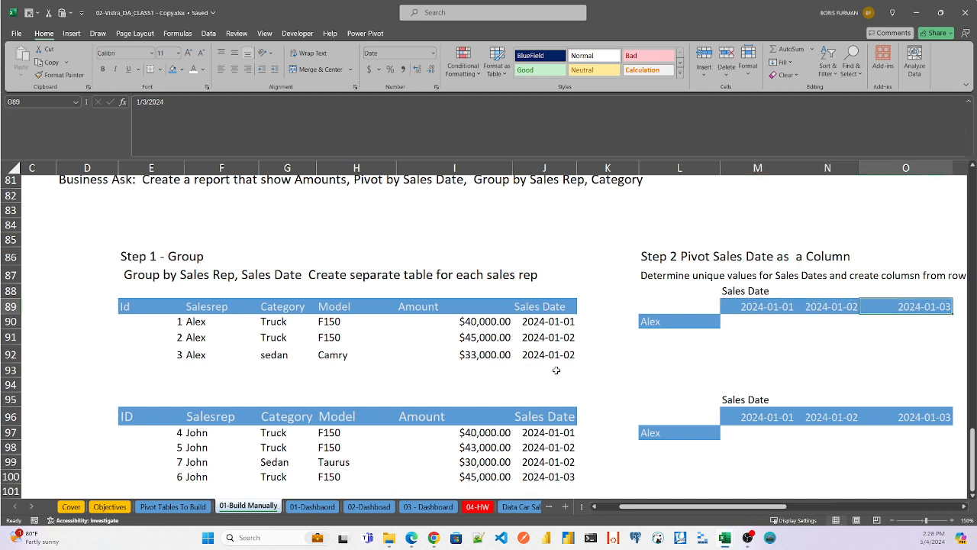
- Check the unique Sales Date values in the source table's column filter without changing it
left_click_drag(972, 467, 973, 206)
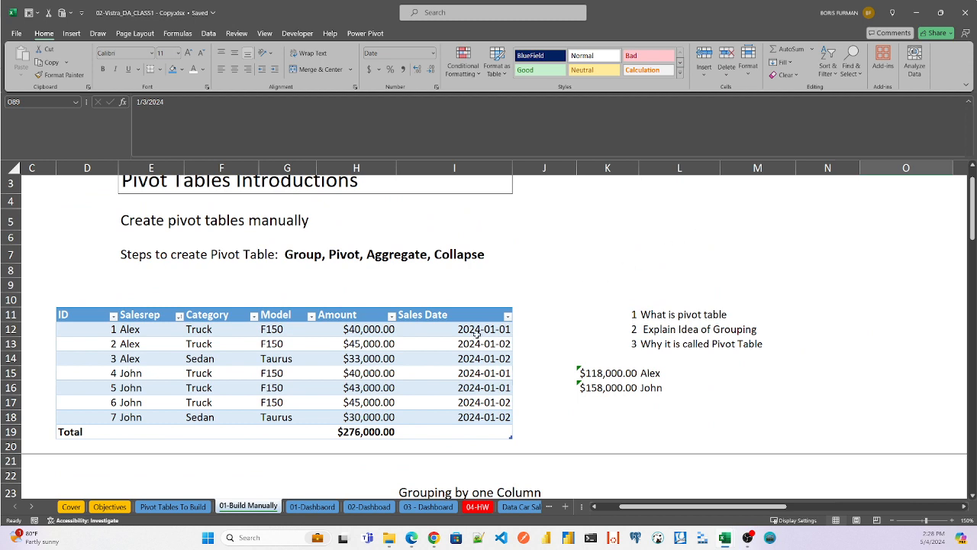
left_click(508, 316)
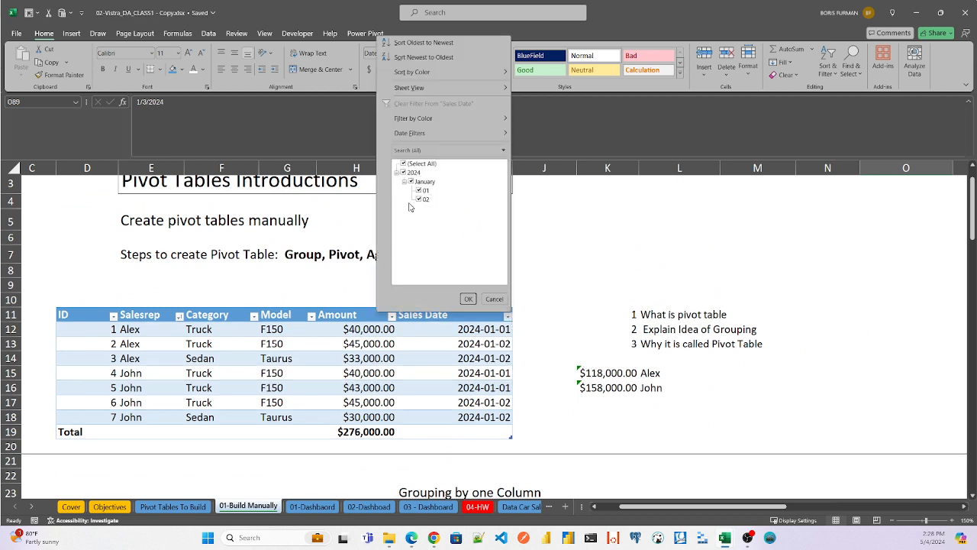
key("Escape")
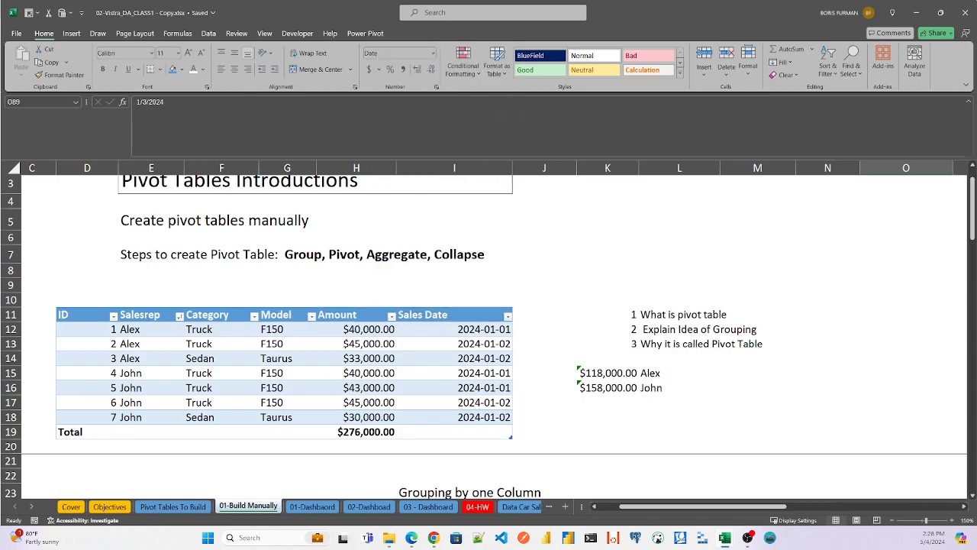
- Hide columns L through O, which hold the Step 2 pivot tables
left_click_drag(974, 228, 973, 477)
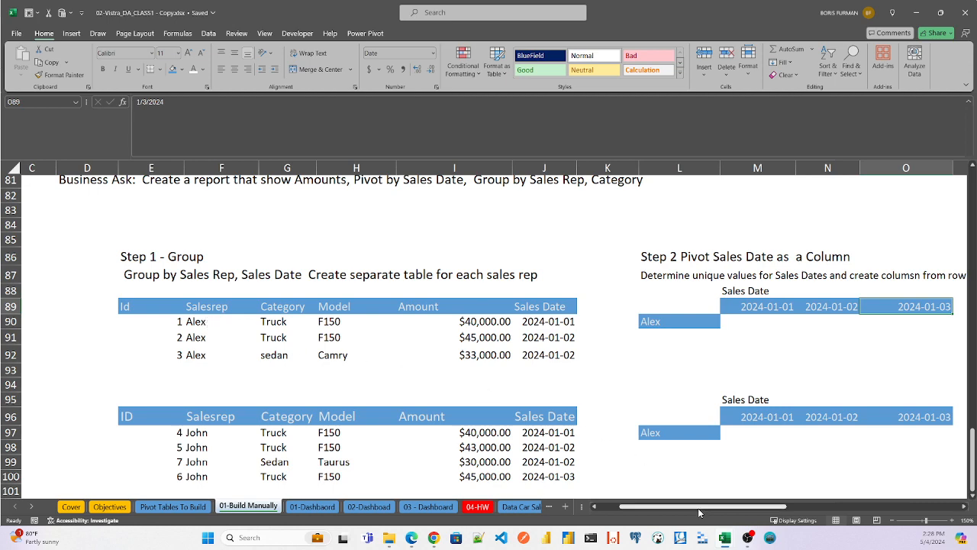
left_click_drag(694, 510, 743, 508)
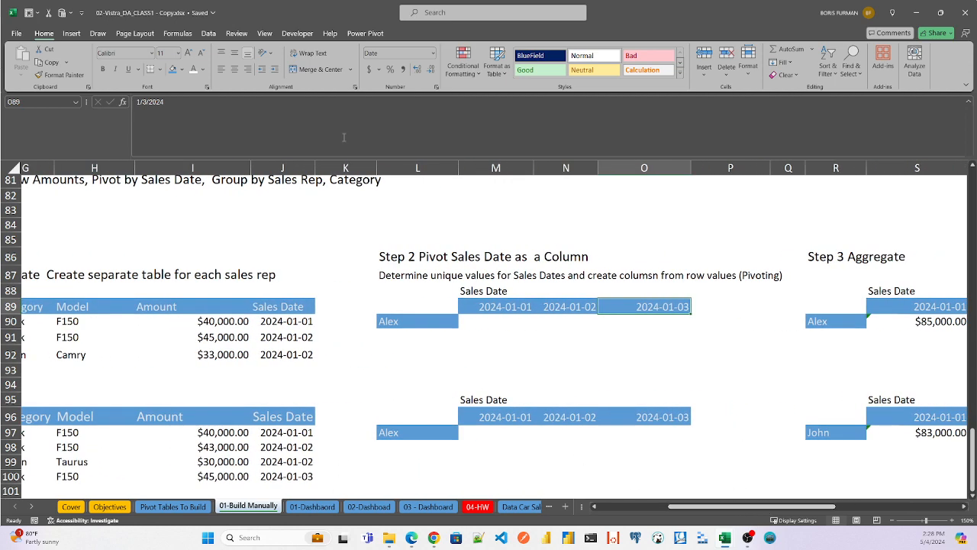
left_click_drag(402, 167, 603, 167)
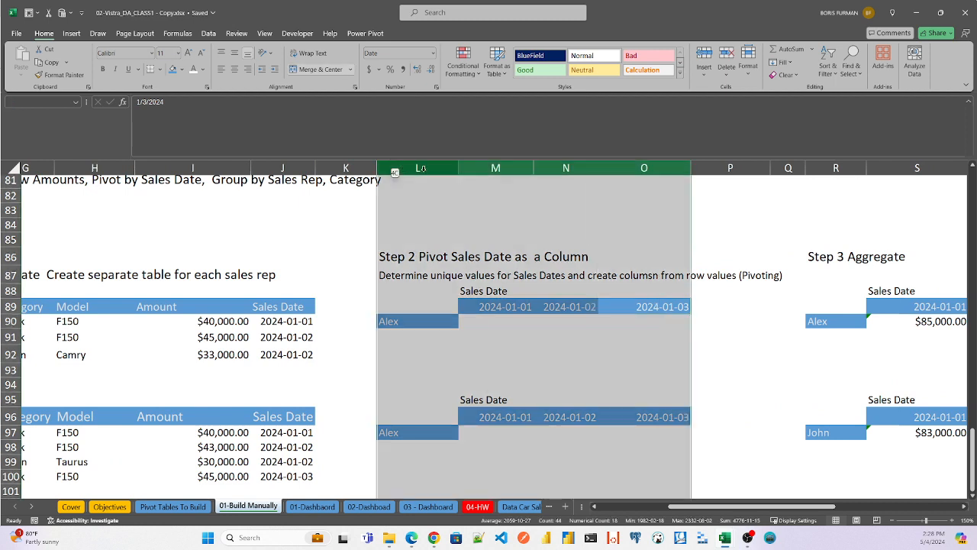
right_click(507, 171)
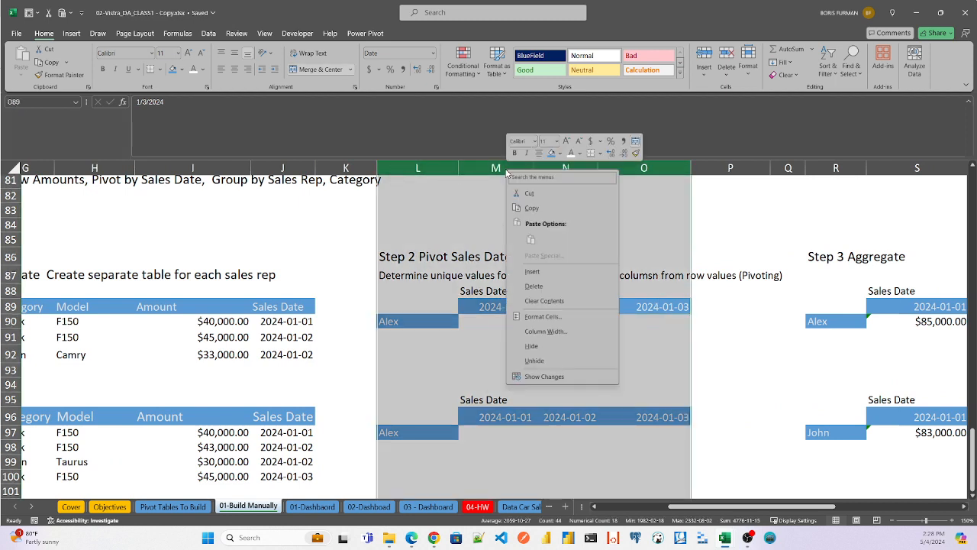
left_click(532, 345)
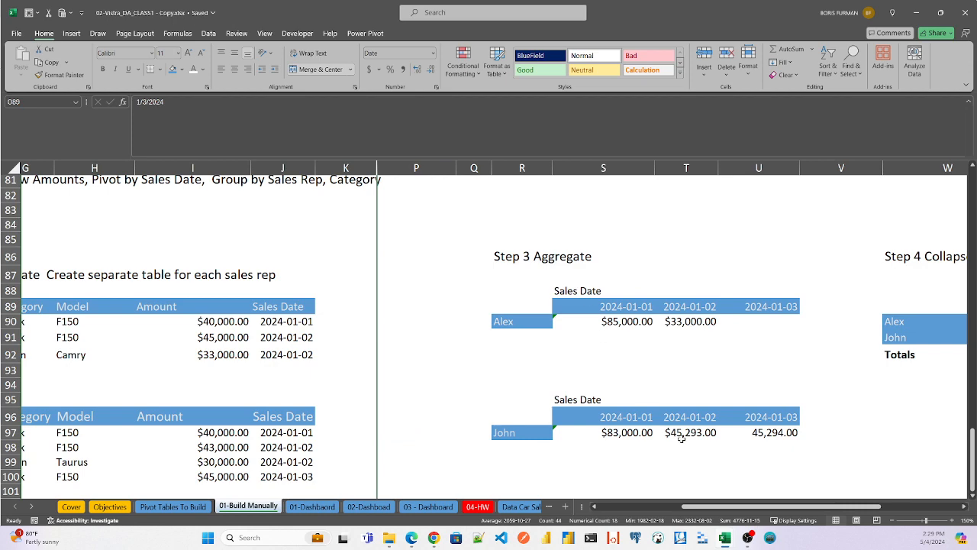
- Inspect the first sales rep's Step 3 Aggregate cells for the three sales dates, S90 through U90
left_click_drag(741, 509, 766, 509)
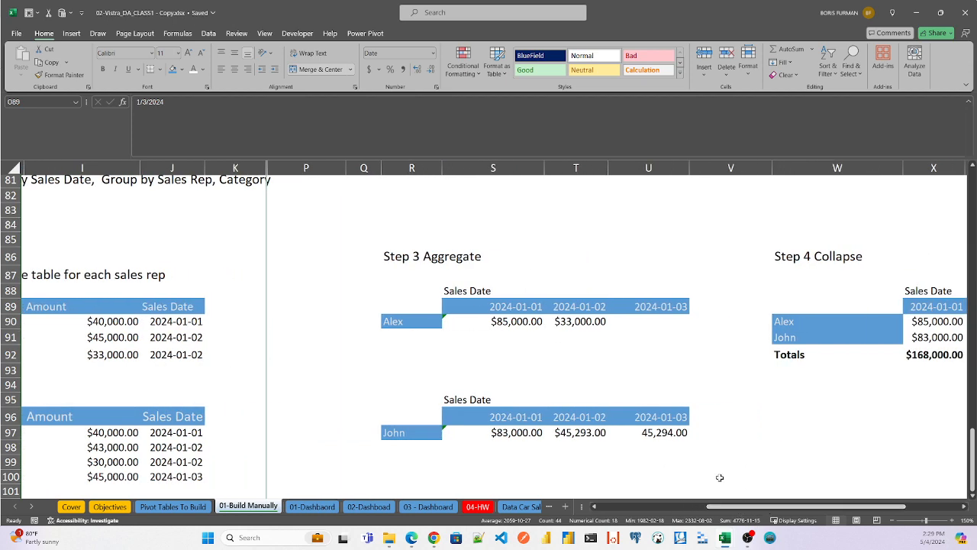
double_click(525, 321)
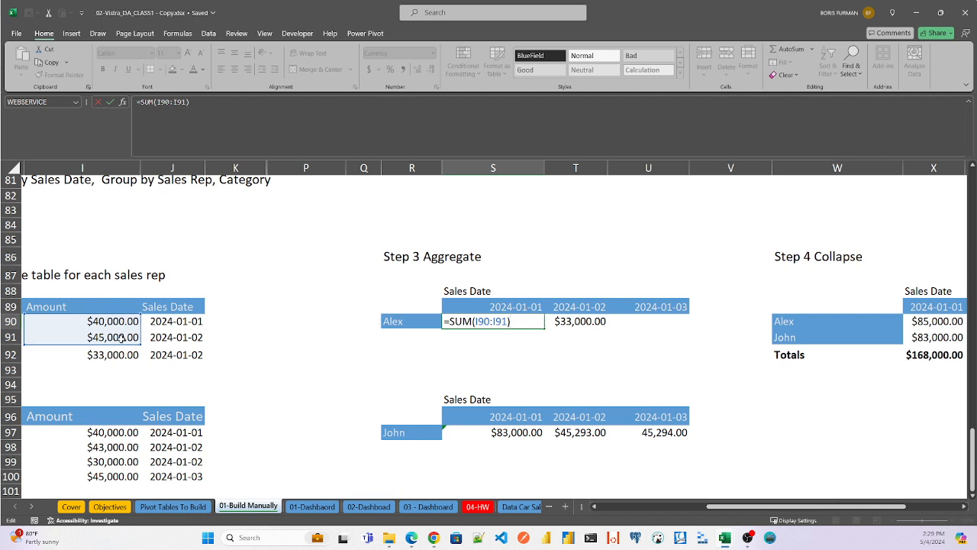
key("Escape")
double_click(601, 320)
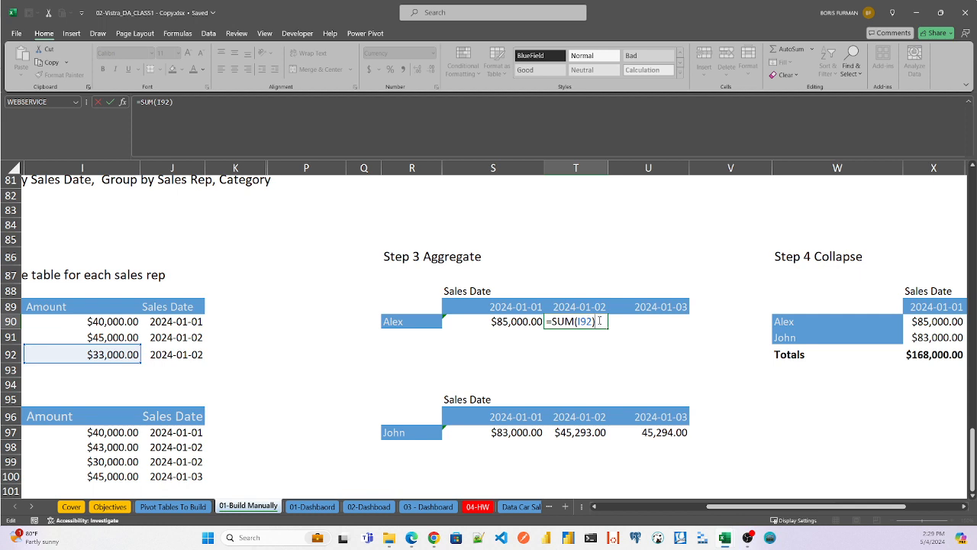
left_click(654, 321)
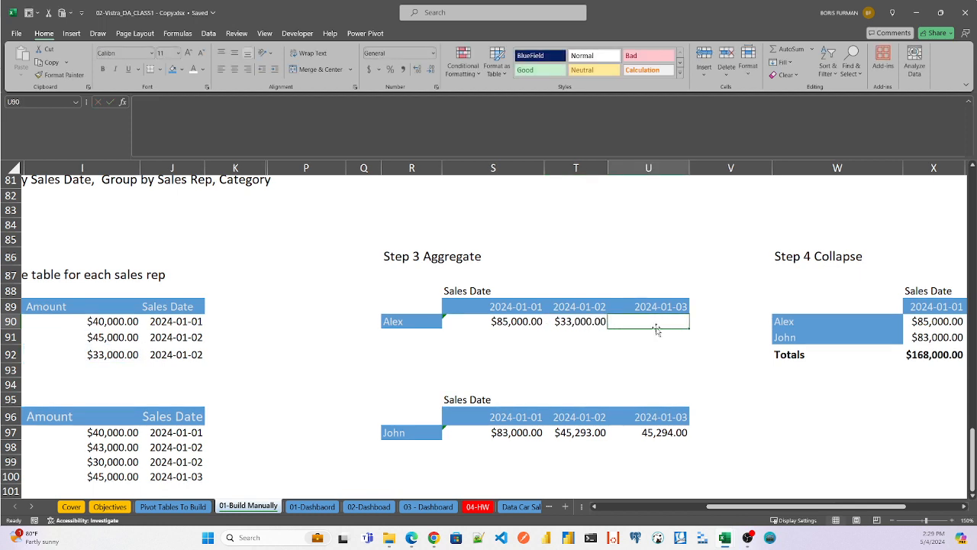
- Inspect the second sales rep's 2024-01-01 sum formula in S97 against the grouped amounts and sales dates
double_click(521, 432)
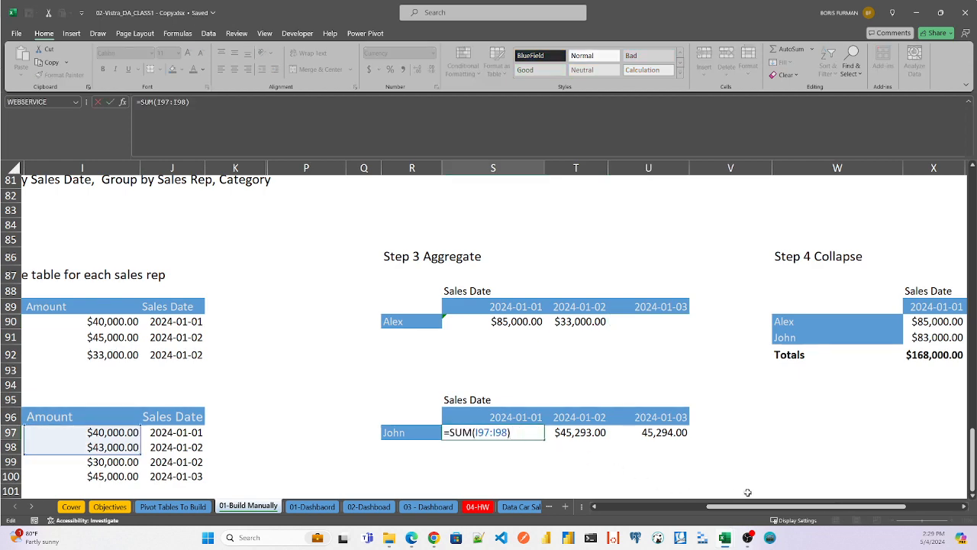
left_click_drag(764, 507, 723, 510)
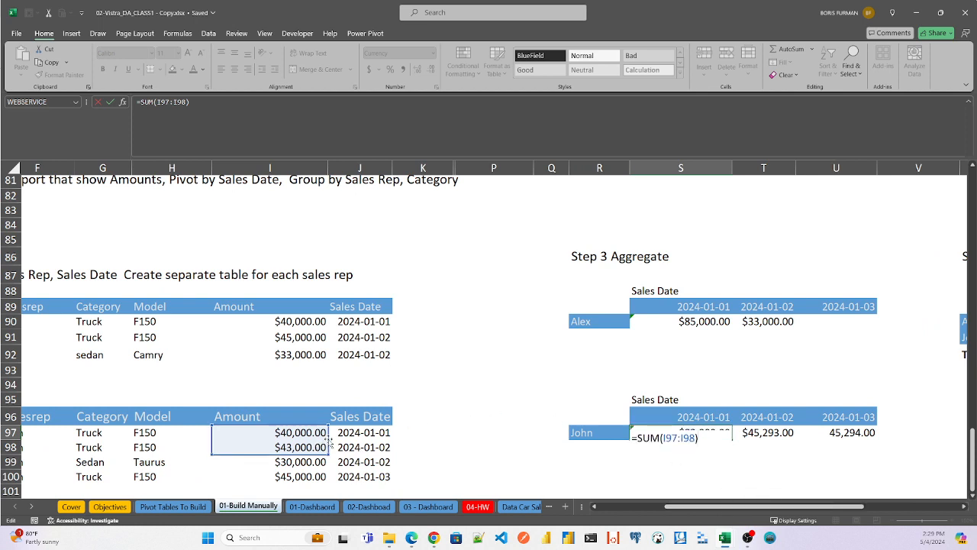
key("Return")
left_click(718, 432)
double_click(715, 433)
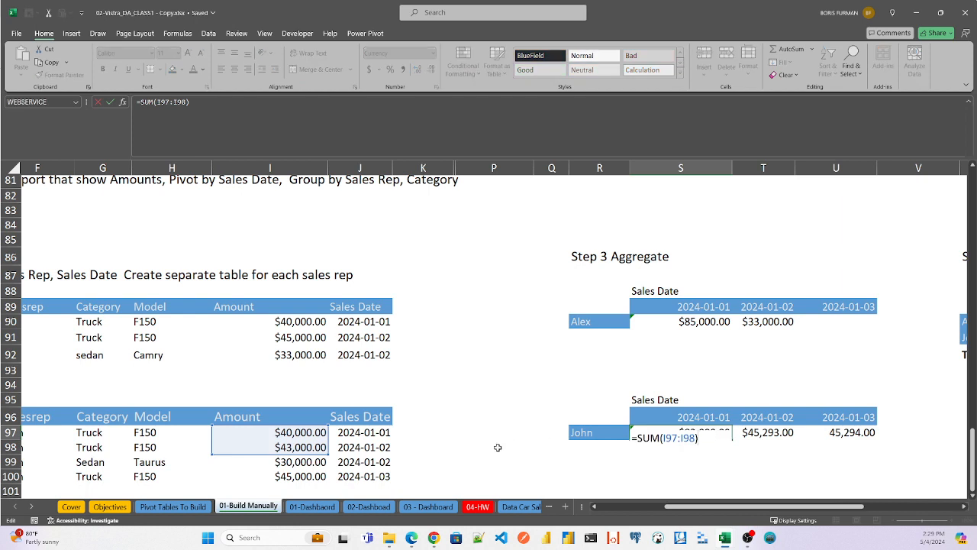
left_click_drag(328, 456, 316, 441)
key("Escape")
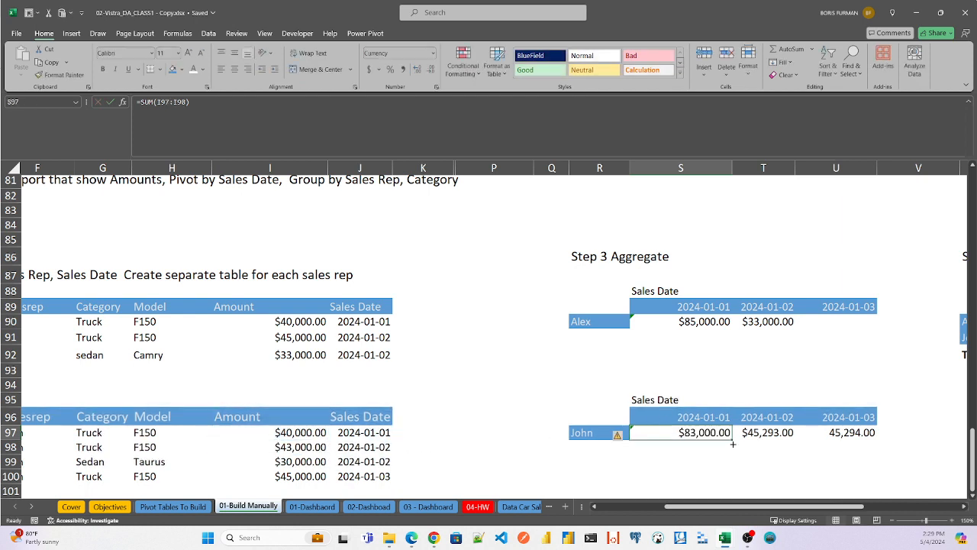
- Replace the second sales rep's 2024-01-01 formula in S97 with a SUM of only the amount in I97
double_click(715, 433)
left_click_drag(715, 434, 594, 433)
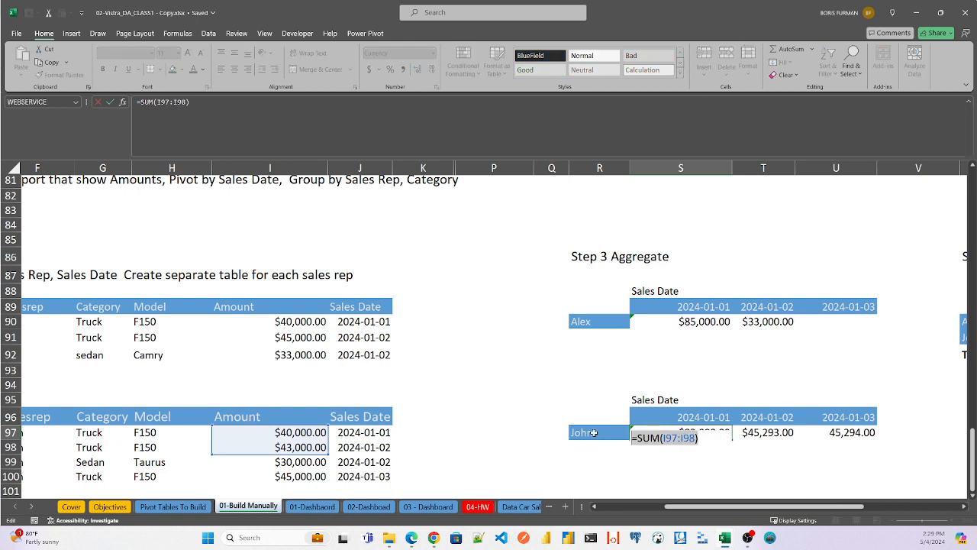
key("BackSpace")
type("=sum(")
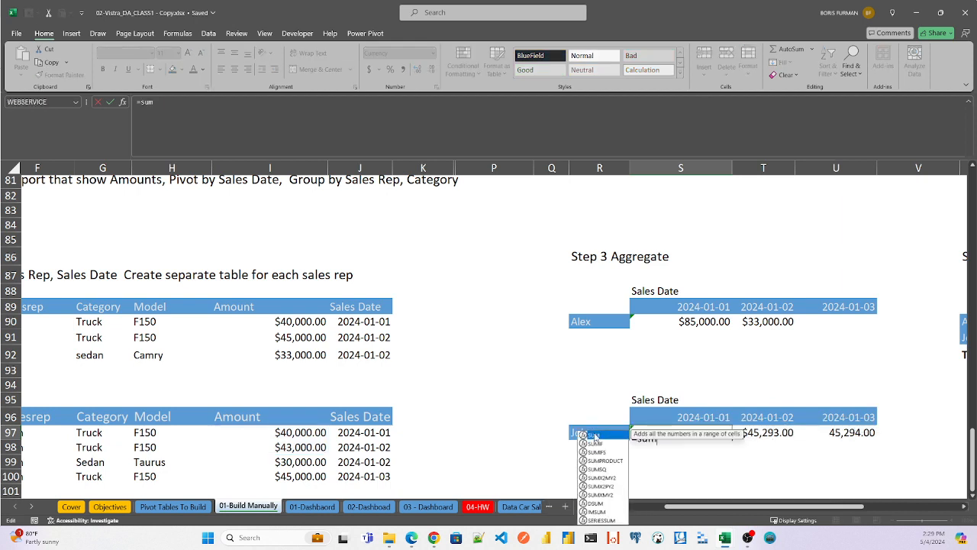
left_click(303, 432)
key("Return")
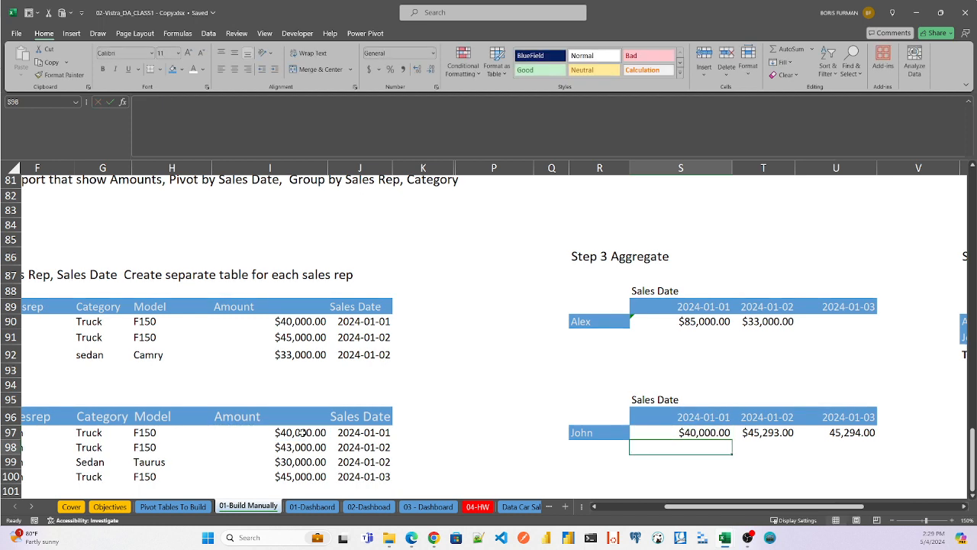
- Replace the second sales rep's 2024-01-02 formula in T97 with a SUM of the amounts in I98:I99
double_click(780, 433)
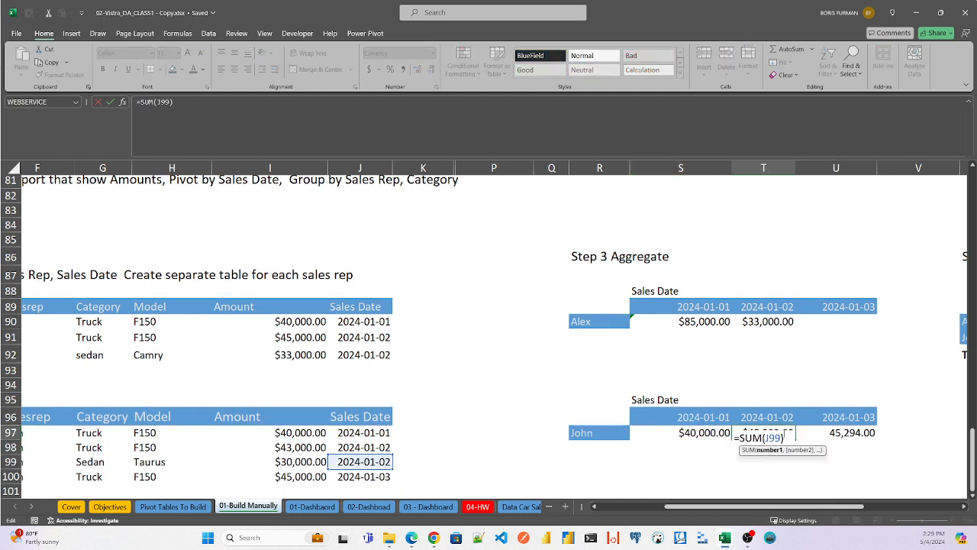
key("BackSpace")
key("BackSpace")
key("BackSpace")
key("BackSpace")
key("BackSpace")
key("BackSpace")
key("BackSpace")
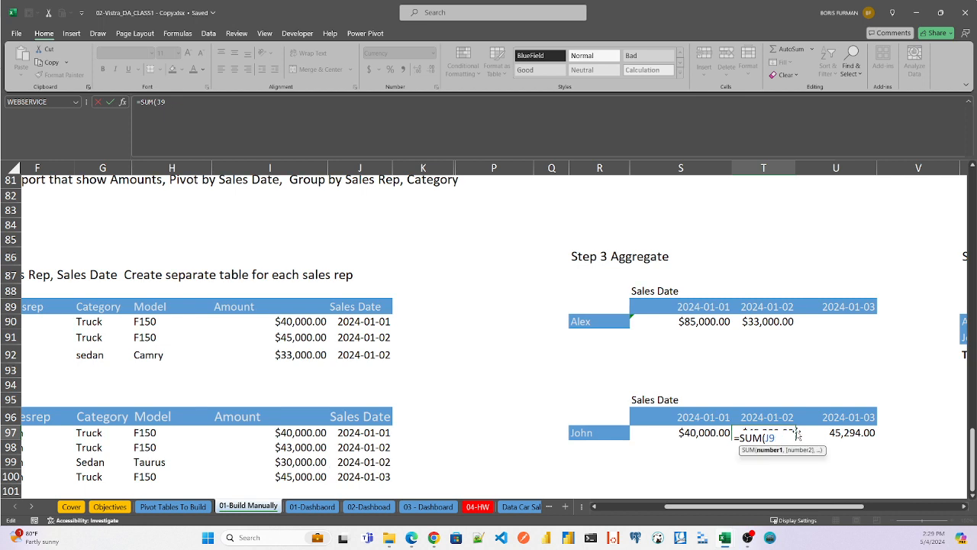
key("BackSpace")
type("su")
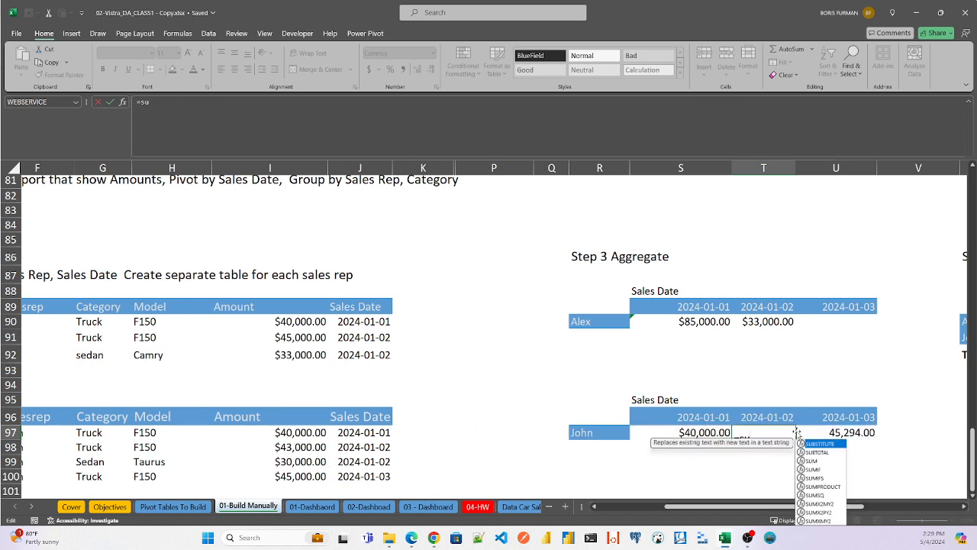
type("m(")
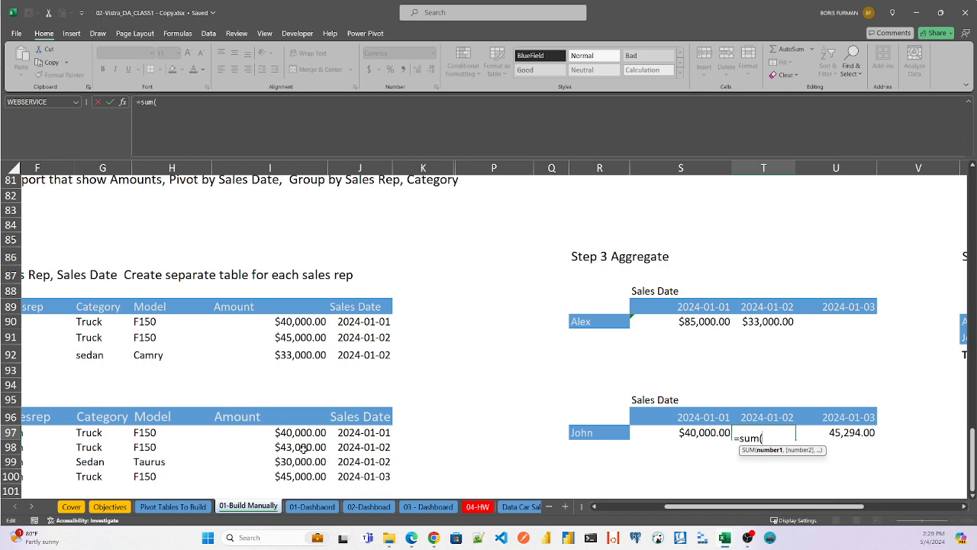
left_click_drag(303, 449, 303, 463)
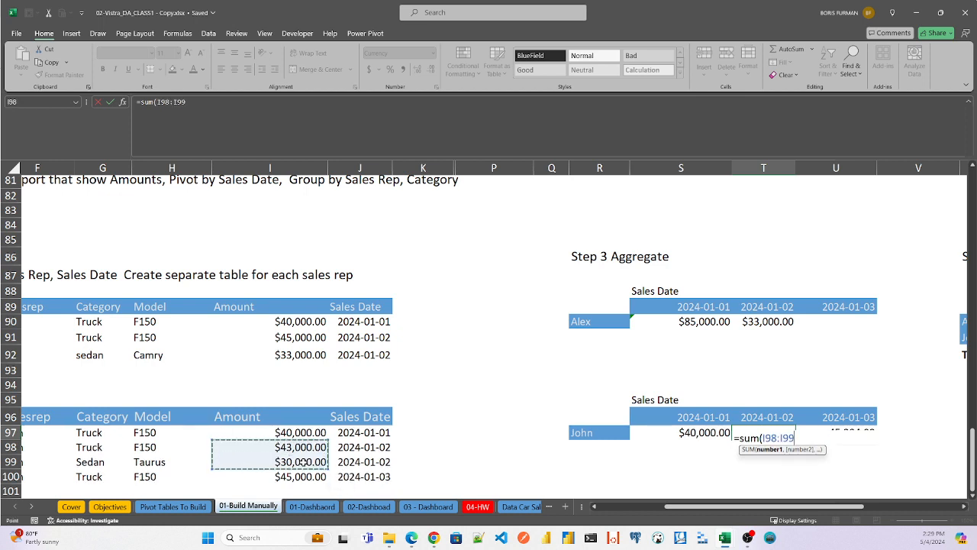
key("Return")
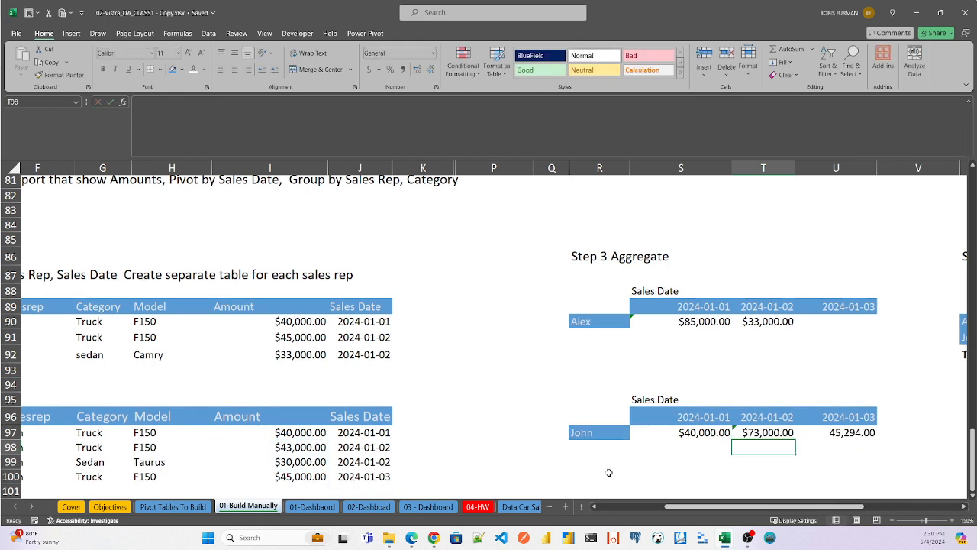
- Inspect the second sales rep's 2024-01-03 sum formula in U97 without changing it
left_click(856, 433)
double_click(855, 432)
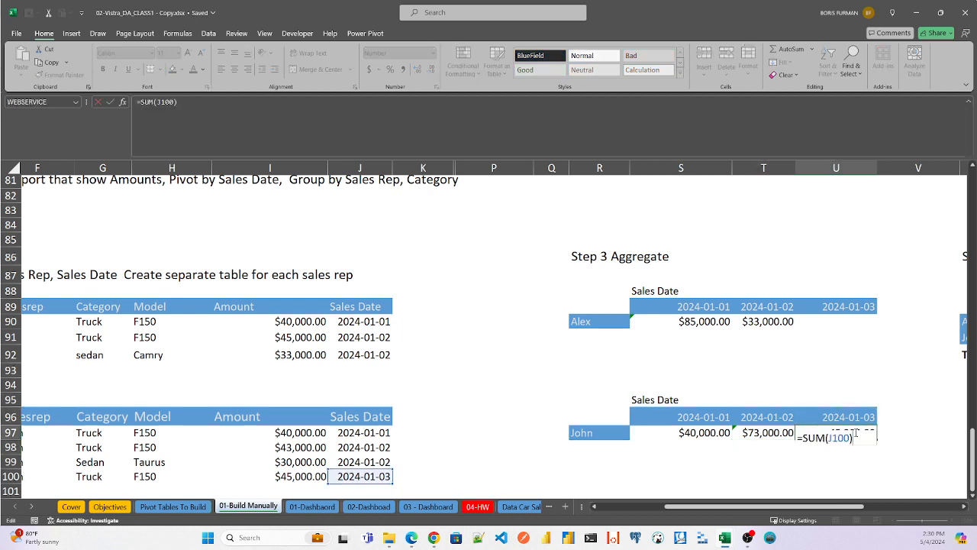
key("Escape")
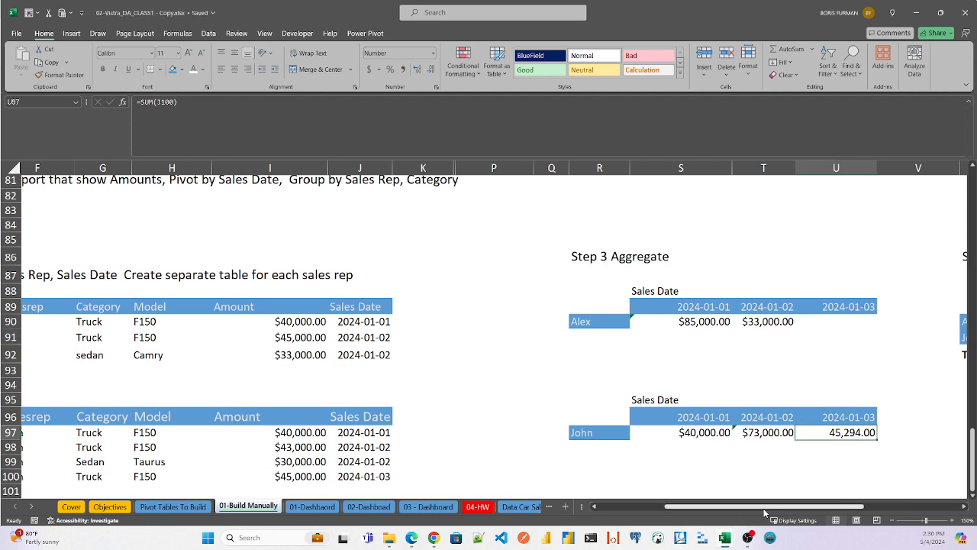
- Inspect the Step 4 Collapse sales date headers X89 through Z89 and the first sales rep's cell references in X90 and Y90
left_click_drag(768, 509, 866, 503)
double_click(782, 168)
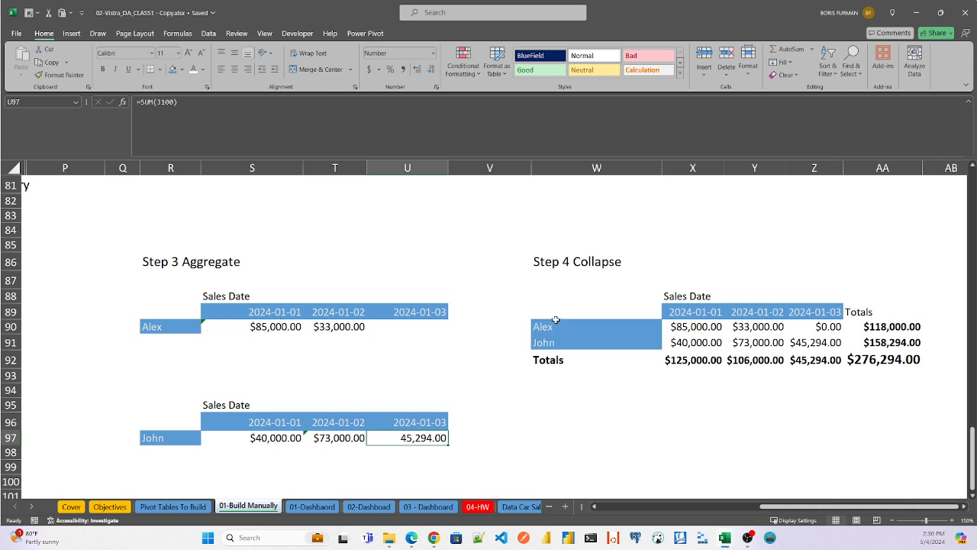
left_click(696, 312)
left_click(760, 311)
left_click(811, 311)
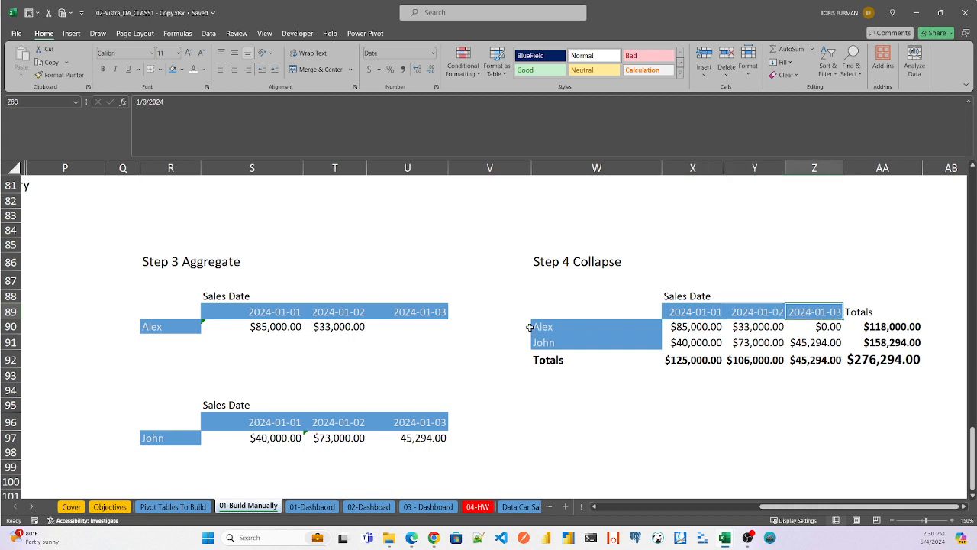
double_click(704, 327)
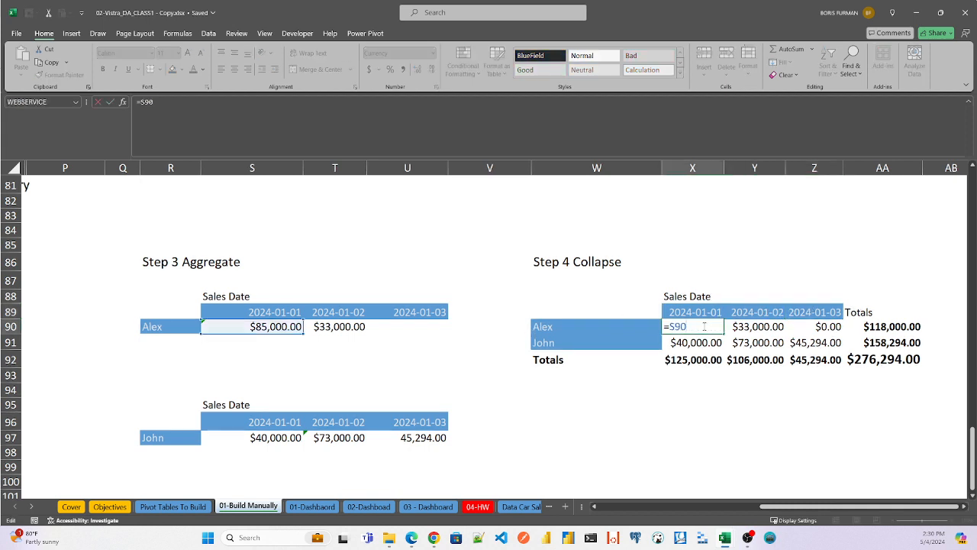
key("Escape")
double_click(756, 327)
key("Escape")
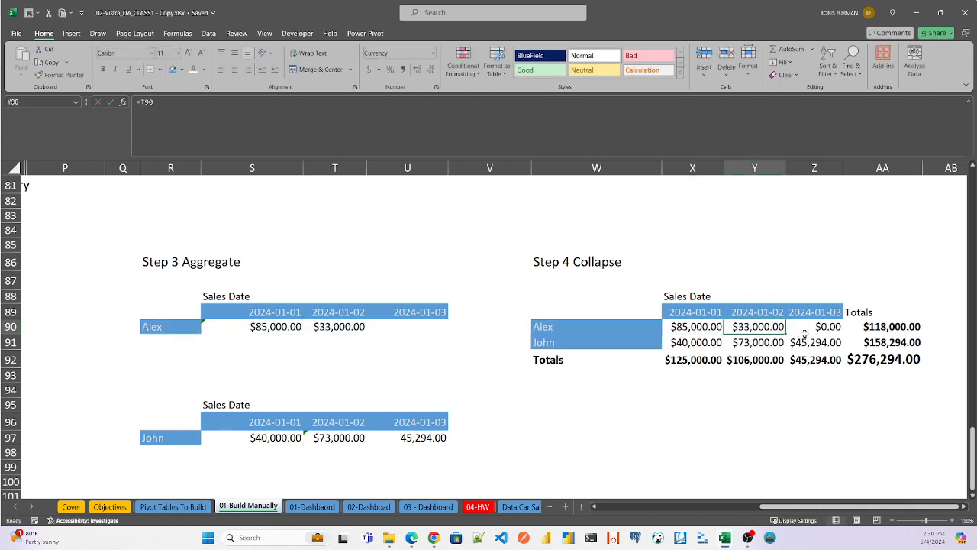
- Trace the second sales rep's Step 4 Collapse references in X91 through Z91 back to the Step 3 Aggregate cells
double_click(709, 343)
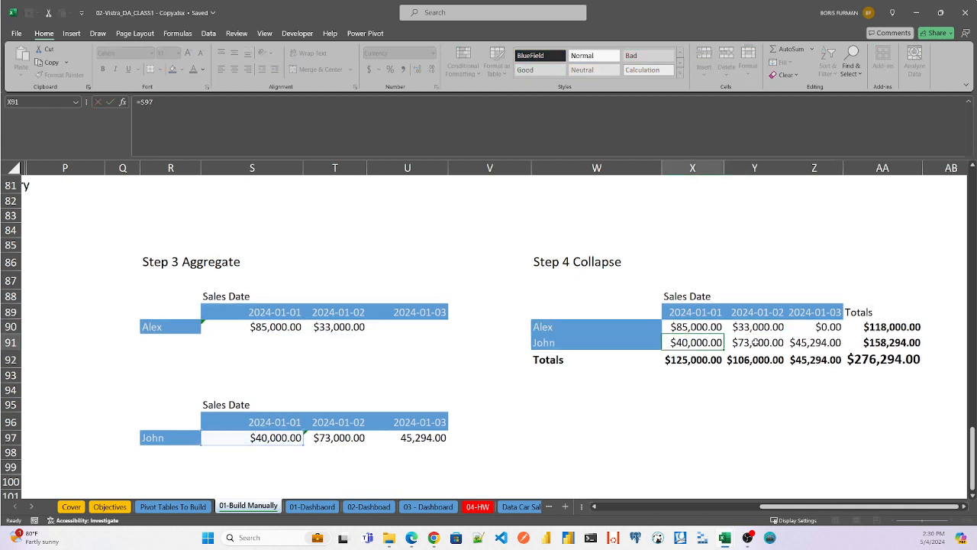
key("Escape")
double_click(756, 343)
key("Escape")
double_click(814, 343)
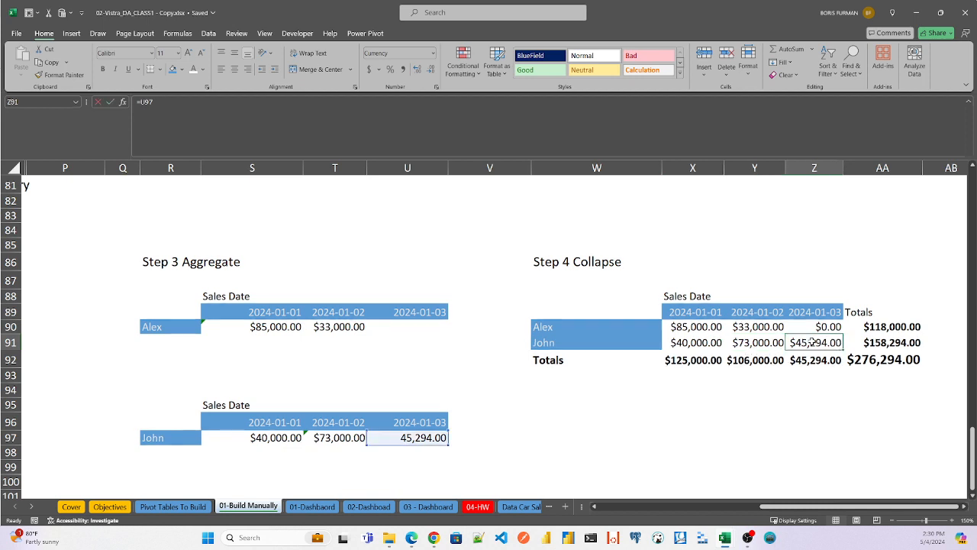
key("Escape")
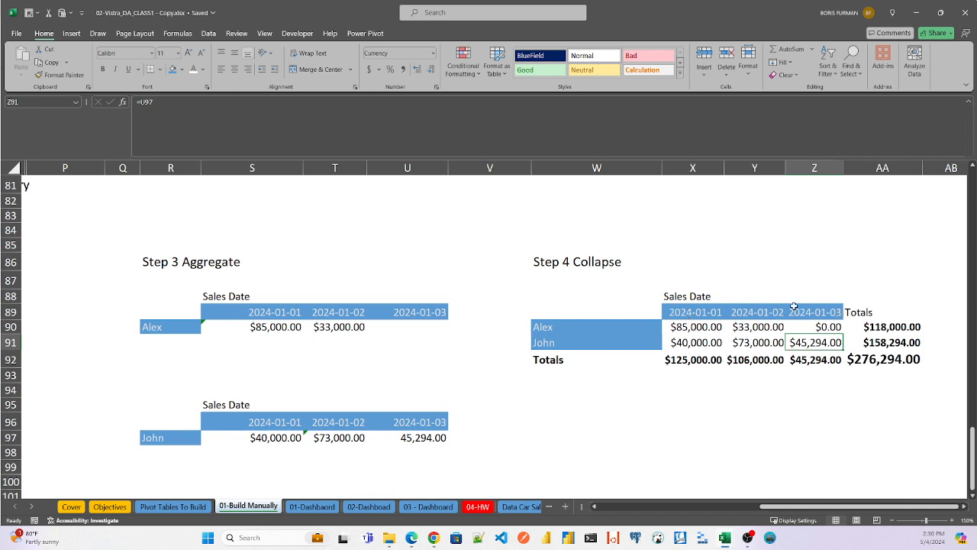
left_click(699, 345)
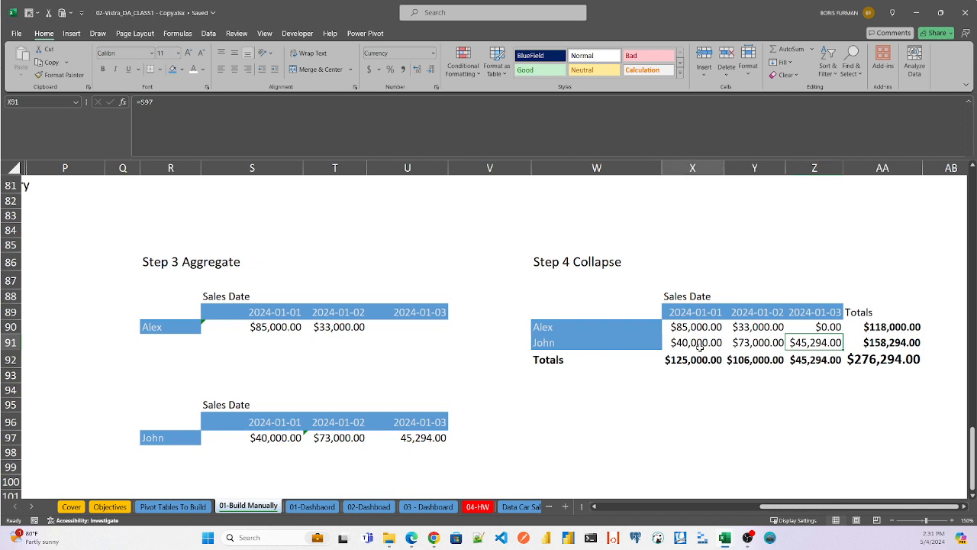
left_click(700, 352)
double_click(702, 345)
key("Escape")
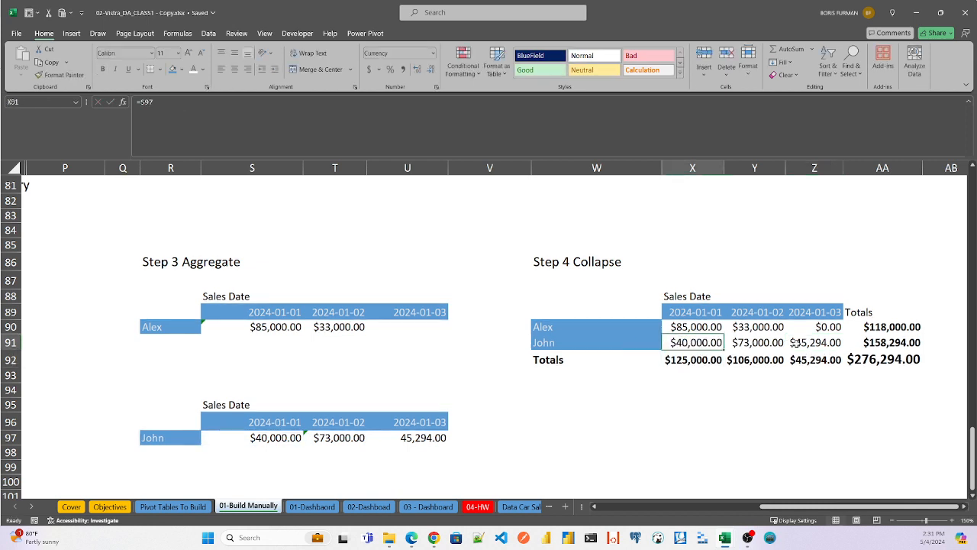
double_click(798, 343)
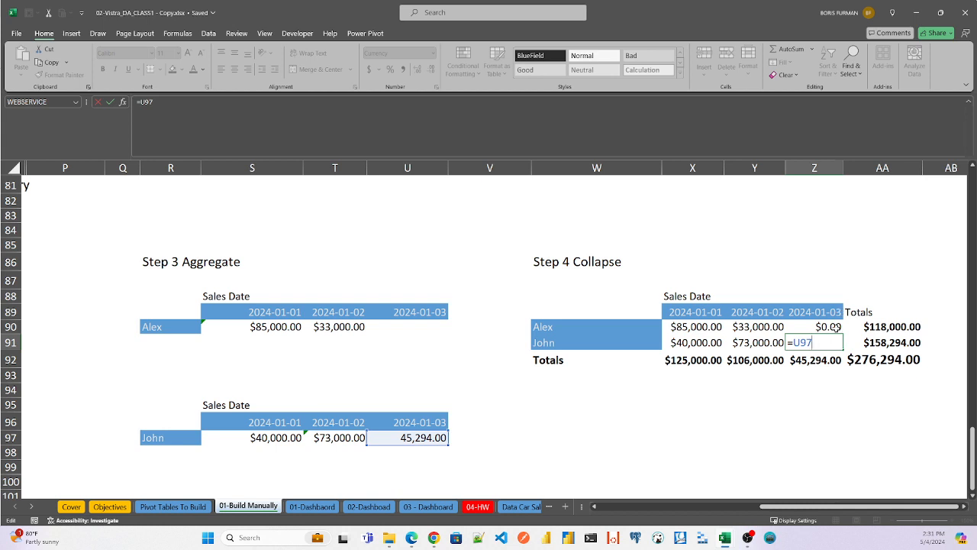
key("Escape")
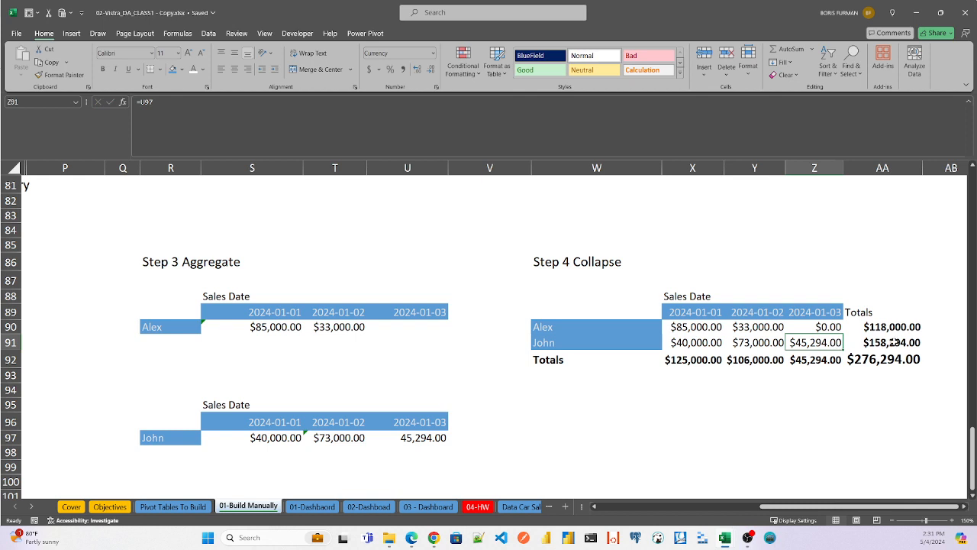
- Inspect the row total formula in AA90 and the sales date column totals in X92 through Z92
left_click(899, 328)
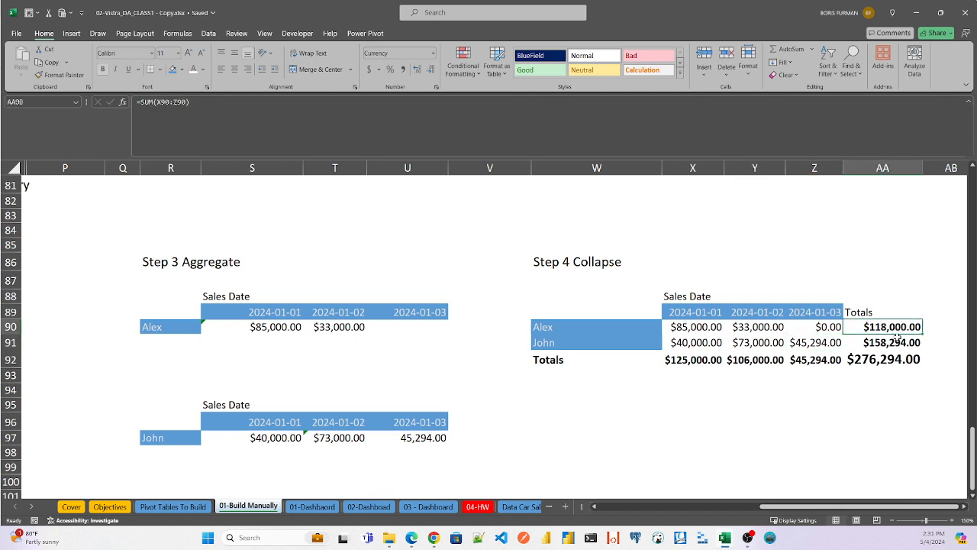
left_click(688, 361)
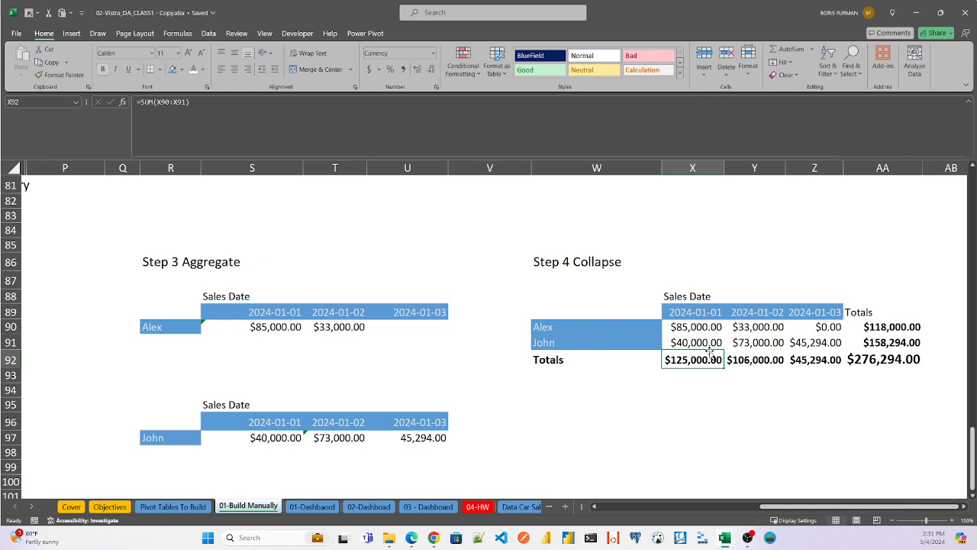
double_click(756, 359)
key("Escape")
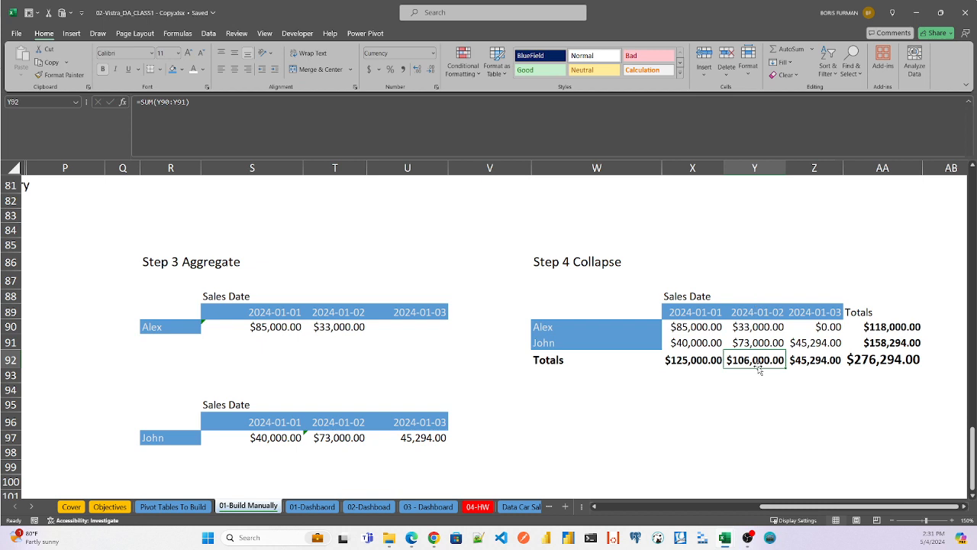
double_click(822, 361)
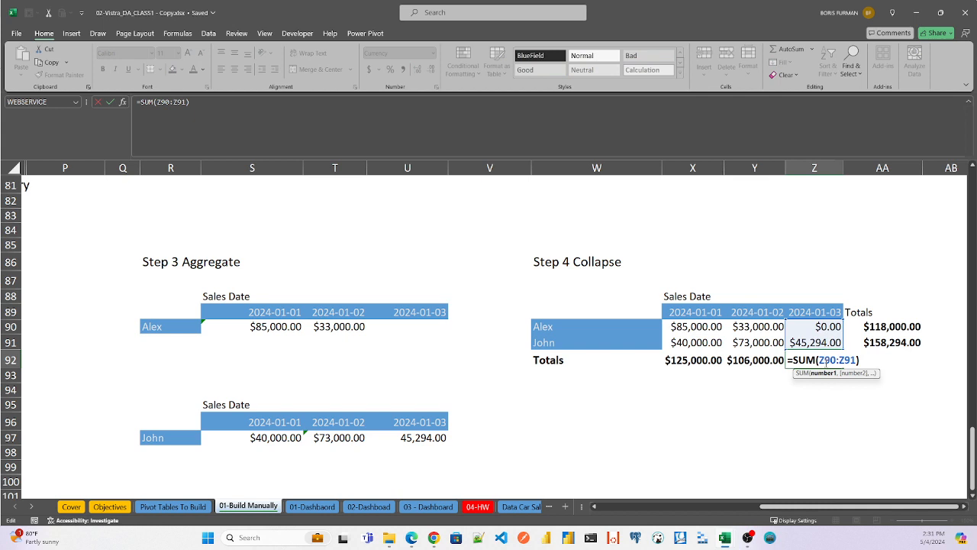
key("Escape")
- Inspect the sales rep total formulas in AA90 and AA91 and the grand total formula in AA92
double_click(888, 326)
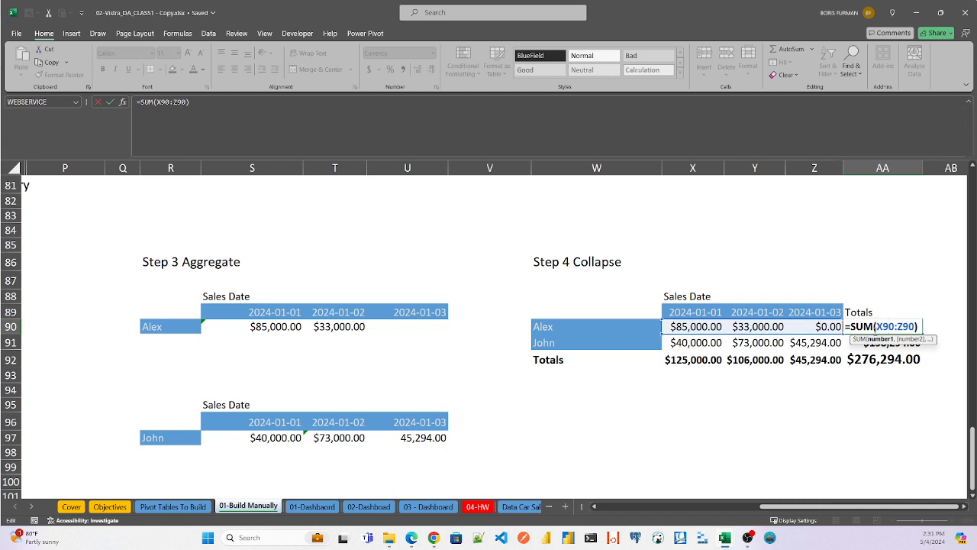
key("Return")
key("F2")
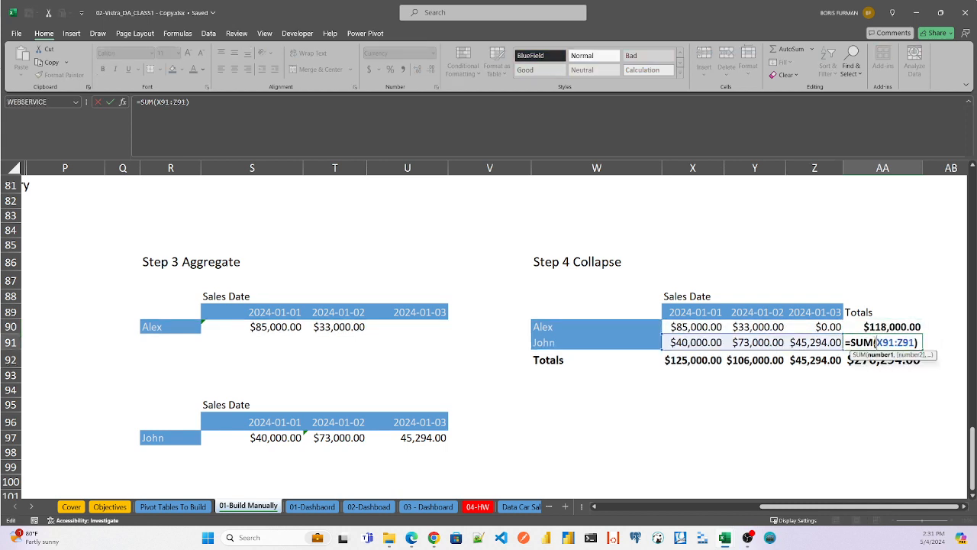
key("Escape")
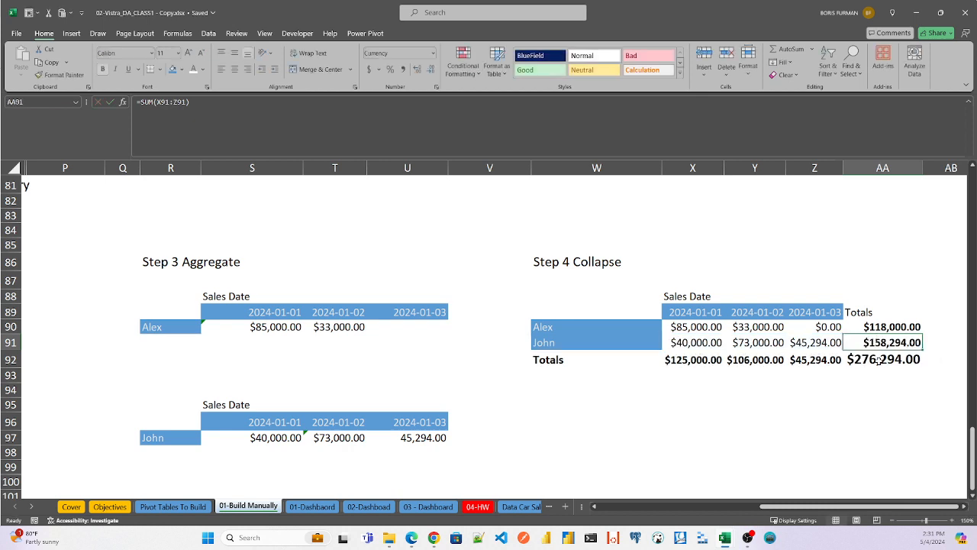
double_click(880, 361)
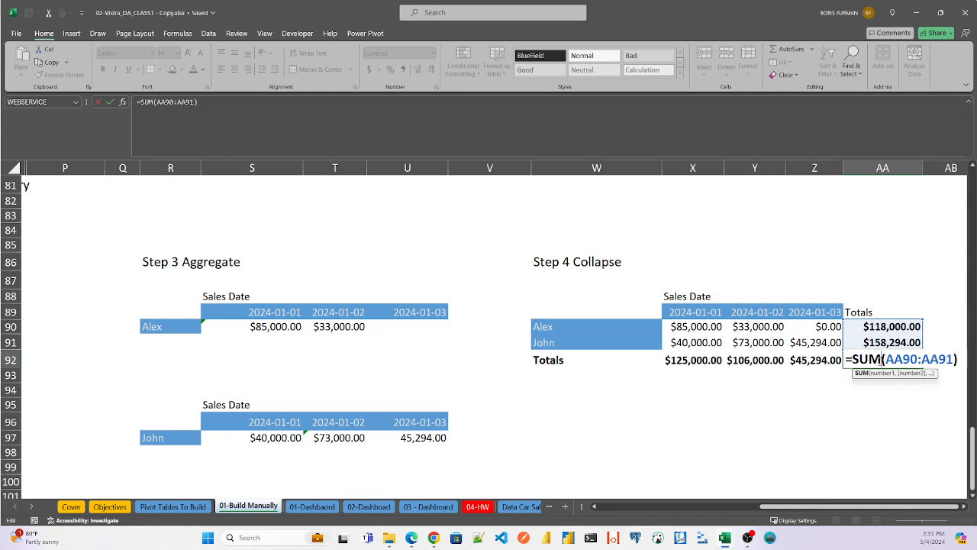
key("ctrl+Return")
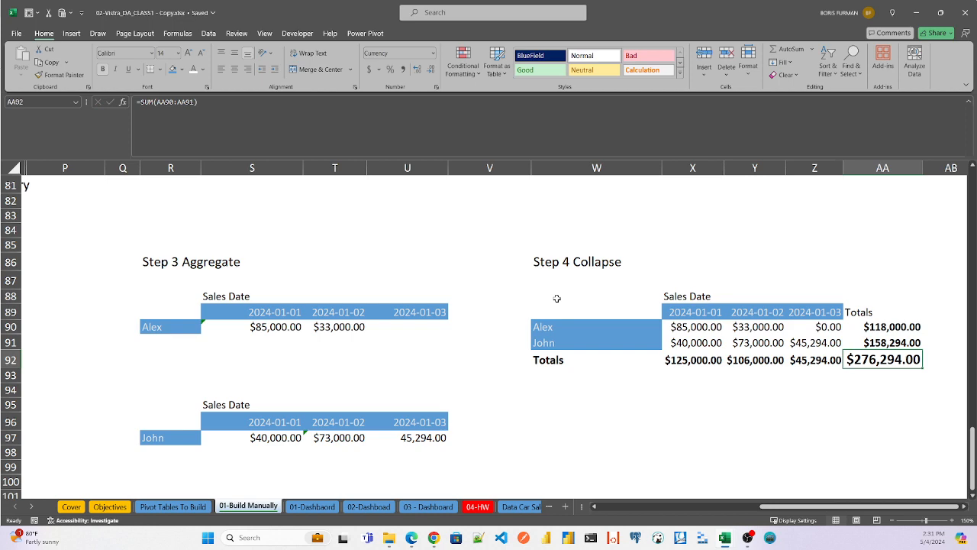
- Review the manual pivot process from the Step 1 Group tables across the Step 3 Aggregate tables
scroll(820, 456, "left", 10)
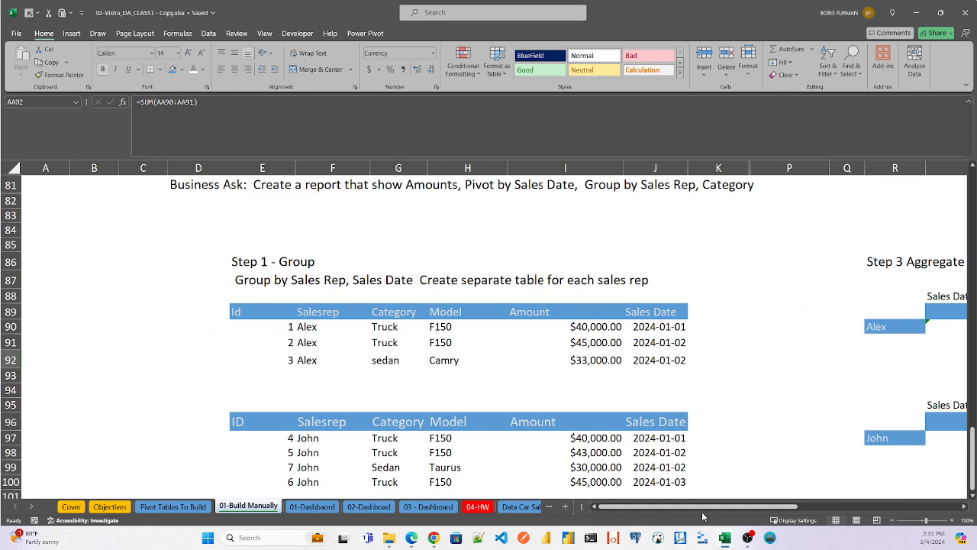
left_click_drag(702, 509, 768, 510)
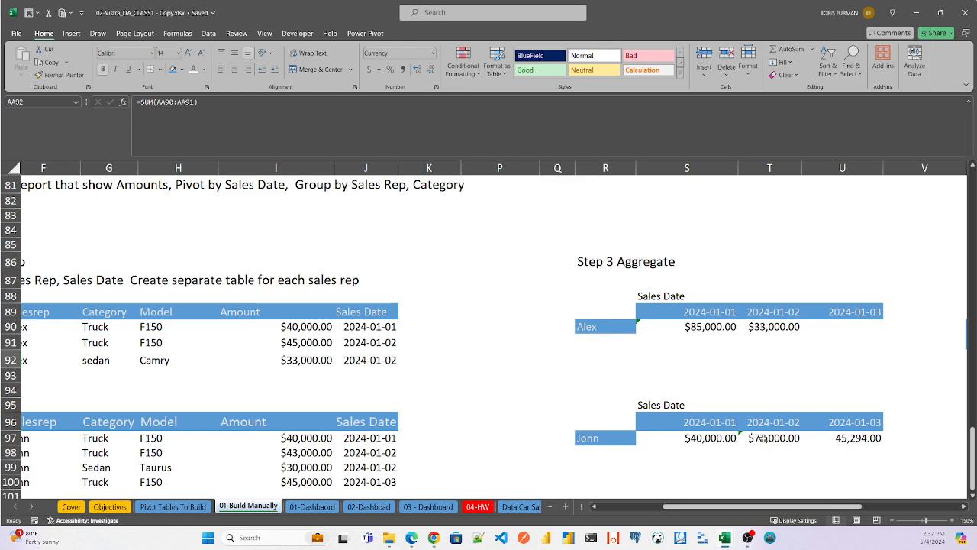
left_click_drag(743, 508, 837, 510)
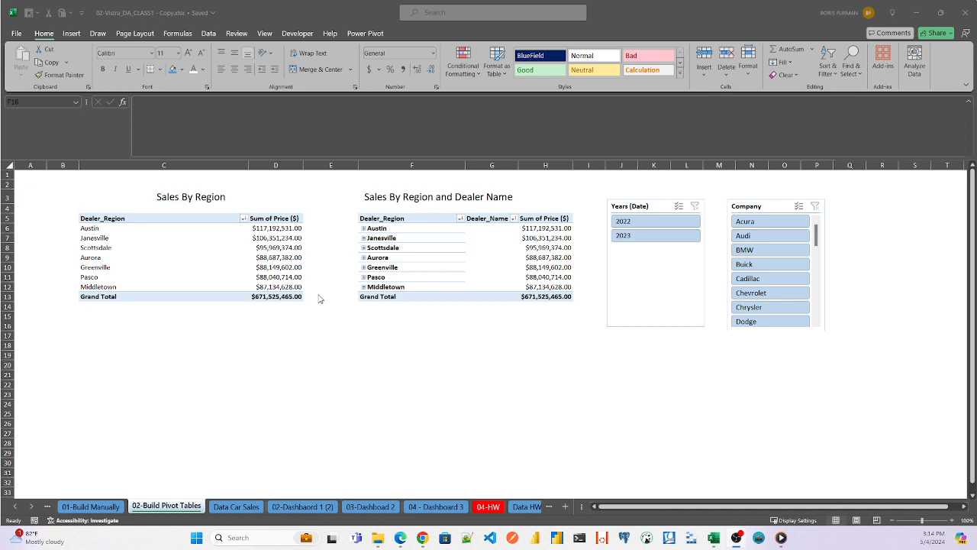
- Open the default PivotTable layout settings from Excel's Data options
left_click(16, 34)
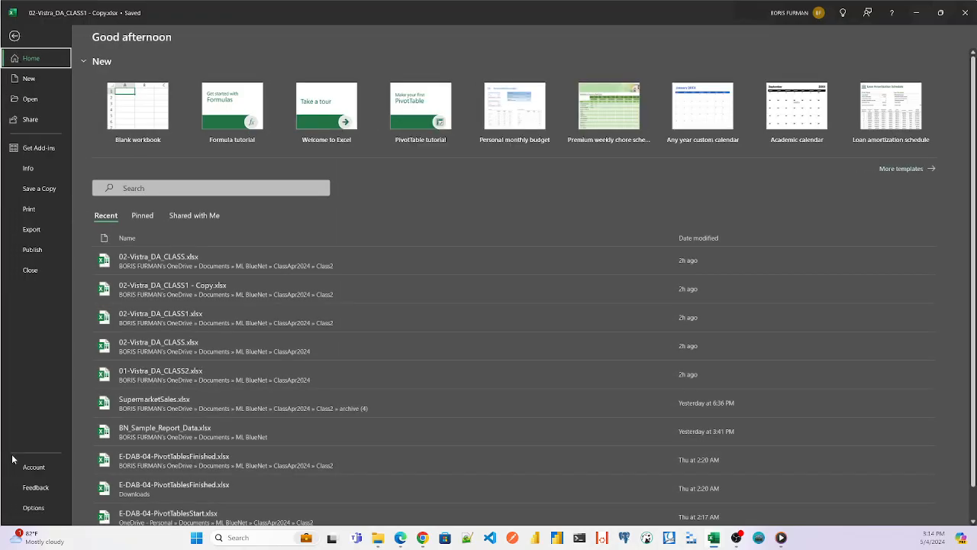
left_click(32, 508)
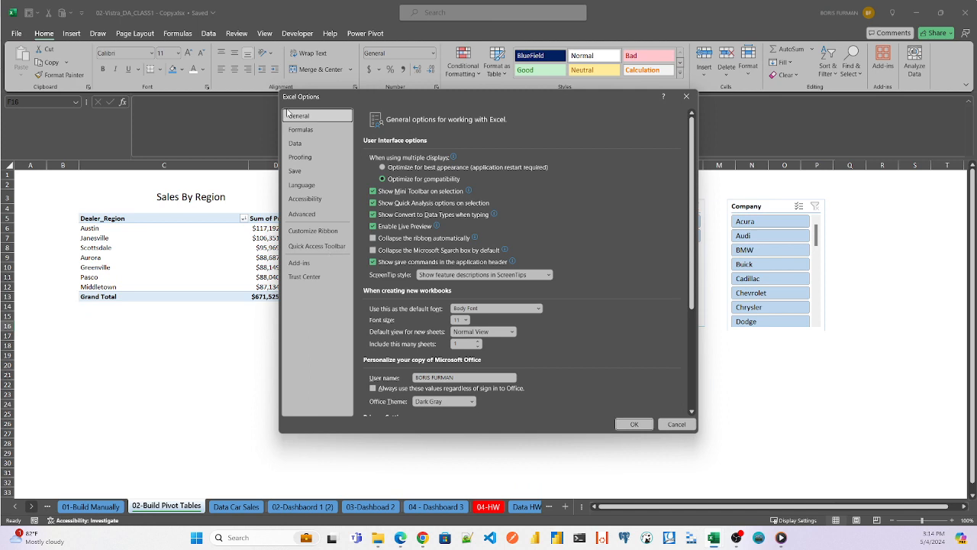
left_click(298, 144)
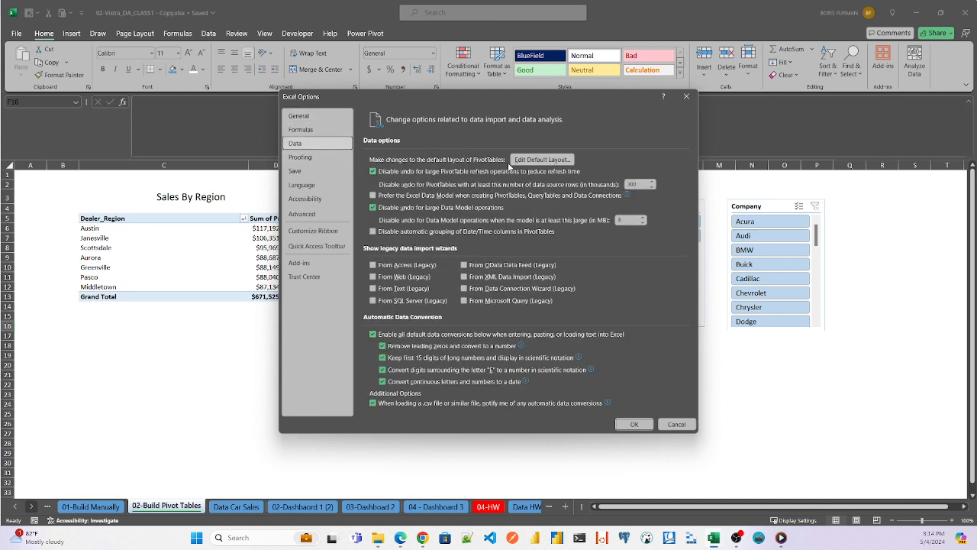
left_click(555, 160)
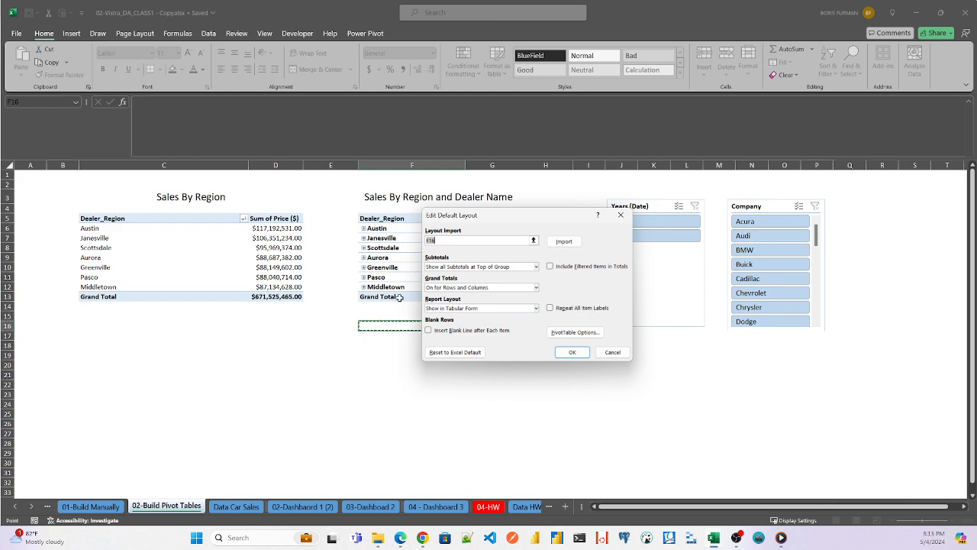
- Snip the Edit Default Layout dialog, examine its enlarged settings in Snipping Tool, and close the snip and the Excel options
key("super+shift+s")
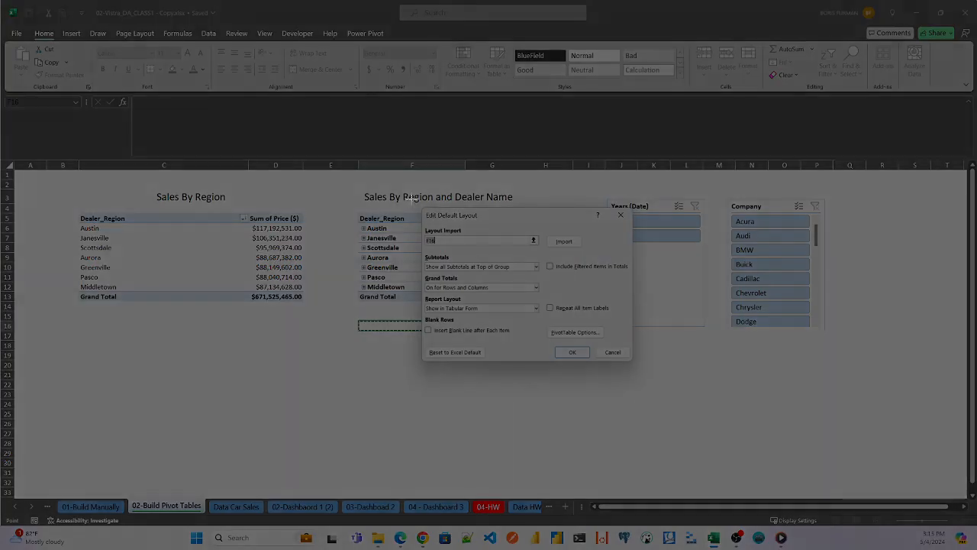
left_click_drag(405, 188, 725, 402)
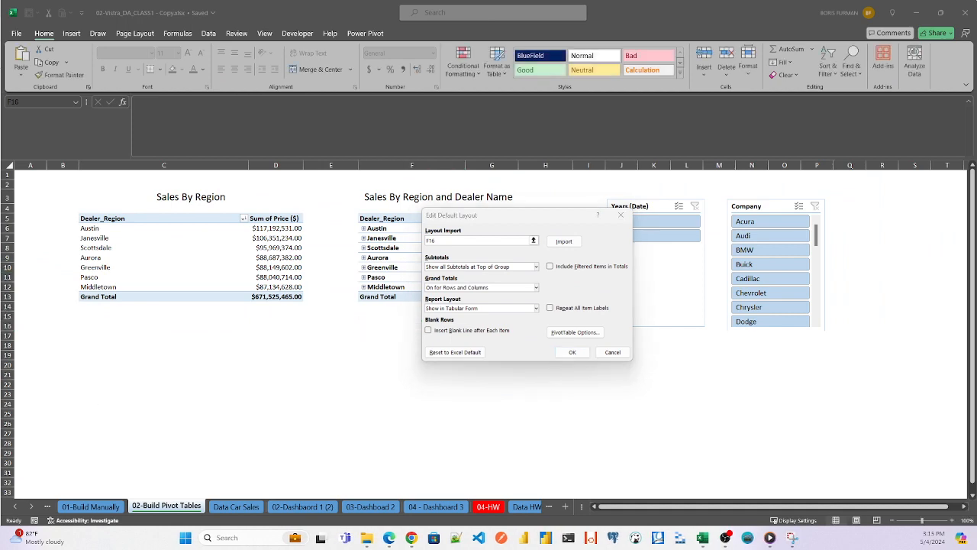
left_click_drag(0, 157, 463, 134)
double_click(465, 133)
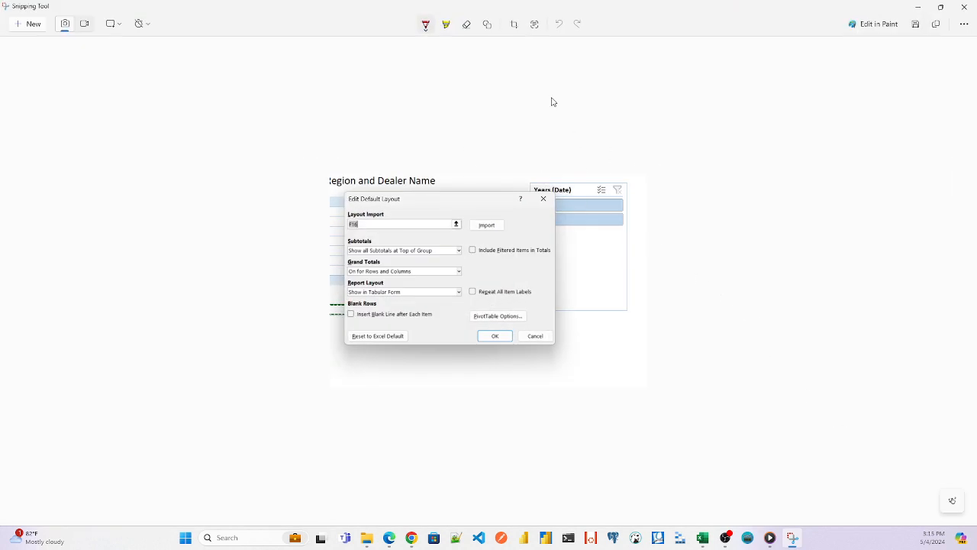
scroll(554, 101, "up", 5)
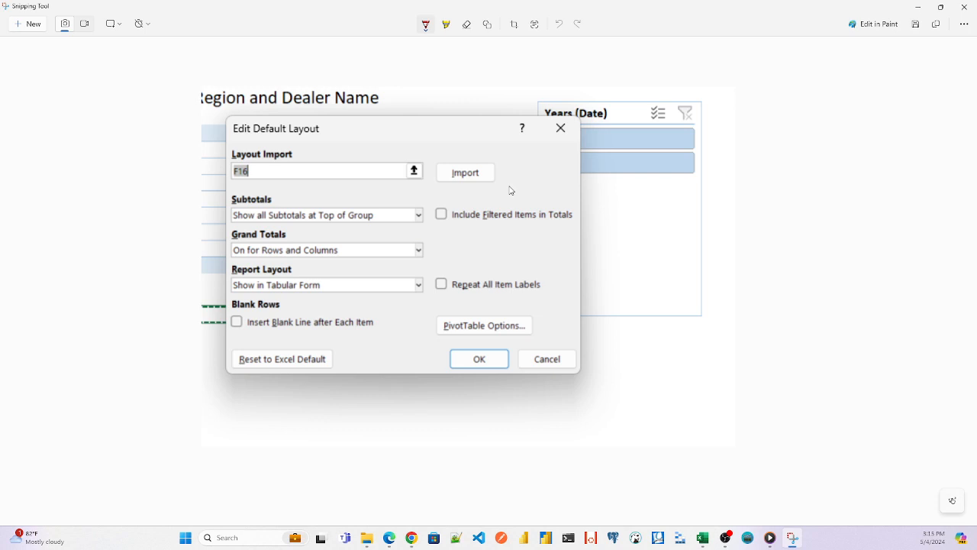
left_click(971, 9)
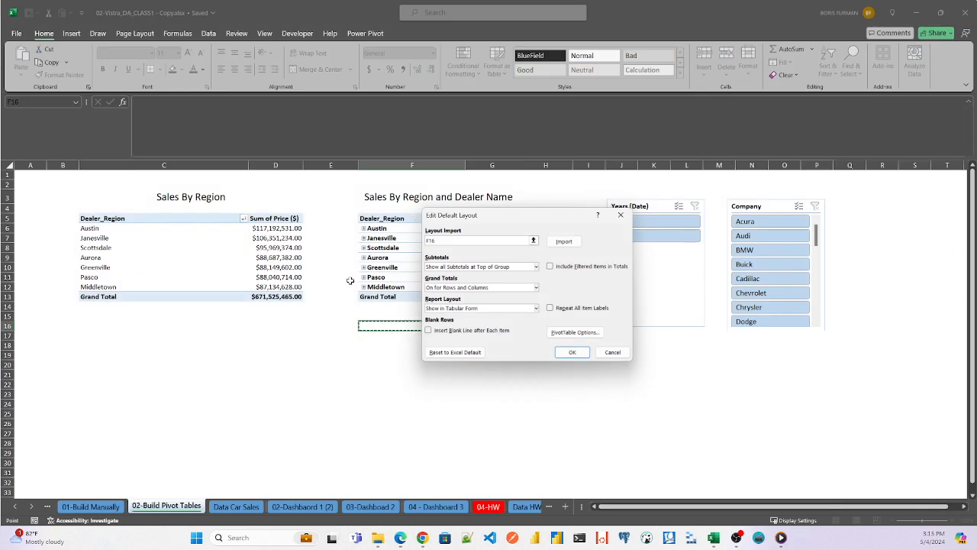
left_click(621, 215)
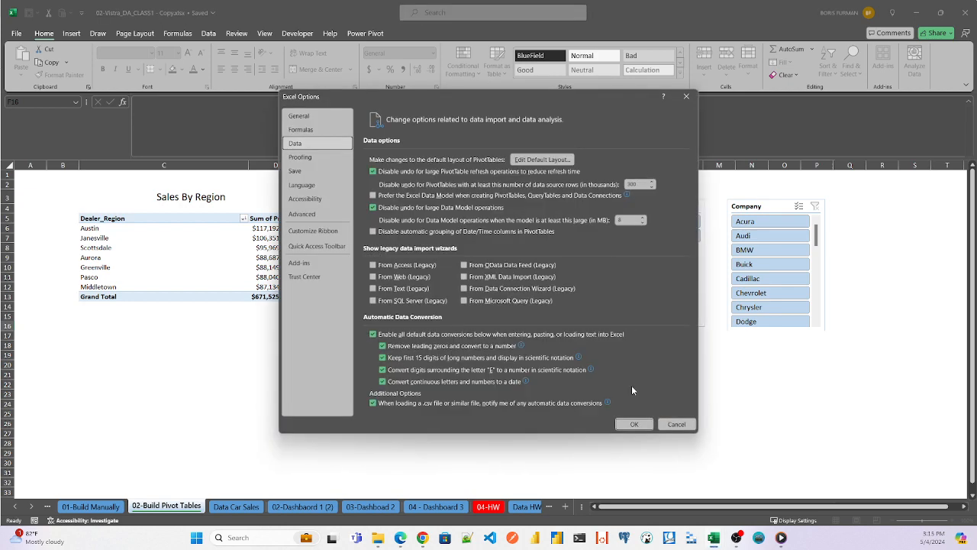
left_click(634, 424)
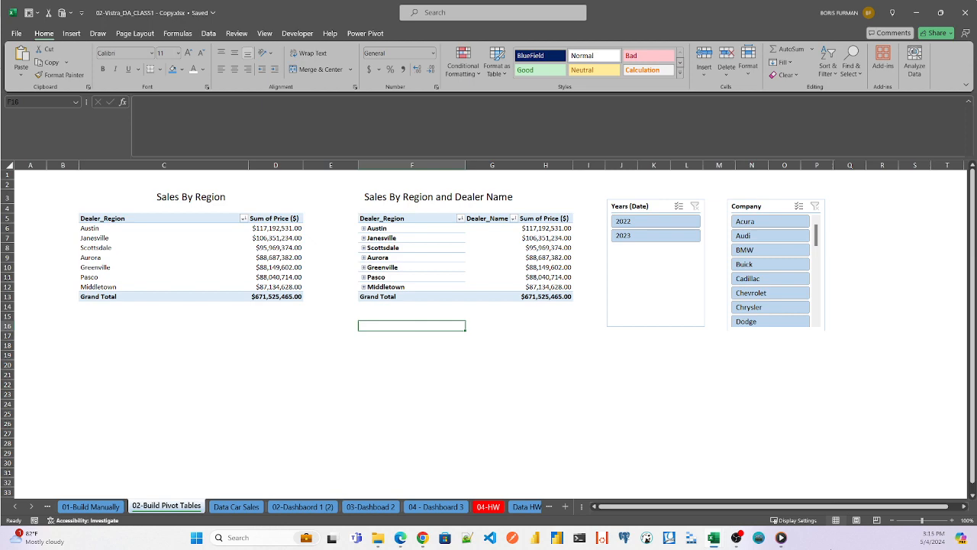
- Start a new PivotTable based on the table_car_sales table on the Data Car Sales sheet
left_click(926, 520)
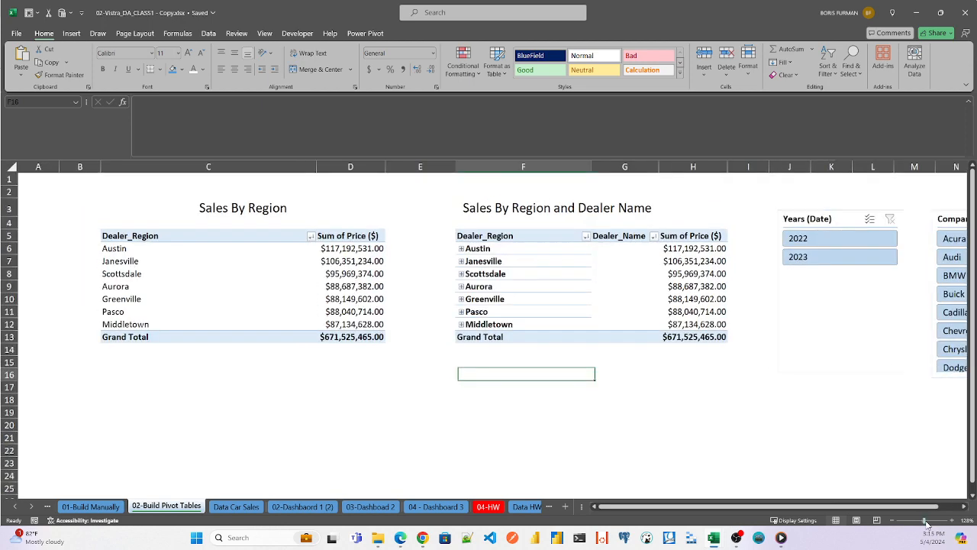
left_click_drag(924, 523, 927, 523)
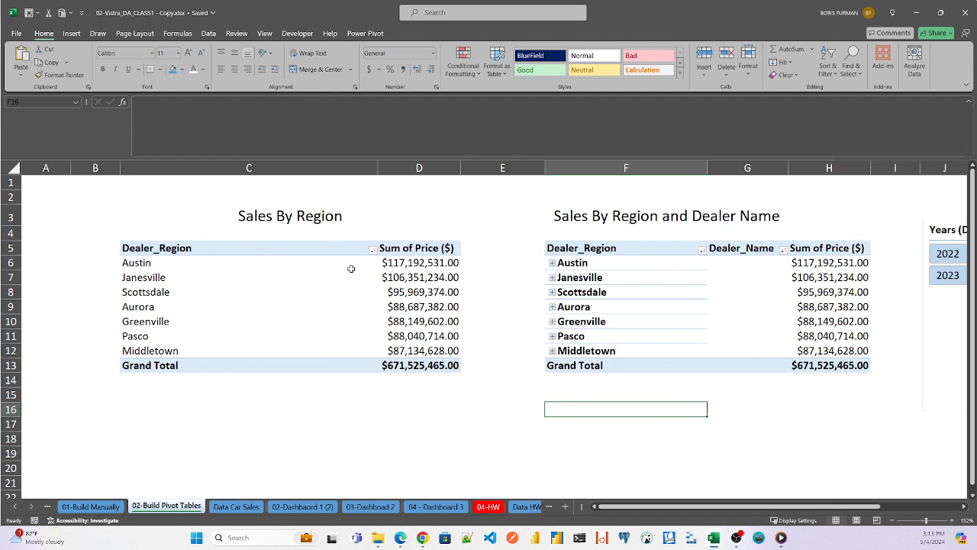
left_click(239, 507)
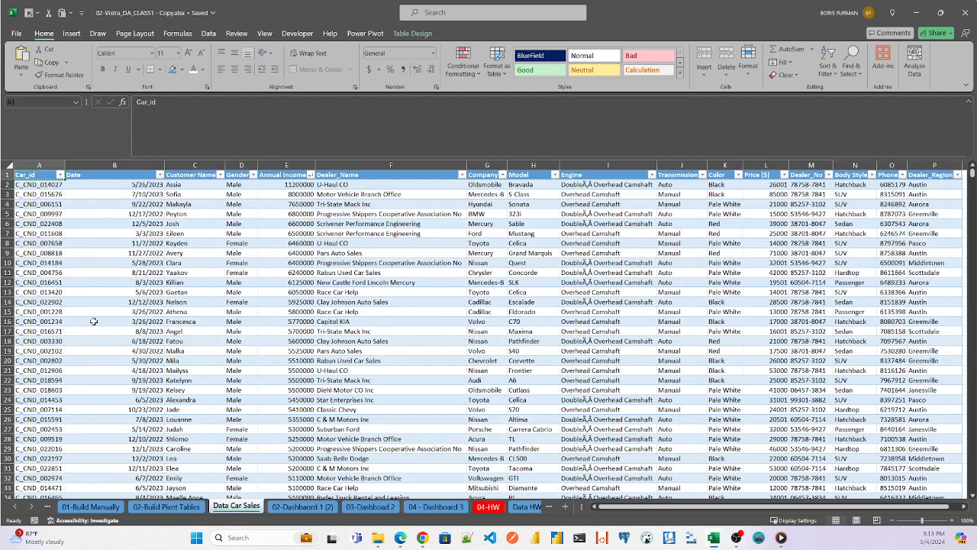
left_click(74, 187)
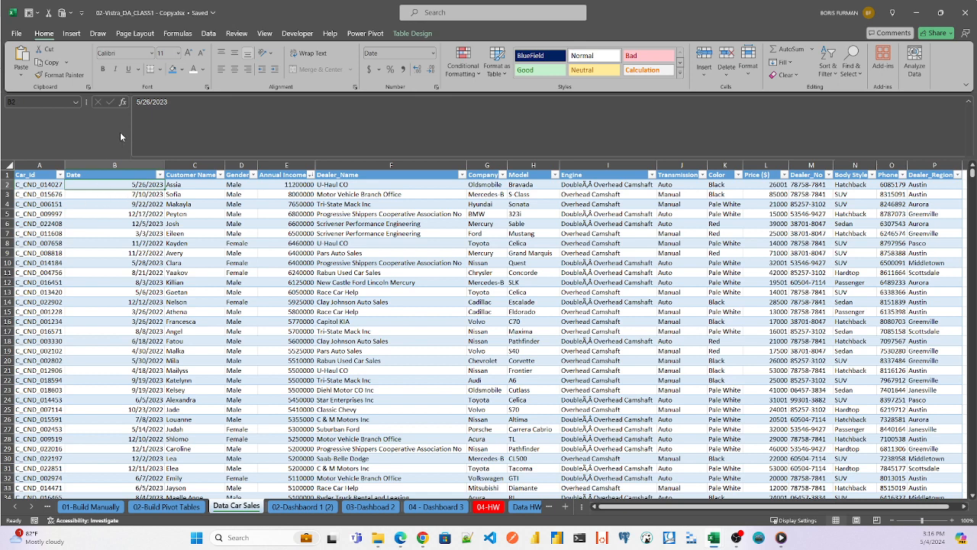
left_click(72, 34)
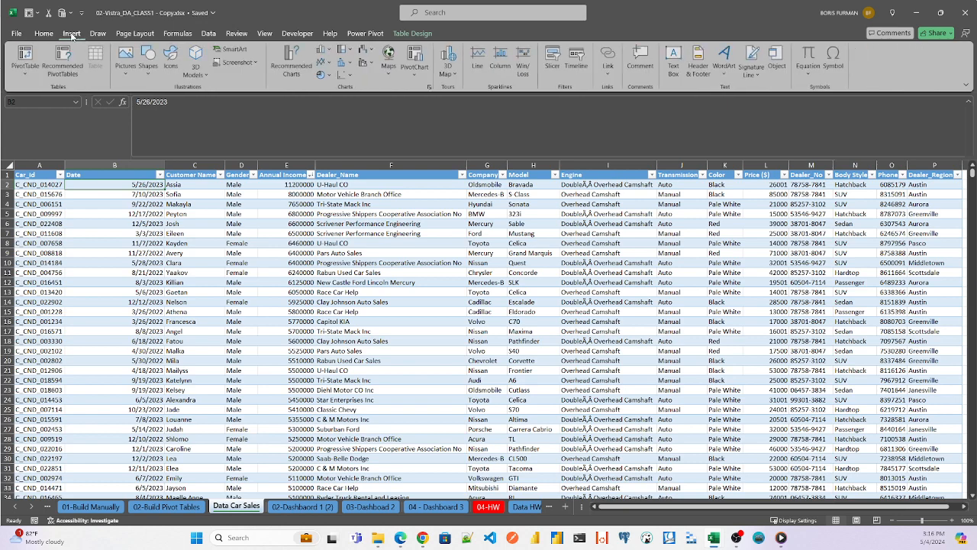
left_click(27, 53)
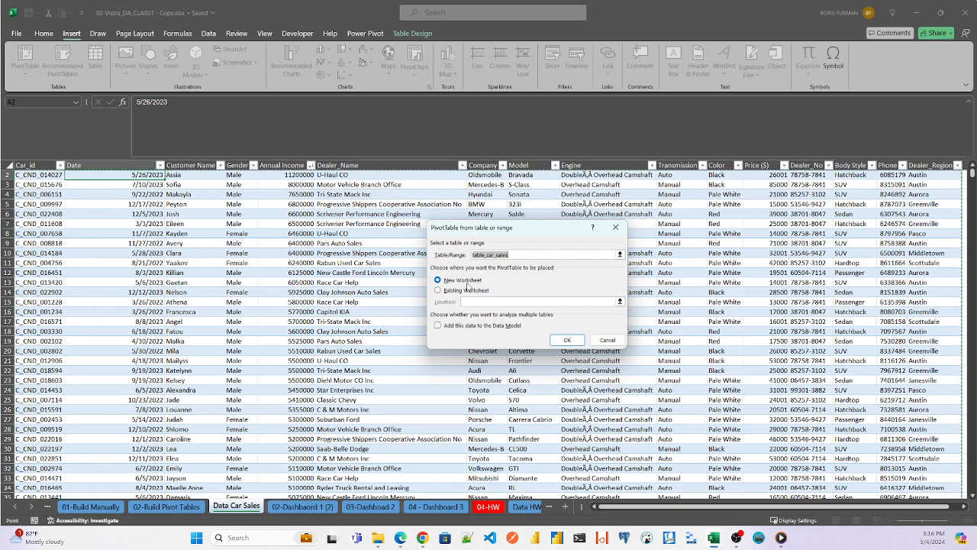
- Place the PivotTable on the existing 02-Build Pivot Tables worksheet at cell C16 and create it
left_click(446, 294)
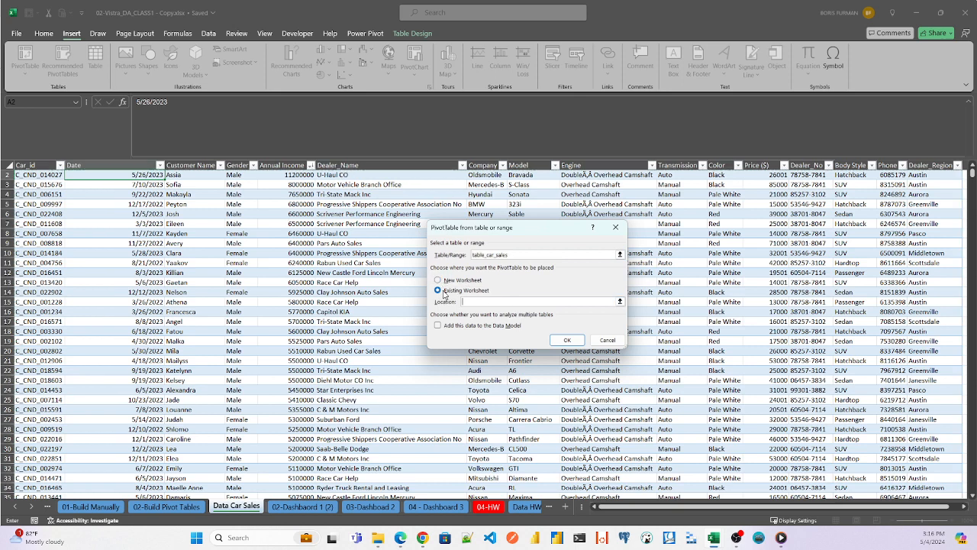
left_click(620, 301)
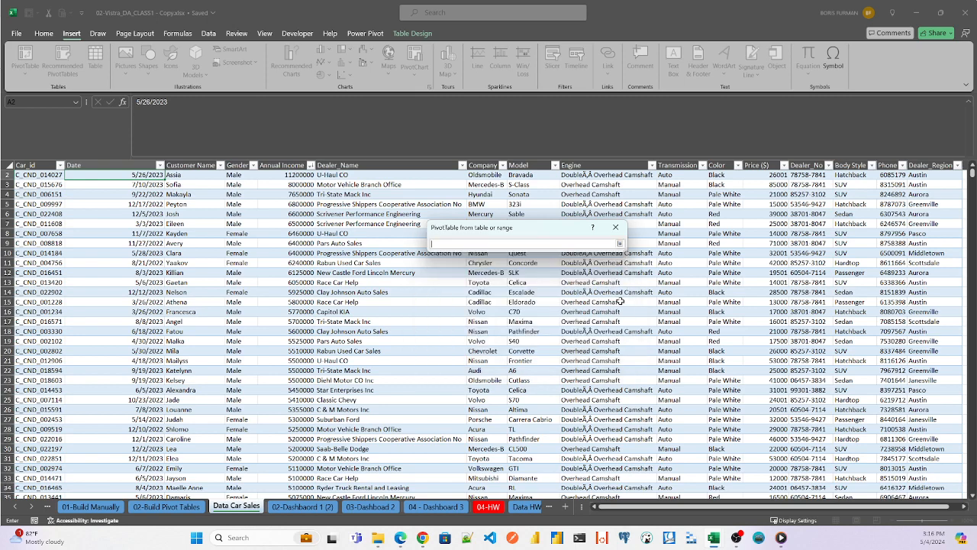
left_click(187, 510)
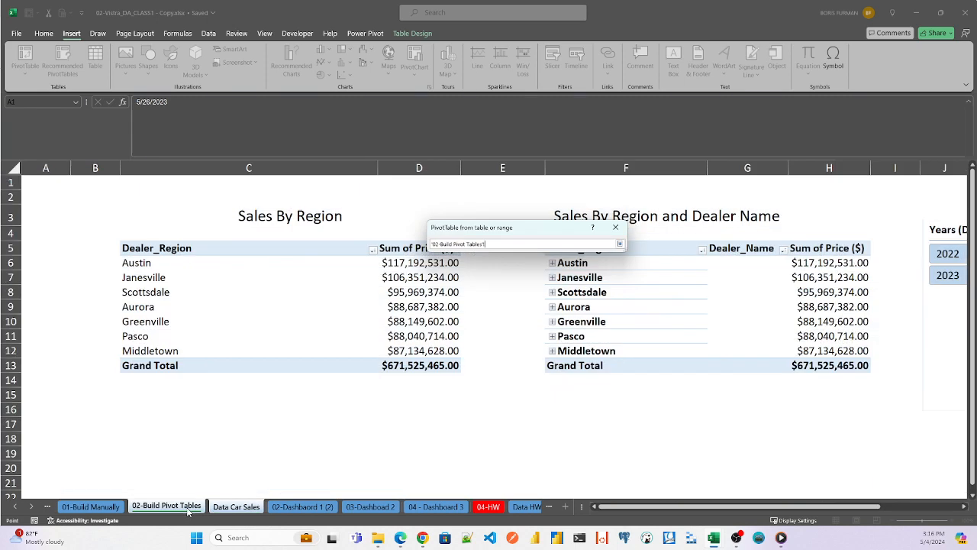
left_click(565, 410)
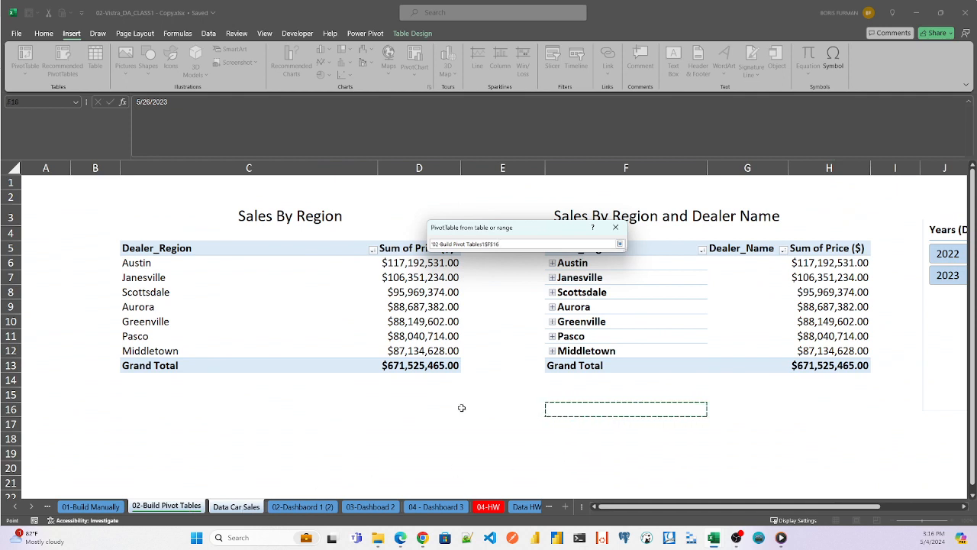
left_click(136, 422)
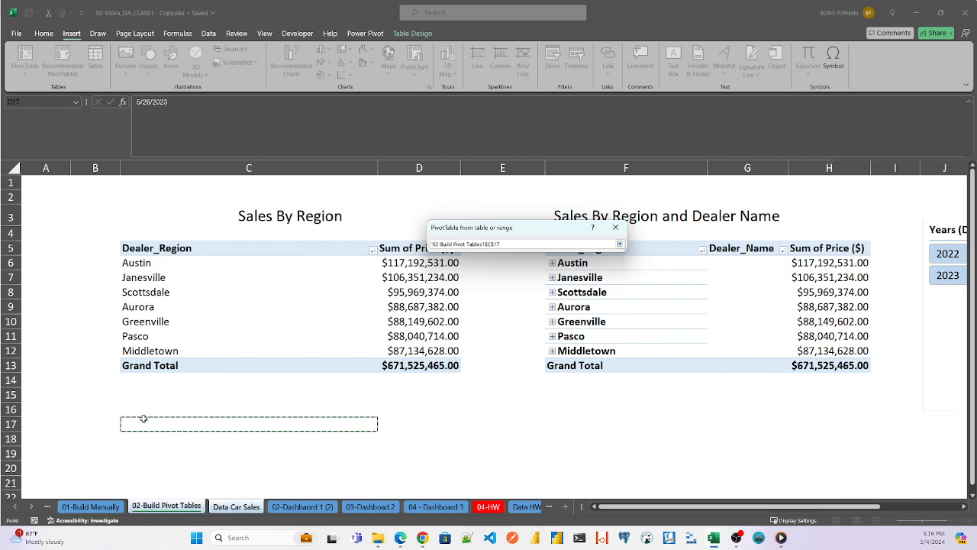
left_click(136, 406)
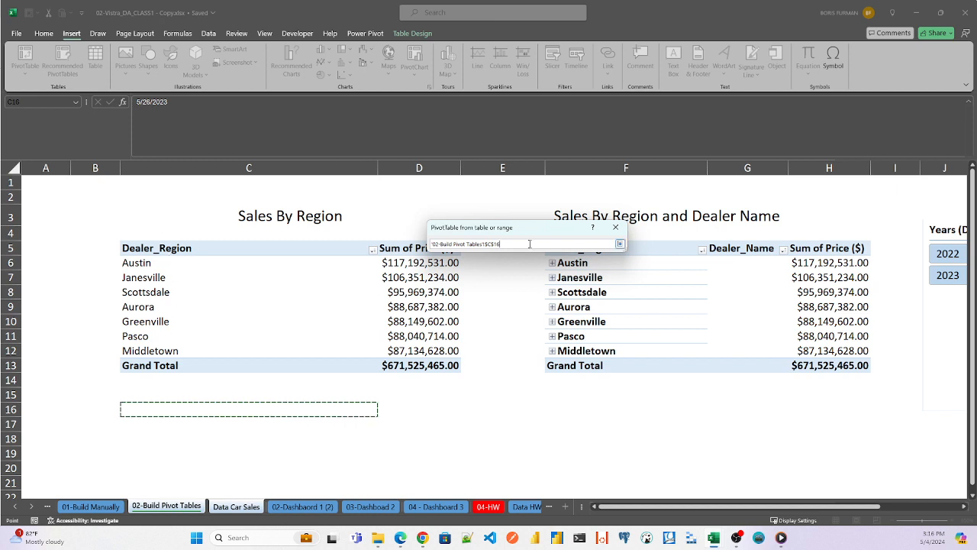
key("Return")
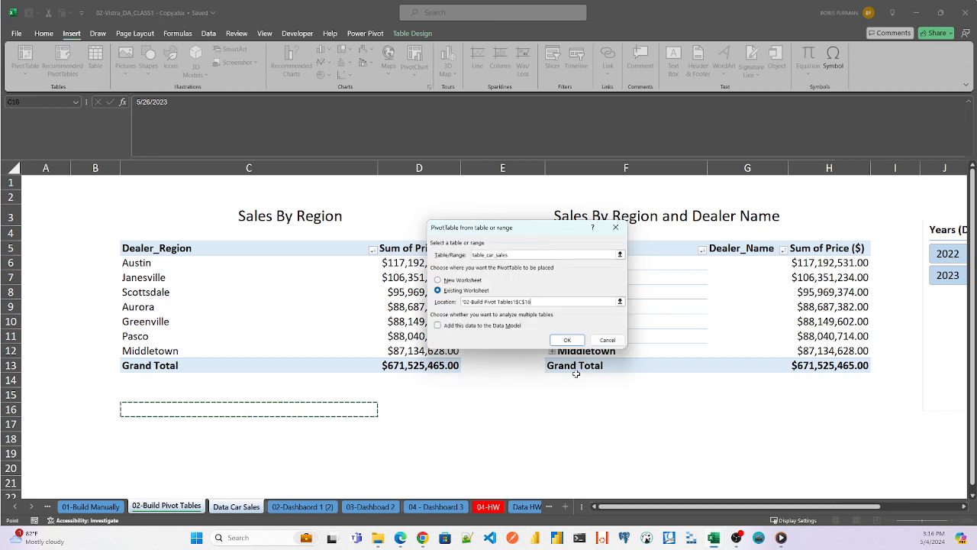
left_click(568, 340)
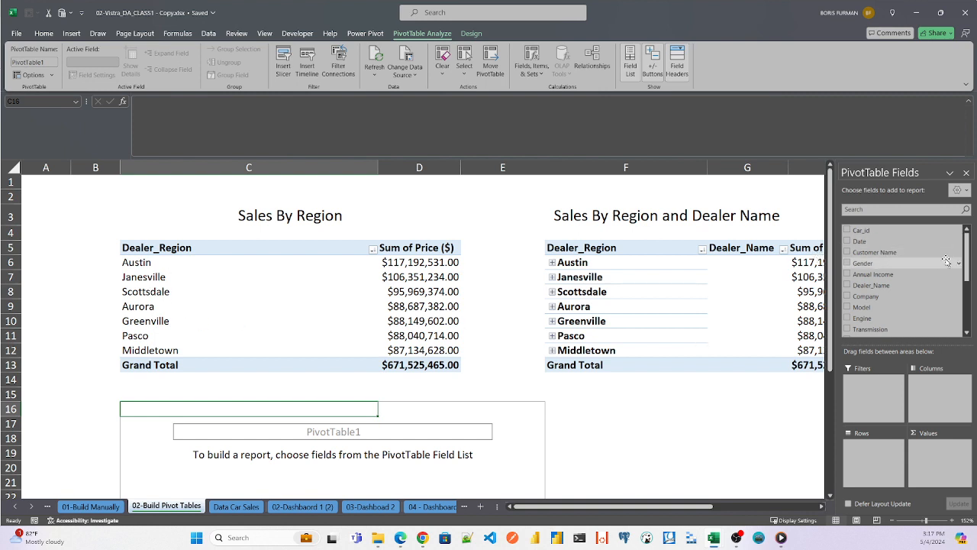
- Search the PivotTable fields for "reg" and add Dealer_Region to the Rows area
left_click(872, 210)
type("reg")
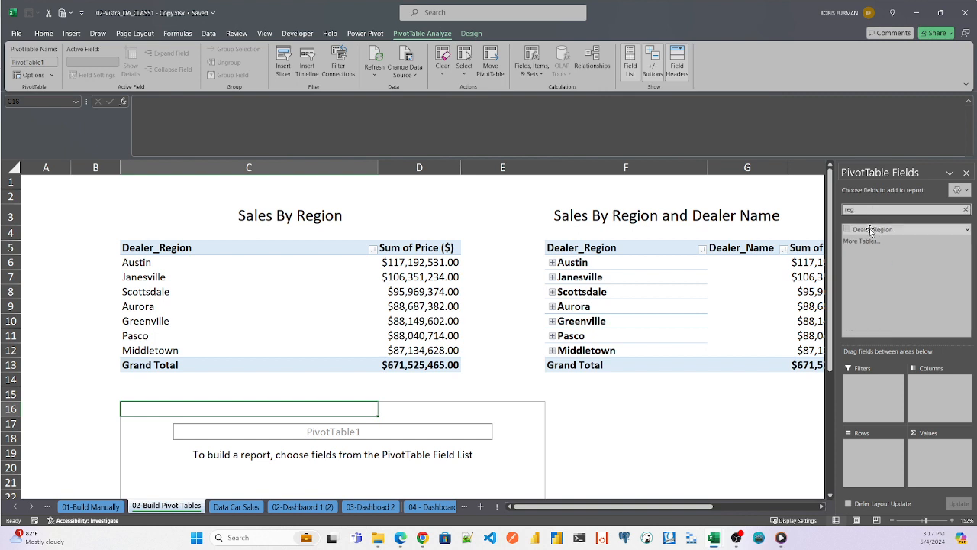
left_click_drag(870, 230, 878, 453)
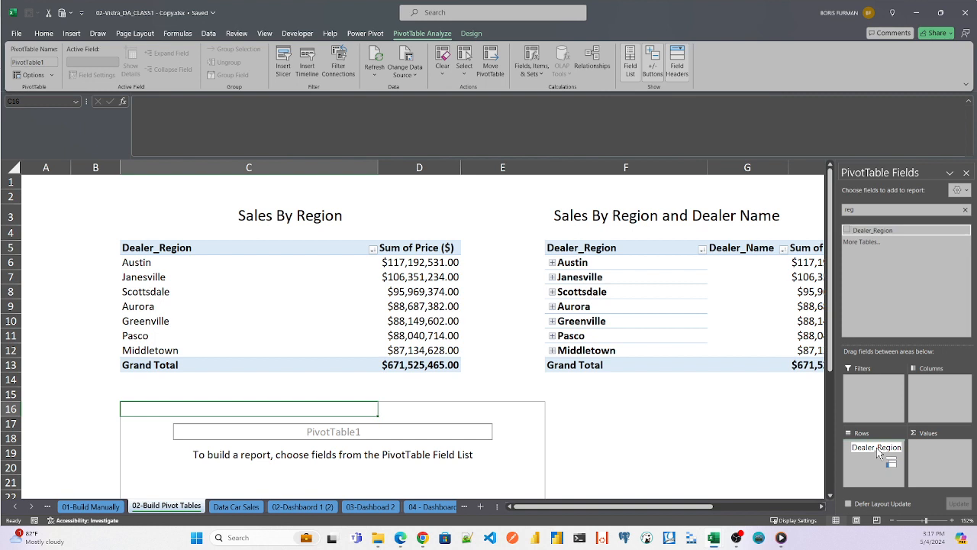
left_click_drag(878, 452, 879, 451)
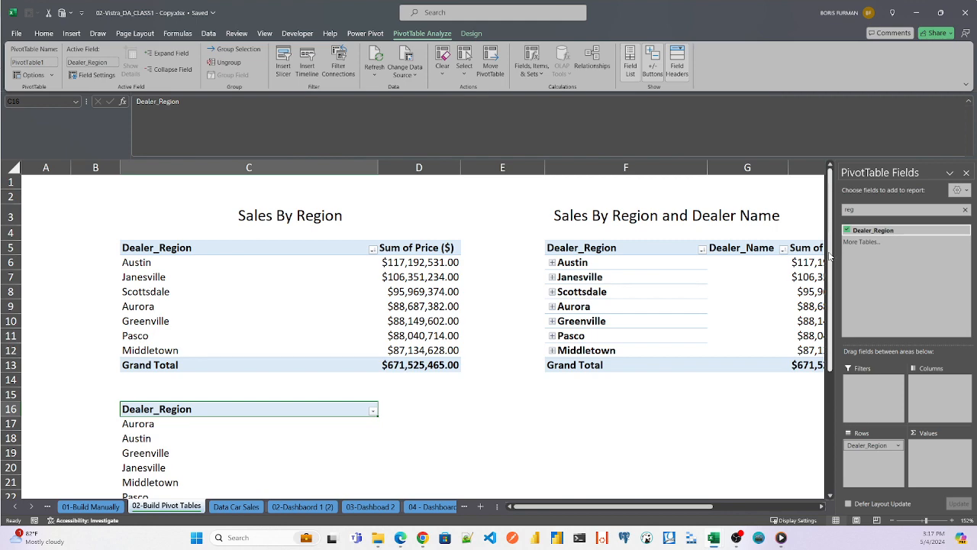
- Sort the Dealer_Region row labels of the new PivotTable in ascending order
left_click_drag(832, 258, 833, 320)
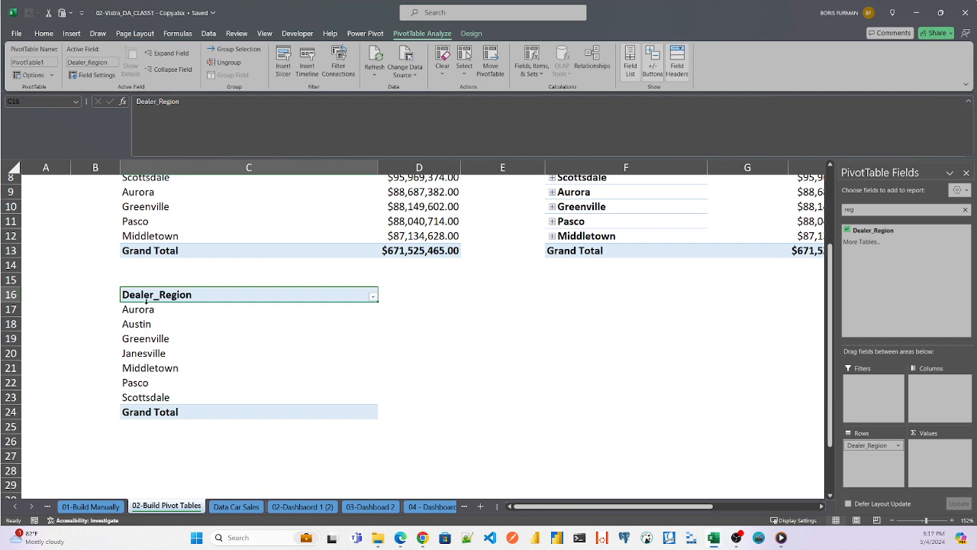
left_click(373, 297)
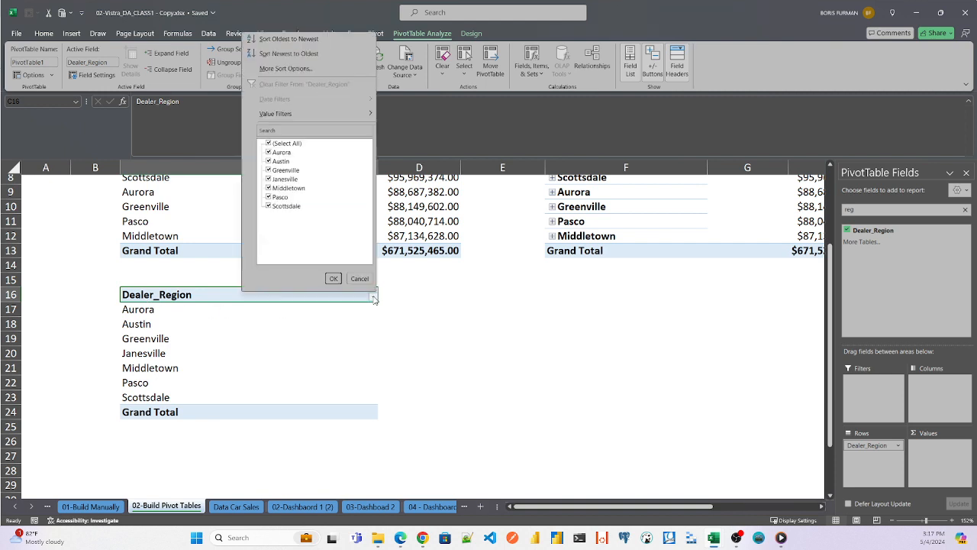
left_click(283, 40)
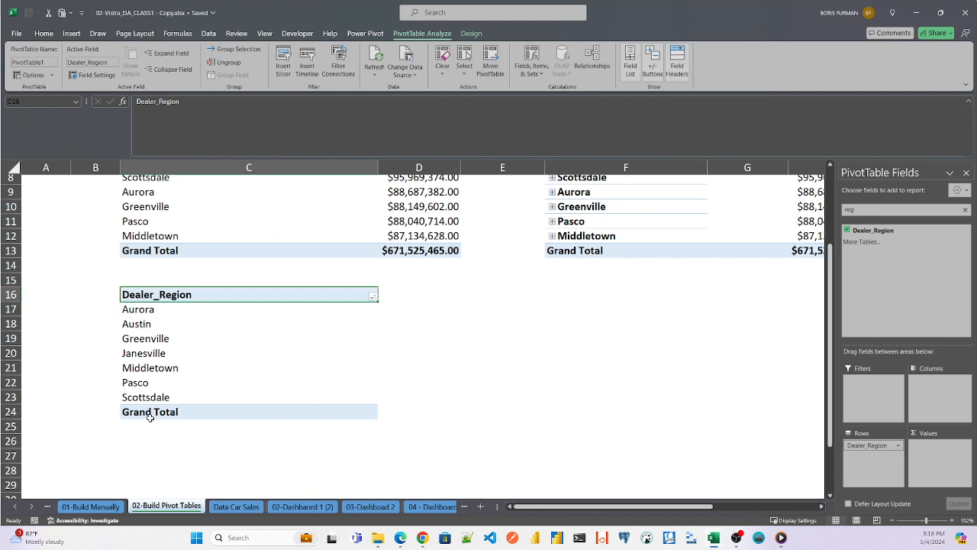
- Review the sorted dealer regions one by one in C17 through C23 of the new PivotTable
left_click(135, 307)
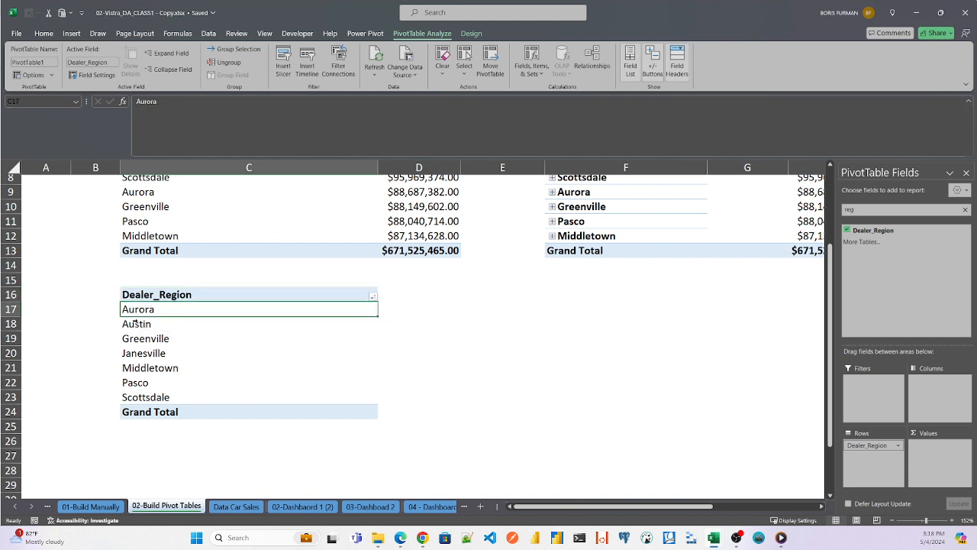
left_click(134, 324)
left_click(134, 345)
left_click(139, 358)
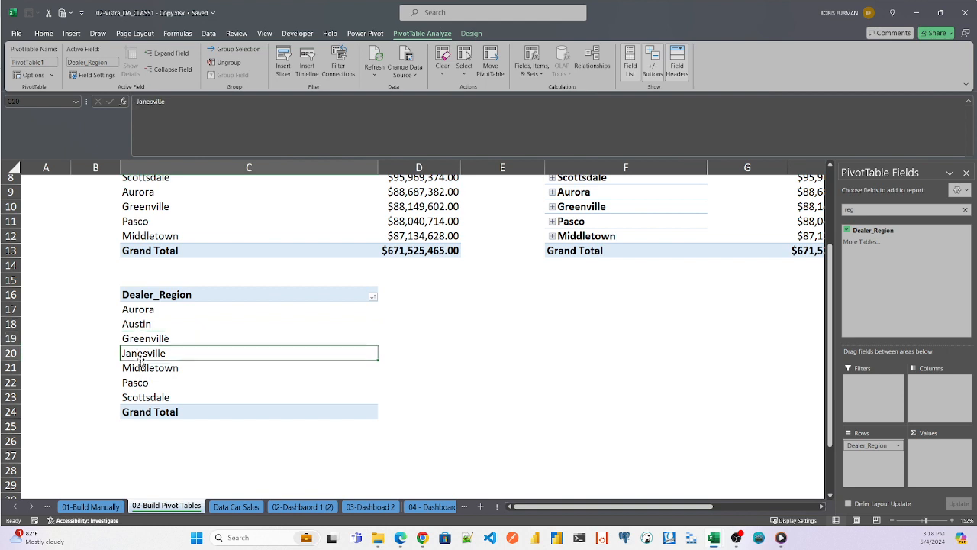
left_click(141, 370)
left_click(135, 384)
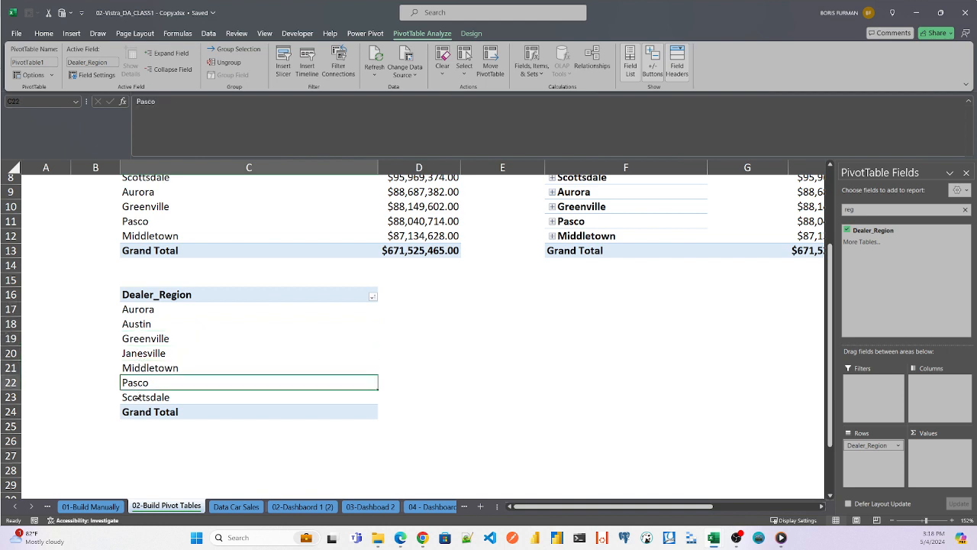
left_click(198, 392)
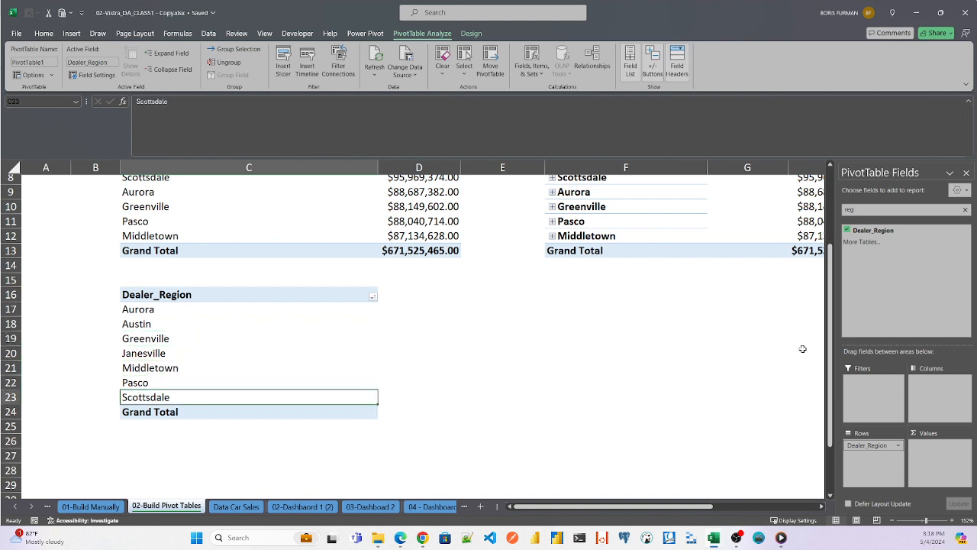
- Search the PivotTable fields for "Pri" and add Price ($) to the Values area of the new PivotTable
left_click_drag(831, 339, 846, 290)
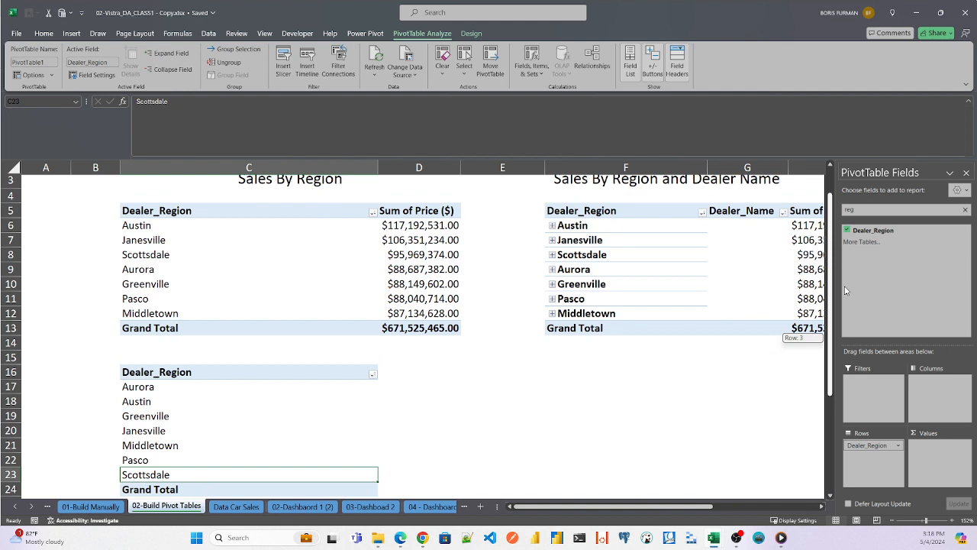
left_click_drag(846, 290, 845, 290)
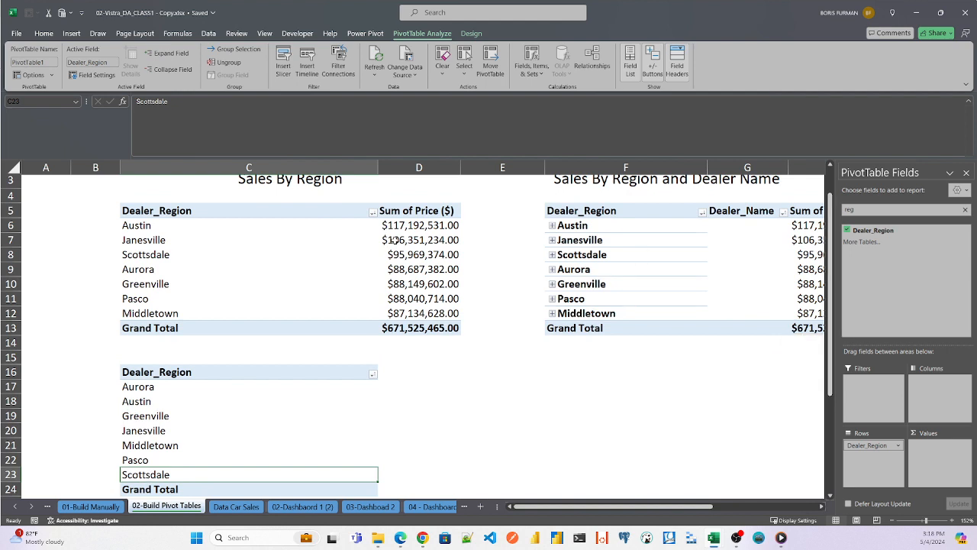
double_click(850, 210)
key("BackSpace")
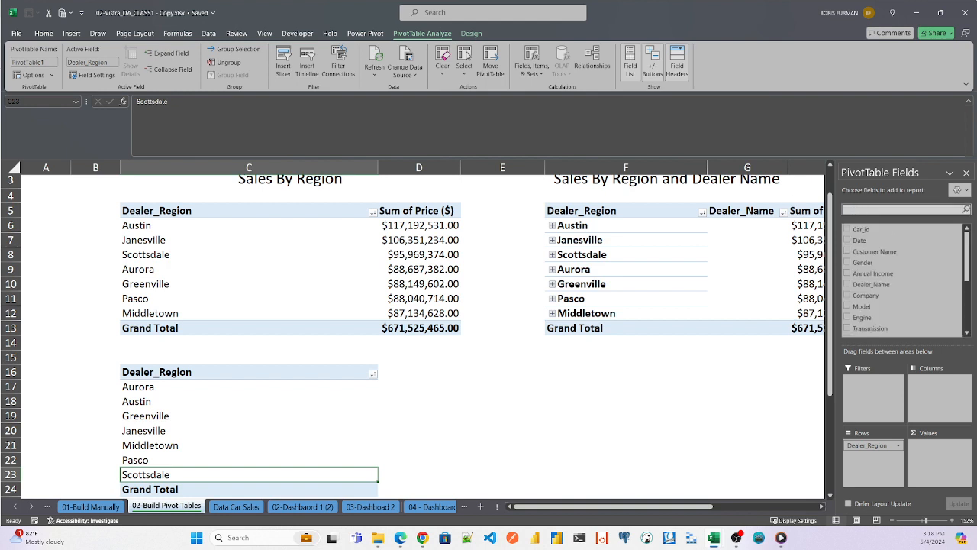
type("Pri")
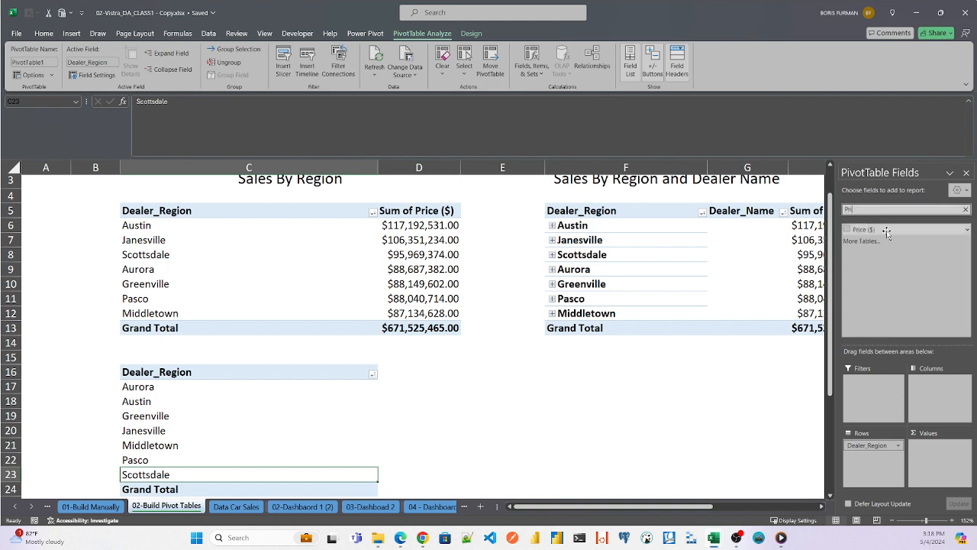
left_click_drag(861, 233, 931, 456)
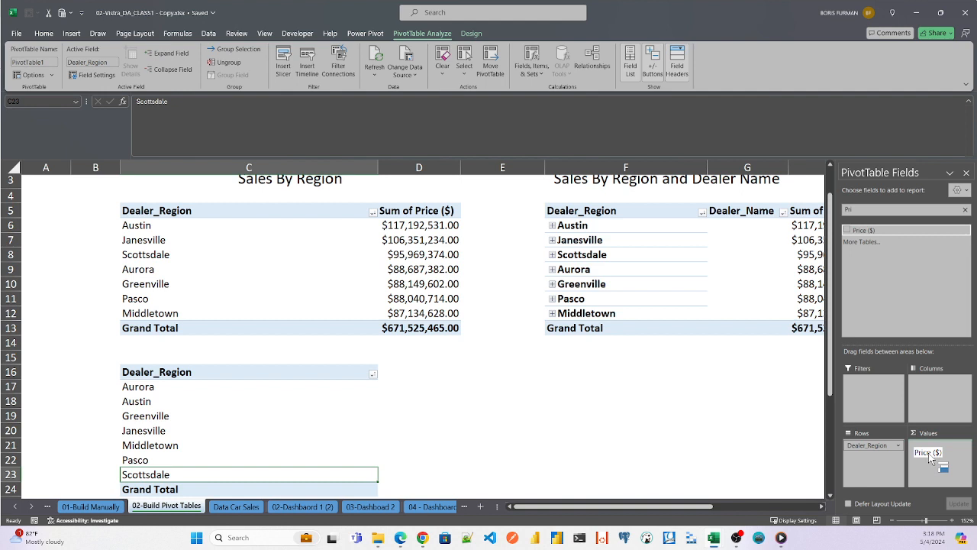
left_click_drag(930, 456, 929, 452)
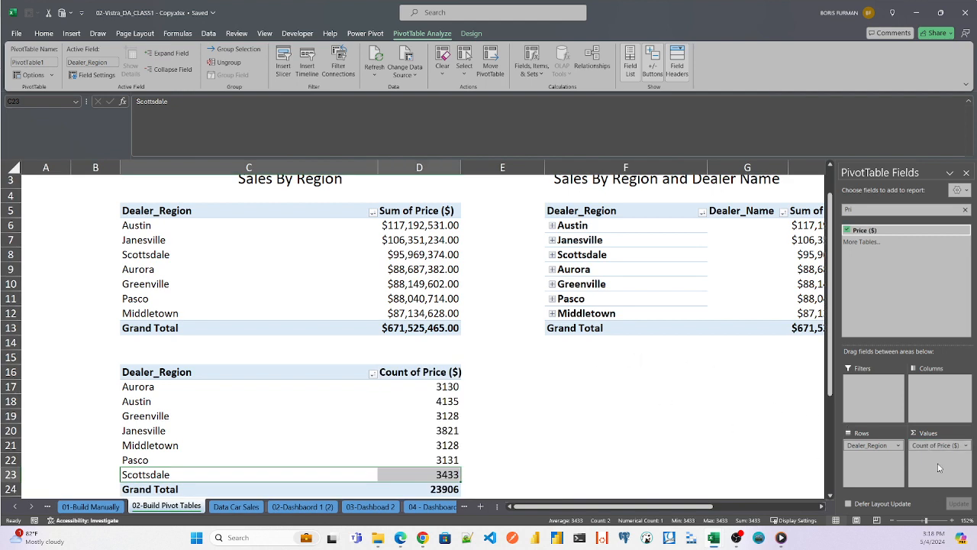
- Summarize the Price ($) value field of the new PivotTable by Sum
right_click(435, 373)
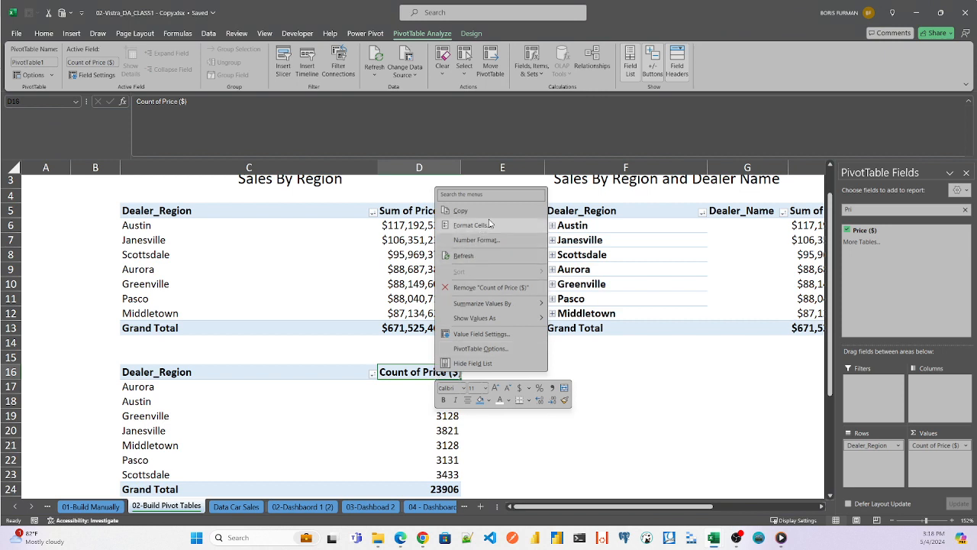
left_click(419, 373)
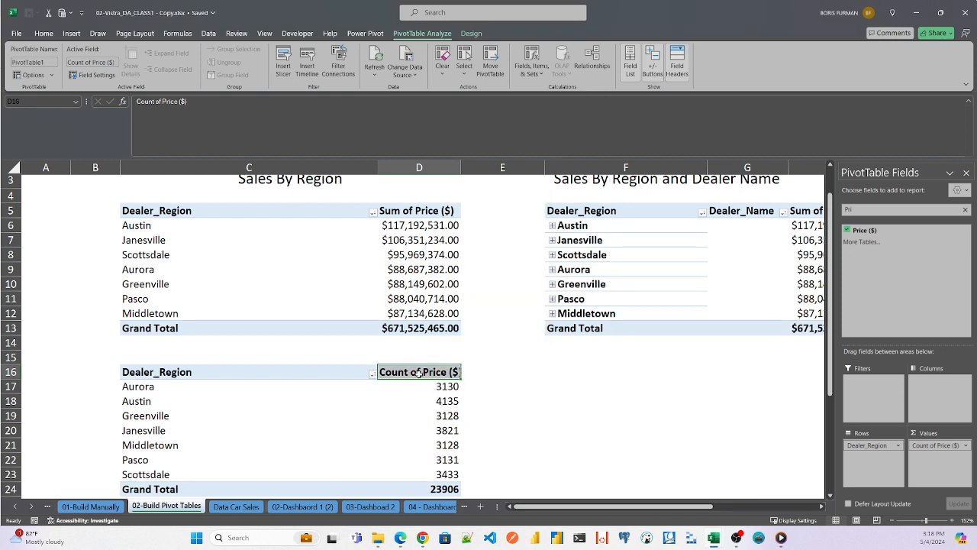
double_click(419, 373)
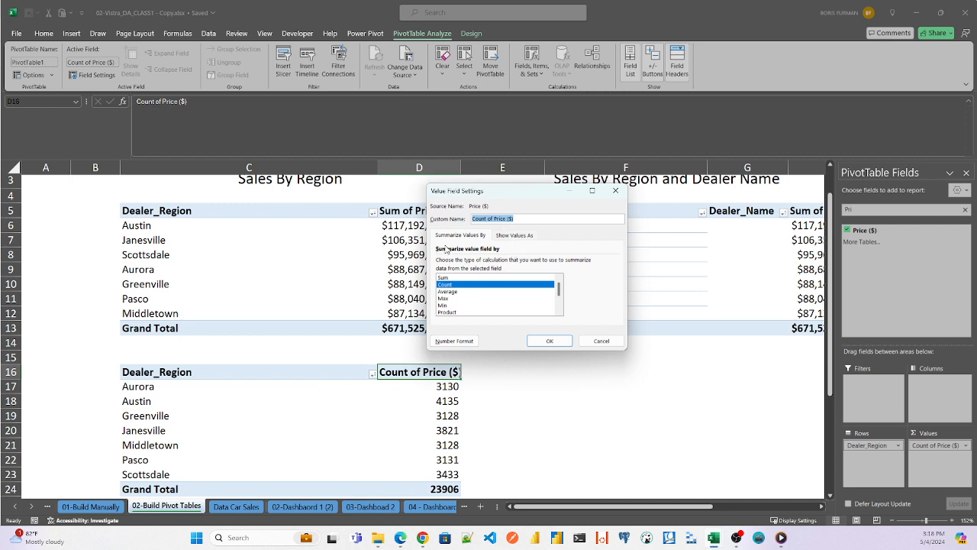
left_click(462, 237)
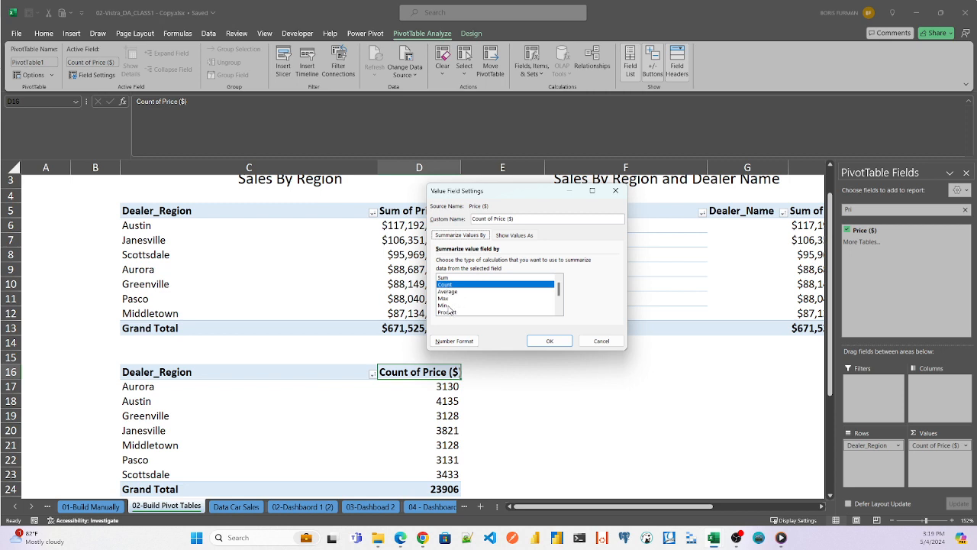
left_click(448, 279)
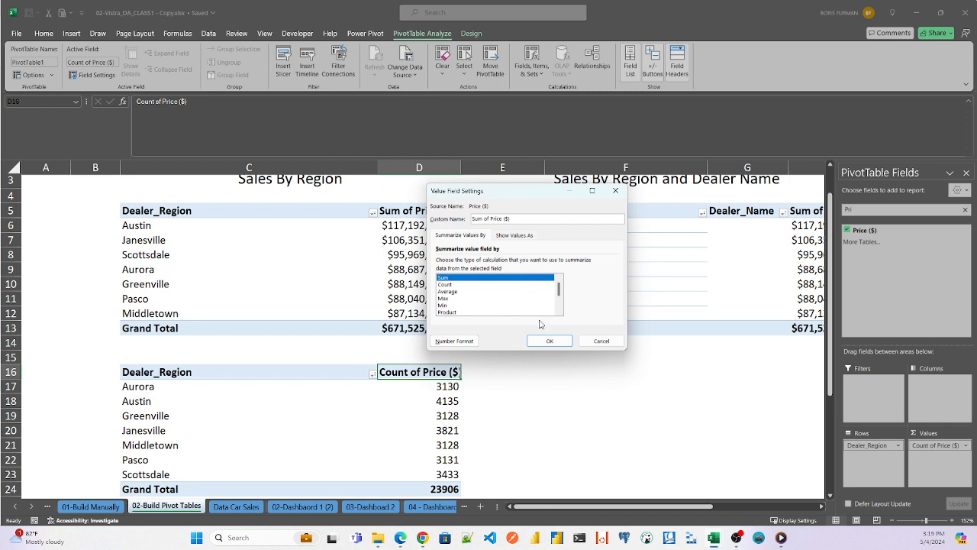
left_click(550, 341)
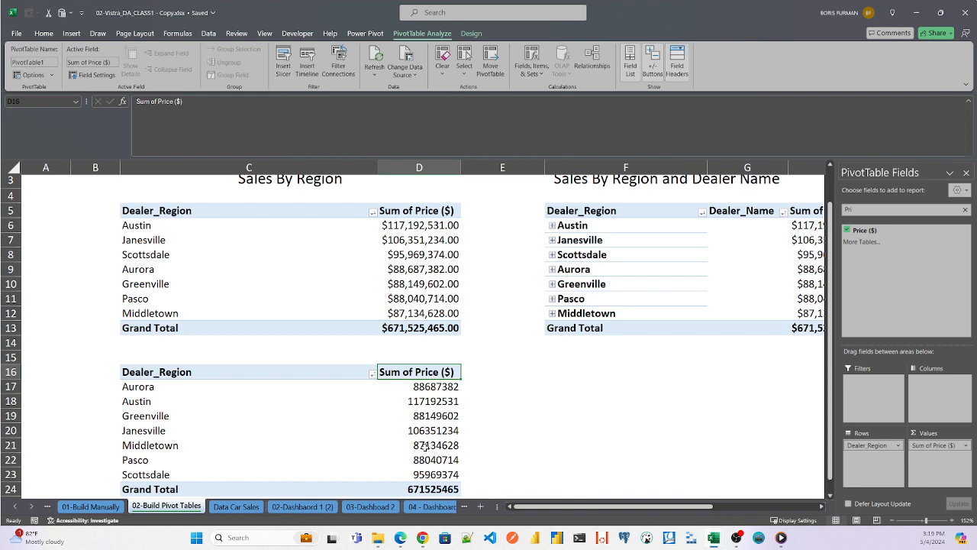
- Format the new PivotTable's price sums as Currency with the $ symbol and 2 decimal places
left_click(424, 390)
right_click(424, 391)
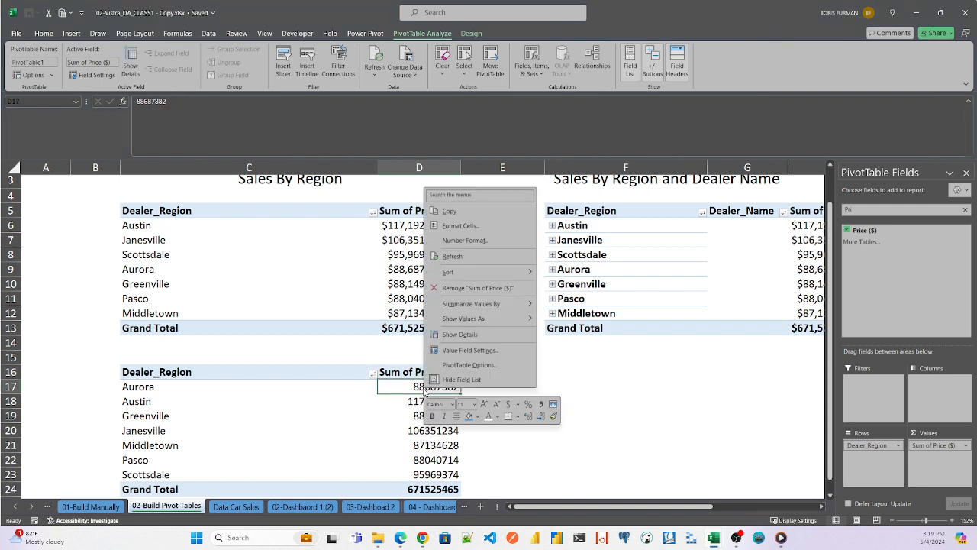
left_click(457, 243)
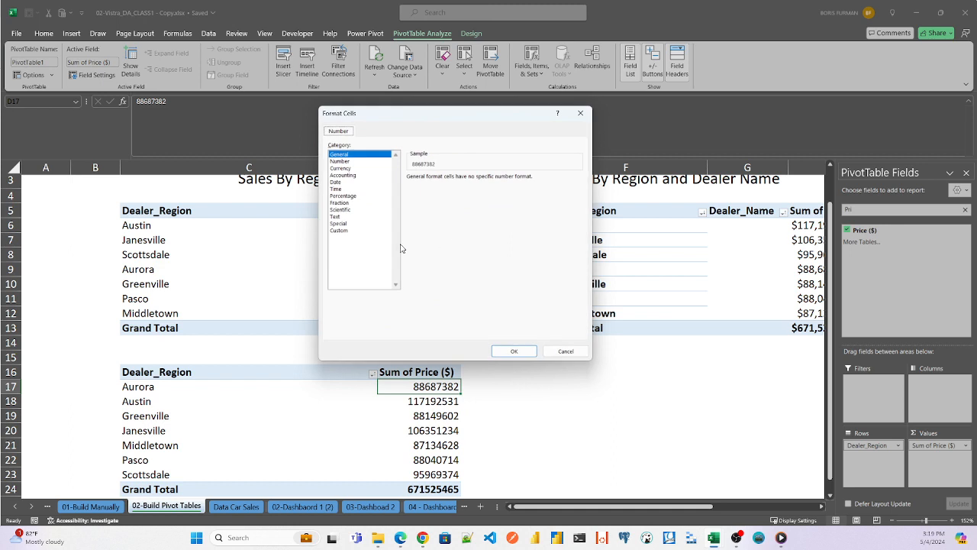
left_click(340, 169)
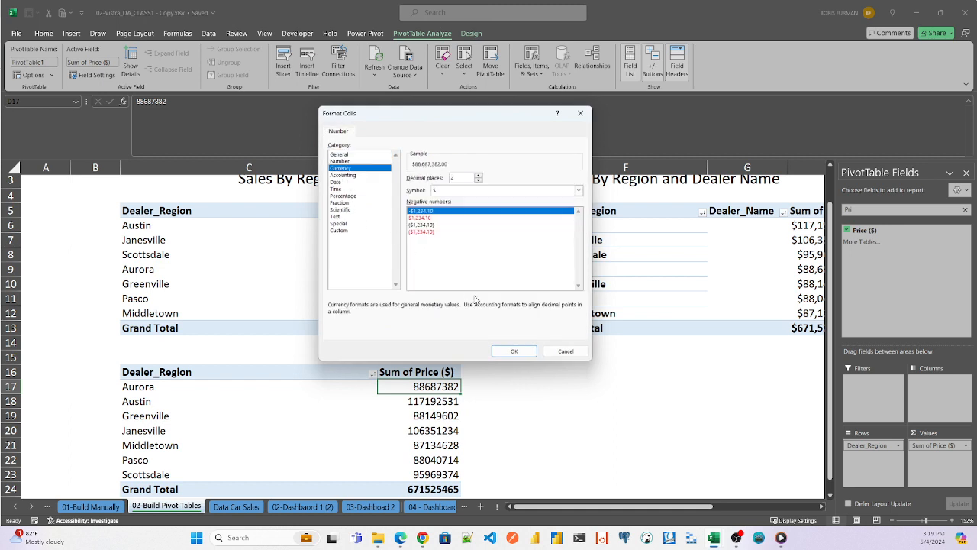
left_click(513, 350)
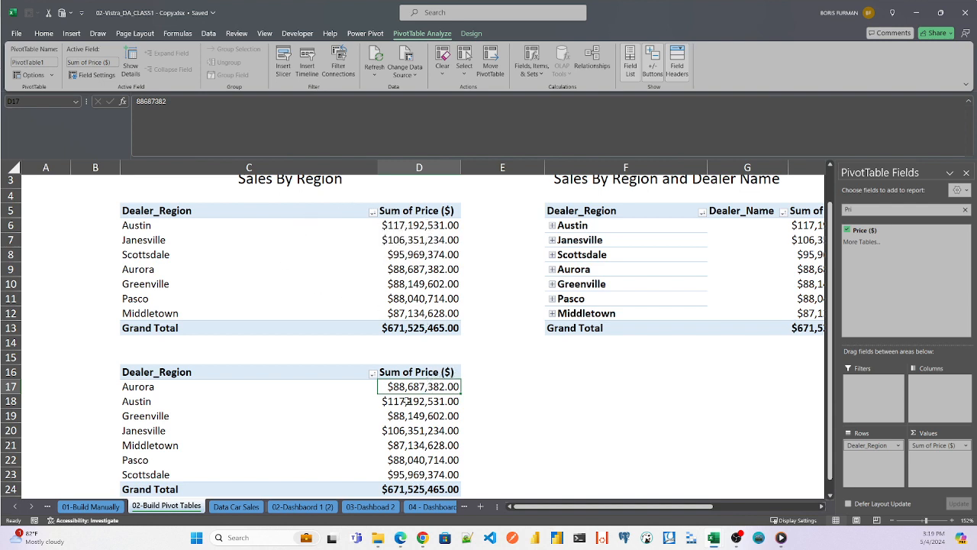
- Sort the new PivotTable by its price sums from largest to smallest
right_click(413, 390)
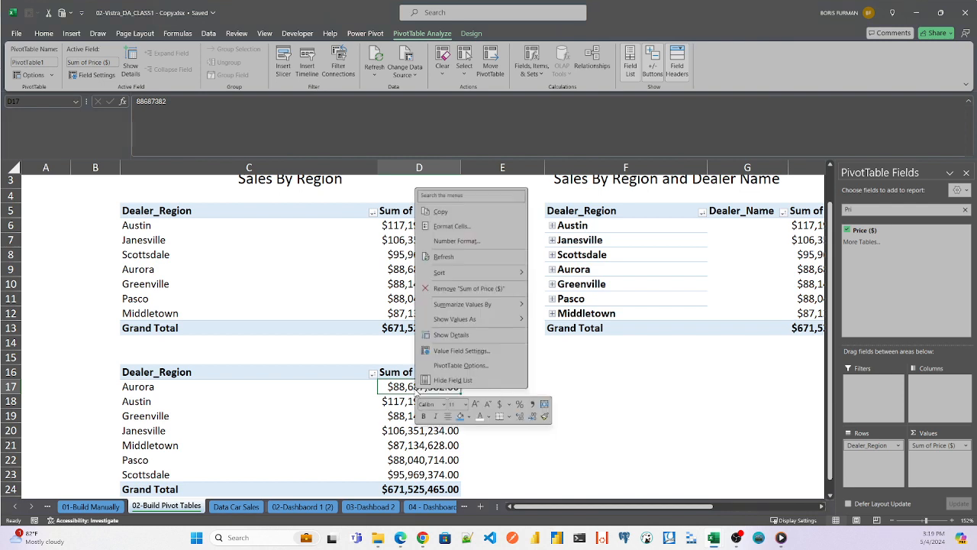
mouse_move(501, 278)
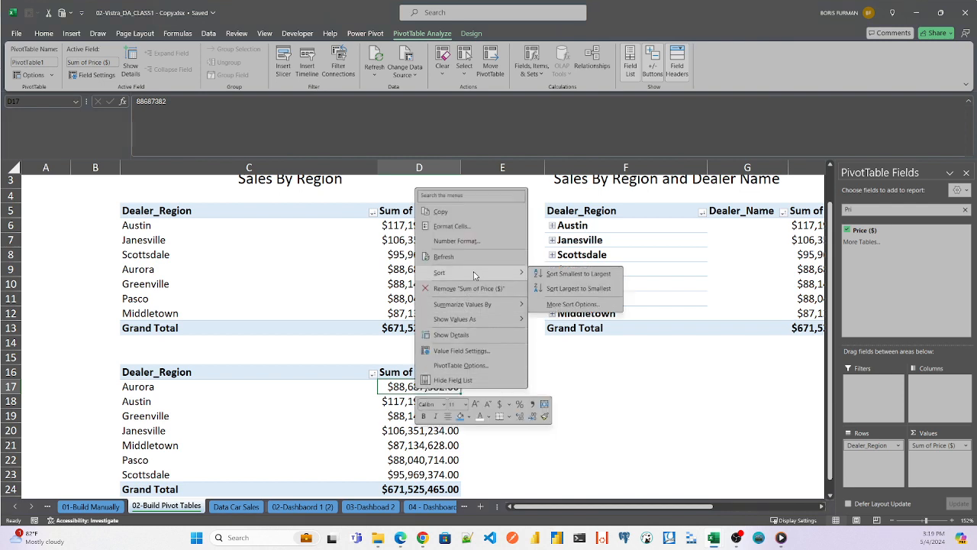
left_click(553, 290)
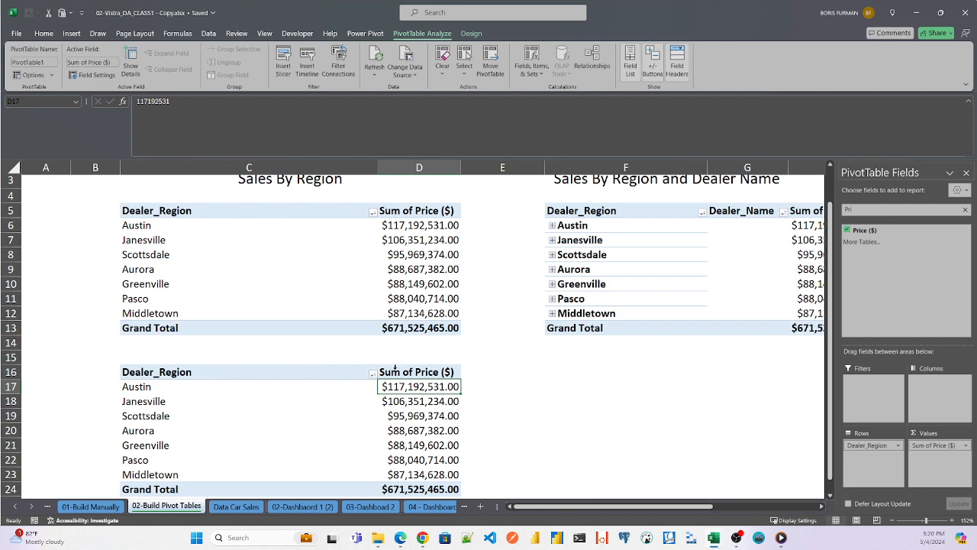
- Give the new PivotTable's Sum of Price ($) value field the custom name Amount Sold
left_click(402, 373)
double_click(402, 372)
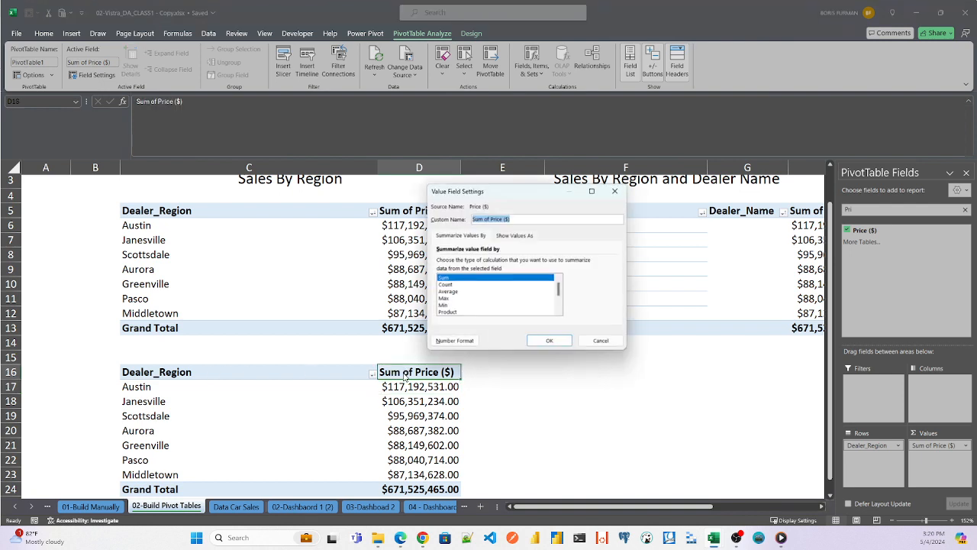
left_click_drag(527, 219, 404, 210)
key("BackSpace")
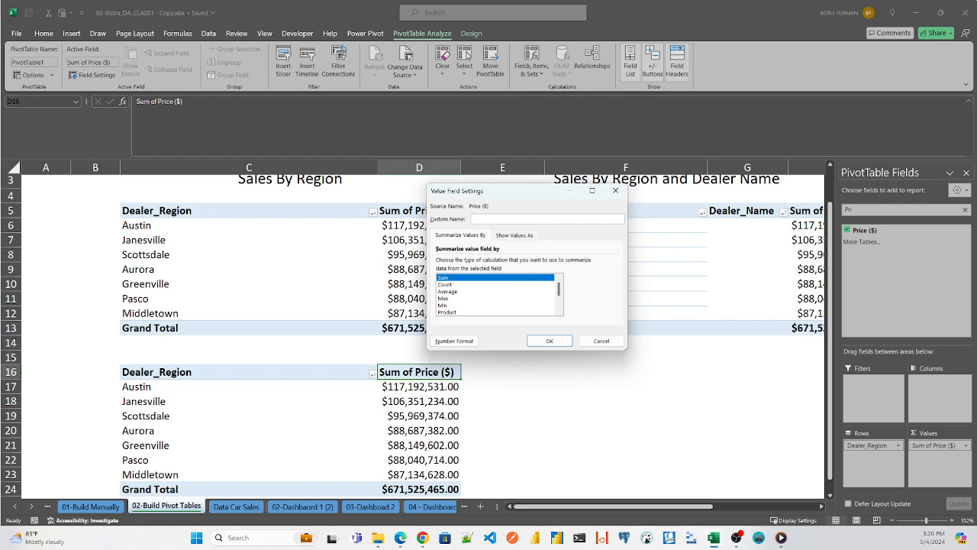
type("Amount Sold")
left_click(553, 342)
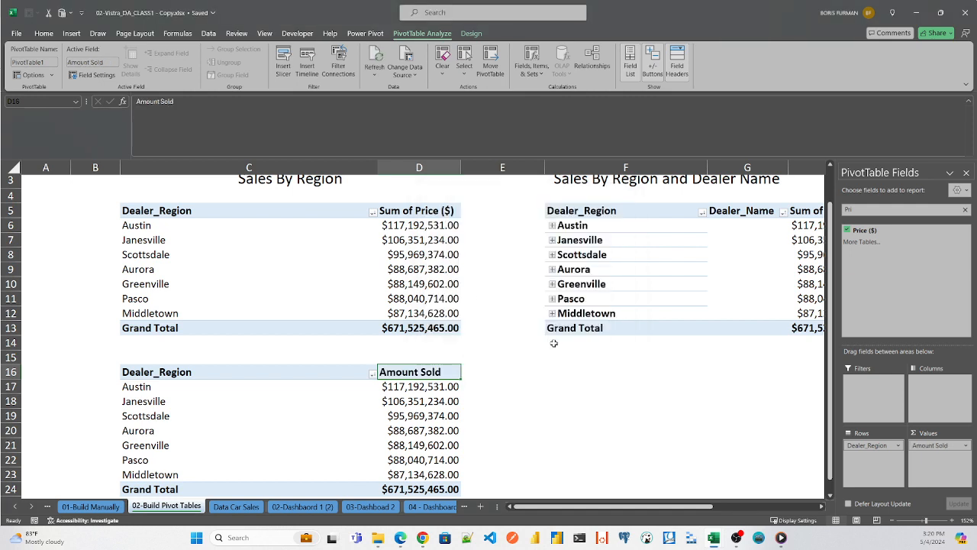
- Rename the Dealer_Region header in C16 as Region
double_click(210, 373)
left_click_drag(210, 372, 73, 375)
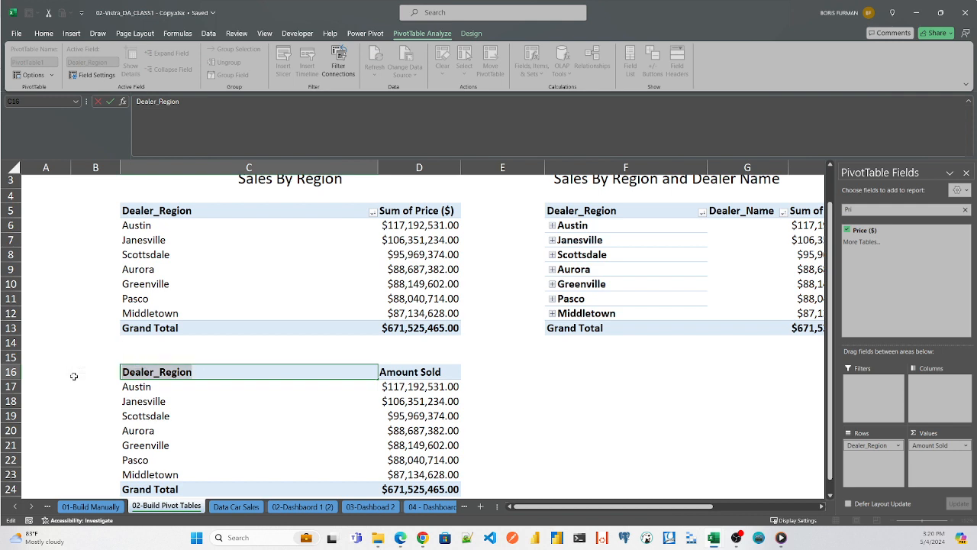
type("]")
type("Region")
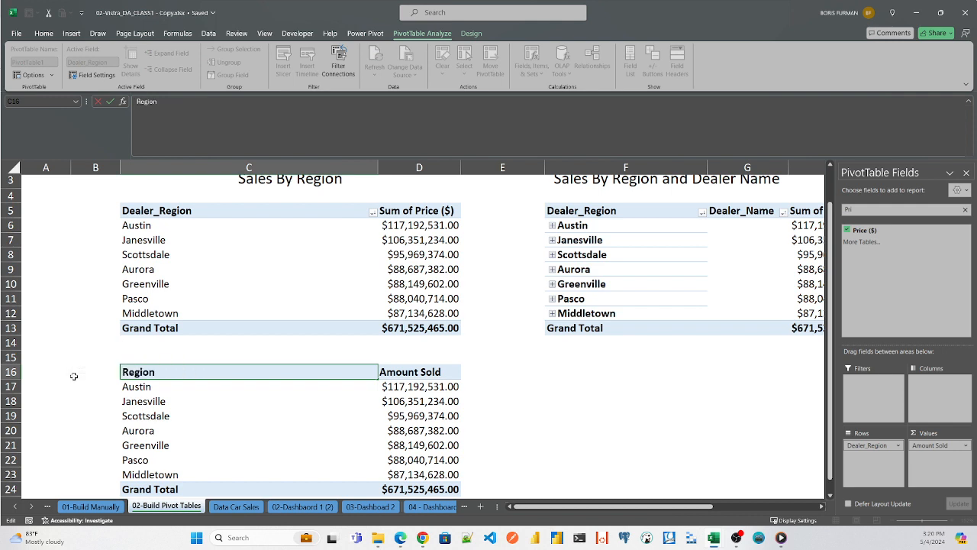
key("Return")
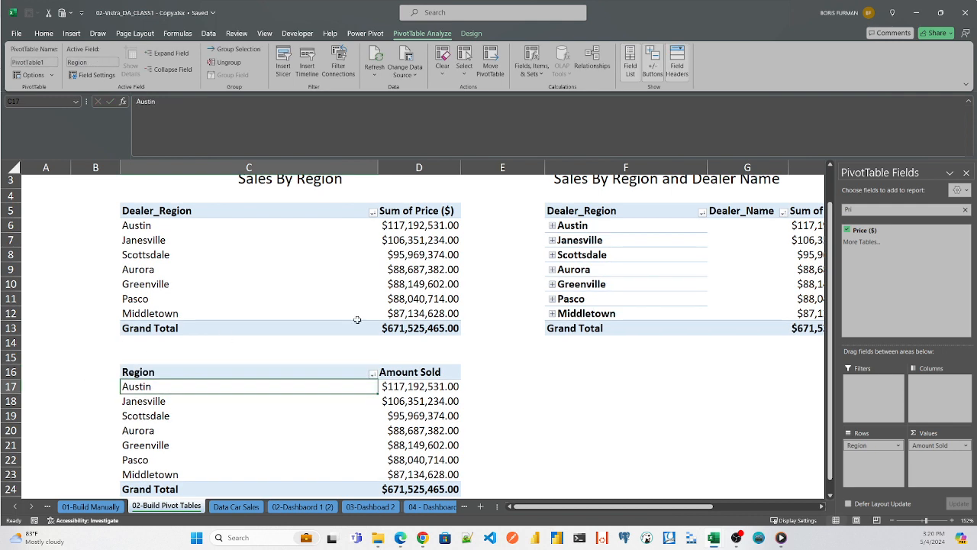
- Change the custom name of the Amount Sold value field to Amount Sold ($)
double_click(410, 372)
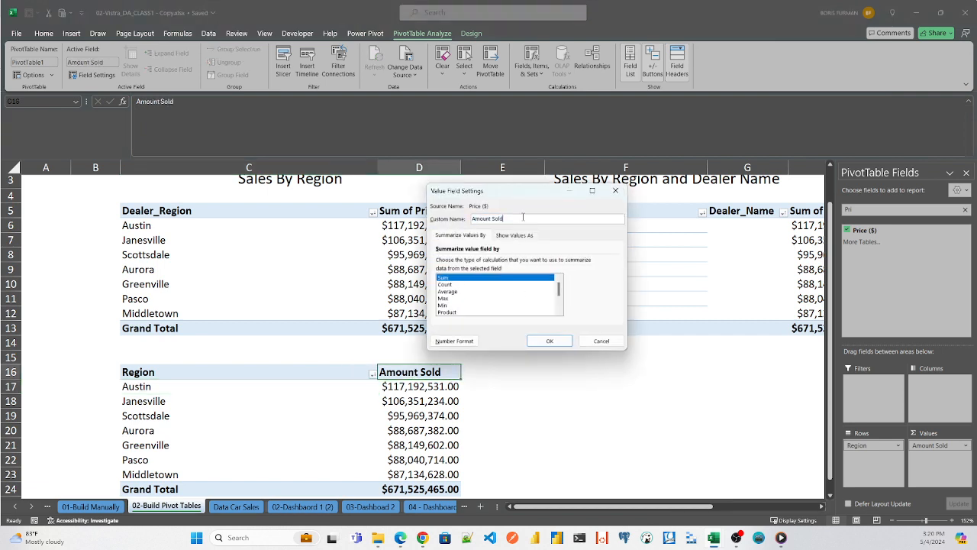
type("(%")
type(")")
key("Return")
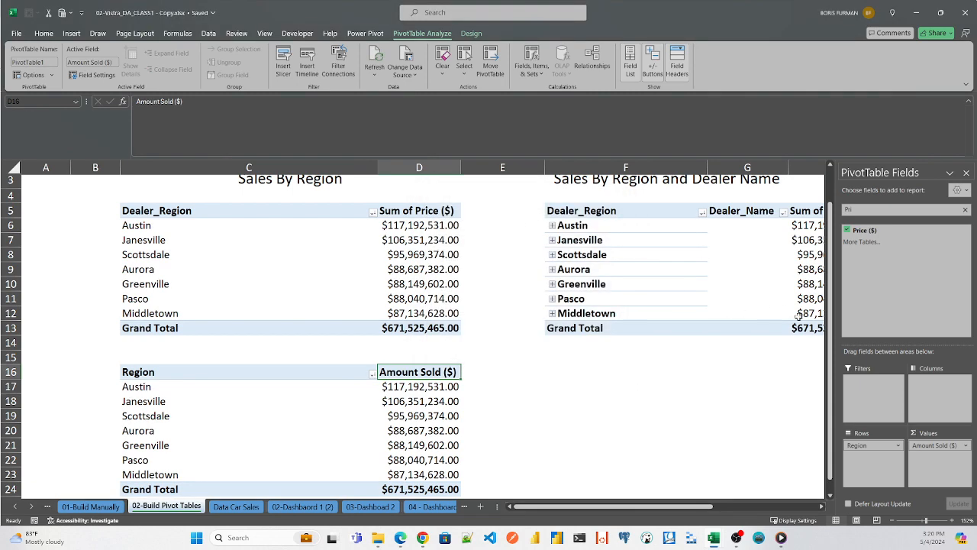
- Set the PivotTable name of the new Region table to pt_region_sales_amt
left_click_drag(832, 327, 831, 352)
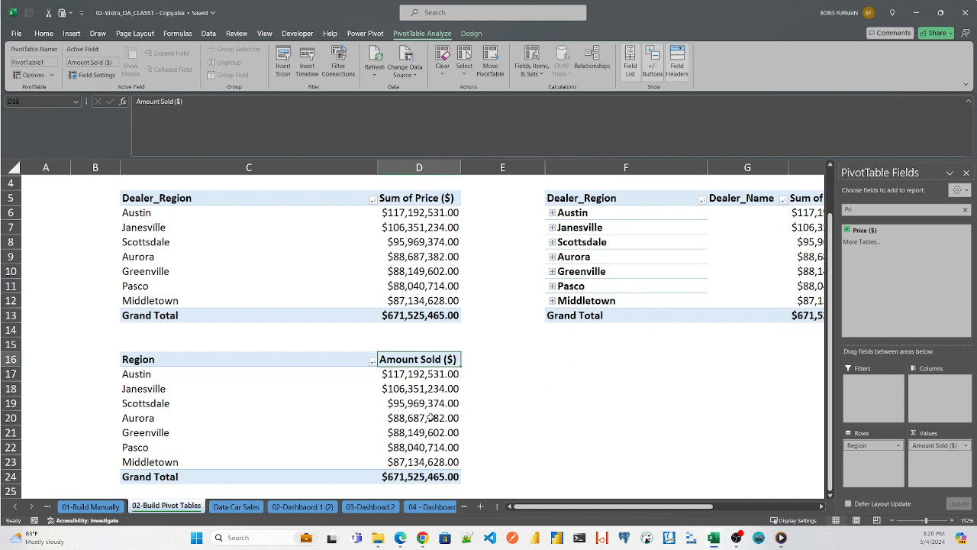
left_click(342, 361)
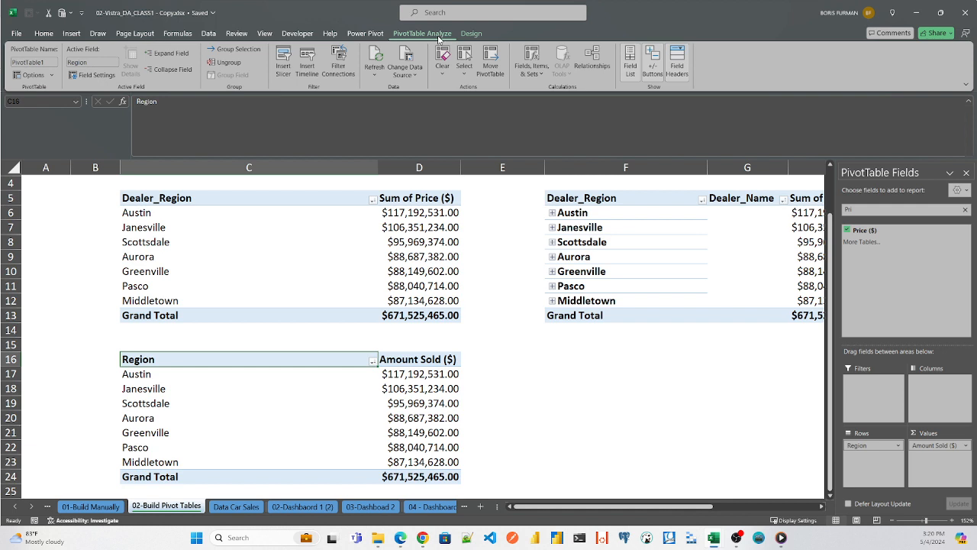
left_click(52, 63)
left_click(55, 62)
double_click(55, 63)
key("BackSpace")
type("to")
key("BackSpace")
key("BackSpace")
type("pv")
key("BackSpace")
key("BackSpace")
type("pt_")
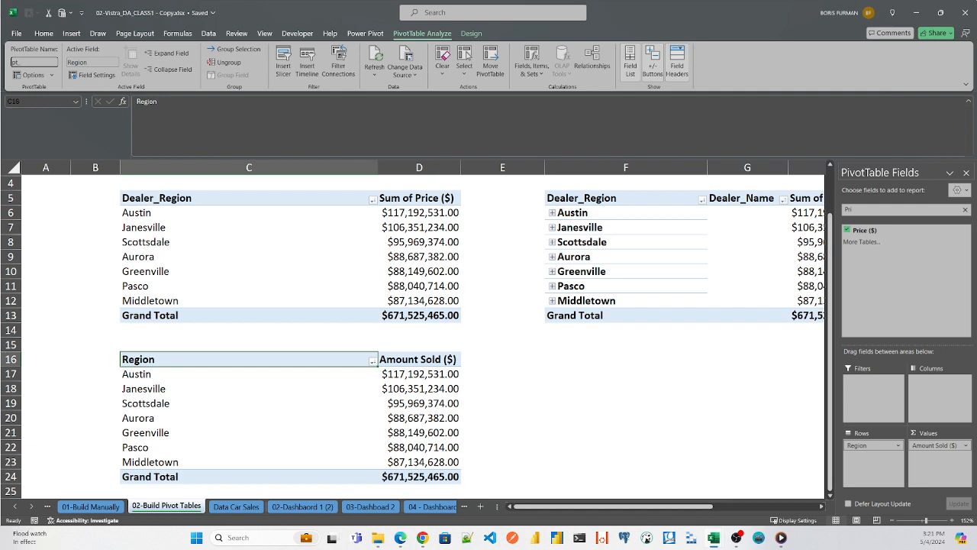
type("region")
type("_am")
key("BackSpace")
key("BackSpace")
key("BackSpace")
type("sales_amt")
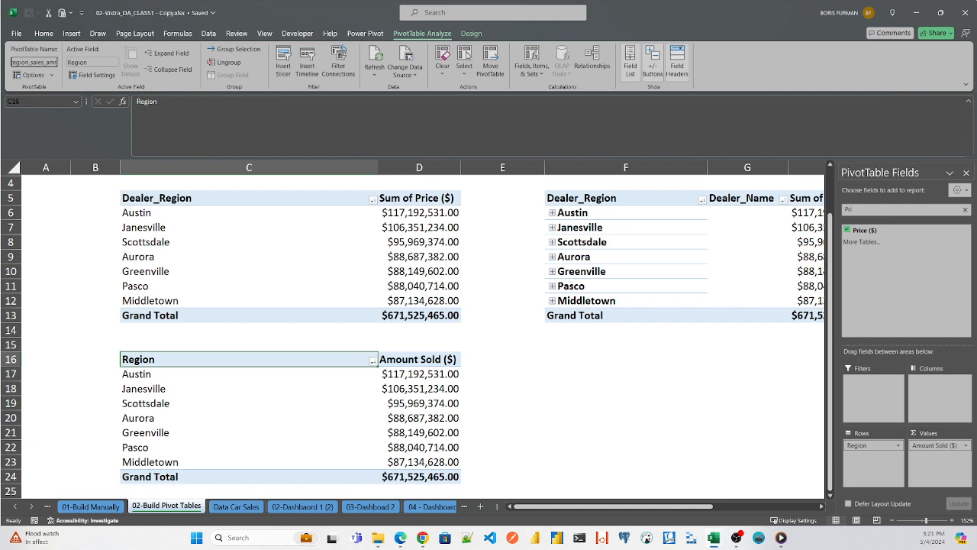
key("Return")
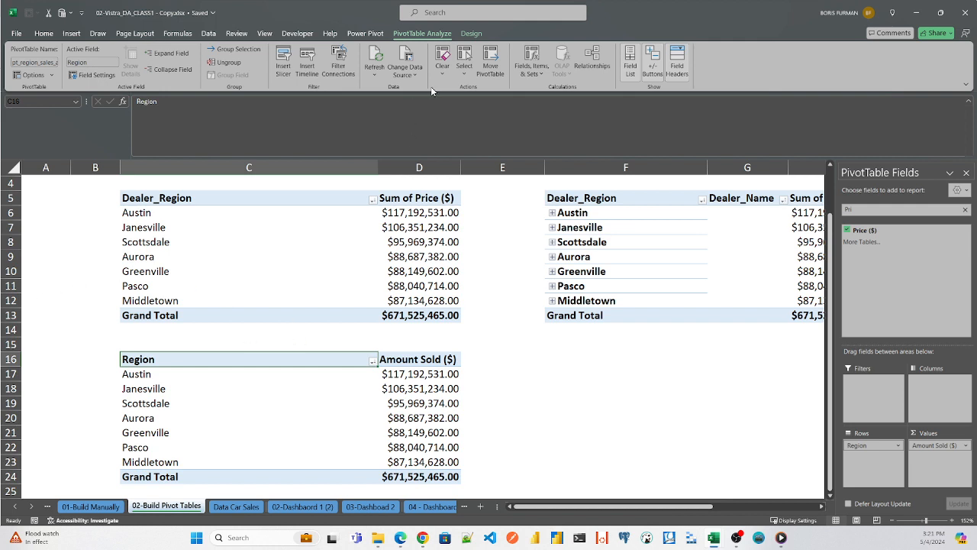
- Apply the green Medium PivotTable style with a solid green header row to the Region table
left_click(472, 35)
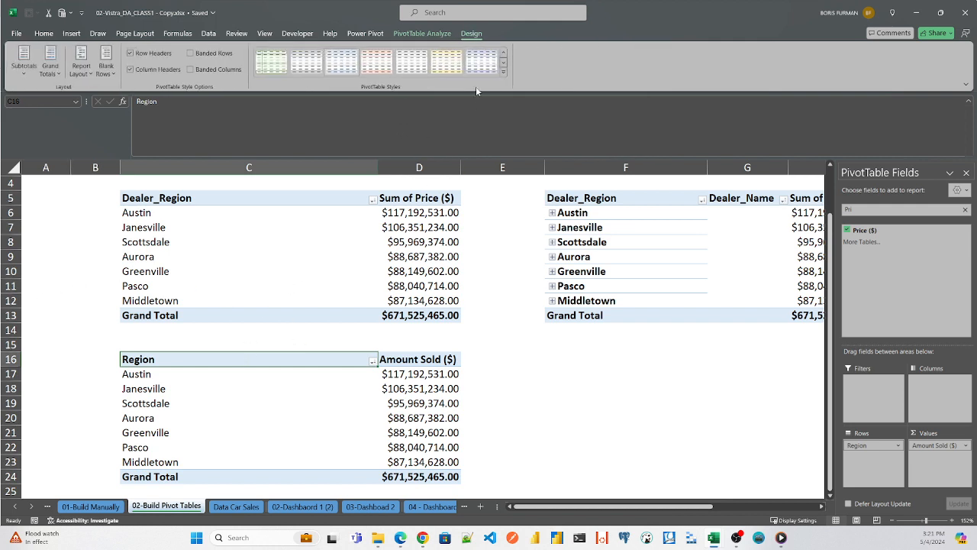
left_click(503, 73)
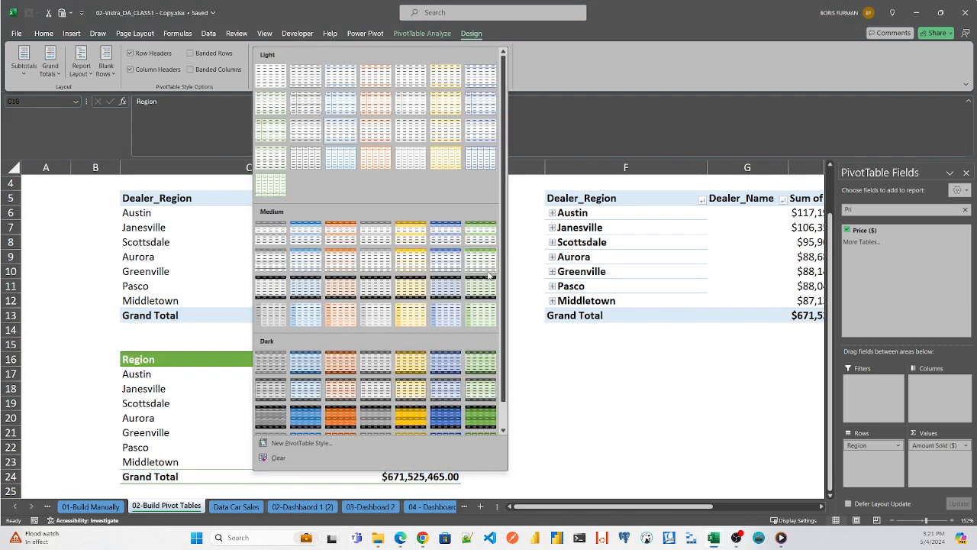
left_click(482, 264)
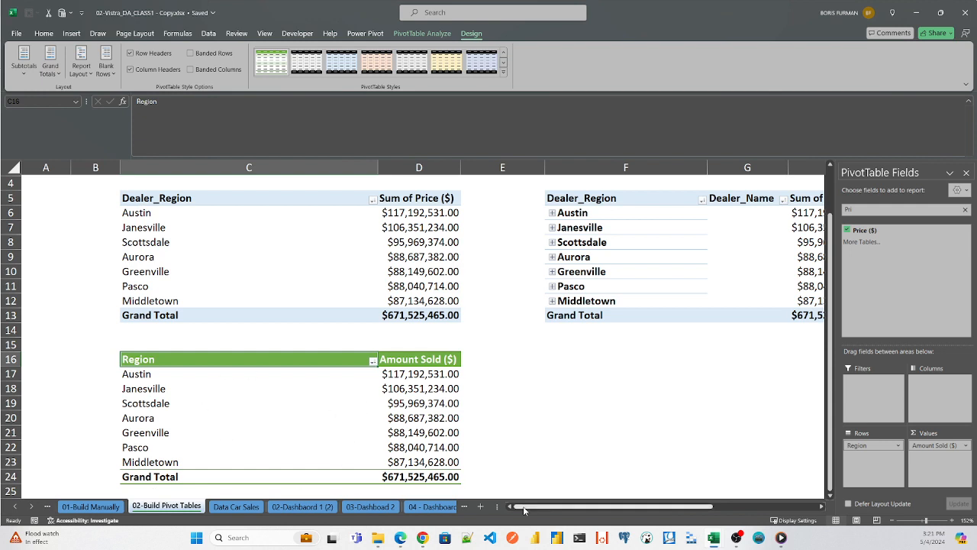
- Examine the dealer-level sales in the Sales By Region and Dealer Name table by expanding and collapsing Austin, Janesville and Pasco
mouse_move(536, 507)
left_mouse_down()
mouse_move(587, 508)
mouse_move(532, 510)
left_mouse_up()
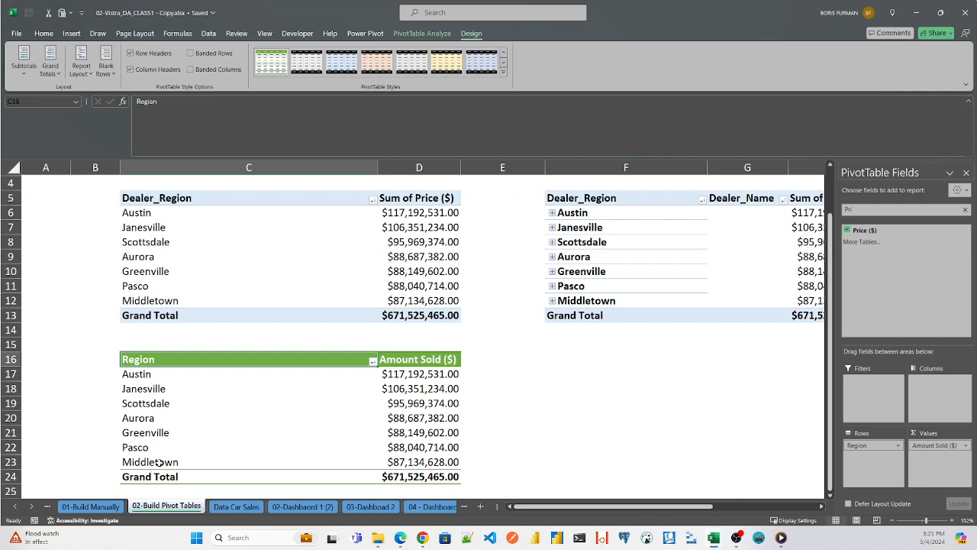
left_click_drag(585, 508, 635, 509)
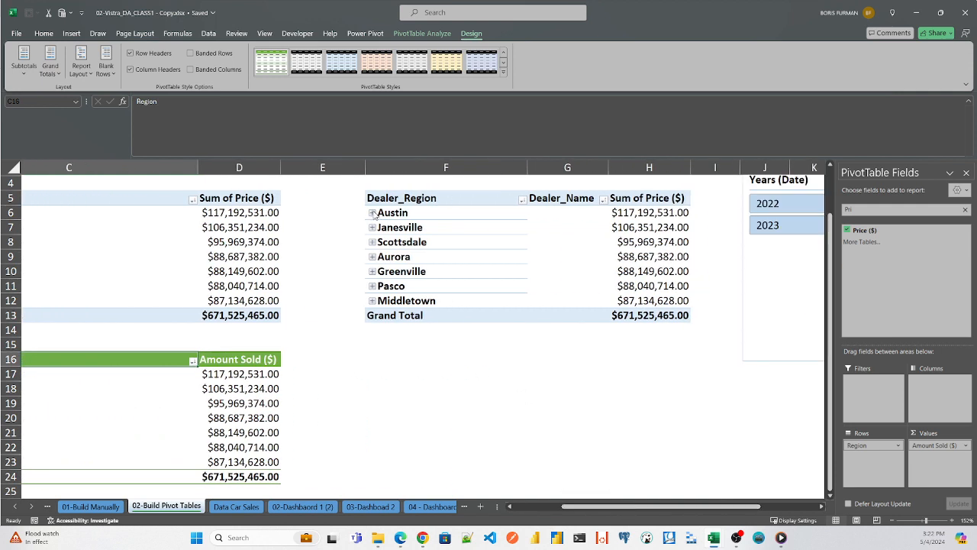
left_click(373, 213)
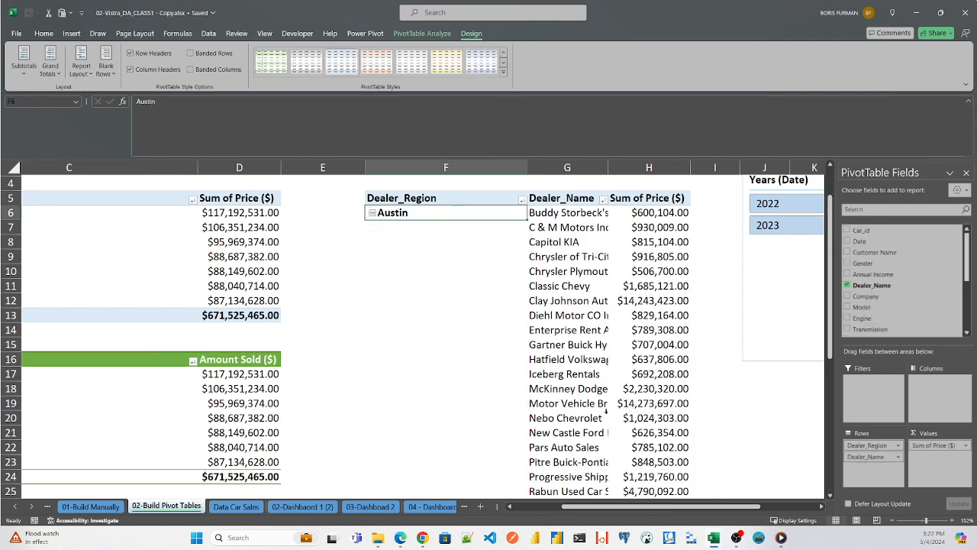
left_click(373, 213)
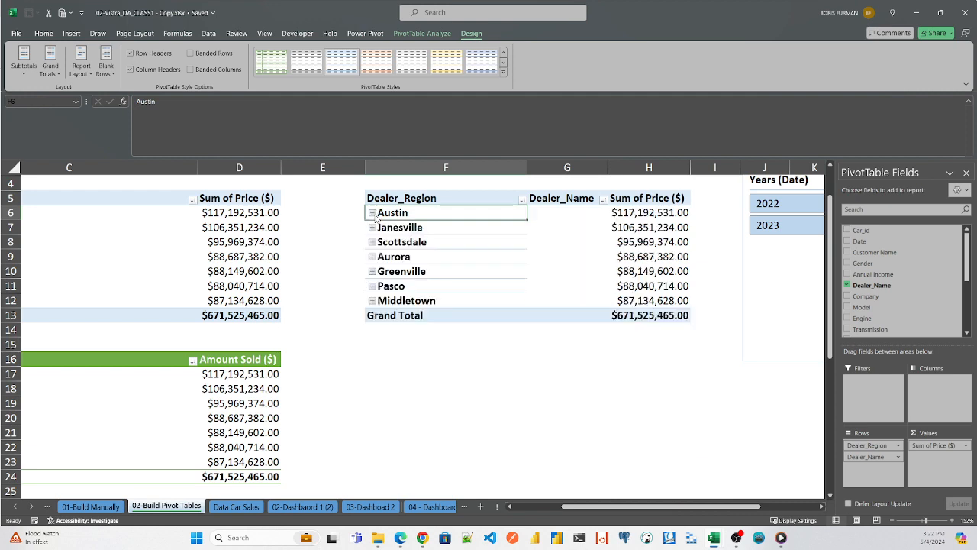
left_click(373, 228)
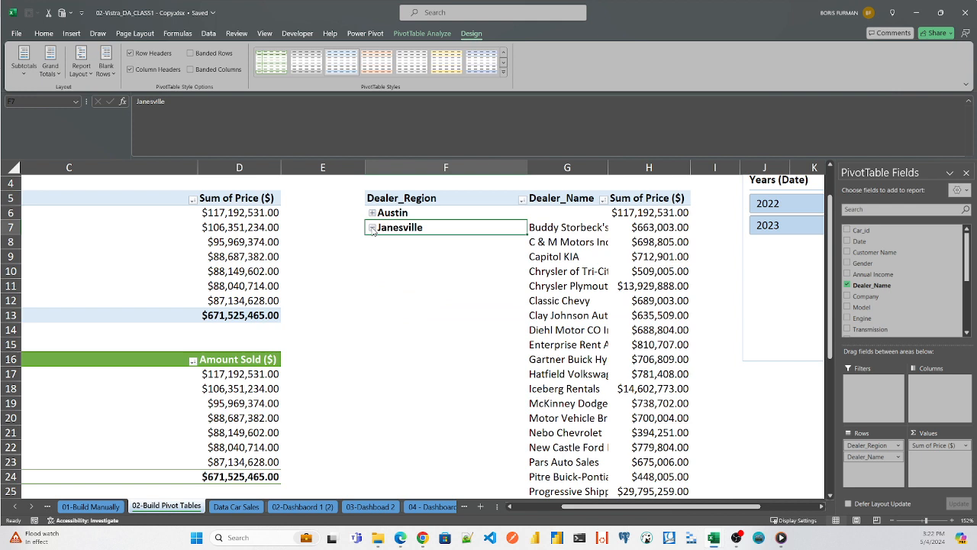
left_click(373, 228)
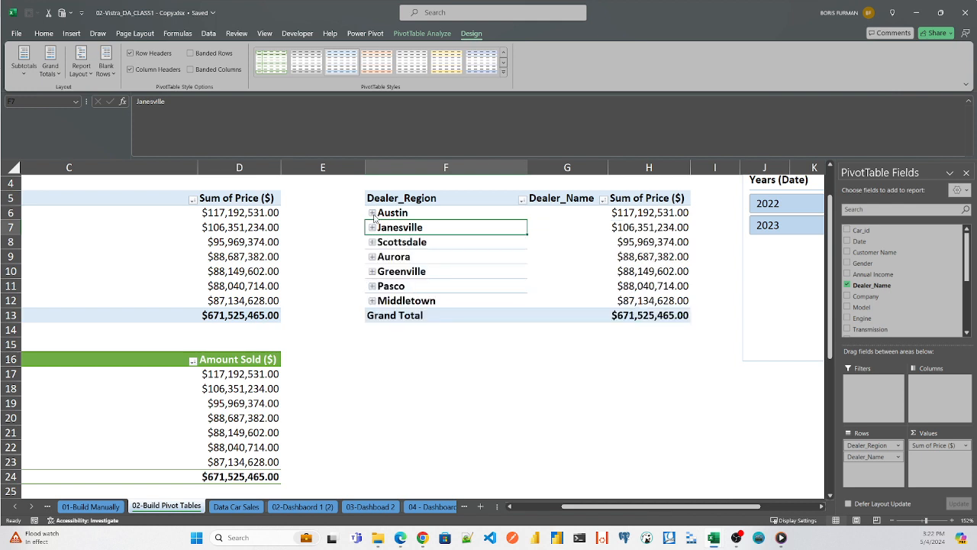
left_click(372, 286)
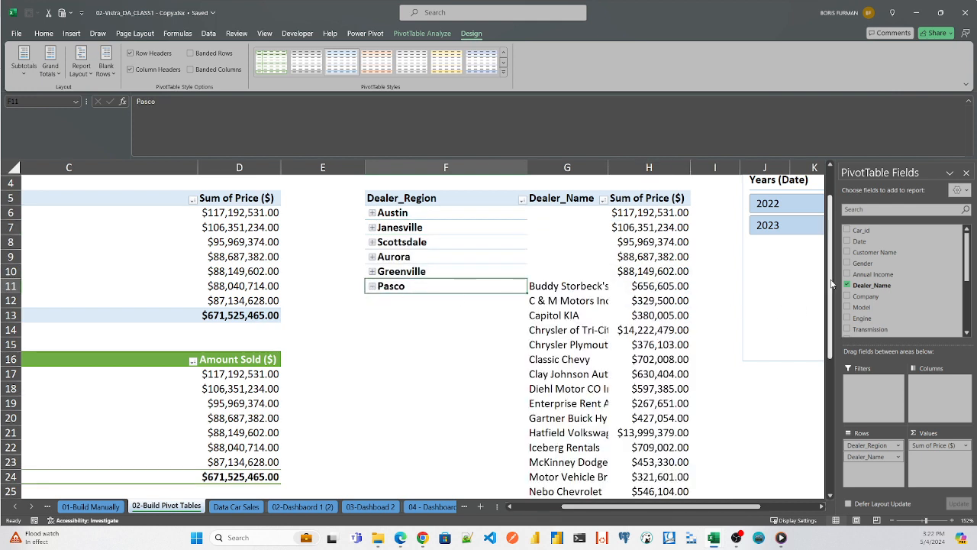
left_click_drag(830, 283, 831, 258)
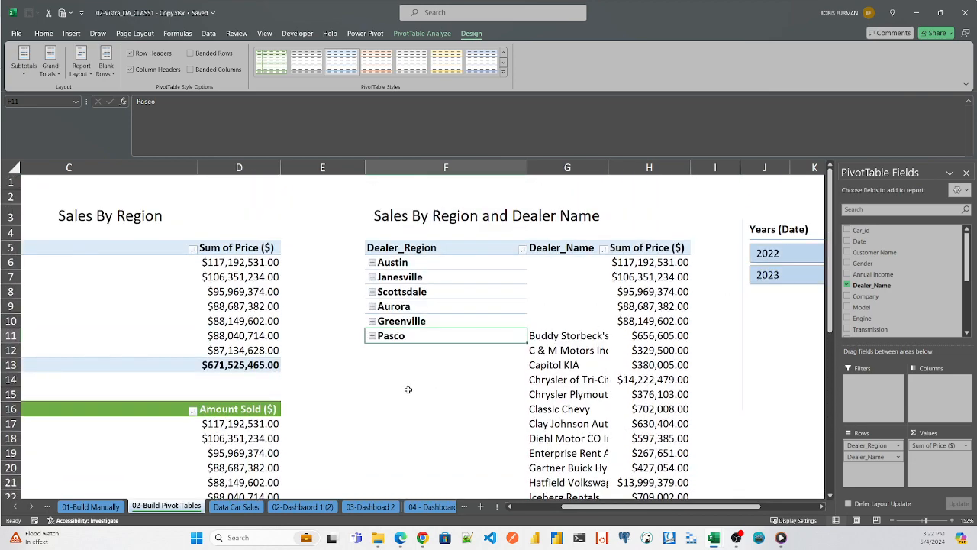
left_click(372, 337)
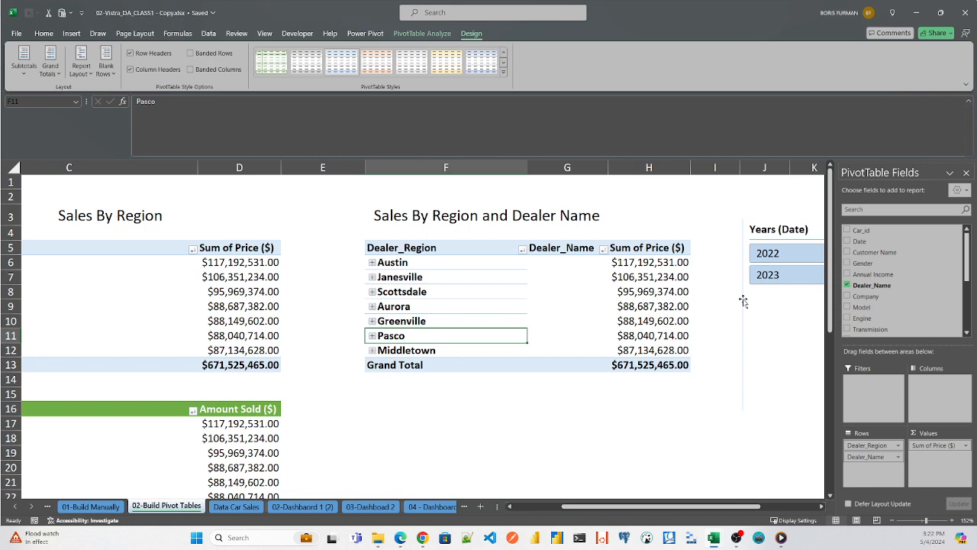
left_click_drag(830, 273, 830, 272)
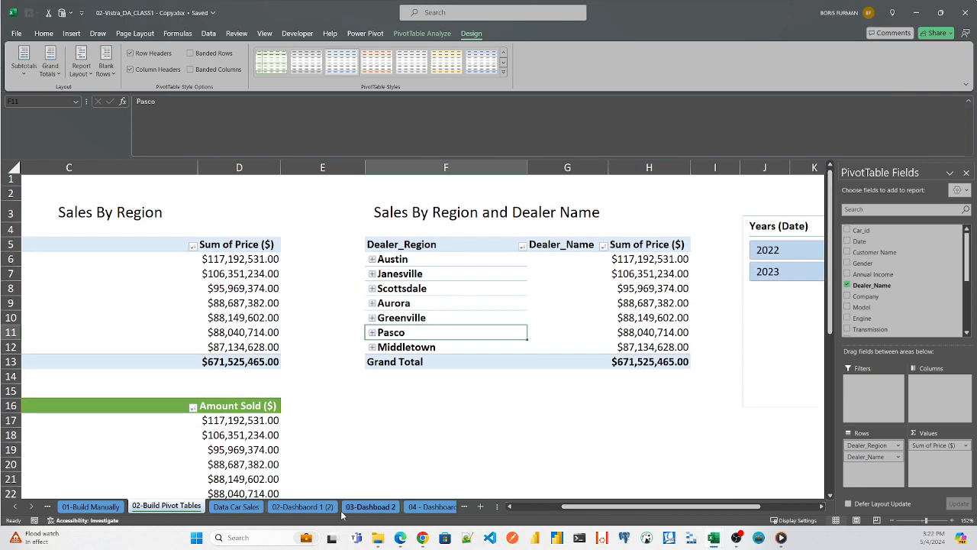
- Insert a PivotTable from table_car_sales on the Data Car Sales sheet, placed at cell F16 of the existing 02-Build Pivot Tables sheet
left_click(237, 507)
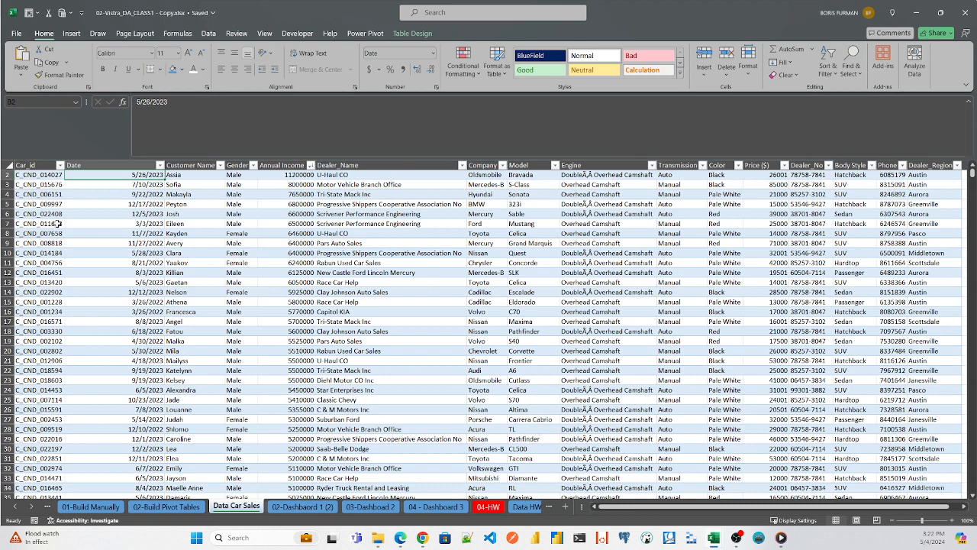
left_click(115, 193)
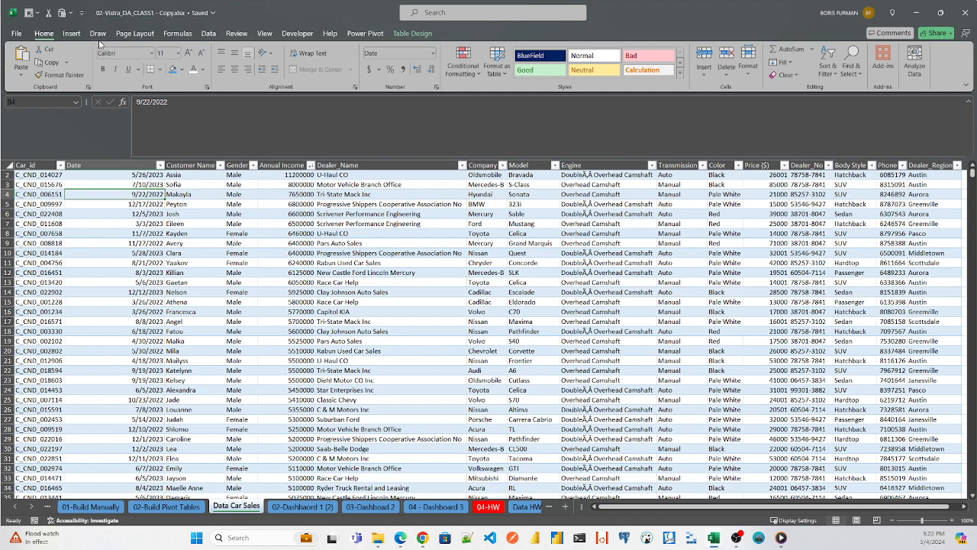
left_click(77, 33)
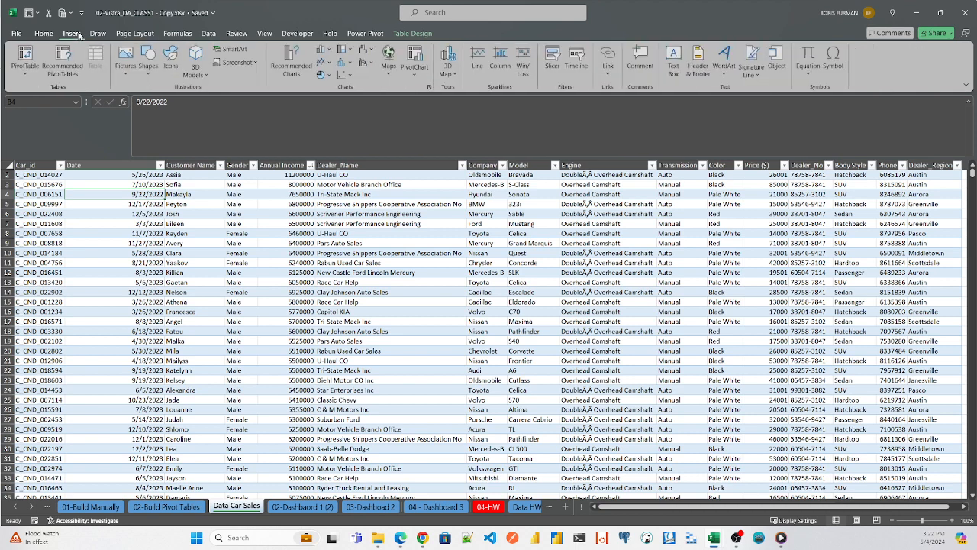
left_click(24, 58)
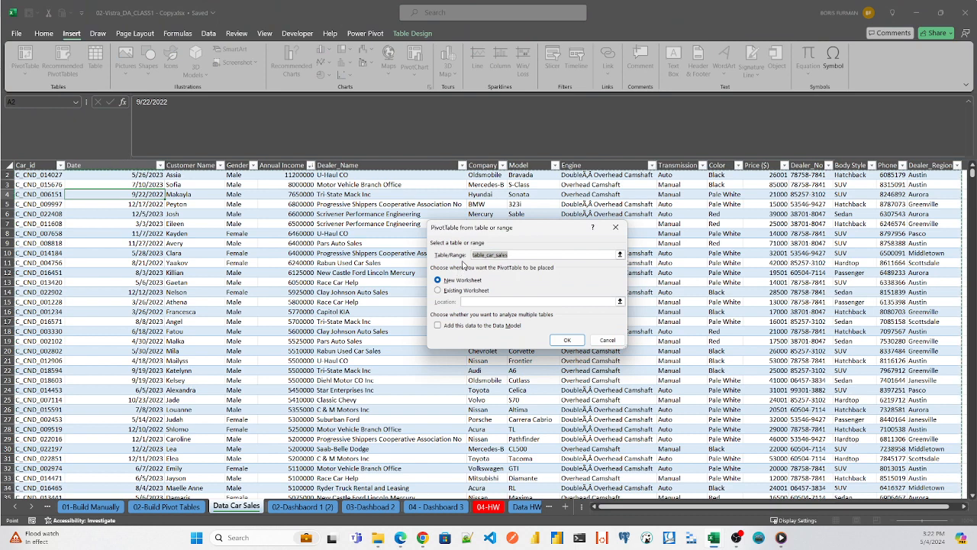
left_click(458, 291)
left_click(620, 302)
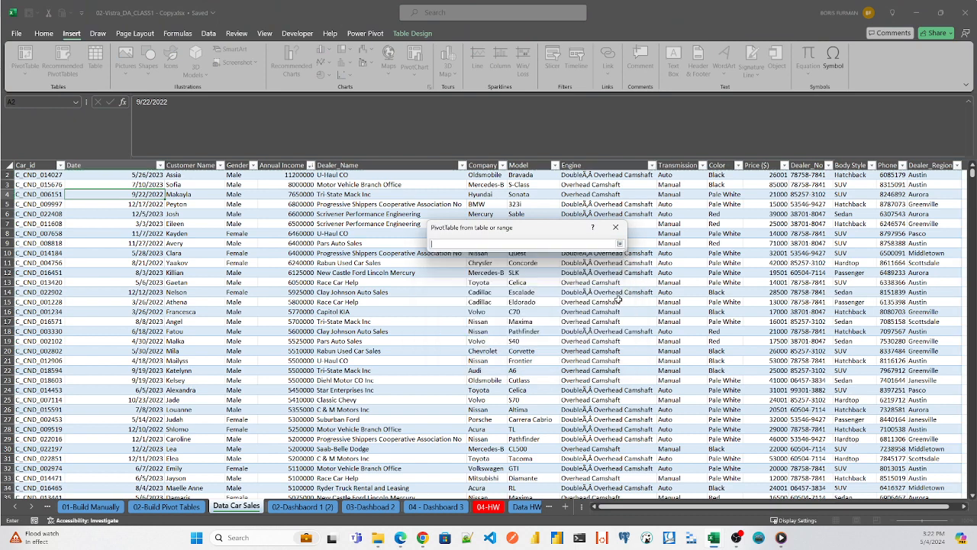
left_click(175, 508)
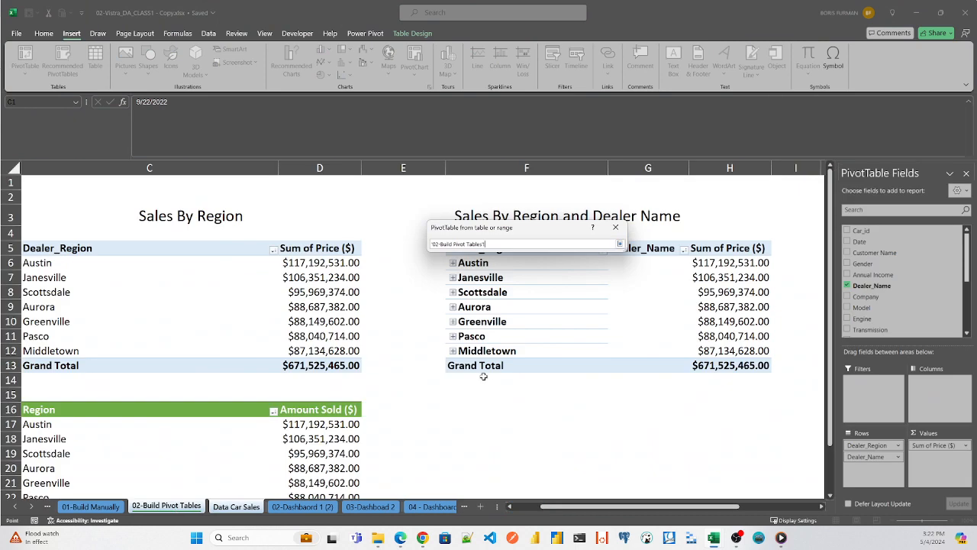
left_click(465, 404)
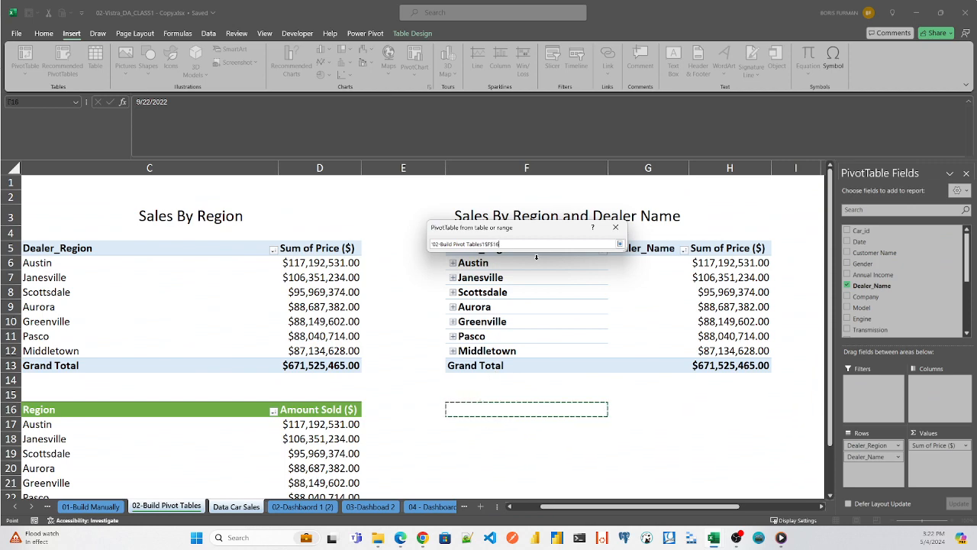
left_click(620, 244)
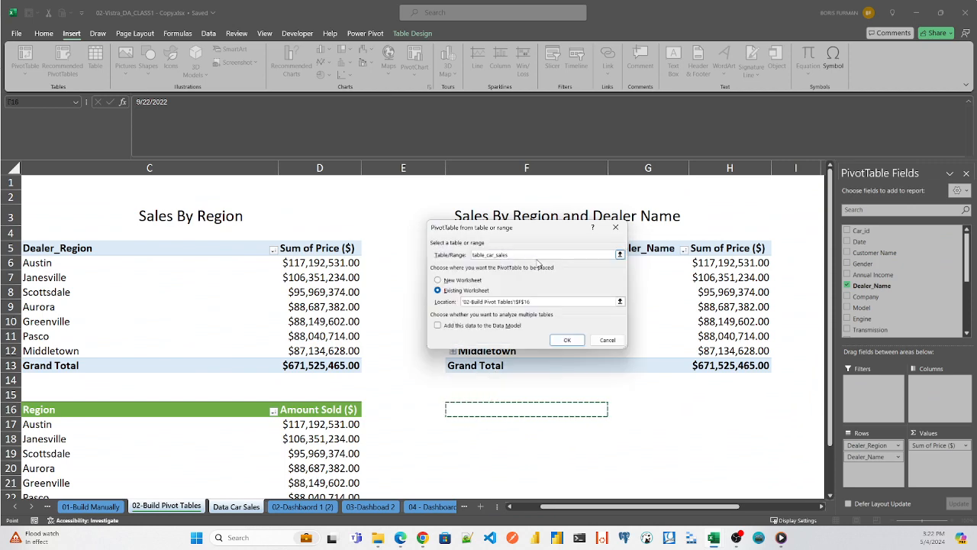
left_click(567, 340)
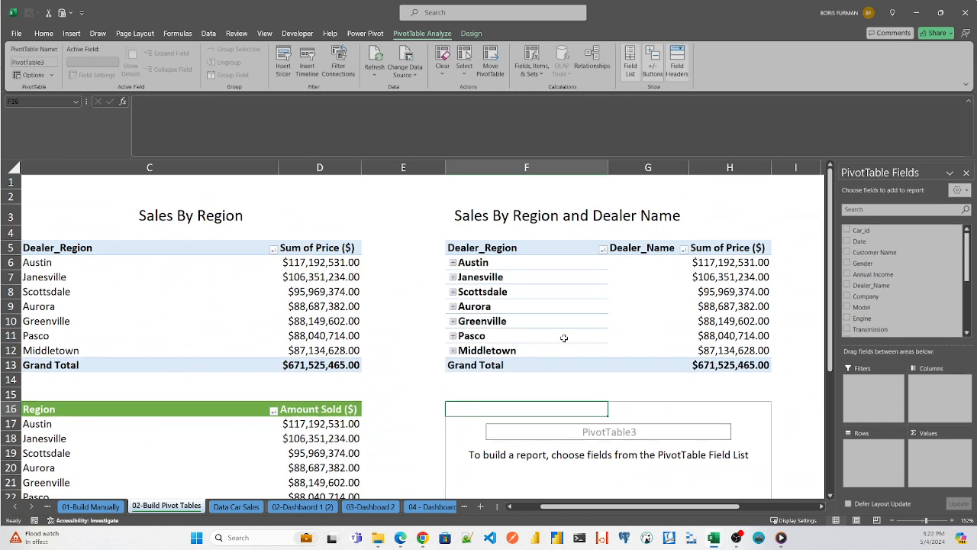
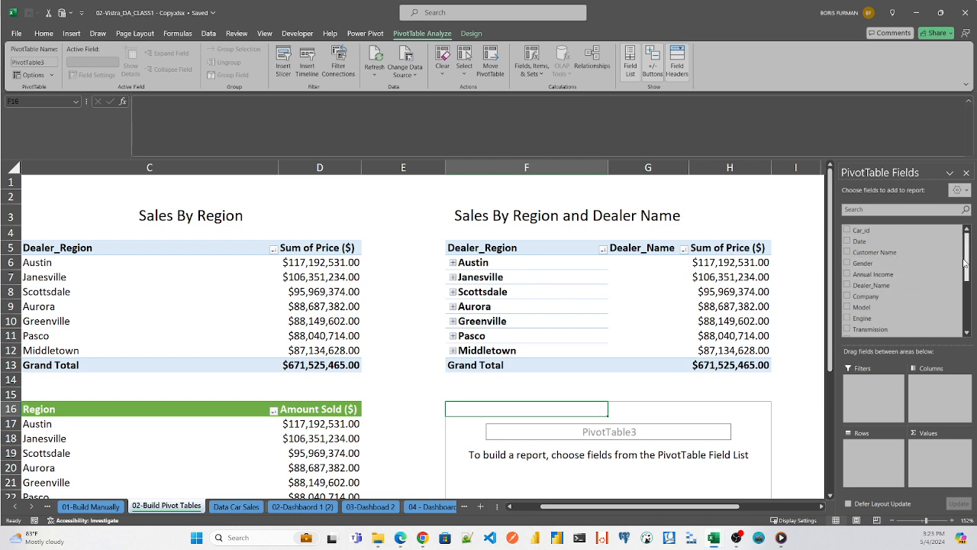
- Find the Dealer_Region field with the search term reg and add it to the rows of the new PivotTable at F16
left_click(896, 209)
type("reg")
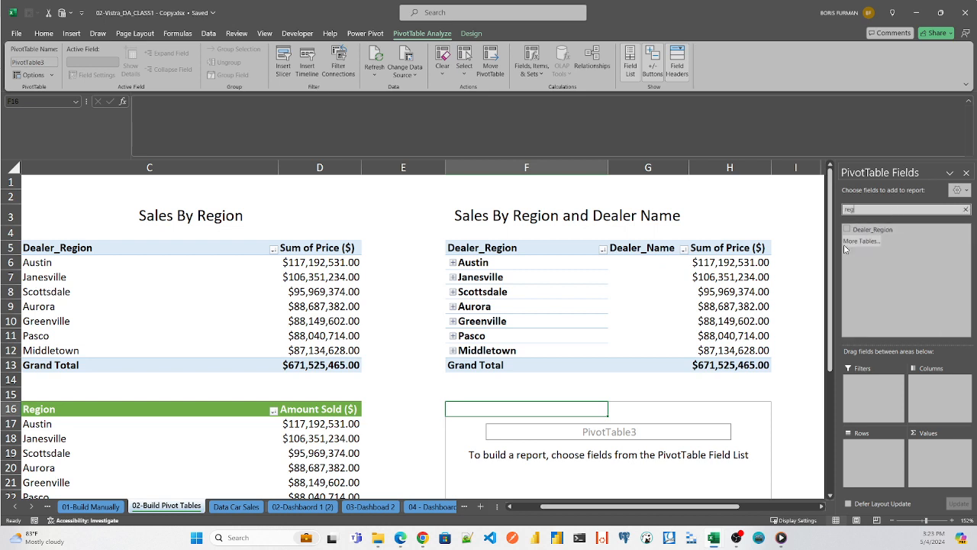
left_click_drag(869, 230, 879, 447)
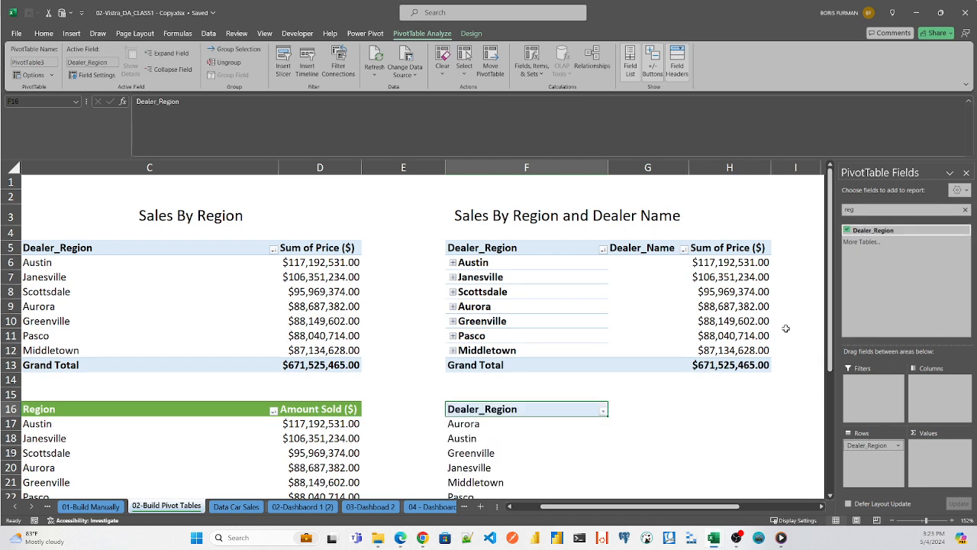
- Find the Dealer_Name field with the search term dea and add it to the PivotTable's rows beneath Dealer_Region
scroll(830, 235, "down", 2)
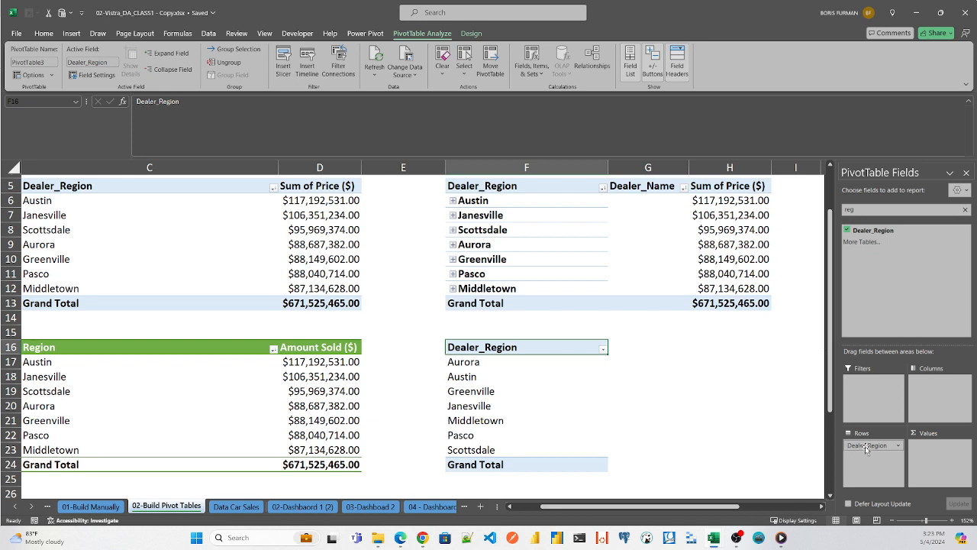
left_click_drag(867, 211, 776, 198)
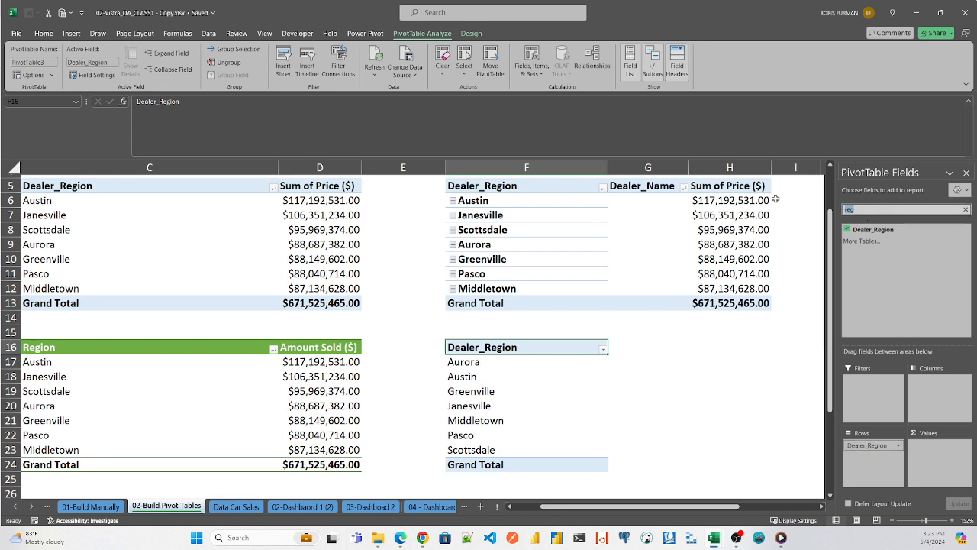
type("dea")
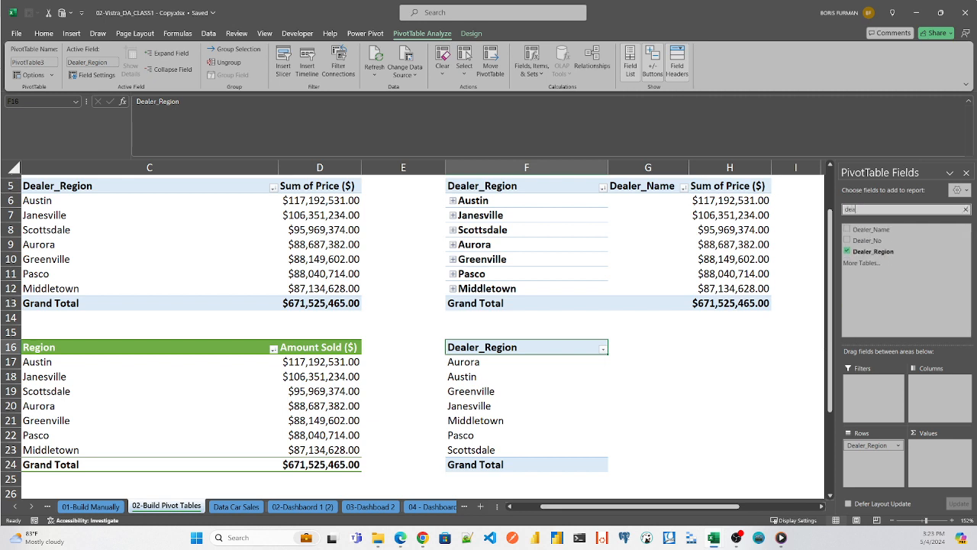
left_click_drag(867, 230, 867, 463)
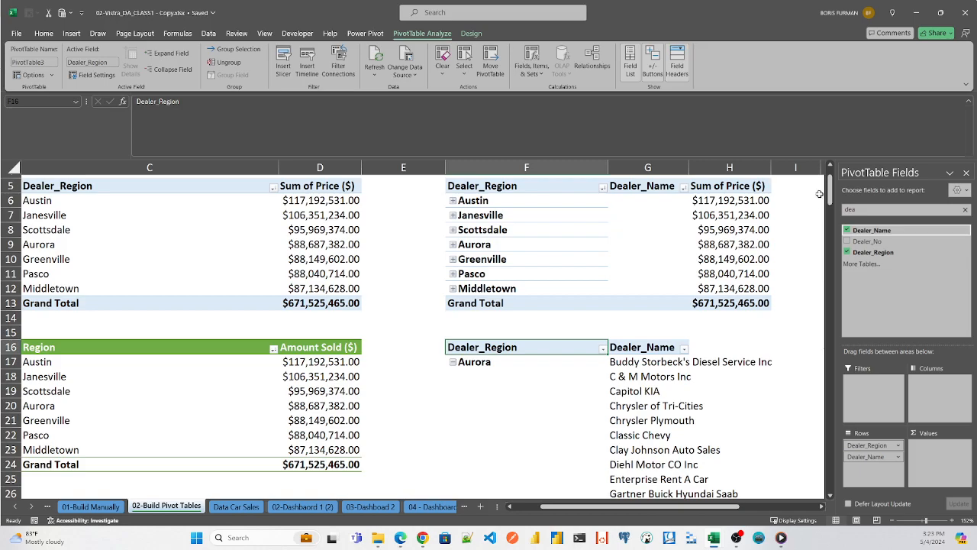
- Replace the field search with Price and add the Price ($) field to the values of the new PivotTable
mouse_move(830, 187)
left_mouse_down()
mouse_move(830, 304)
mouse_move(831, 190)
left_mouse_up()
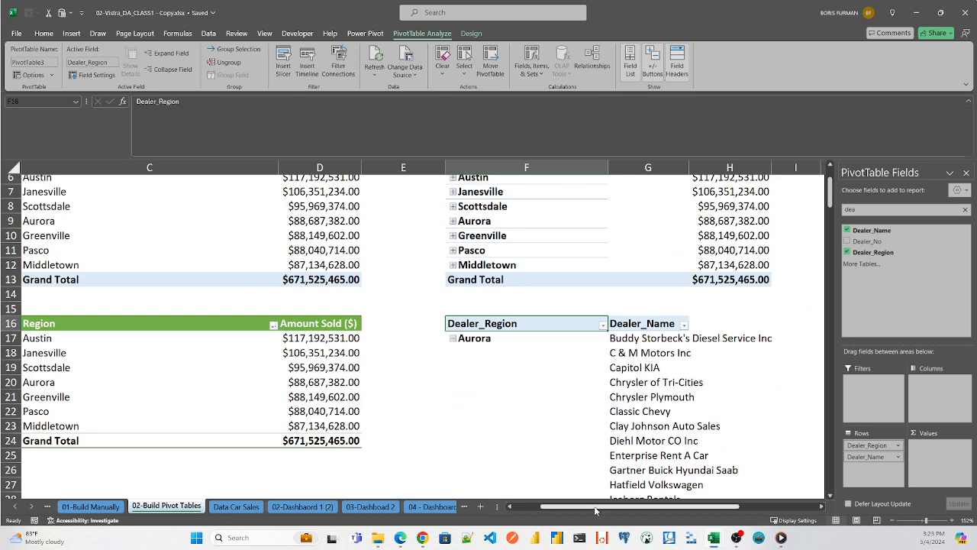
left_click_drag(596, 510, 655, 510)
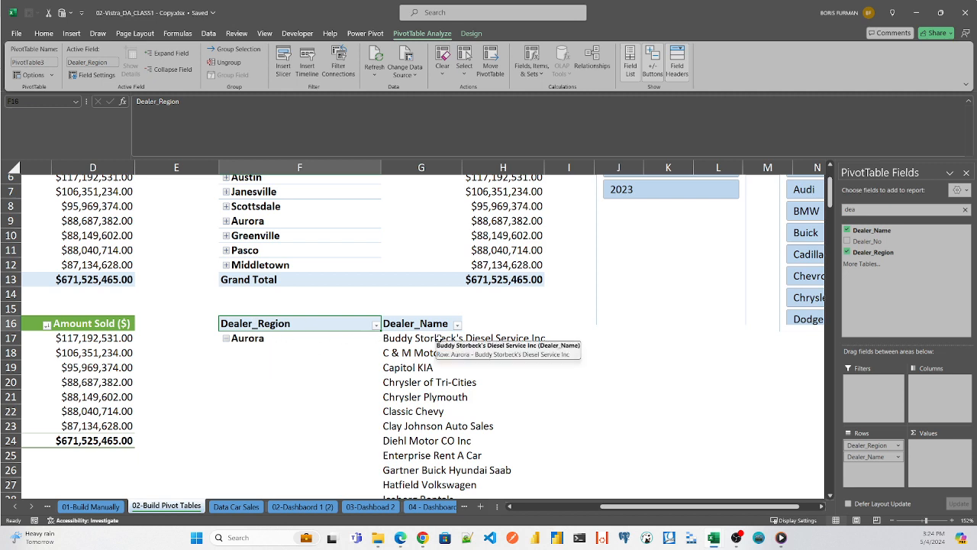
left_click(873, 208)
double_click(880, 208)
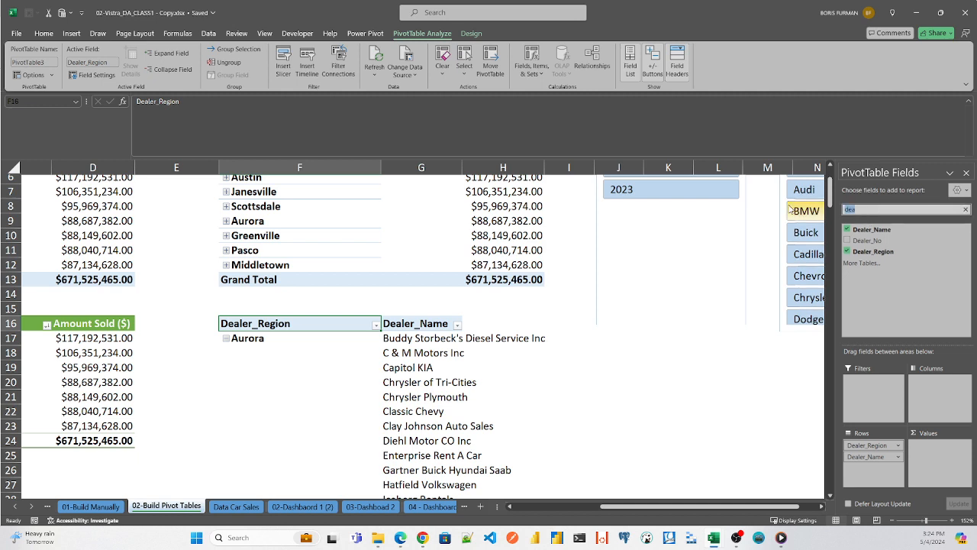
key("BackSpace")
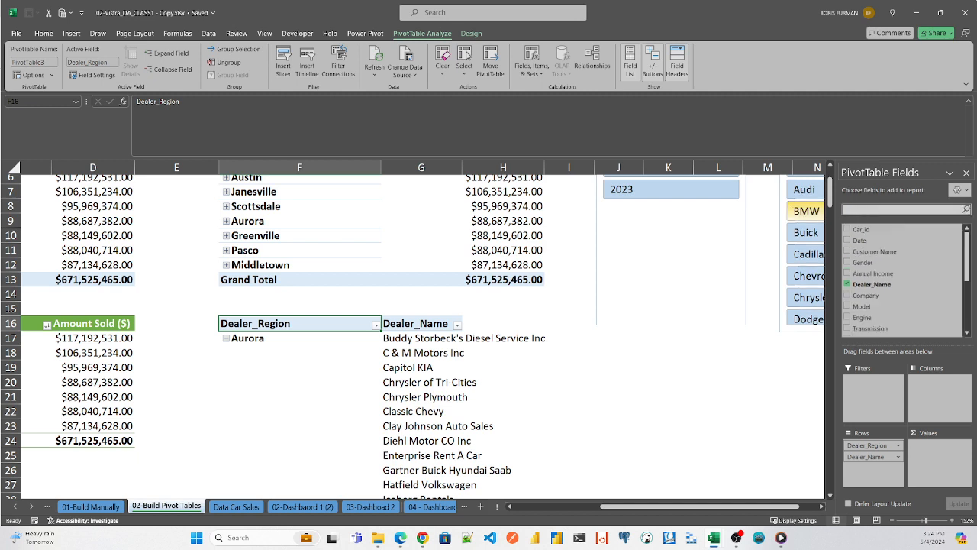
type("Price")
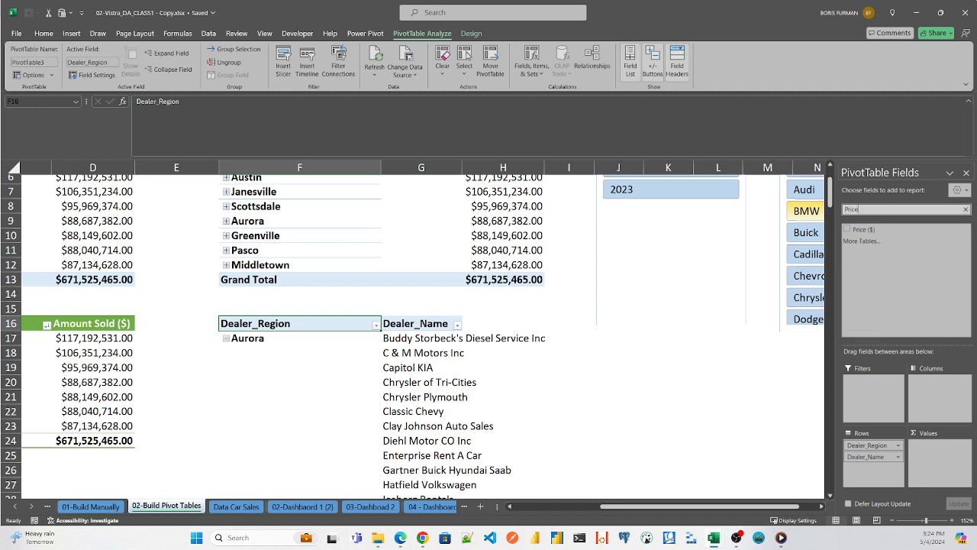
left_click_drag(861, 230, 947, 460)
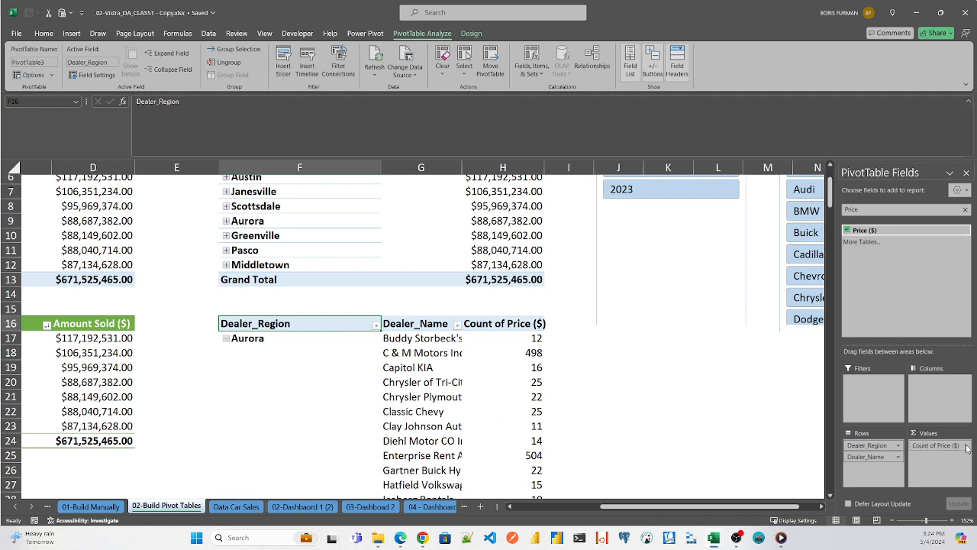
- Change the Price ($) value field of the new PivotTable to summarize by Sum
right_click(499, 324)
left_click(489, 326)
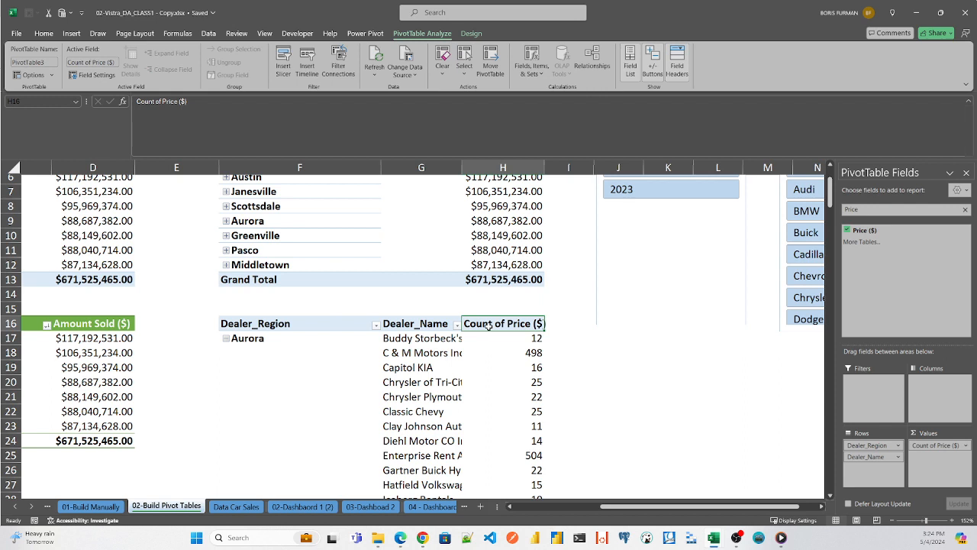
double_click(489, 323)
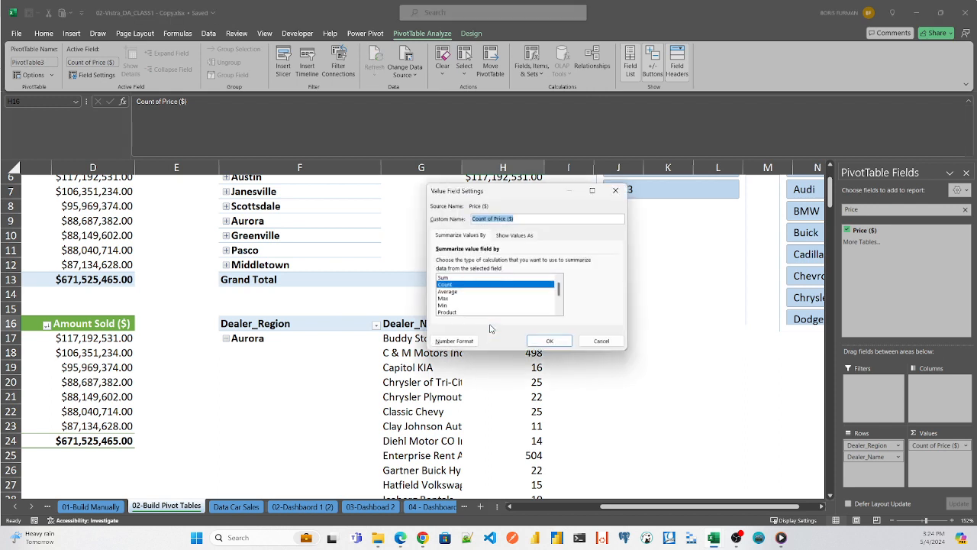
left_click(447, 278)
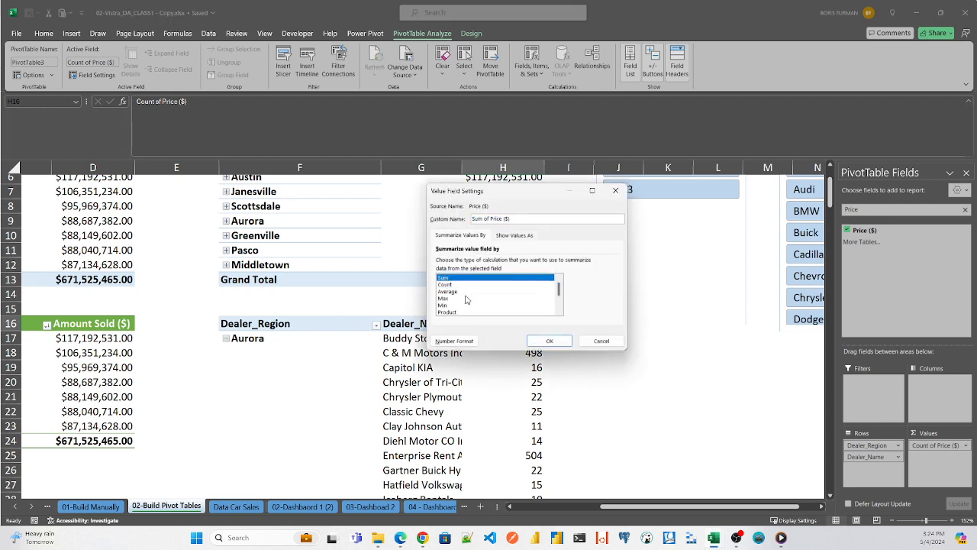
left_click(551, 341)
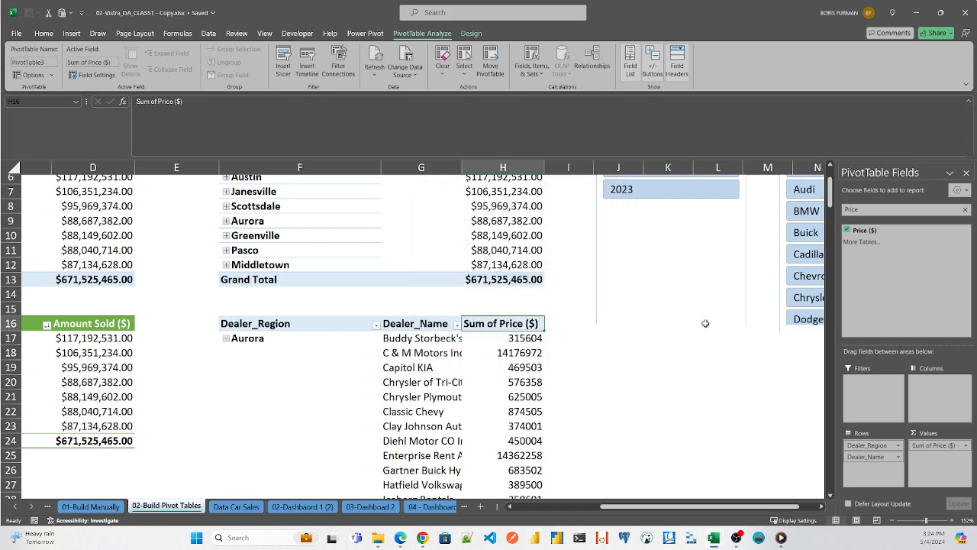
- Collapse Aurora and the entire Dealer_Region field in the new PivotTable
mouse_move(831, 191)
left_mouse_down()
mouse_move(835, 220)
mouse_move(835, 210)
left_mouse_up()
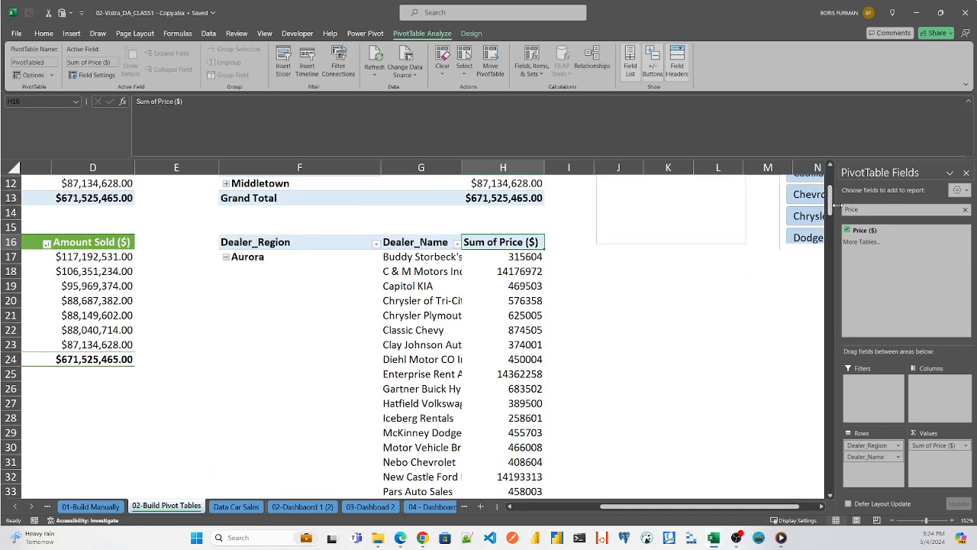
right_click(276, 257)
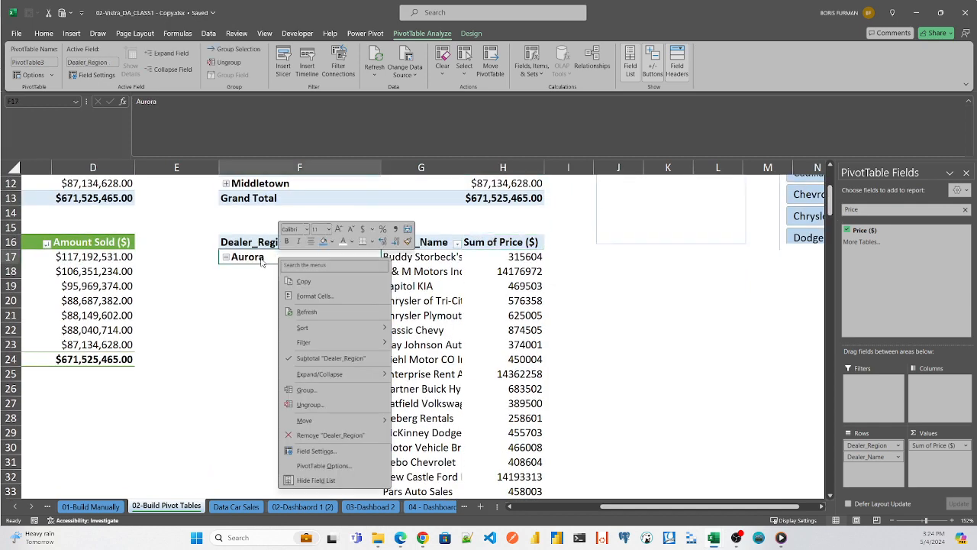
mouse_move(362, 375)
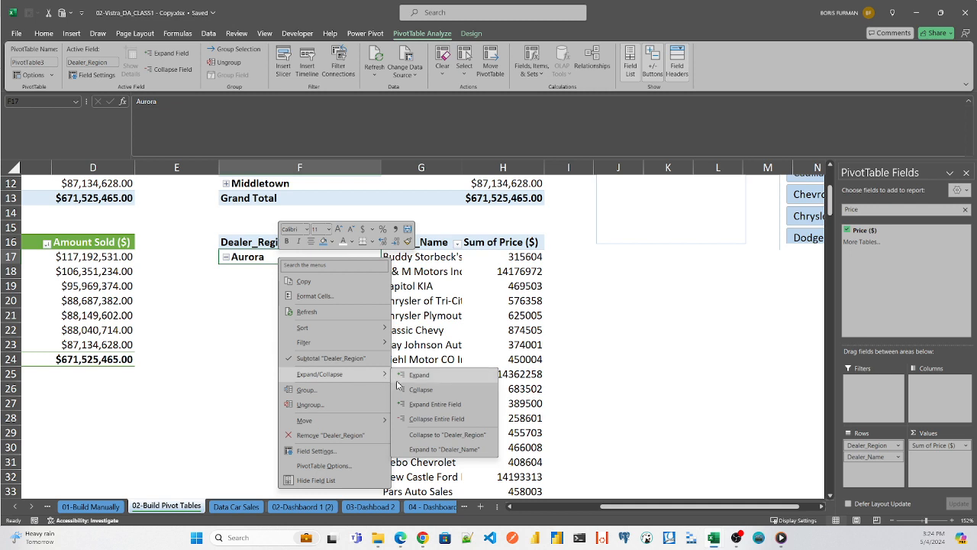
left_click(438, 393)
left_click(253, 244)
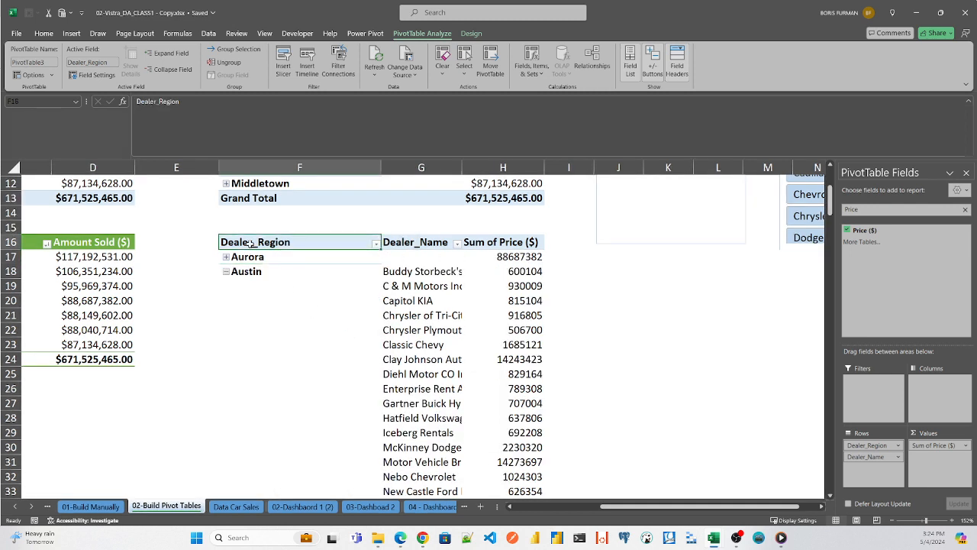
right_click(252, 245)
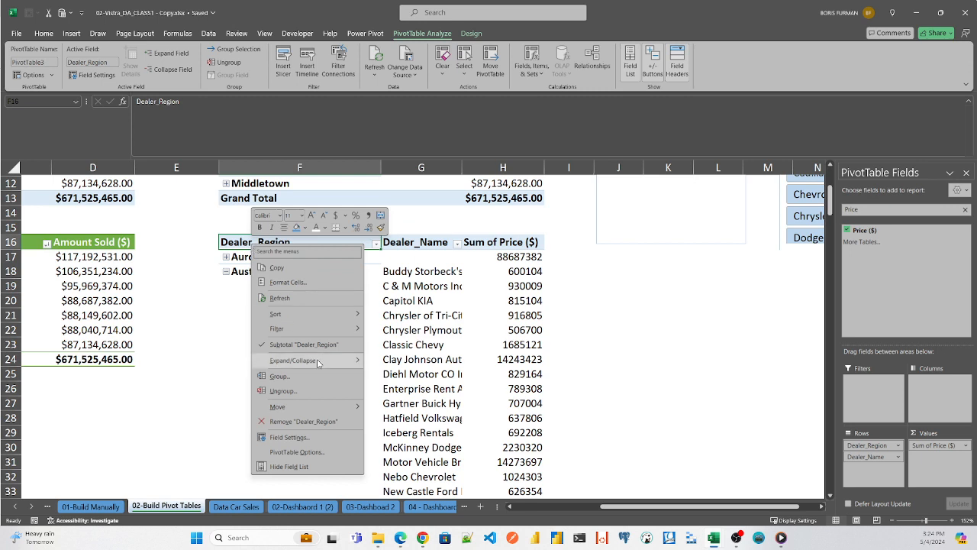
mouse_move(334, 363)
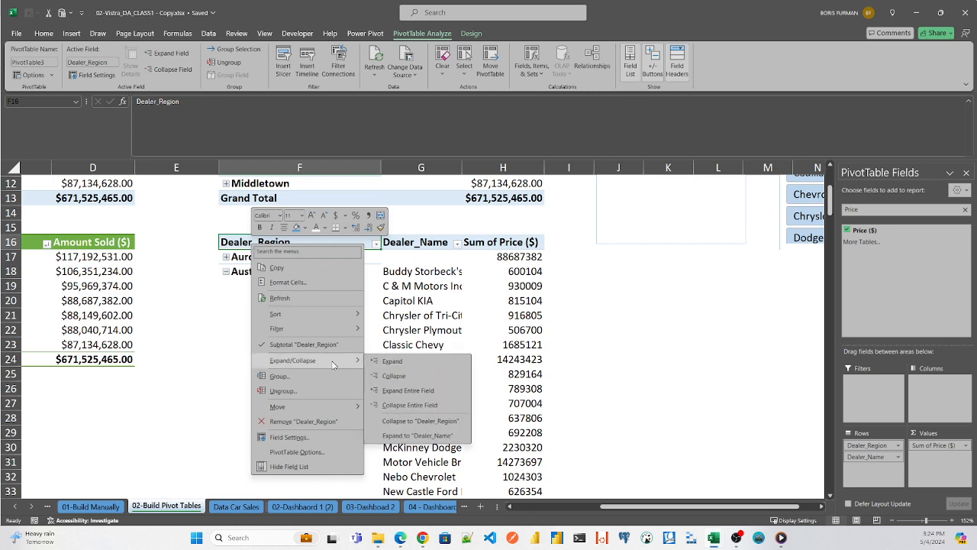
left_click(408, 406)
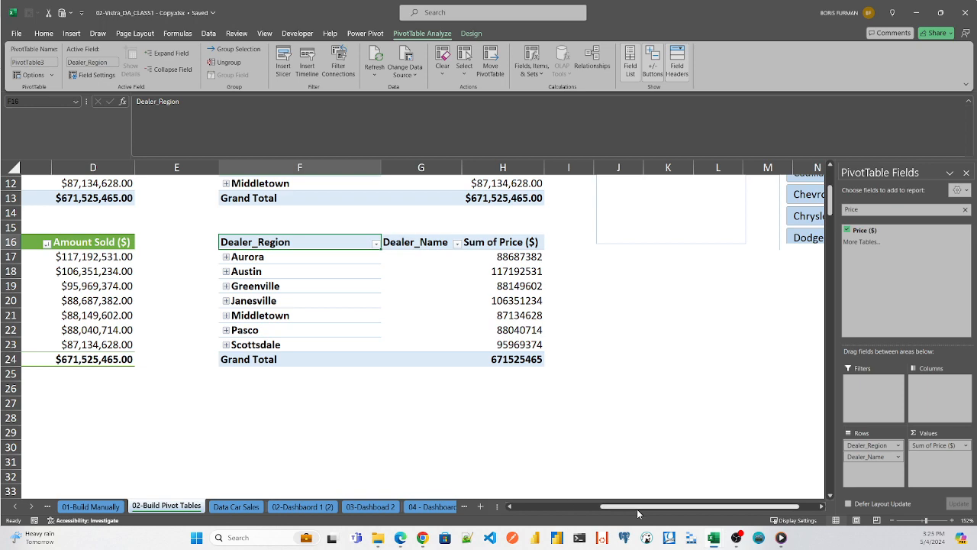
- Examine the dealer-level sales of Aurora in the new PivotTable by expanding and collapsing the region
left_click_drag(641, 506, 592, 485)
left_click(298, 258)
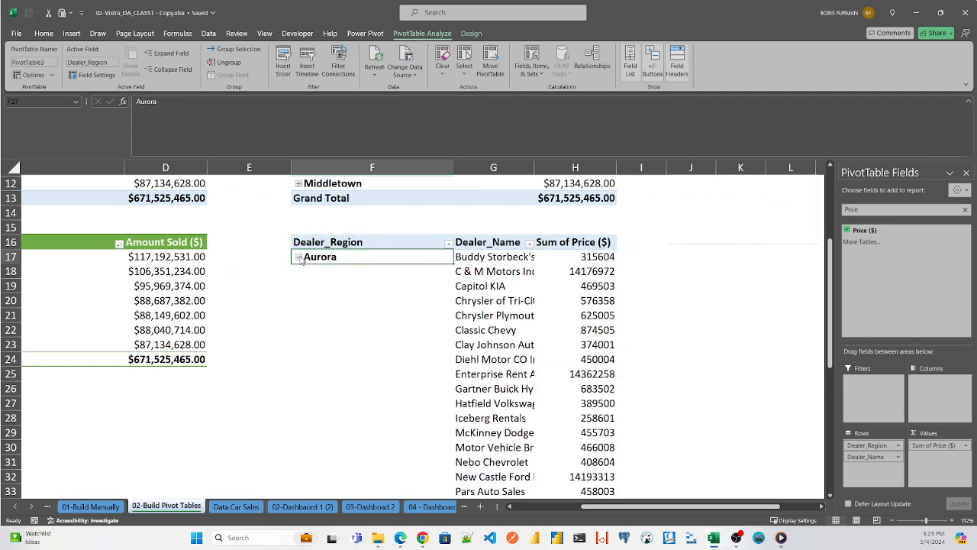
left_click(299, 258)
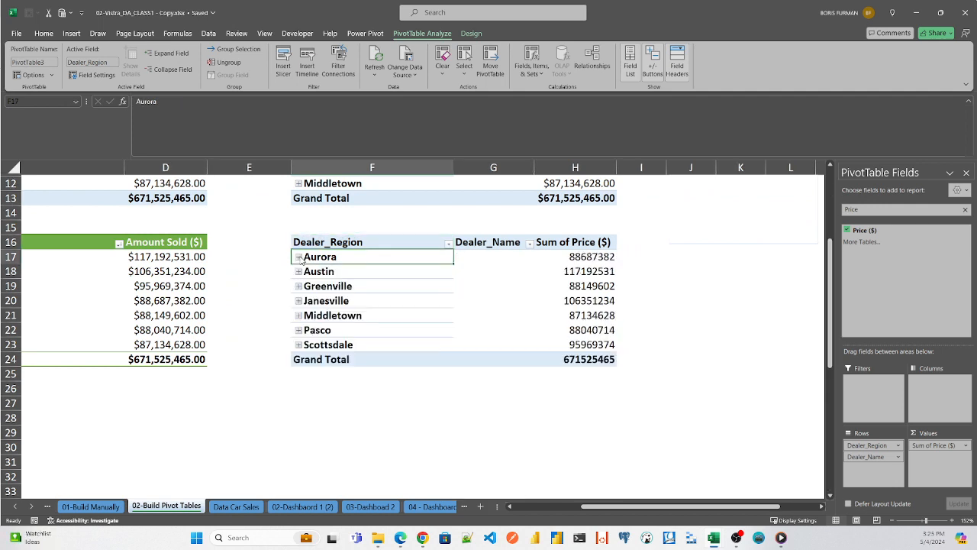
- Sort the regions in the new PivotTable by Sum of Price ($) from largest to smallest
right_click(586, 248)
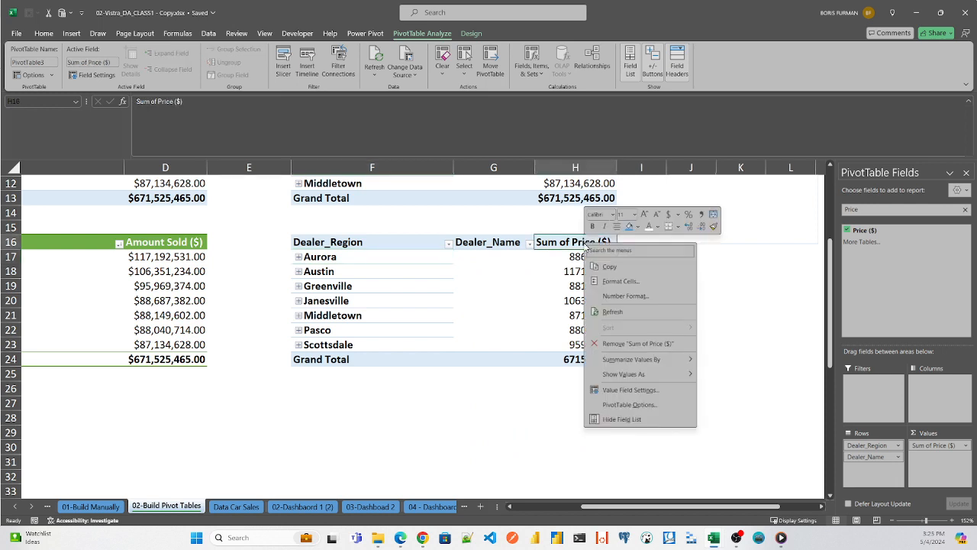
left_click(578, 259)
right_click(579, 264)
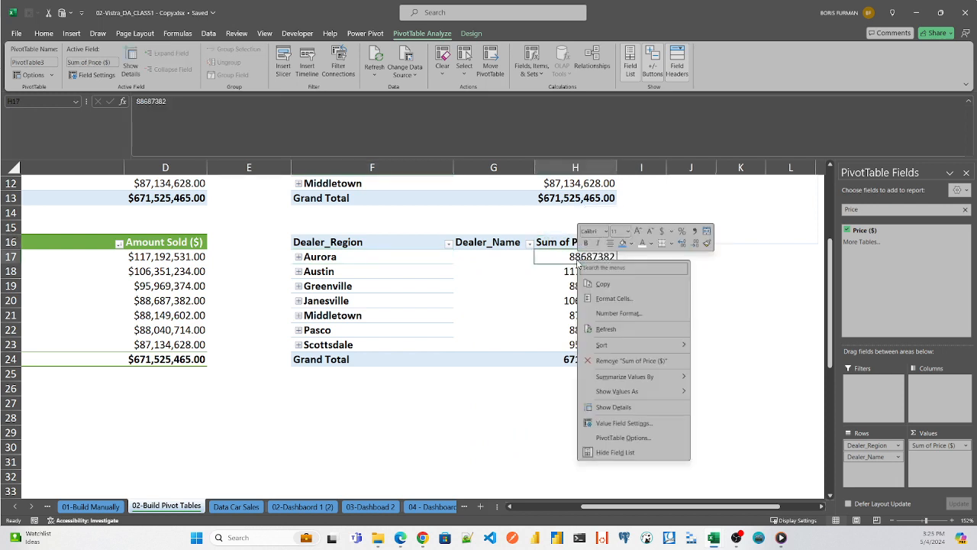
mouse_move(620, 347)
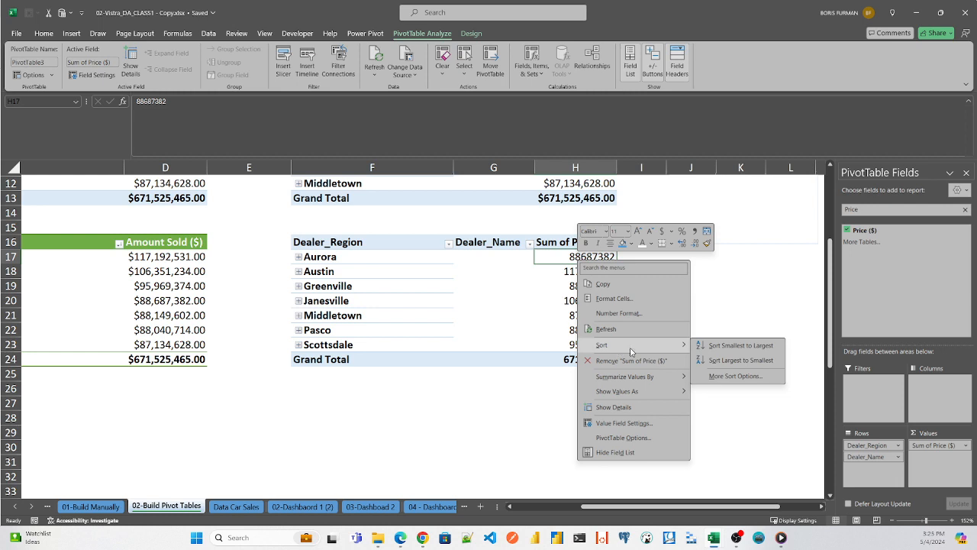
left_click(731, 362)
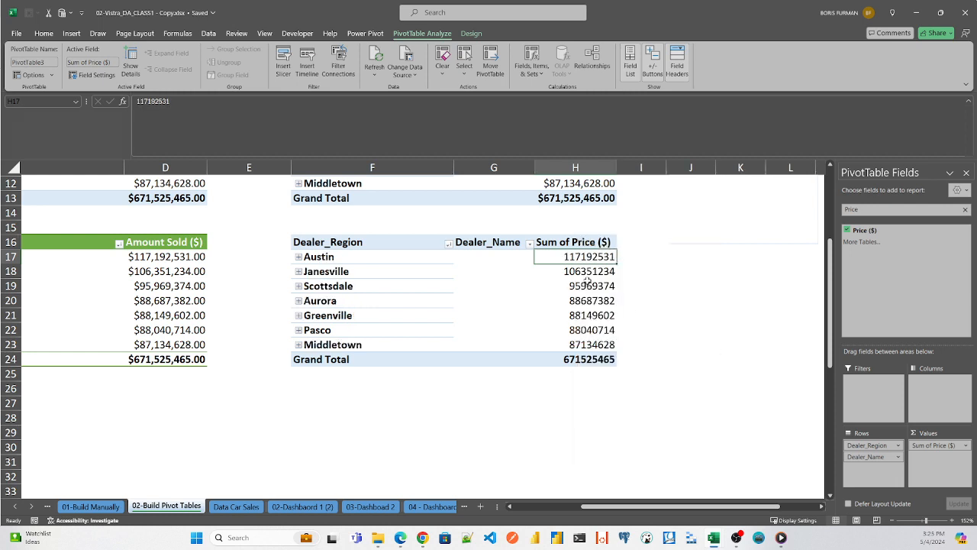
- Expand Austin, sort its dealer names by Sum of Price ($) from largest to smallest, and collapse it again
left_click(299, 257)
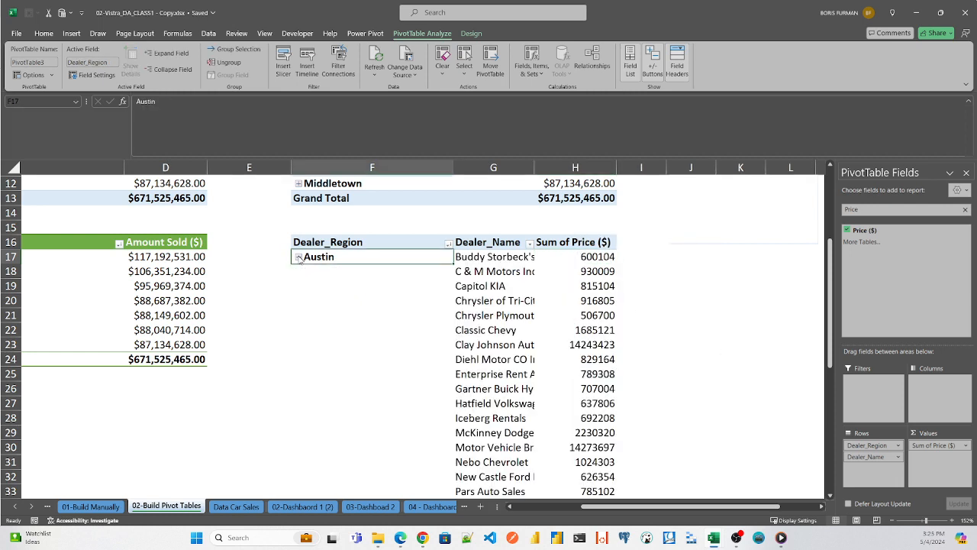
right_click(598, 258)
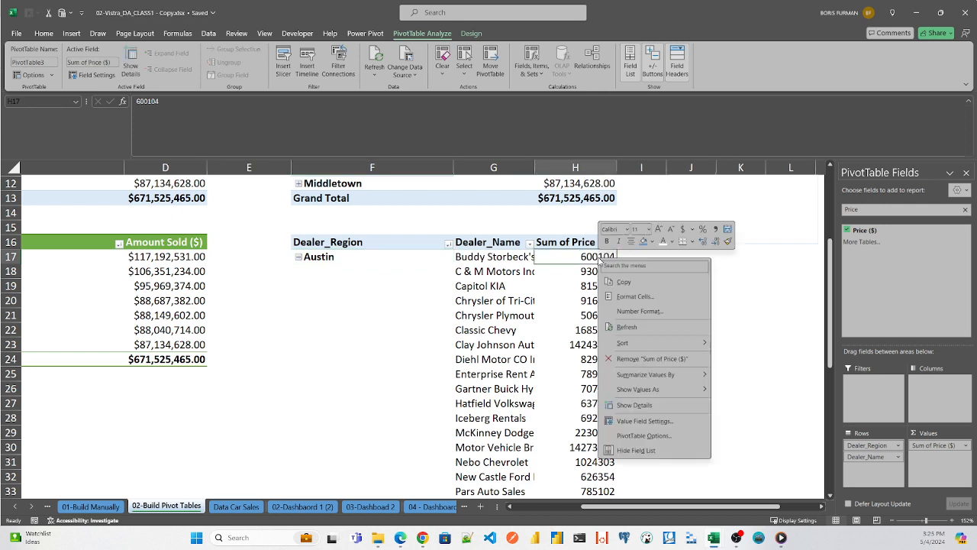
mouse_move(672, 345)
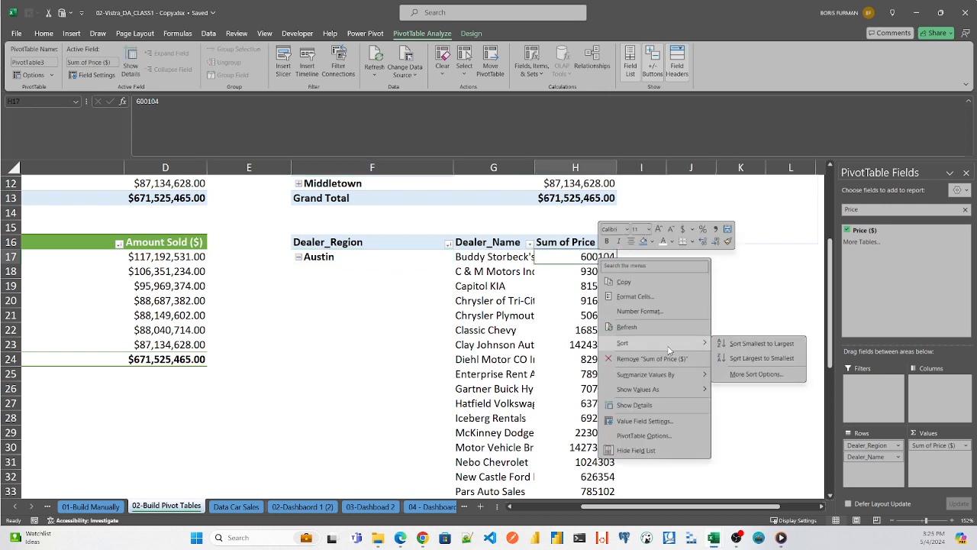
left_click(759, 358)
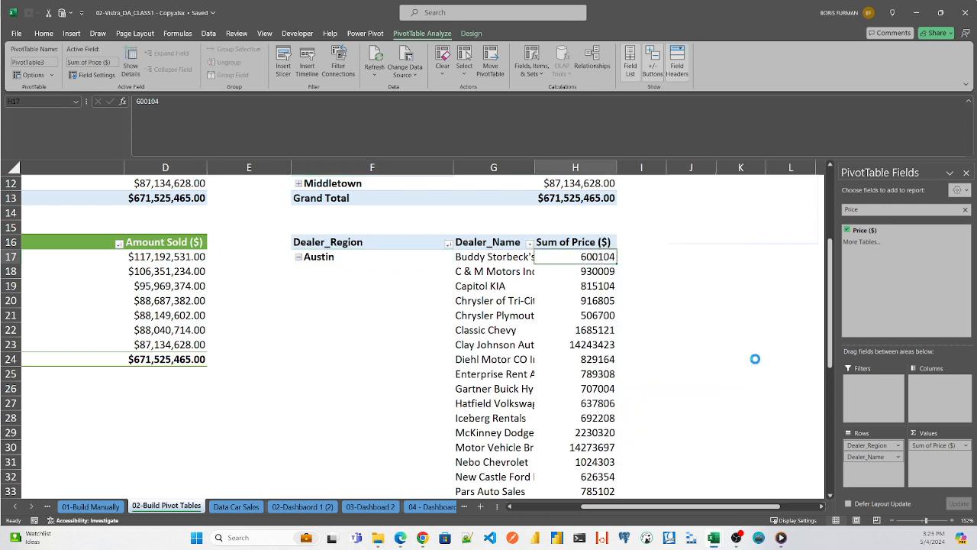
left_click(299, 257)
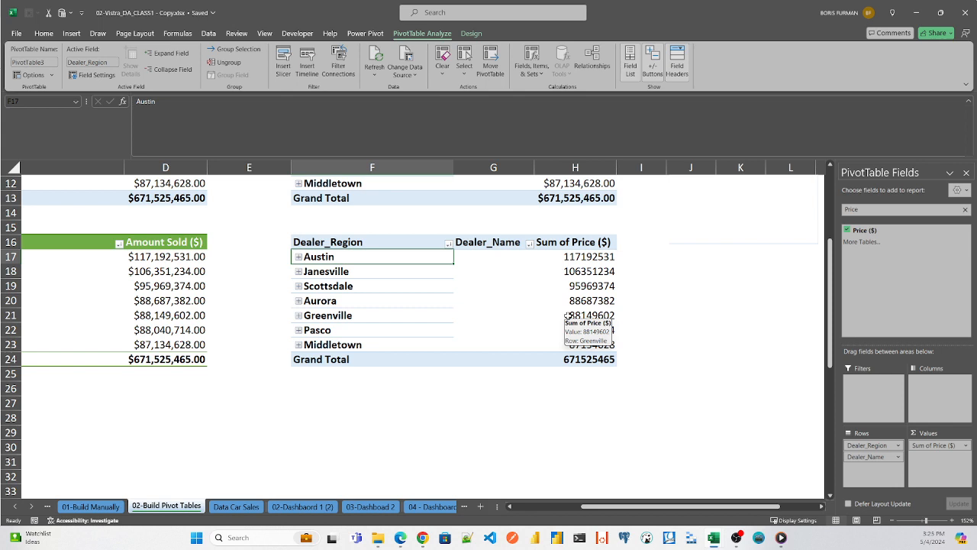
- Format the new PivotTable's Sum of Price ($) values as Currency with the $ symbol and 2 decimal places
right_click(575, 258)
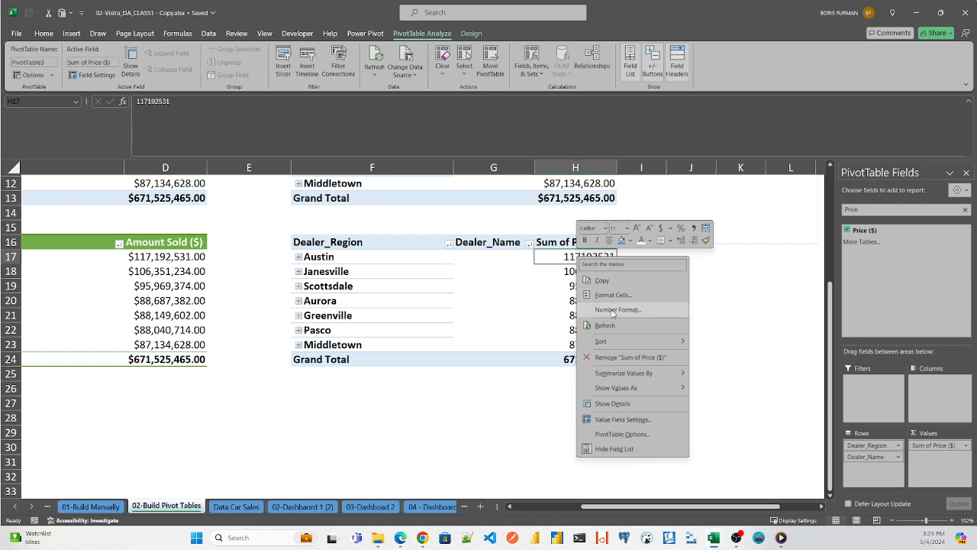
left_click(612, 310)
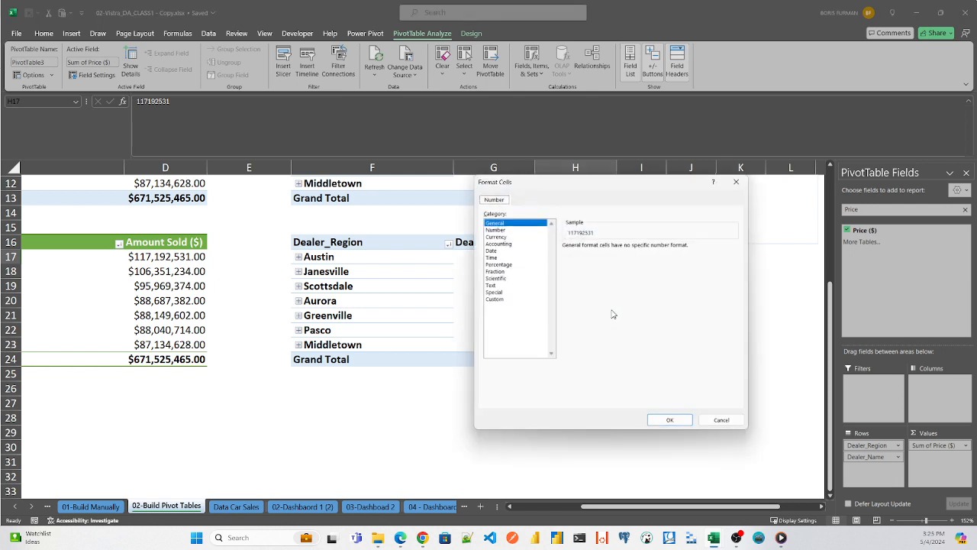
left_click(496, 238)
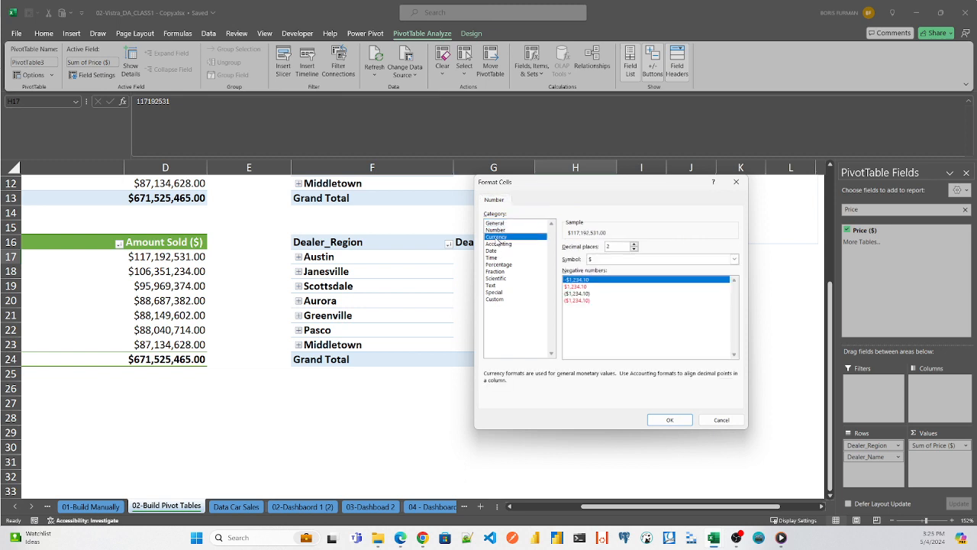
left_click(671, 420)
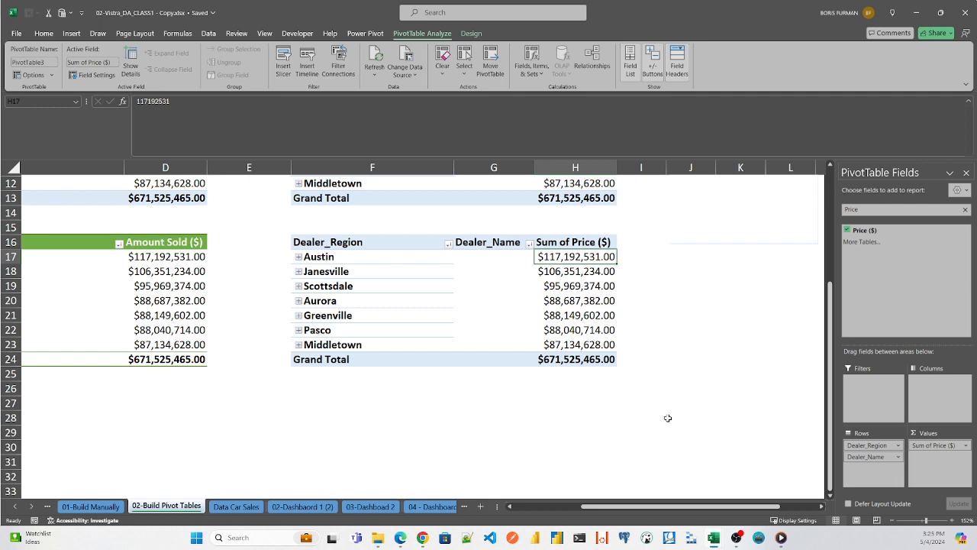
- Examine Austin's dealers and their sales amounts by expanding and collapsing the region in the new PivotTable
left_click(299, 257)
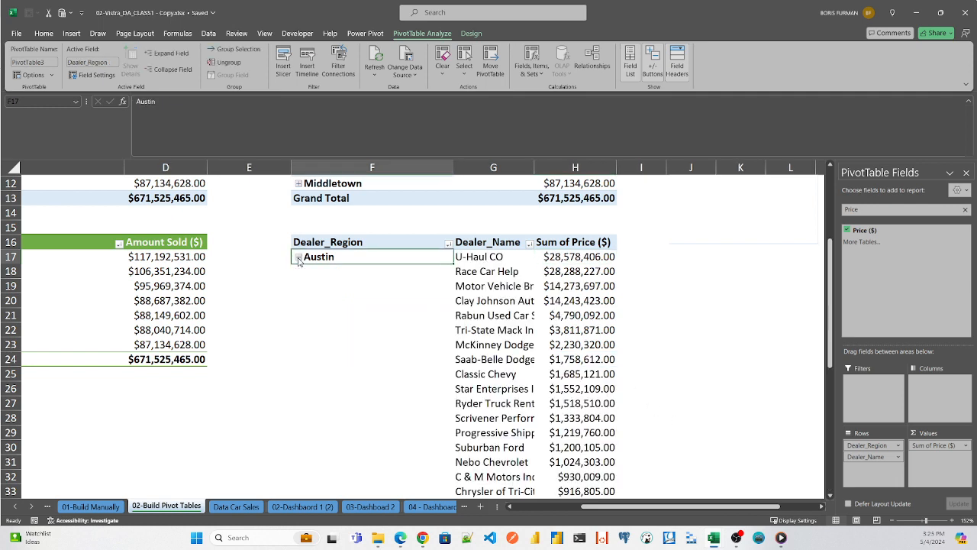
left_click(299, 258)
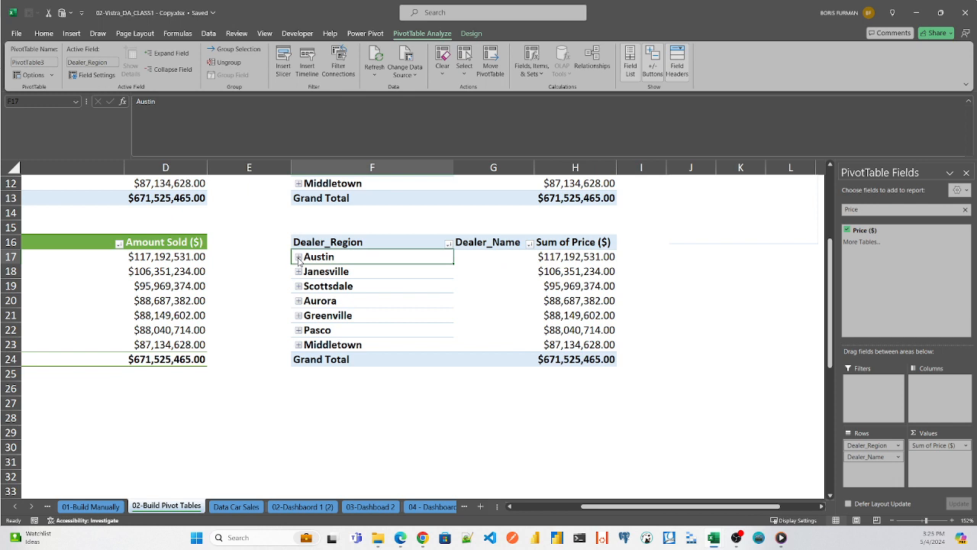
left_click(298, 257)
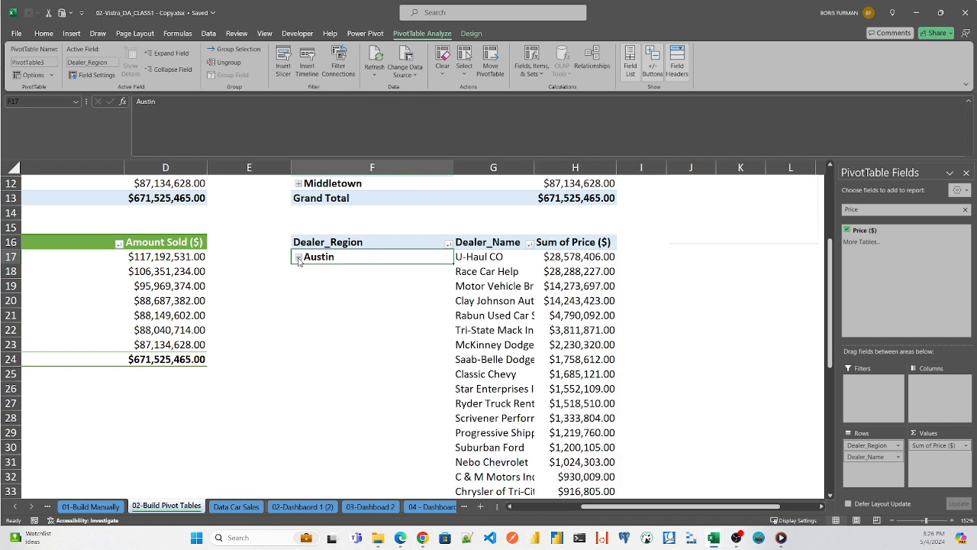
left_click(299, 257)
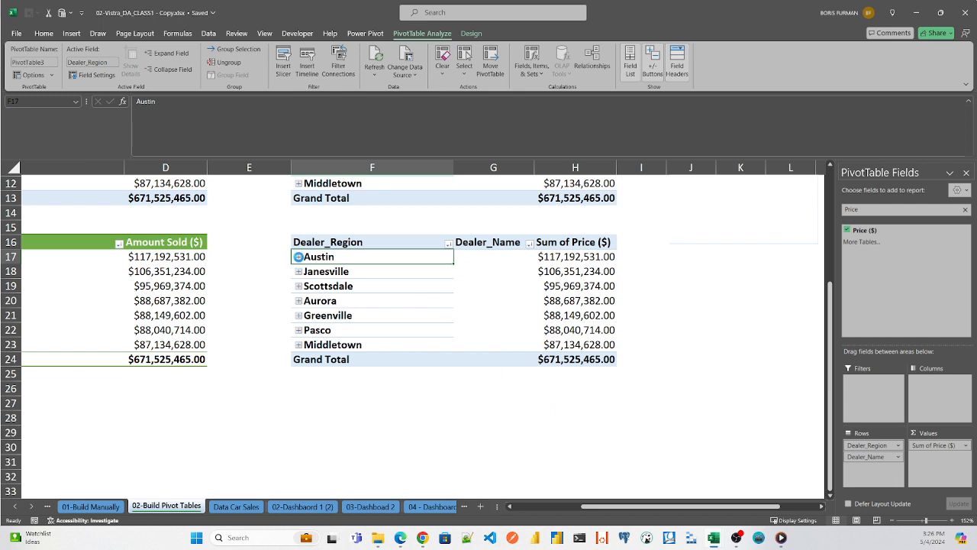
left_click(299, 257)
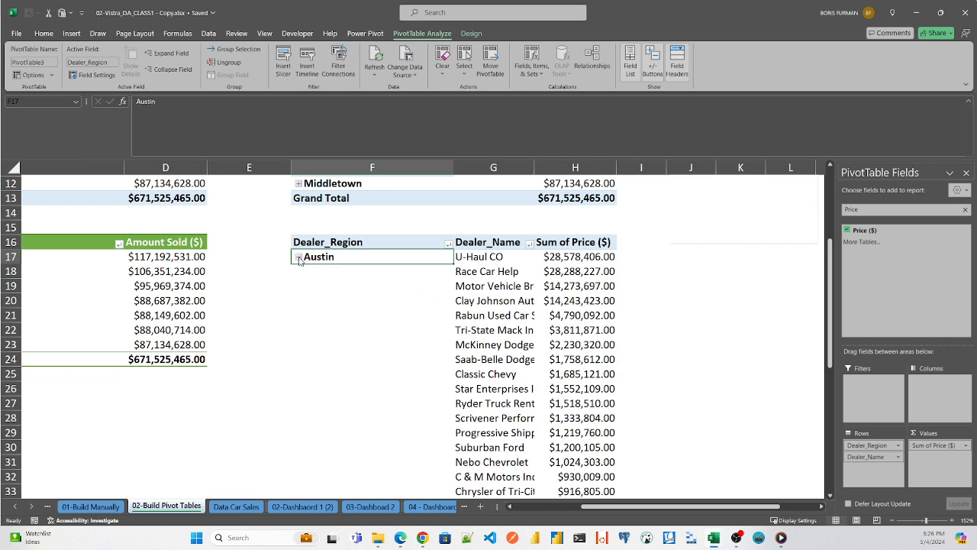
left_click(497, 256)
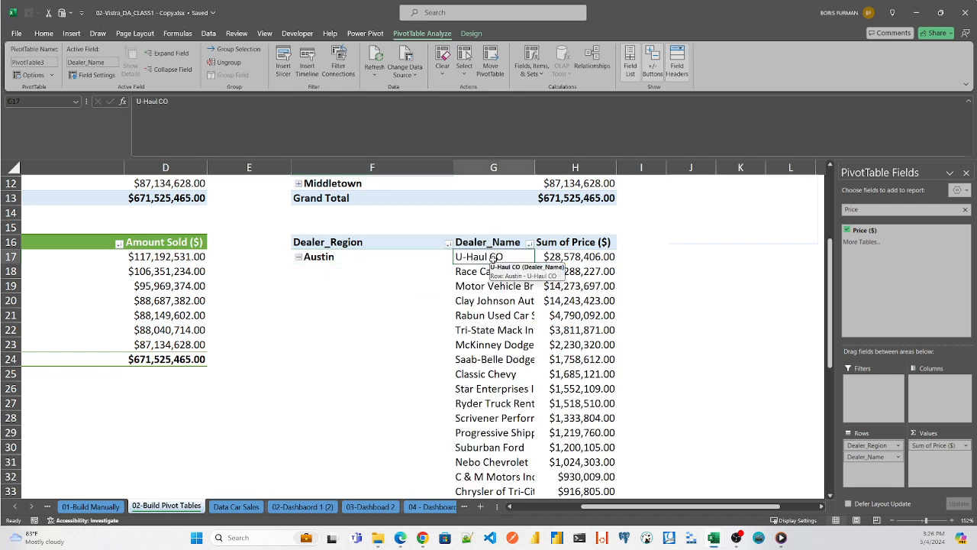
left_click(592, 258)
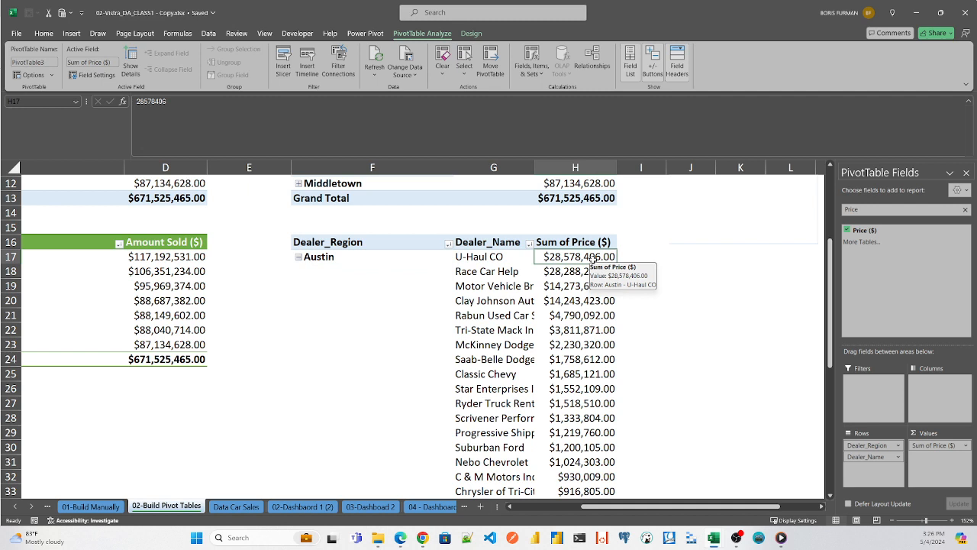
left_click(486, 286)
left_click(483, 271)
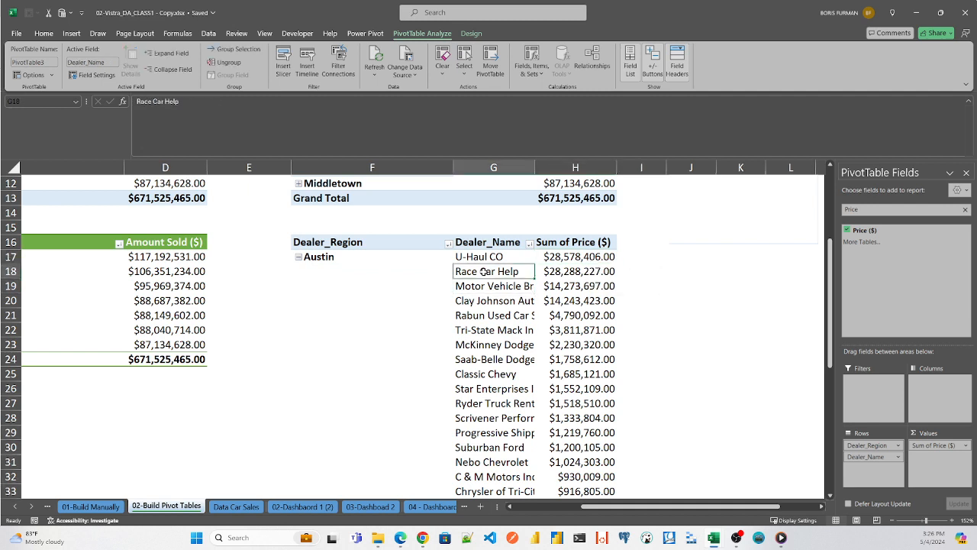
left_click(585, 274)
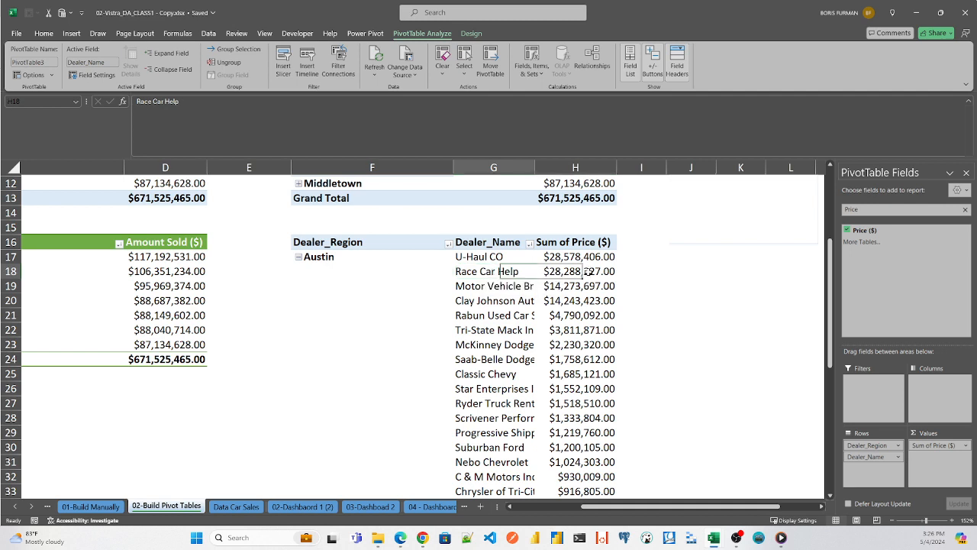
left_click(481, 316)
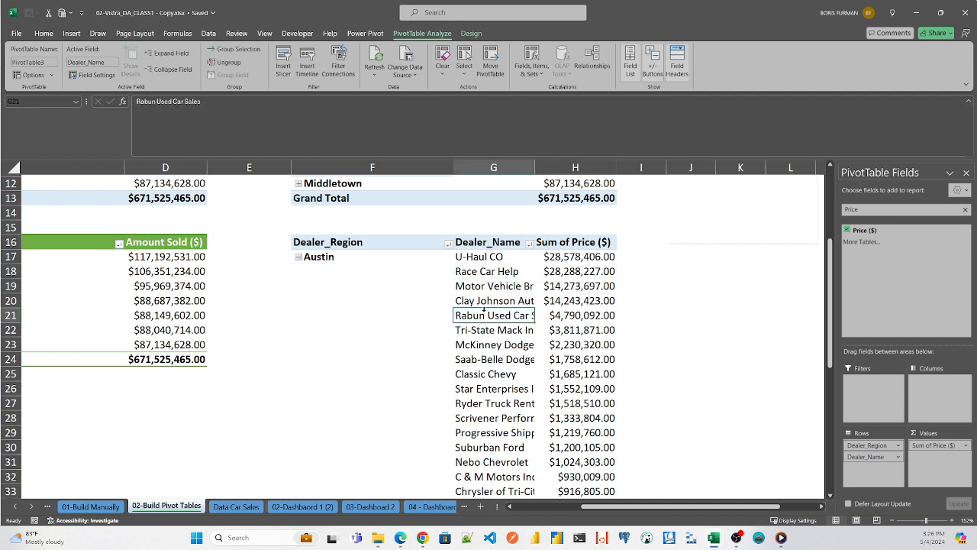
left_click(298, 257)
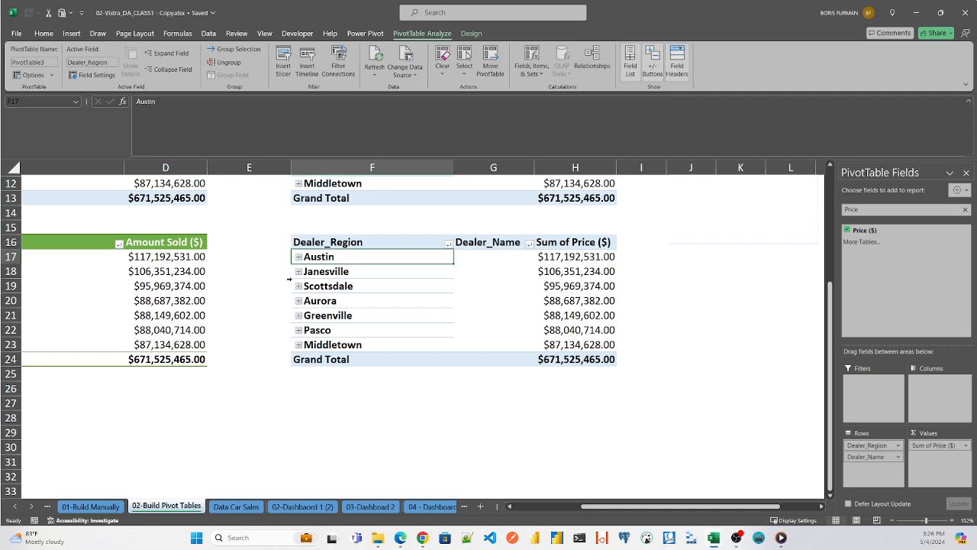
left_click(299, 256)
left_click(298, 257)
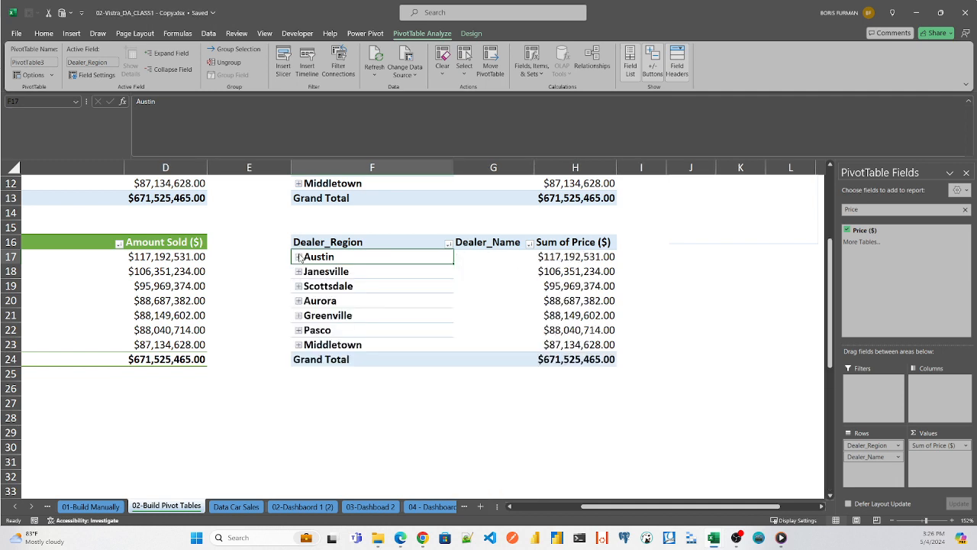
- Expand Janesville, widen the Dealer_Name column to fit more of the dealer names, and collapse the region again
left_click(298, 272)
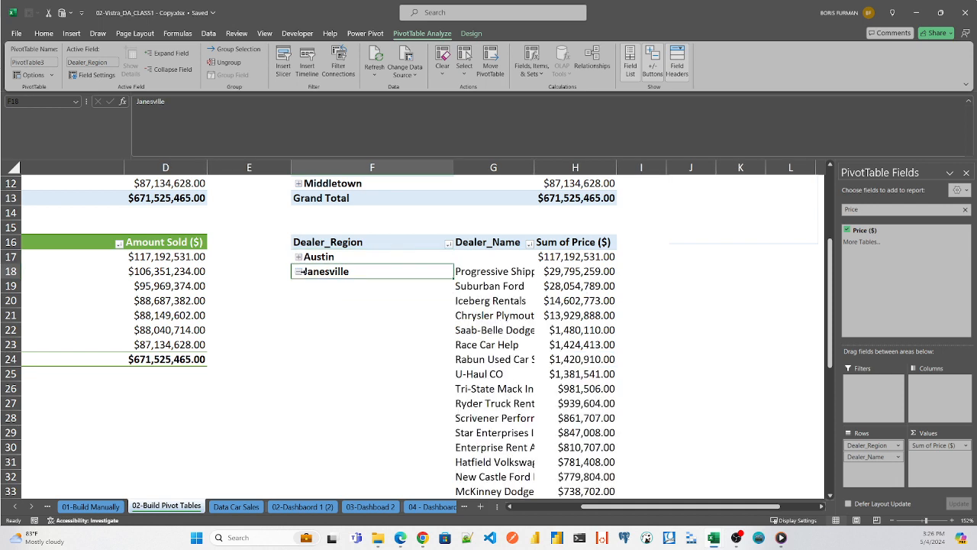
left_click_drag(534, 167, 556, 169)
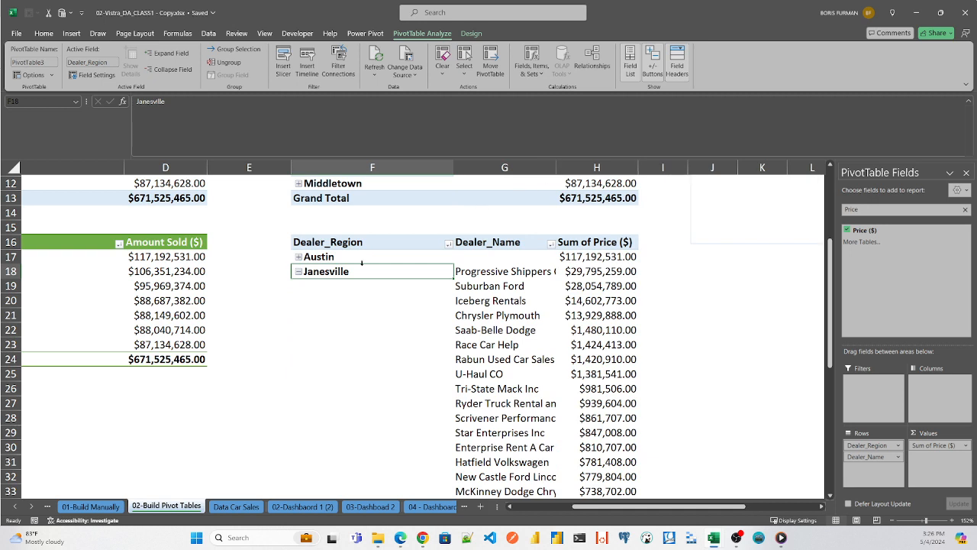
left_click(299, 272)
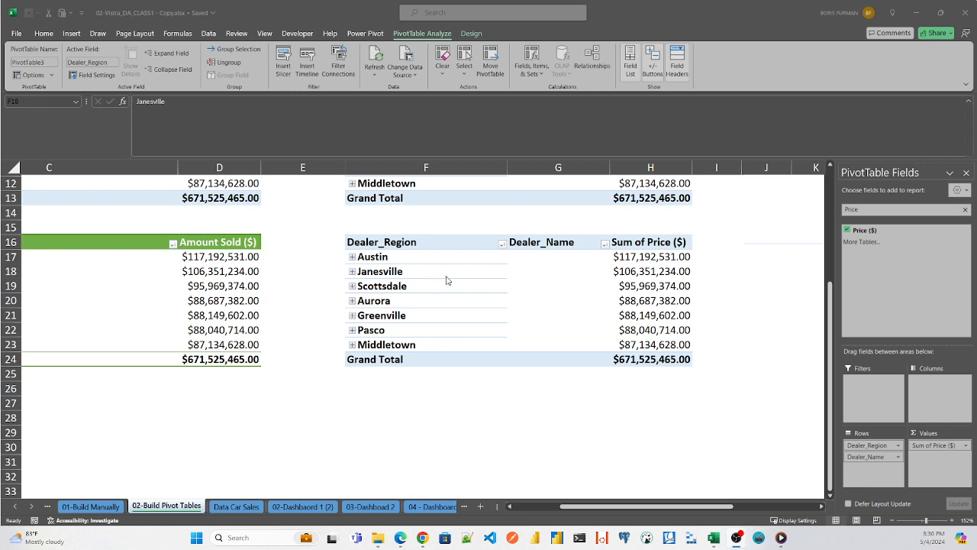
- Apply a green PivotTable style with a solid green header and light green region cells to the new PivotTable
left_click(402, 240)
left_click(403, 241)
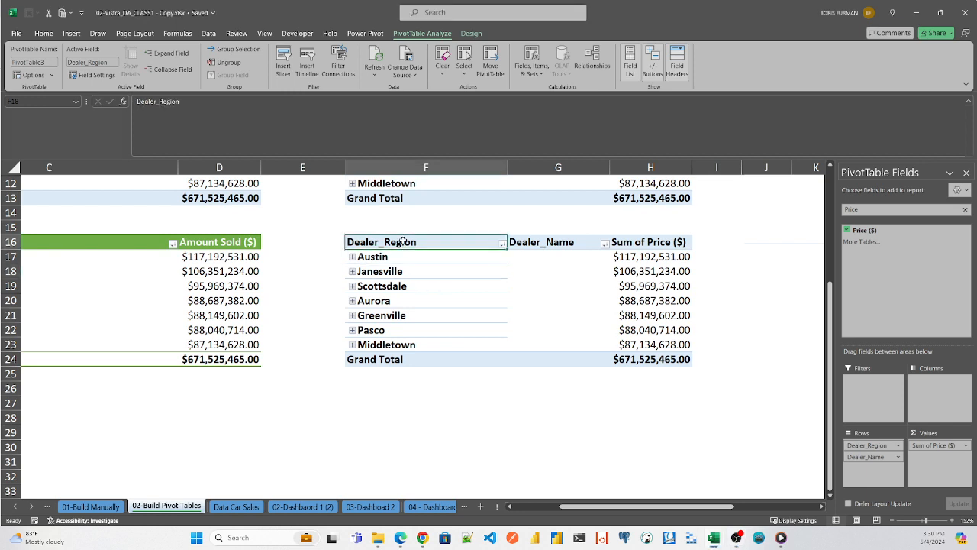
left_click(471, 34)
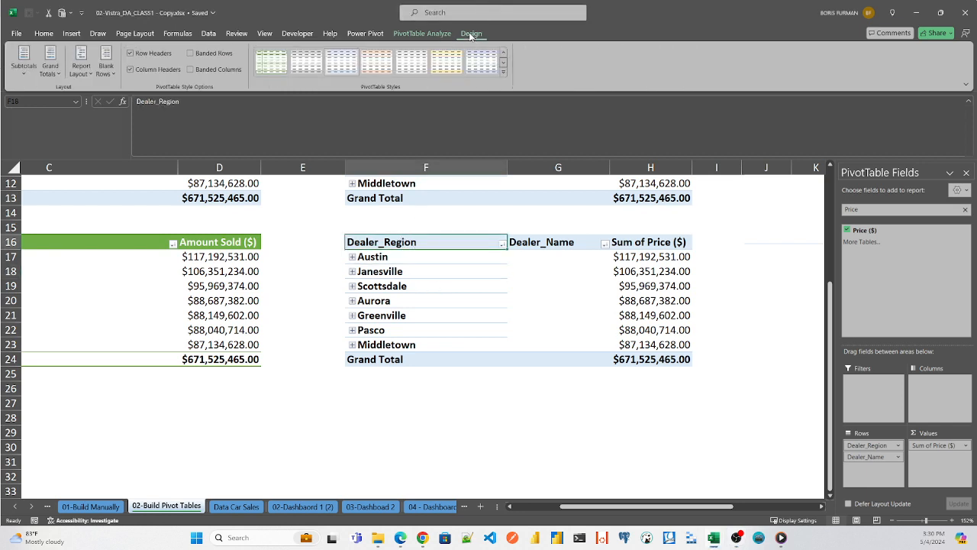
left_click(504, 68)
left_click(485, 264)
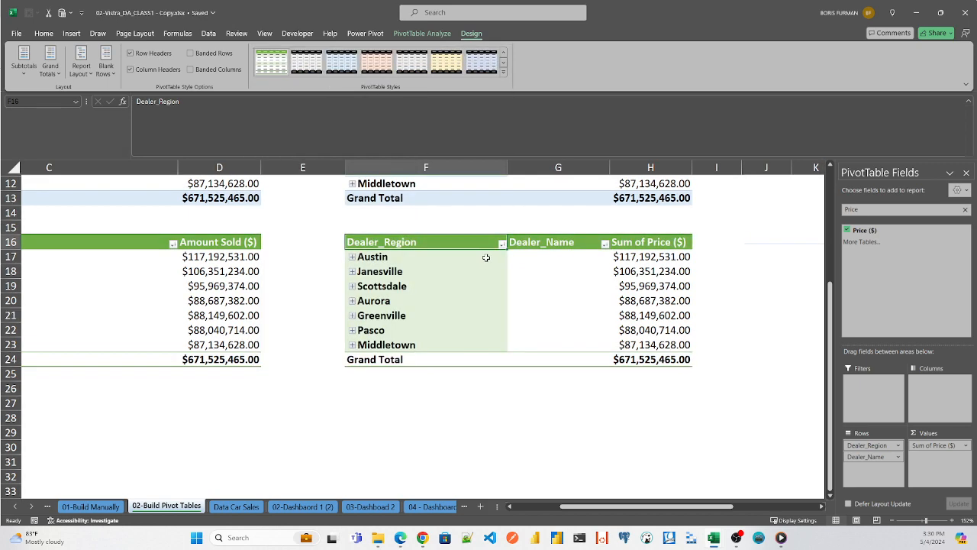
left_click(739, 288)
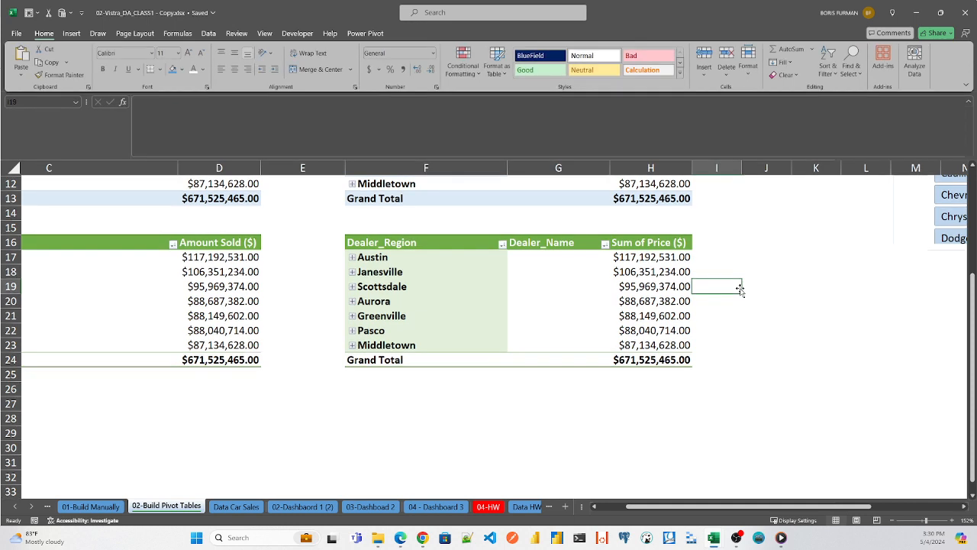
- Clear the Price field search and add Gender as a report filter to the green region and dealer PivotTable
left_click(459, 242)
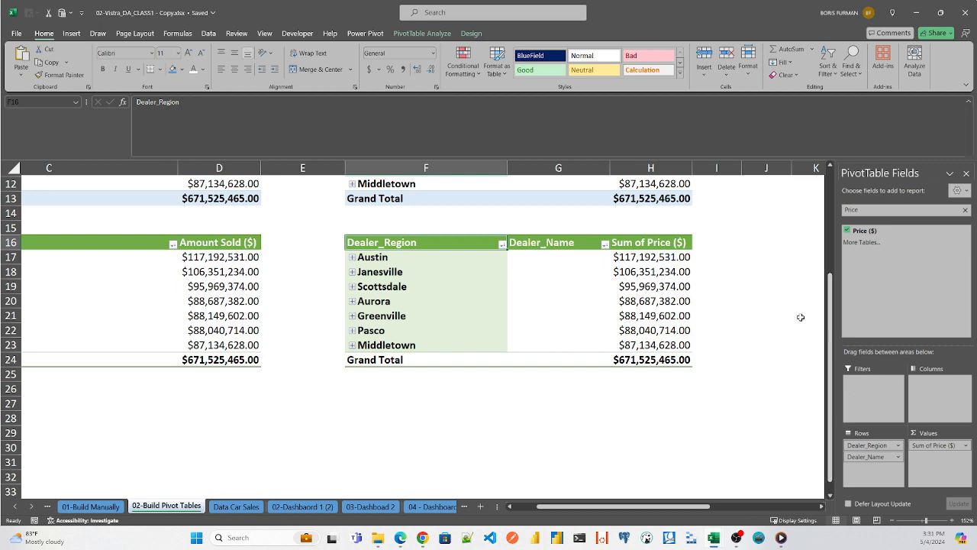
left_click_drag(830, 310, 846, 238)
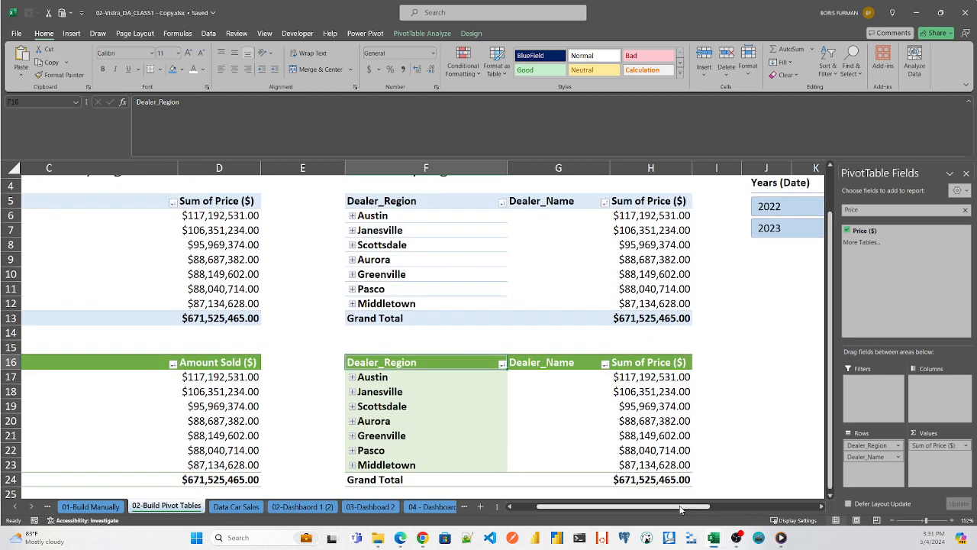
mouse_move(684, 510)
left_mouse_down()
mouse_move(769, 513)
mouse_move(672, 513)
left_mouse_up()
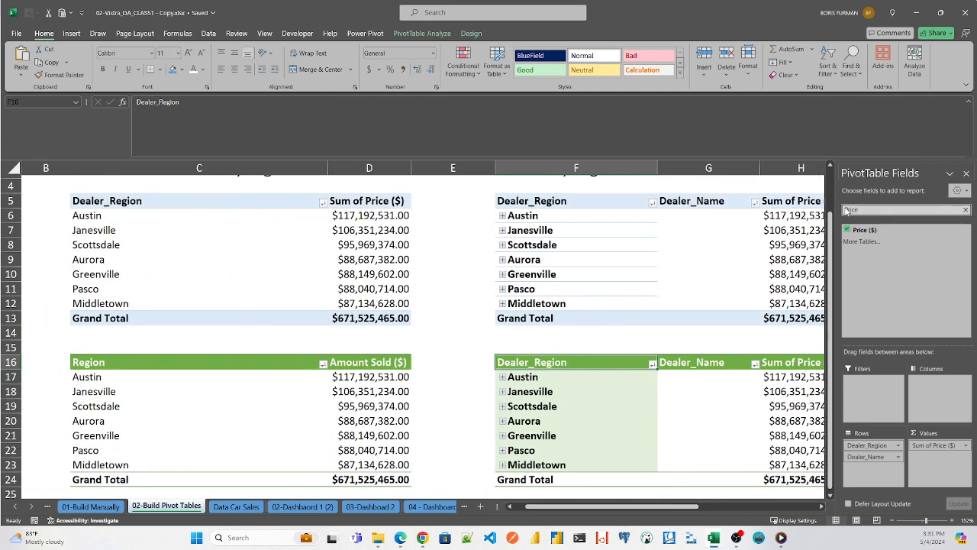
left_click_drag(867, 210, 759, 200)
key("BackSpace")
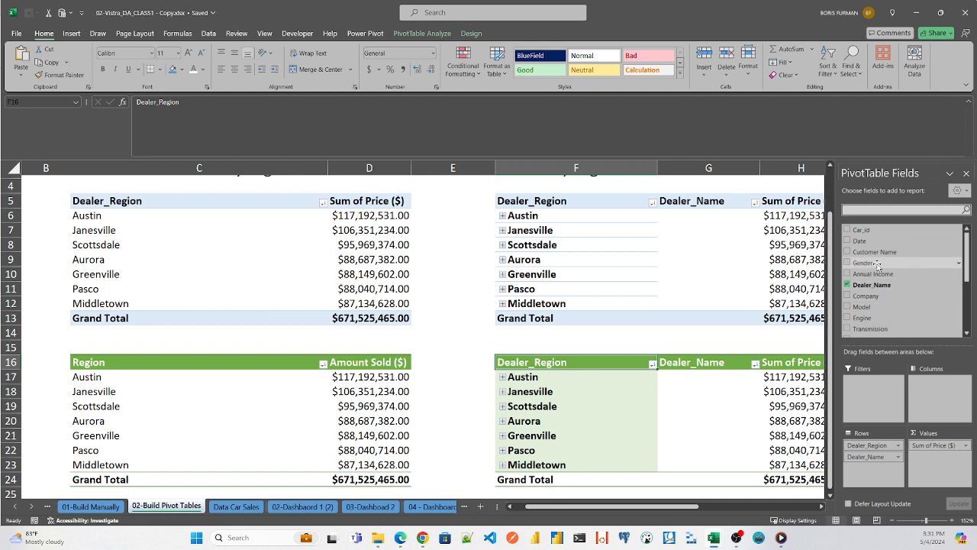
left_click_drag(878, 263, 871, 382)
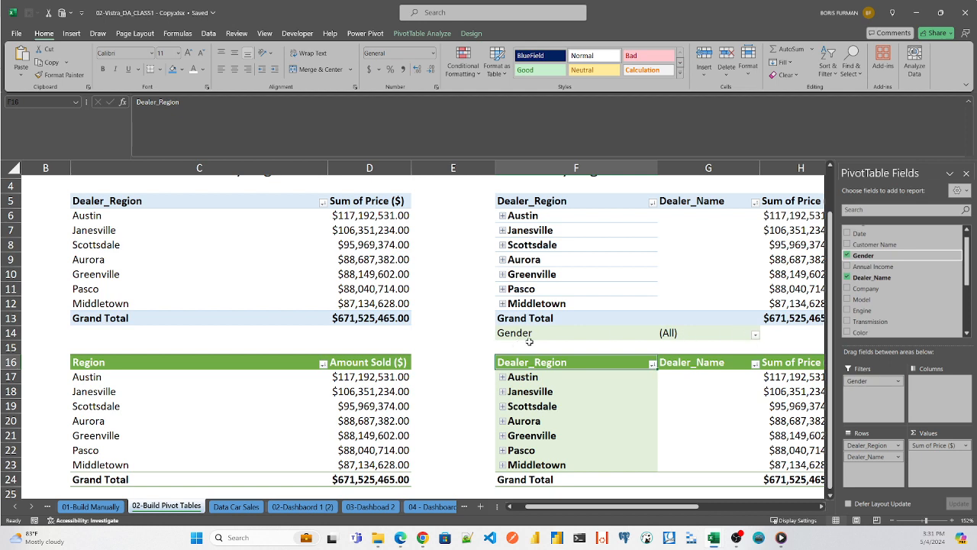
- Insert a blank row at row 14 to separate the Gender filter from the PivotTable above it
left_click(12, 333)
right_click(12, 333)
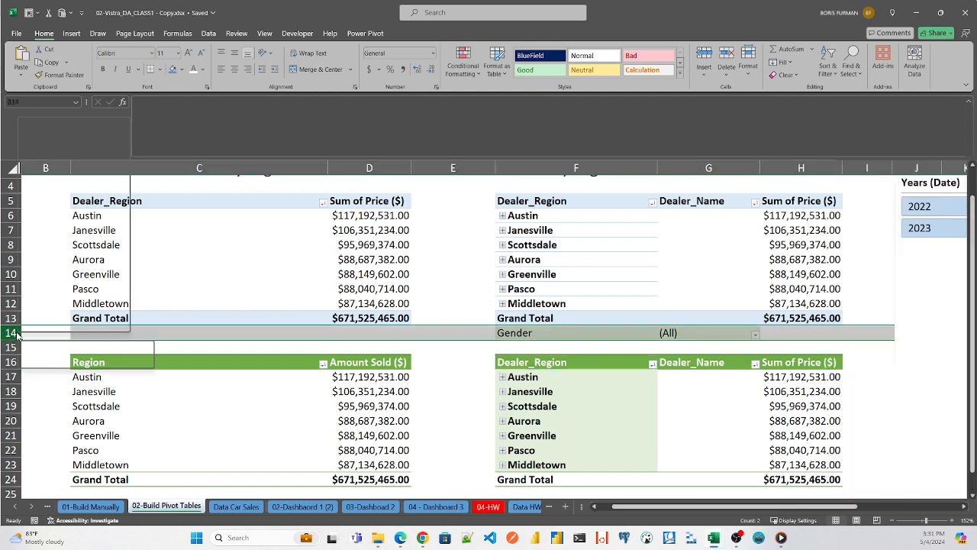
left_click(67, 220)
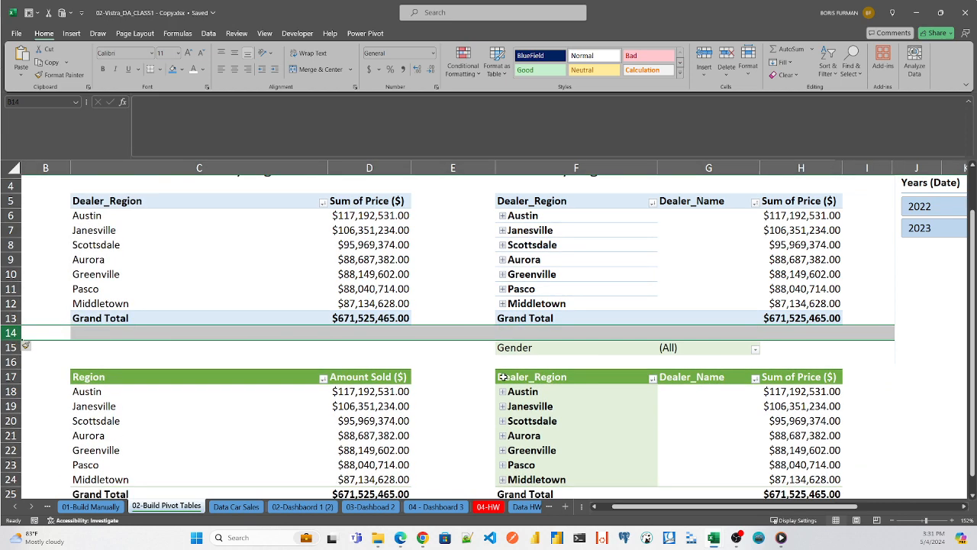
left_click(805, 357)
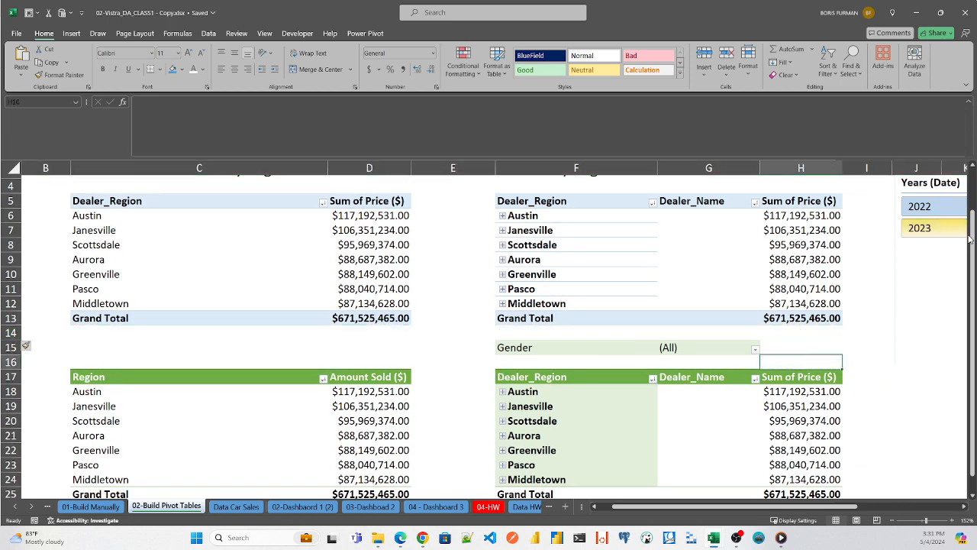
- Narrow the PivotTable Fields pane to reveal the whole green dealer PivotTable and filter its Gender to Female
scroll(939, 229, "down", 1)
left_click(709, 391)
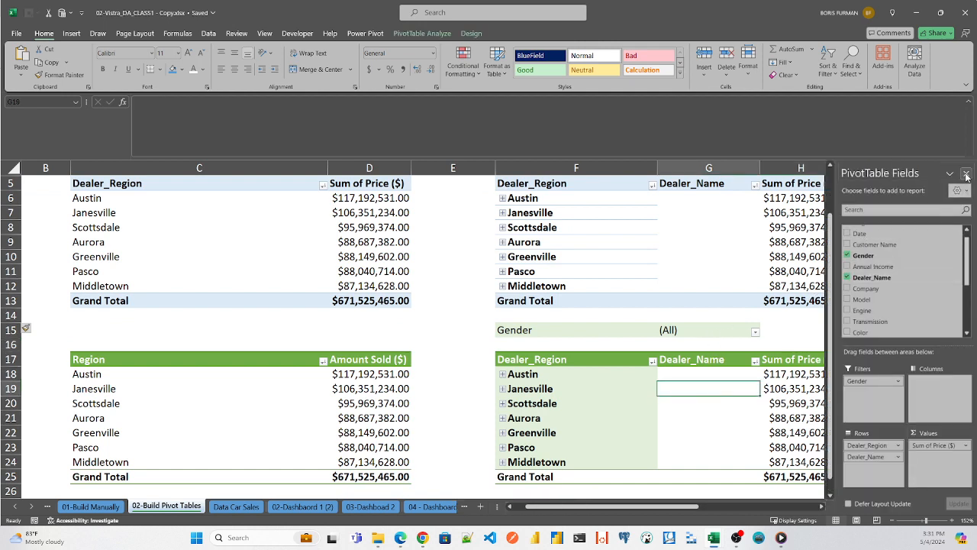
left_click_drag(838, 221, 915, 217)
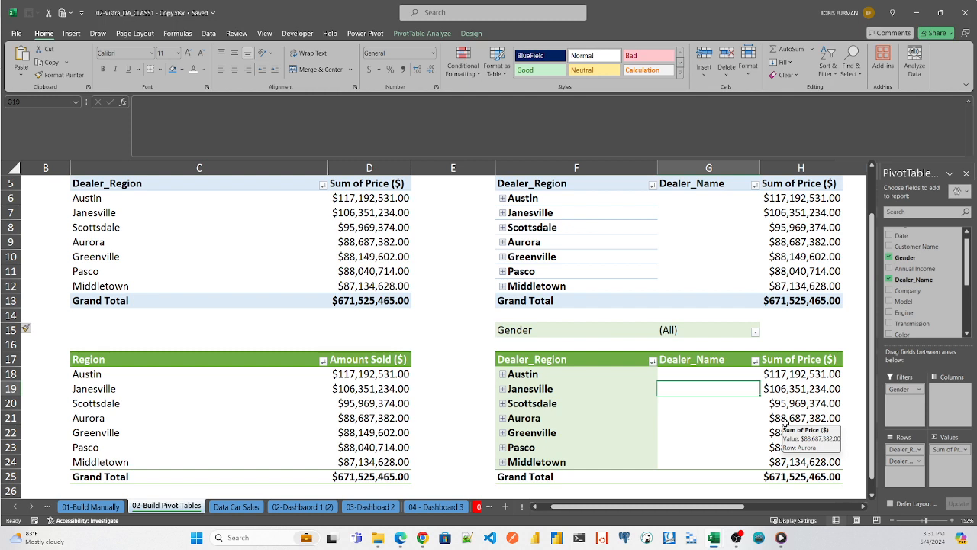
left_click(756, 333)
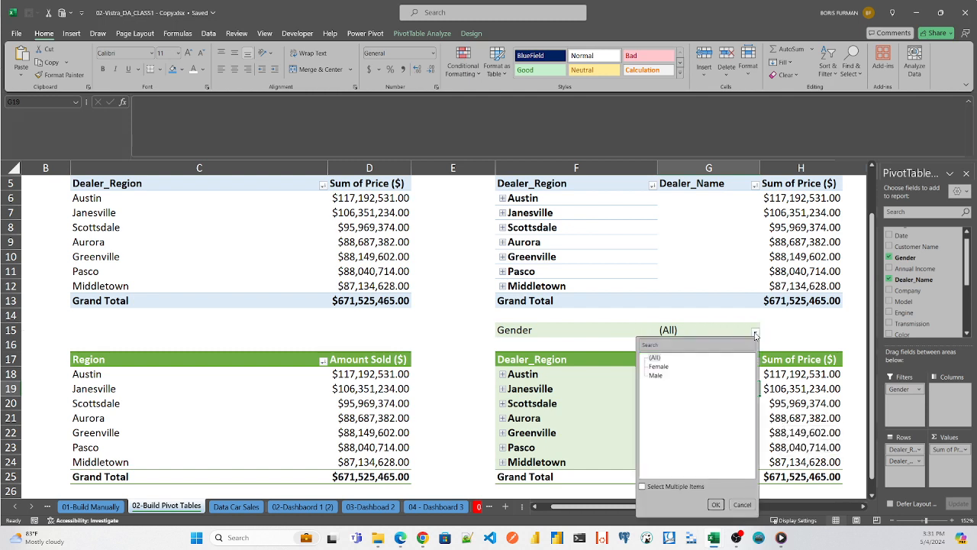
left_click(659, 366)
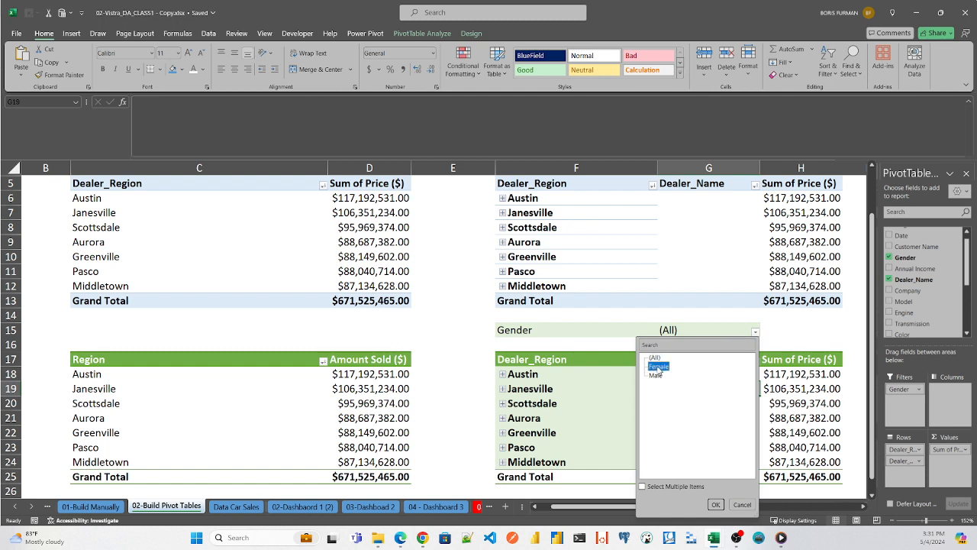
left_click(715, 505)
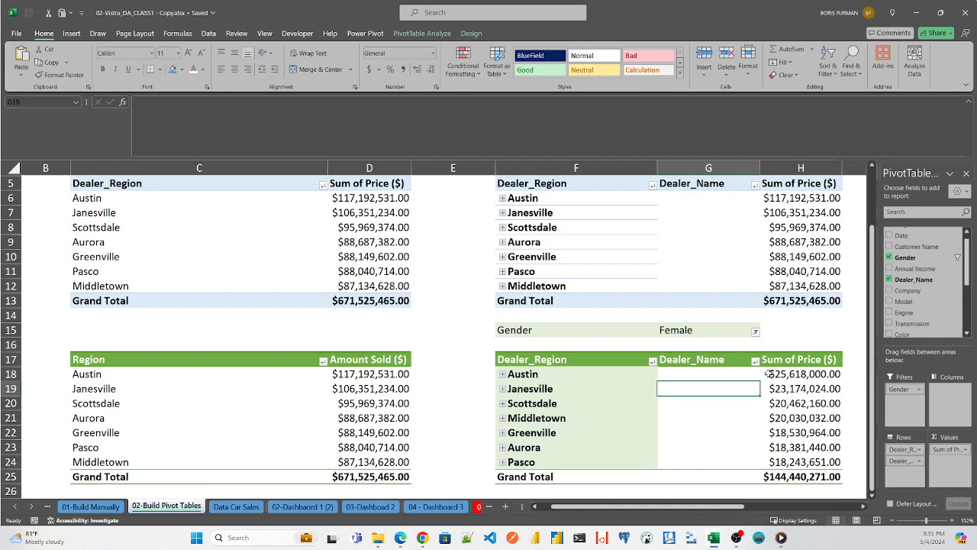
- Set the green dealer PivotTable's Gender report filter to Male and back to (All)
left_click(755, 330)
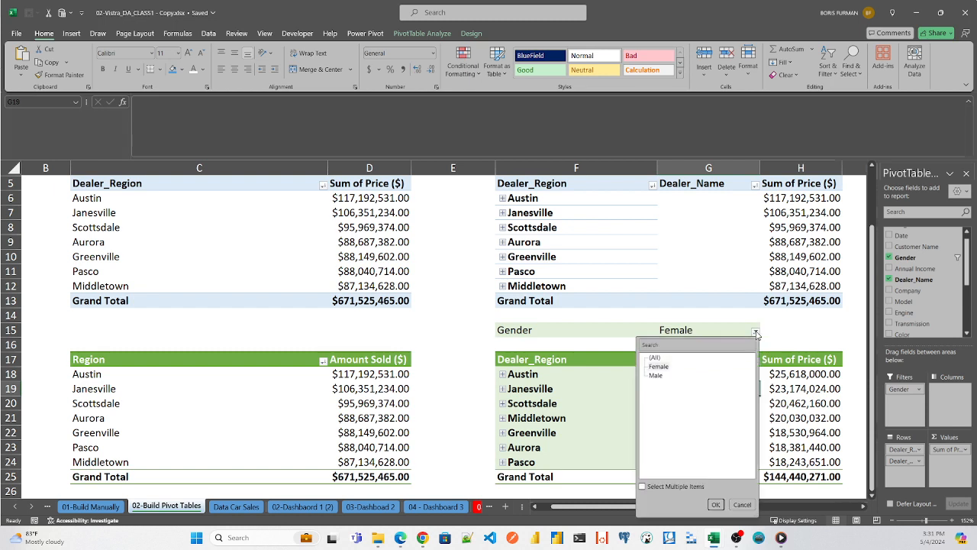
left_click(656, 375)
left_click(717, 506)
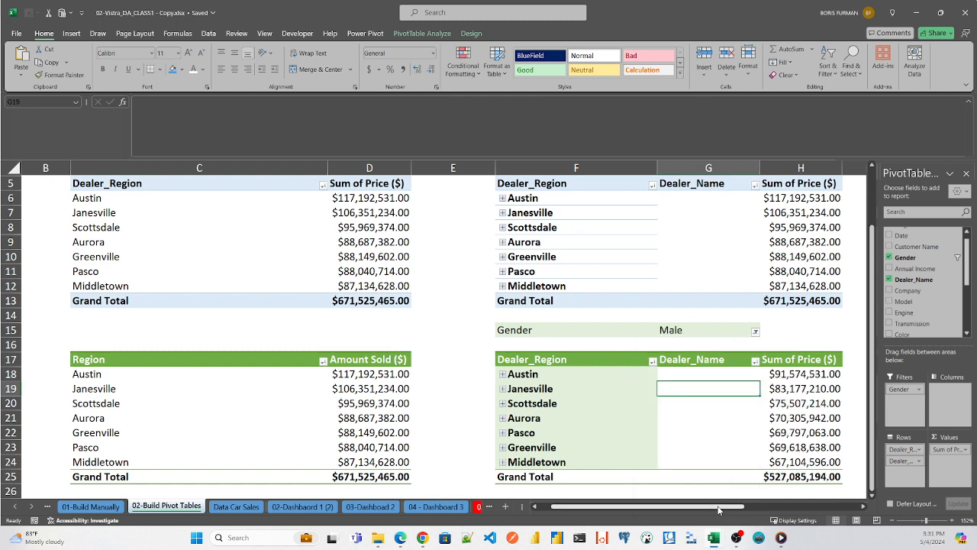
left_click(755, 331)
left_click(655, 357)
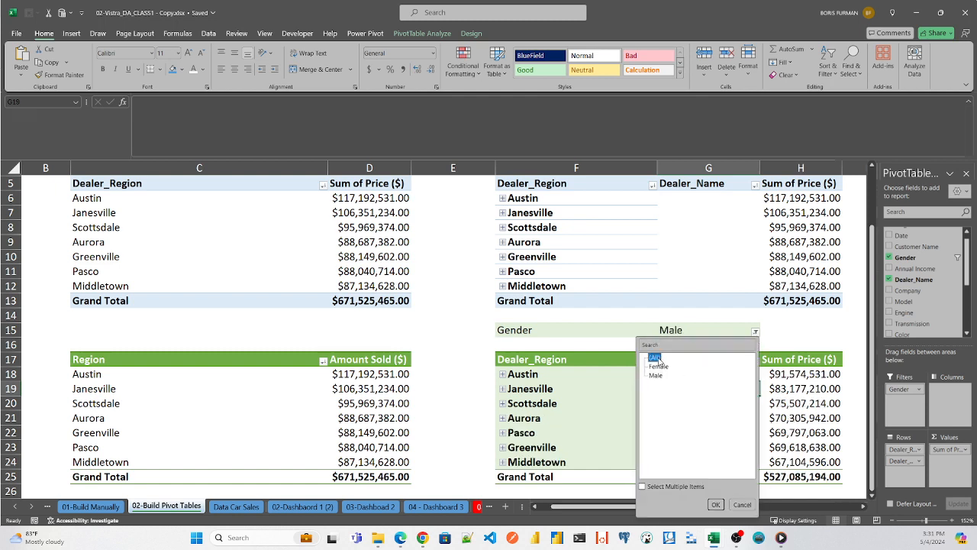
left_click(715, 505)
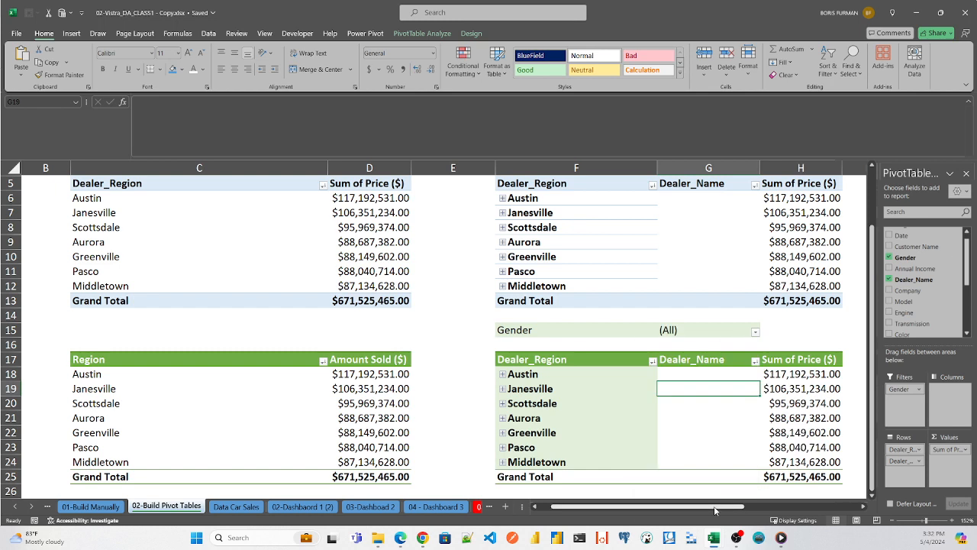
- Switch the green dealer PivotTable's Gender report filter to Female and on to Male
left_click(756, 331)
left_click(659, 366)
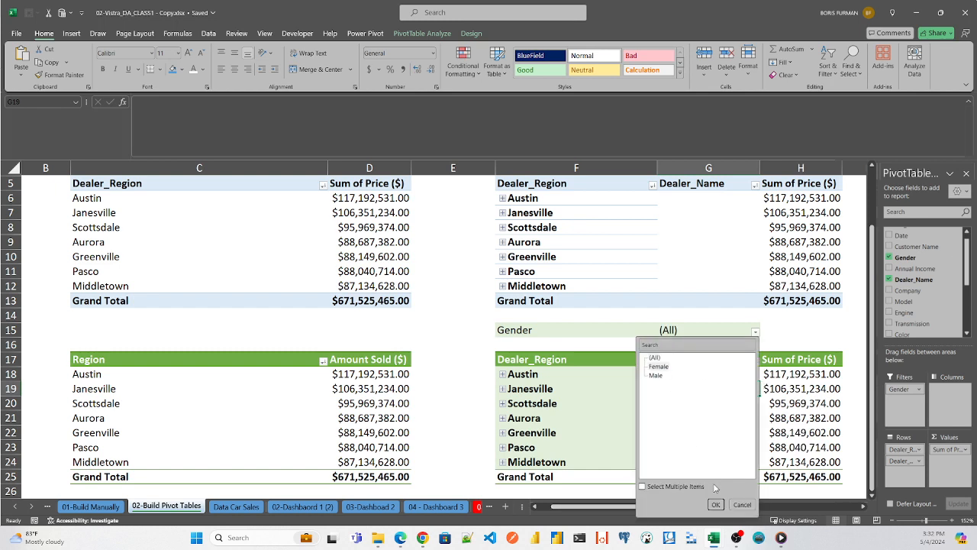
left_click(715, 505)
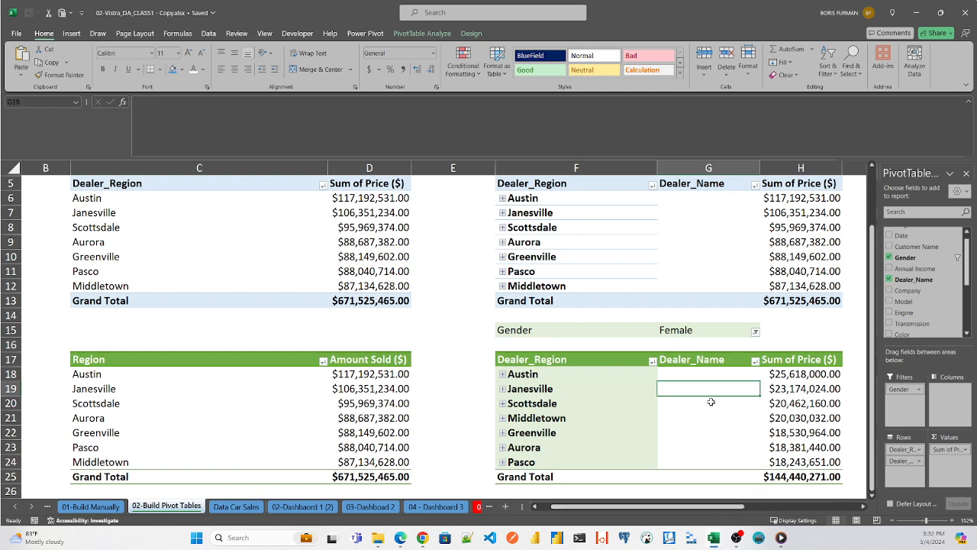
left_click(756, 332)
left_click(656, 376)
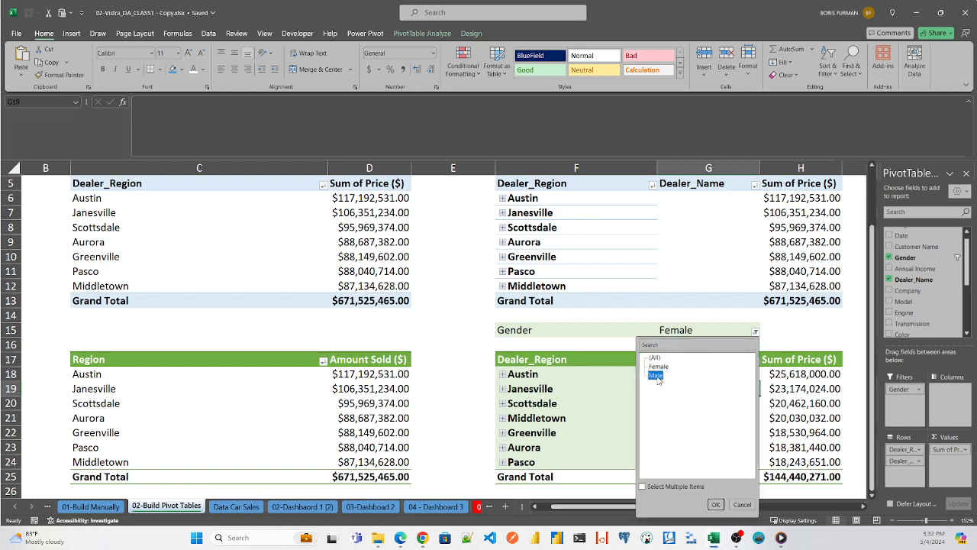
left_click(715, 504)
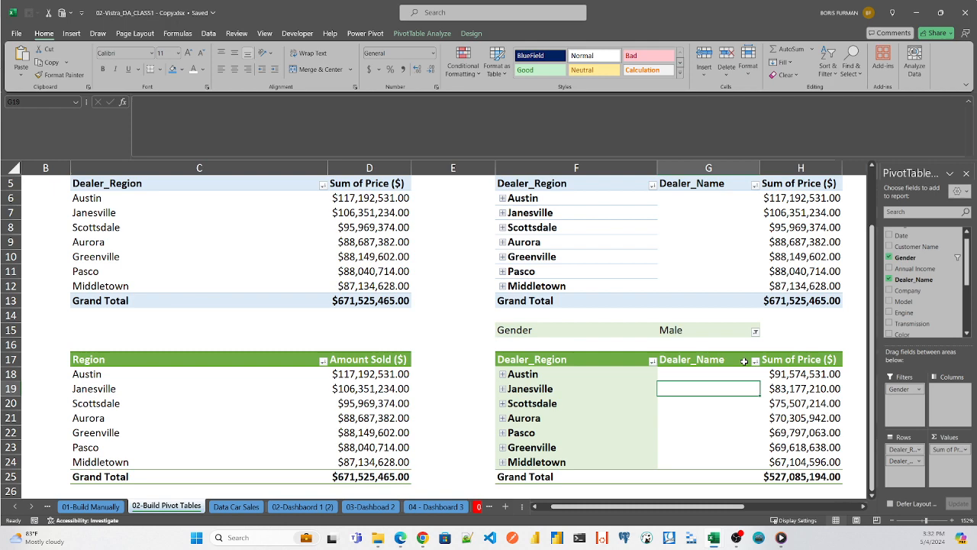
- Insert a Gender slicer for the green region and dealer PivotTable and place it beside that table, below the year slicer
left_click_drag(669, 508, 709, 510)
left_click(437, 361)
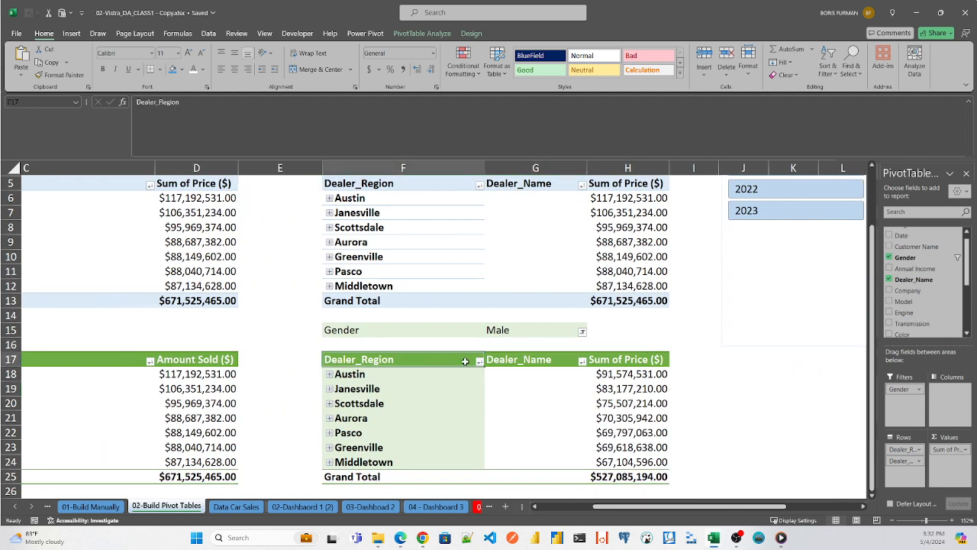
left_click(423, 34)
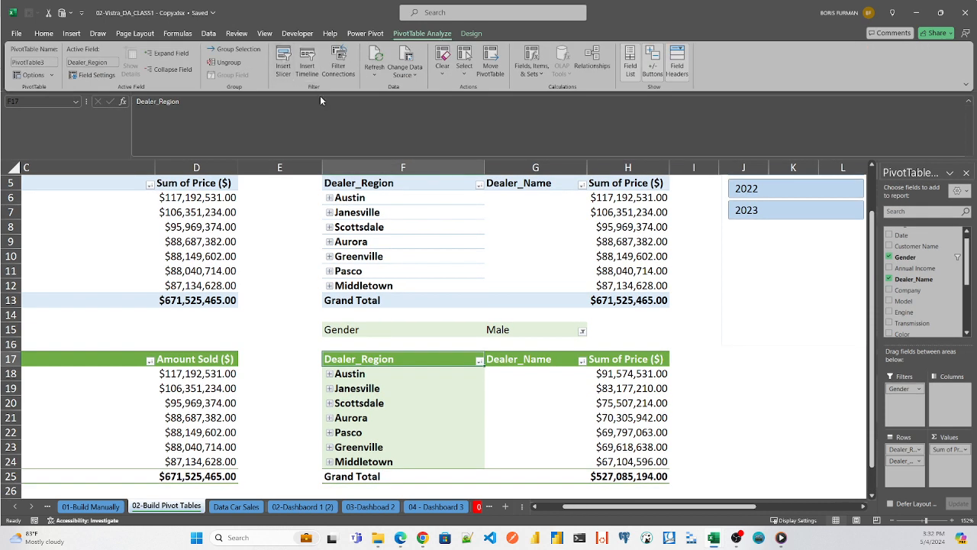
left_click(284, 55)
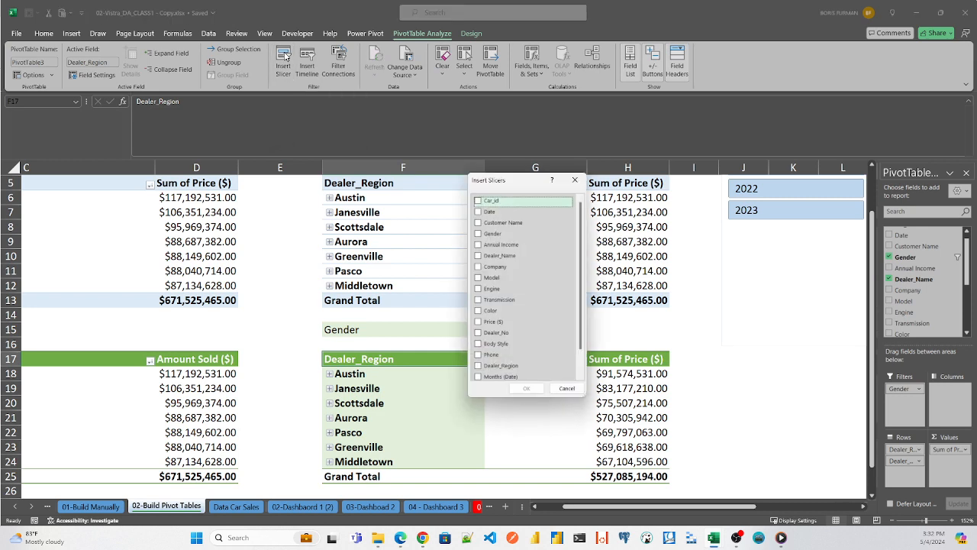
left_click_drag(510, 181, 744, 252)
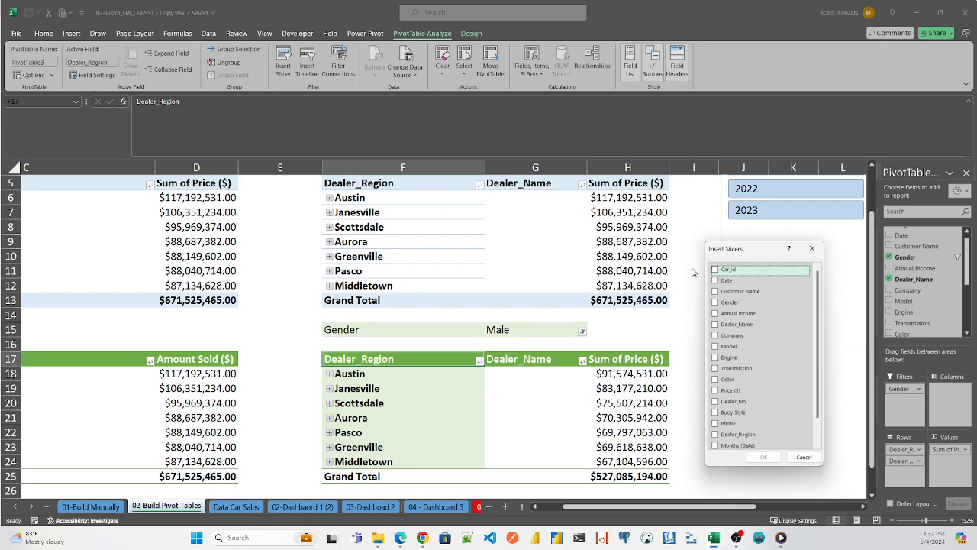
left_click(718, 303)
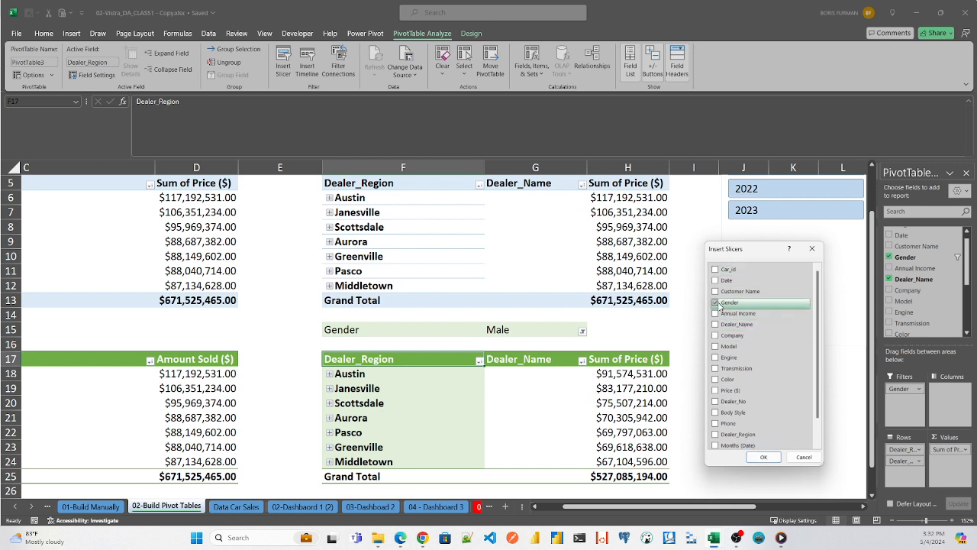
left_click(763, 458)
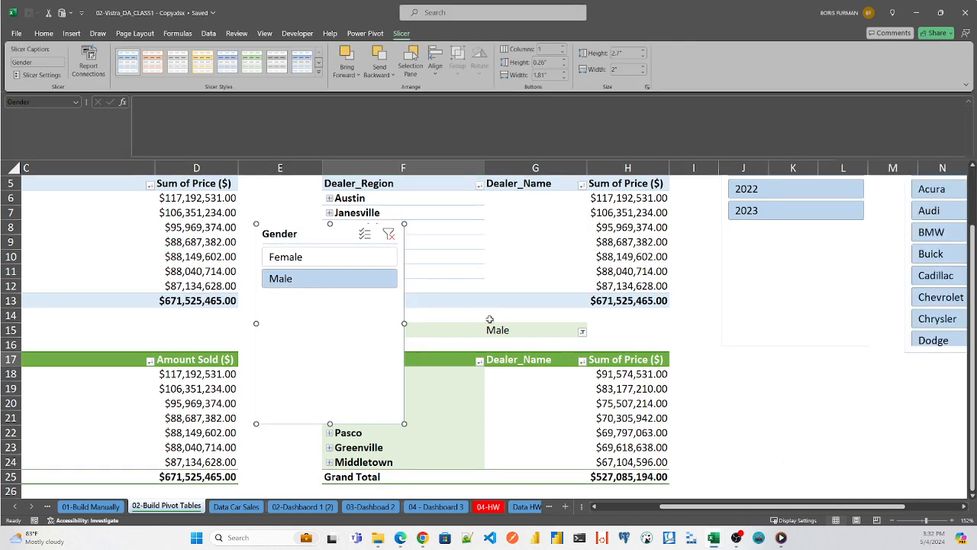
left_click_drag(291, 244, 740, 330)
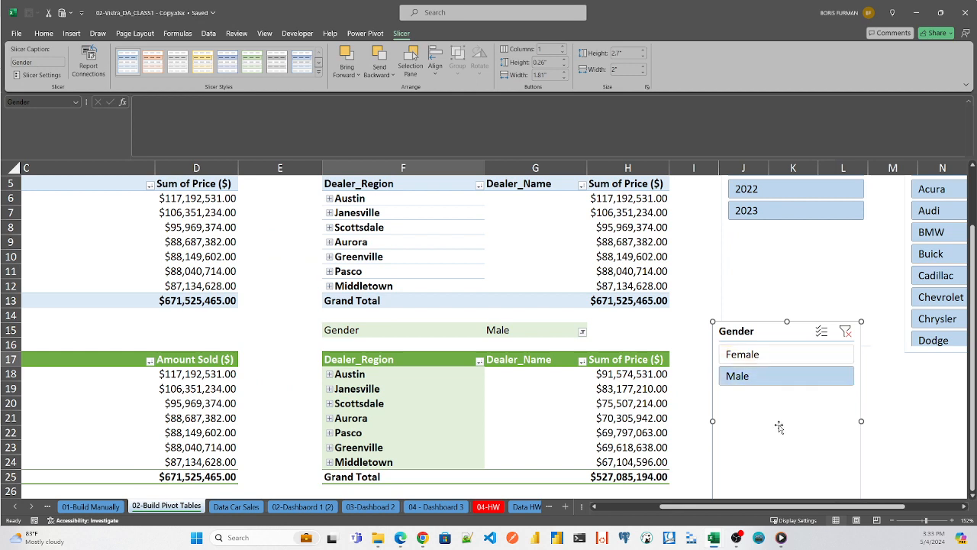
- Reset the Gender report filter to (All) and try the Gender slicer's options, leaving it on Female
left_click(582, 332)
left_click(483, 358)
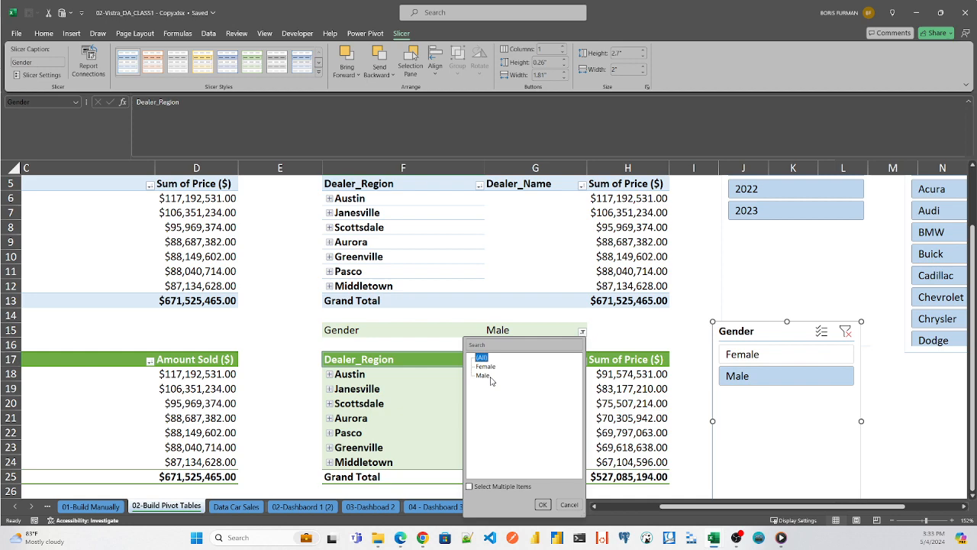
left_click(542, 504)
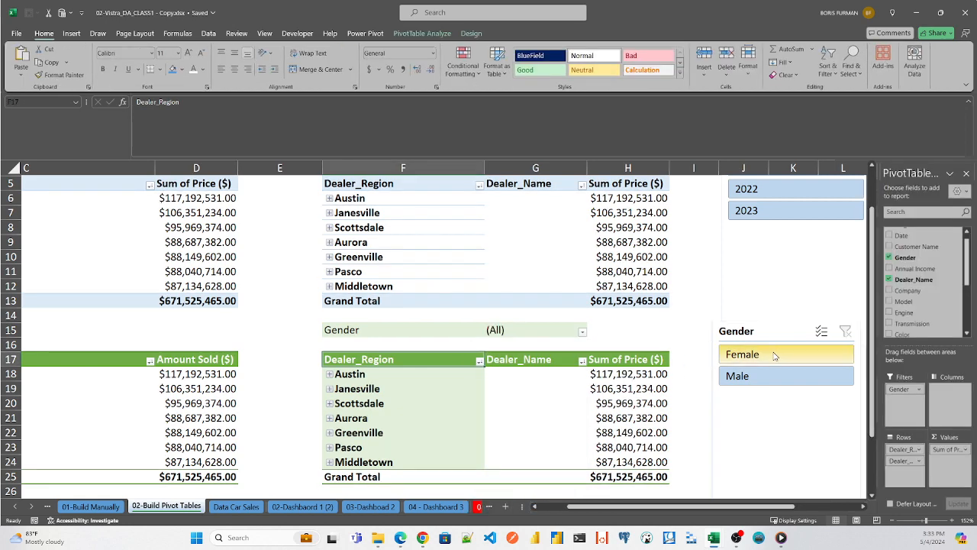
left_click(774, 356)
left_click(767, 378)
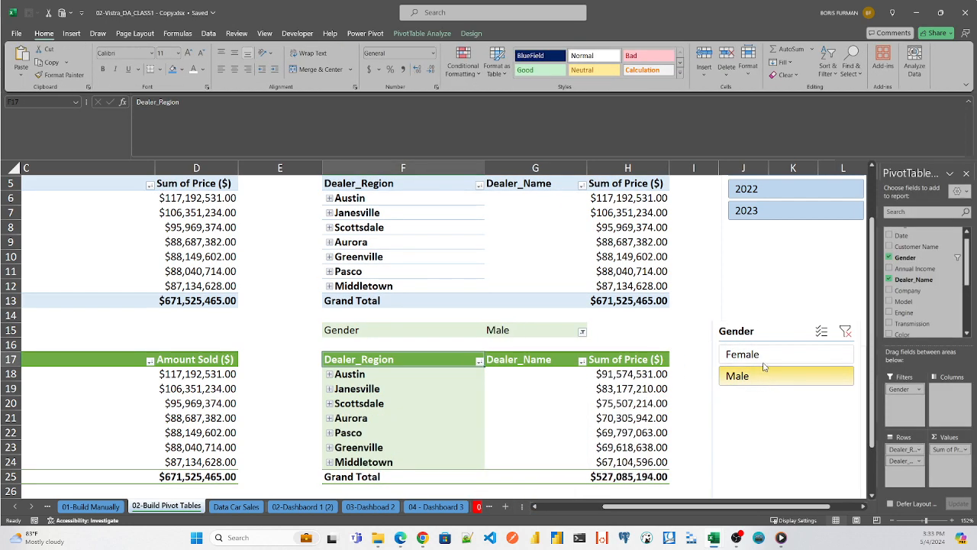
left_click(764, 356)
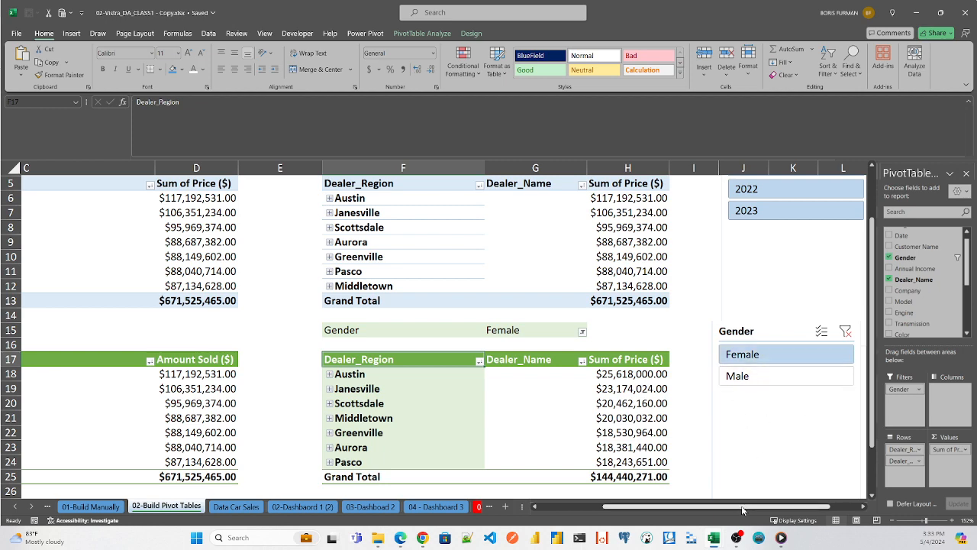
left_click_drag(743, 510, 689, 510)
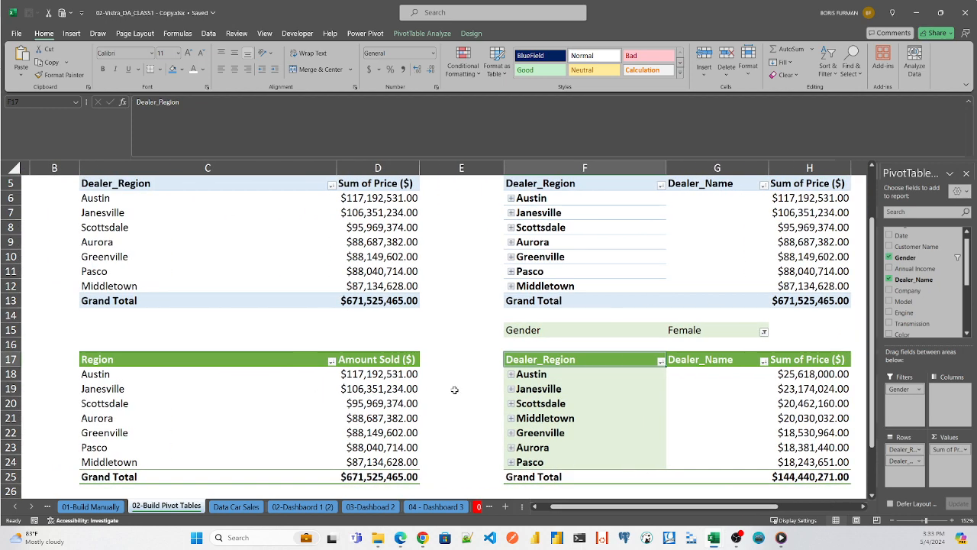
left_click(353, 362)
left_click(565, 359)
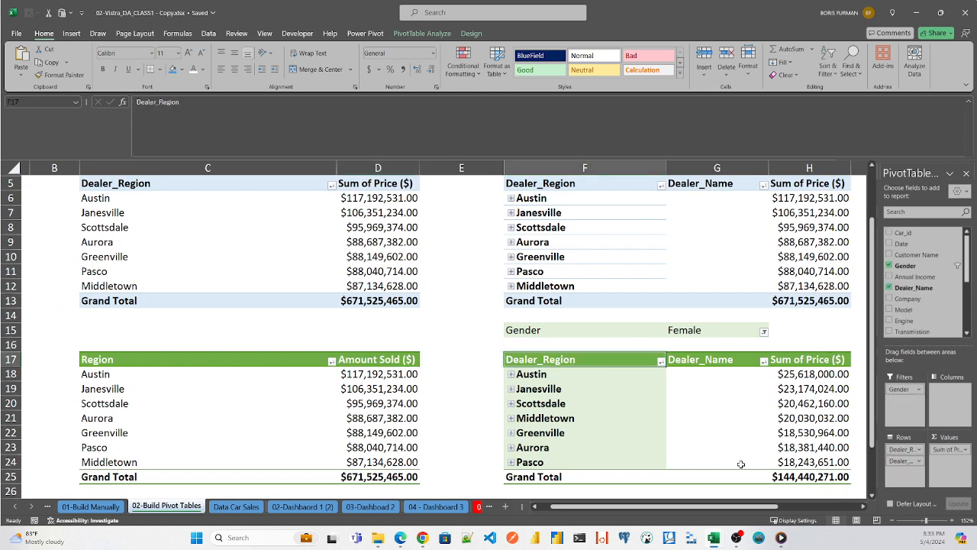
left_click_drag(729, 506, 748, 506)
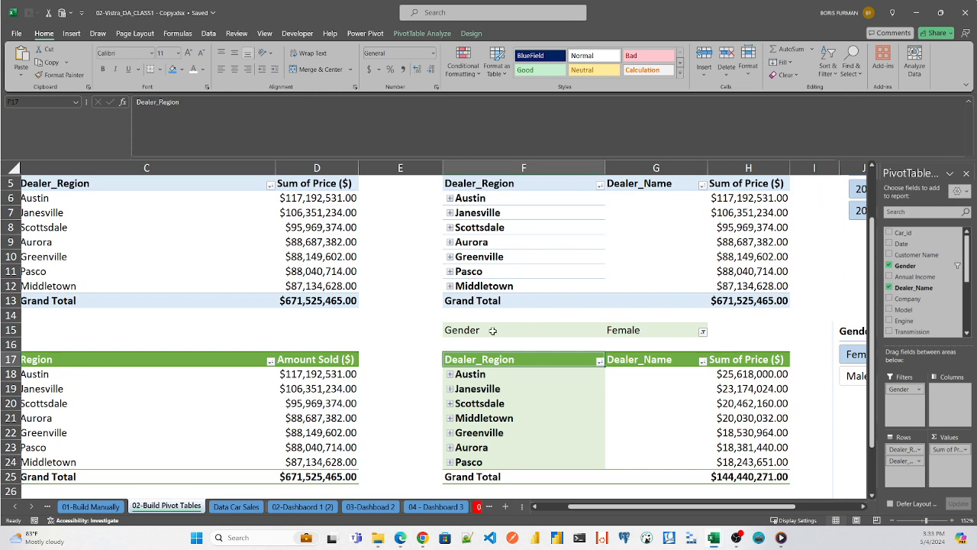
left_click(422, 33)
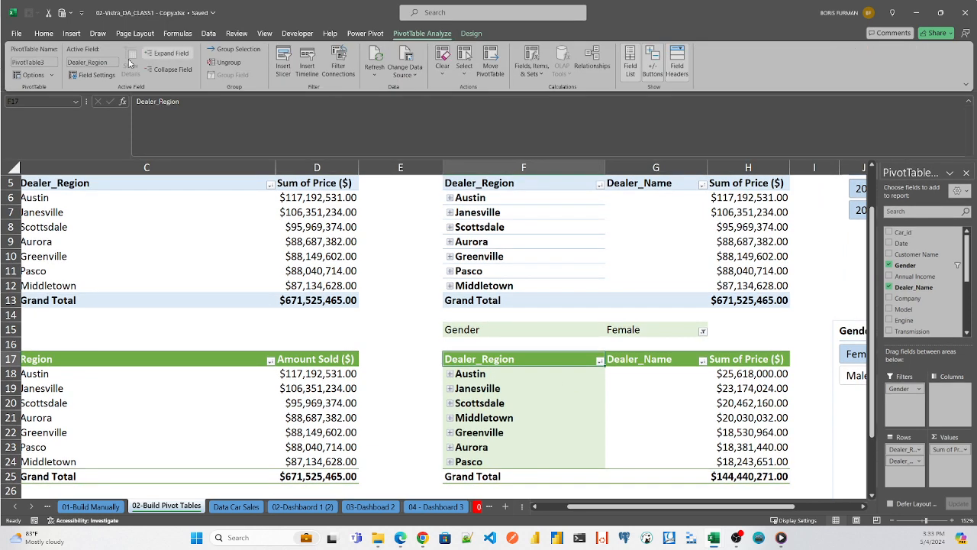
left_click(32, 62)
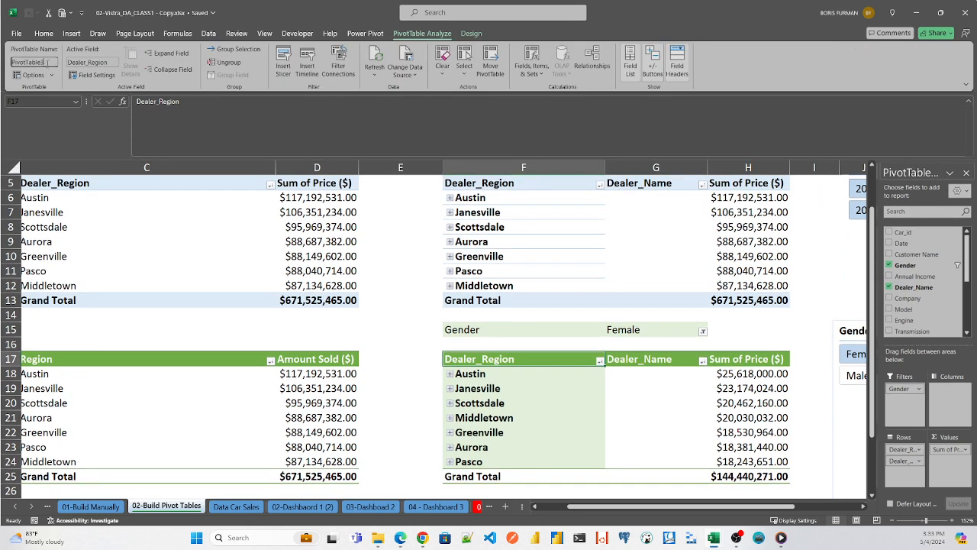
double_click(48, 62)
key("BackSpace")
- Check the full PivotTable name of the green Region and Amount Sold table
left_click(159, 374)
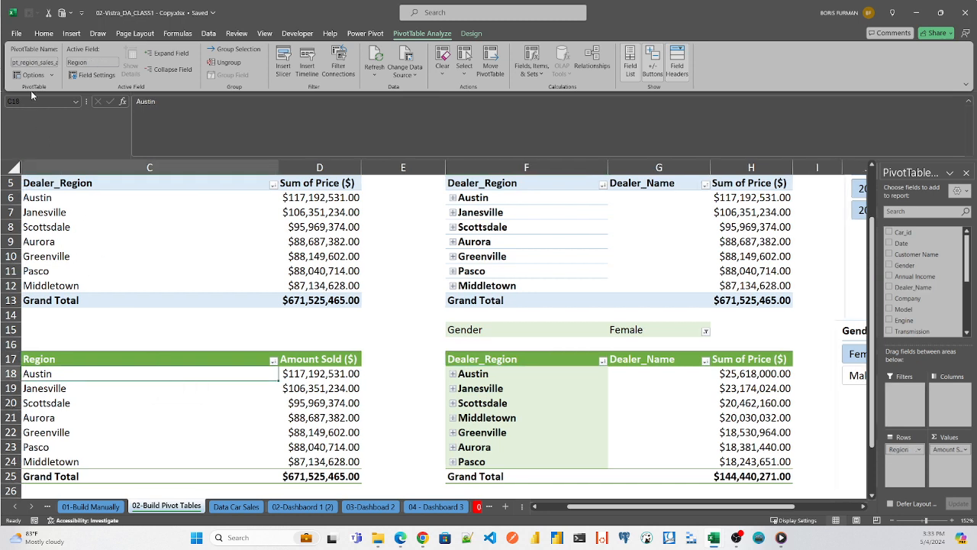
double_click(31, 62)
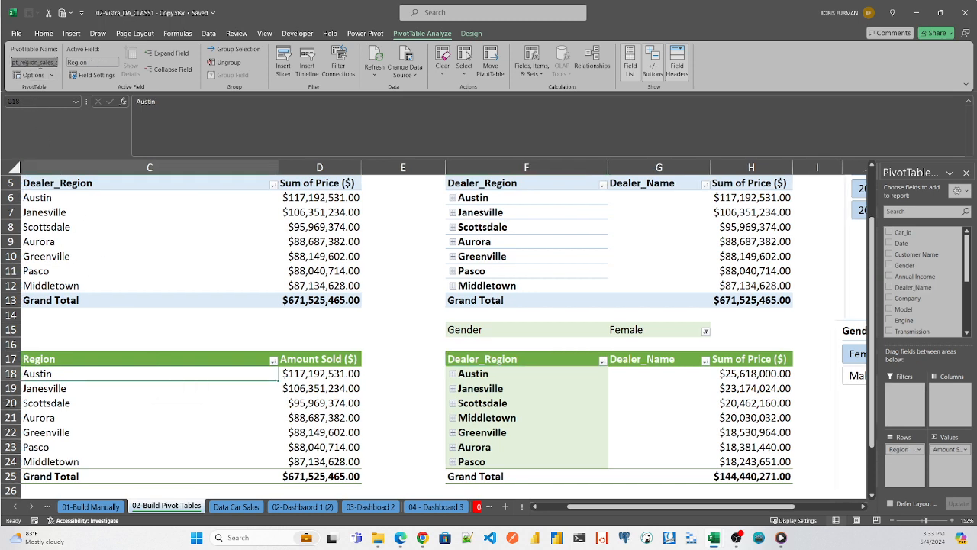
left_click(41, 62)
double_click(54, 61)
key("Escape")
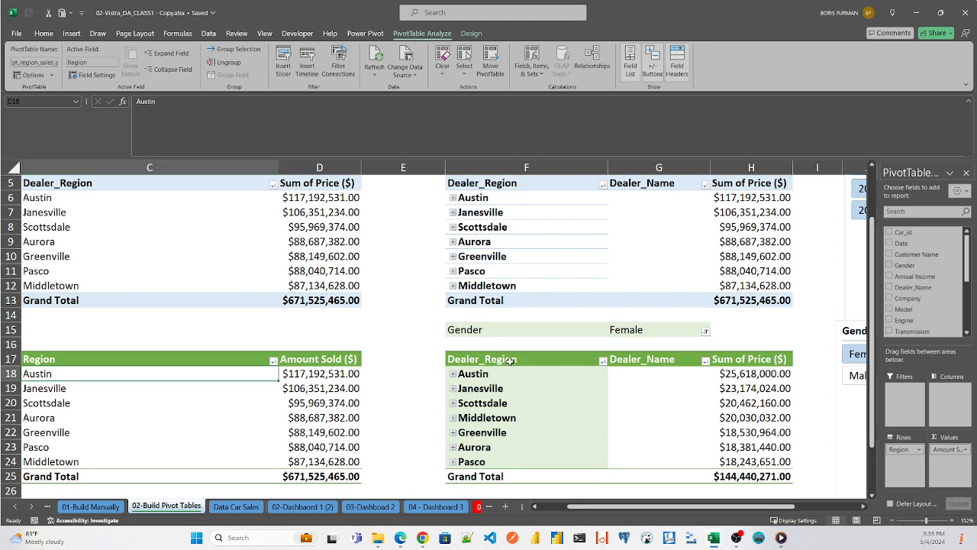
- Rename the green region and dealer PivotTable as \pt_region_sales_amt_details
left_click(525, 372)
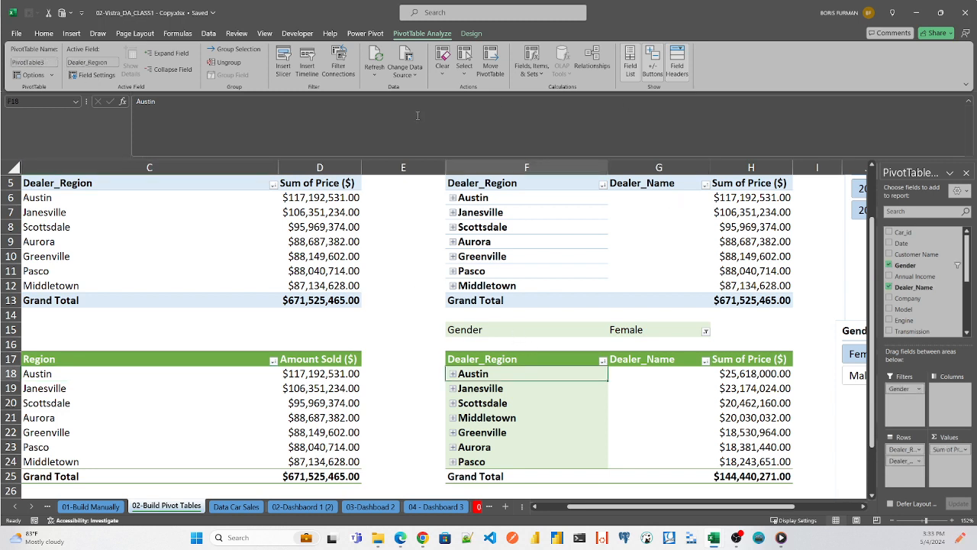
double_click(46, 62)
double_click(44, 61)
type("region_sales_amt_details")
key("Home")
double_click(37, 62)
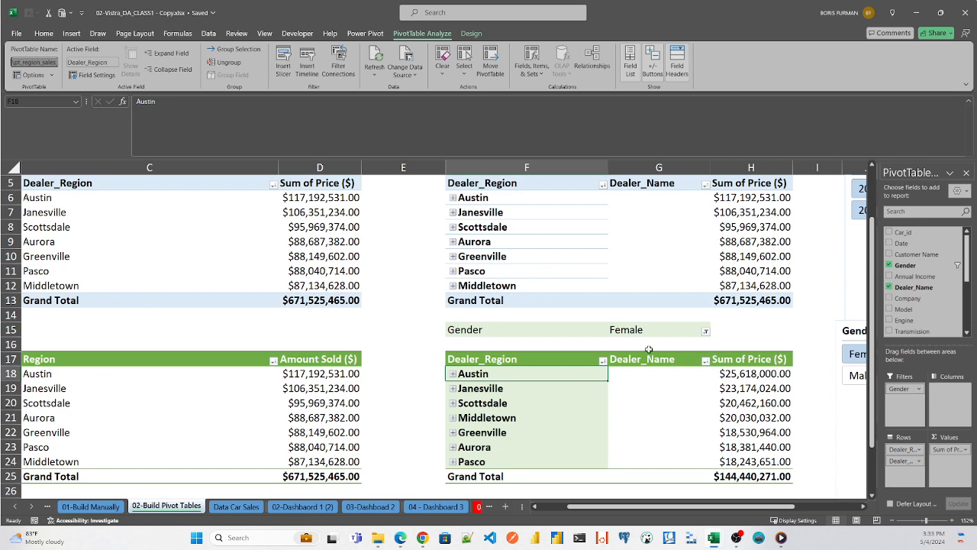
- Connect the Gender slicer to the pt_region_sales_amt PivotTable on the 02-Build Pivot Tables sheet as well
left_click_drag(726, 511, 787, 510)
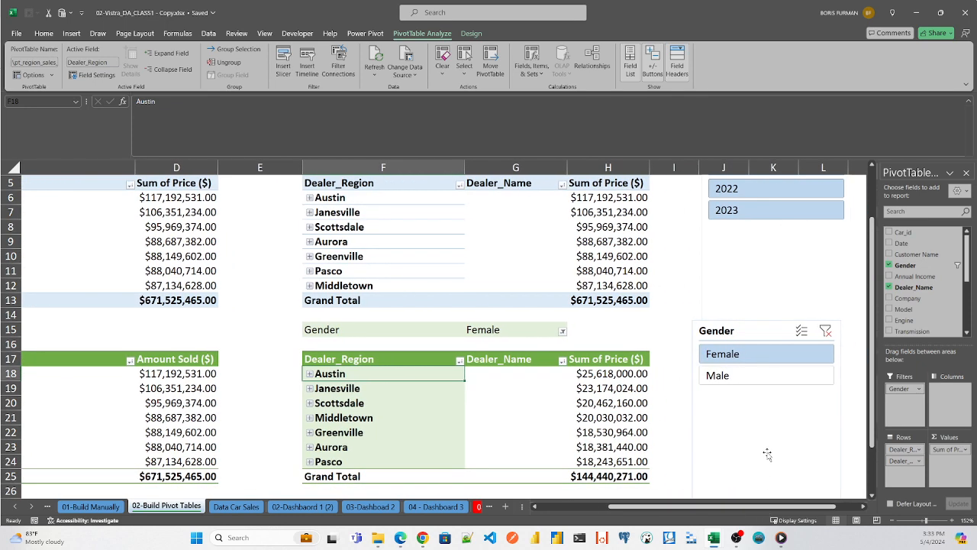
left_click(747, 330)
right_click(747, 330)
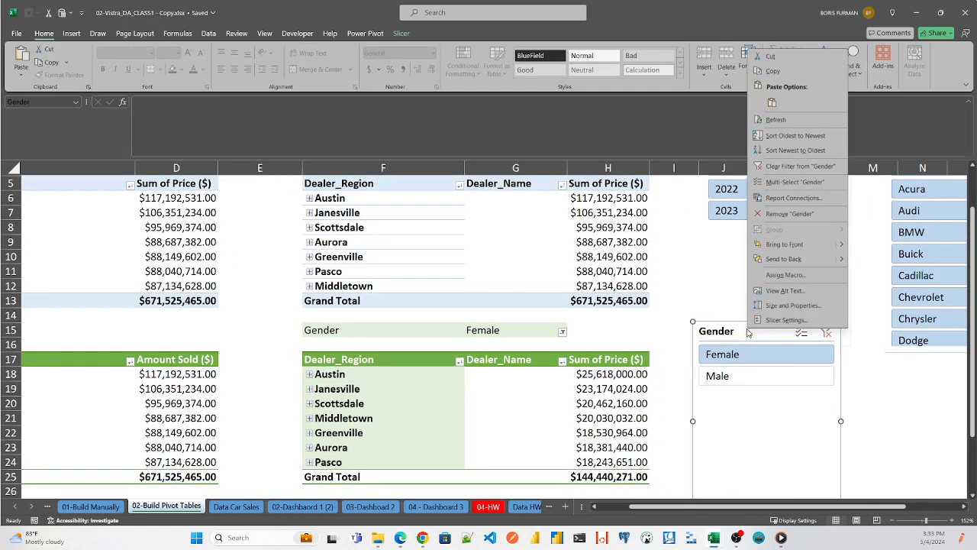
left_click(781, 199)
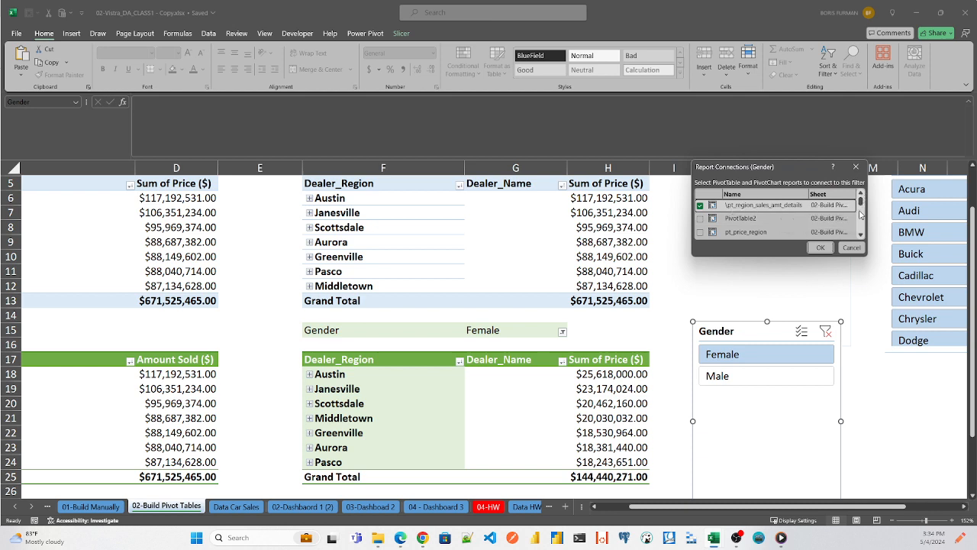
left_click(860, 236)
left_click(860, 236)
left_click(861, 236)
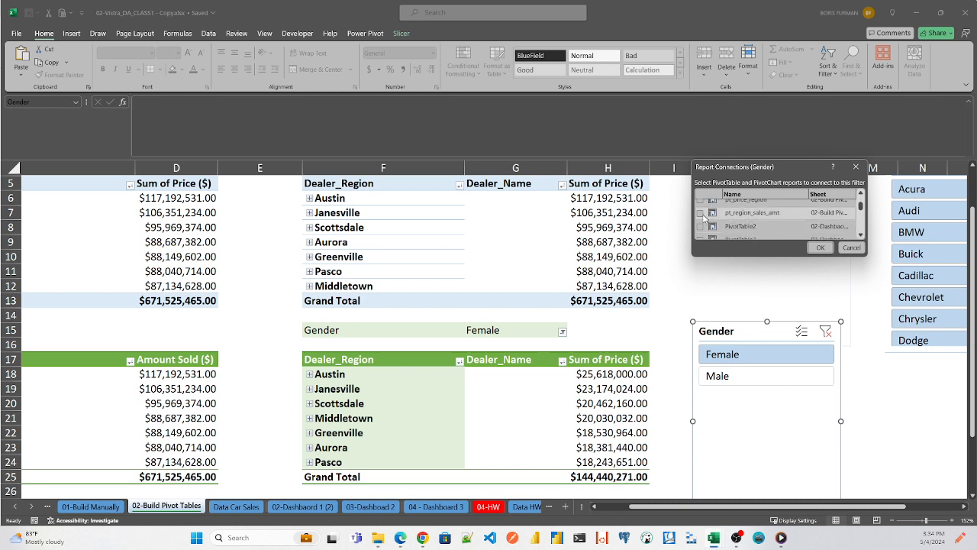
left_click(701, 213)
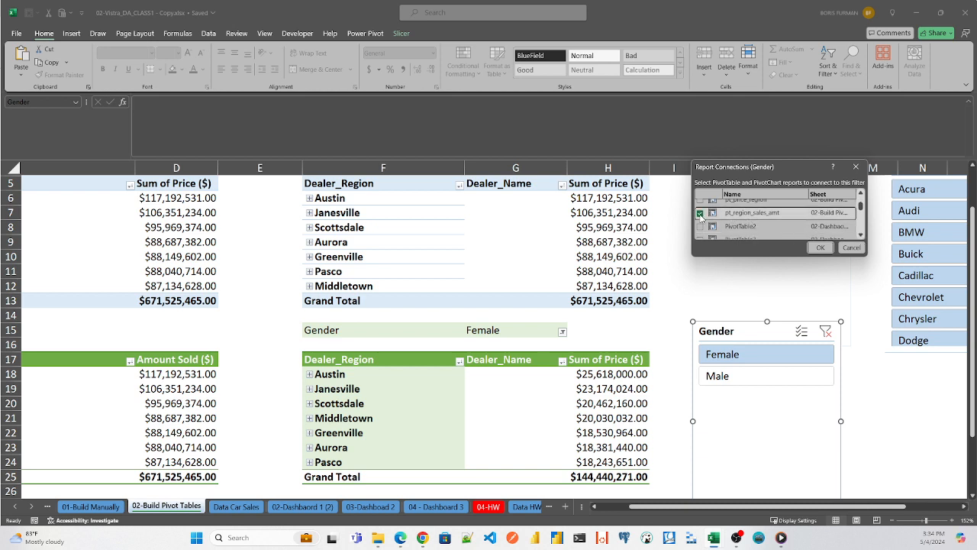
left_click(819, 248)
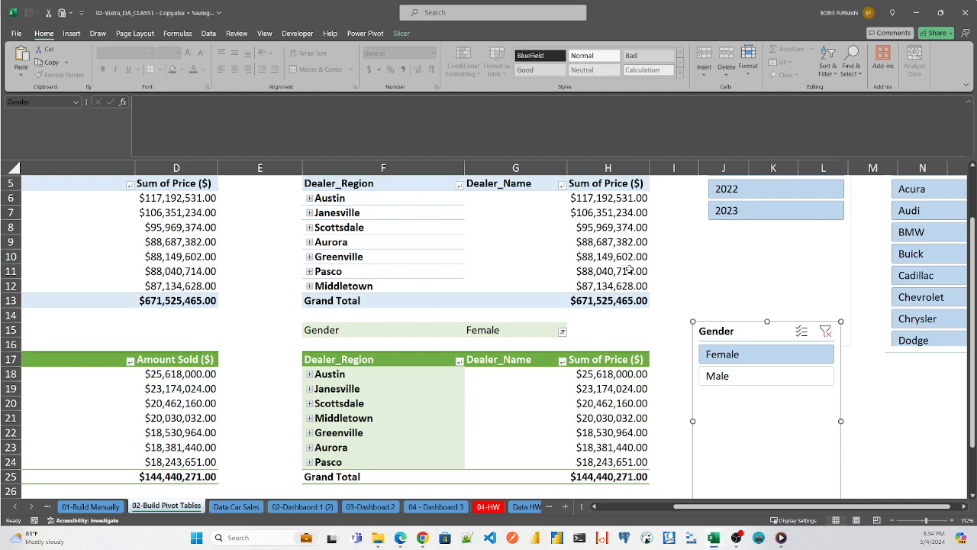
- Switch the Gender slicer between Male and Female to compare both green pivot tables, and clear its filter
left_click_drag(695, 507, 661, 507)
left_click(858, 377)
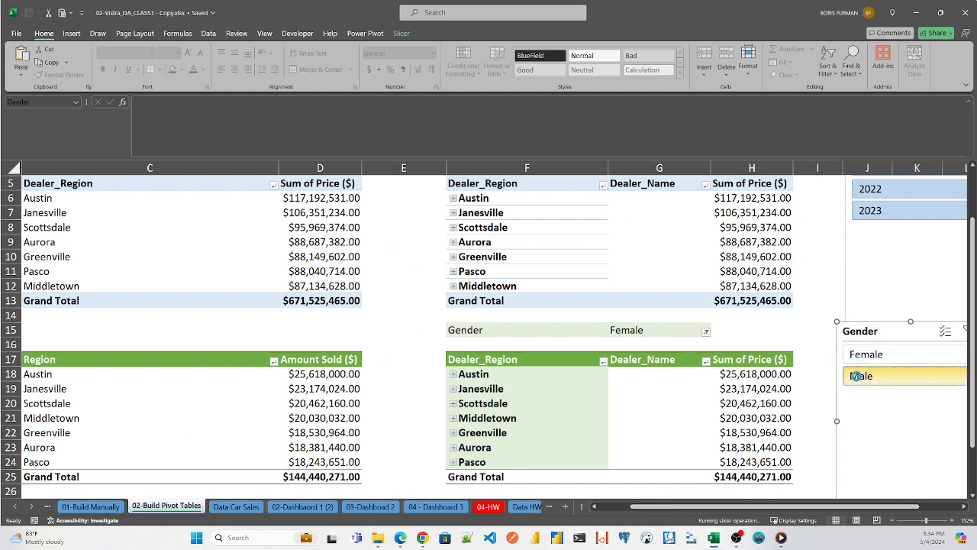
left_click(865, 354)
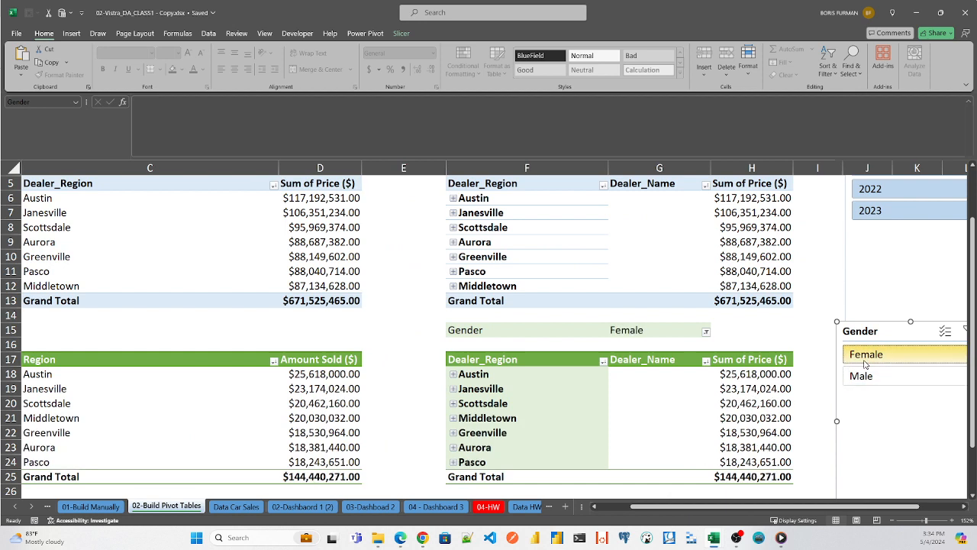
left_click(864, 377)
left_click(870, 356)
left_click(871, 377)
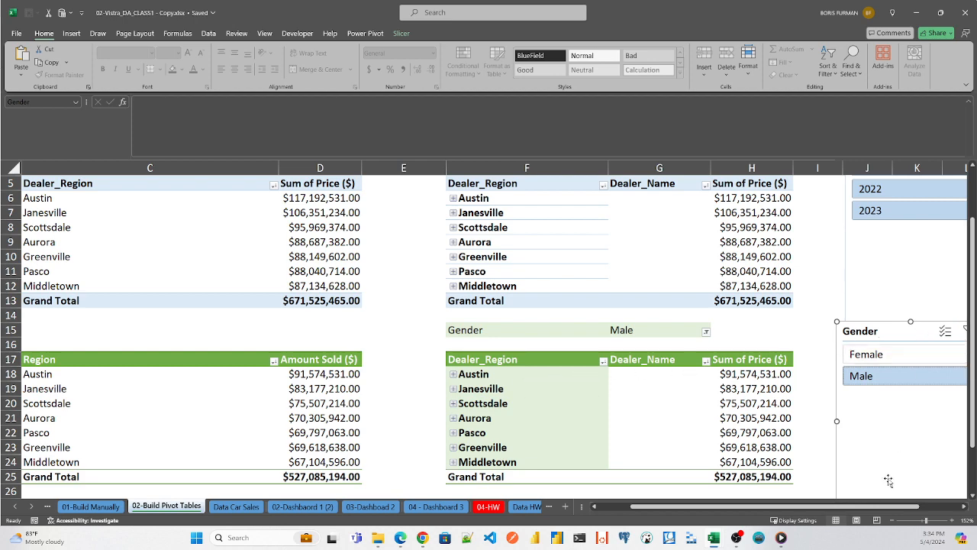
left_click_drag(880, 507, 905, 505)
left_click(893, 331)
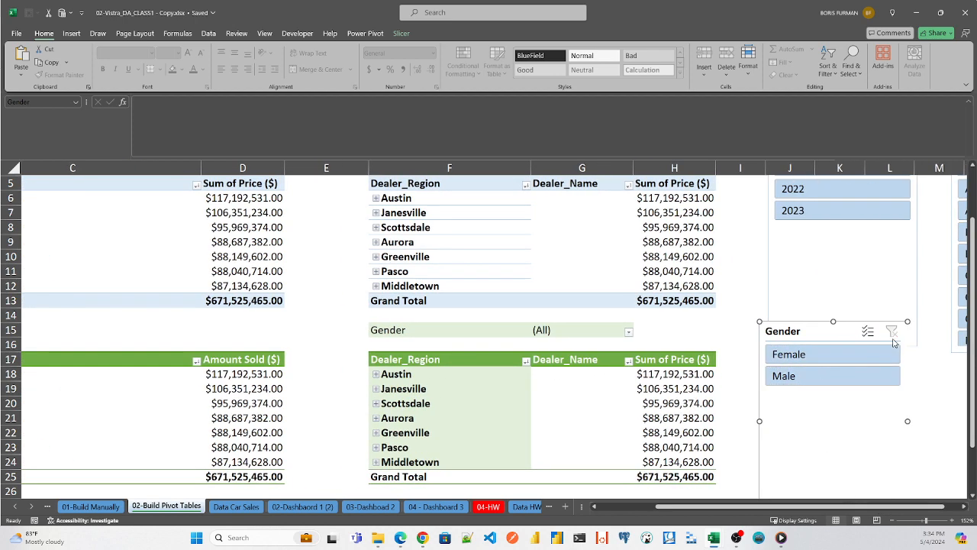
- Expand Austin in the green Dealer_Region and Dealer_Name pivot table and filter the Gender slicer to Female
scroll(631, 461, "left", 3)
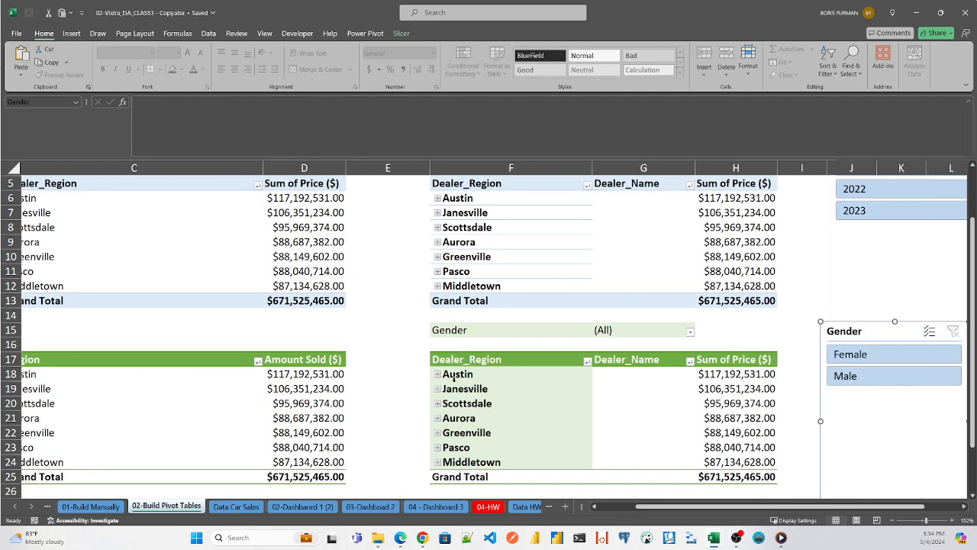
left_click(437, 375)
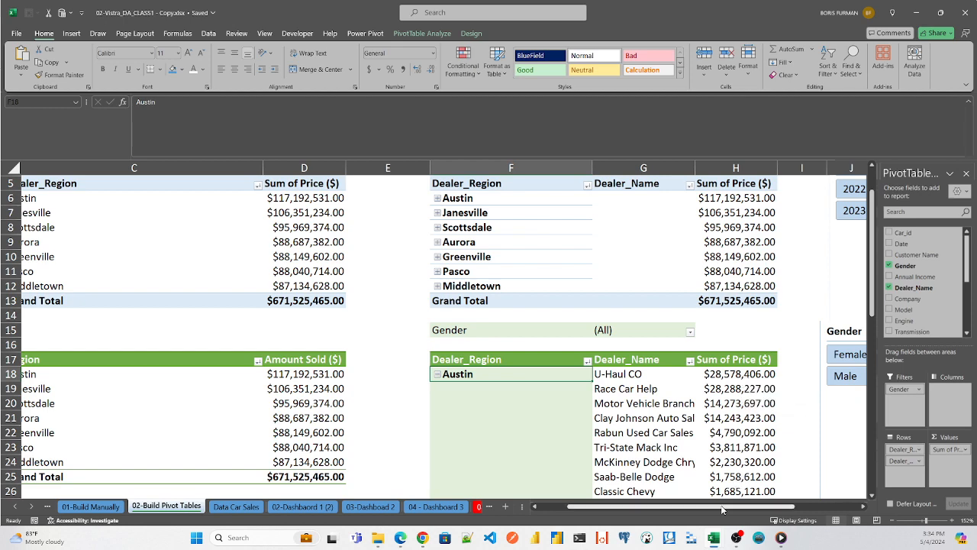
left_click_drag(726, 507, 758, 512)
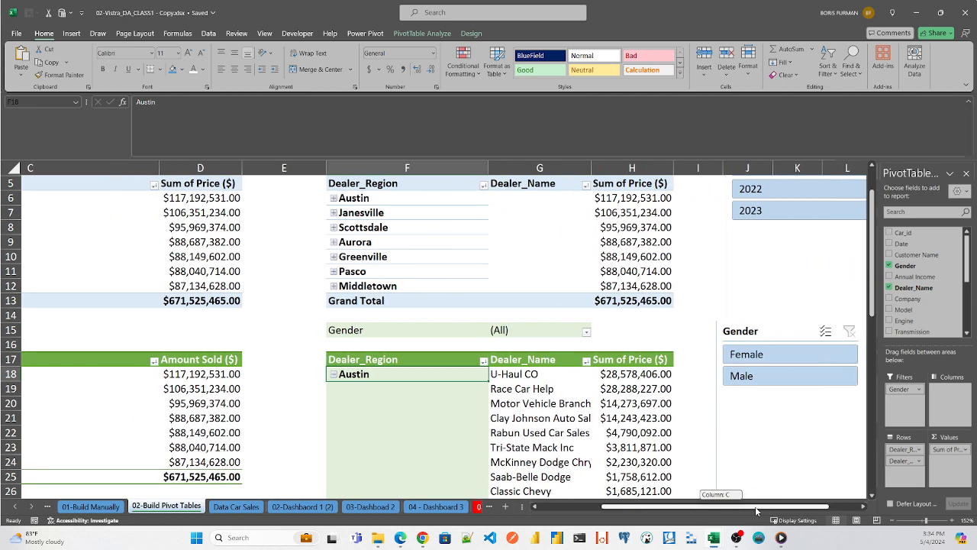
left_click(764, 357)
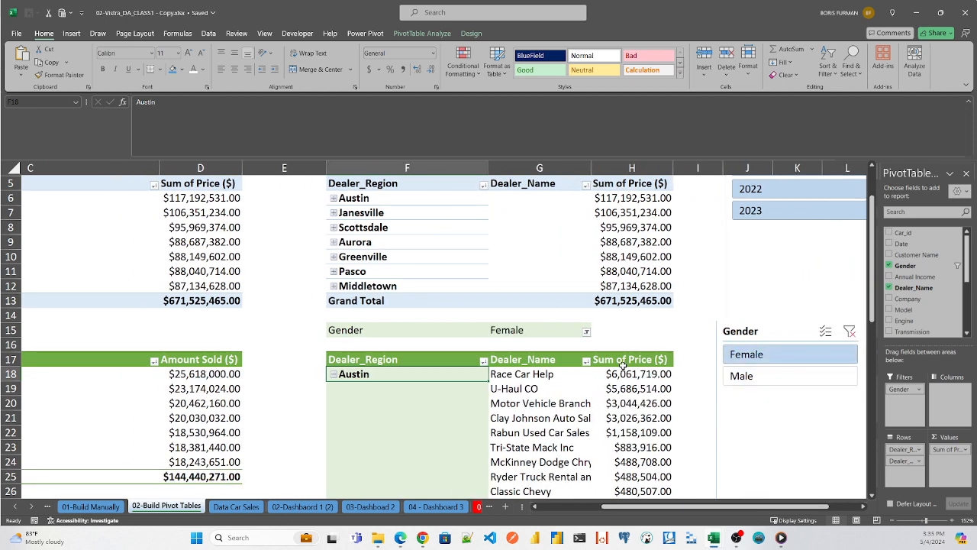
left_click_drag(872, 276, 859, 300)
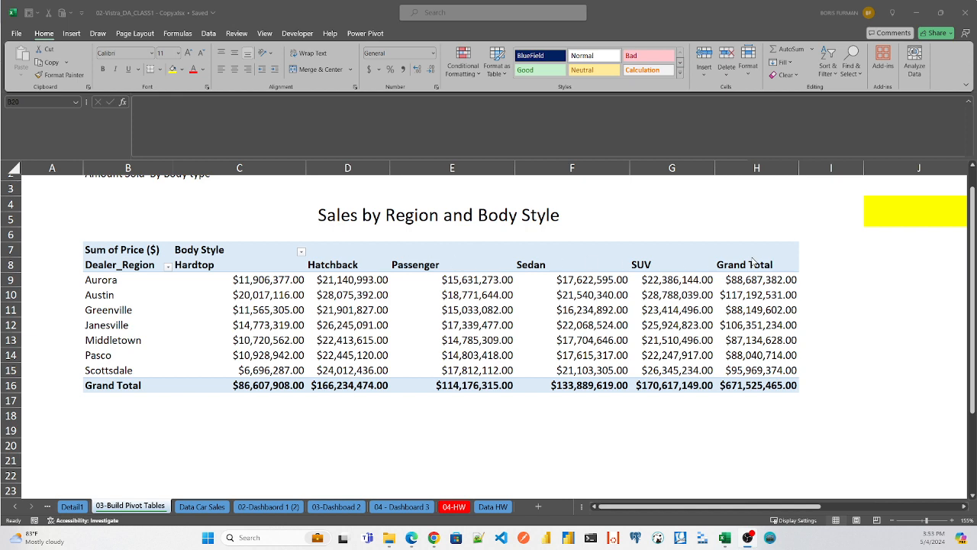
- Examine the values and totals of the Sales by Region and Body Style pivot table and the yellow shortcut note beside it
left_click(336, 278)
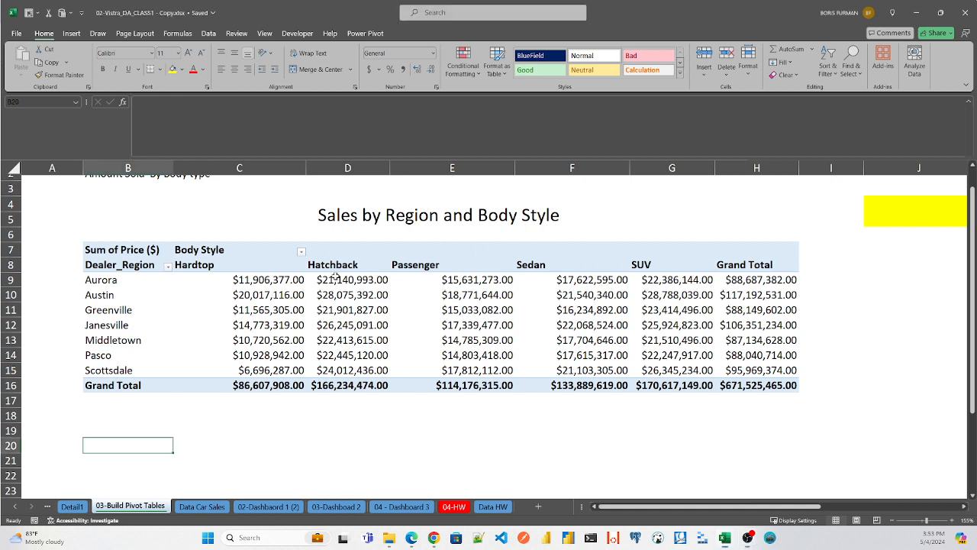
left_click(336, 278)
left_click(348, 295)
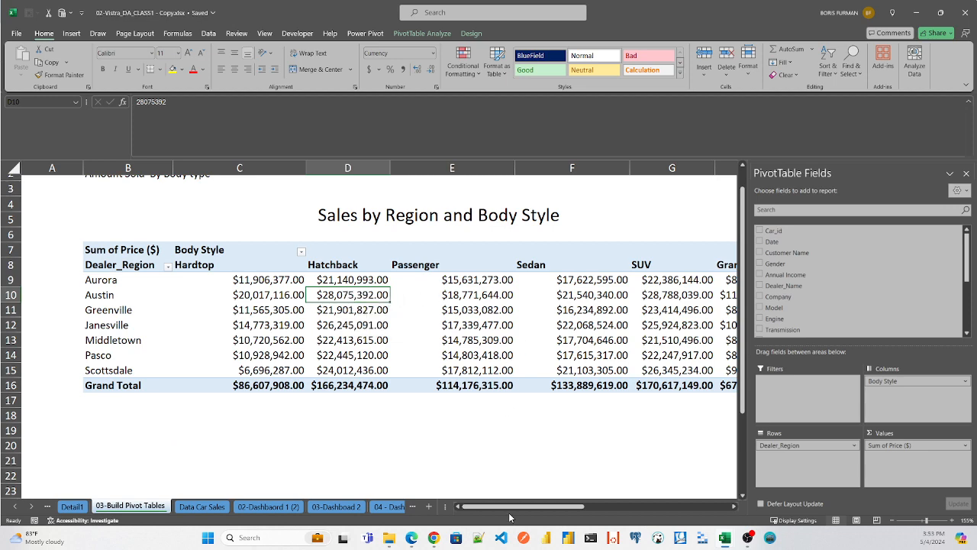
left_click_drag(513, 507, 547, 509)
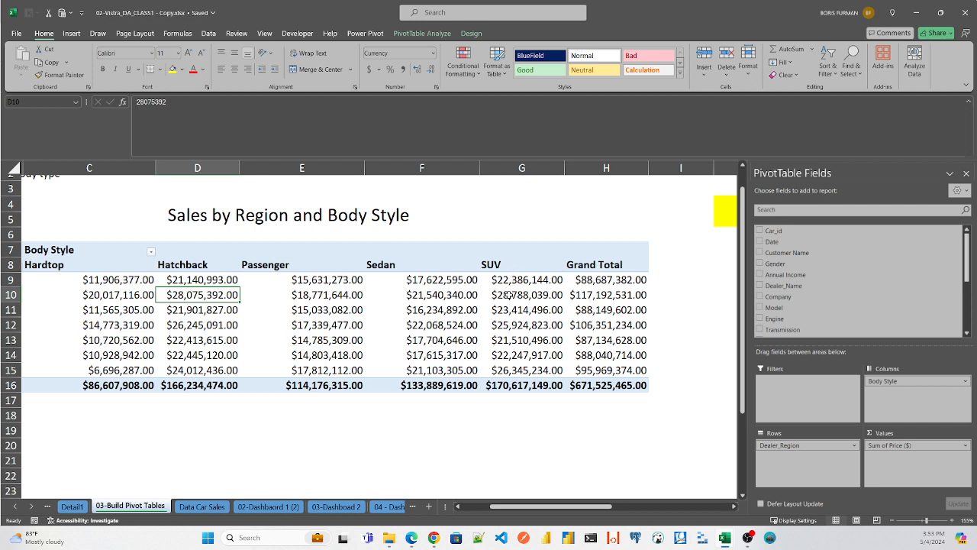
left_click(508, 387)
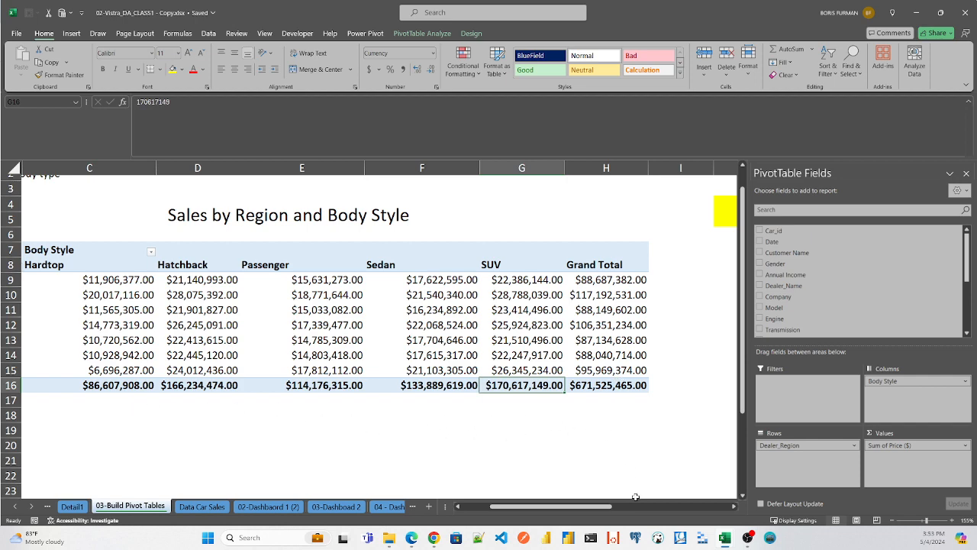
mouse_move(557, 506)
left_mouse_down()
mouse_move(529, 508)
mouse_move(573, 509)
left_mouse_up()
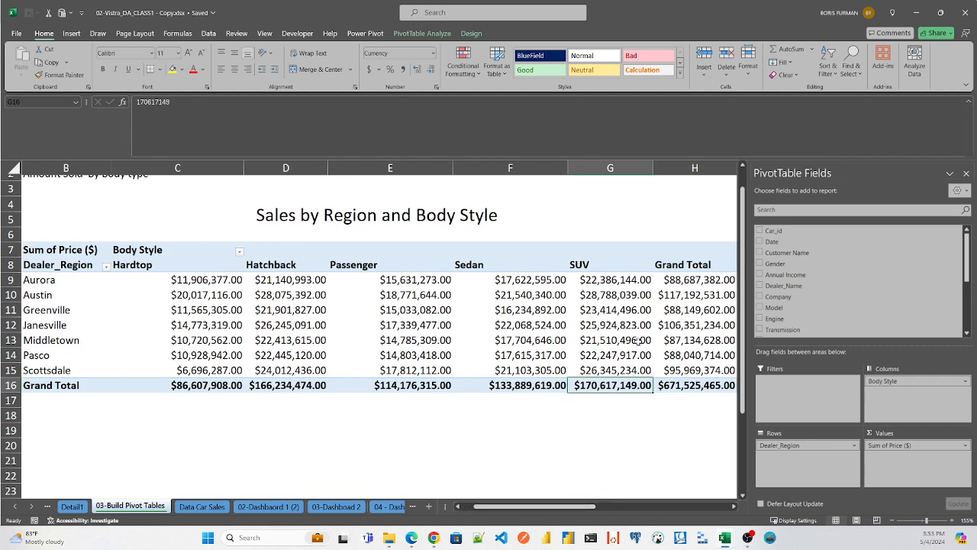
left_click(615, 279)
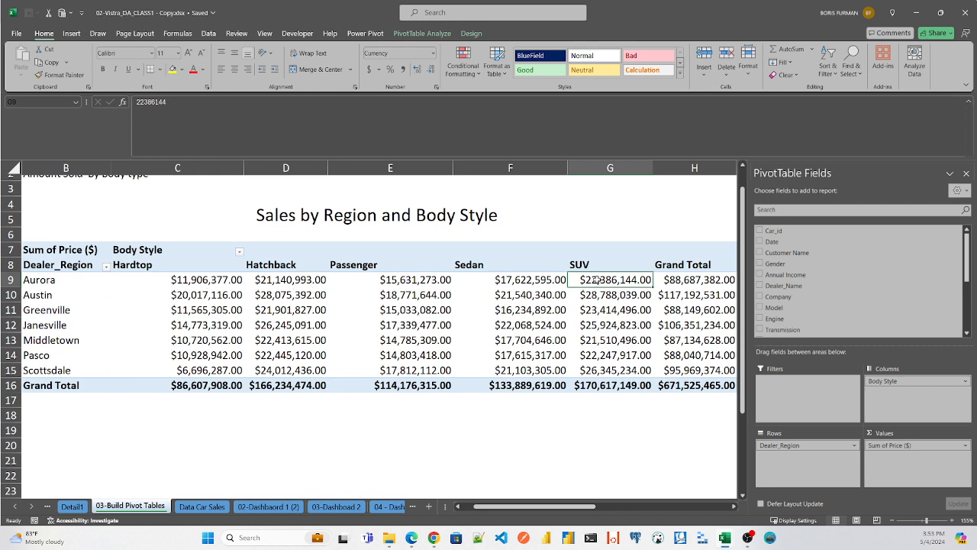
mouse_move(179, 278)
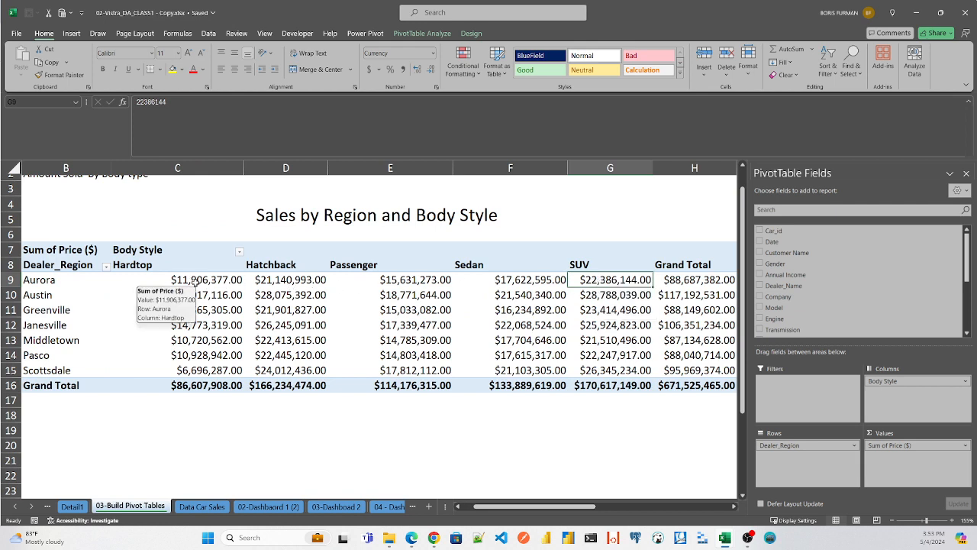
left_click(196, 282)
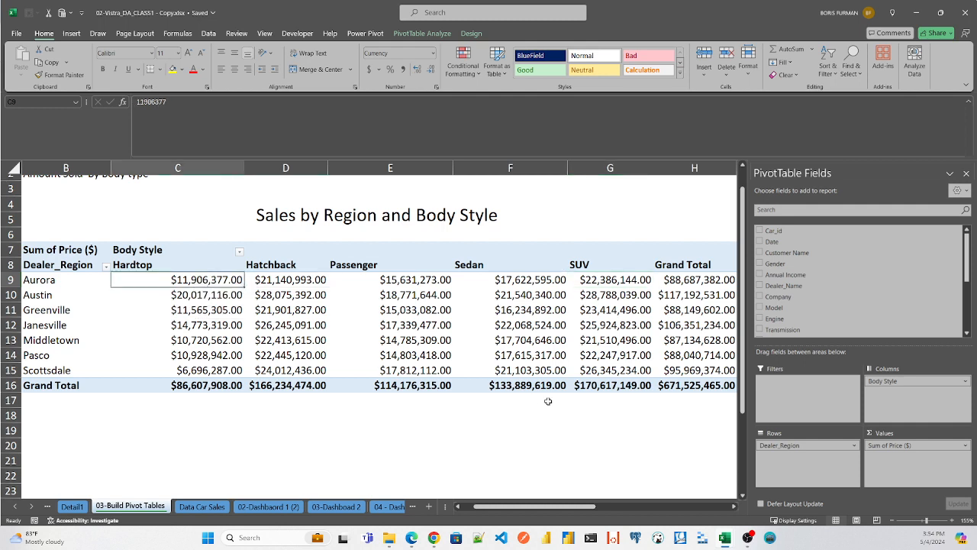
scroll(499, 511, "left", 1)
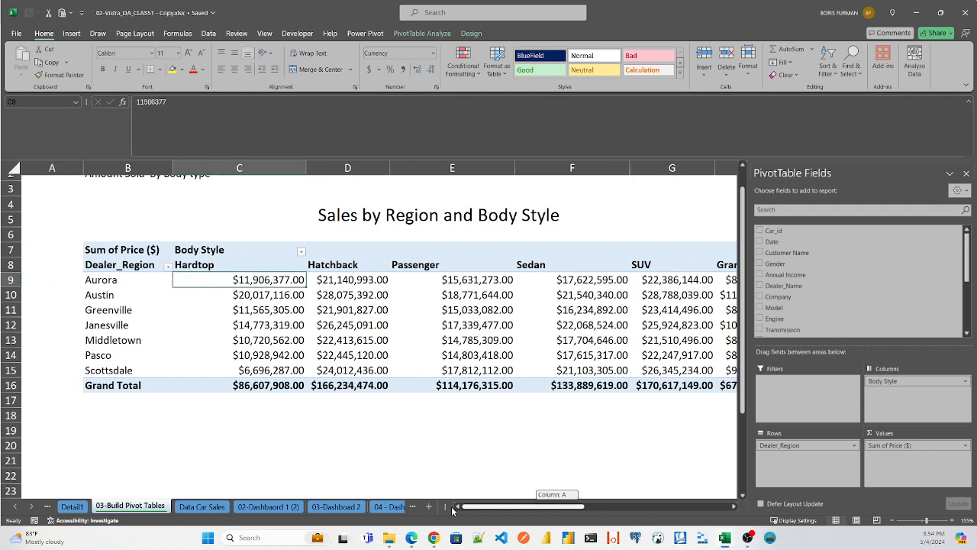
left_click(104, 430)
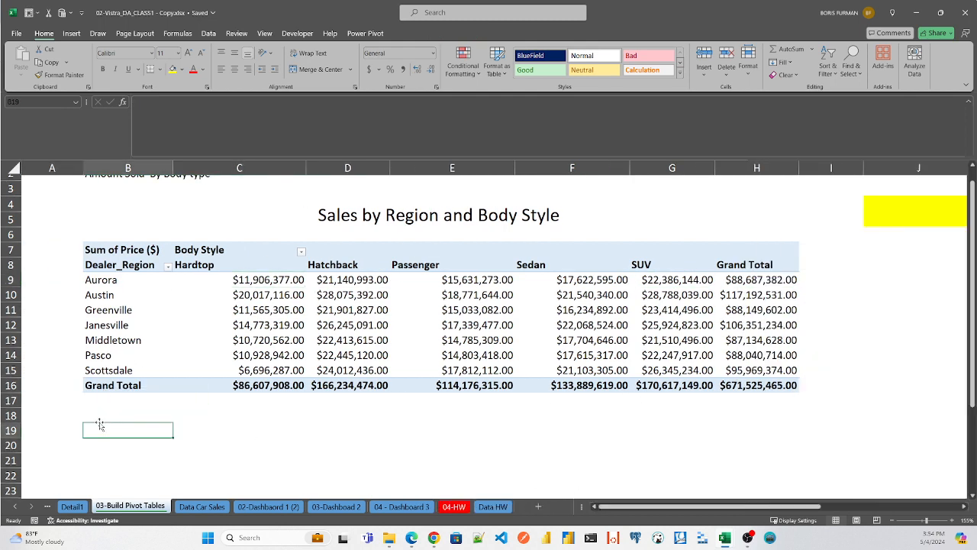
left_click(92, 414)
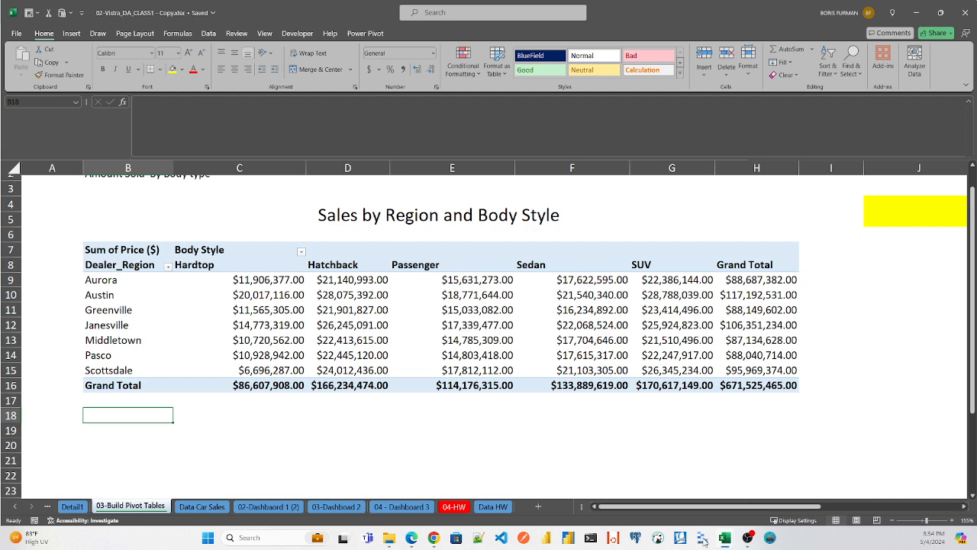
left_click_drag(692, 510, 796, 508)
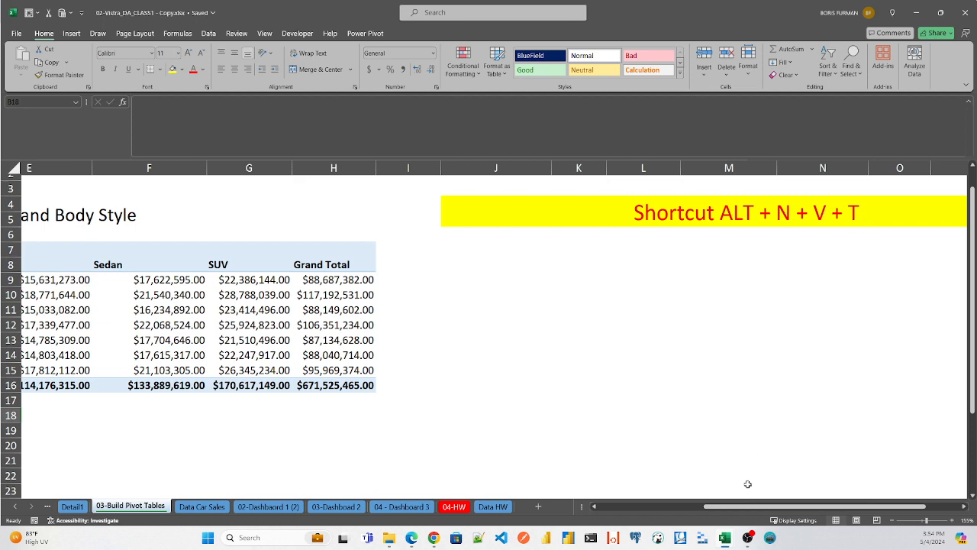
left_click_drag(760, 510, 655, 510)
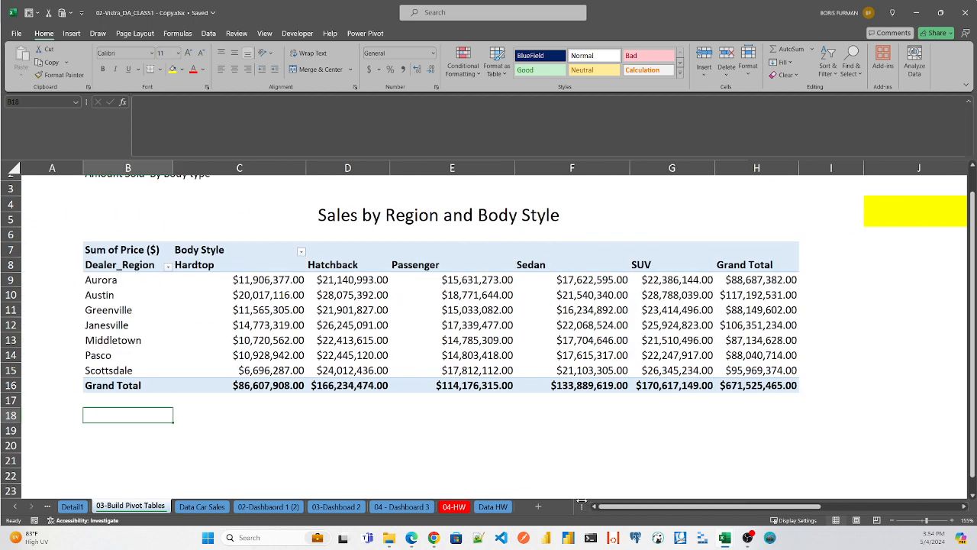
- Start a new PivotTable from the table_car_sales table on the Data Car Sales sheet
left_click(208, 505)
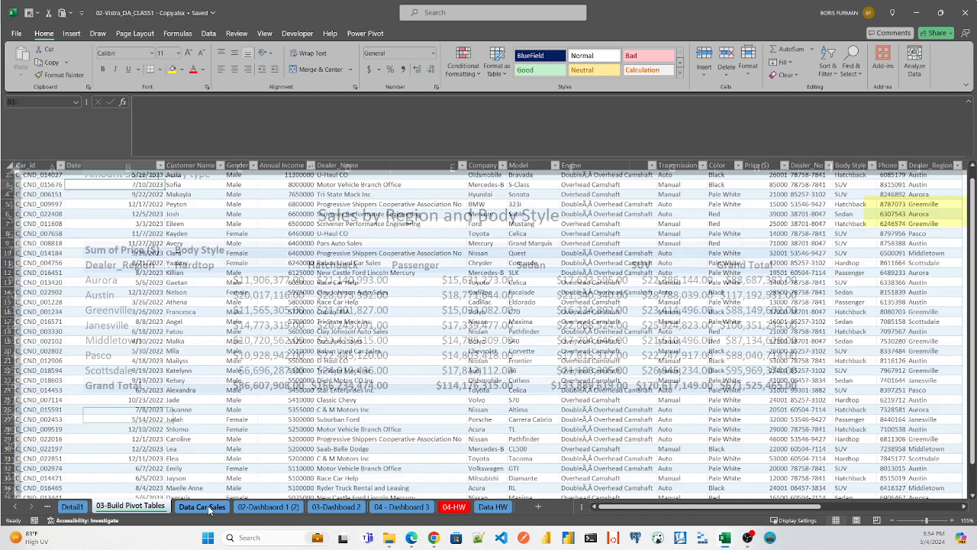
left_click(91, 183)
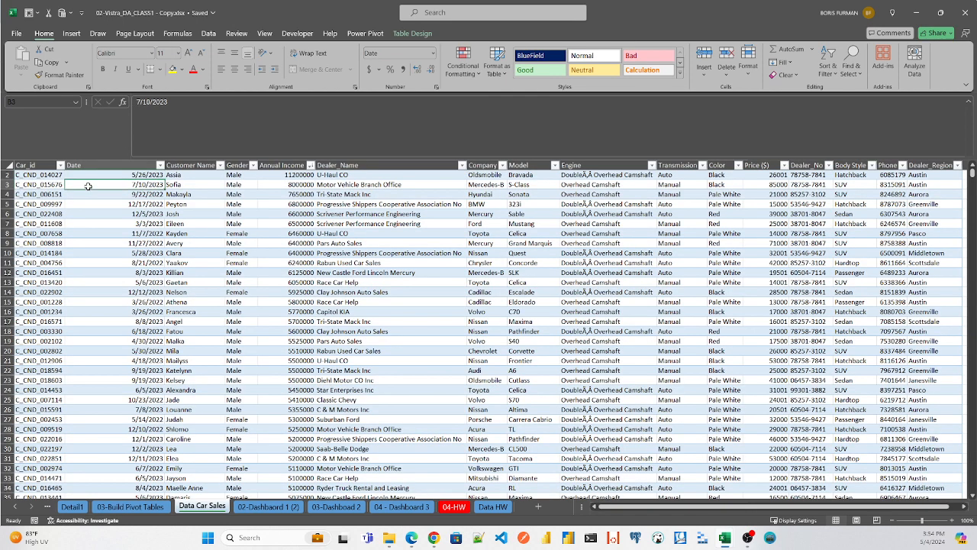
left_click(71, 34)
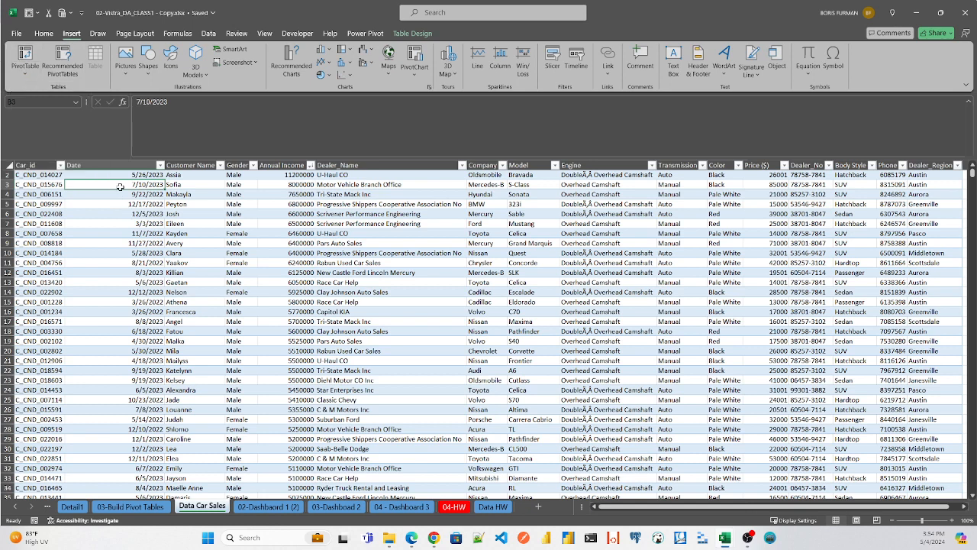
key("alt")
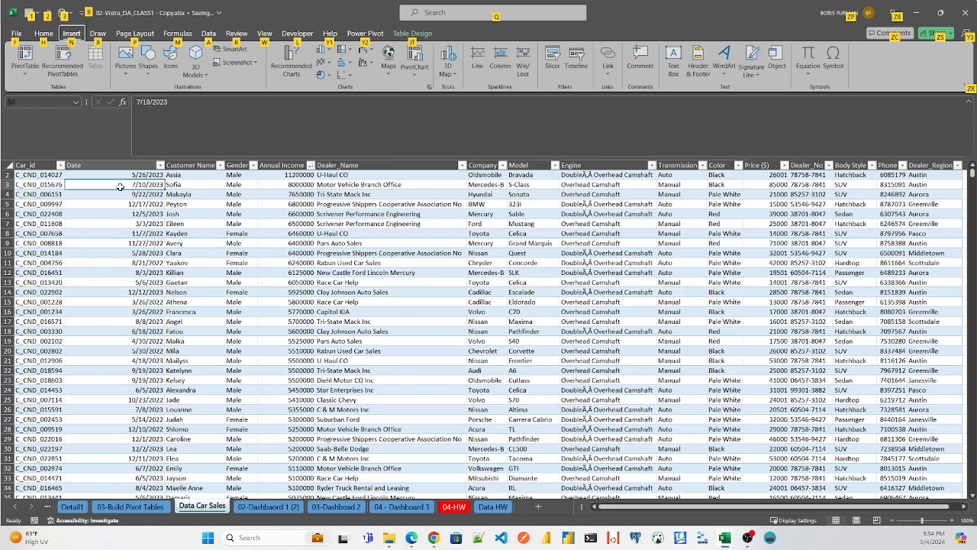
key("n")
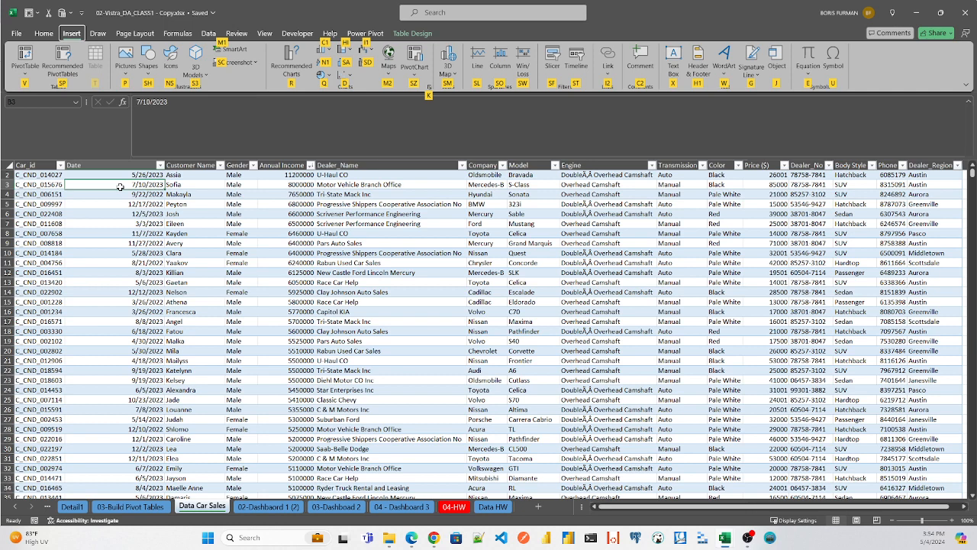
key("v")
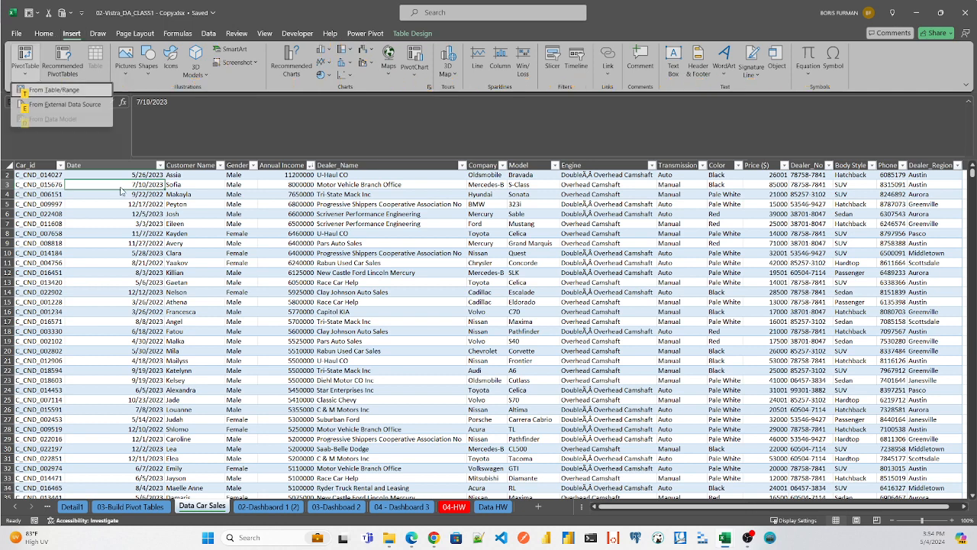
key("t")
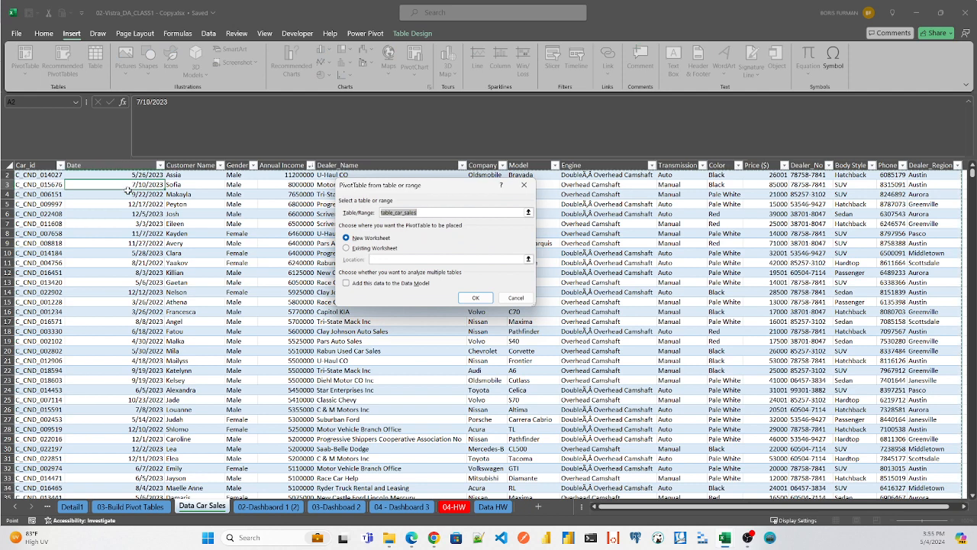
- Place the new PivotTable on the existing 03-Build Pivot Tables worksheet at cell B20 and create it
left_click(352, 248)
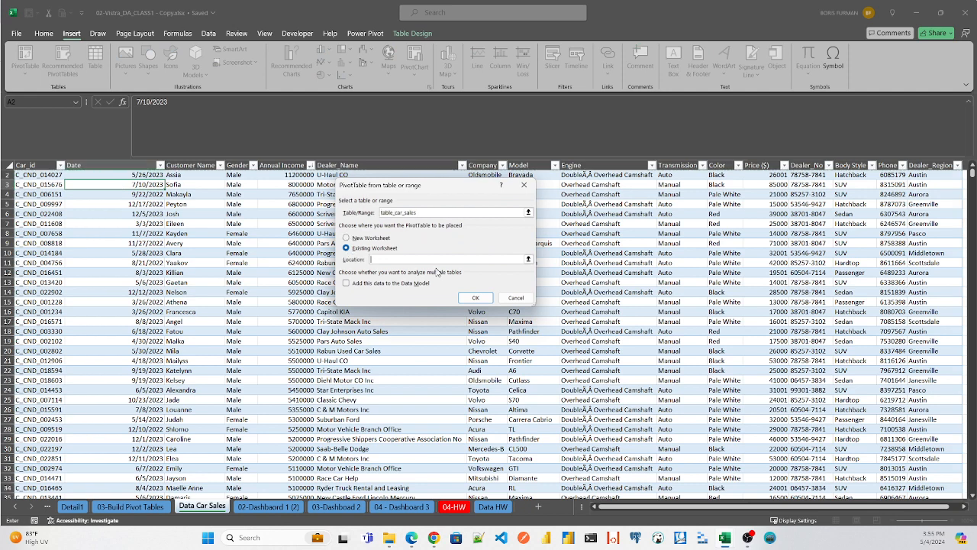
left_click(528, 259)
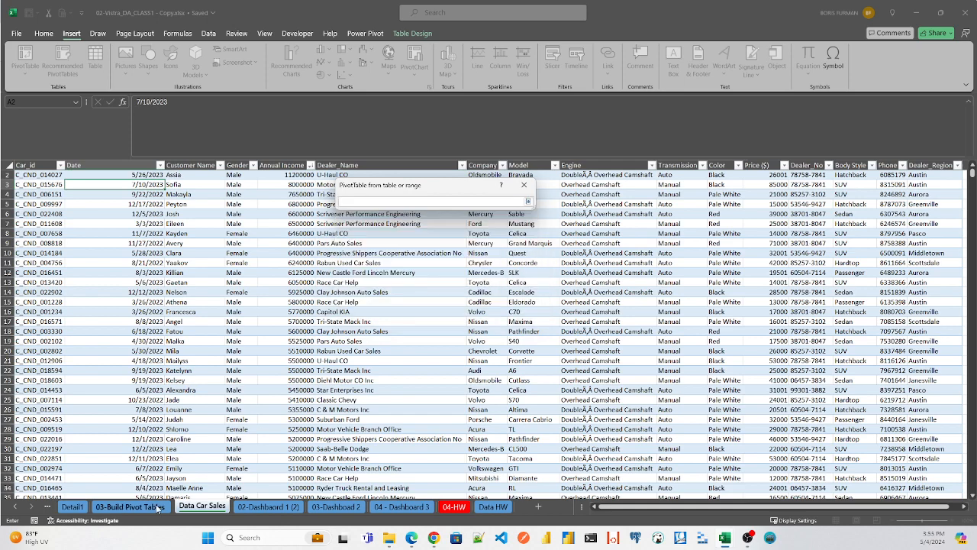
left_click(130, 507)
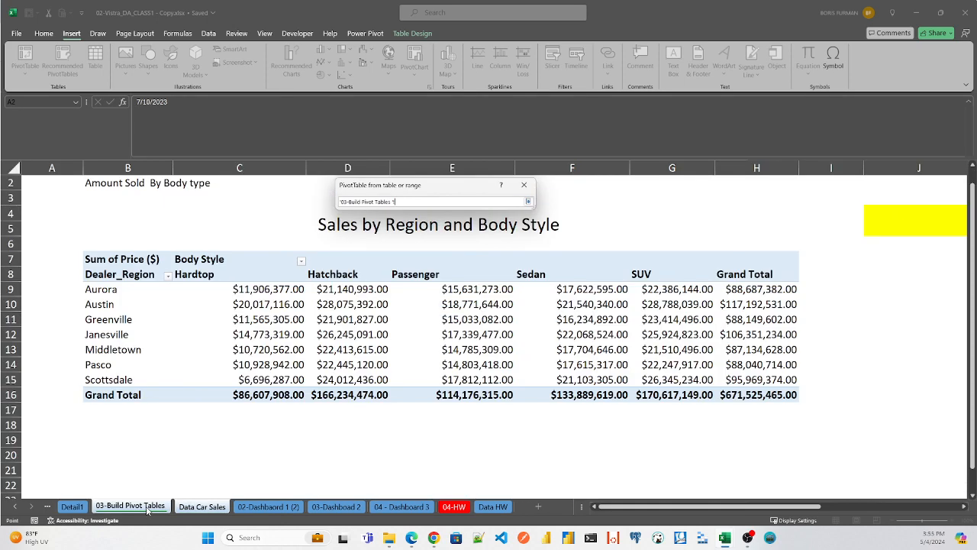
left_click(100, 434)
left_click(97, 439)
left_click(96, 469)
left_click(100, 451)
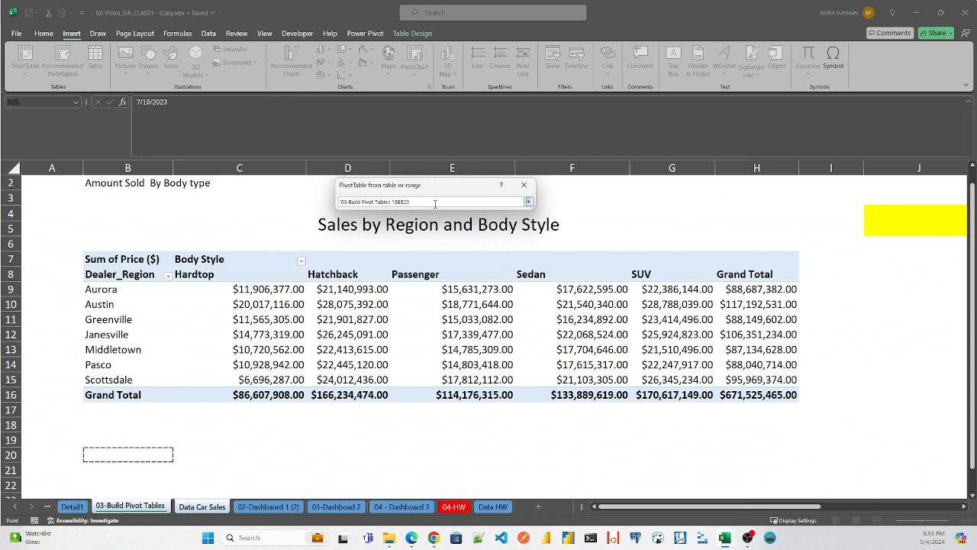
key("Return")
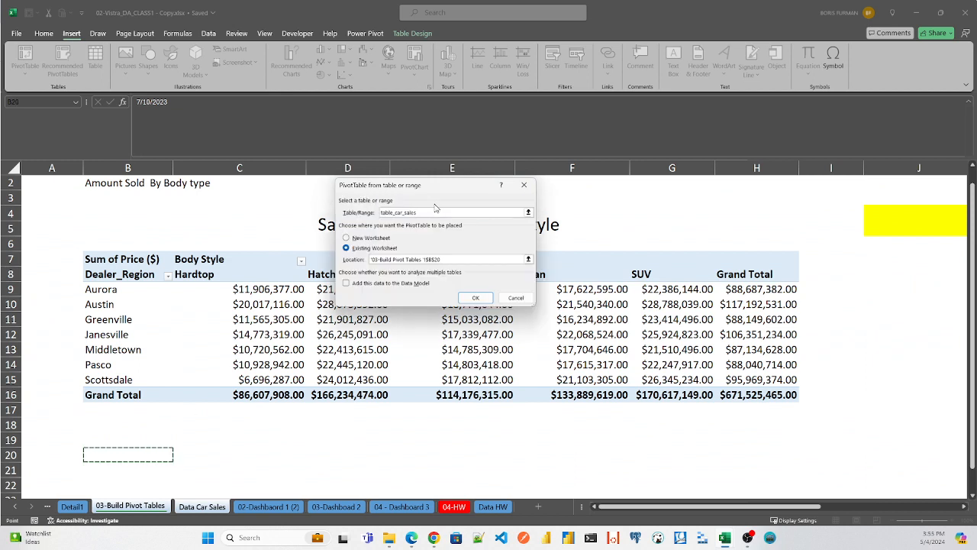
left_click(474, 298)
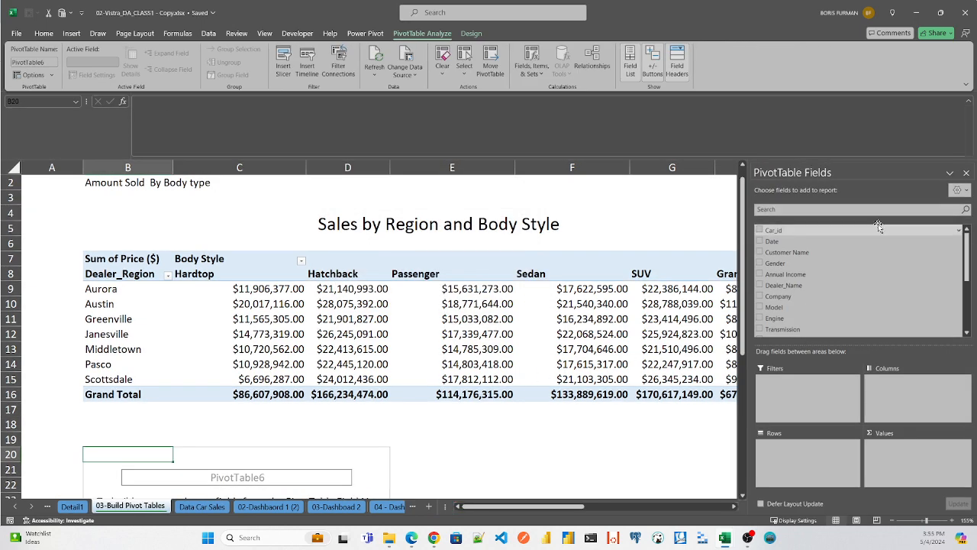
- Find the Dealer_Region field by searching for "reg" and add it to the Rows area of the new pivot table
left_click(805, 208)
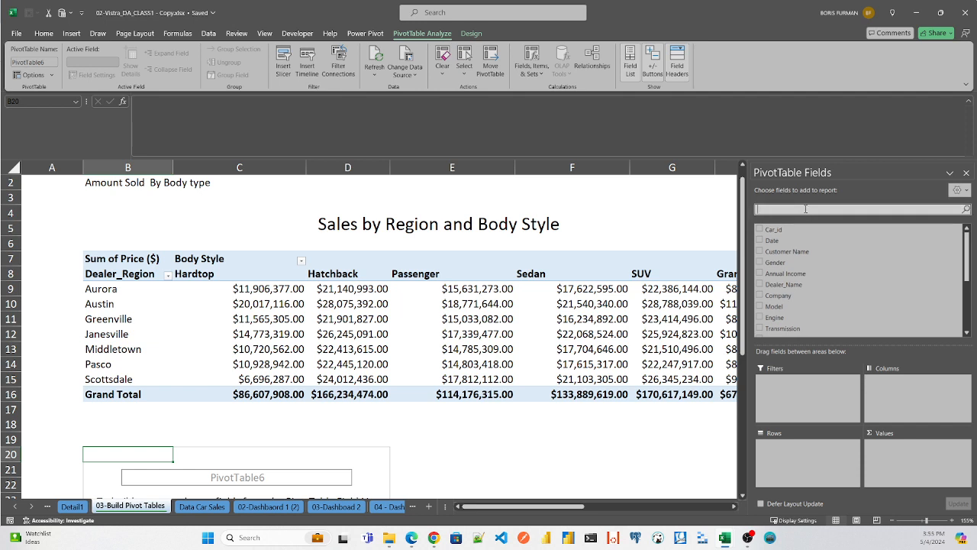
type("reg")
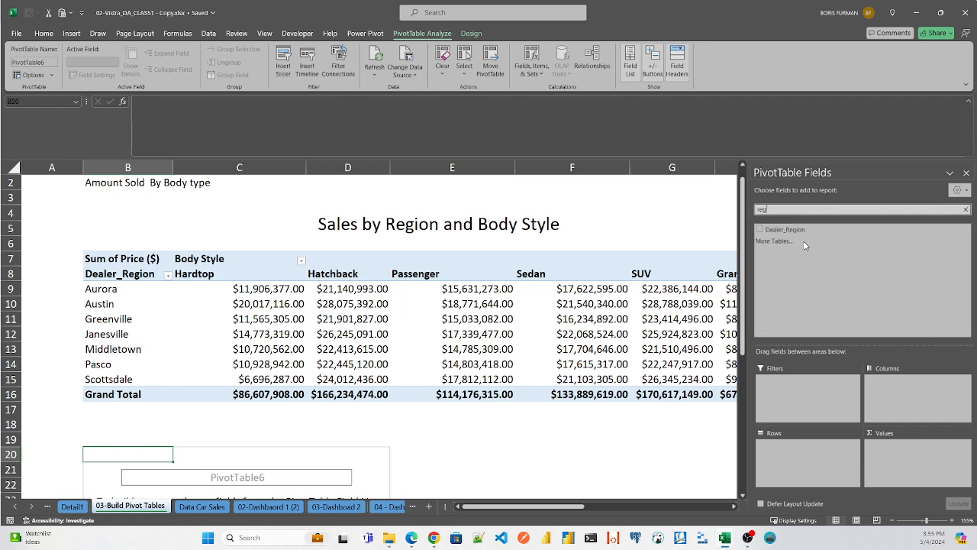
left_click_drag(787, 230, 790, 465)
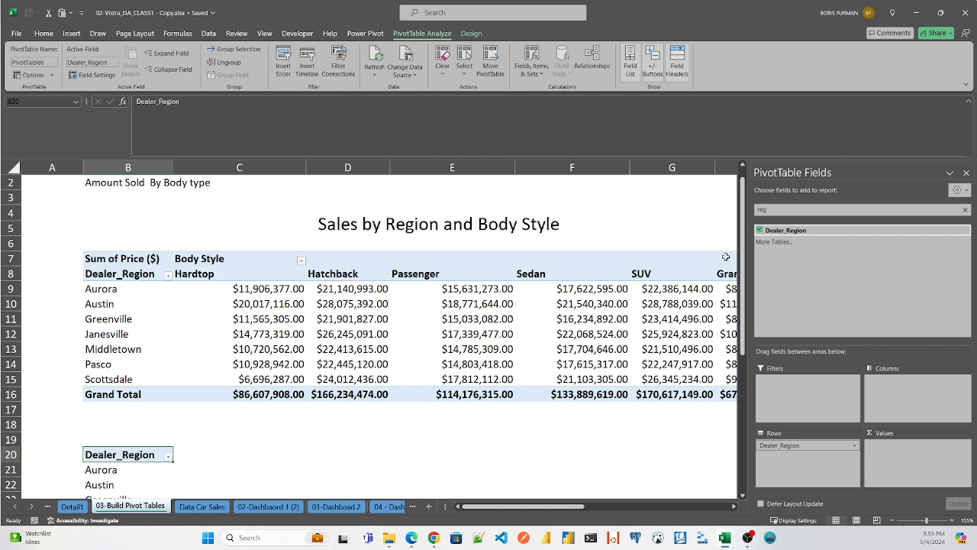
- Replace the field search with "body" and add the Body Style field to the Columns area
left_click_drag(776, 209, 697, 205)
key("BackSpace")
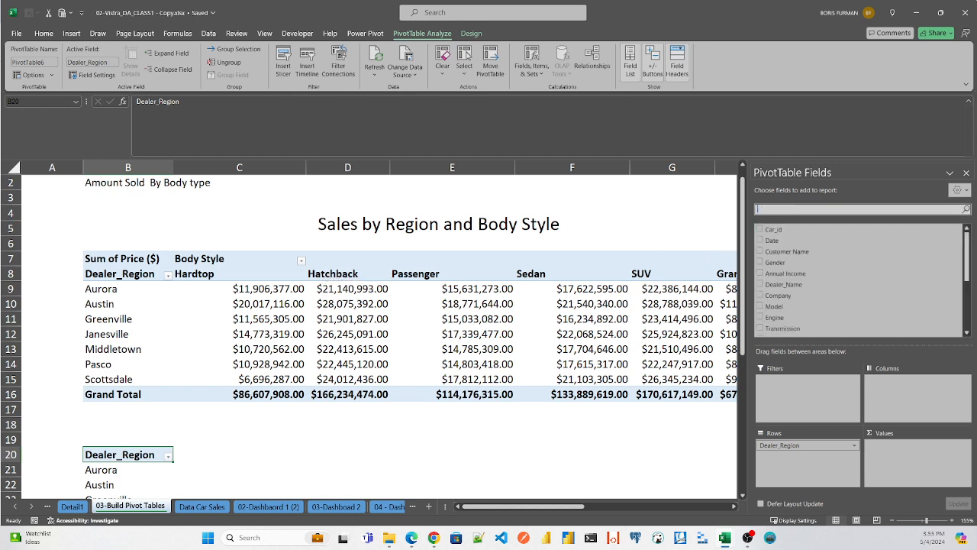
type("body")
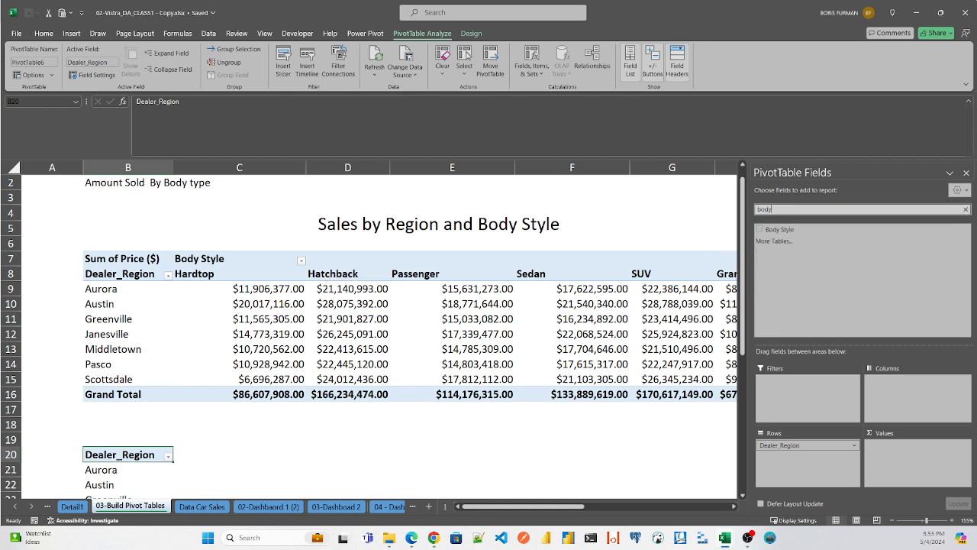
left_click_drag(775, 231, 892, 391)
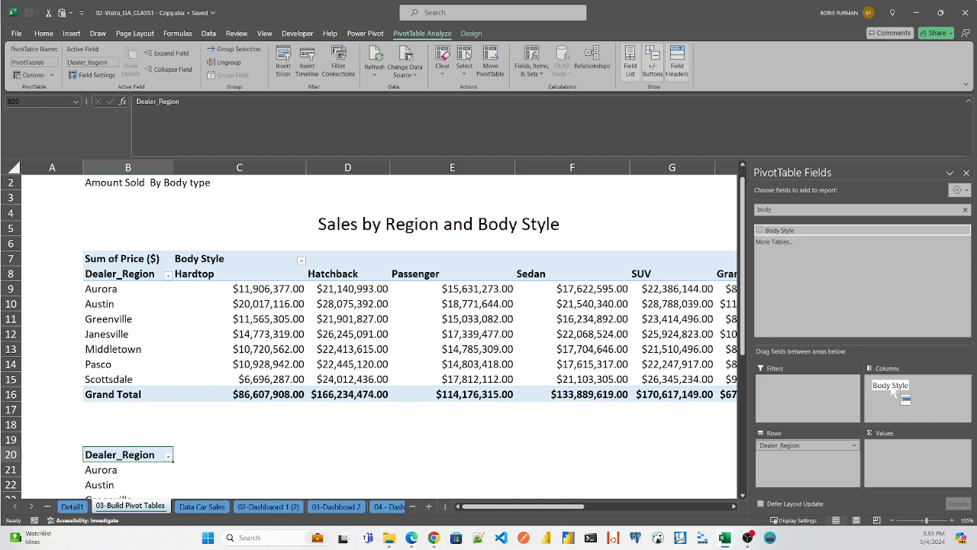
left_click_drag(903, 398, 892, 389)
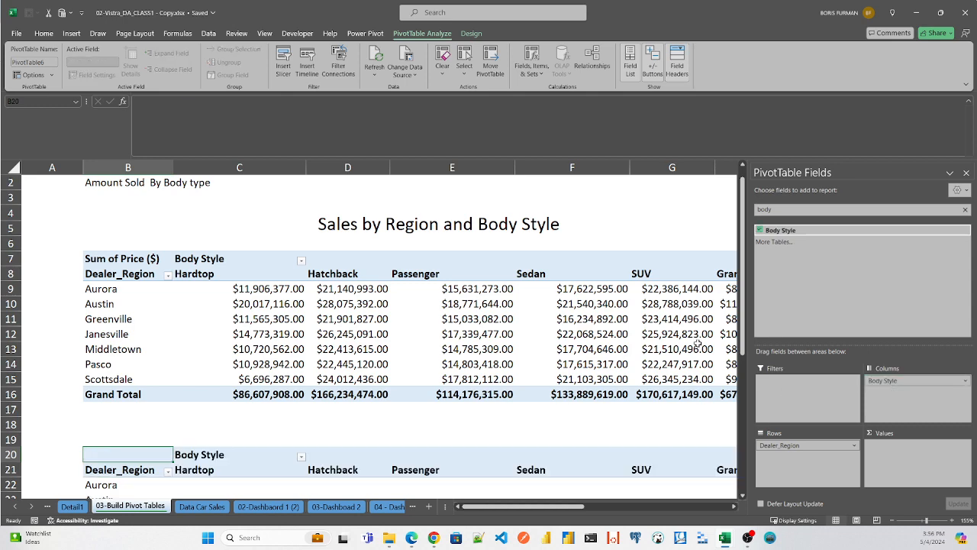
- Examine the new pivot table's region rows, body style columns and value cells below the original table
left_click_drag(745, 309, 745, 344)
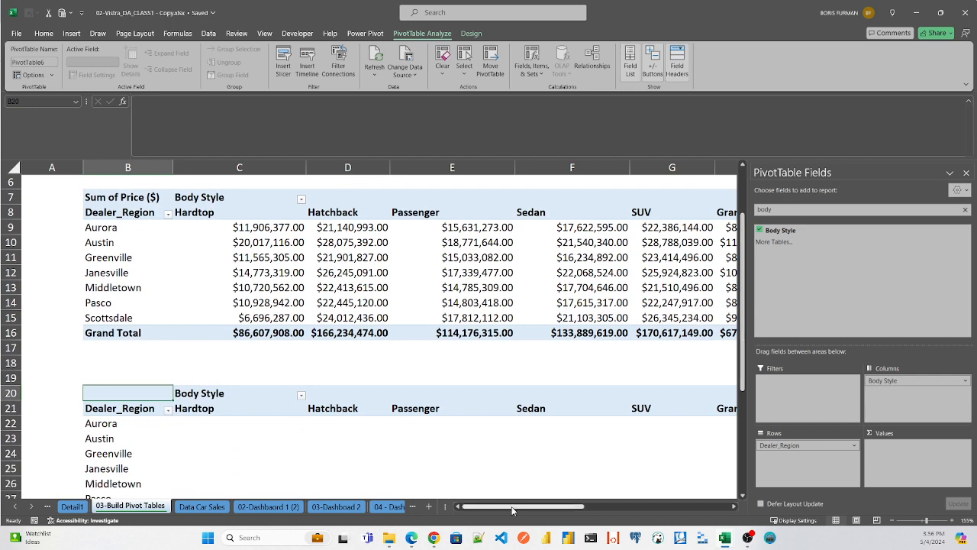
left_click_drag(514, 507, 520, 514)
left_click(173, 423)
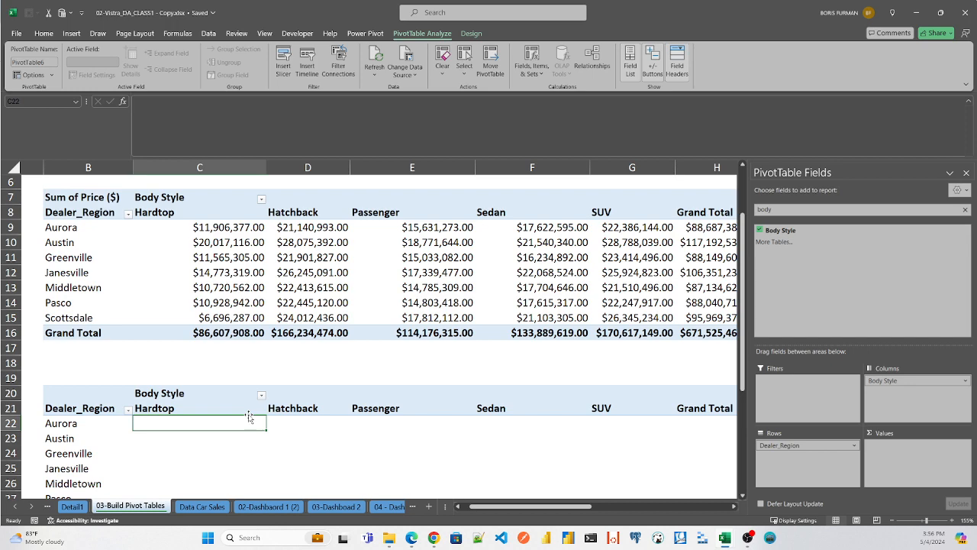
key("Down")
key("Down")
key("Down")
key("Down")
key("Down")
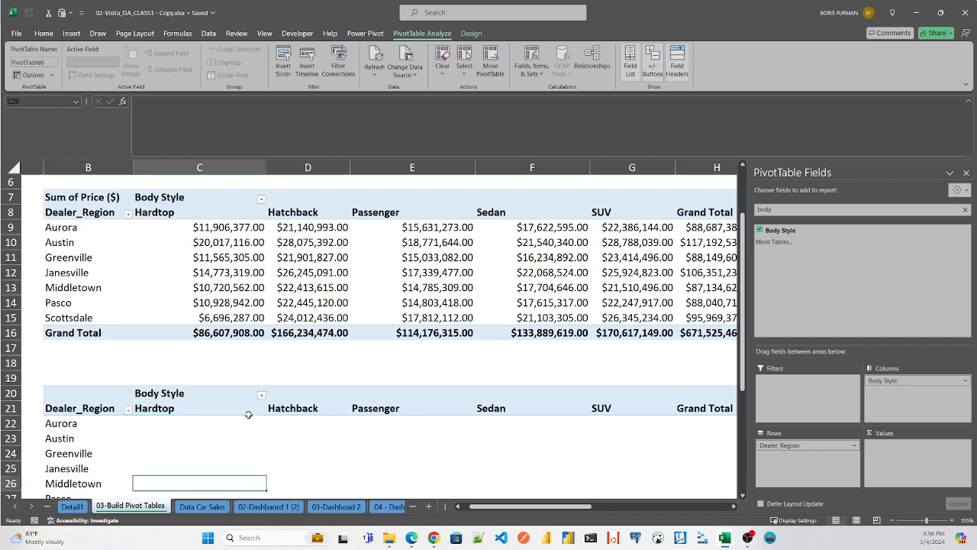
key("Up")
key("Up")
key("Up")
key("Up")
key("Up")
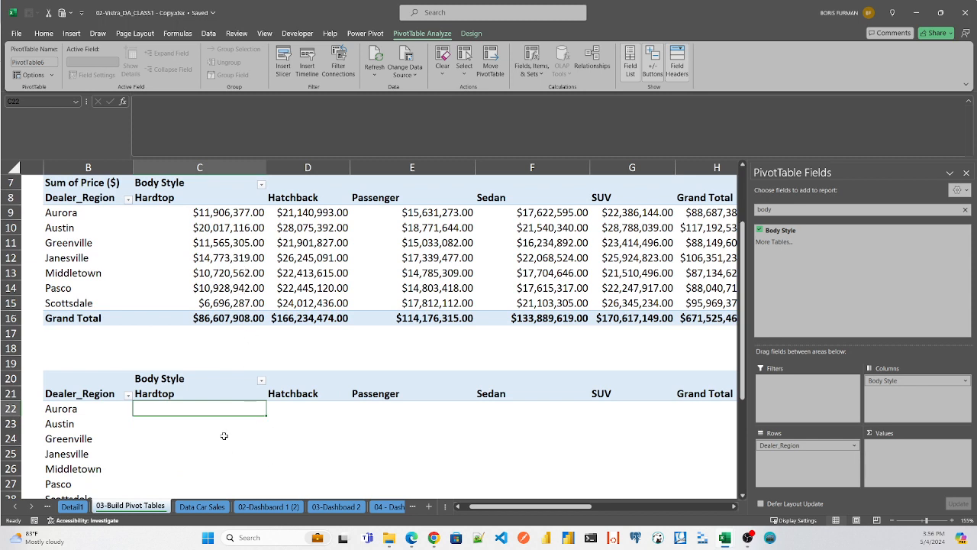
- Replace the field search with "price" and add the Price ($) field to the Values area
left_click_drag(784, 210, 697, 197)
key("BackSpace")
type("price")
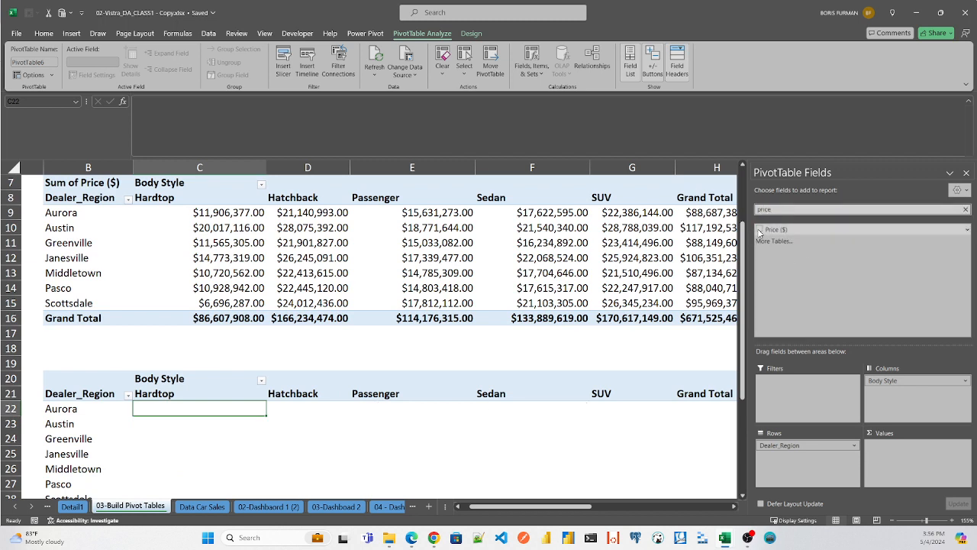
left_click_drag(767, 230, 889, 459)
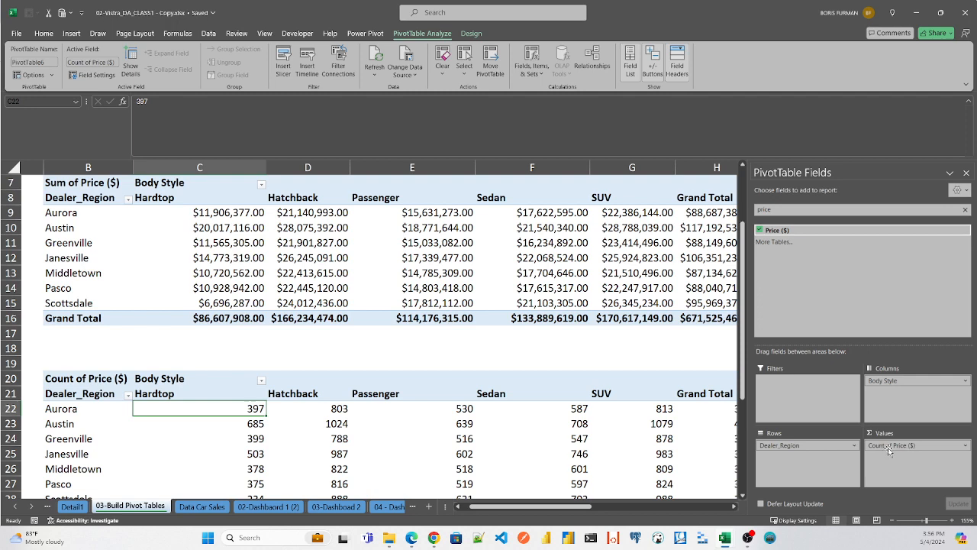
- Summarize the Price ($) values in the new pivot table by Sum
right_click(232, 408)
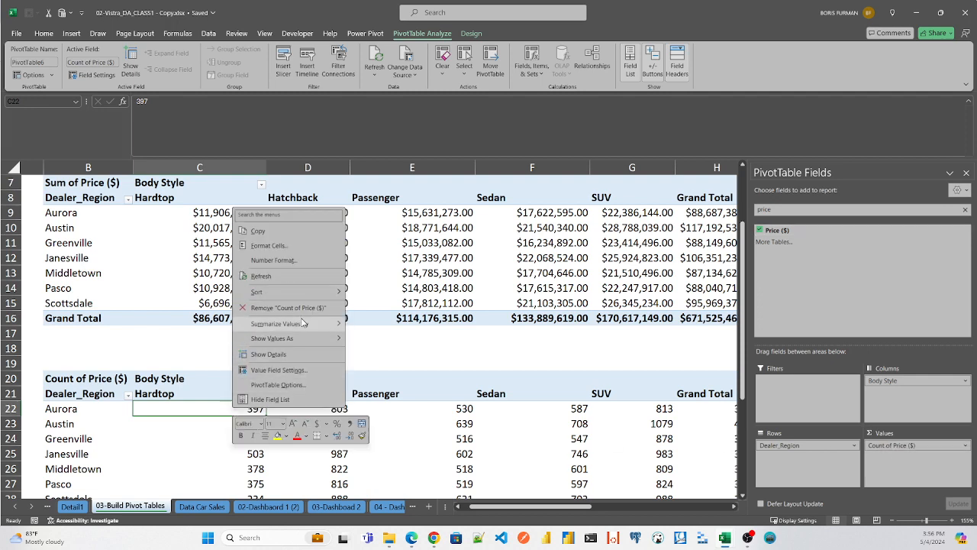
mouse_move(305, 323)
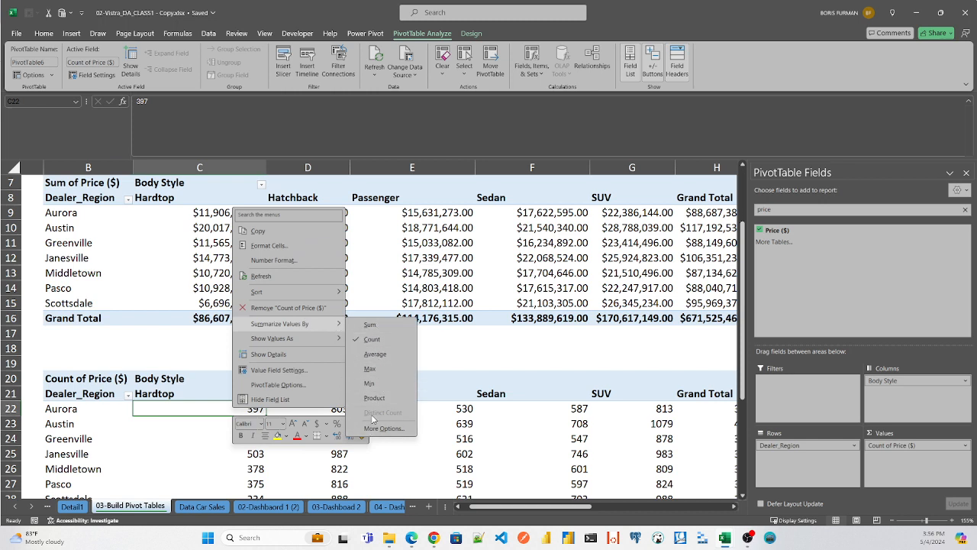
left_click(377, 326)
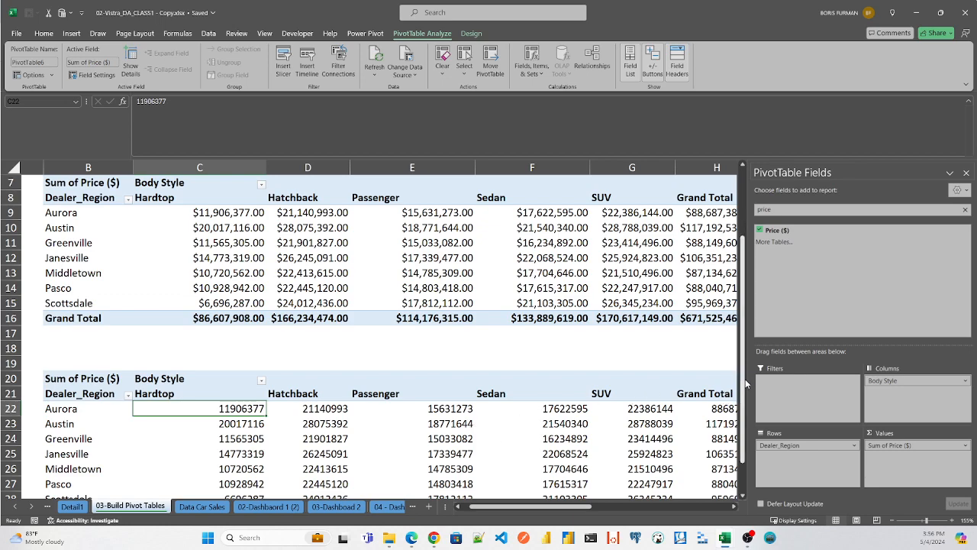
- Set the number format of the new pivot table's Sum of Price ($) values to Currency
scroll(746, 384, "down", 1)
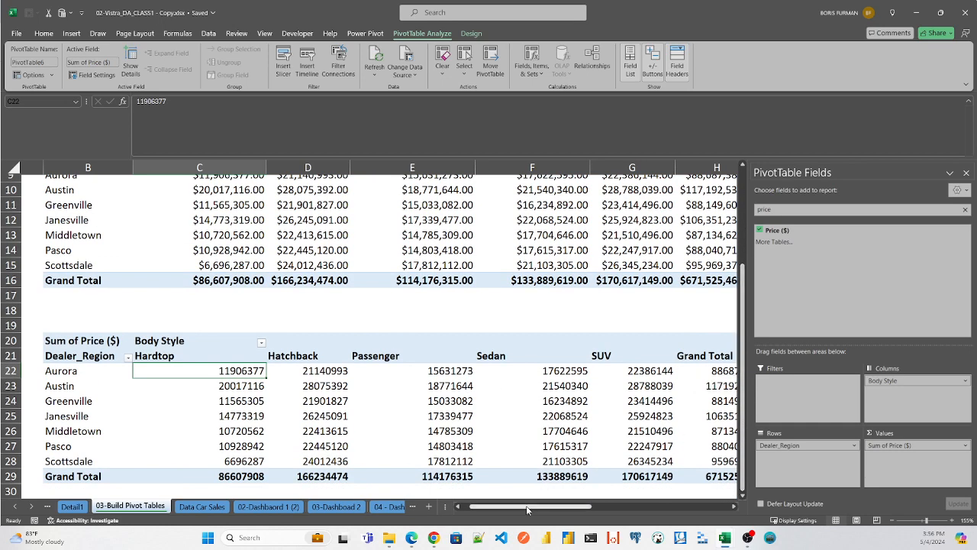
mouse_move(526, 505)
left_mouse_down()
mouse_move(569, 506)
mouse_move(516, 505)
left_mouse_up()
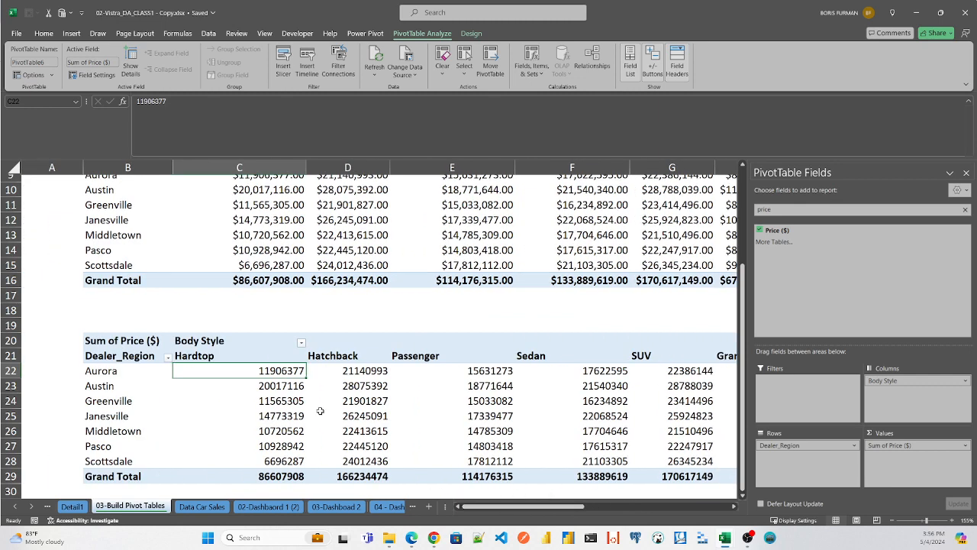
right_click(283, 372)
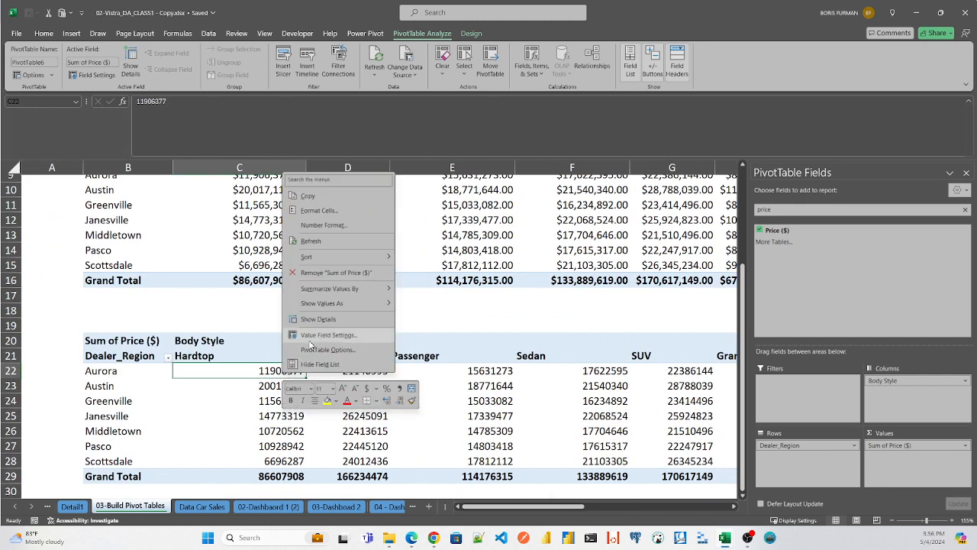
left_click(314, 227)
left_click(192, 156)
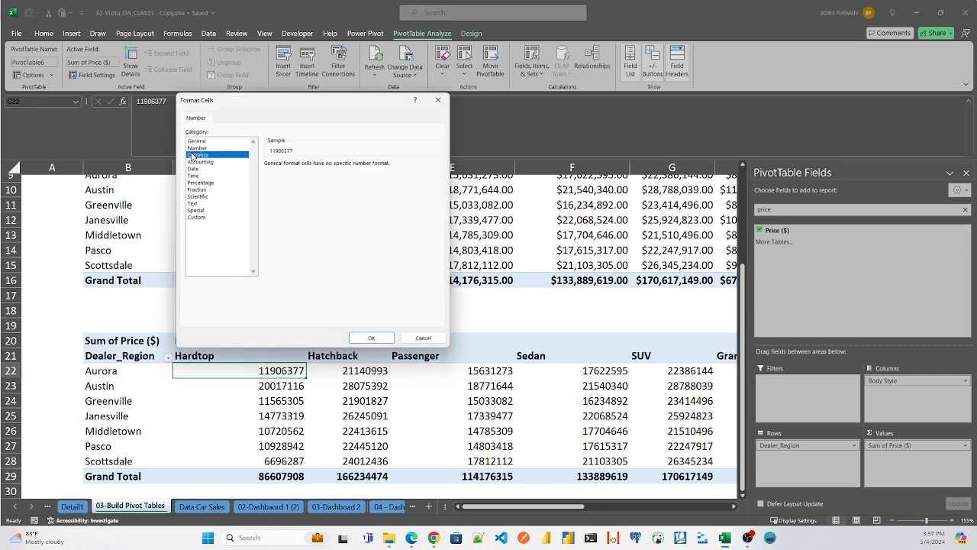
left_click(371, 337)
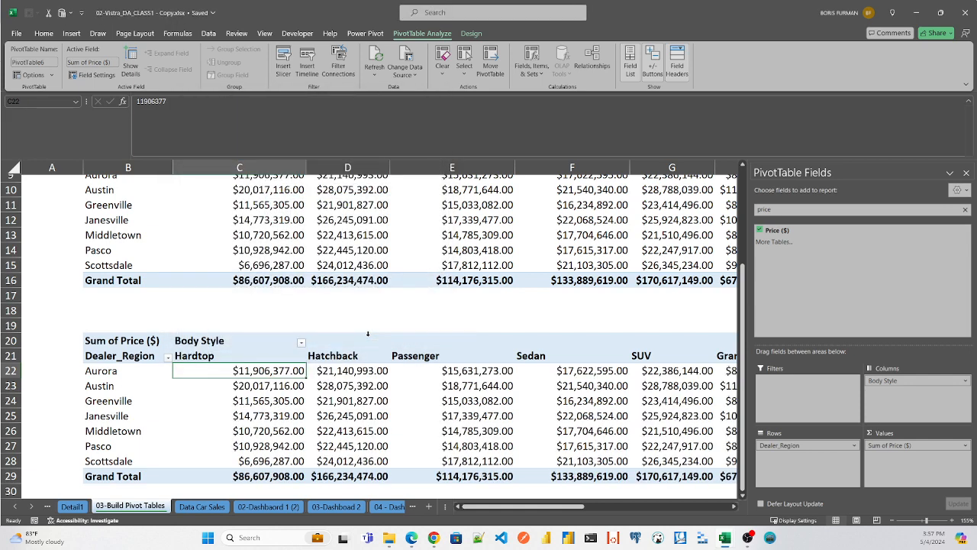
- Sort the new pivot table's dealer regions by their Grand Total values from largest to smallest
left_click_drag(511, 506, 559, 510)
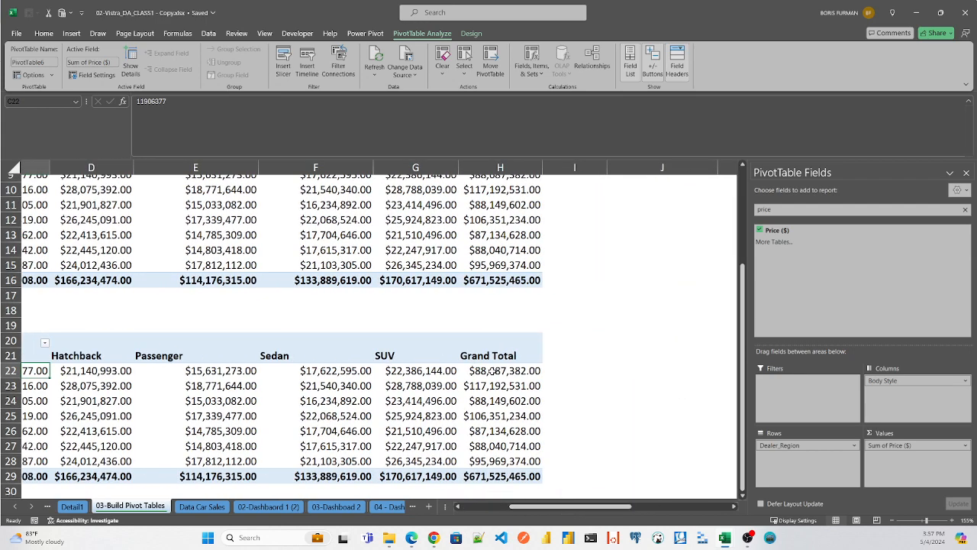
left_click(495, 371)
right_click(495, 370)
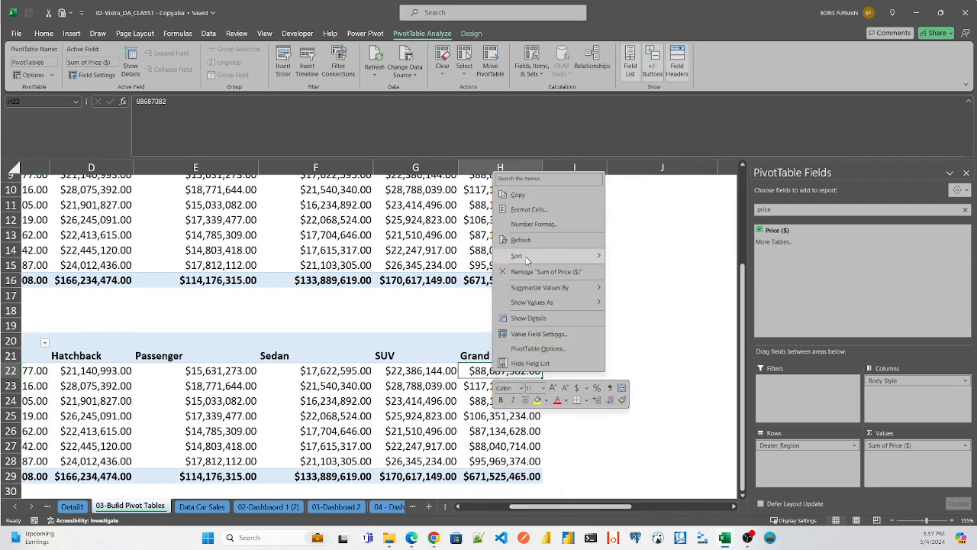
mouse_move(527, 258)
left_click(656, 272)
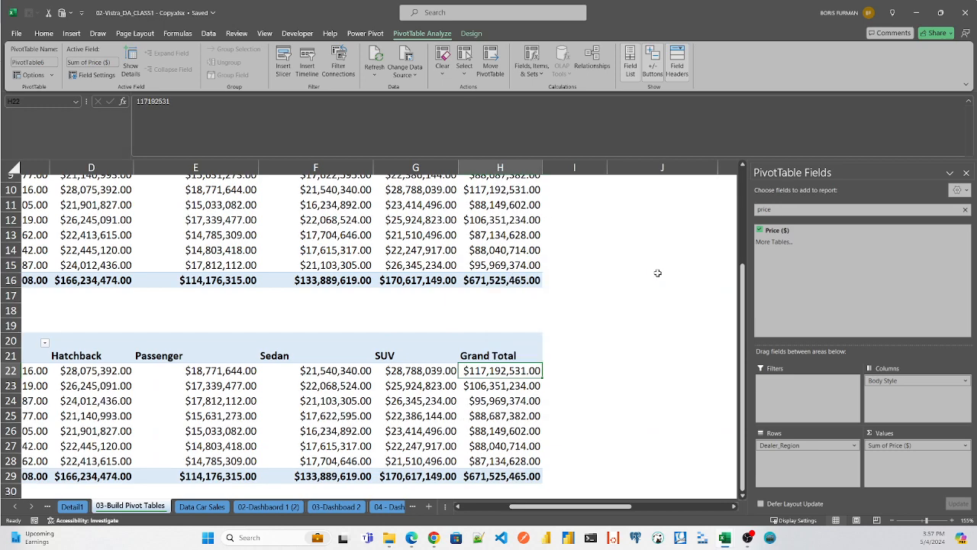
- Return to the Dealer_Region column of the sorted pivot table and close the PivotTable Fields pane
key("Left")
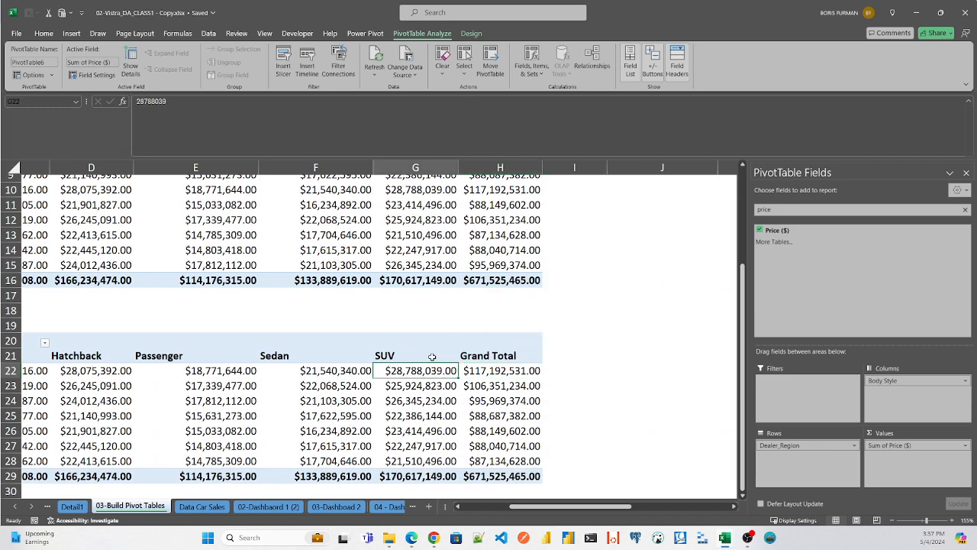
key("Left")
key("Left")
key("Left")
key("Left")
key("Left")
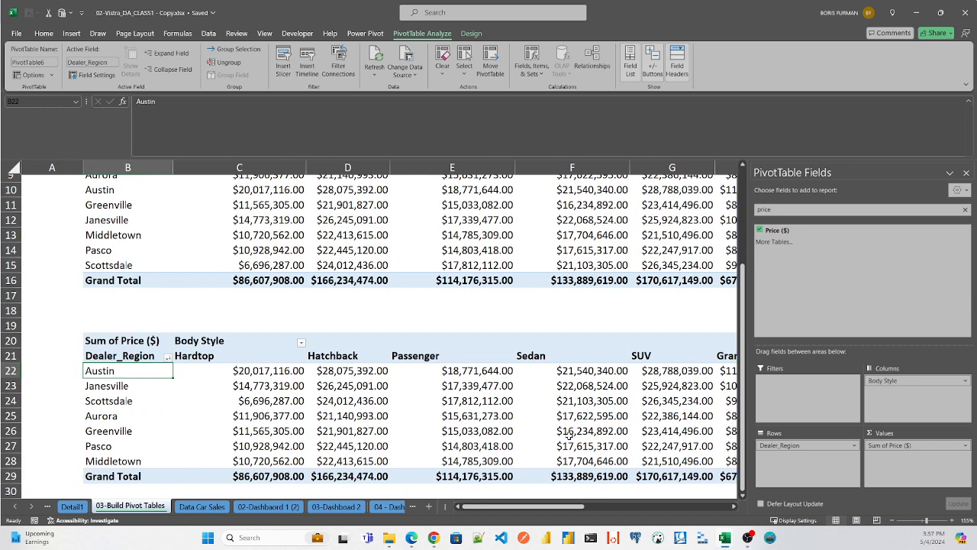
left_click(966, 173)
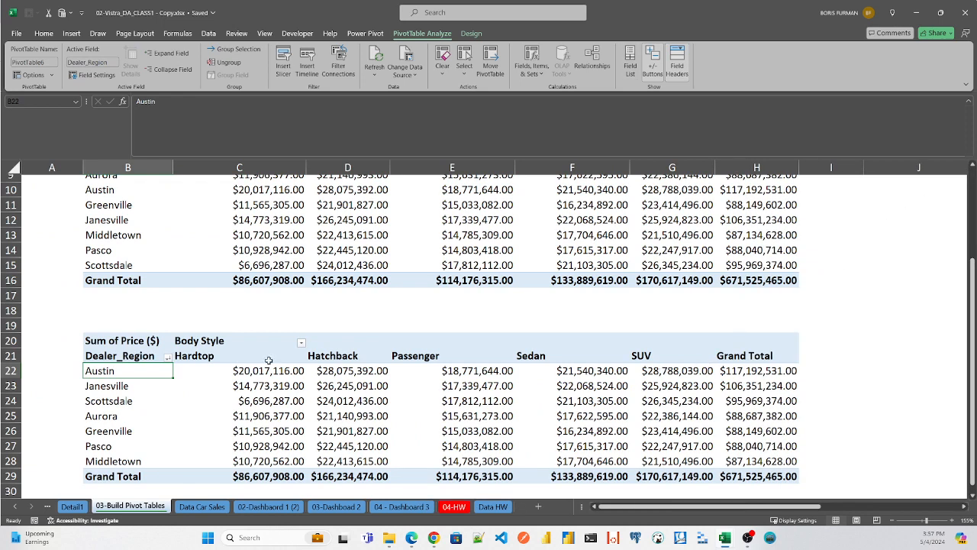
- Apply a green Medium PivotTable style with a solid header to the new pivot table and save the workbook
left_click(345, 344)
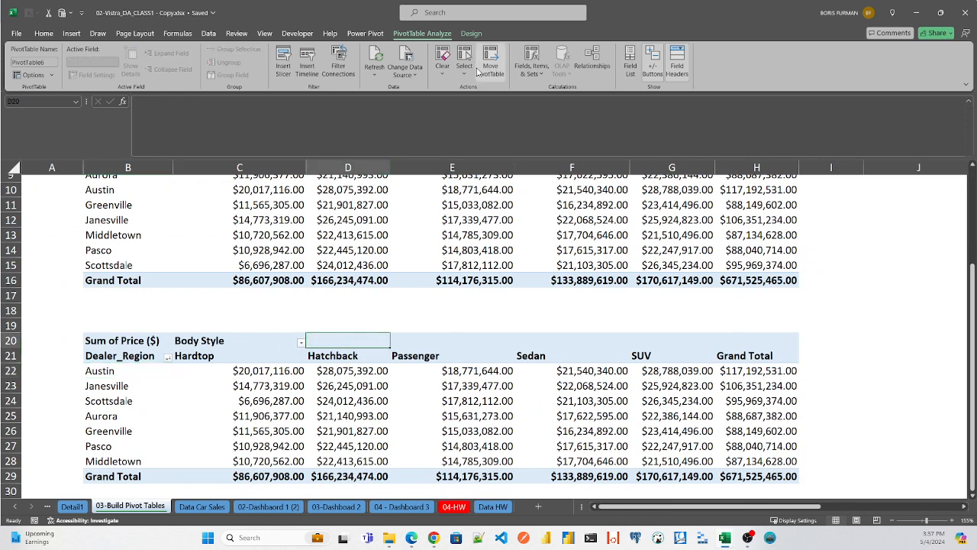
left_click(474, 33)
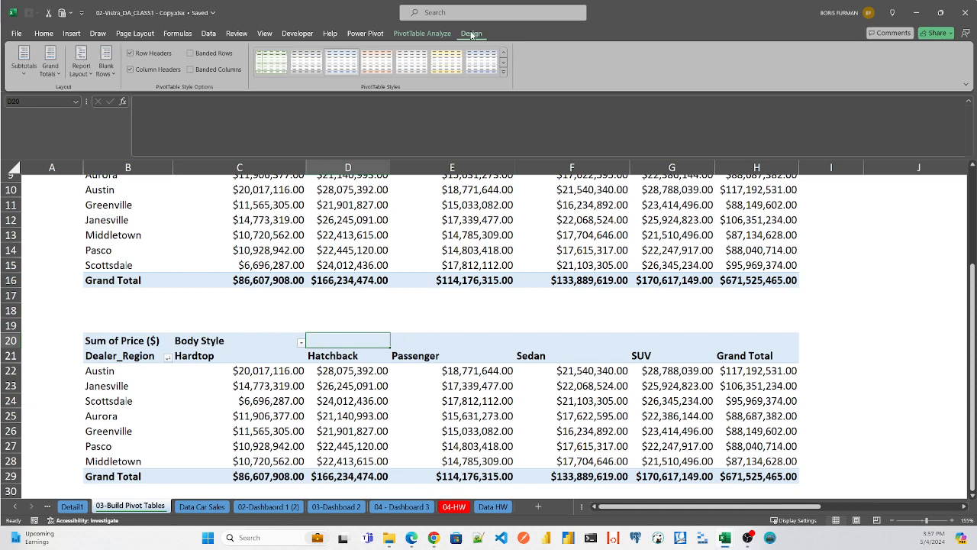
left_click(503, 66)
left_click(503, 70)
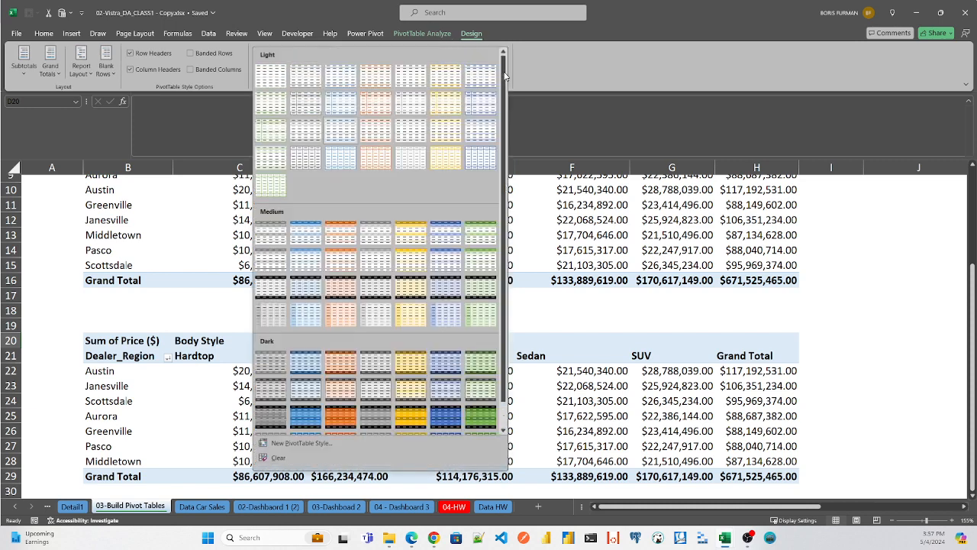
left_click(481, 287)
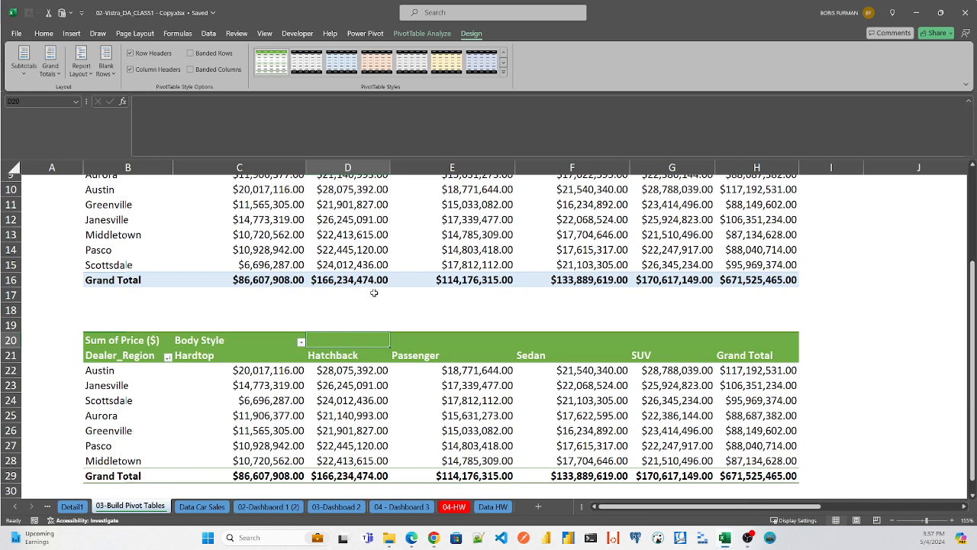
key("ctrl+s")
- Examine Austin's grand total and the SUV, Sedan and Hatchback totals in the green pivot table
mouse_move(282, 367)
left_click(765, 370)
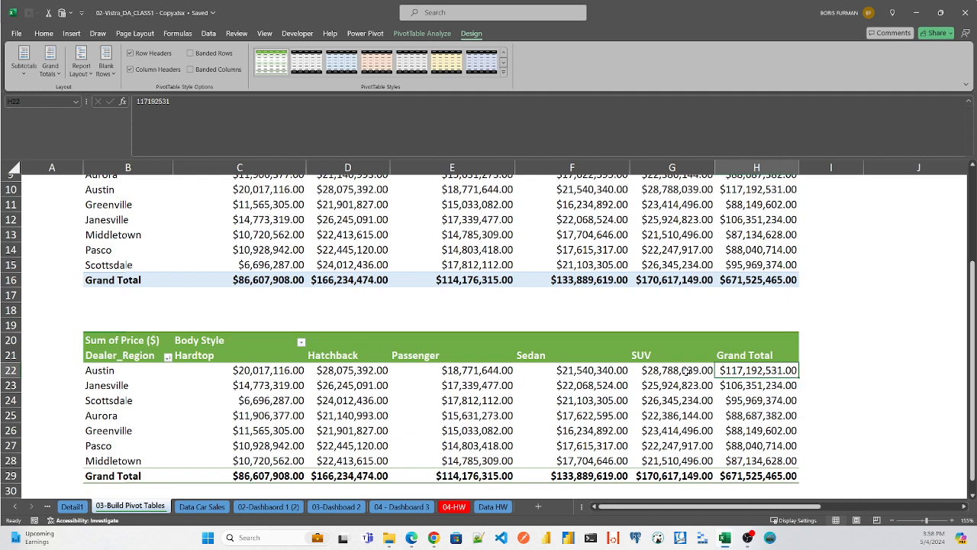
left_click(667, 475)
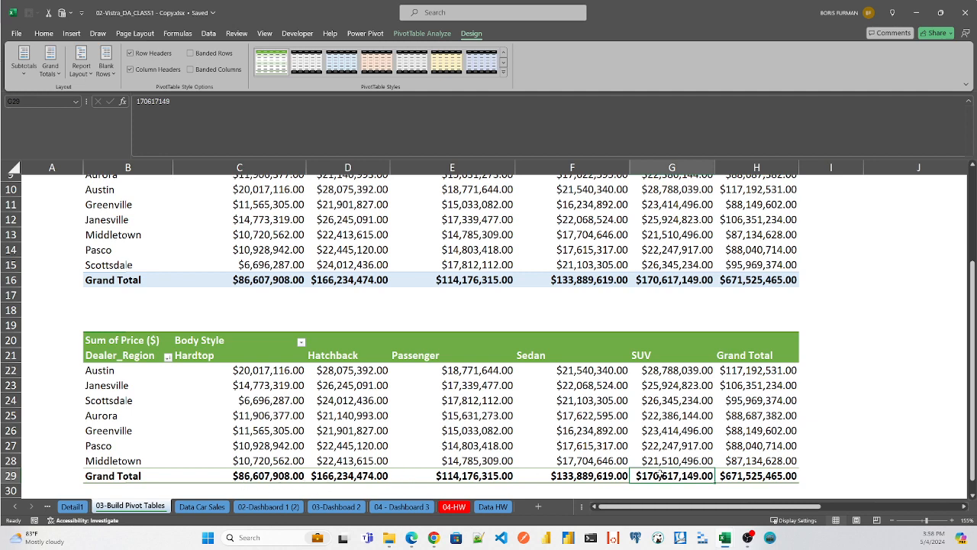
left_click(585, 476)
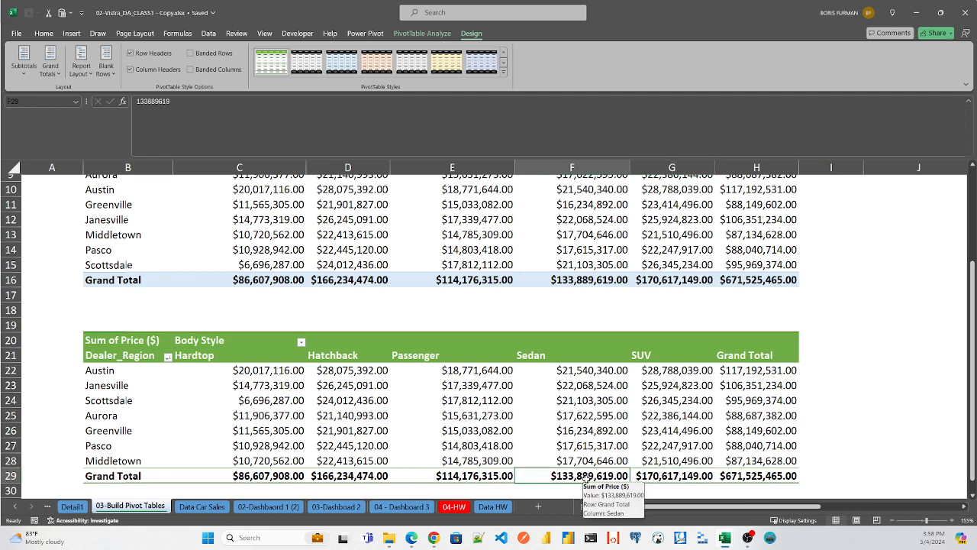
left_click(326, 476)
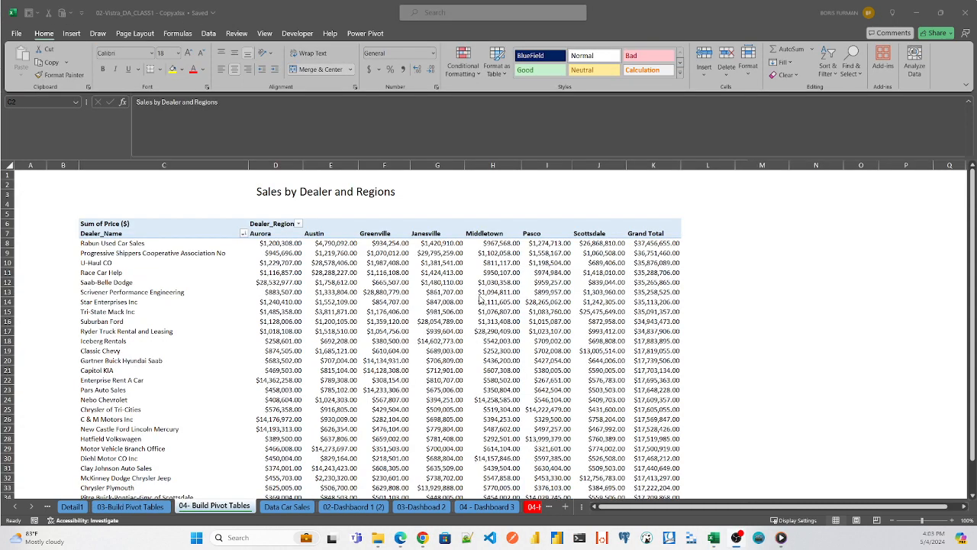
- Examine the dealer names and the extent of the Sales by Dealer and Regions pivot table, from its title to below the Grand Total row
left_click(421, 192)
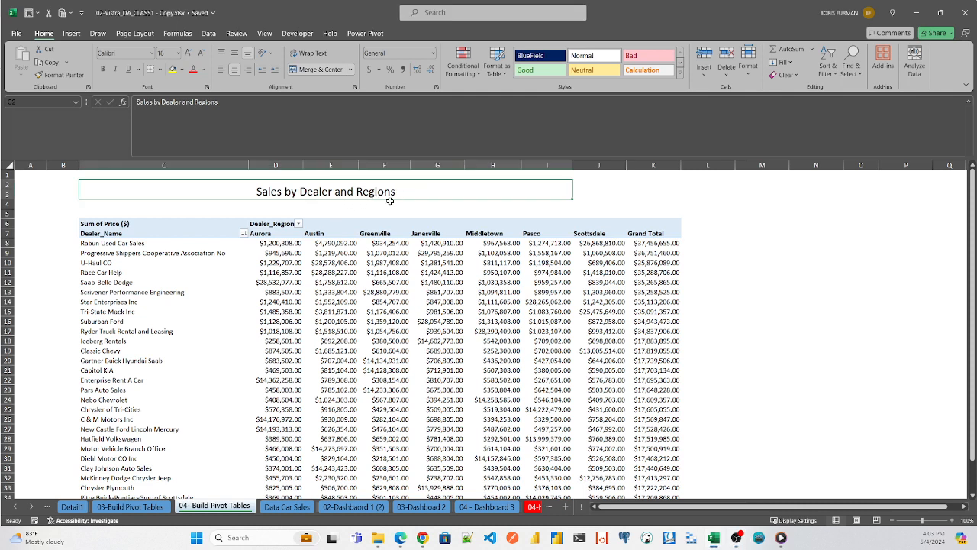
left_click(168, 245)
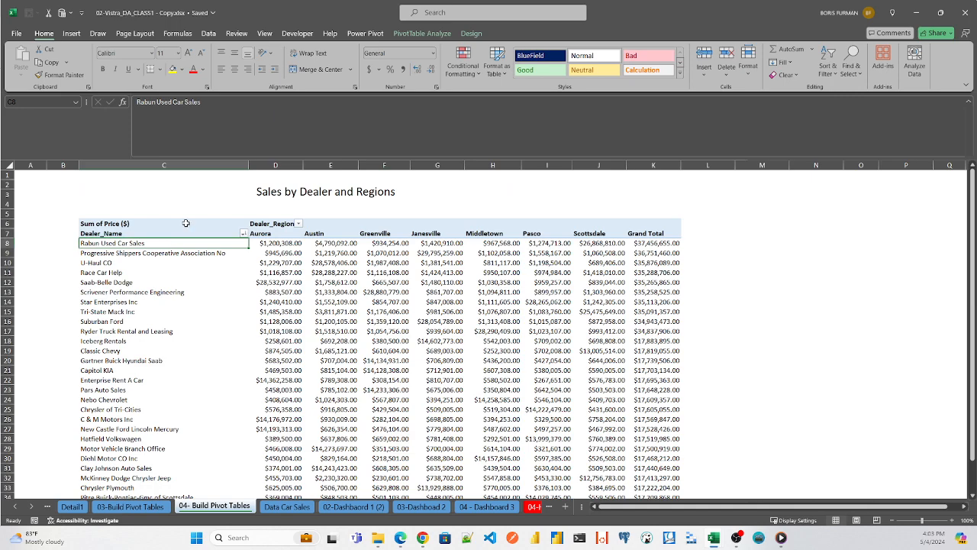
key("Down")
key("Down")
key("Down")
key("Down")
key("Down")
key("Down")
key("Down")
key("Down")
key("Down")
key("Down")
key("Down")
key("Down")
key("Down")
key("Down")
key("Down")
key("Down")
key("Down")
key("Down")
key("Down")
key("Down")
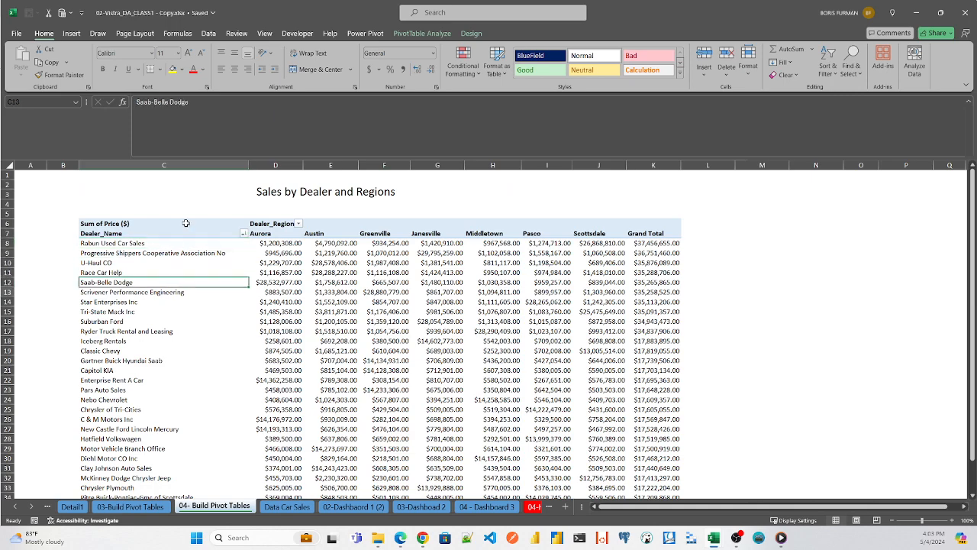
key("Up")
key("Up")
key("Up")
key("Up")
key("Up")
key("Up")
key("Up")
key("Up")
key("Up")
key("Up")
key("Up")
key("Up")
key("Up")
key("Up")
key("Up")
key("Up")
key("Up")
key("Up")
key("Up")
key("Up")
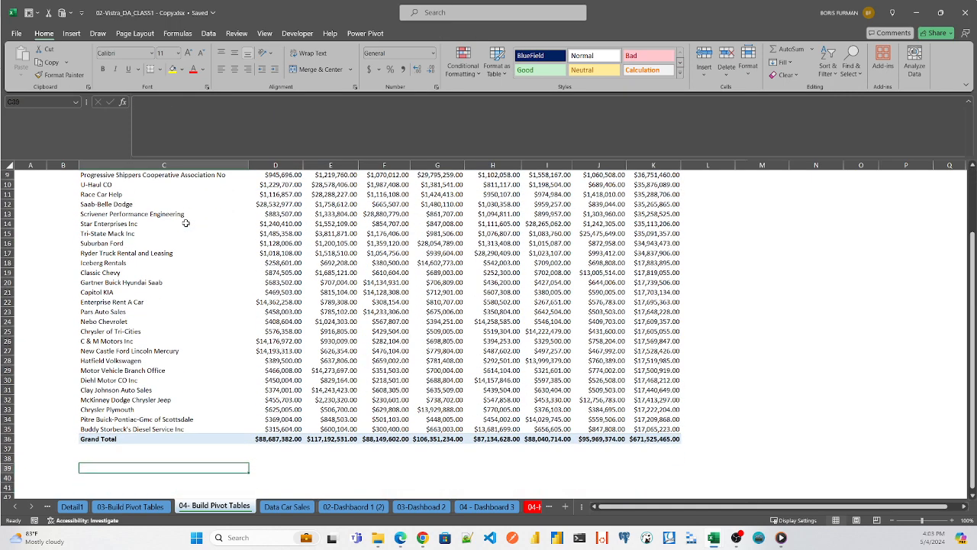
key("Up")
key("Up")
key("Up")
key("Up")
key("Up")
key("Up")
key("Up")
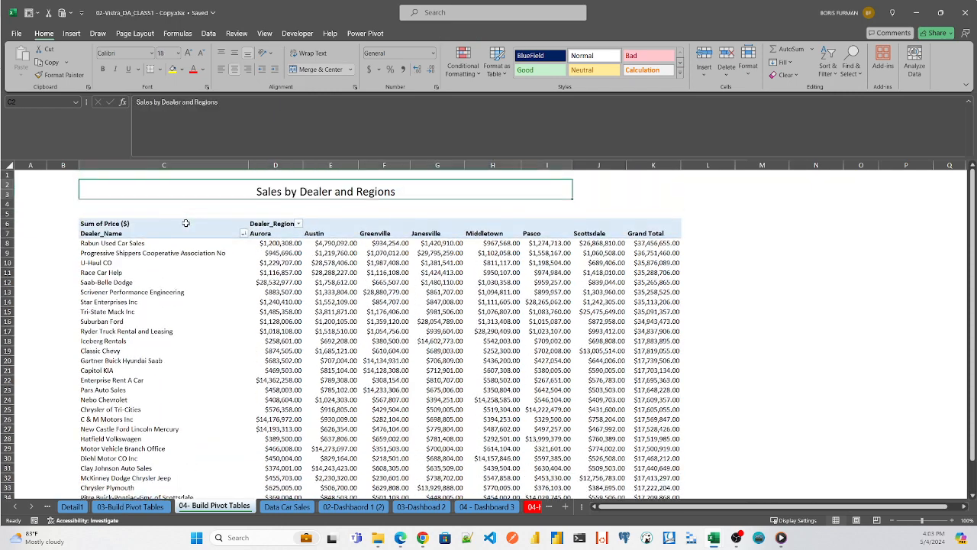
key("Down")
key("Down")
key("Down")
key("Down")
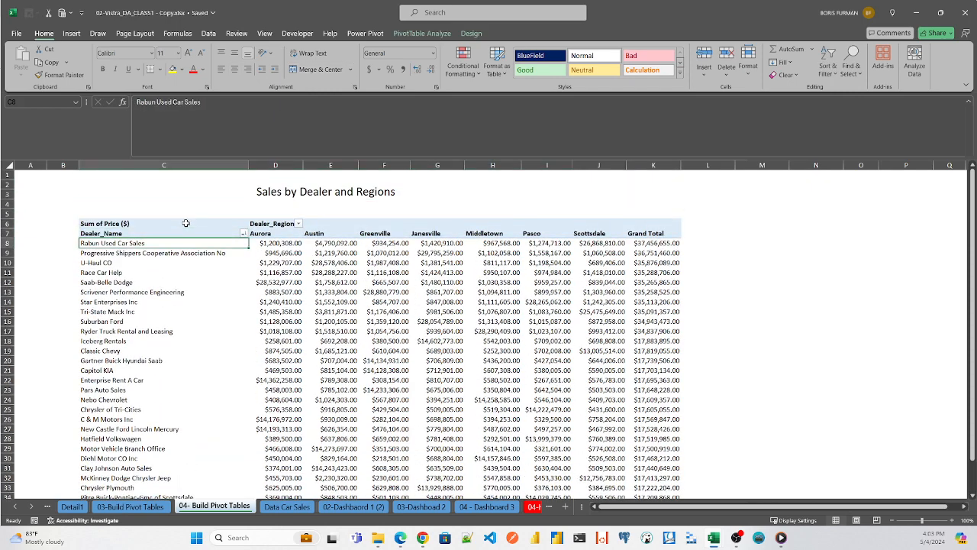
- Review the Rabun Used Car Sales row across all dealer regions and compare its regional sales with its grand total
key("Right")
key("Right")
key("Right")
key("Right")
key("Right")
key("Right")
key("Right")
key("Right")
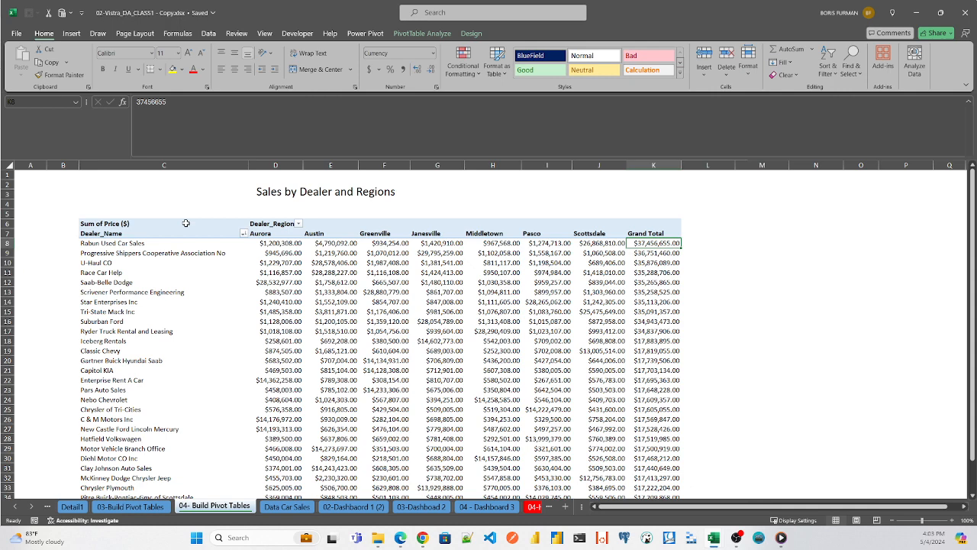
key("Left")
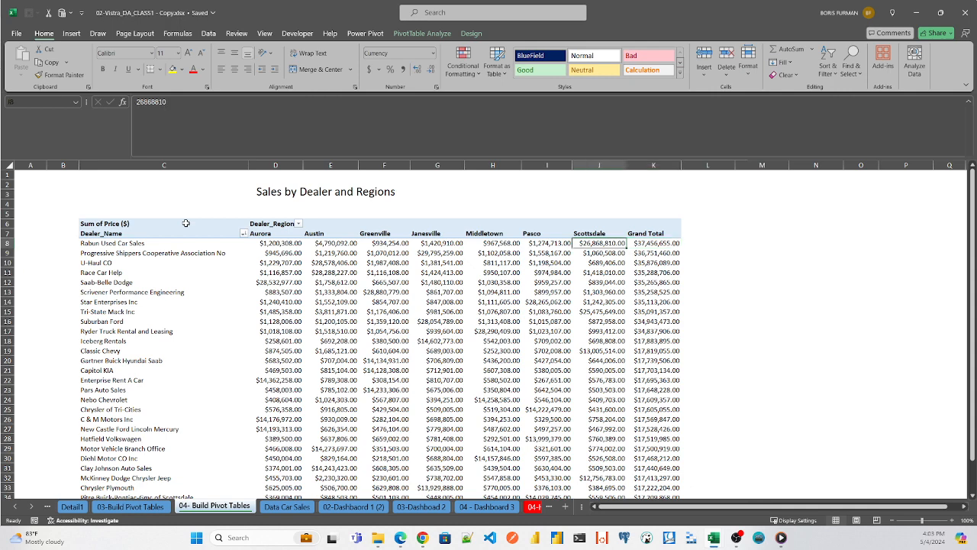
key("Right")
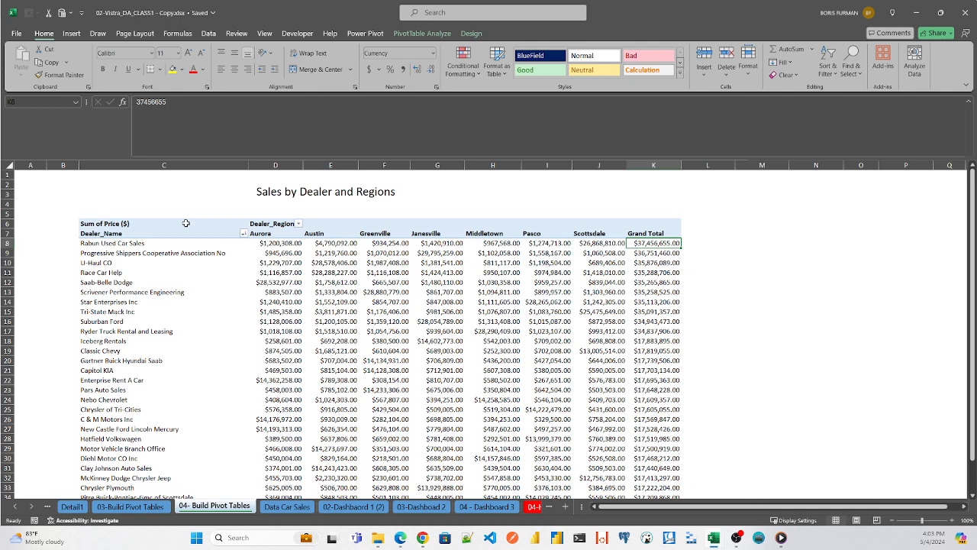
key("Left")
key("Left")
key("Left")
key("Left")
key("Left")
key("Left")
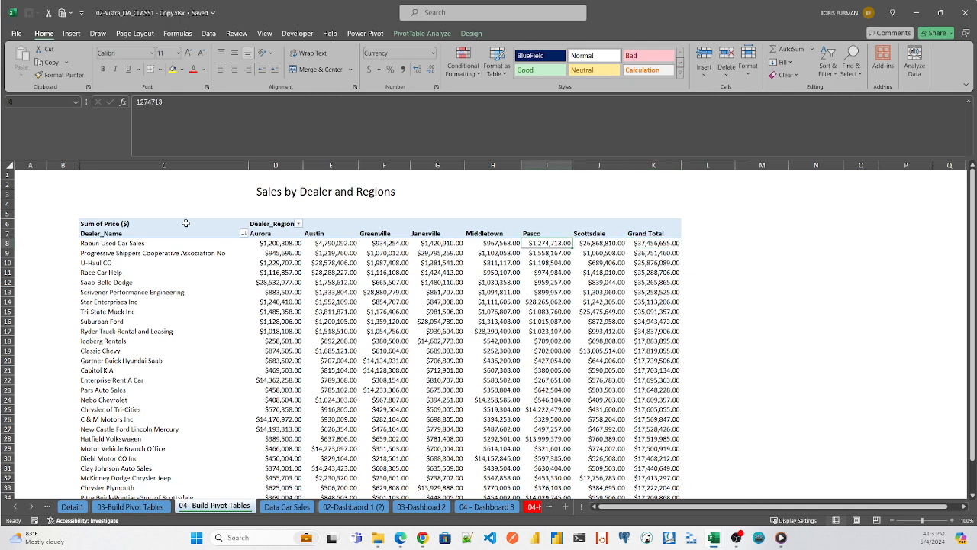
key("Right")
key("Right")
key("Right")
key("Right")
key("Right")
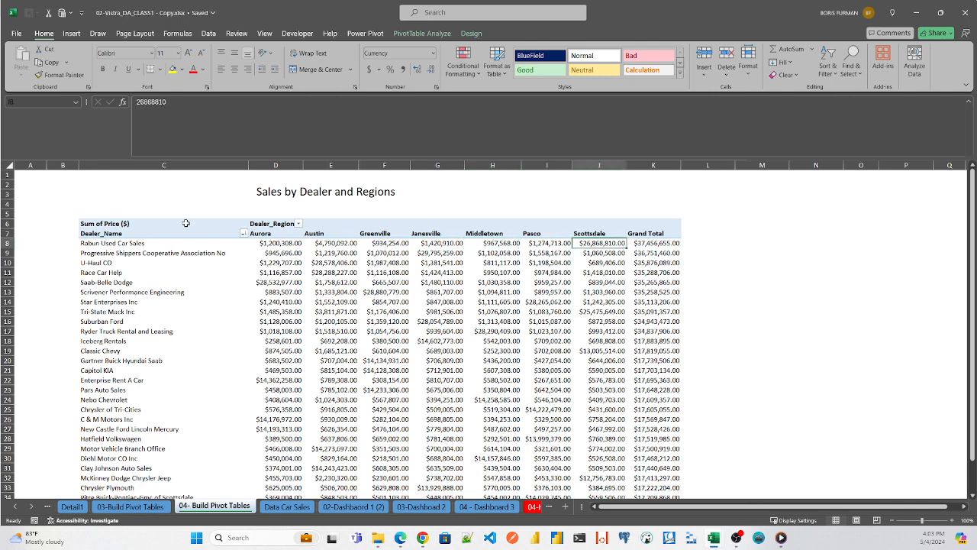
key("Left")
key("Left")
key("Left")
key("Left")
key("Left")
key("Left")
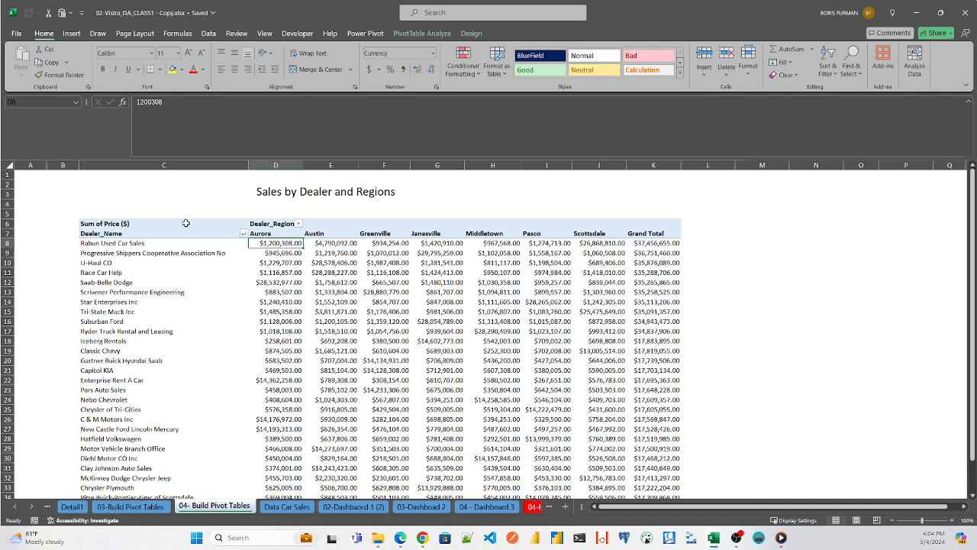
key("Right")
key("Right")
key("Right")
key("Right")
key("Right")
key("Right")
key("Right")
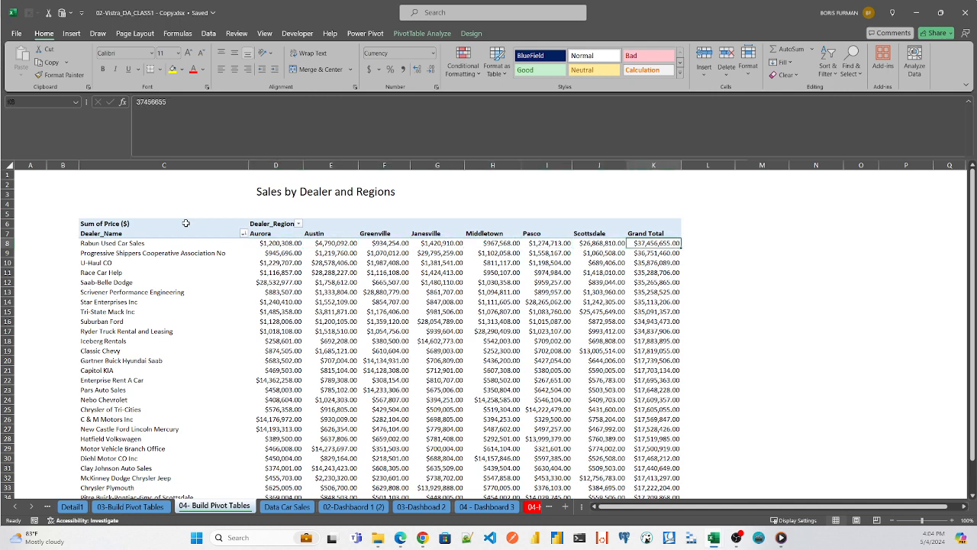
key("Left")
key("Left")
key("Left")
key("Left")
key("Left")
key("Left")
key("Left")
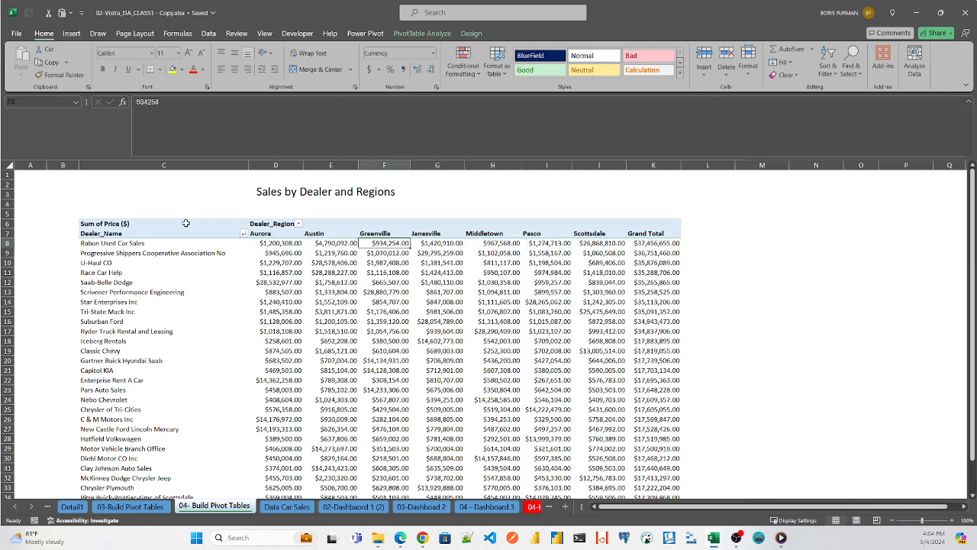
key("Right")
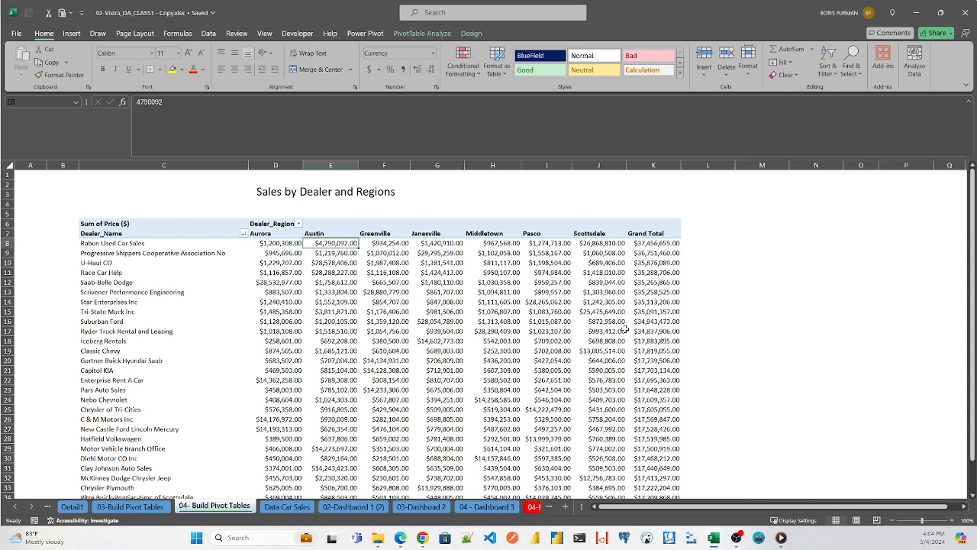
- Start a new PivotTable from table_car_sales on the Data Car Sales sheet, choosing an existing worksheet as its destination
left_click(287, 506)
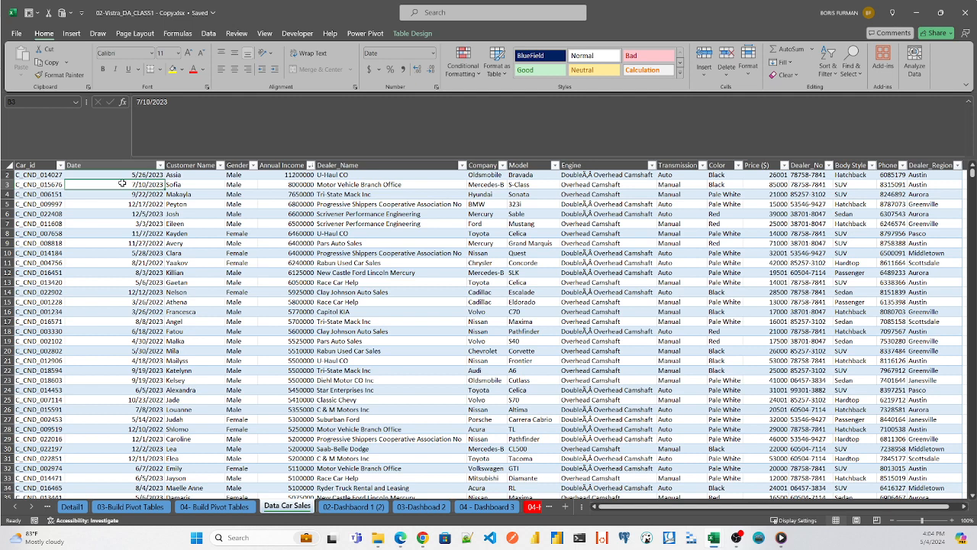
key("alt")
key("n")
key("v")
key("t")
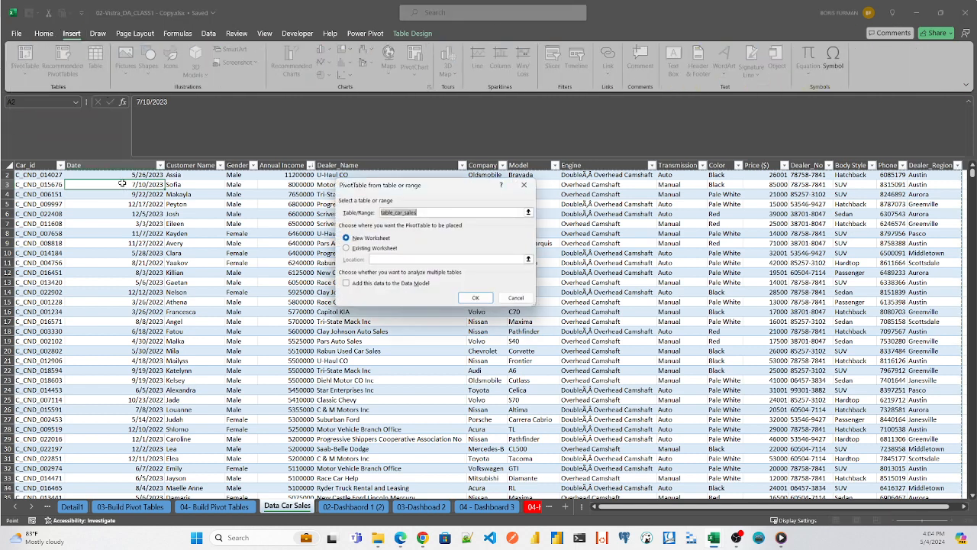
left_click(347, 248)
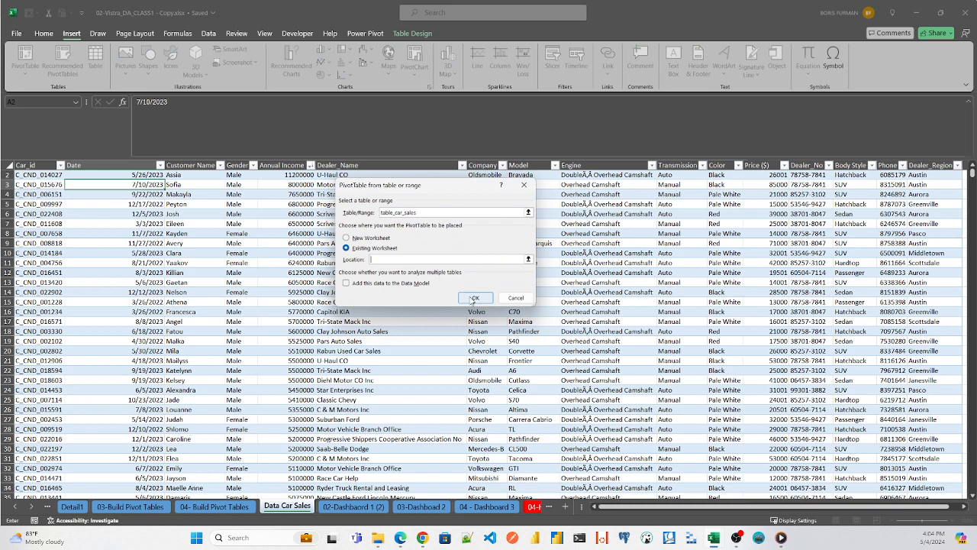
left_click(473, 298)
left_click(541, 254)
left_click(527, 261)
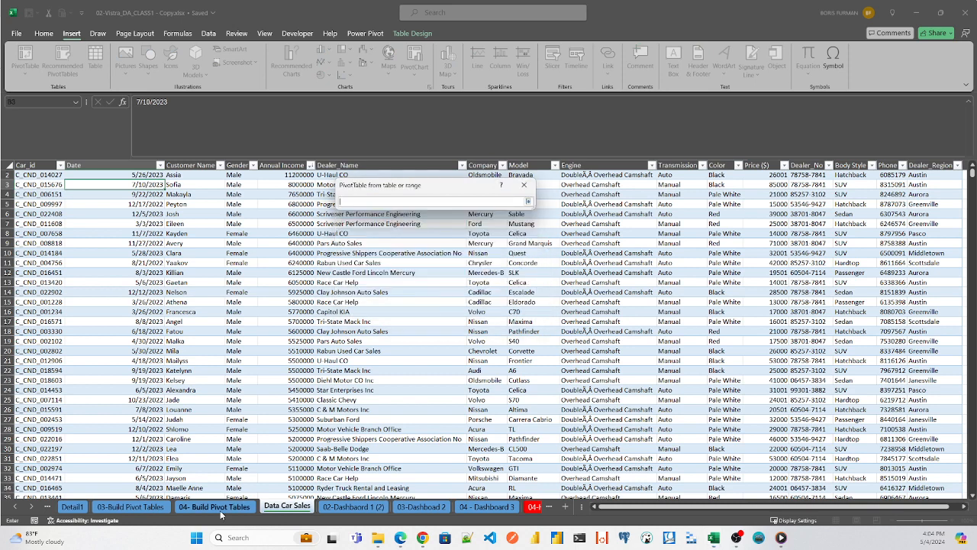
- Set the PivotTable location to cell C40 on the 04- Build Pivot Tables sheet, below the existing pivot table, and create it
left_click(222, 506)
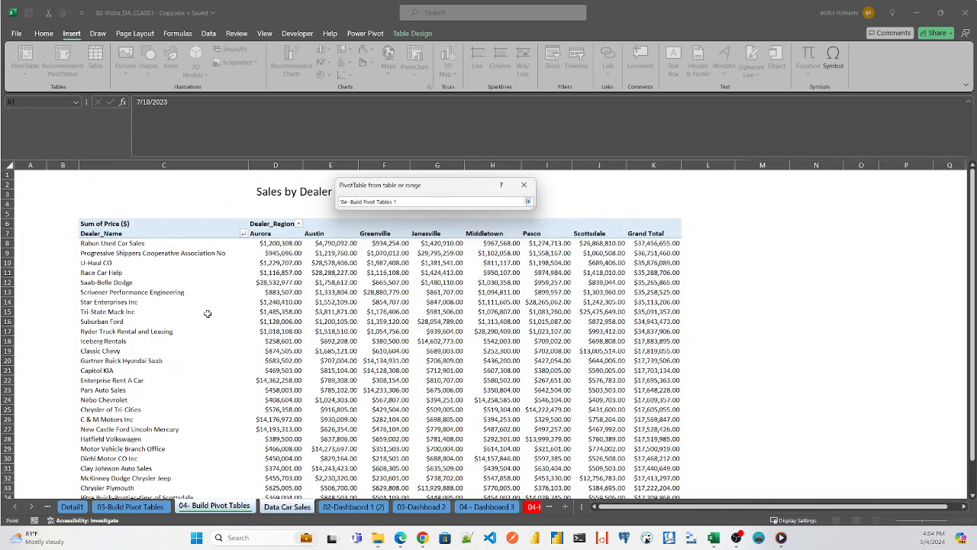
left_click(183, 302)
key("Down")
key("Down")
key("Down")
key("Down")
key("Down")
key("Down")
key("Down")
key("Down")
key("Down")
key("Down")
key("Down")
key("Down")
key("Down")
key("Down")
key("Down")
key("Down")
key("Down")
key("Down")
key("Down")
key("Down")
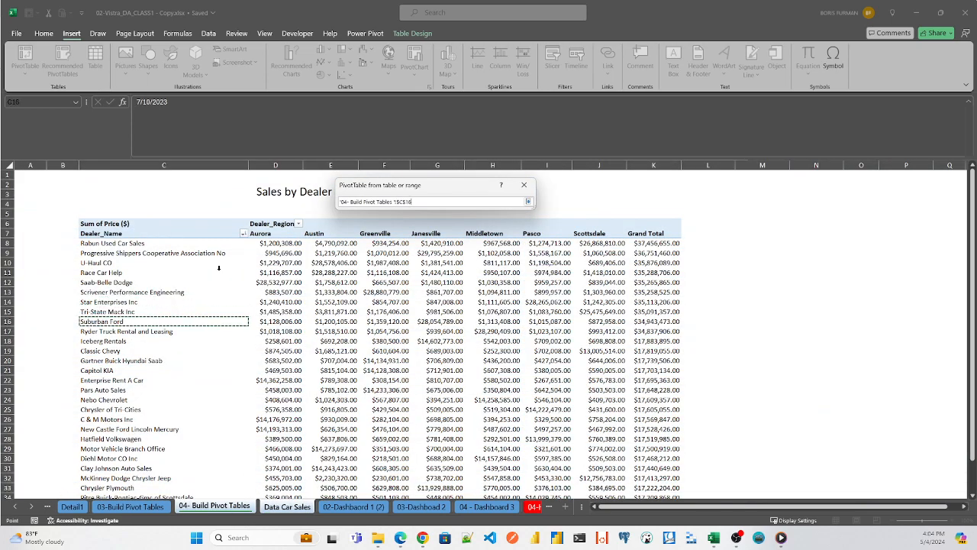
key("Up")
key("Up")
key("Up")
key("Up")
key("Up")
key("Up")
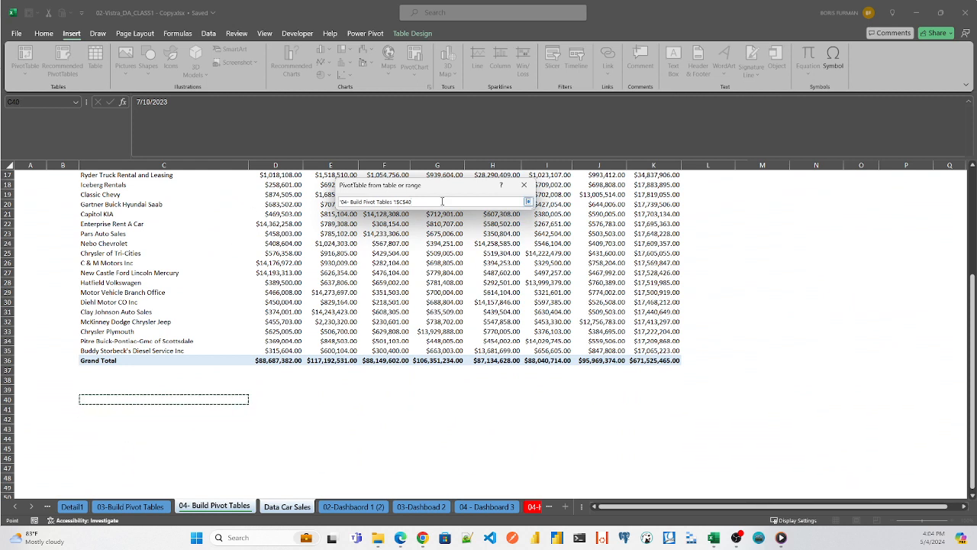
key("Return")
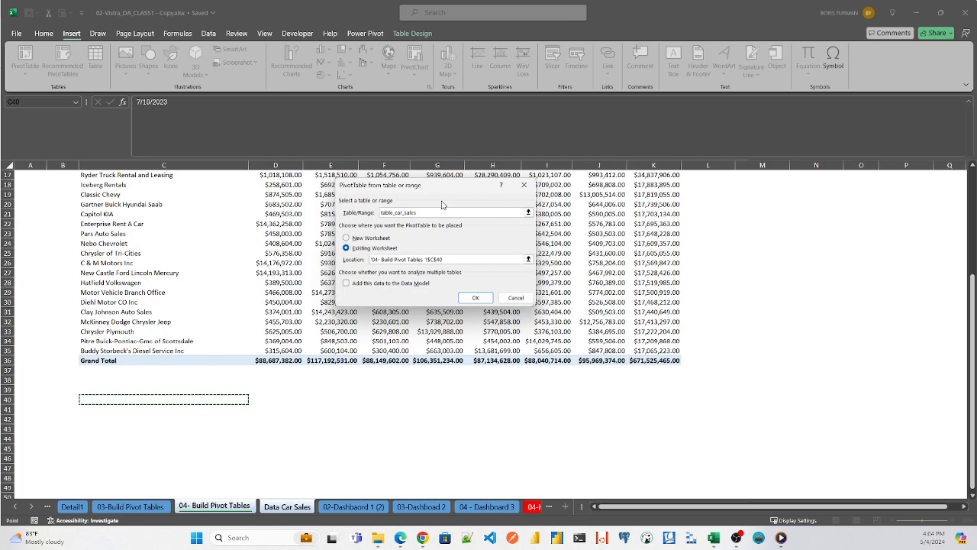
left_click(474, 300)
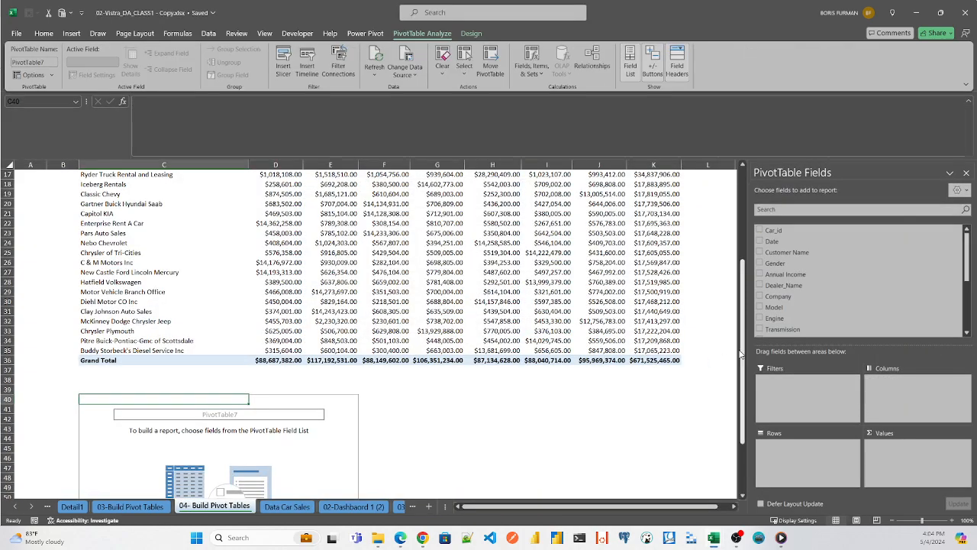
- Add Dealer_Name to the rows and Dealer_Region to the columns of the new pivot table
left_click_drag(741, 358, 761, 413)
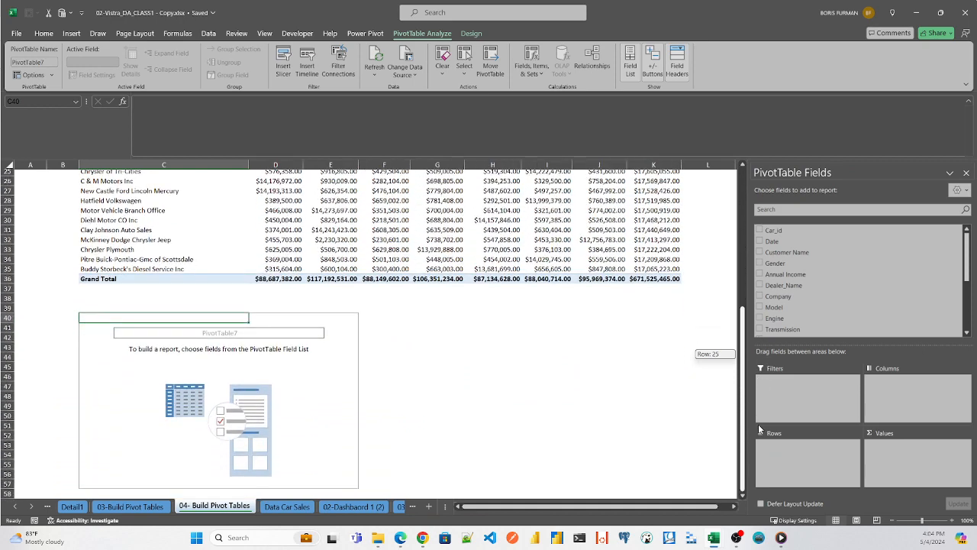
left_click(793, 206)
type("De")
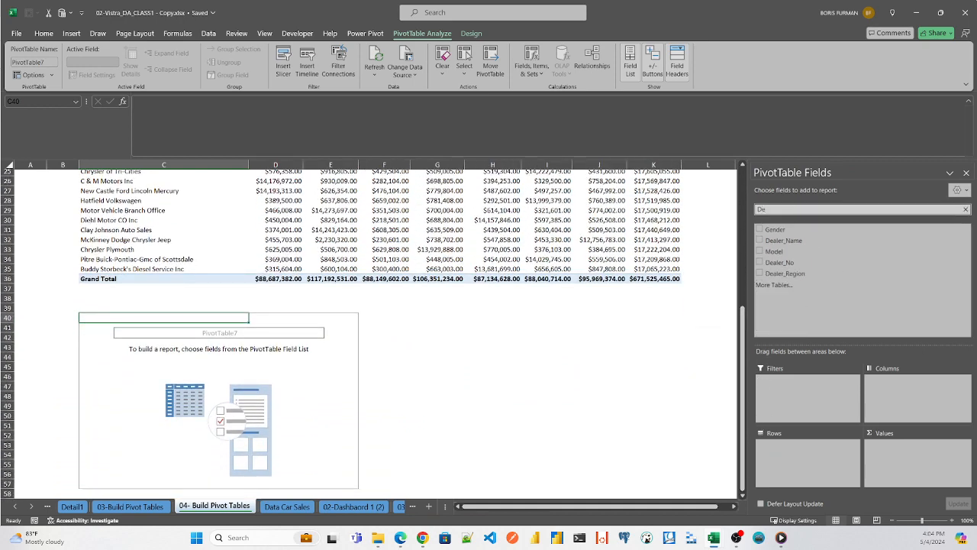
left_click(760, 242)
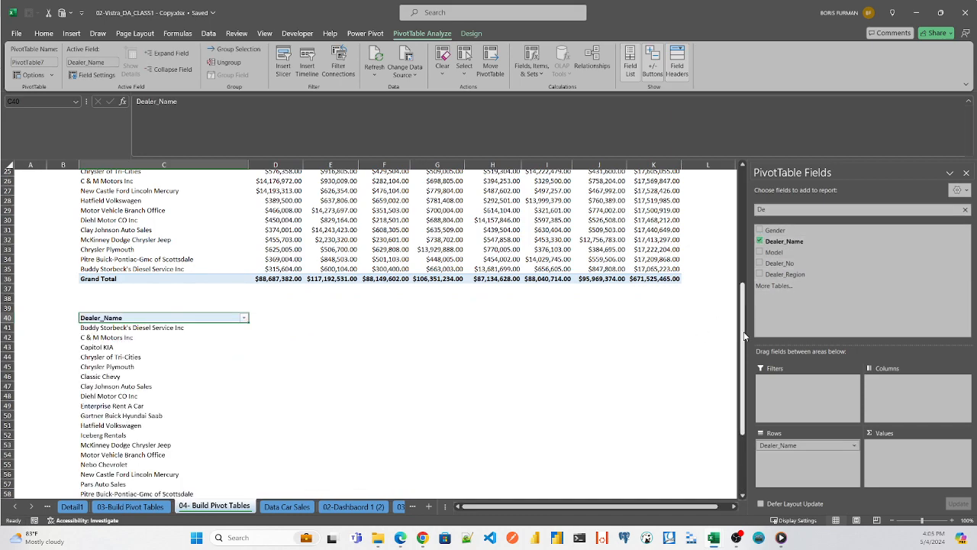
left_click_drag(743, 329, 768, 329)
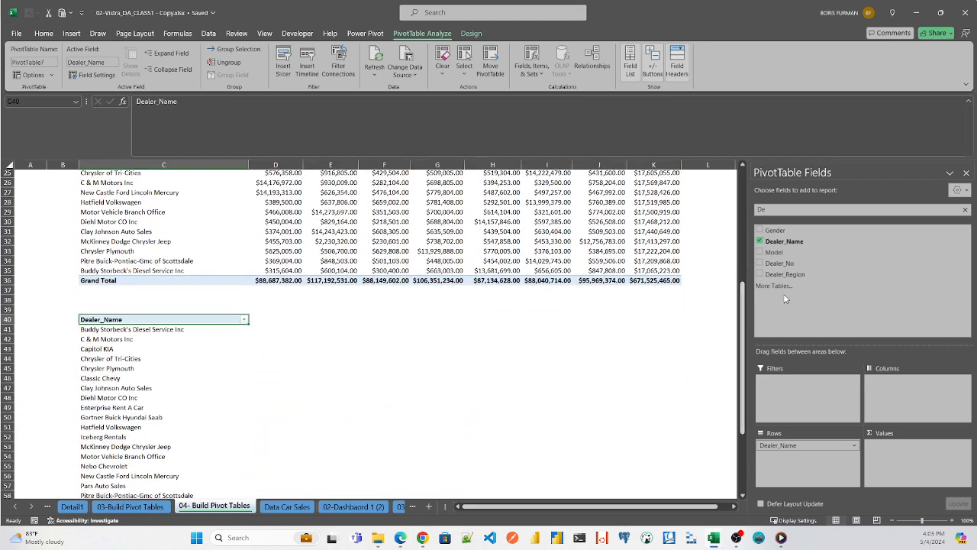
left_click(798, 211)
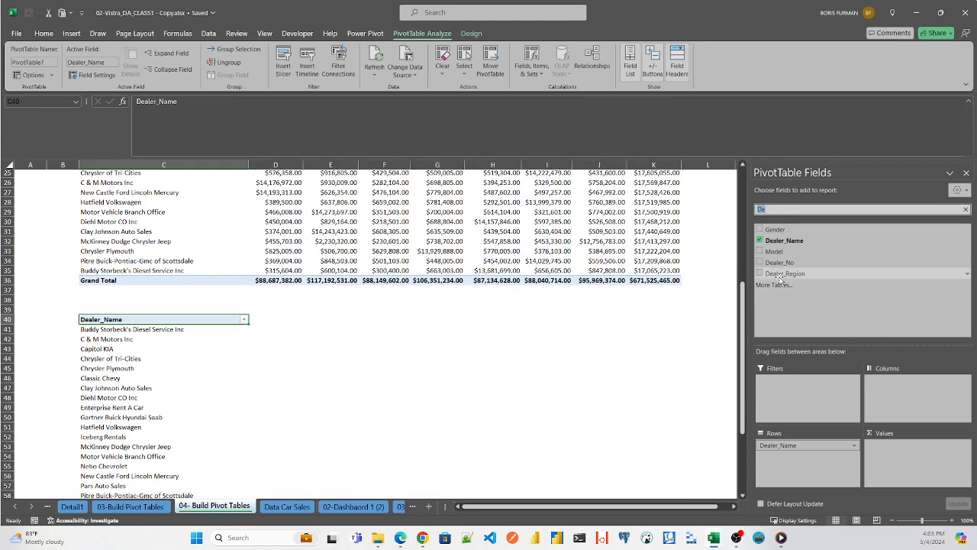
left_click_drag(787, 273, 908, 391)
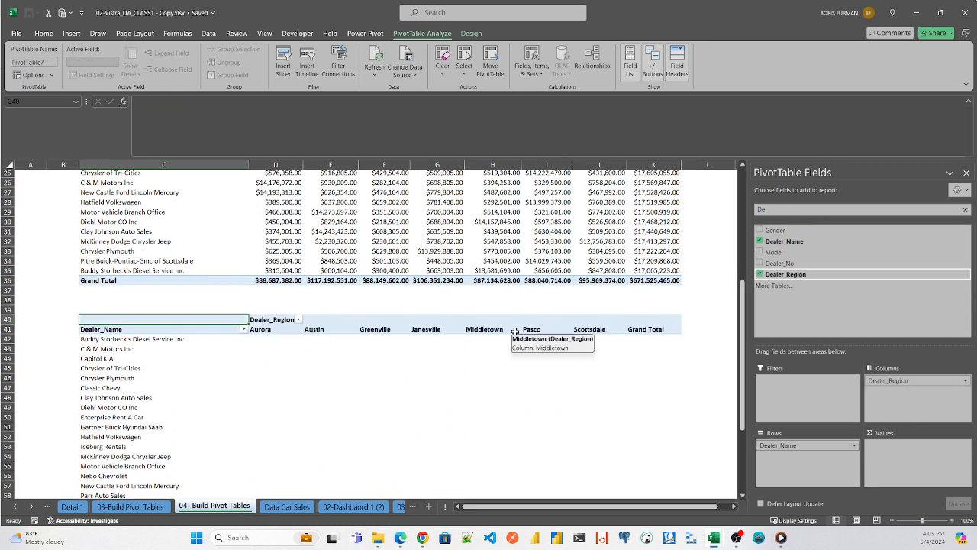
- Find the Price ($) field and add it to the values of the new pivot table
mouse_move(744, 303)
left_mouse_down()
mouse_move(753, 213)
mouse_move(757, 299)
left_mouse_up()
left_click_drag(771, 209, 694, 197)
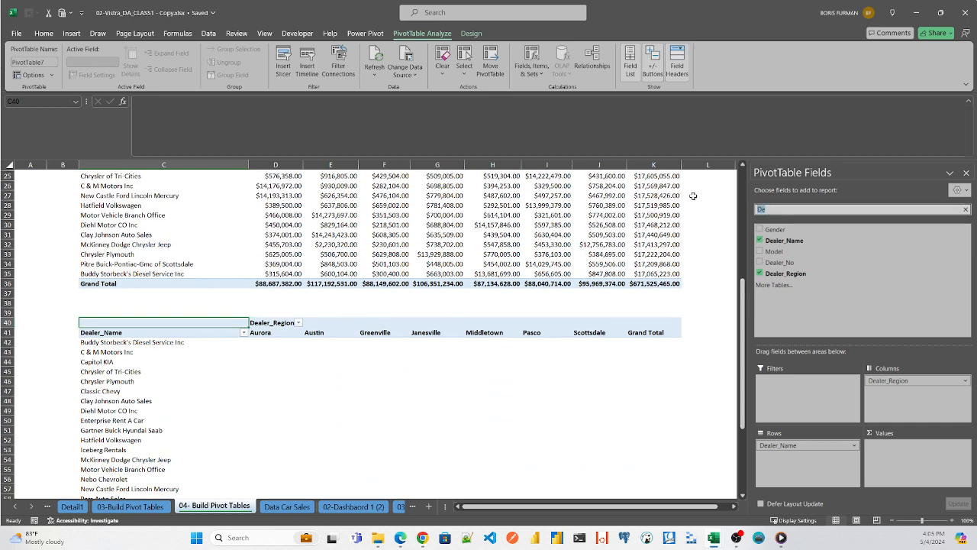
type("Pr")
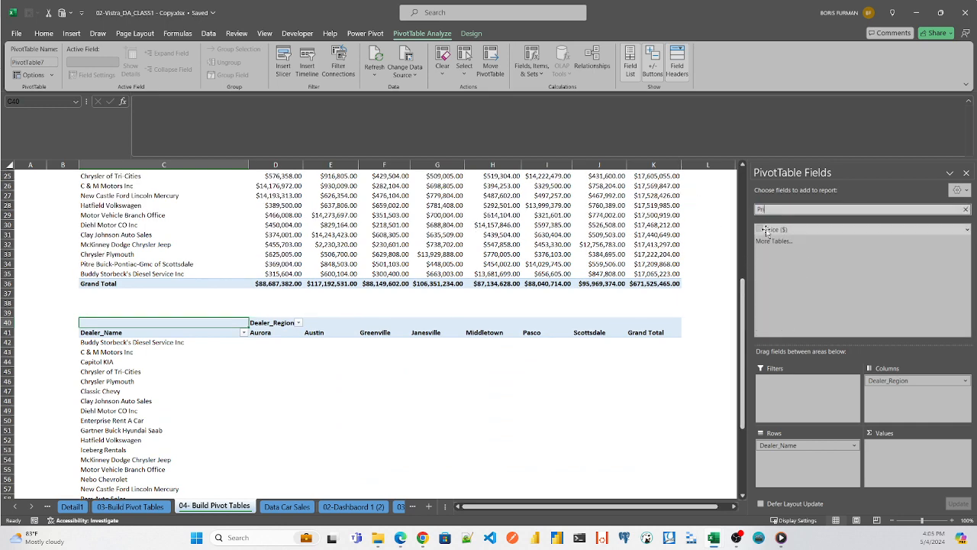
type("i")
left_click_drag(777, 230, 884, 445)
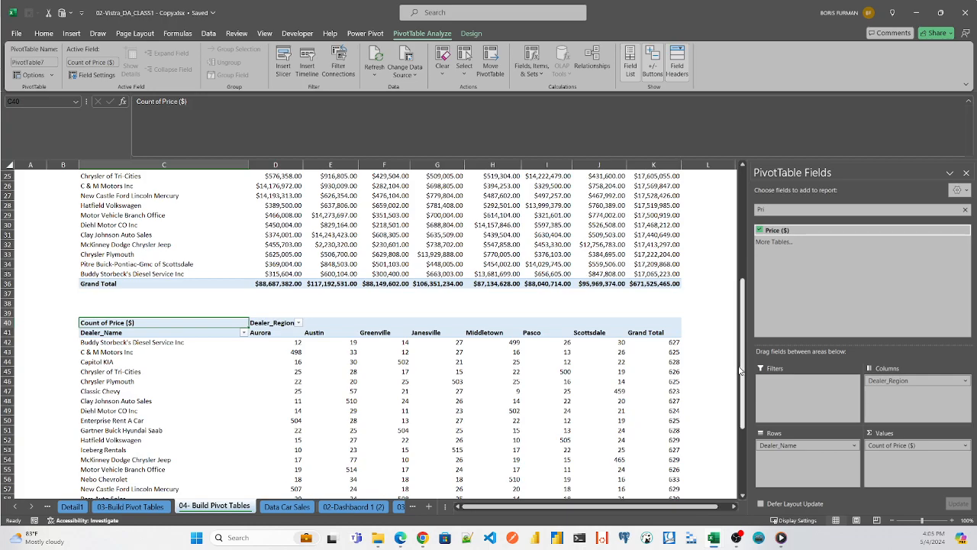
- Summarize the Price ($) values of the new pivot table by Sum
left_click_drag(742, 370, 772, 423)
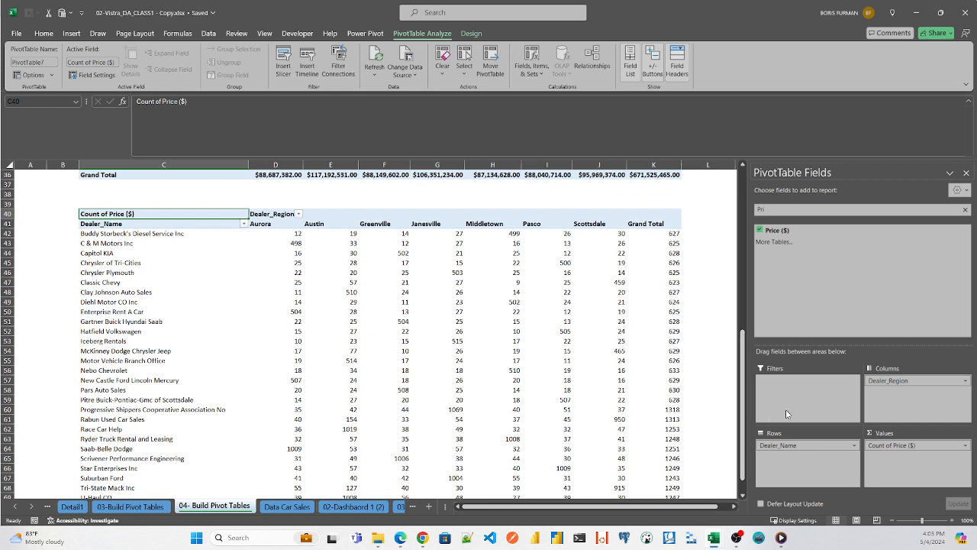
left_click(297, 233)
right_click(297, 234)
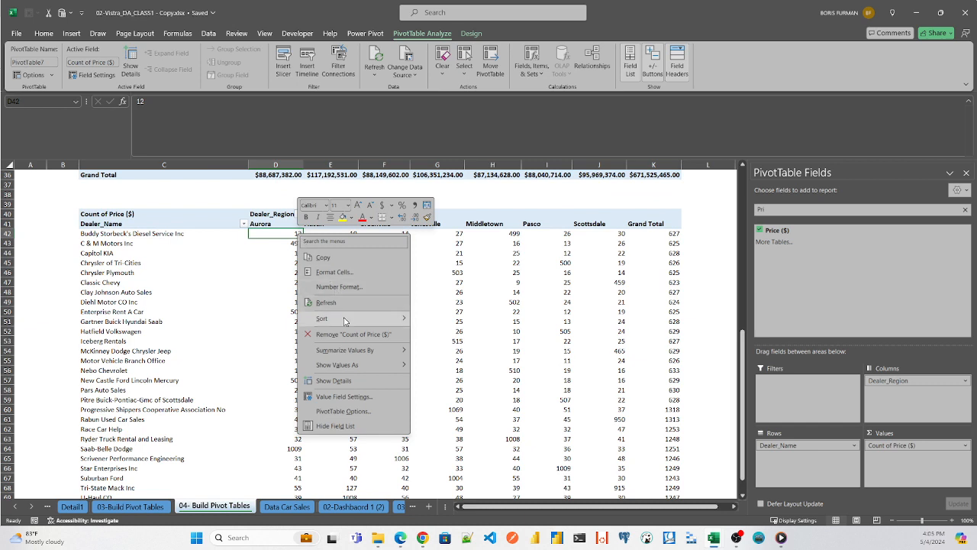
mouse_move(363, 354)
left_click(435, 352)
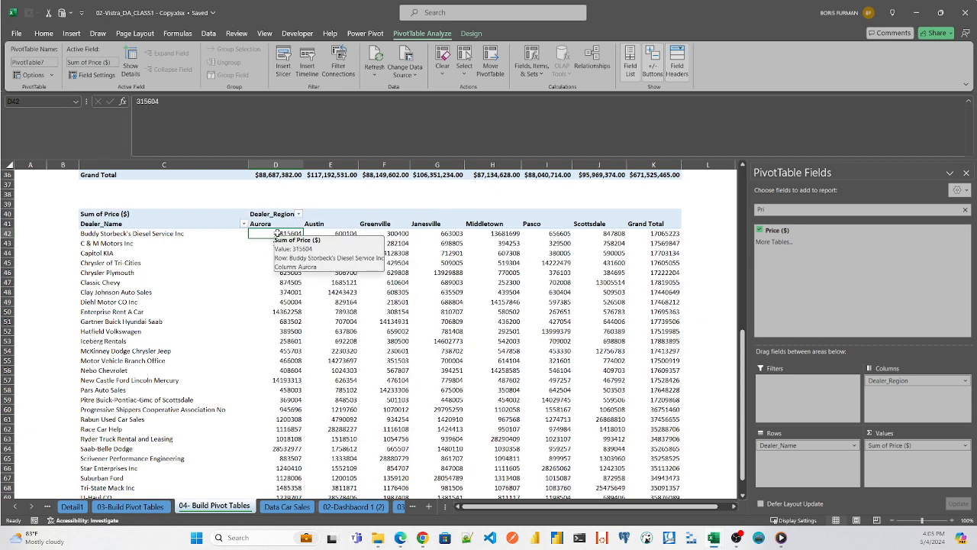
right_click(278, 235)
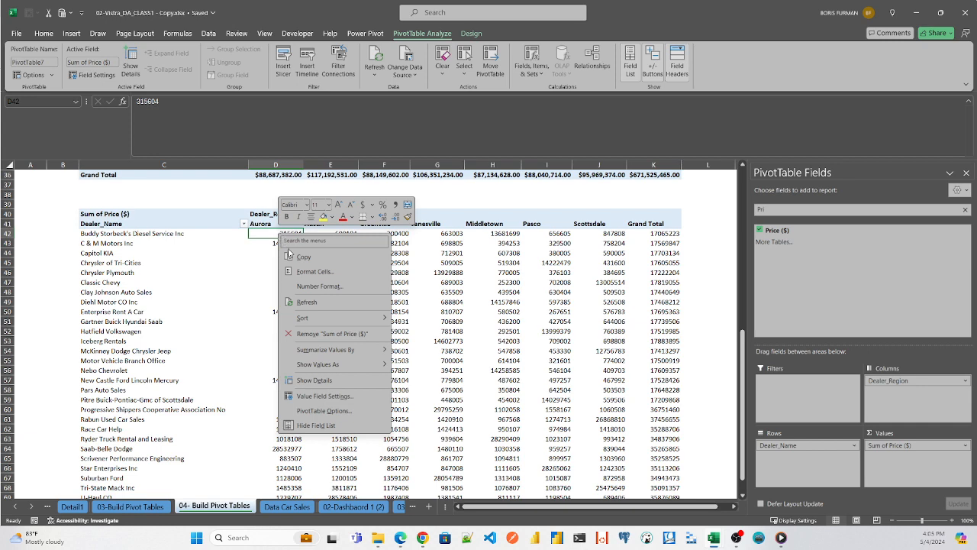
left_click(314, 272)
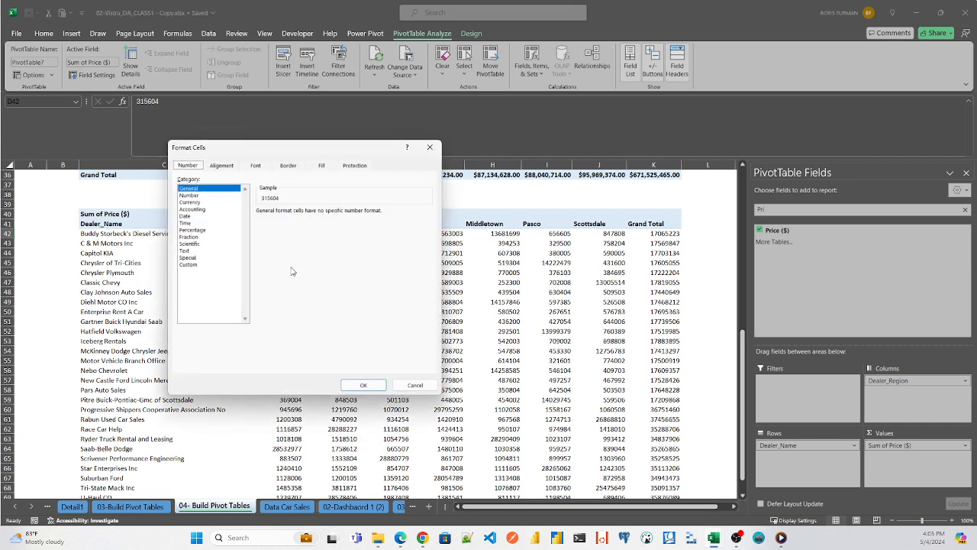
left_click(430, 147)
- Set the number format of the pivot table's price values to Currency with the $ symbol and 2 decimal places
right_click(295, 233)
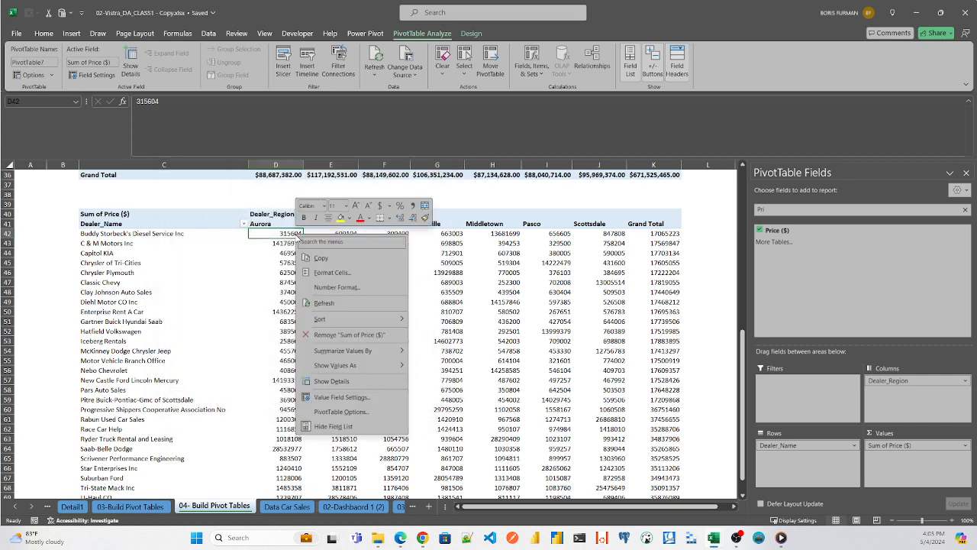
left_click(322, 290)
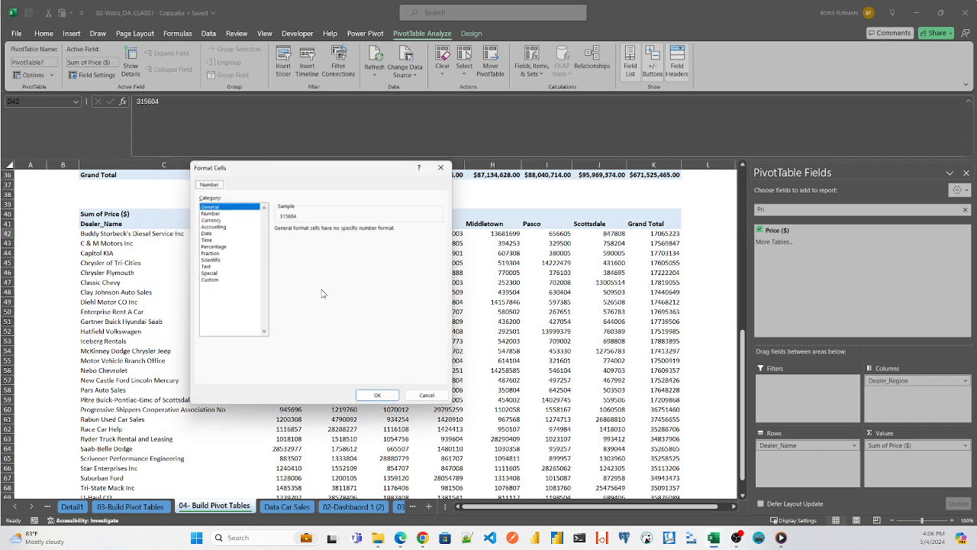
left_click(207, 217)
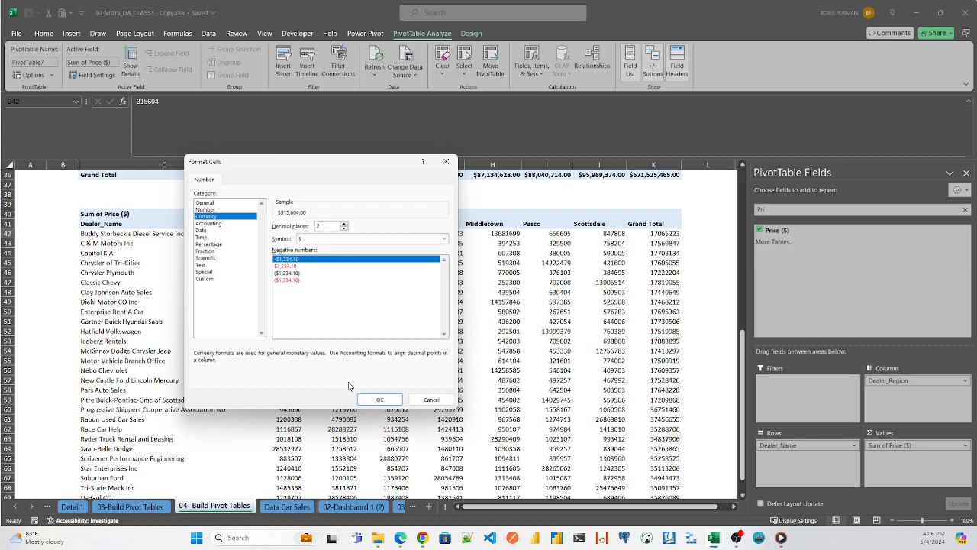
left_click(371, 398)
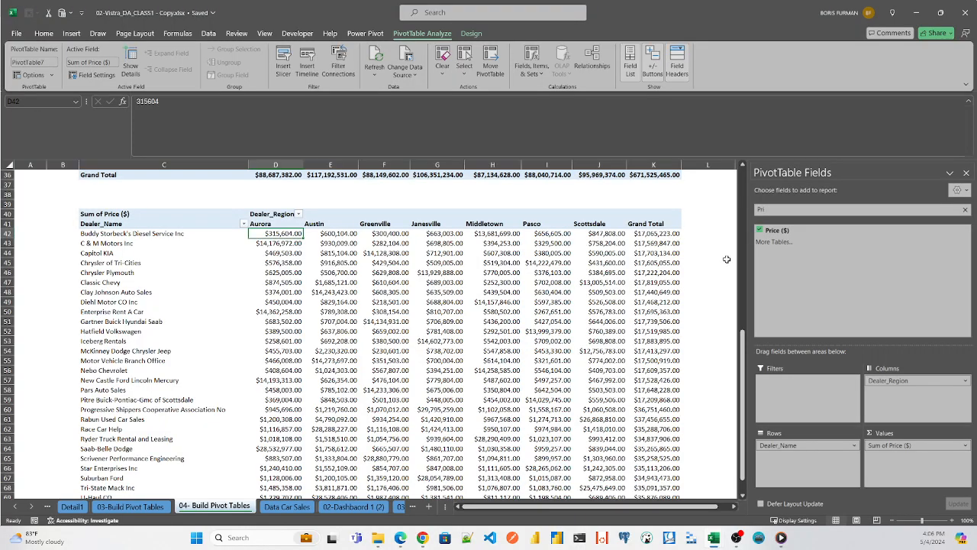
- Sort the dealers in the lower pivot table by Grand Total from largest to smallest
left_click_drag(745, 360, 749, 337)
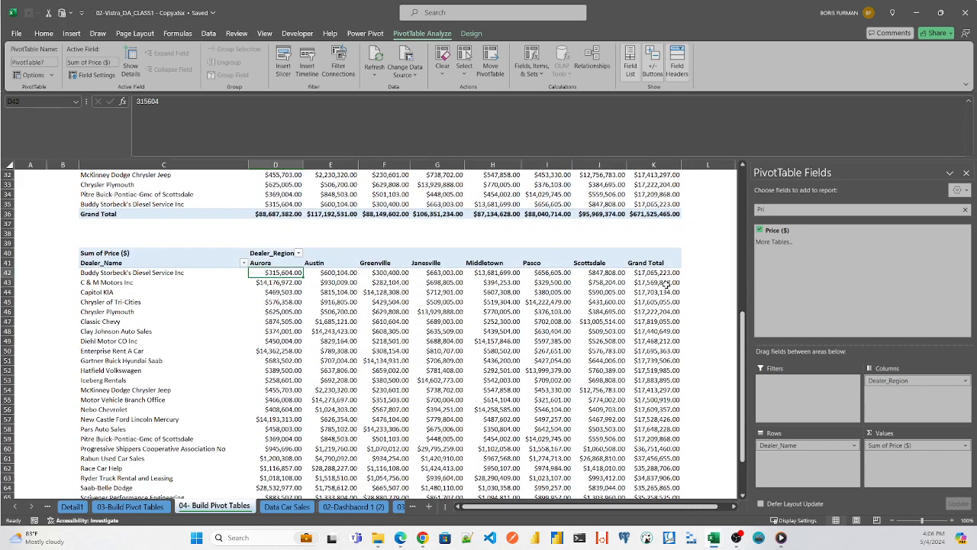
left_click(647, 271)
right_click(648, 272)
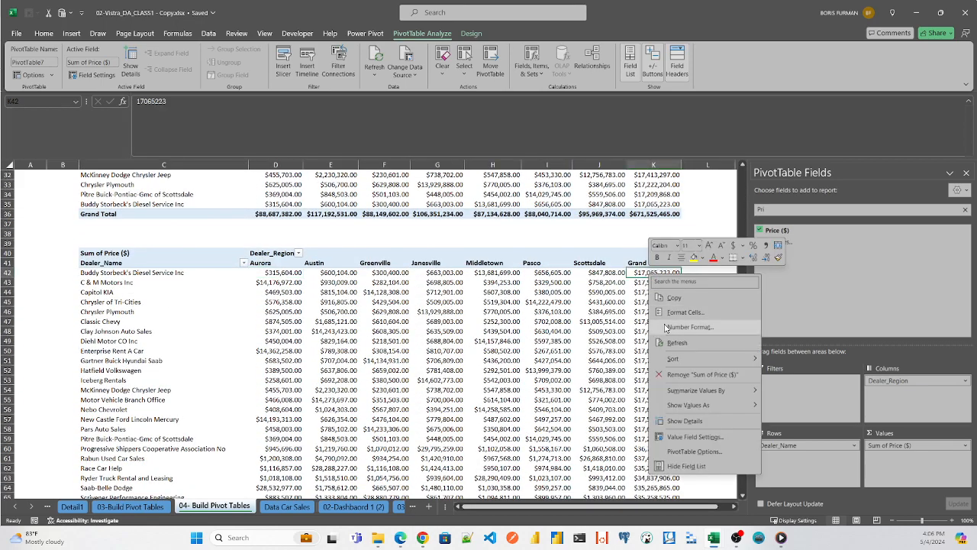
mouse_move(695, 406)
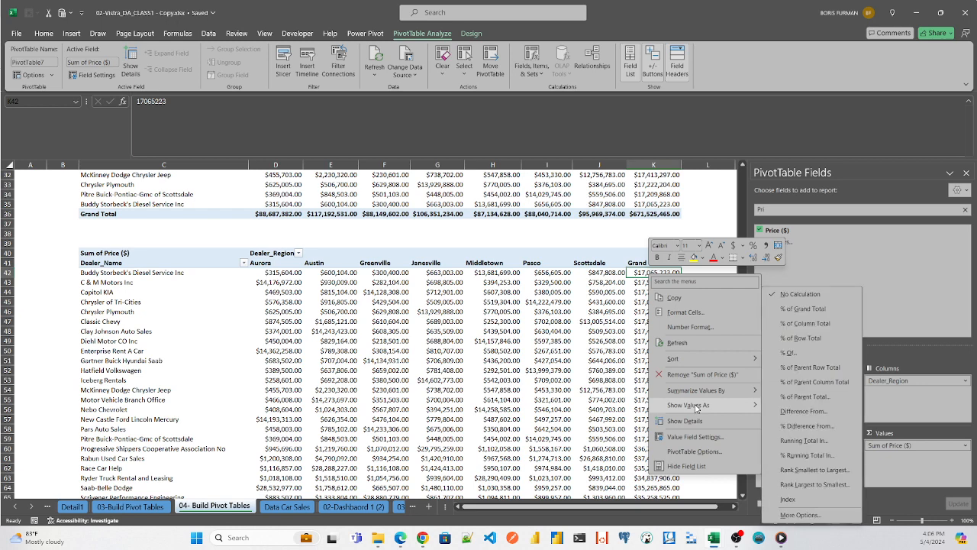
mouse_move(764, 359)
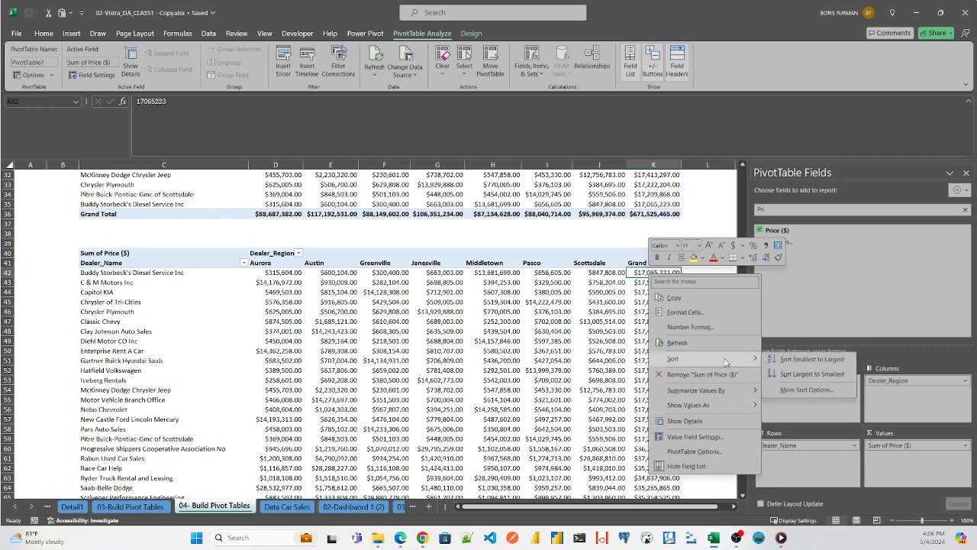
left_click(791, 375)
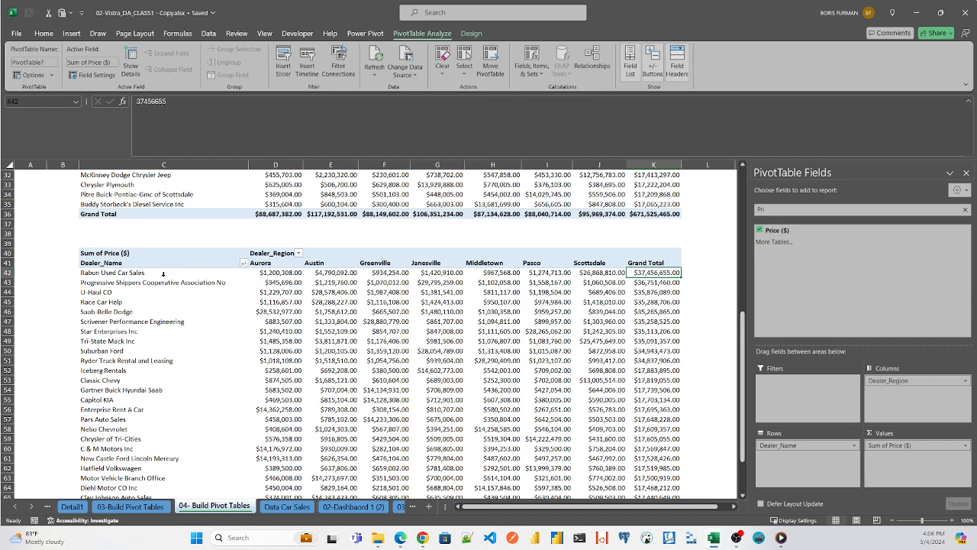
- Apply a green Medium PivotTable style with a solid green header to the lower pivot table
left_click(471, 33)
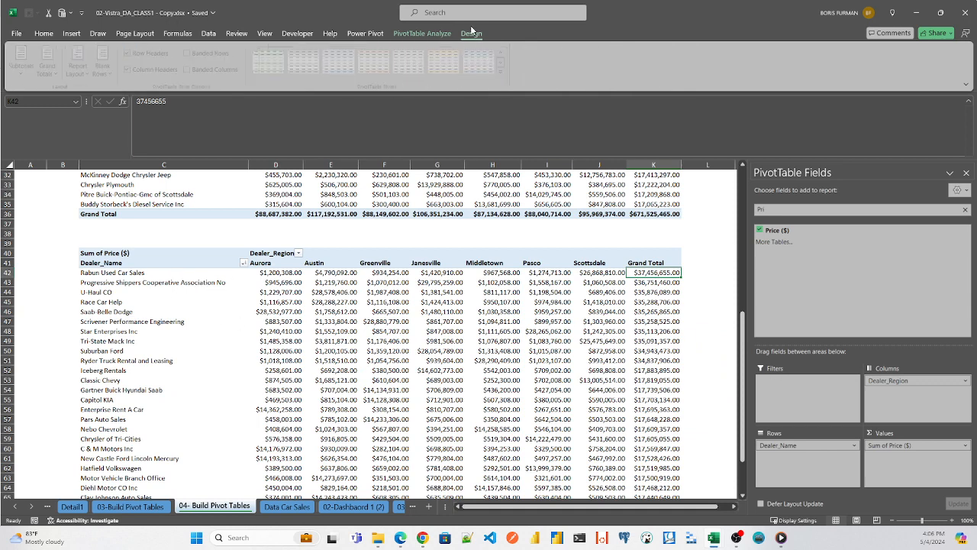
left_click(502, 73)
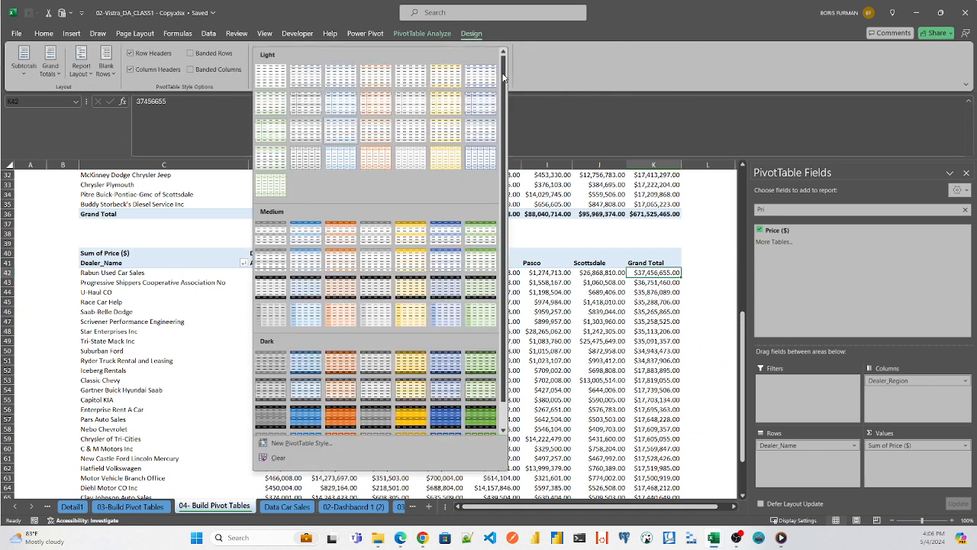
left_click(475, 254)
left_click(160, 281)
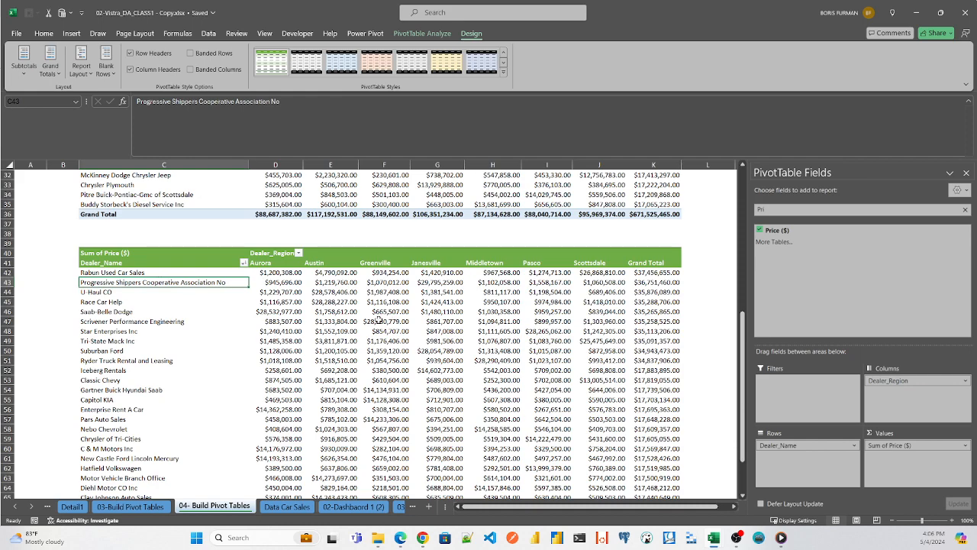
left_click_drag(742, 336, 742, 348)
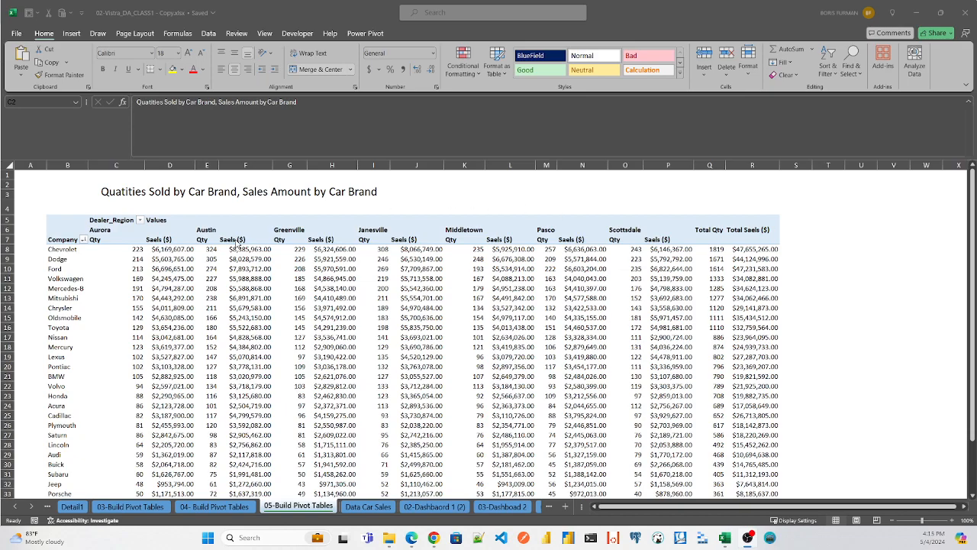
left_click(928, 520)
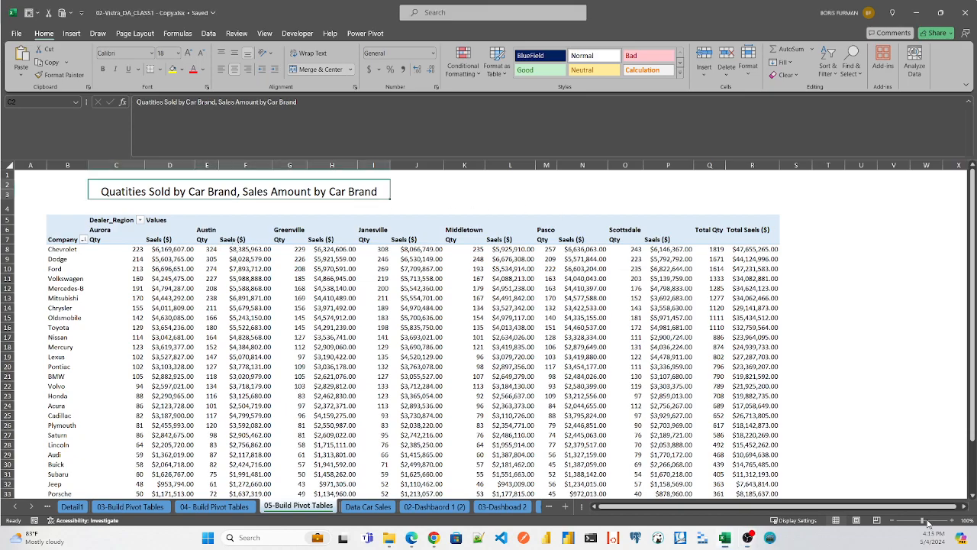
left_click_drag(927, 522, 925, 522)
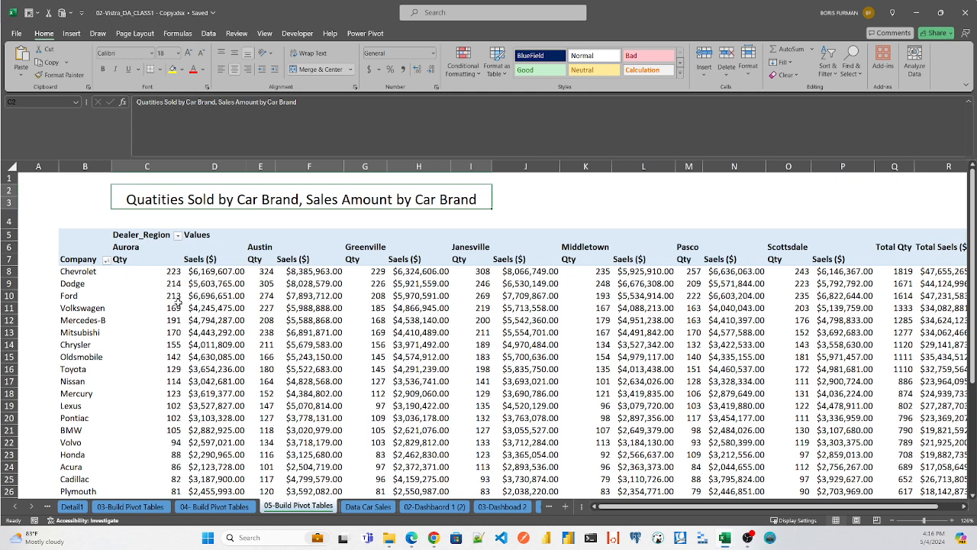
- Auto-fit the width of column D so Aurora's sales Grand Total displays in full
mouse_move(207, 298)
mouse_move(175, 276)
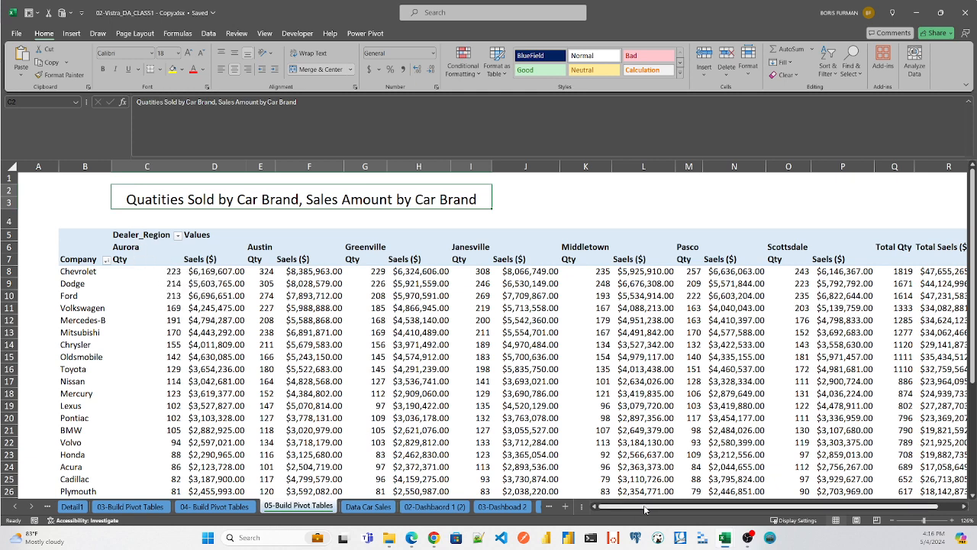
left_click_drag(681, 507, 702, 510)
left_click_drag(761, 508, 759, 507)
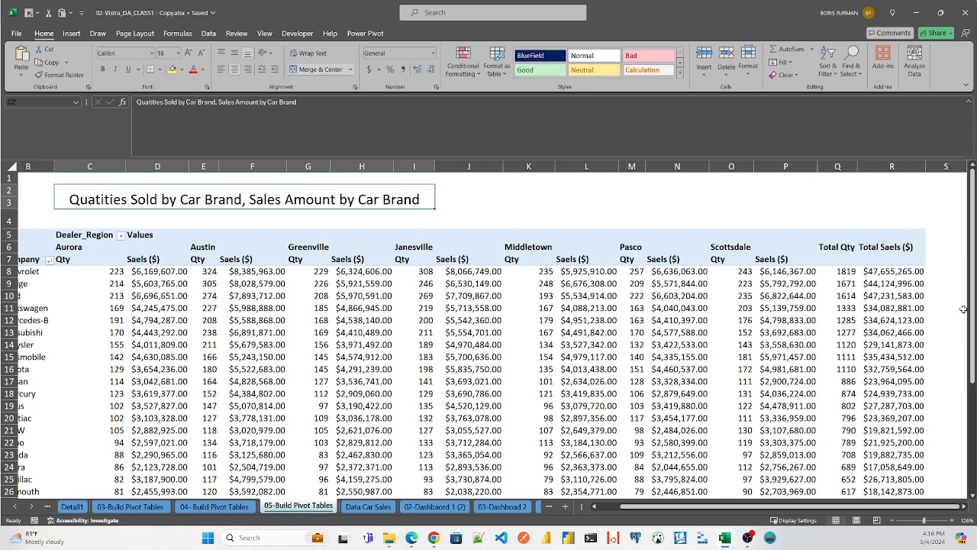
left_click_drag(972, 313, 964, 393)
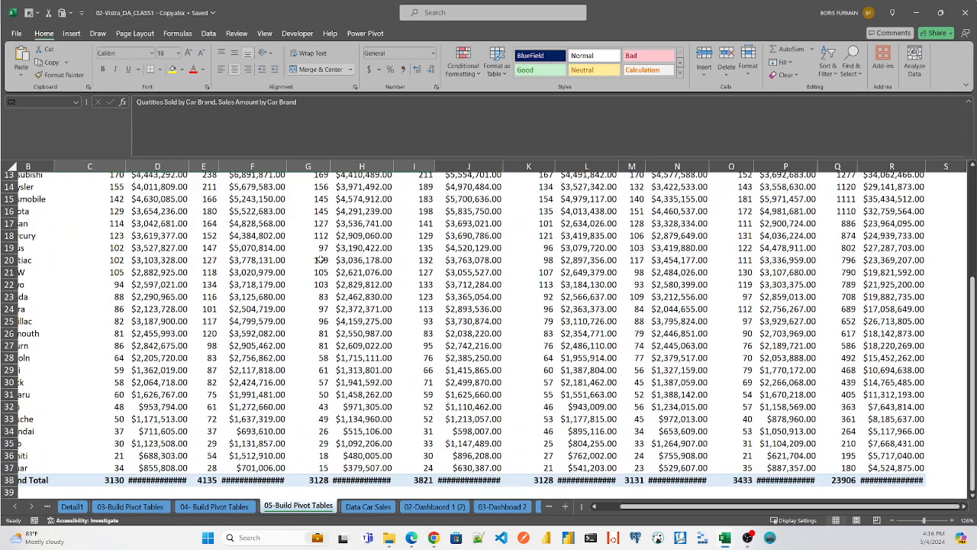
double_click(188, 165)
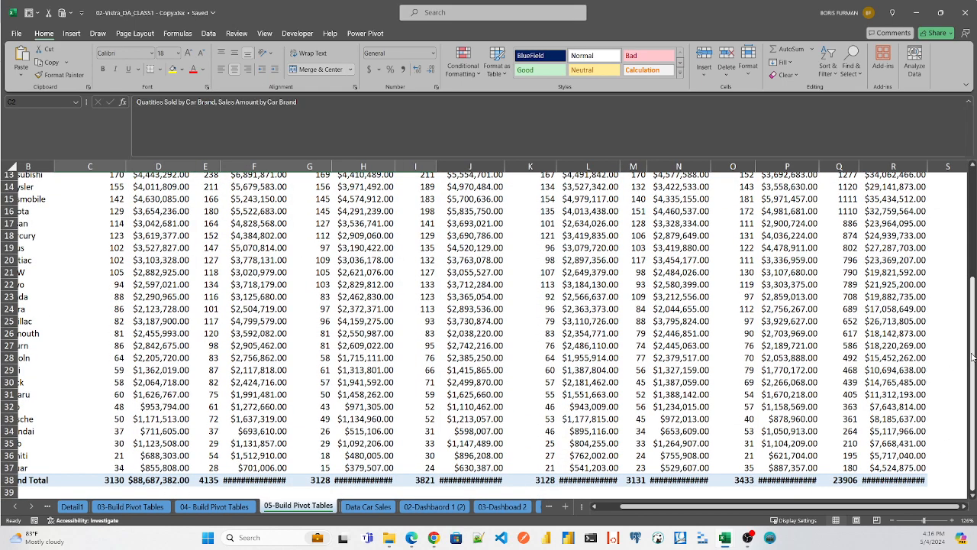
- Examine the reference car brand pivot table down to its Grand Total row and the empty rows below it
left_click_drag(973, 357, 968, 207)
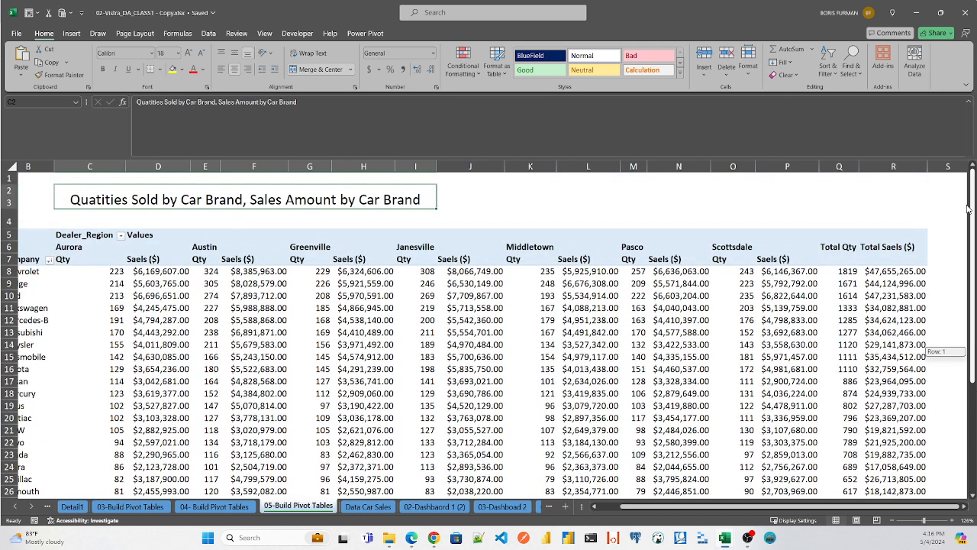
left_click_drag(968, 208, 968, 208)
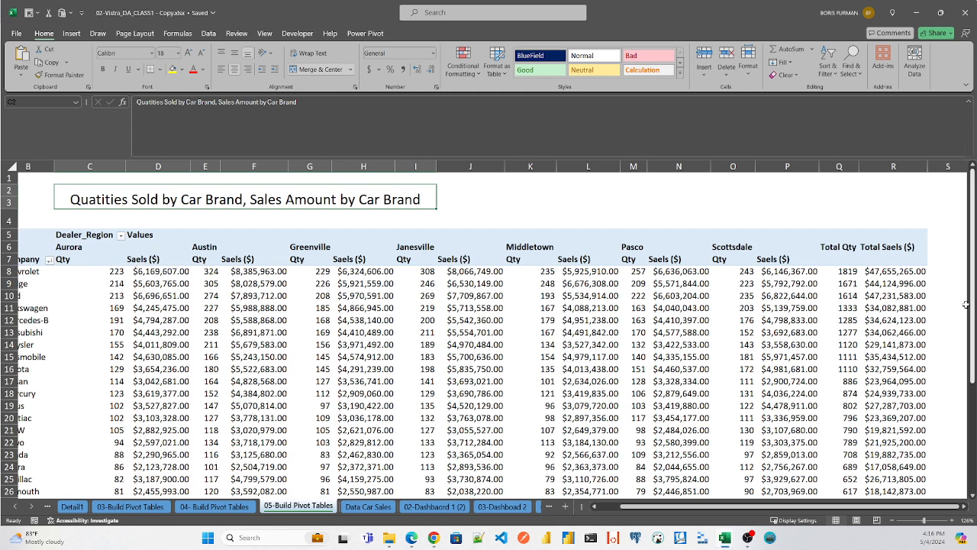
left_click_drag(970, 307, 970, 416)
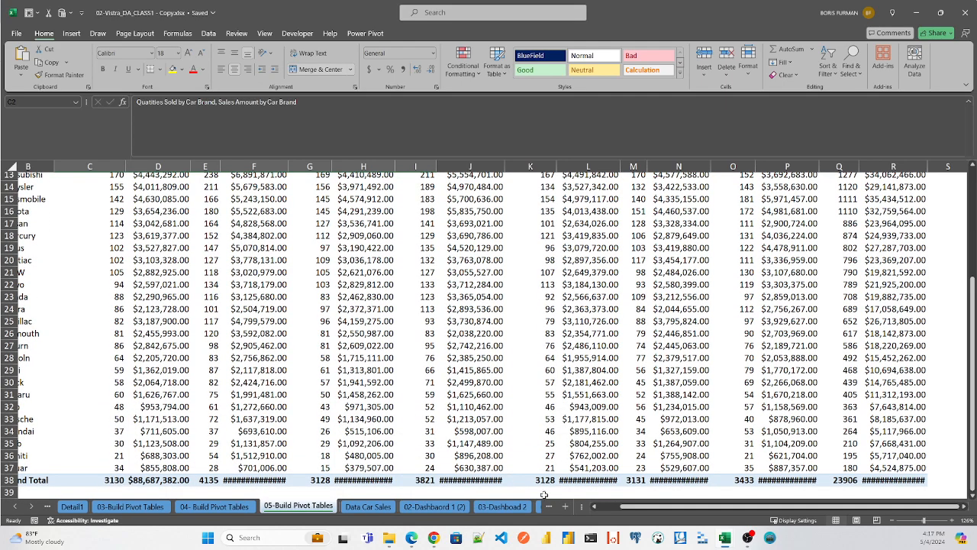
left_click_drag(661, 507, 638, 508)
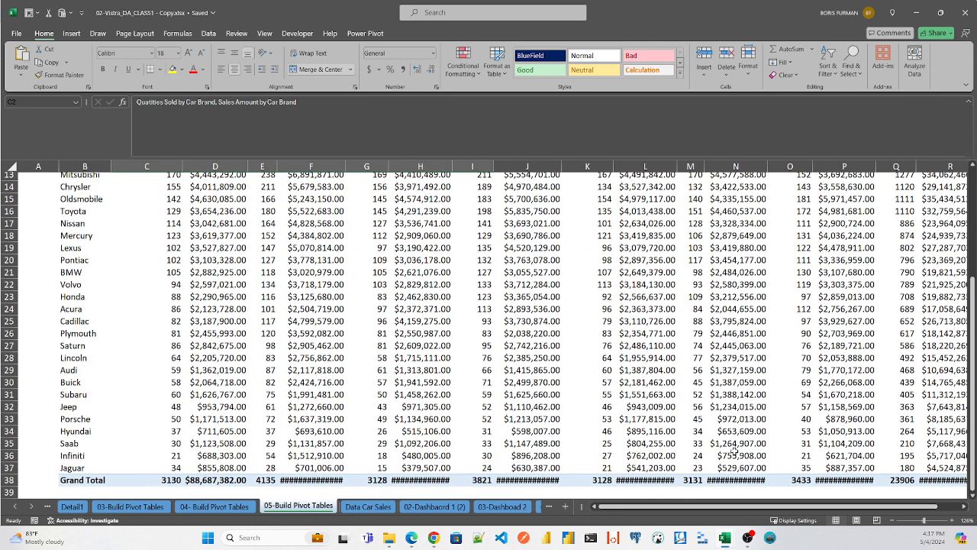
left_click(238, 467)
key("Down")
key("Down")
key("Down")
key("Down")
key("Down")
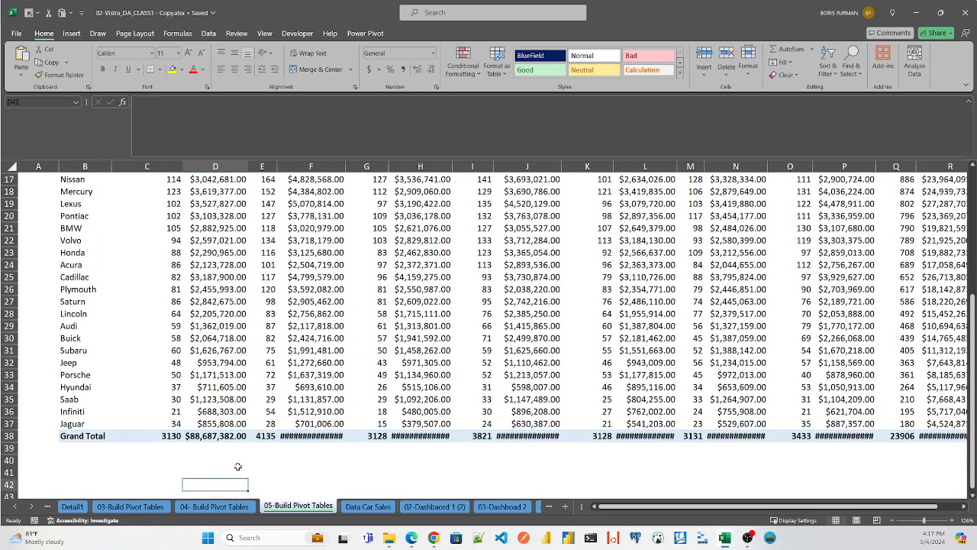
key("Left")
key("Left")
key("Left")
key("Right")
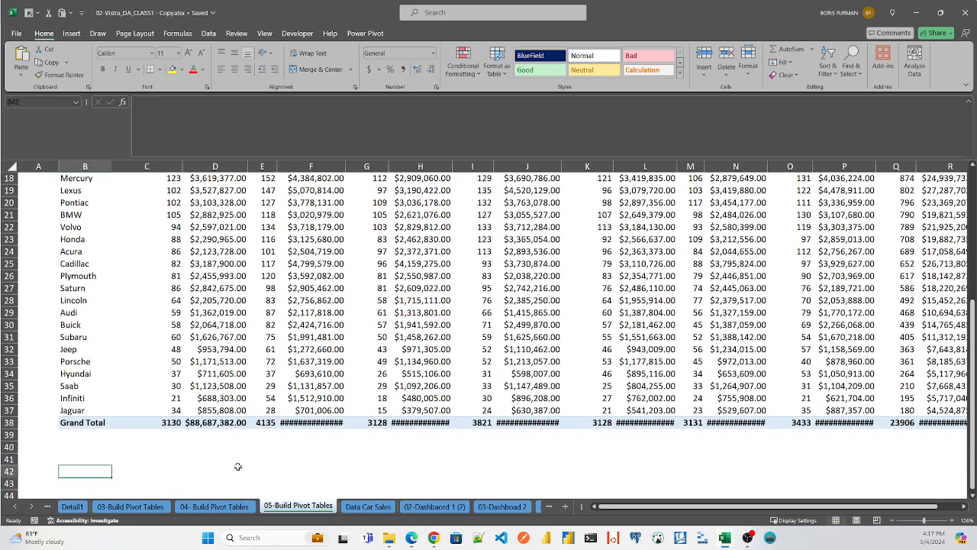
- Insert a pivot table from table_car_sales into the existing sheet 05-Build Pivot Tables at cell B41
left_click(368, 507)
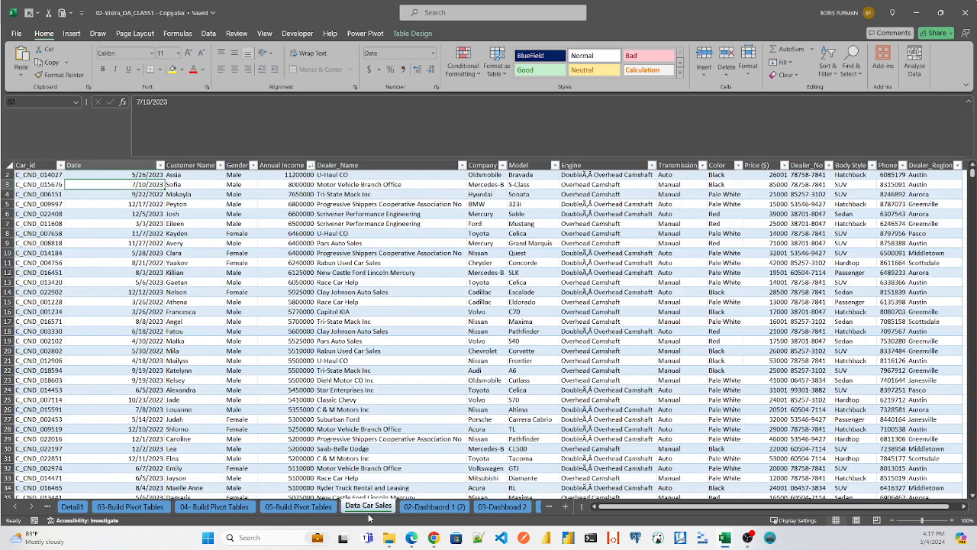
left_click(42, 176)
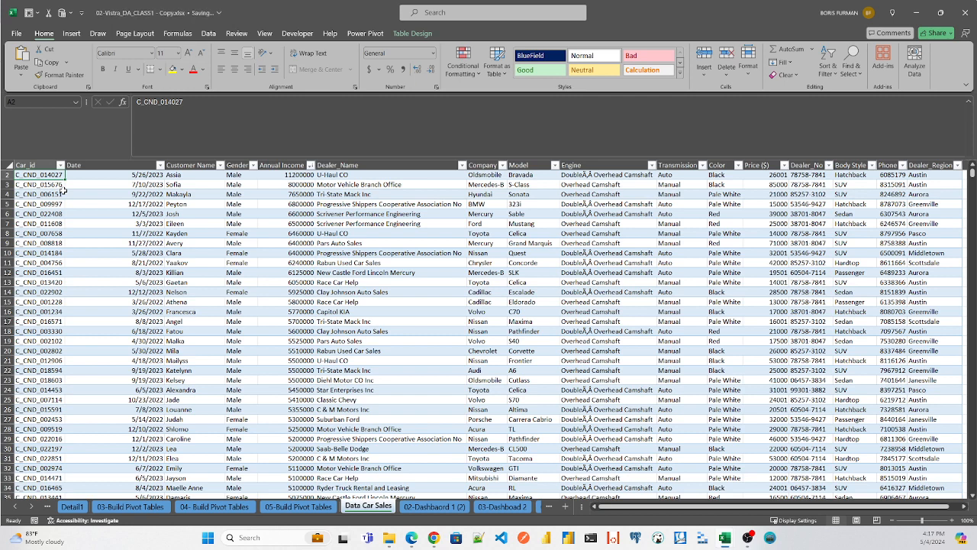
key("alt")
key("n")
key("v")
key("t")
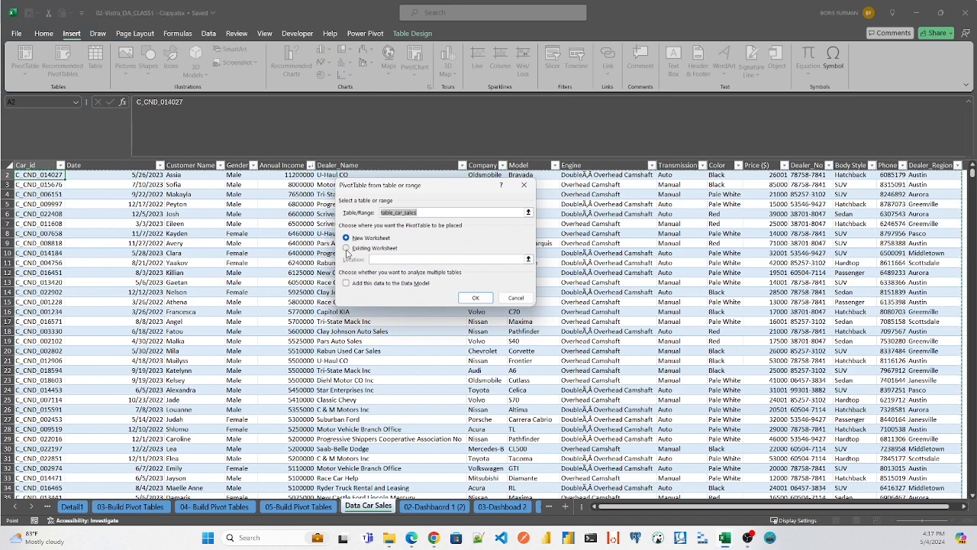
left_click(349, 249)
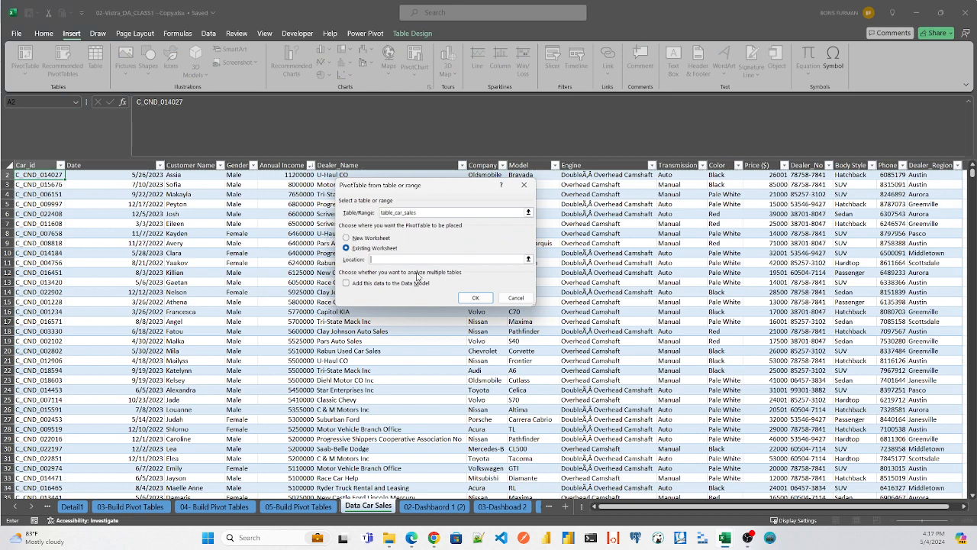
left_click(529, 260)
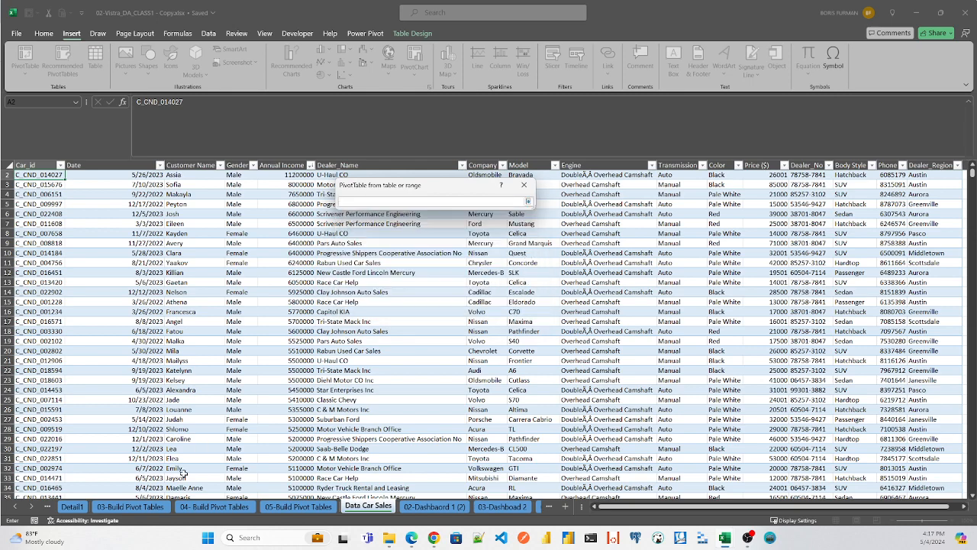
left_click(306, 508)
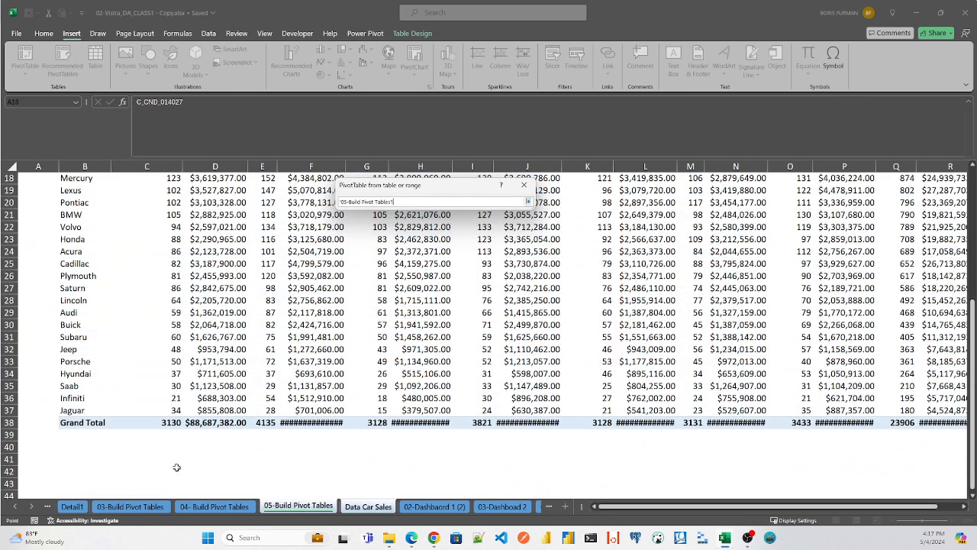
left_click(76, 458)
key("Return")
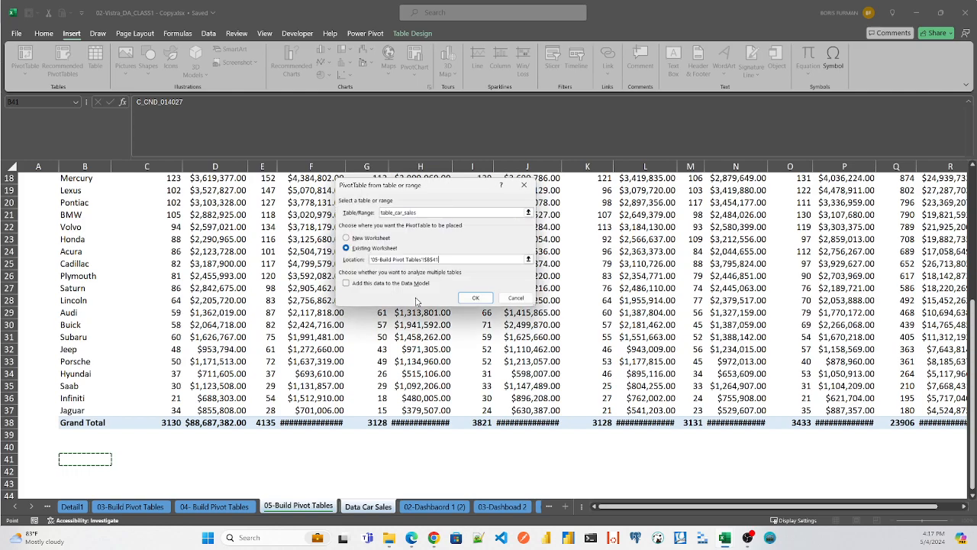
left_click(475, 298)
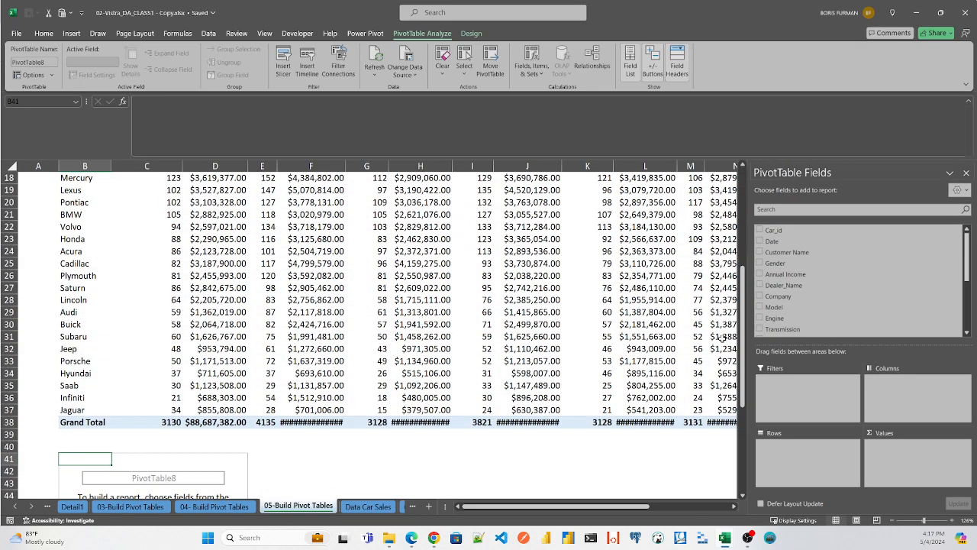
- Add the Company field to the rows of the new pivot table
left_click_drag(745, 330, 776, 434)
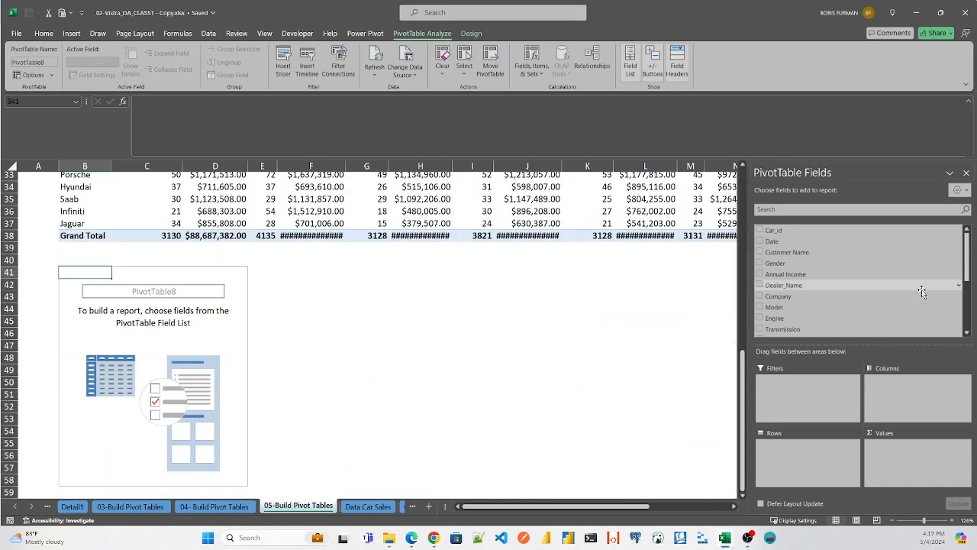
left_click(793, 209)
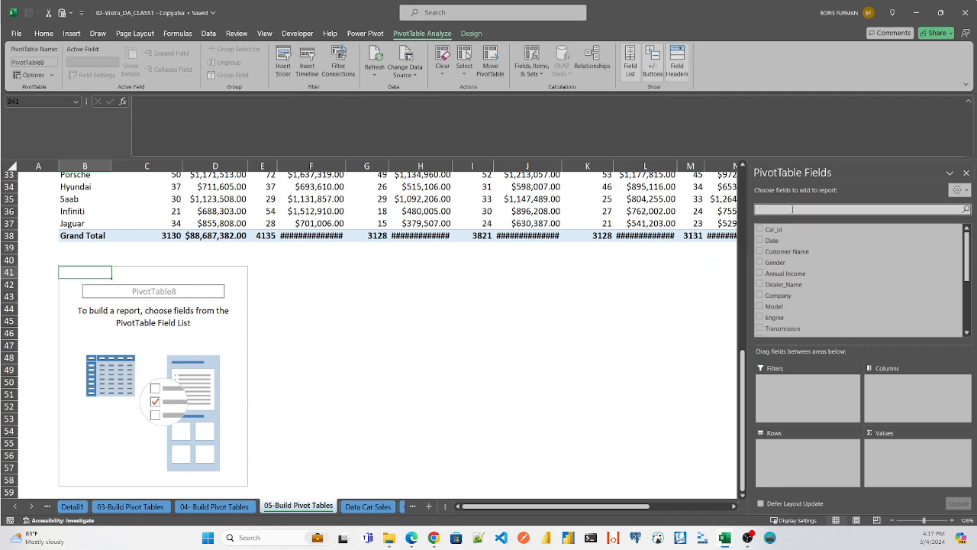
type("comp")
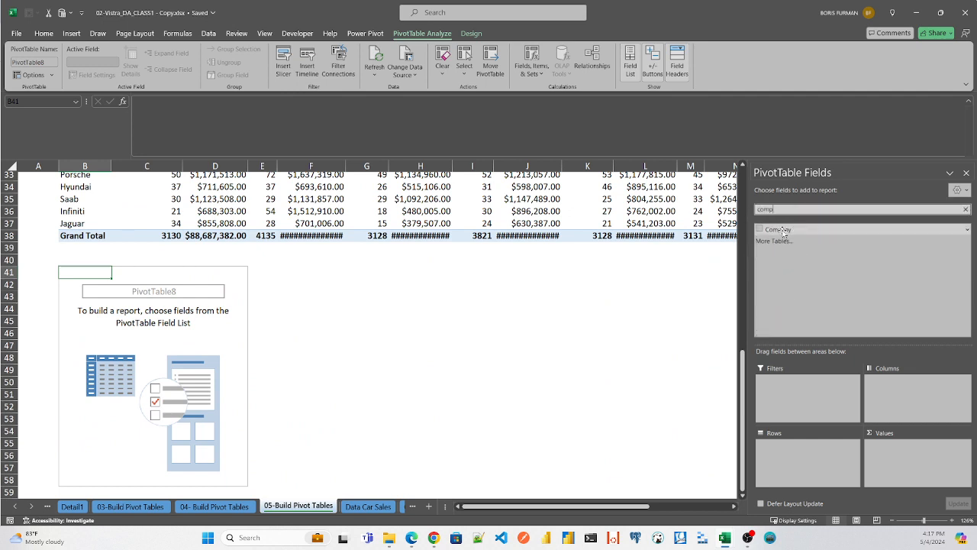
left_click_drag(779, 230, 784, 449)
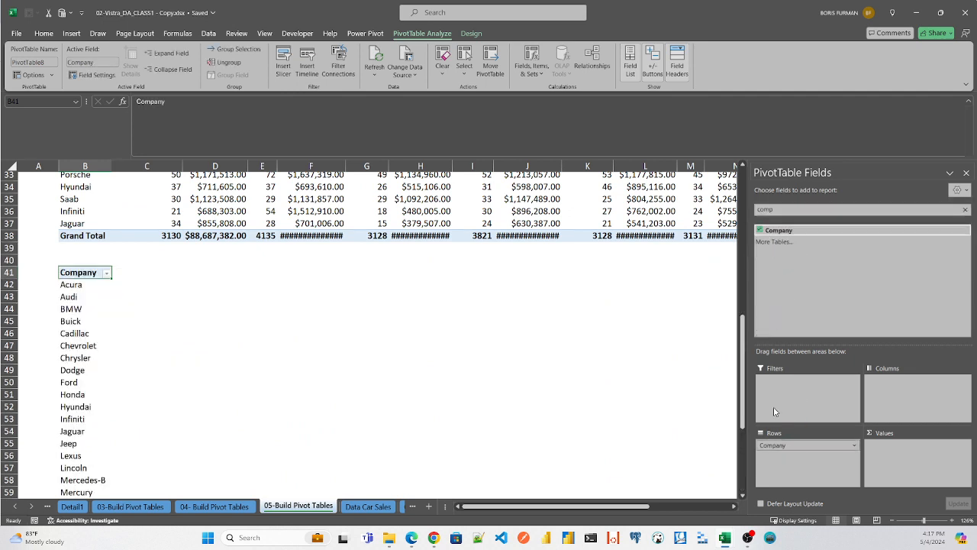
- Add the Dealer_Region field to the columns of the new pivot table
left_click_drag(743, 335, 754, 353)
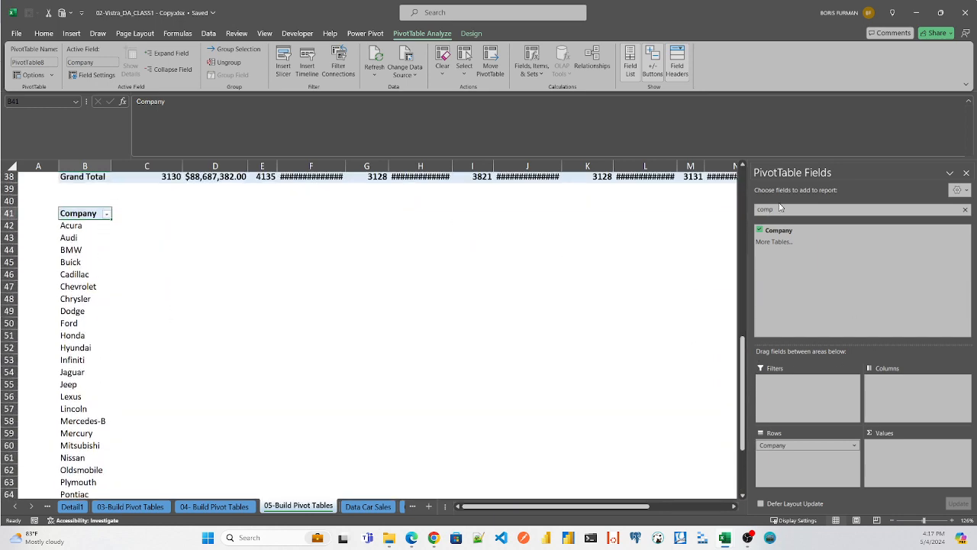
left_click_drag(789, 210, 729, 204)
type("reg")
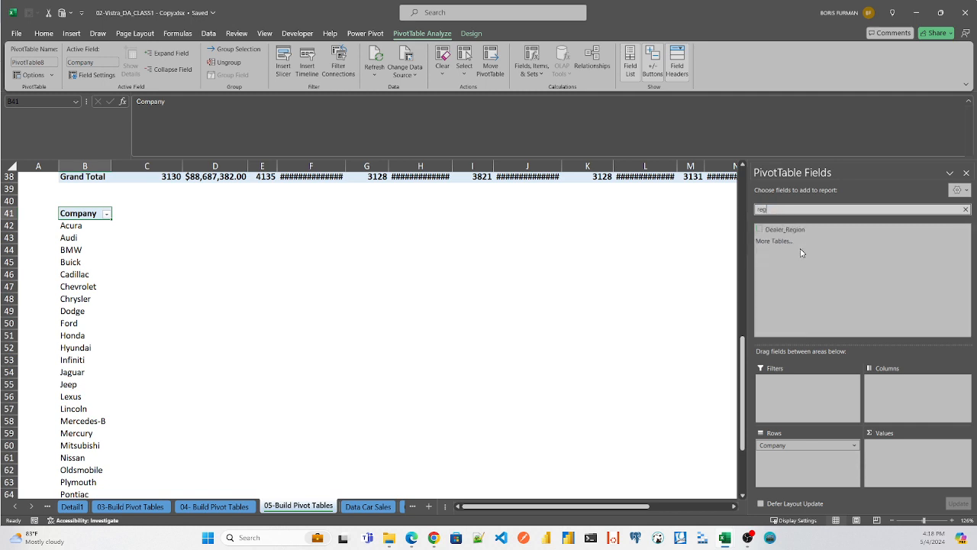
left_click_drag(795, 230, 909, 393)
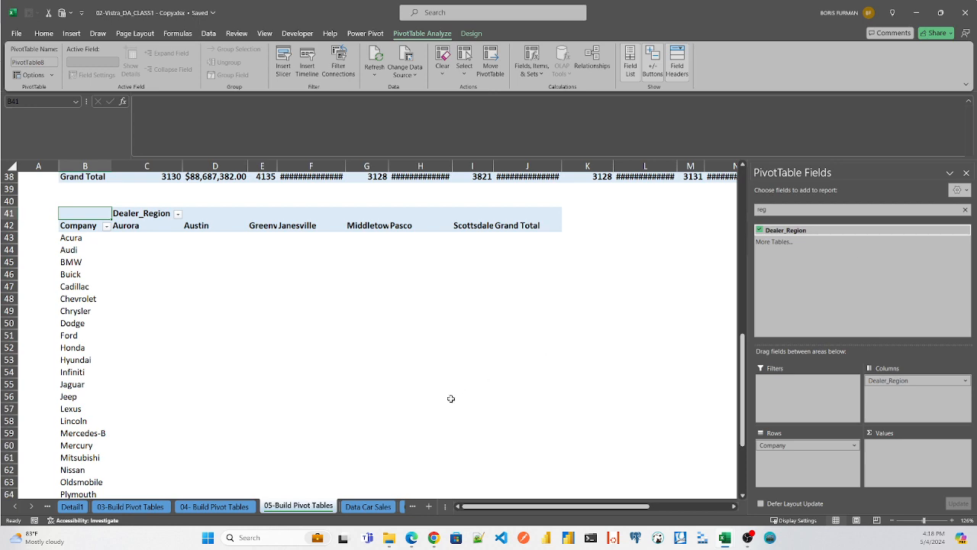
- Check the Car_id column in the Data Car Sales sheet and add Car_id to the new pivot table's values as a count
left_click(366, 507)
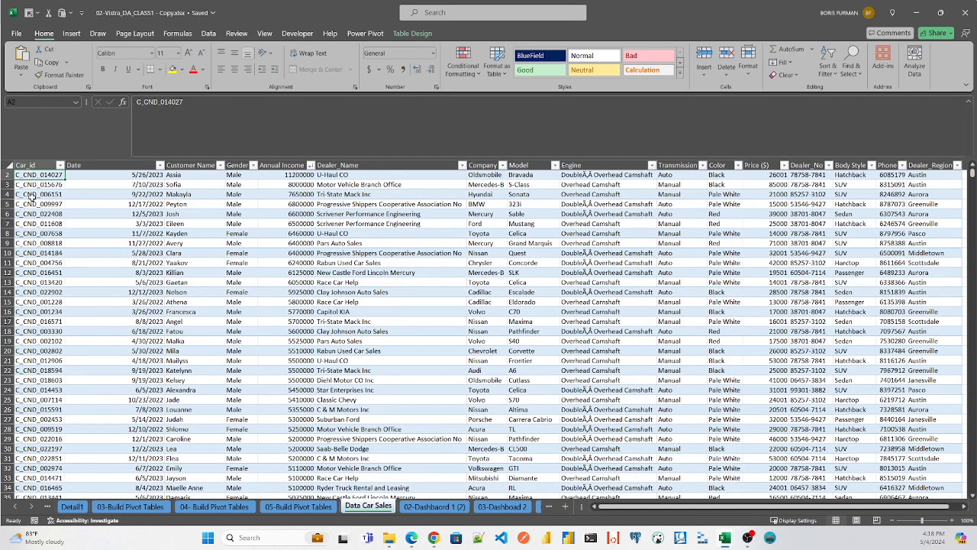
left_click(320, 510)
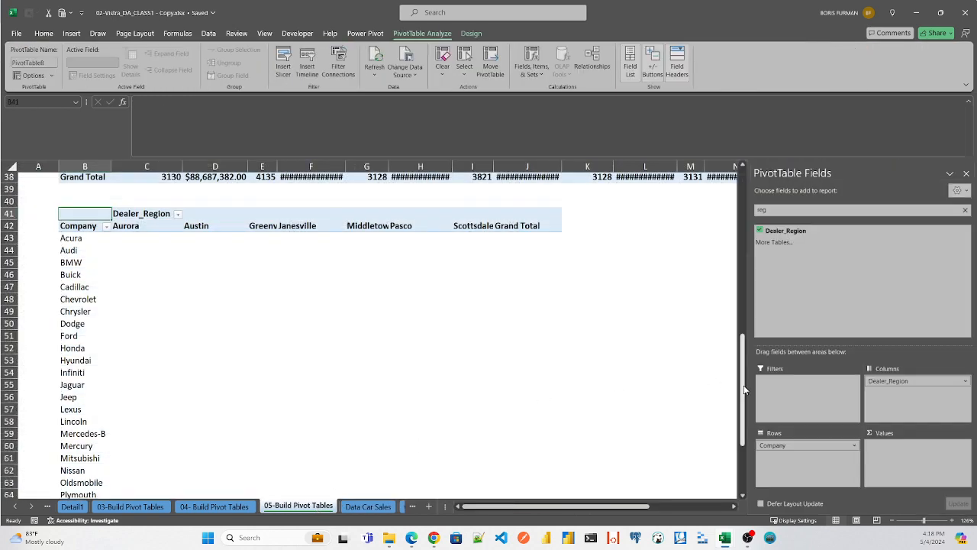
left_click_drag(779, 212, 685, 208)
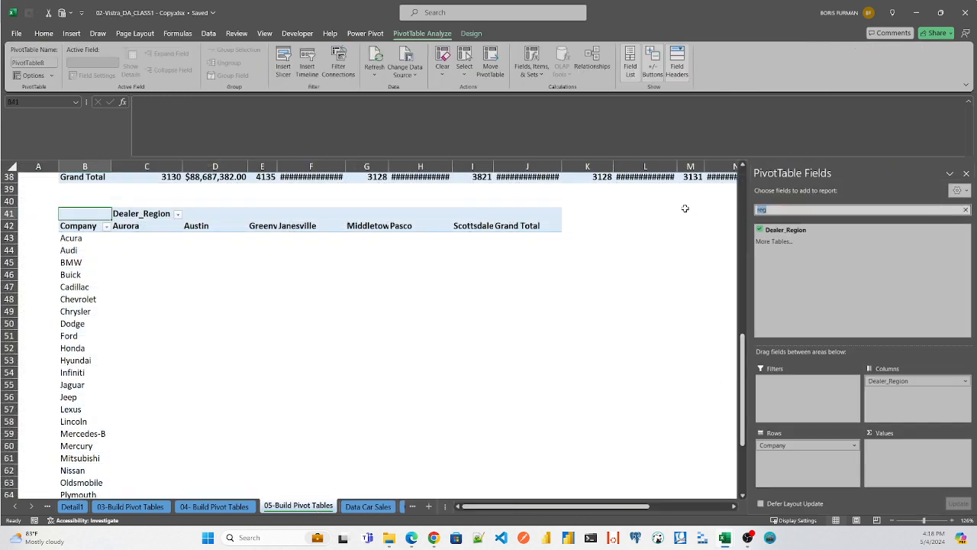
key("BackSpace")
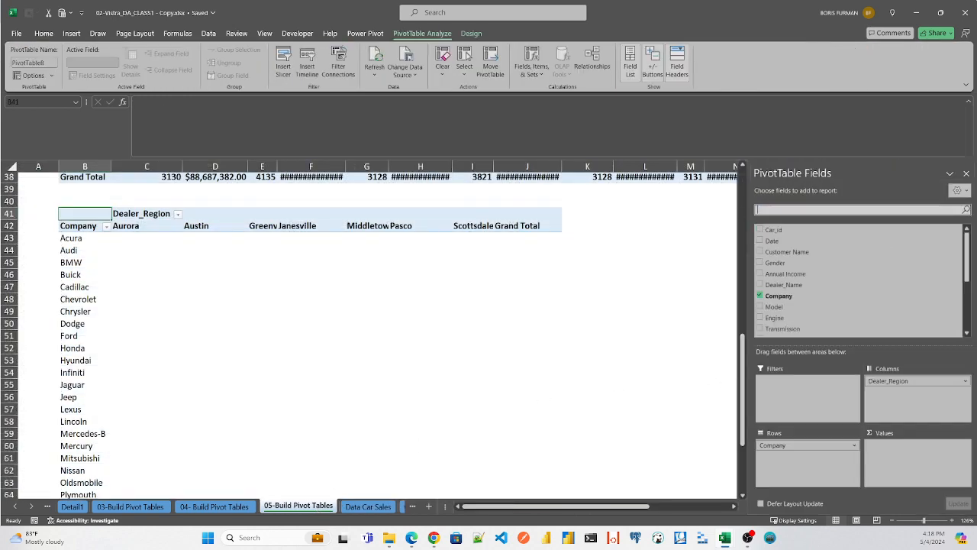
left_click_drag(774, 230, 892, 451)
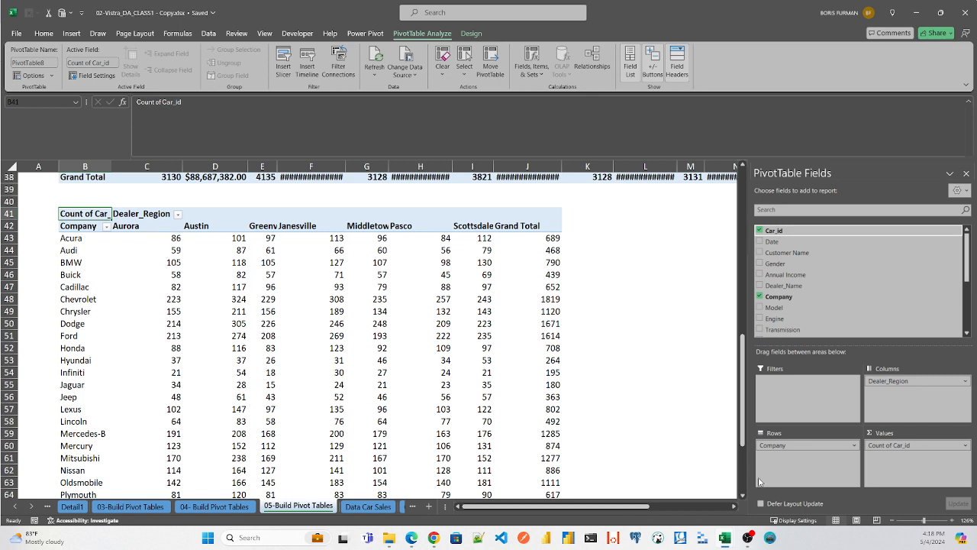
left_click(171, 238)
right_click(171, 238)
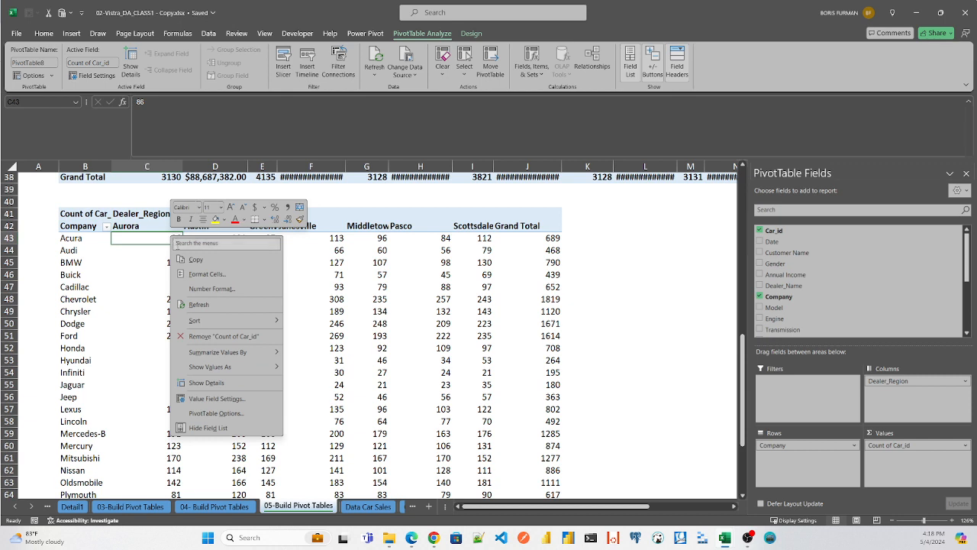
mouse_move(265, 355)
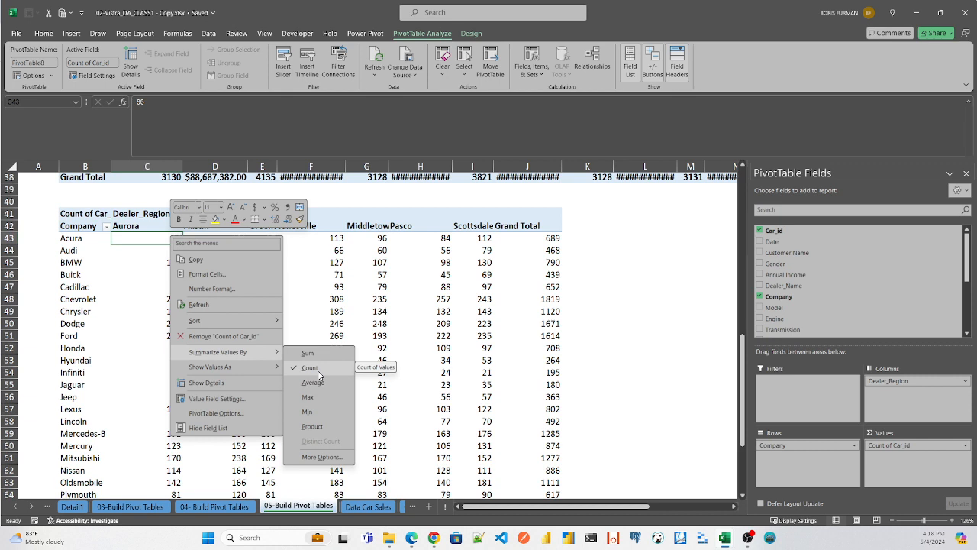
left_click(143, 239)
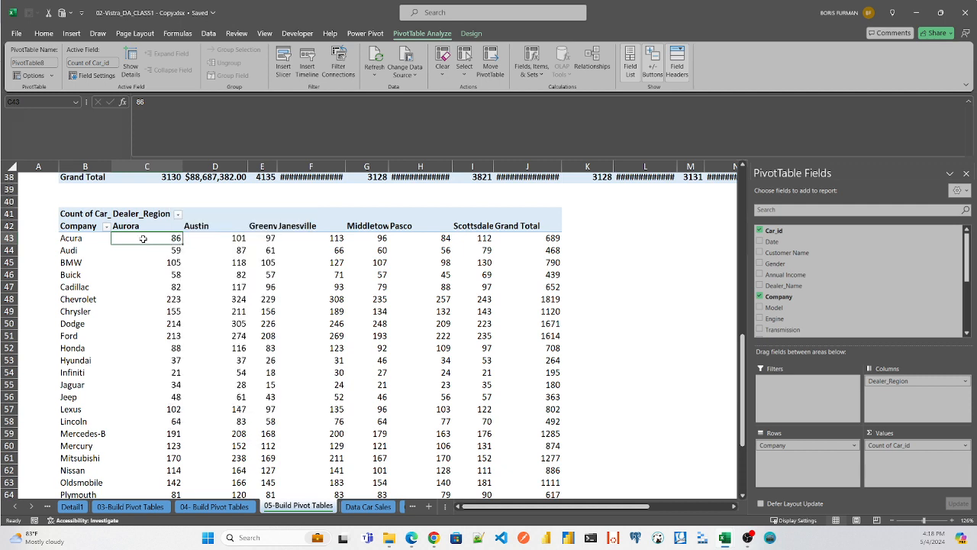
- Sort the car brands by their Grand Total count from largest to smallest and widen the Middletown column to fit its heading
left_click(551, 238)
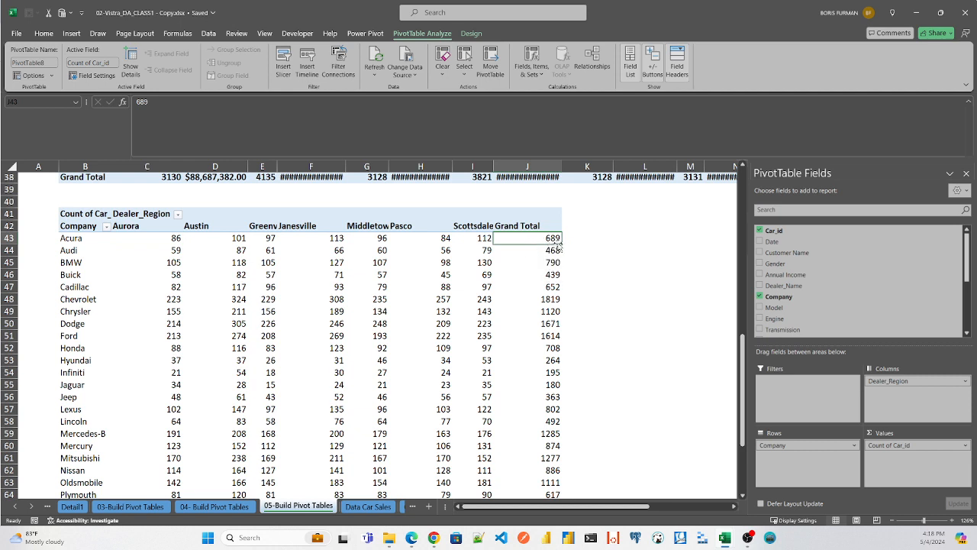
right_click(548, 240)
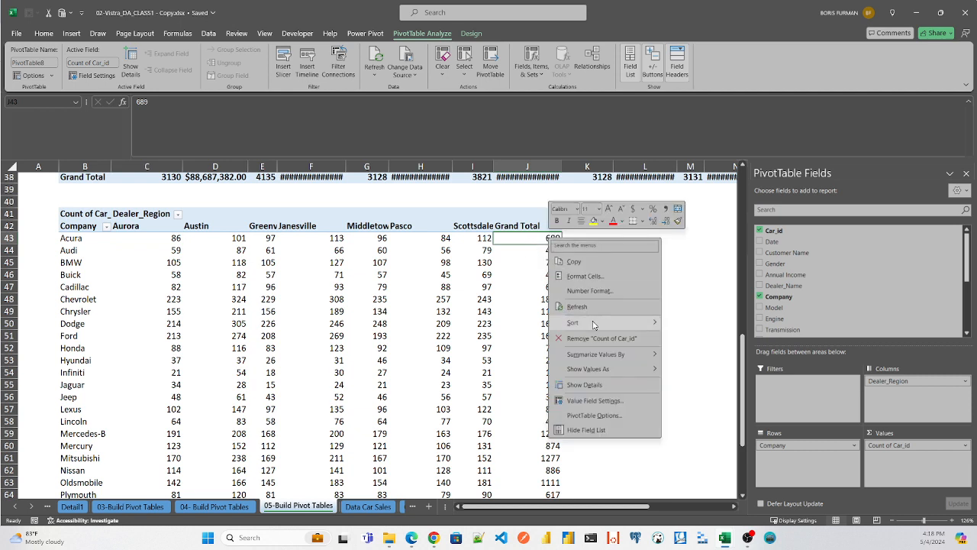
mouse_move(594, 325)
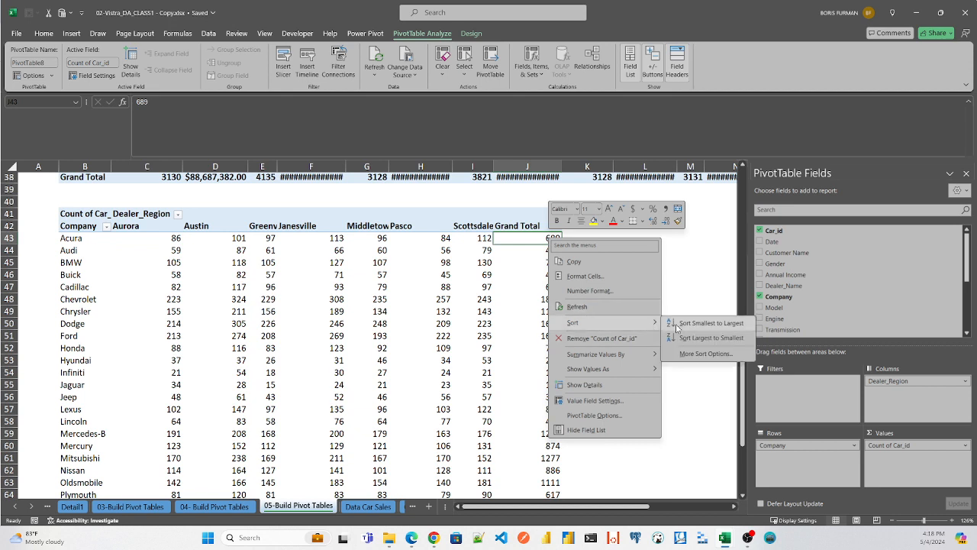
left_click(686, 338)
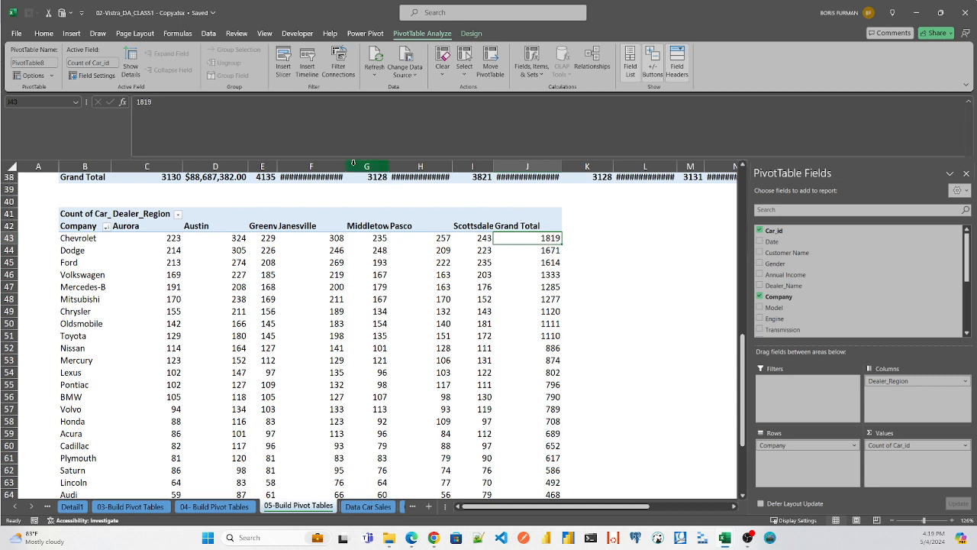
left_click_drag(389, 166, 405, 166)
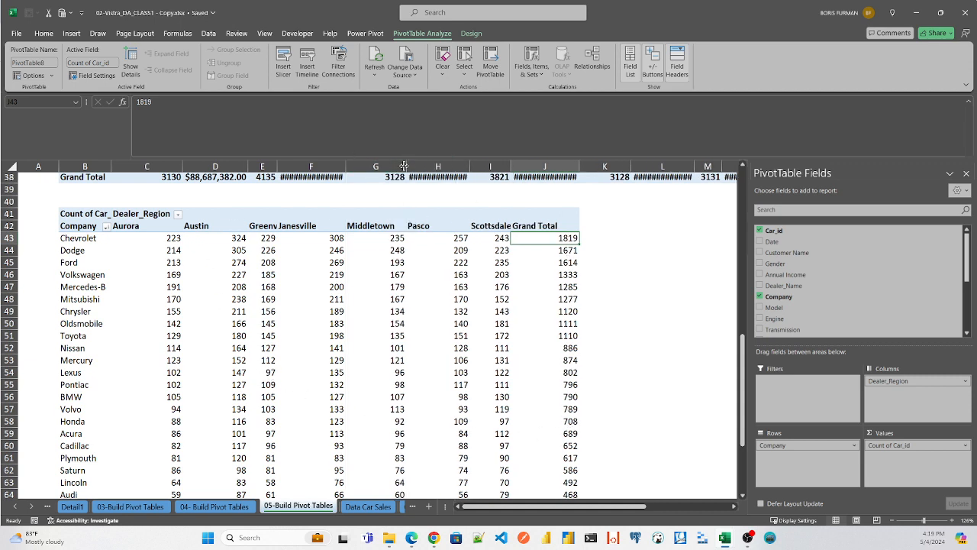
left_click(387, 168)
- Search the pivot table fields for Price and add Price ($) to the values alongside the Car_id count
left_click(822, 209)
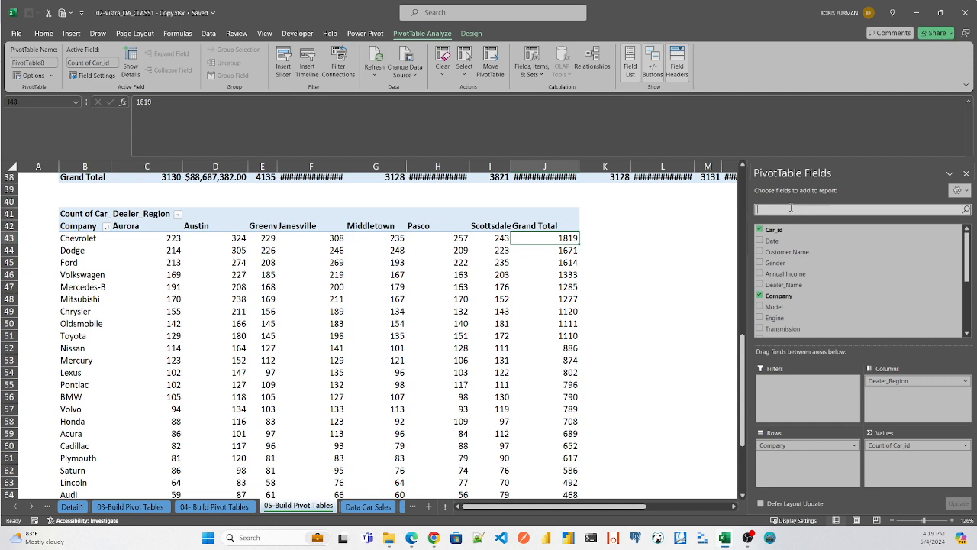
type("o")
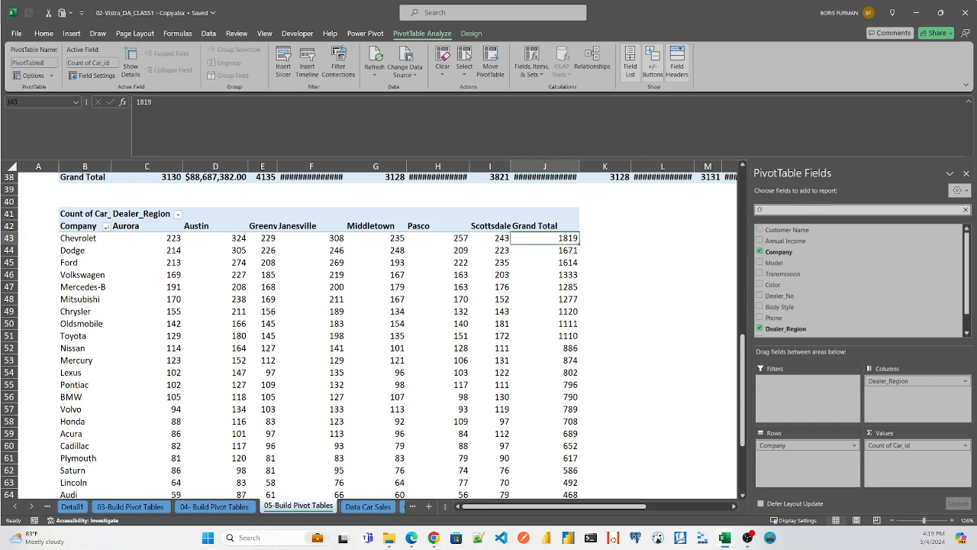
key("BackSpace")
type("Price")
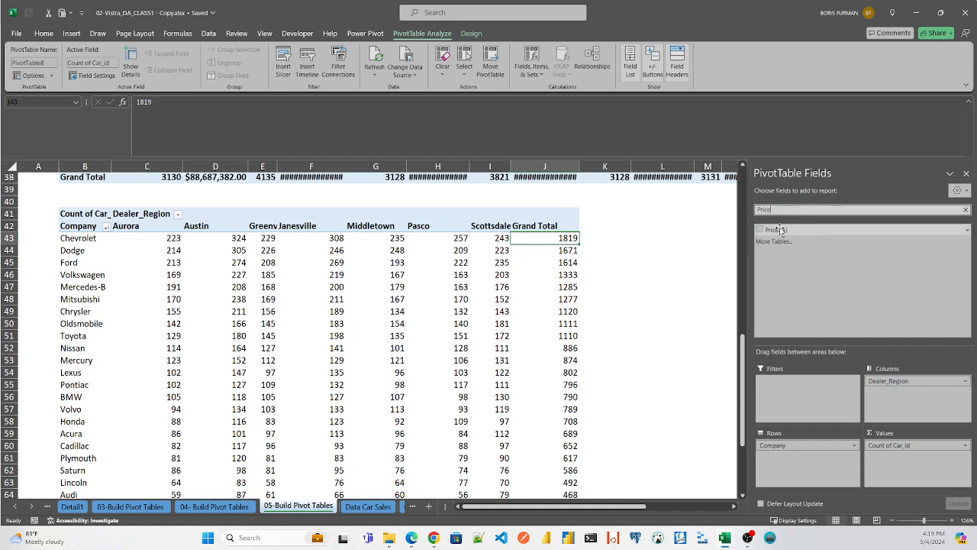
left_click_drag(777, 230, 912, 462)
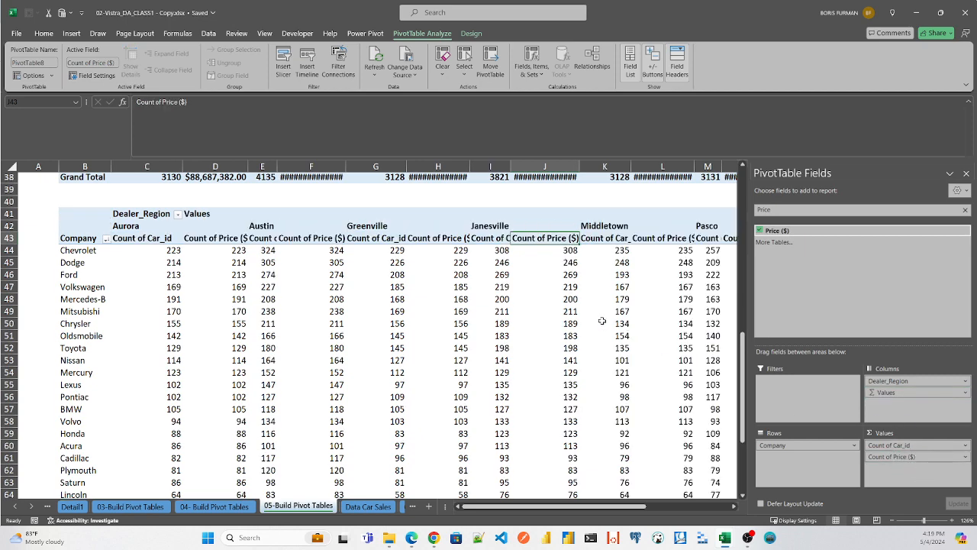
- Try to resize all pivot table columns through column R together
left_click(39, 177)
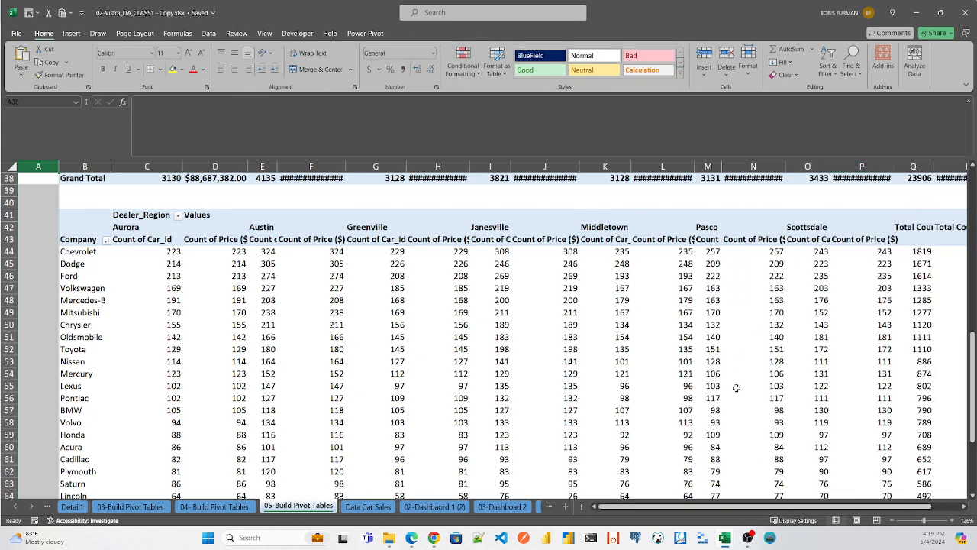
scroll(776, 512, "right", 2)
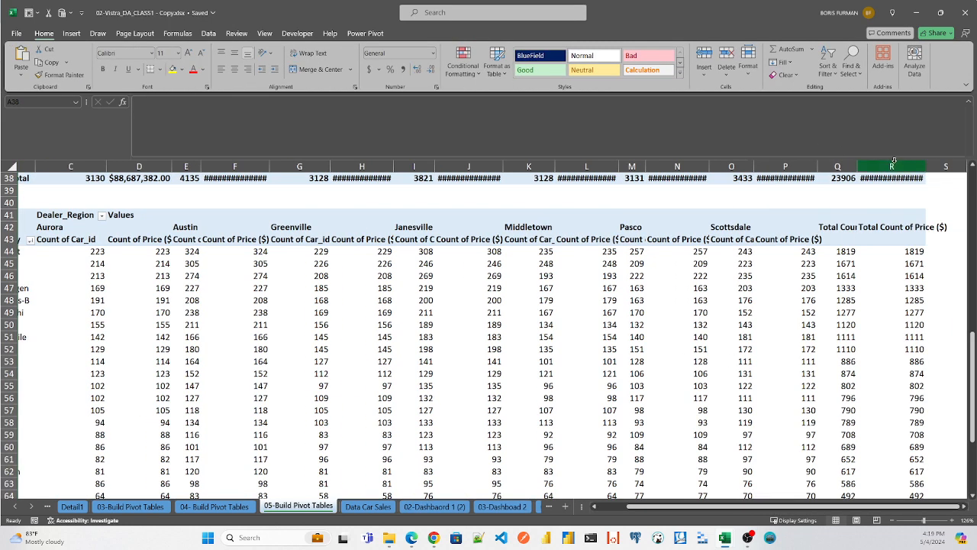
left_click(894, 162, "shift")
left_click_drag(857, 167, 857, 166)
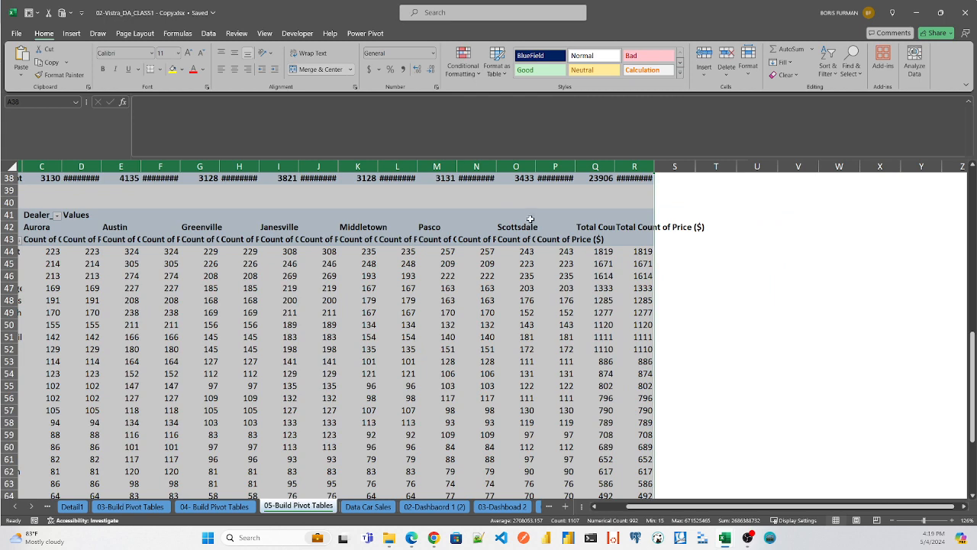
left_click(545, 205)
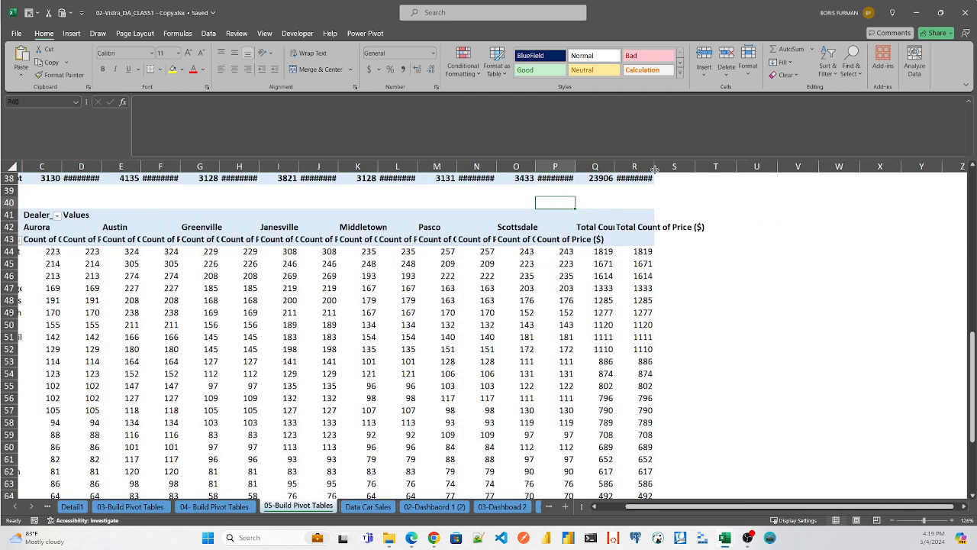
- Auto-fit the widths of all the pivot table's columns to their contents
left_click(384, 205)
key("Left")
key("Left")
key("Left")
key("Left")
key("Left")
key("Left")
key("Left")
key("Left")
key("Left")
key("Left")
key("Left")
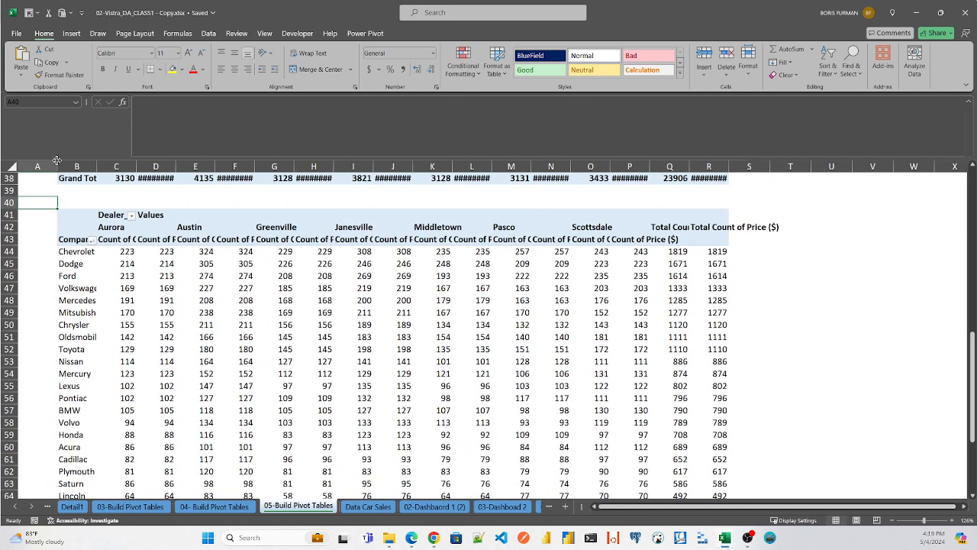
left_click(55, 165)
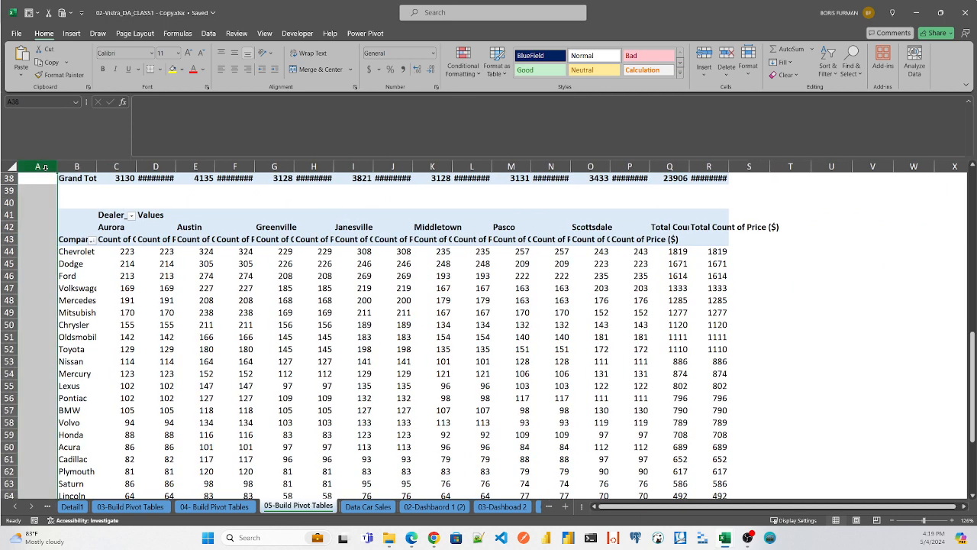
left_click(832, 165, "shift")
double_click(769, 165)
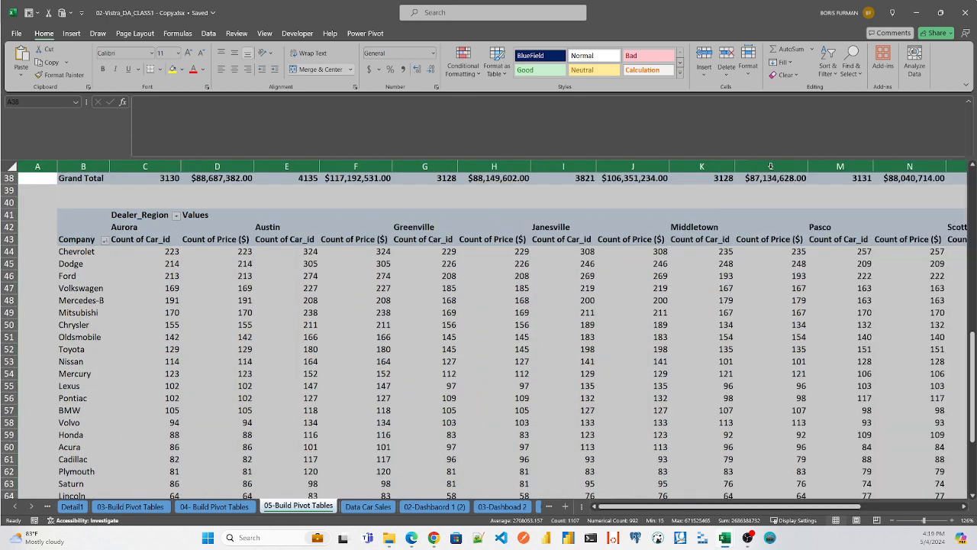
- Summarize the Price ($) values by Sum in the new pivot table
left_click(428, 255)
key("Left")
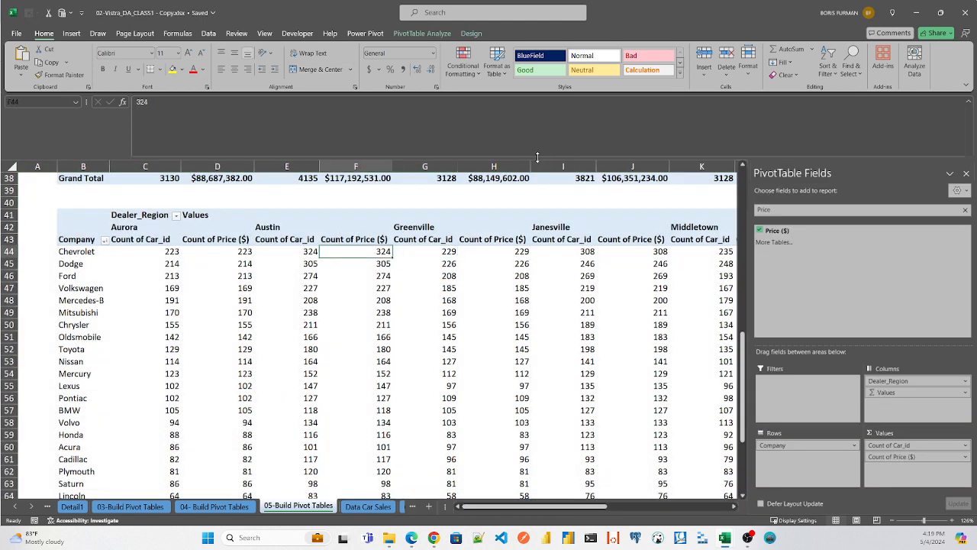
key("Left")
key("Left")
key("Up")
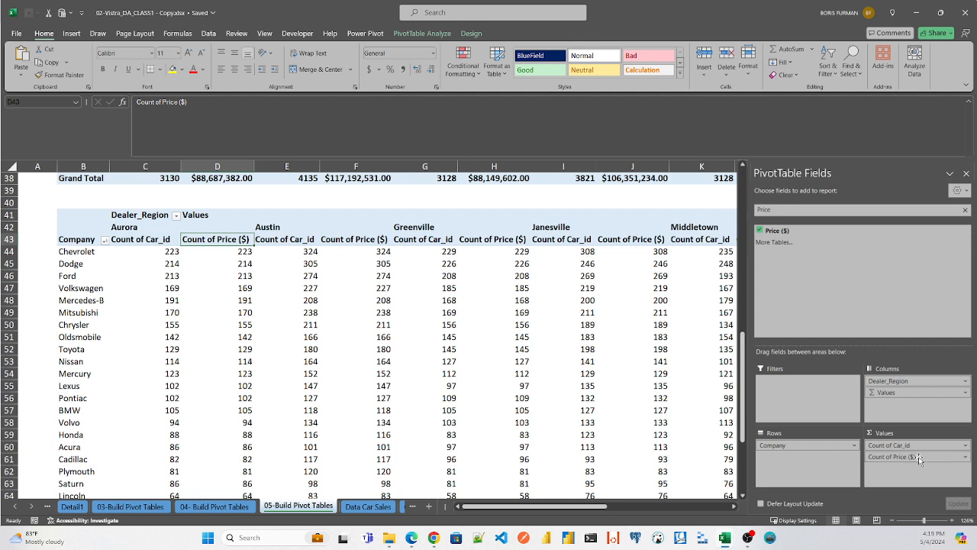
left_click(218, 252)
right_click(220, 253)
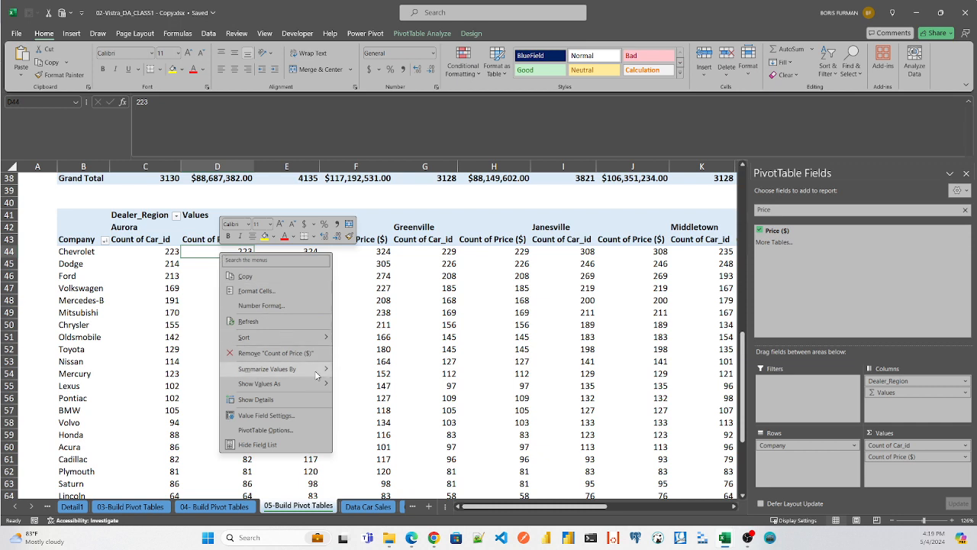
mouse_move(315, 372)
left_click(367, 373)
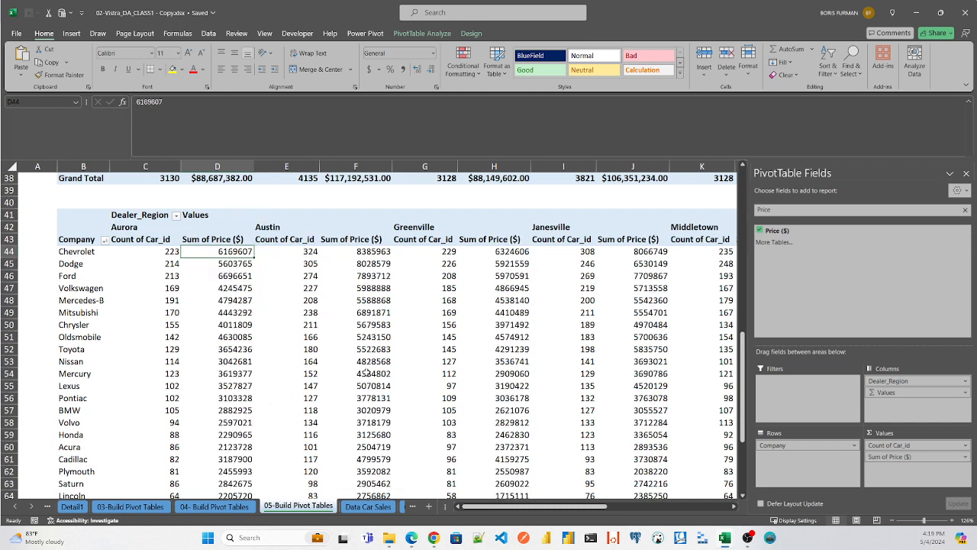
- Apply the Currency number format to the Sum of Price ($) values in the new pivot table
right_click(227, 256)
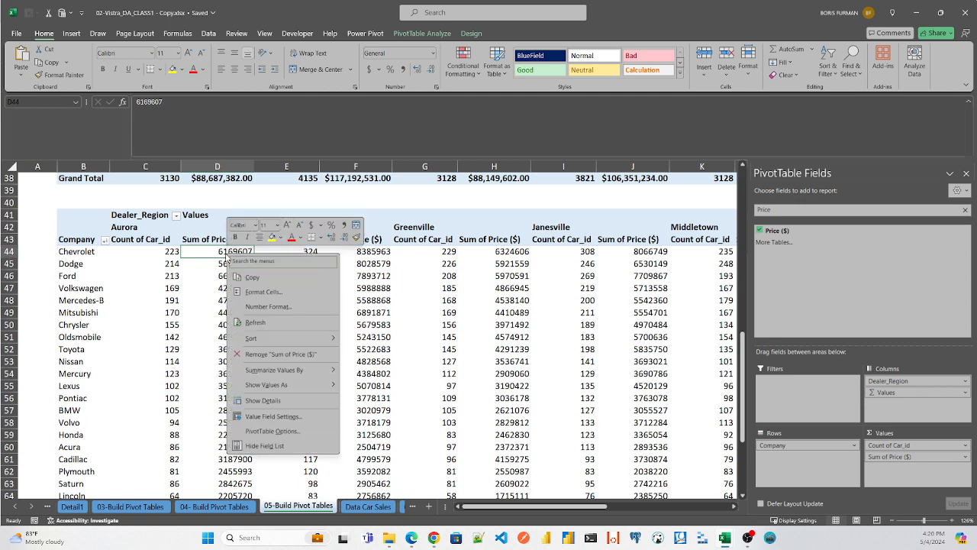
left_click(256, 306)
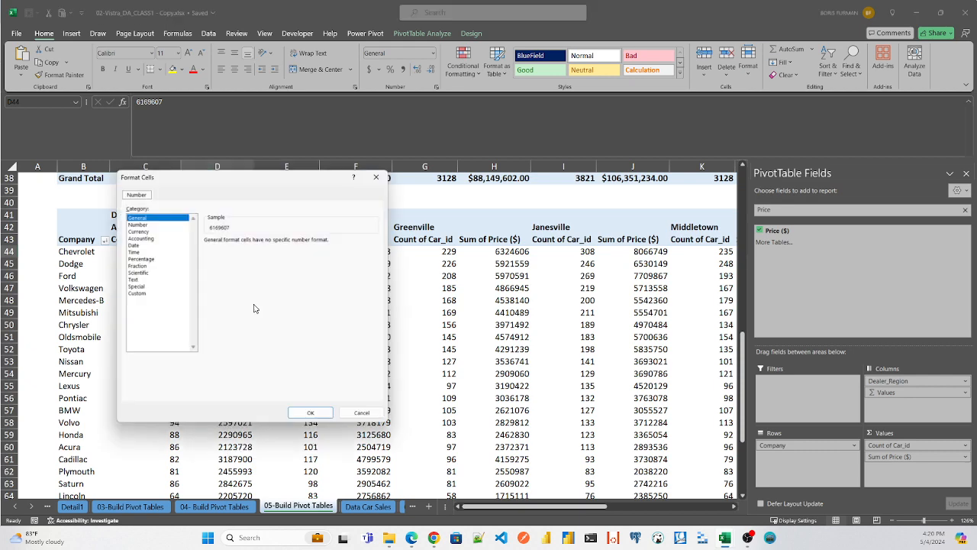
left_click(136, 230)
left_click(309, 414)
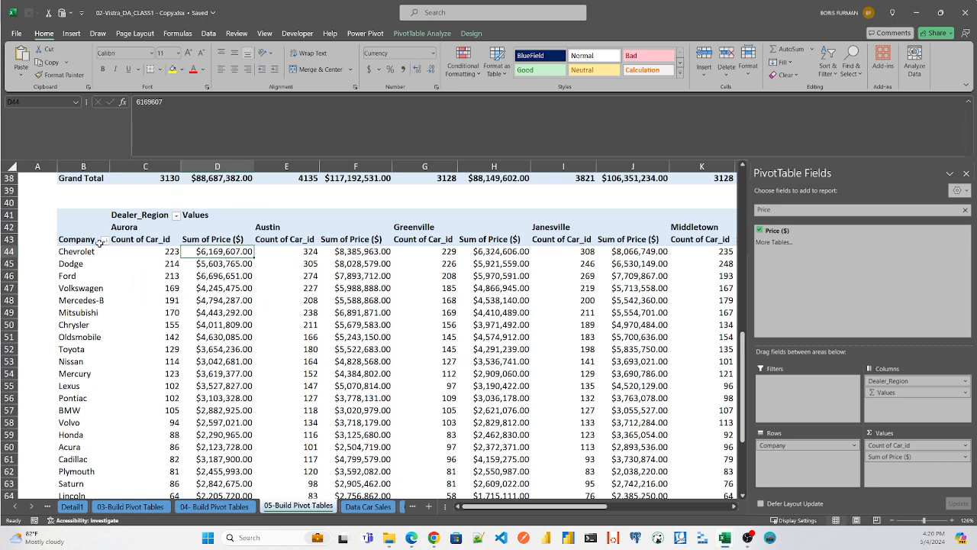
- Examine the brand rows, the count and price columns for Aurora, Austin and Scottsdale, and the total column headings
left_click(79, 254)
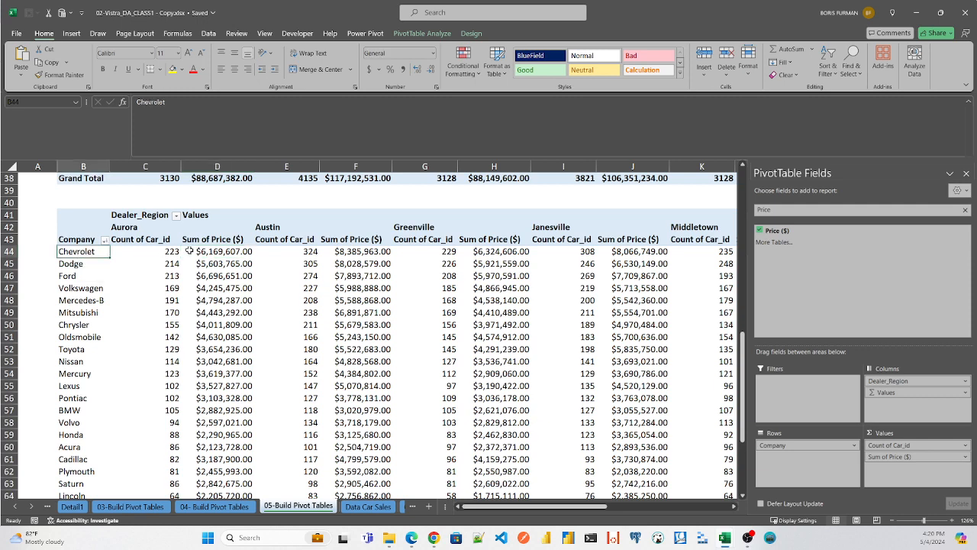
left_click(279, 223)
left_click(246, 222)
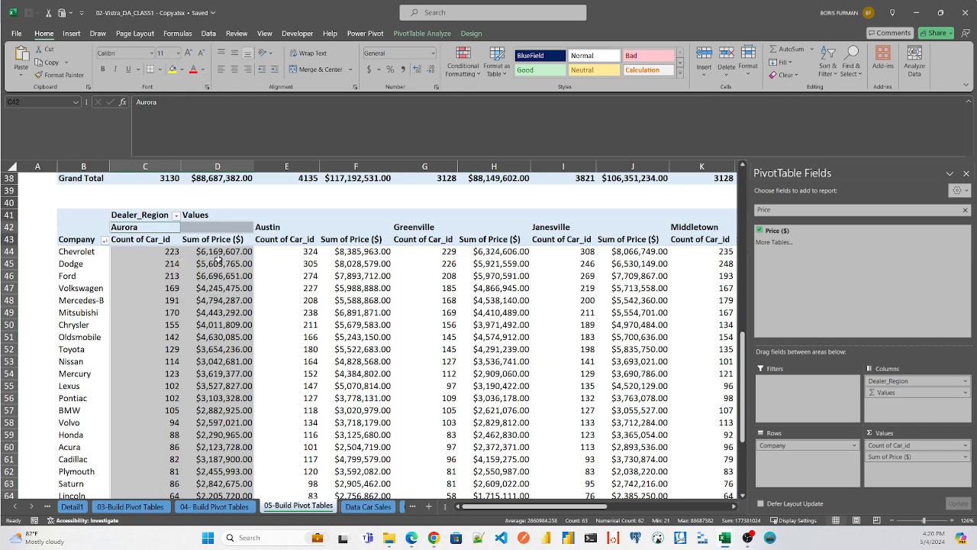
left_click(346, 220)
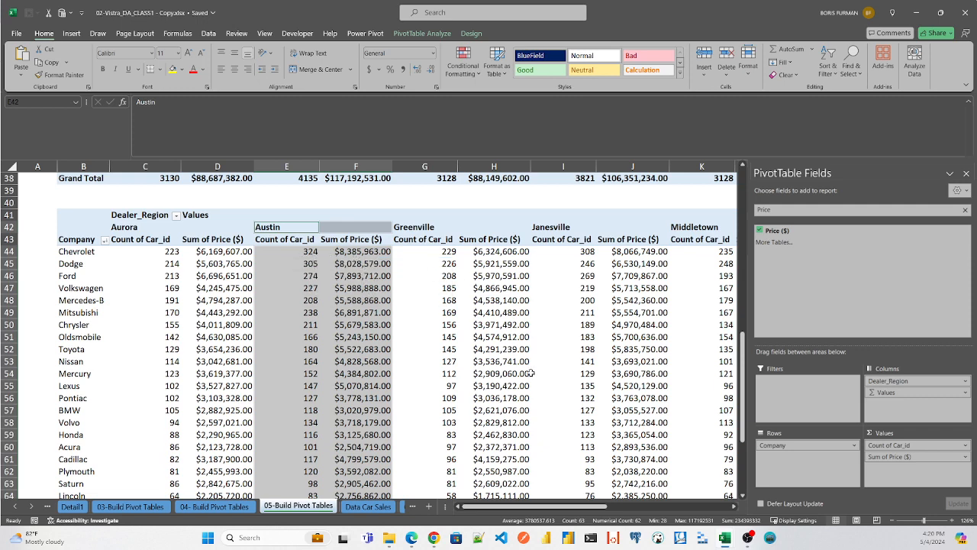
left_click_drag(573, 505, 718, 502)
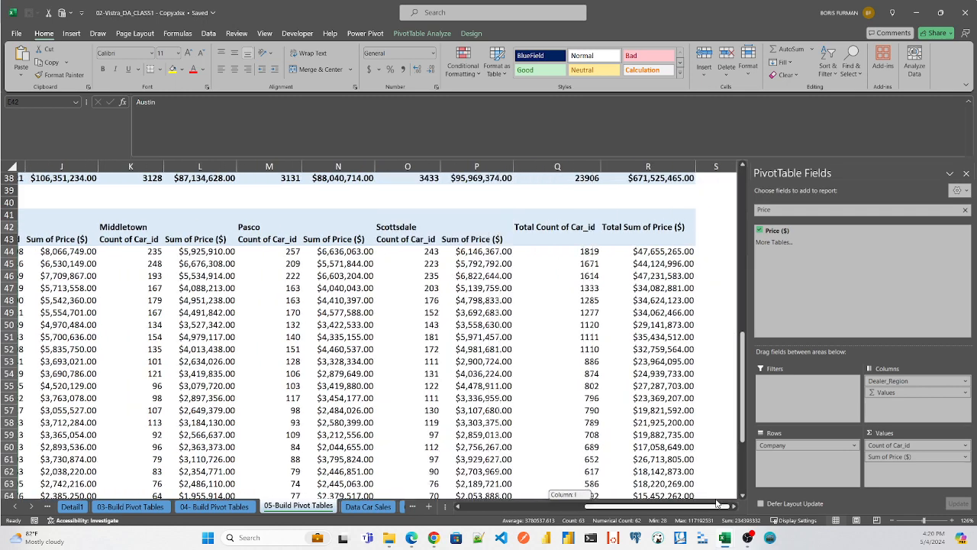
left_click(567, 229)
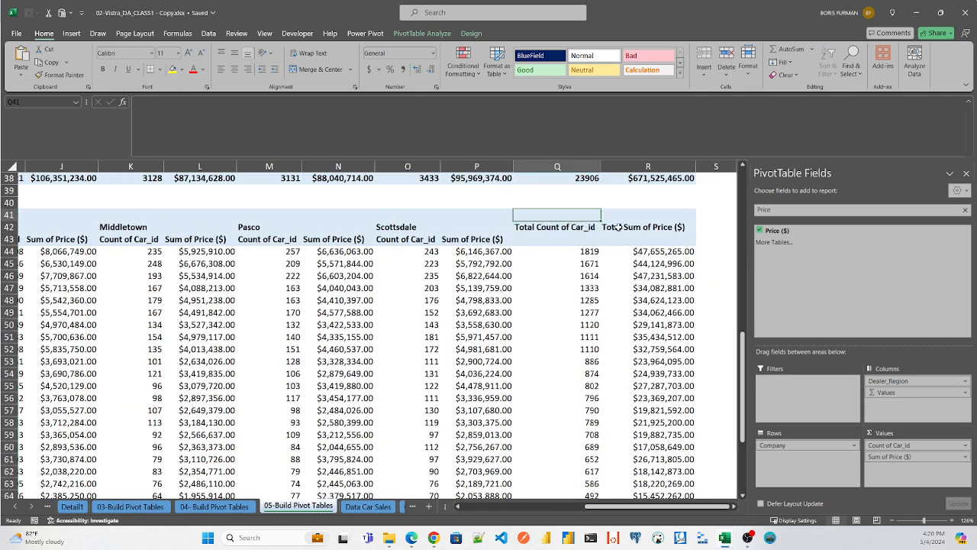
left_click(583, 236)
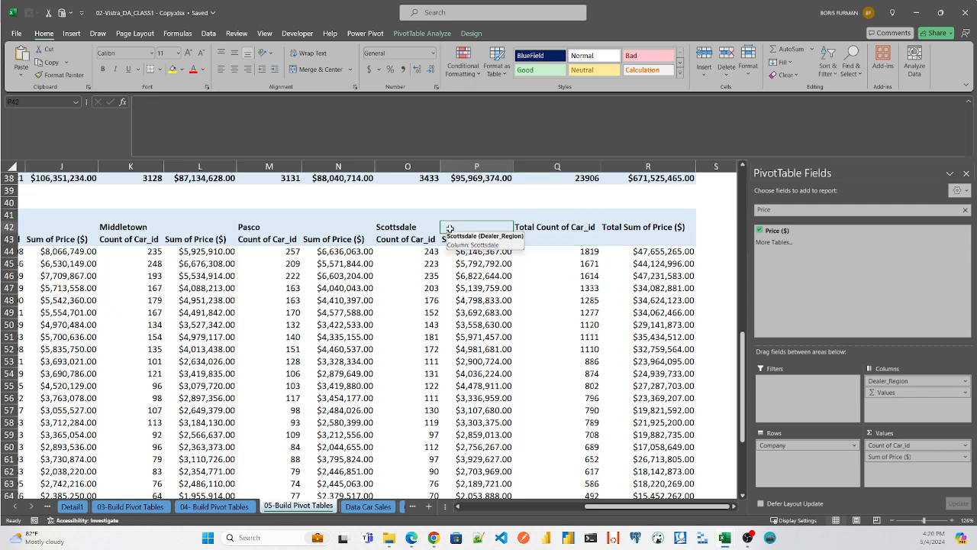
left_click(420, 219)
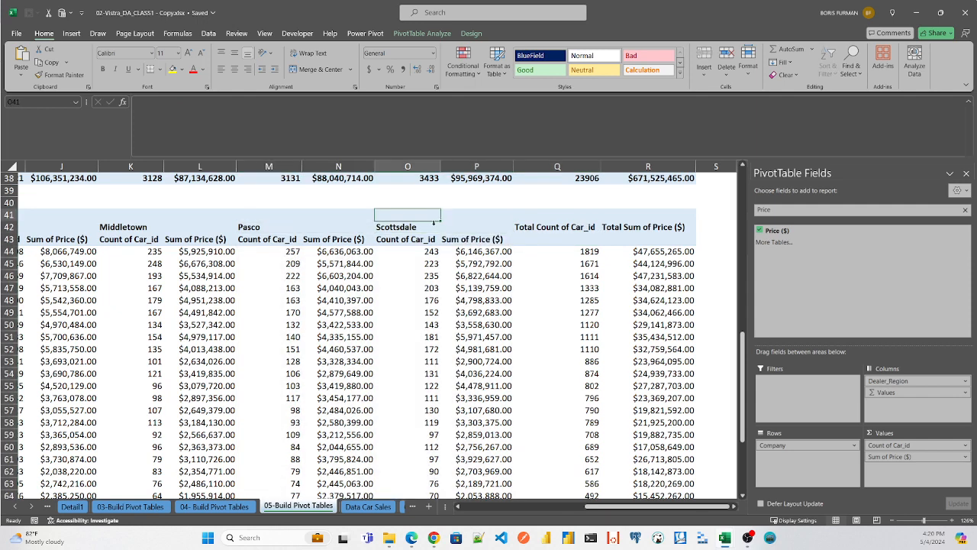
left_click(408, 216)
left_click(408, 165)
left_click(480, 166, "shift")
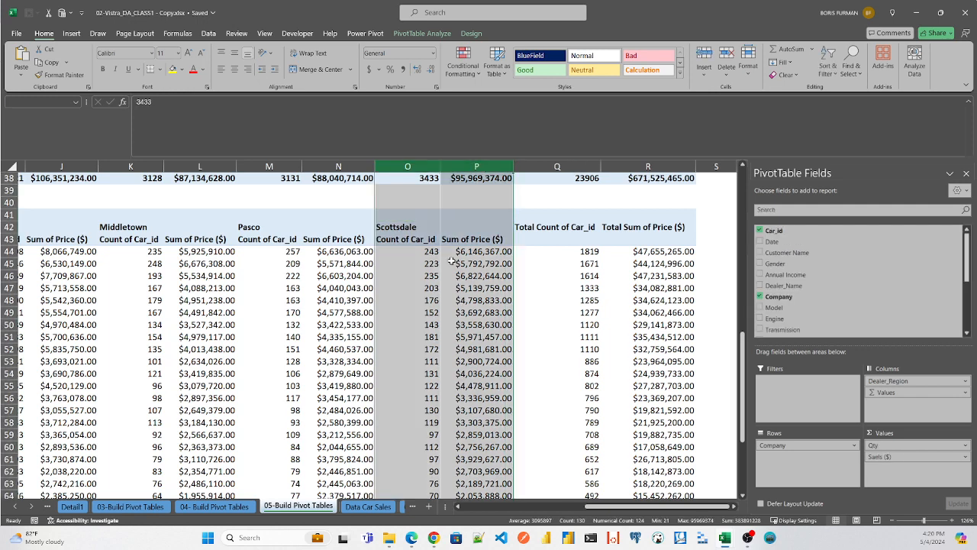
- Review Chevrolet's Scottsdale sales and overall totals, and compare the grand total rows of the new and upper pivot tables
left_click(484, 255)
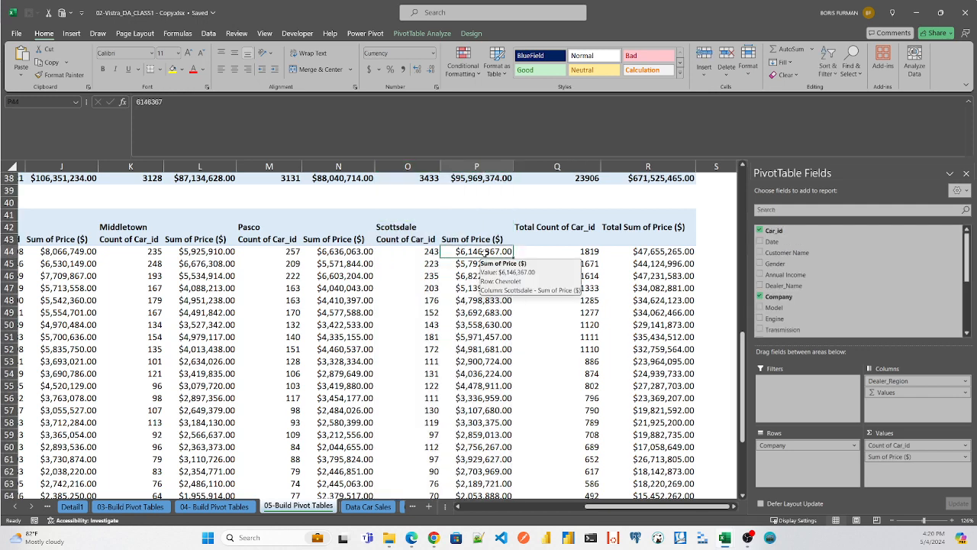
left_click(583, 251)
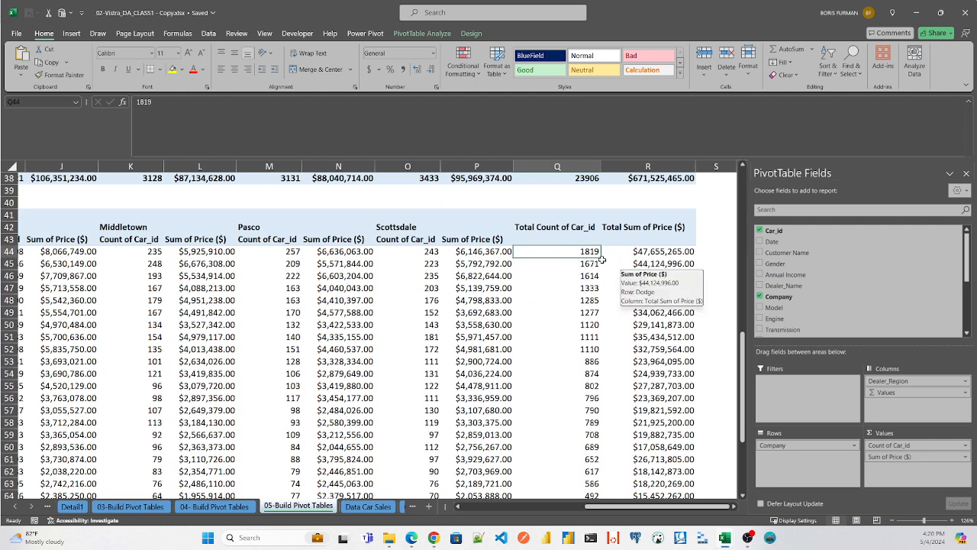
left_click(666, 252)
left_click_drag(744, 380, 744, 430)
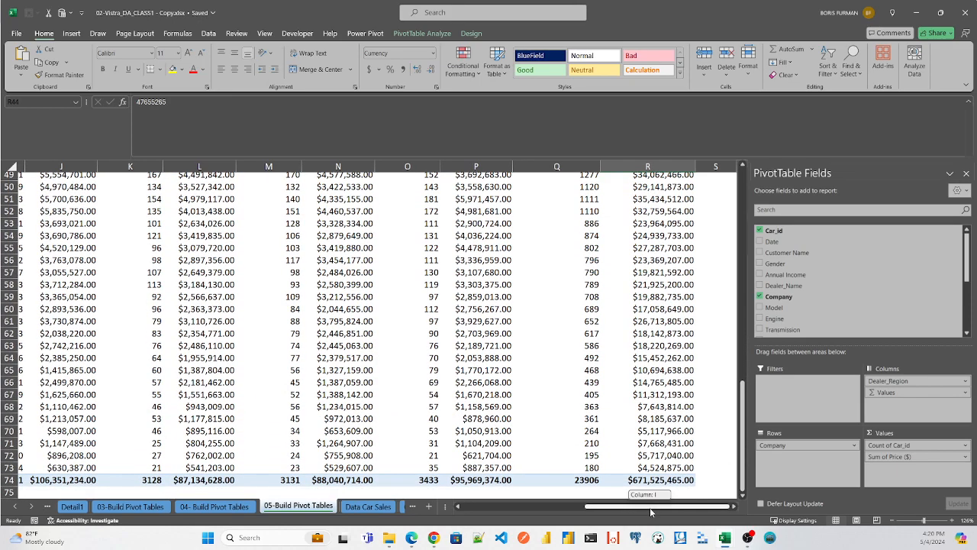
left_click_drag(744, 443, 741, 338)
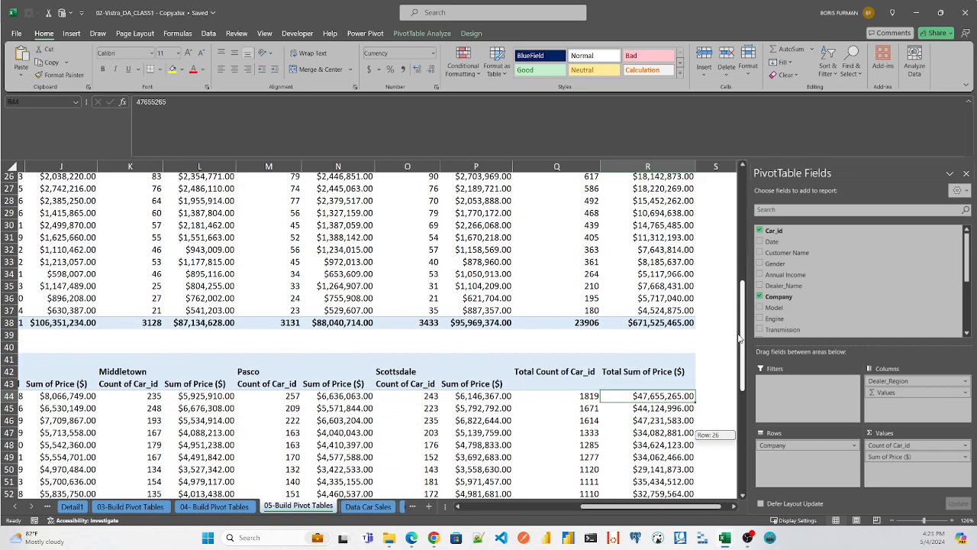
- Check Scottsdale's count and price totals in the lower pivot table's Grand Total row
left_click_drag(741, 339, 741, 468)
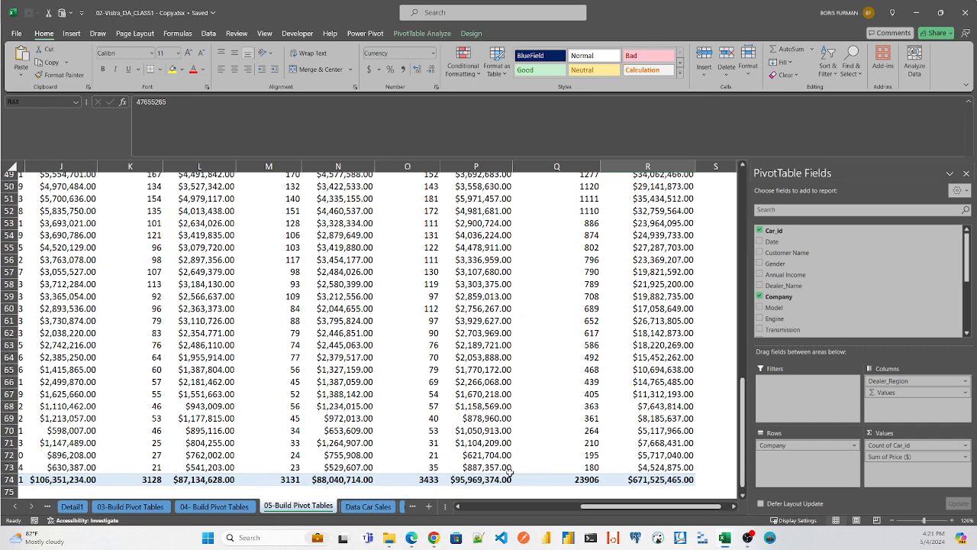
left_click(498, 480)
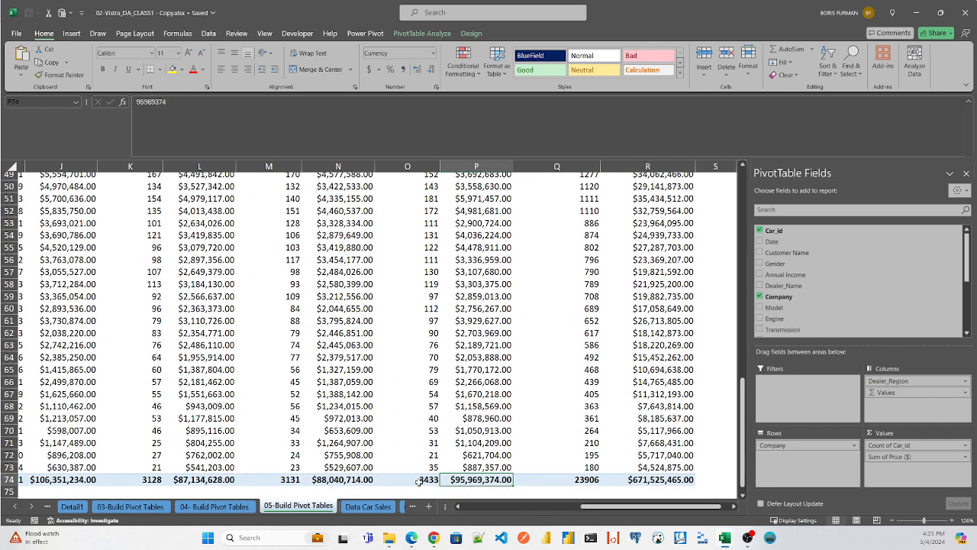
left_click(420, 481)
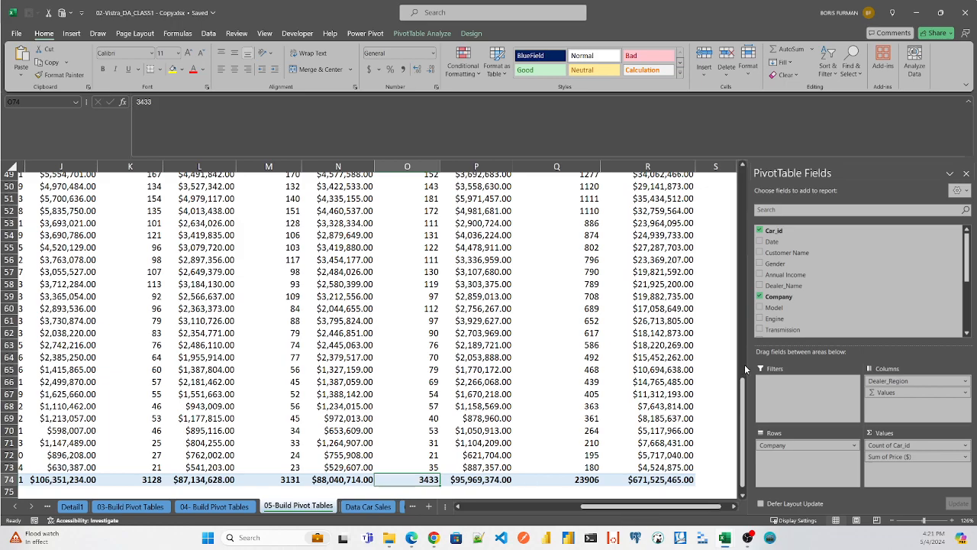
left_click_drag(745, 390, 745, 439)
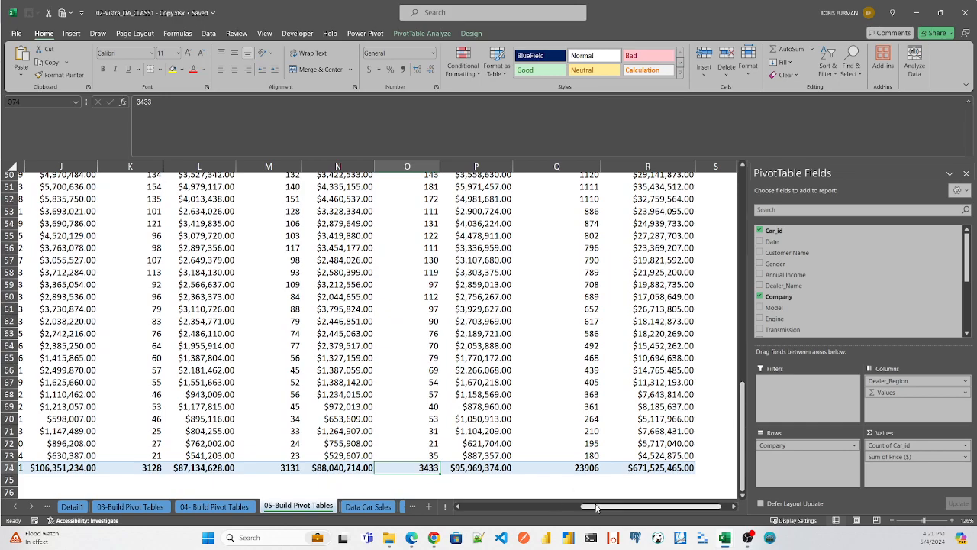
- Apply the green PivotTable style from the second row of the Medium group to the lower pivot table
left_click_drag(596, 508, 497, 507)
left_click_drag(746, 425, 747, 333)
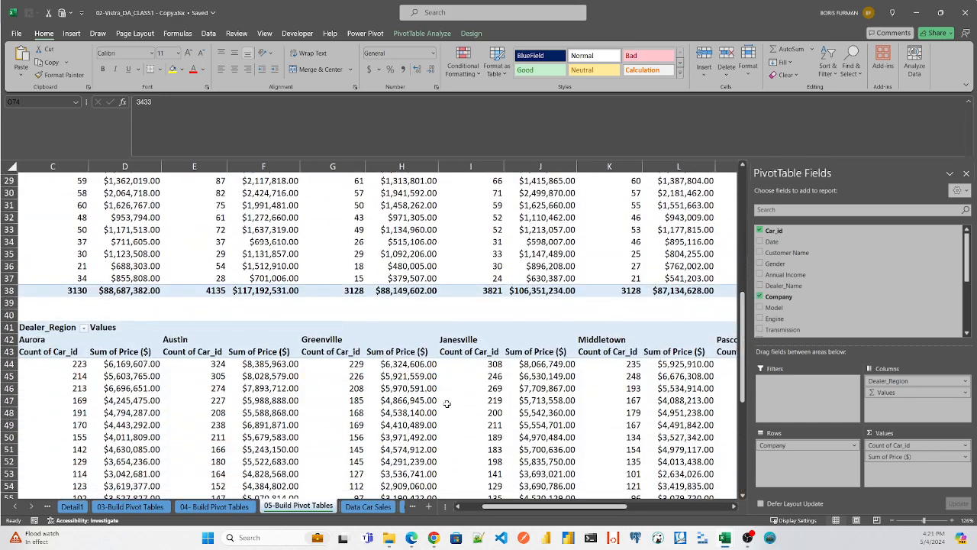
left_click(425, 377)
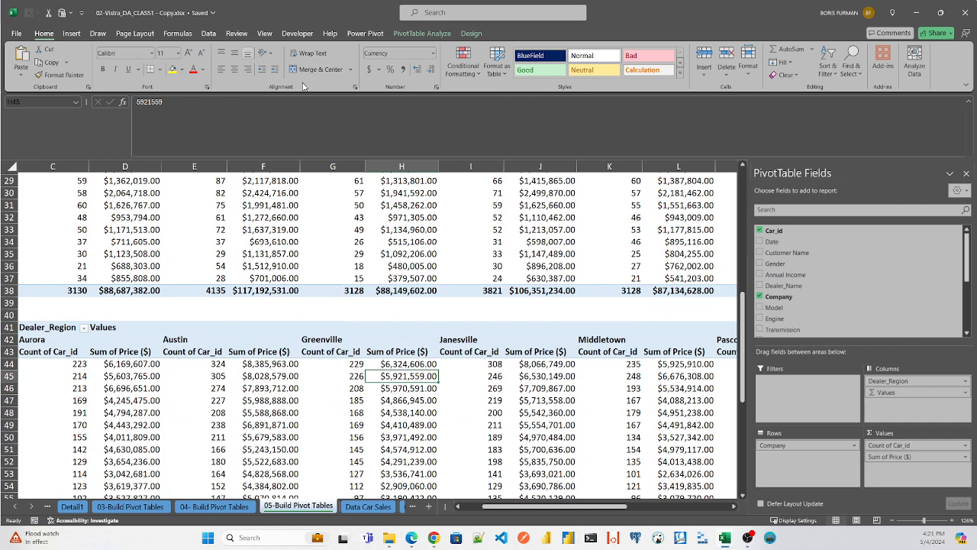
left_click(471, 33)
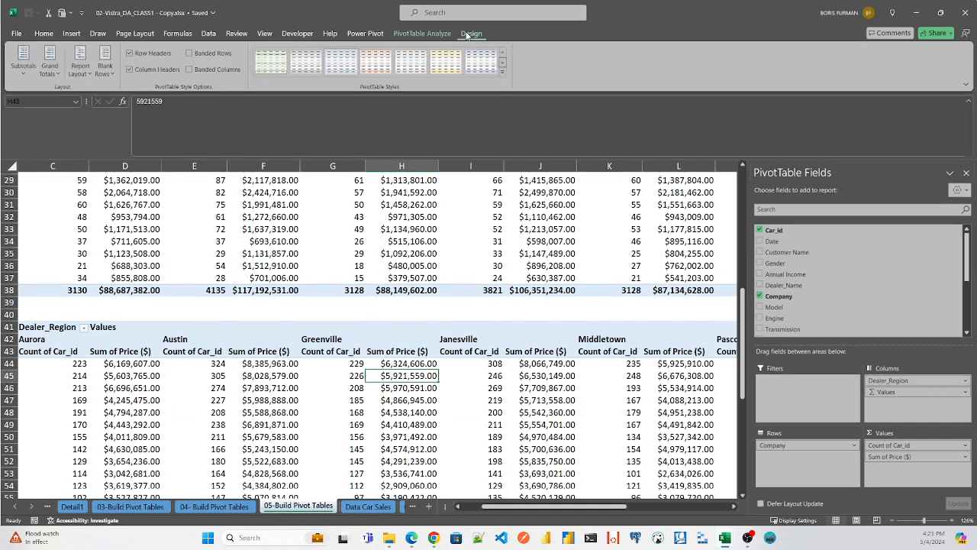
left_click(502, 72)
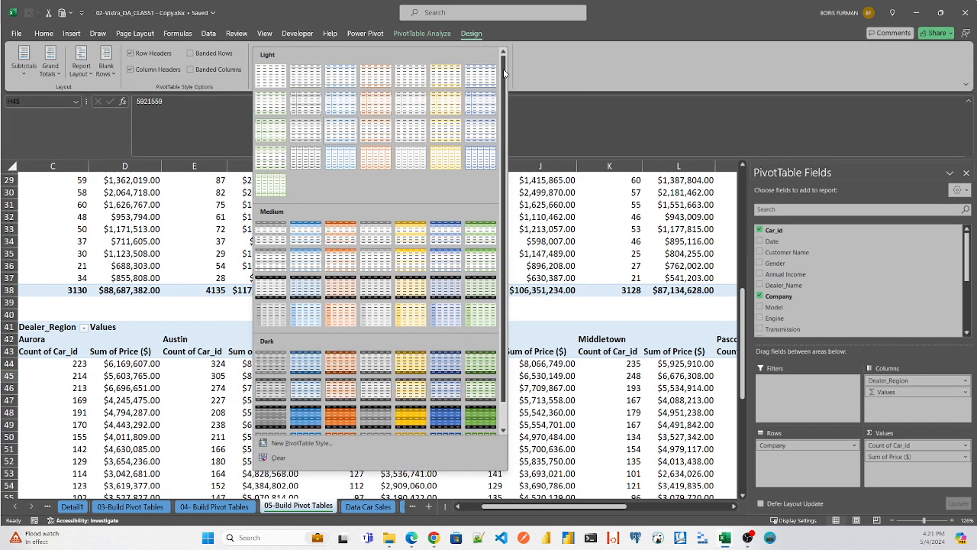
left_click(479, 265)
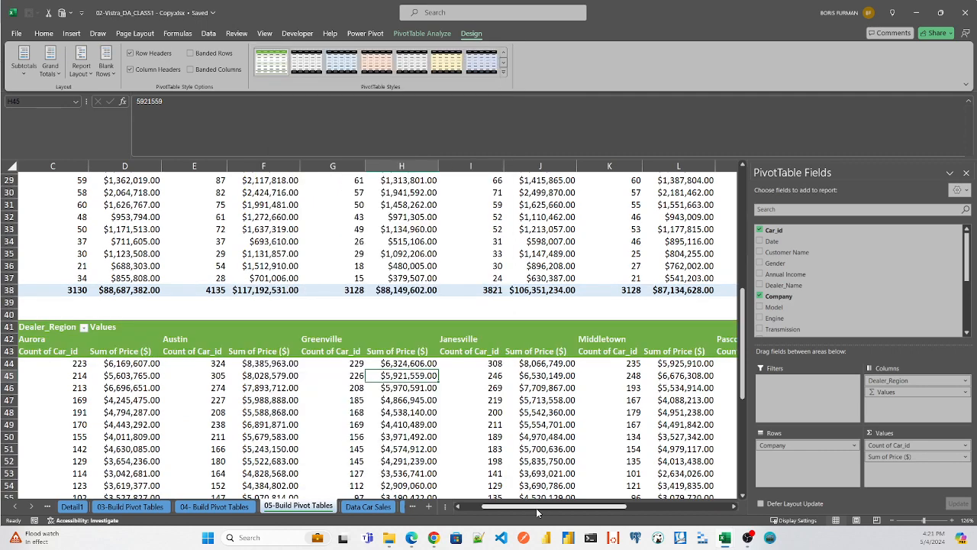
- Examine the restyled pivot table from the Company column to the total columns, including the empty area beside it
left_click_drag(540, 512, 654, 519)
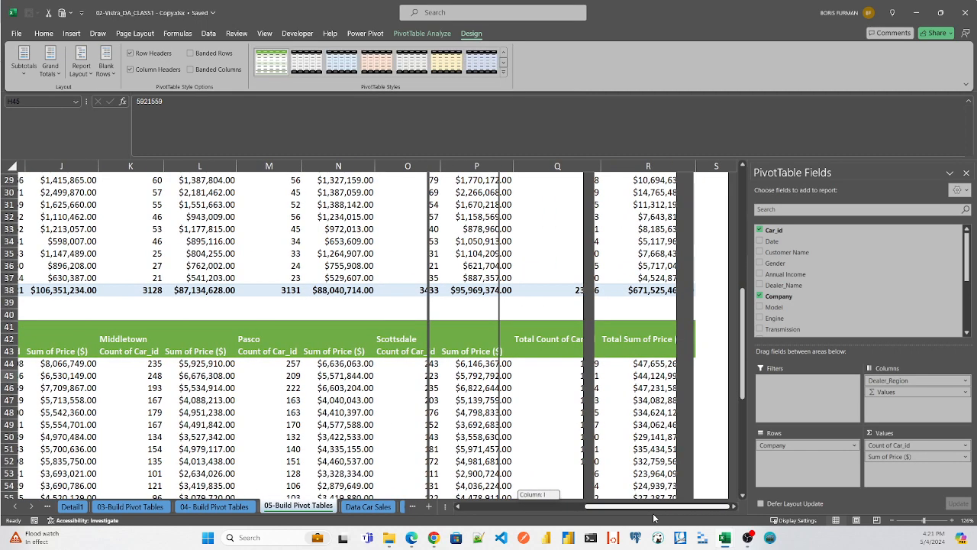
left_click(720, 340)
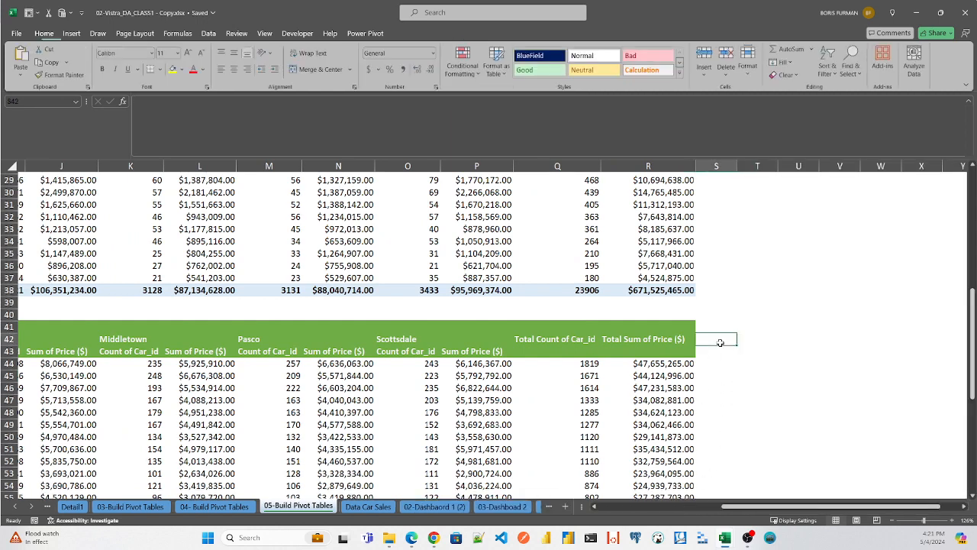
key("Right")
key("Right")
key("Left")
key("Up")
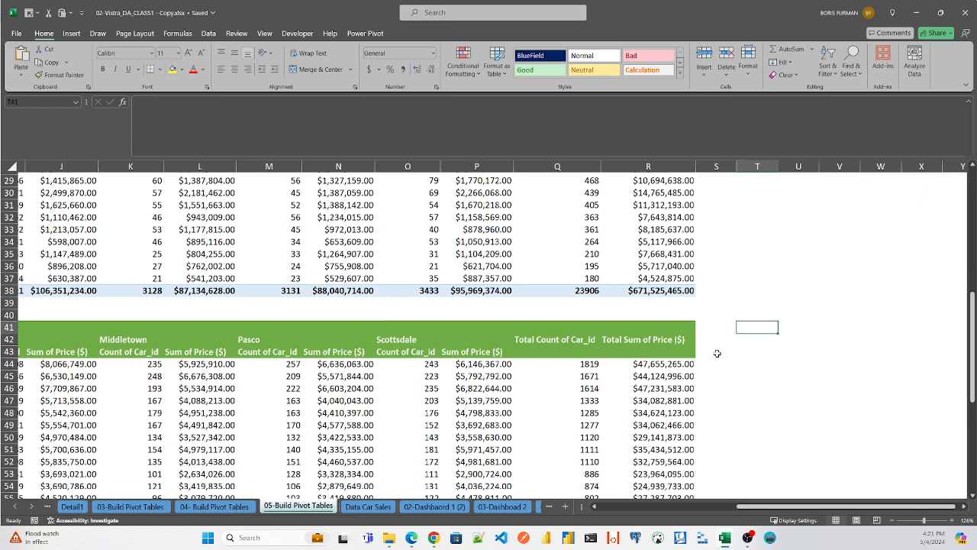
left_click_drag(772, 506, 527, 500)
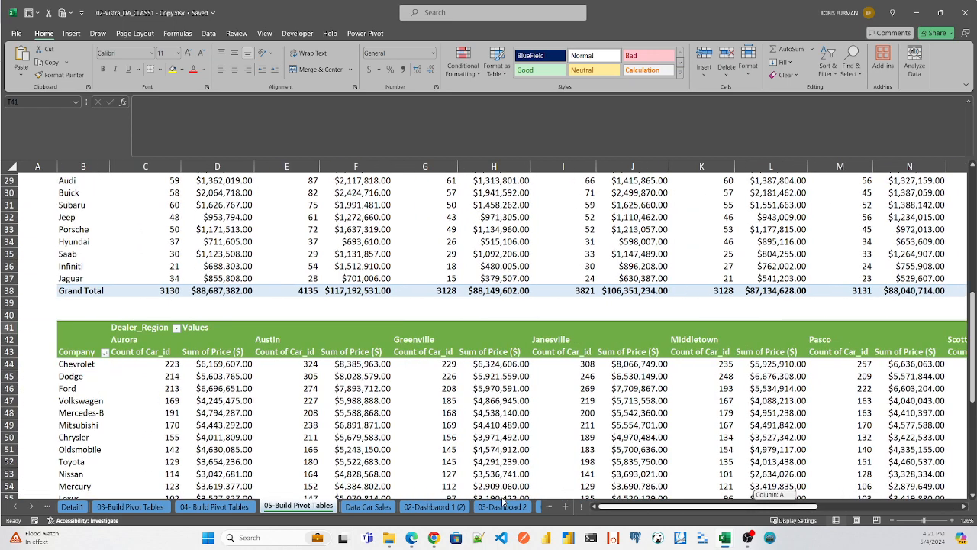
left_click_drag(545, 504, 776, 519)
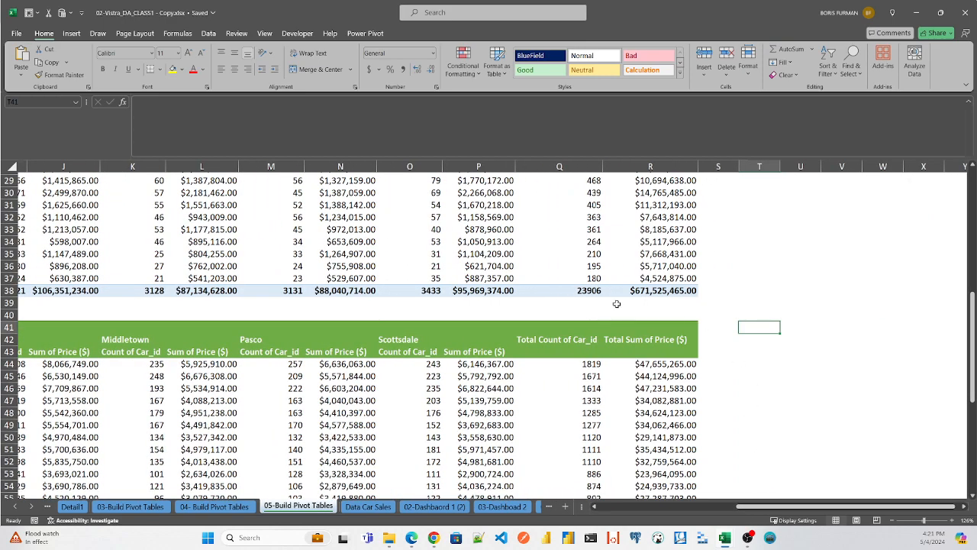
right_click(757, 327)
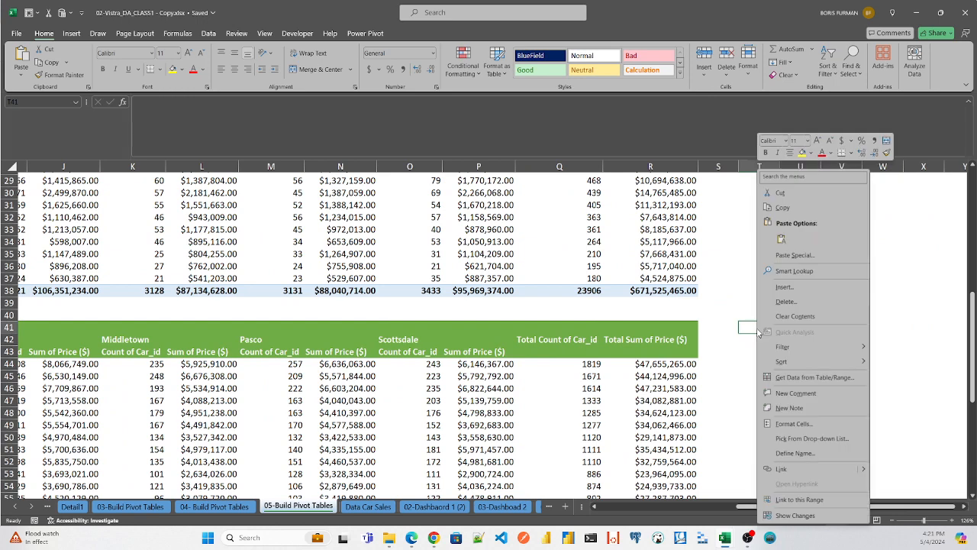
key("Escape")
- Insert a Body Style slicer for the green pivot table
left_click(462, 374)
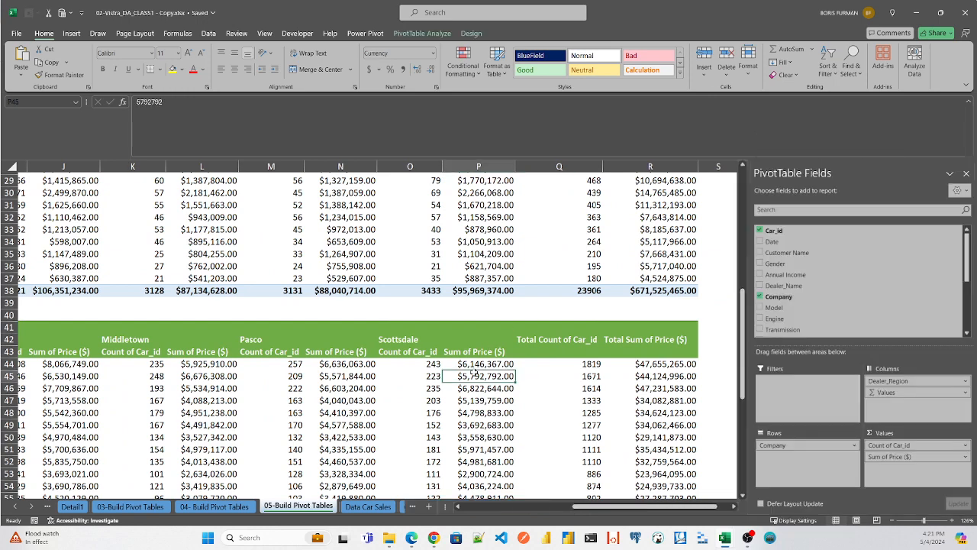
left_click(471, 35)
left_click(419, 34)
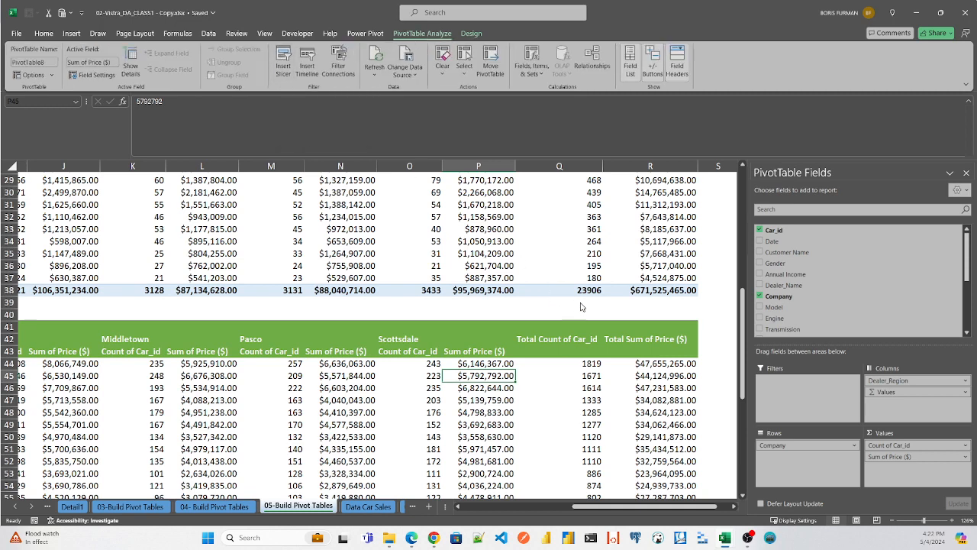
left_click(283, 61)
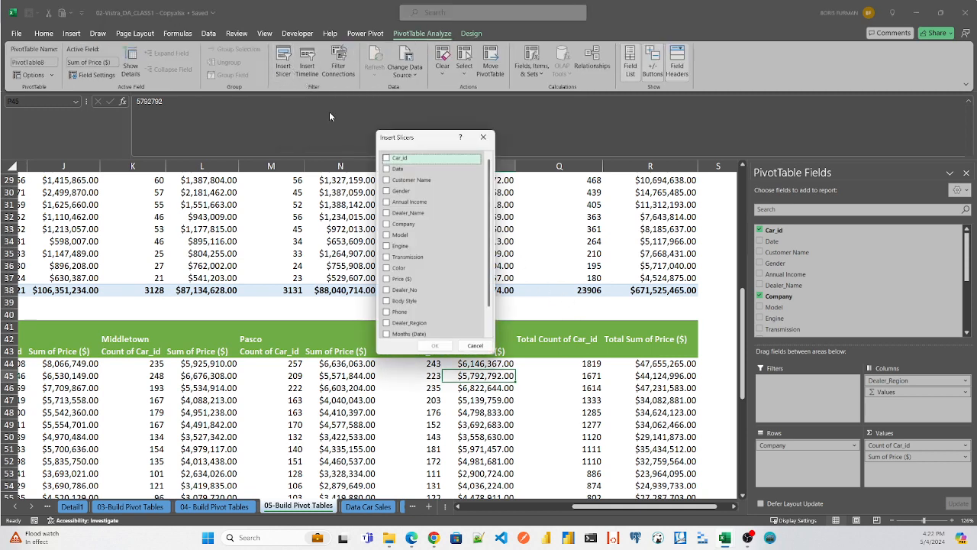
left_click_drag(419, 139, 498, 245)
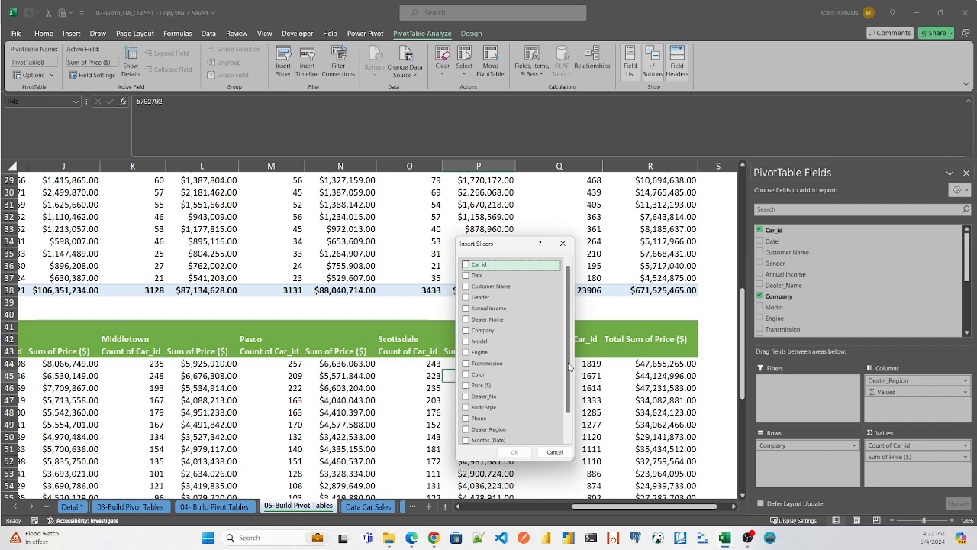
mouse_move(569, 367)
left_mouse_down()
mouse_move(571, 390)
mouse_move(575, 369)
mouse_move(572, 377)
left_mouse_up()
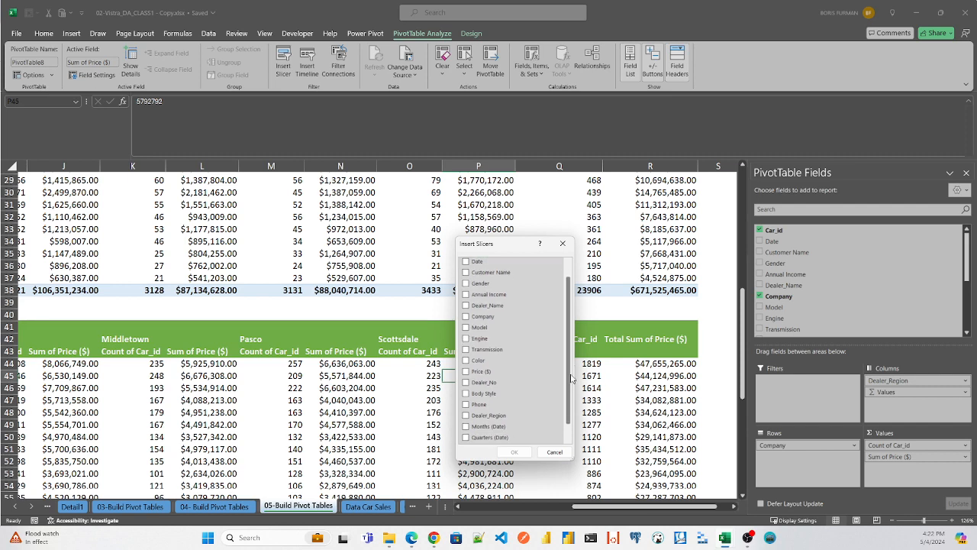
left_click(484, 393)
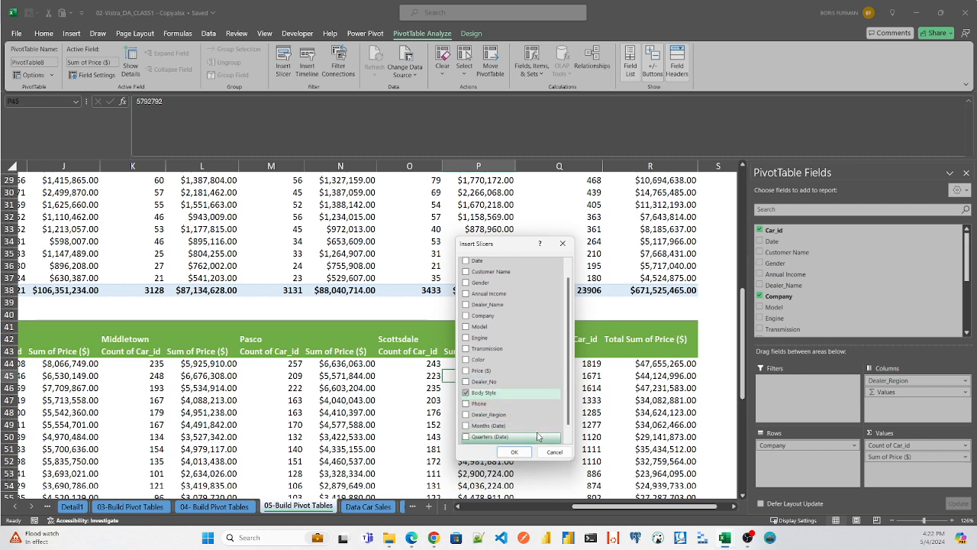
left_click(466, 393)
left_click(466, 393)
left_click(514, 451)
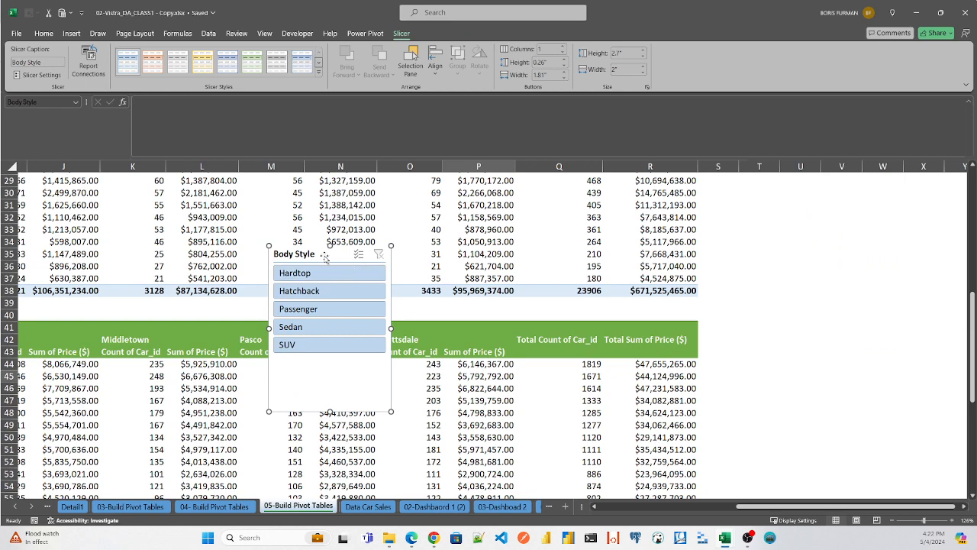
- Place the Body Style slicer beside the green pivot table's total columns and filter the table to SUV
left_click_drag(309, 254, 759, 327)
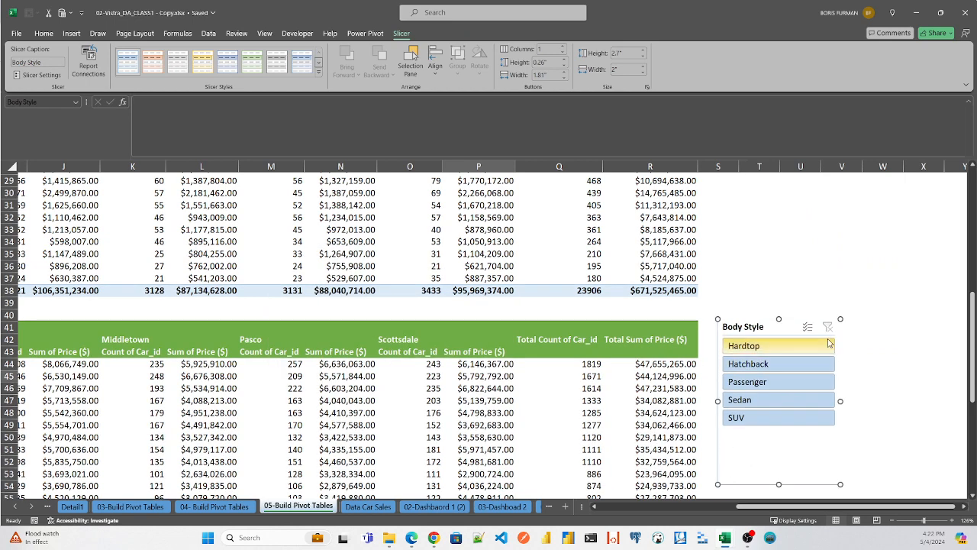
scroll(779, 495, "left", 3)
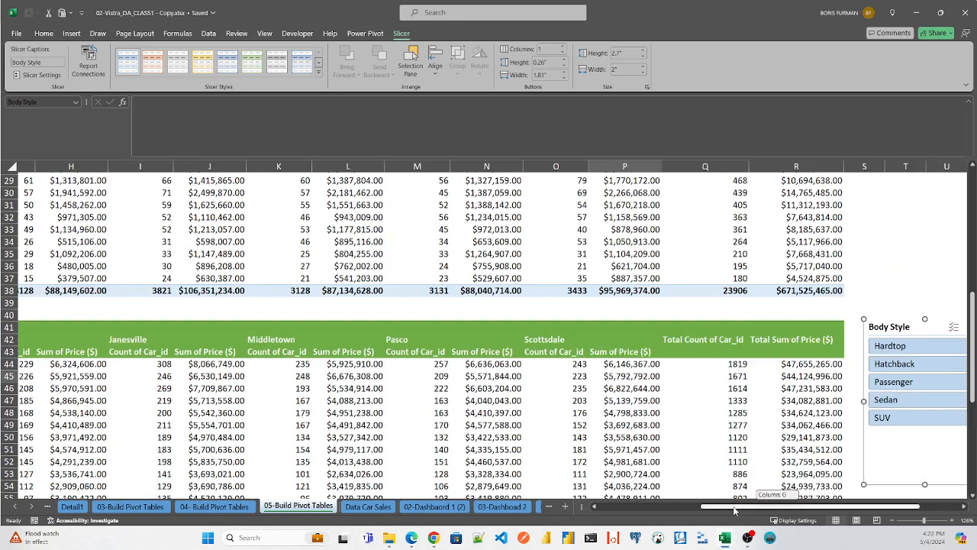
scroll(783, 481, "right", 3)
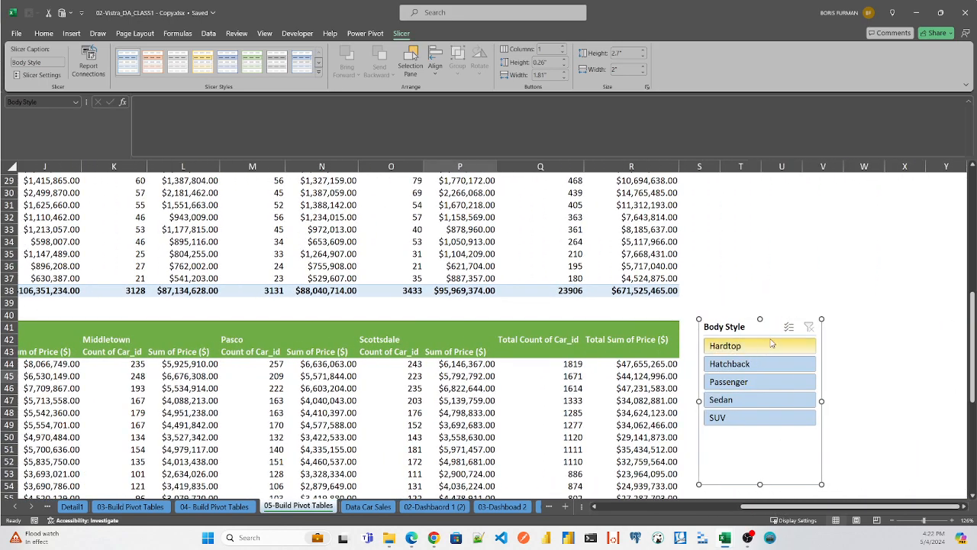
left_click(728, 417)
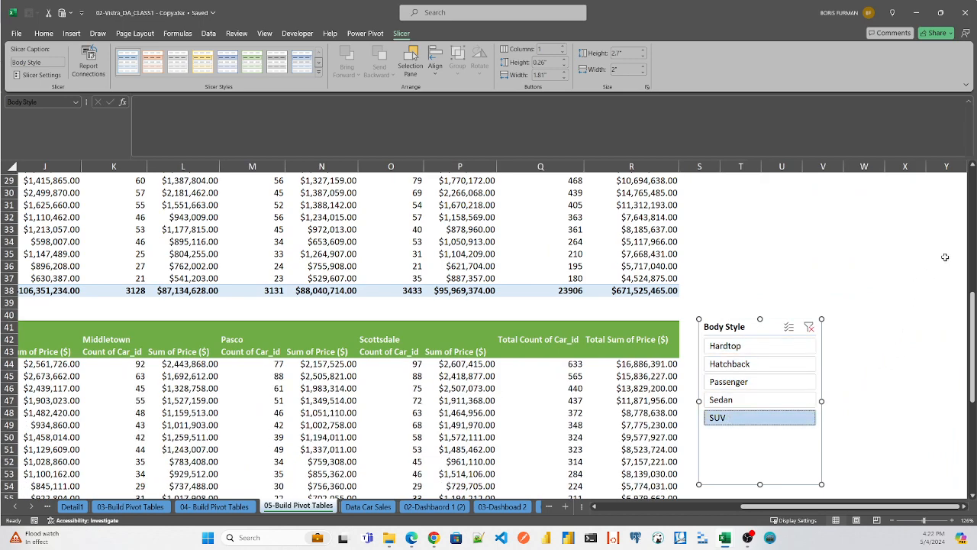
mouse_move(973, 315)
left_mouse_down()
mouse_move(973, 413)
mouse_move(970, 327)
left_mouse_up()
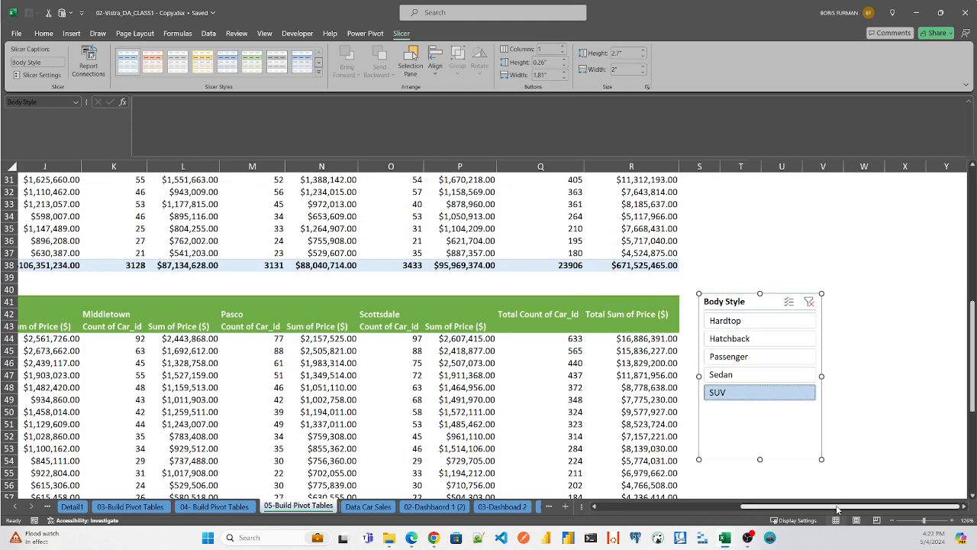
mouse_move(837, 507)
left_mouse_down()
mouse_move(728, 513)
mouse_move(834, 510)
left_mouse_up()
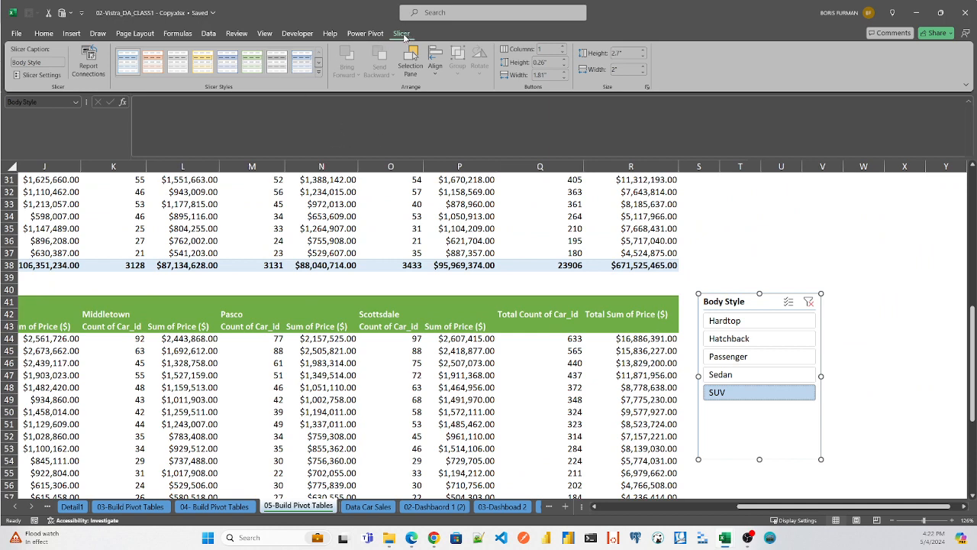
- Insert a Gender slicer for the green pivot table
left_click(224, 351)
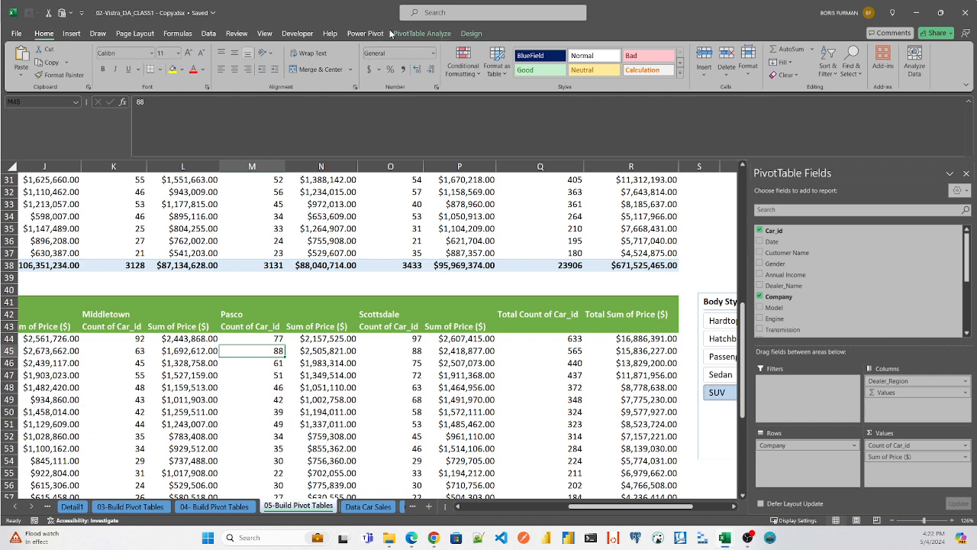
left_click(423, 33)
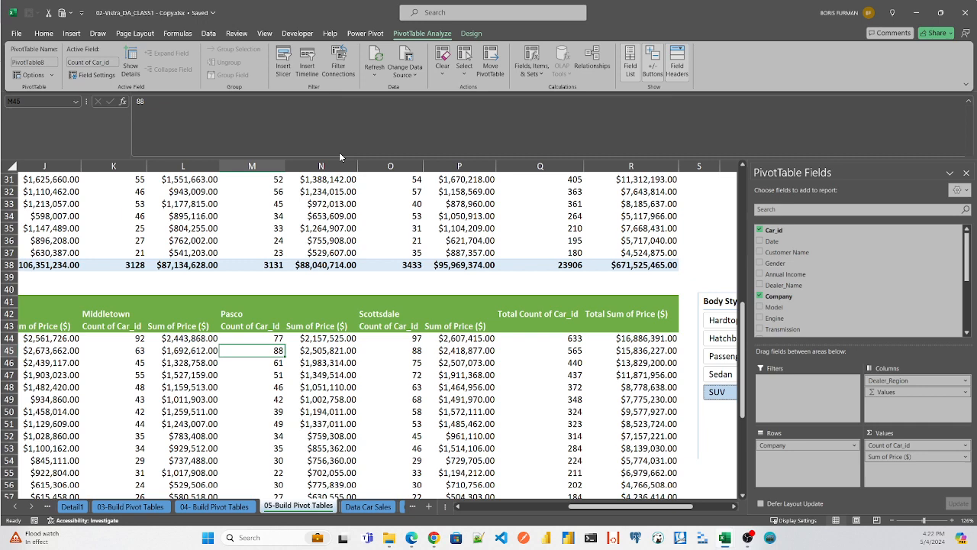
left_click(282, 61)
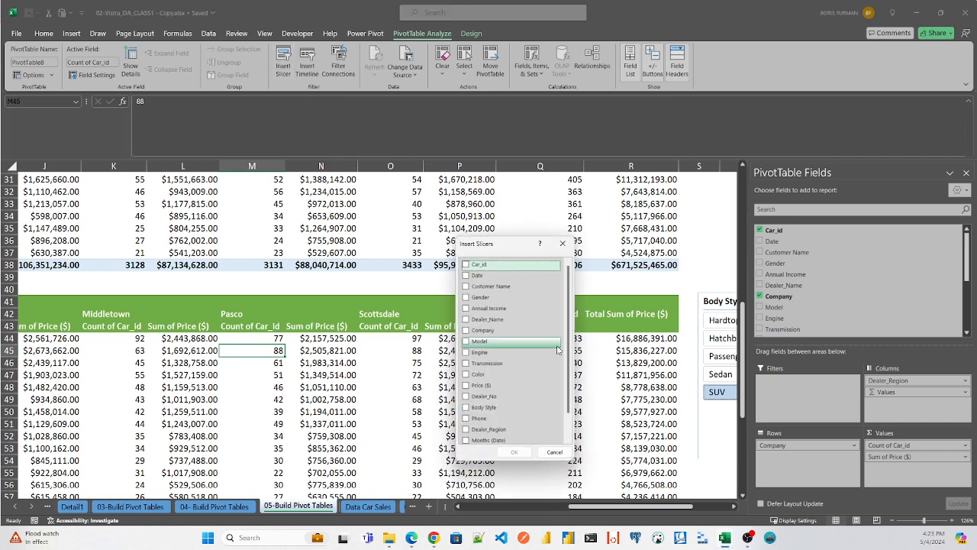
left_click(465, 297)
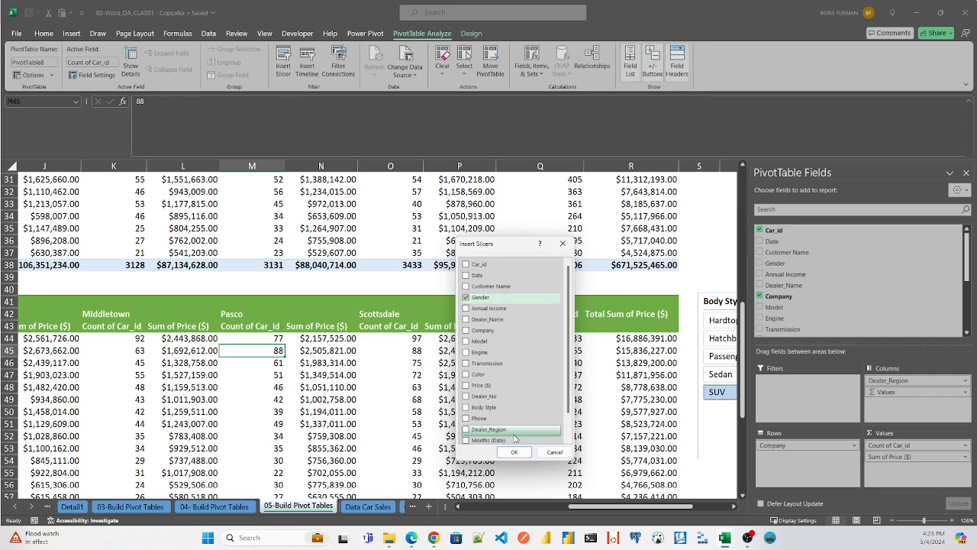
left_click(515, 453)
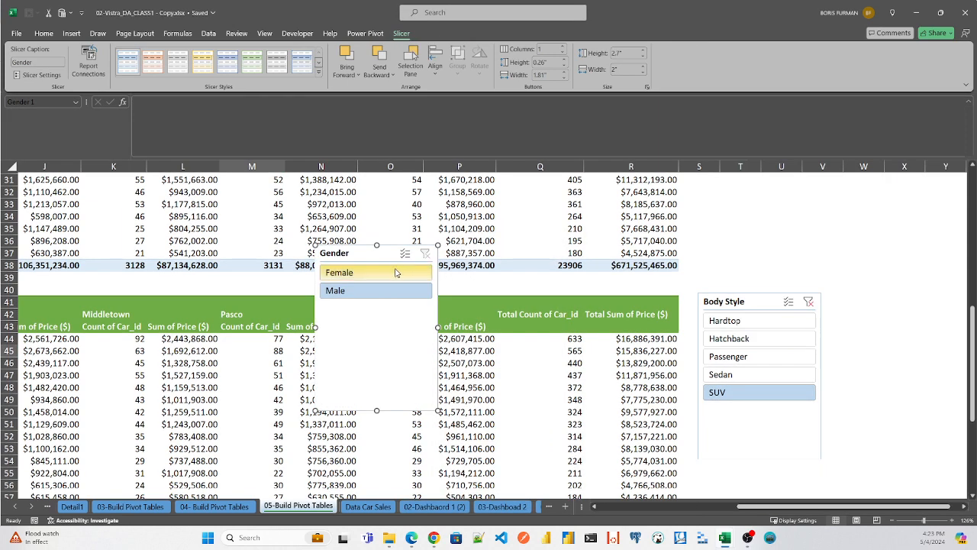
- Place the Gender slicer beside the Body Style slicer and filter the pivot table to Female
left_click_drag(350, 255, 887, 298)
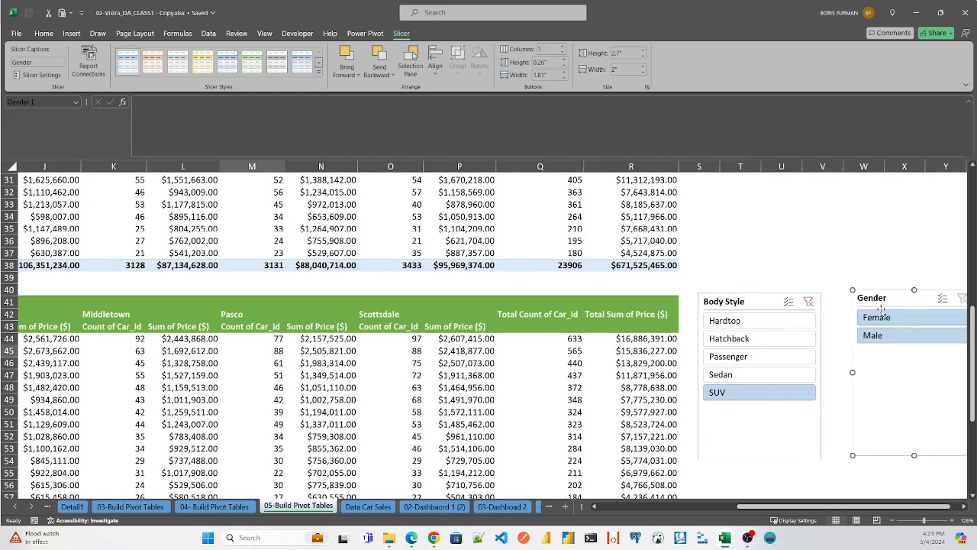
left_click(875, 318)
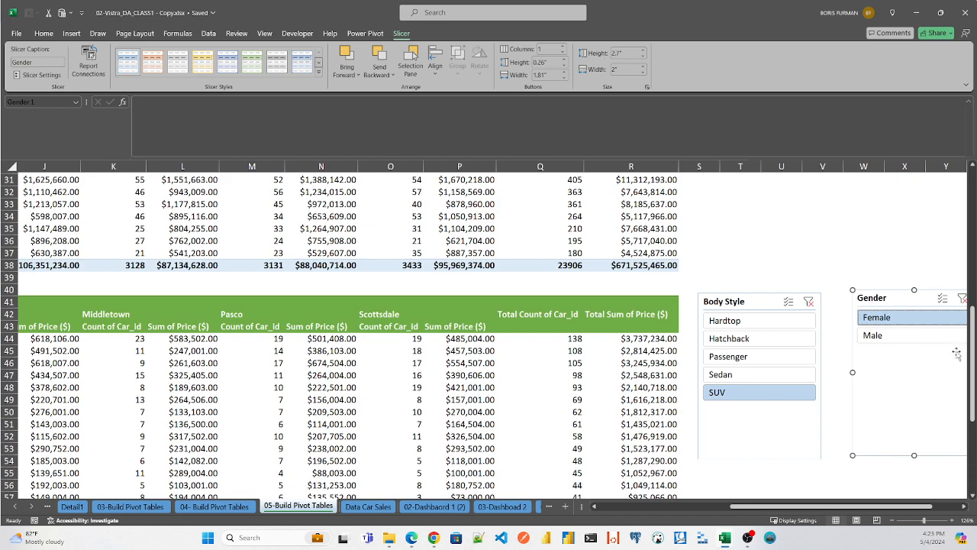
- Check the green pivot table's grand totals for SUV sales to Female buyers, then filter it to Male and compare
left_click_drag(972, 348, 972, 436)
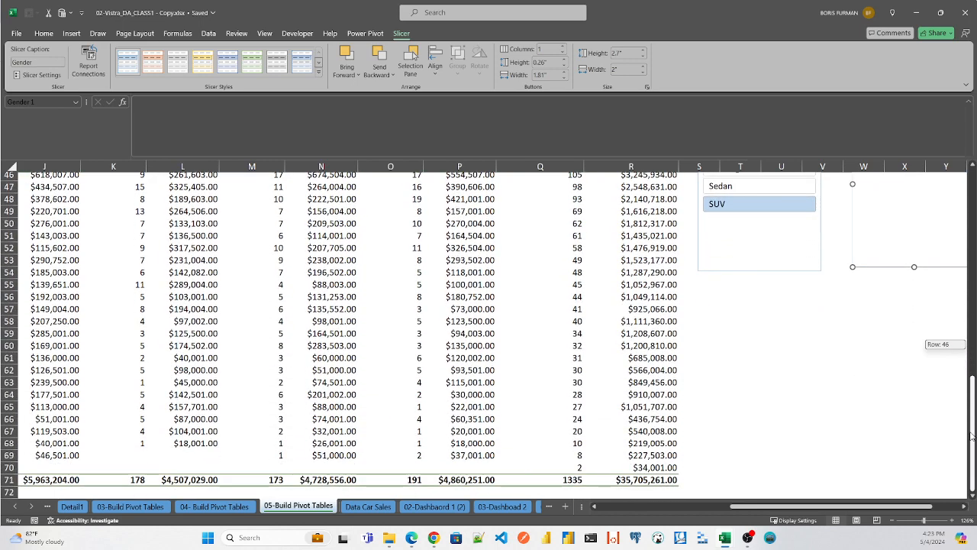
left_click_drag(972, 422, 972, 369)
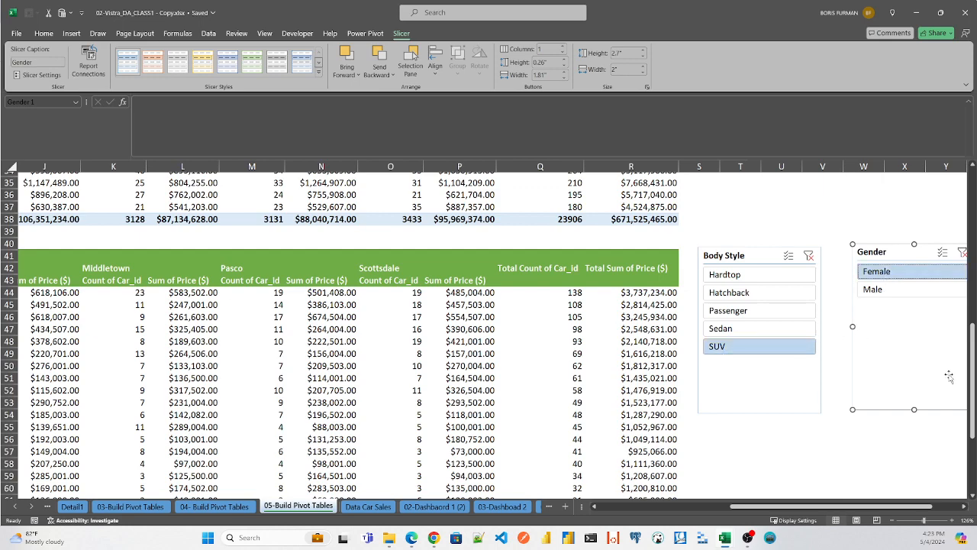
left_click_drag(972, 368, 973, 449)
left_click(890, 333)
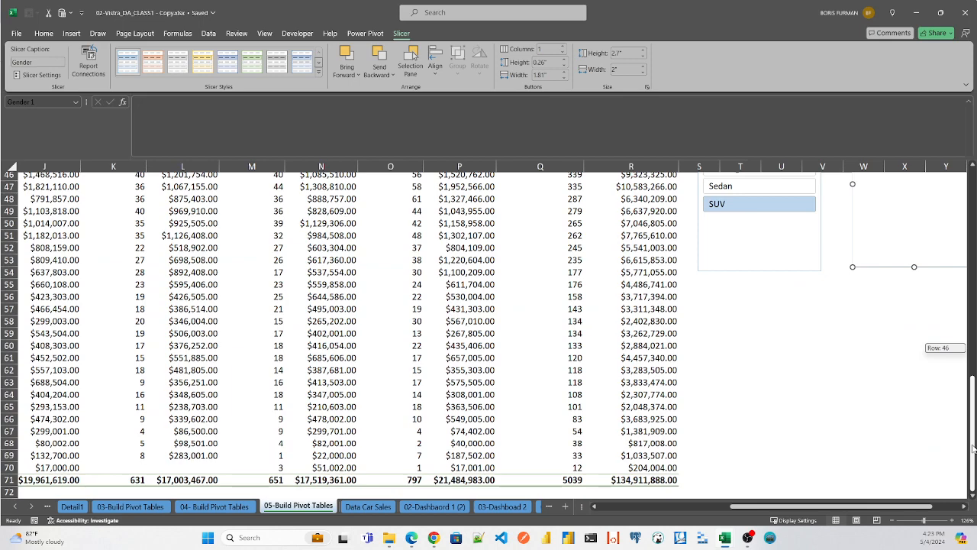
left_click_drag(974, 449, 974, 406)
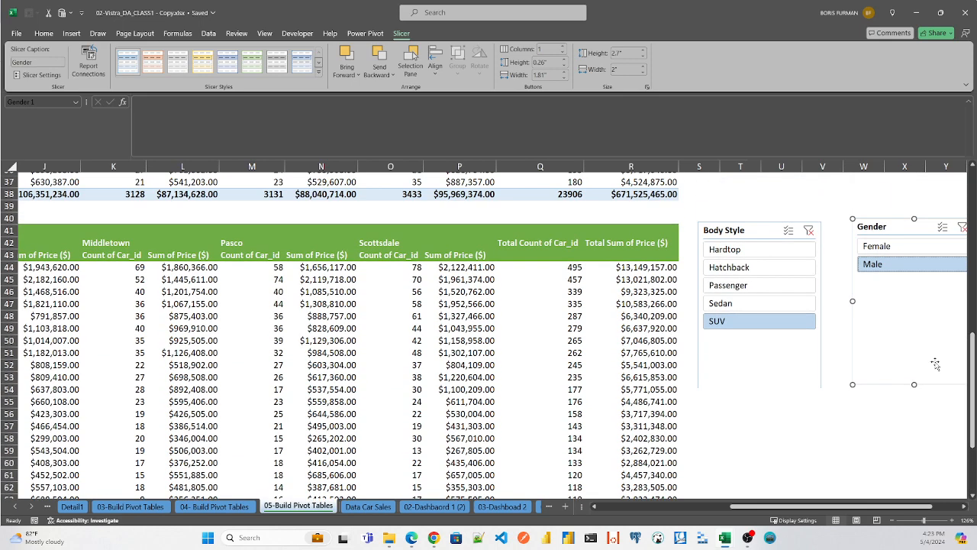
- Filter the green pivot table to Passenger and compare its grand totals for Female and Male buyers
left_click(739, 287)
left_click(878, 247)
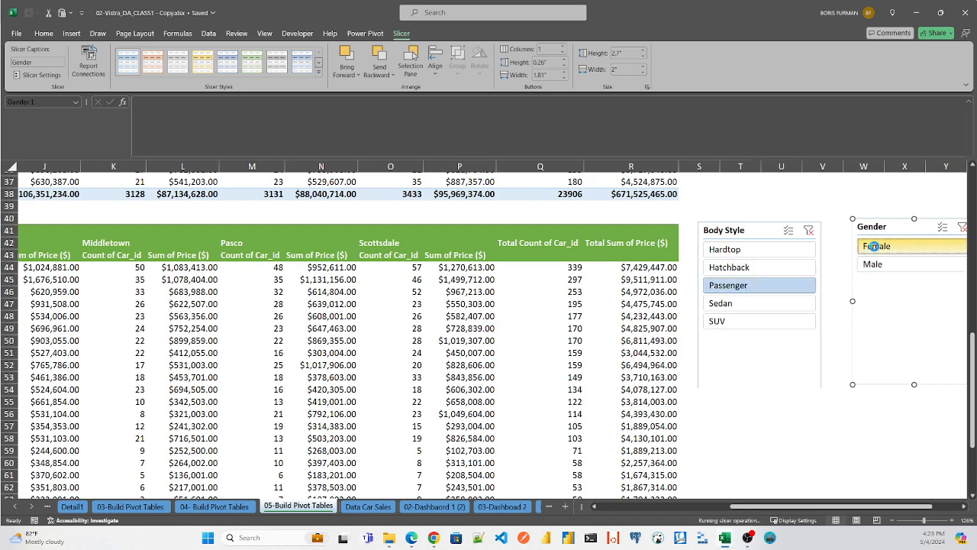
left_click_drag(973, 348, 964, 405)
left_click(886, 267)
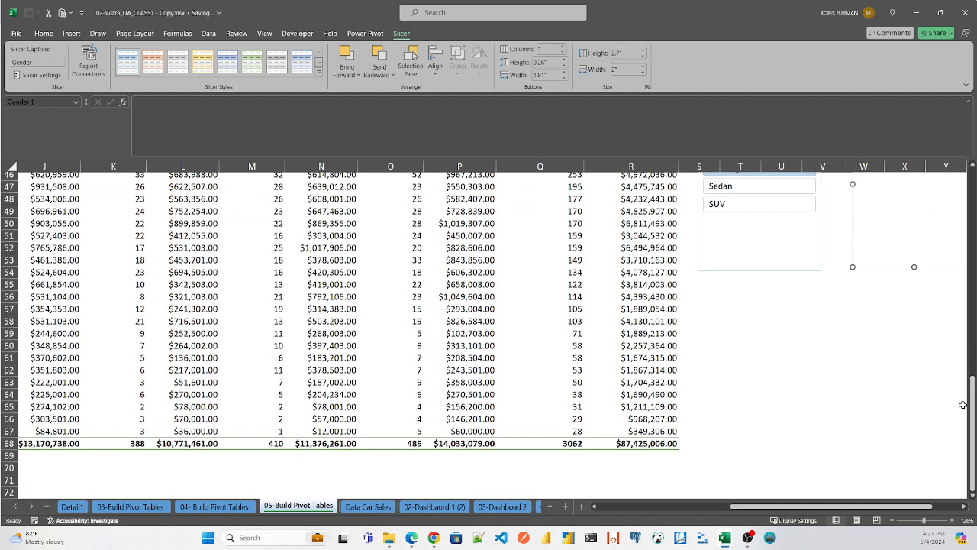
left_click_drag(975, 407, 970, 371)
- Filter the green pivot table to the Sedan body style and Female gender
left_click(768, 348)
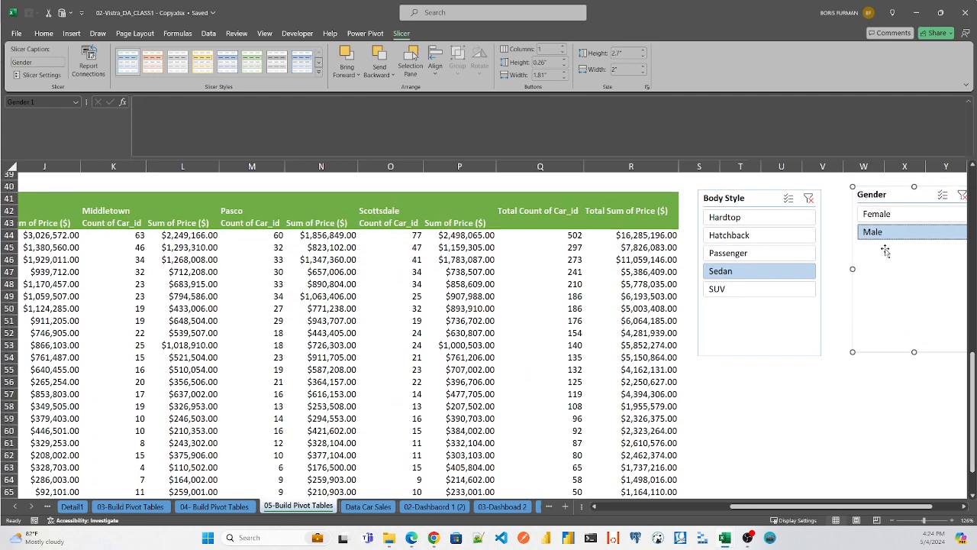
left_click(878, 215)
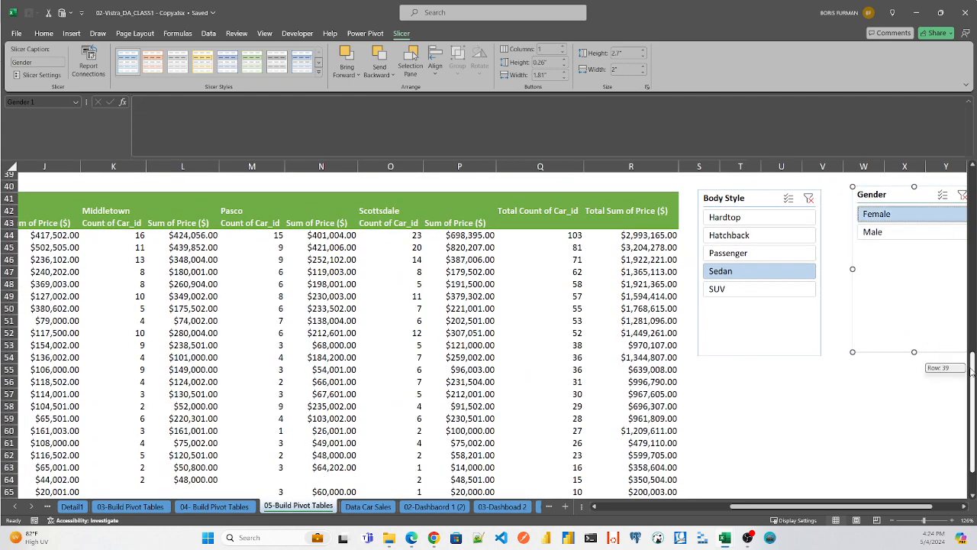
left_click_drag(970, 370, 971, 350)
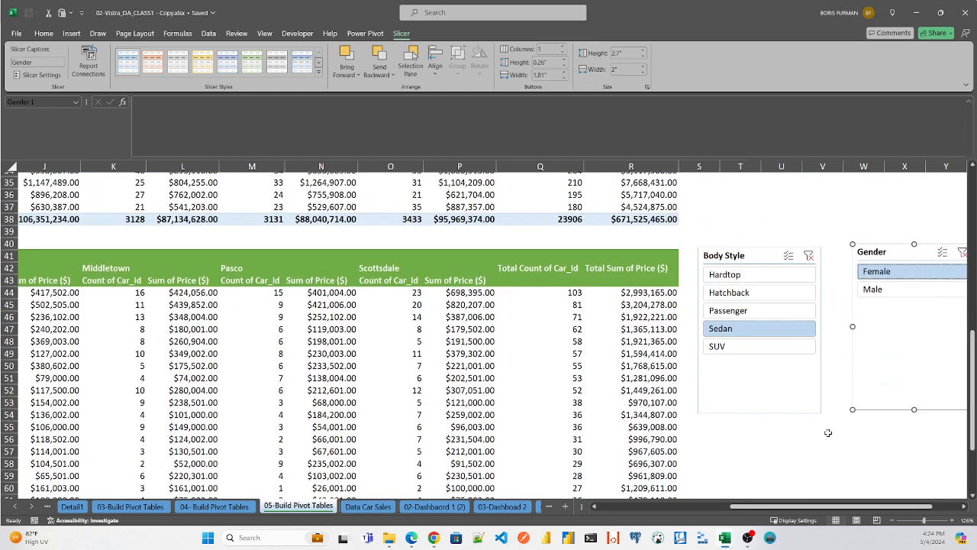
left_click_drag(798, 508, 613, 512)
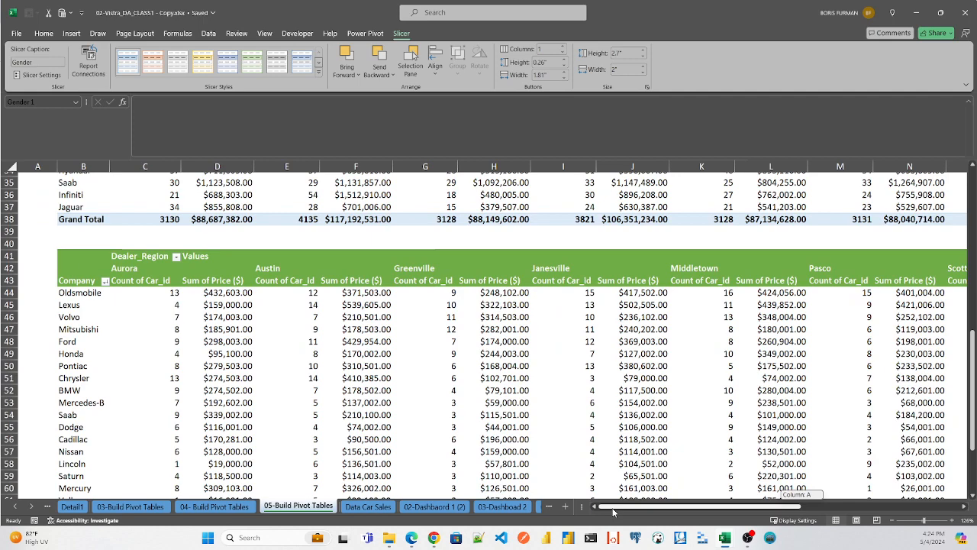
mouse_move(620, 512)
left_mouse_down()
mouse_move(810, 510)
mouse_move(778, 520)
mouse_move(811, 519)
mouse_move(611, 513)
left_mouse_up()
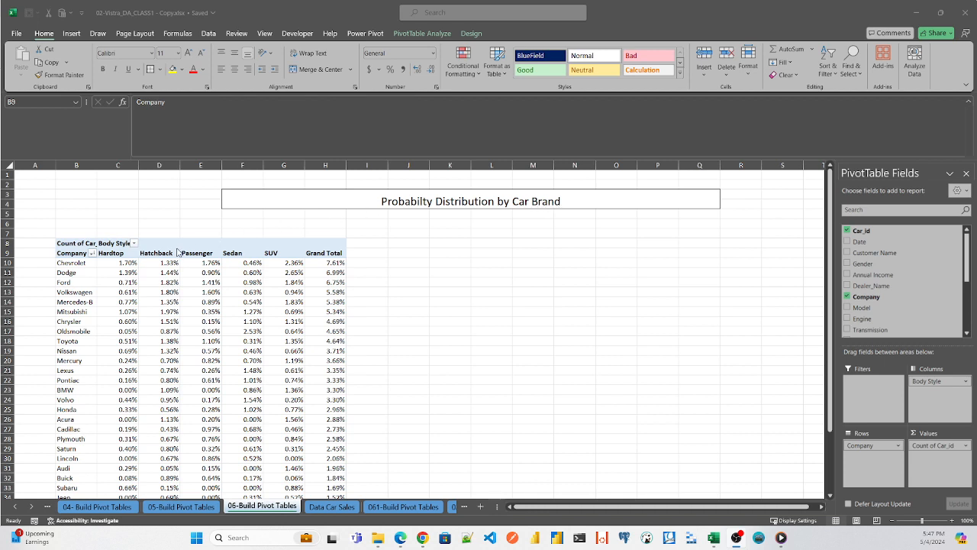
- Examine Chevrolet's total and SUV percentages and the SUV grand total in the probability distribution pivot table
left_click(82, 265)
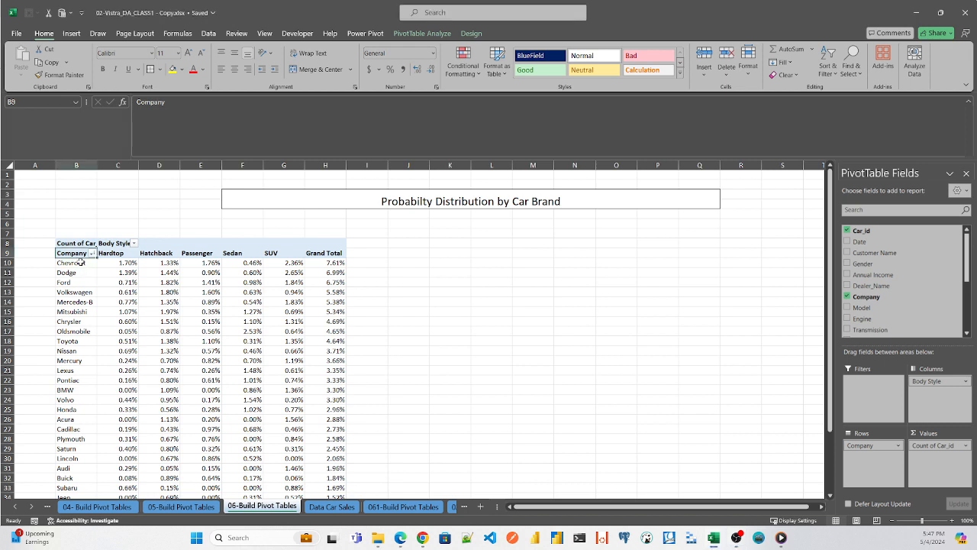
left_click(336, 263)
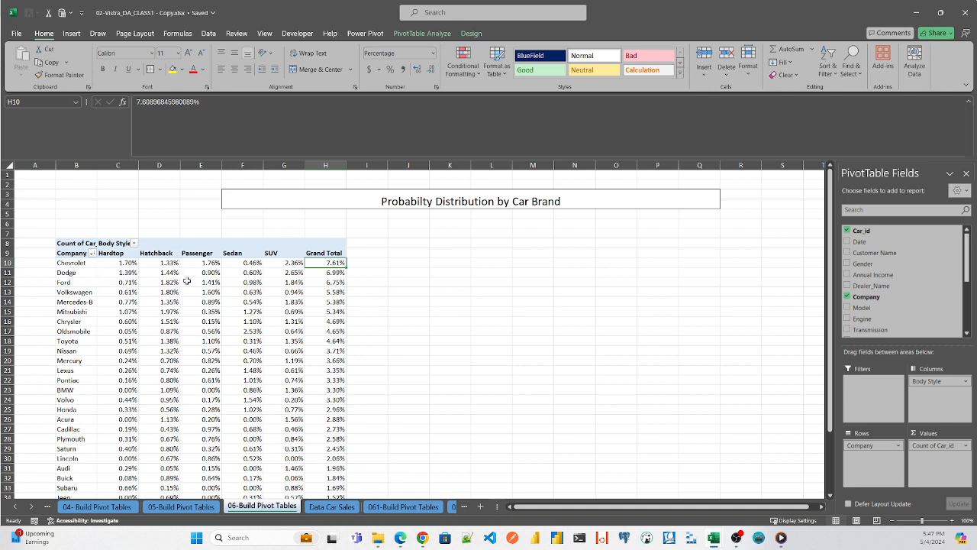
left_click(290, 263)
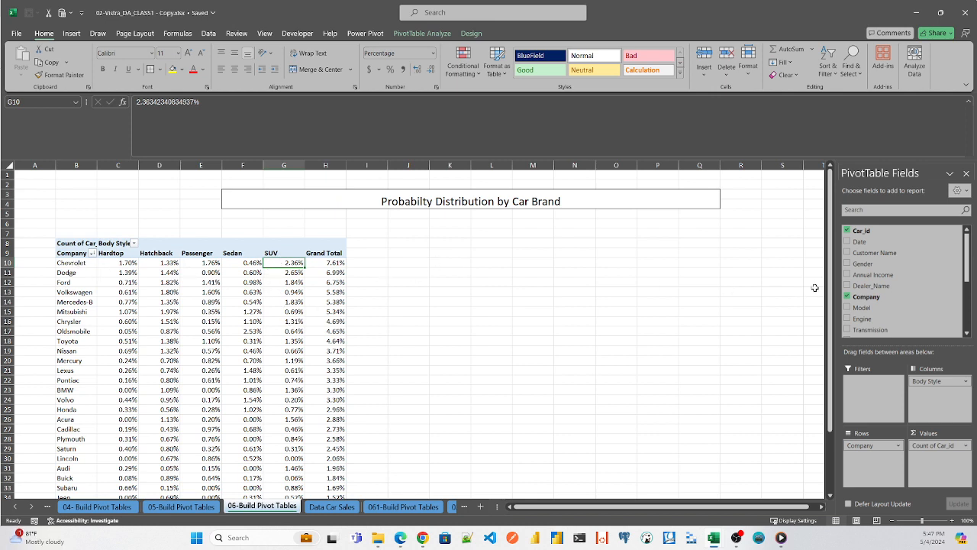
left_click_drag(830, 286, 830, 348)
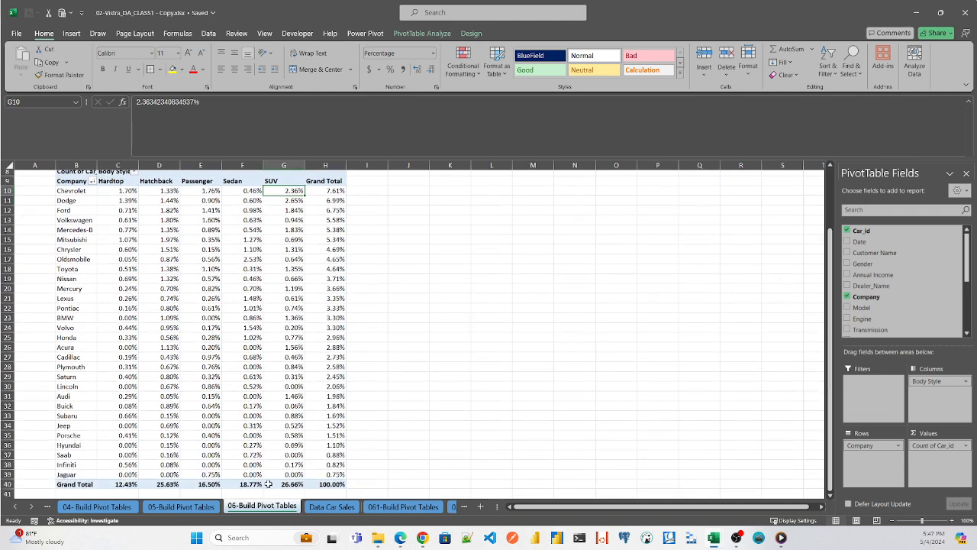
left_click(284, 493)
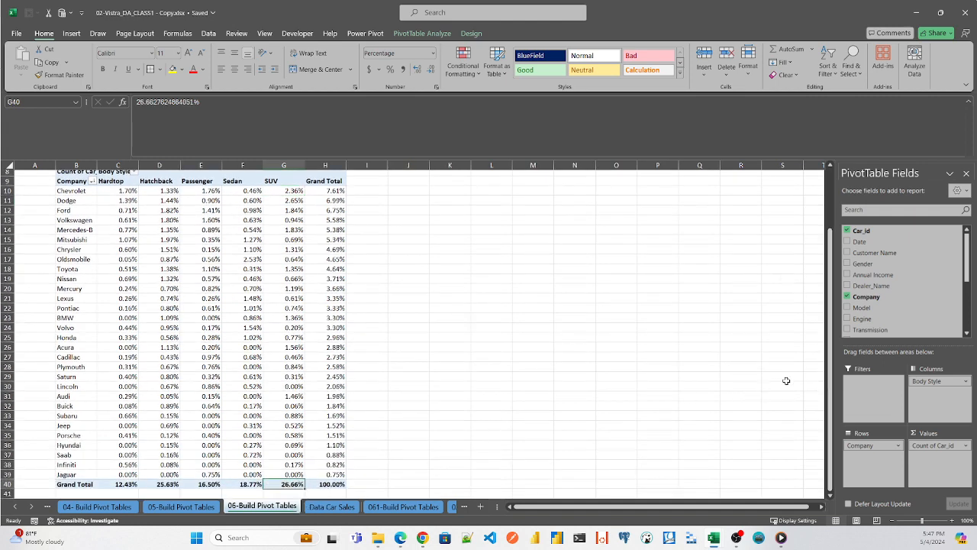
left_click_drag(832, 366, 827, 430)
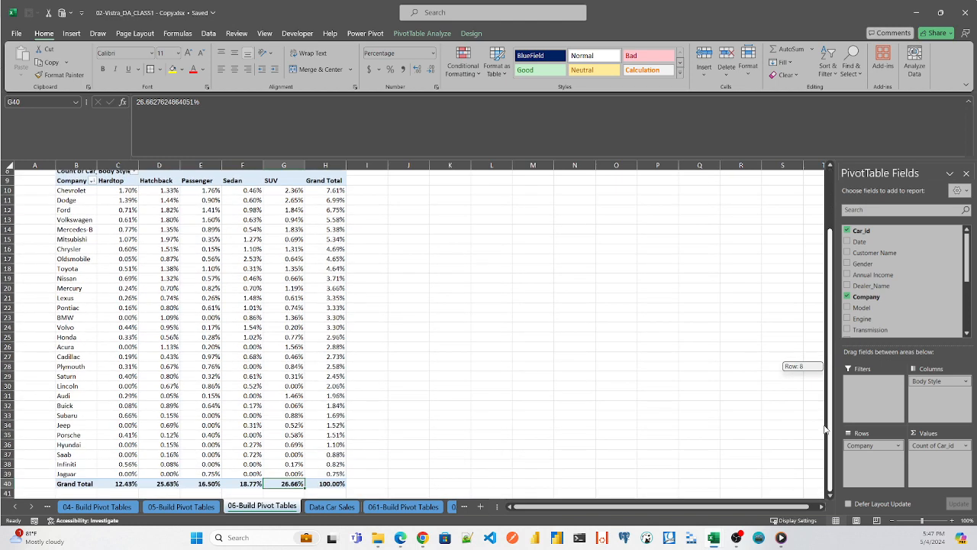
left_click_drag(824, 430, 825, 430)
- Enlarge the sheet and examine the Grand Total percentages for each body style in the probability distribution pivot table
left_click(931, 522)
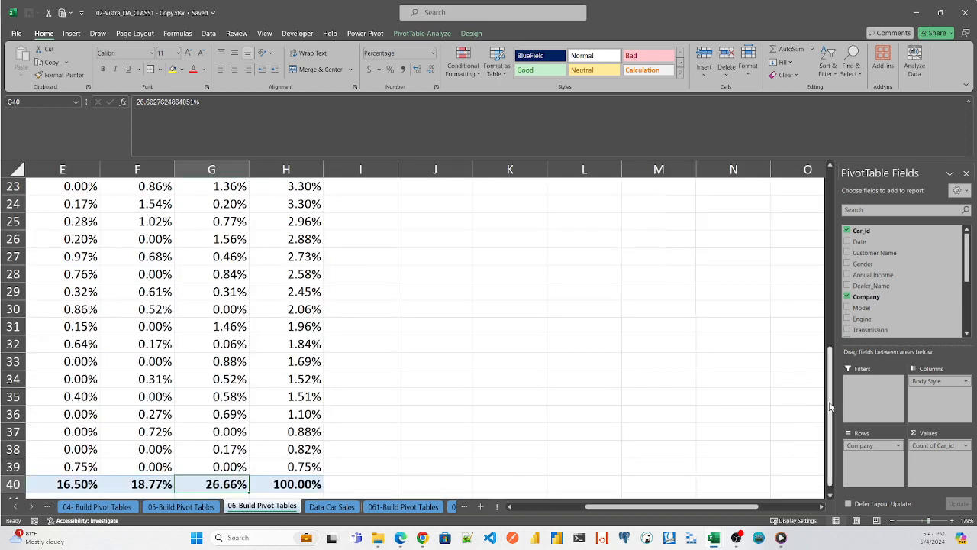
left_click_drag(831, 403, 855, 456)
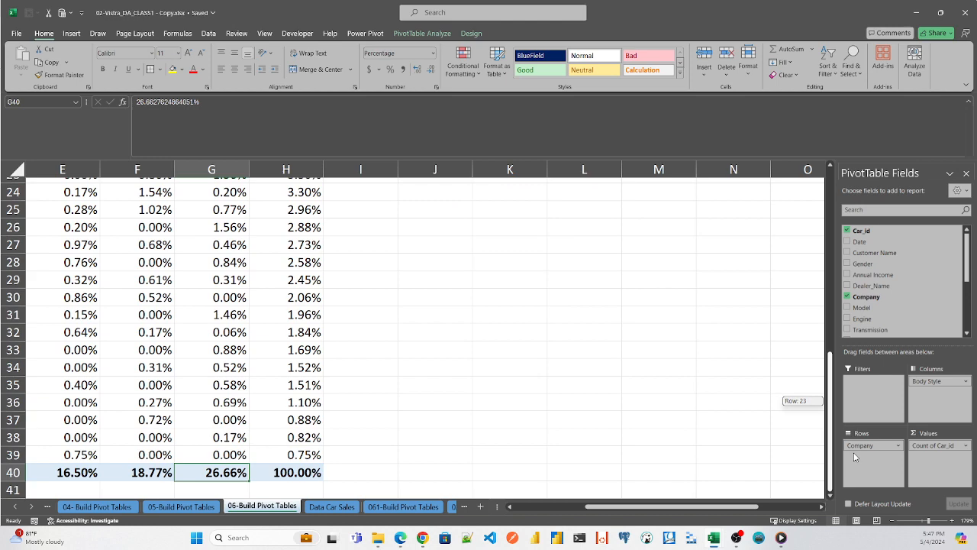
left_click_drag(855, 457, 855, 457)
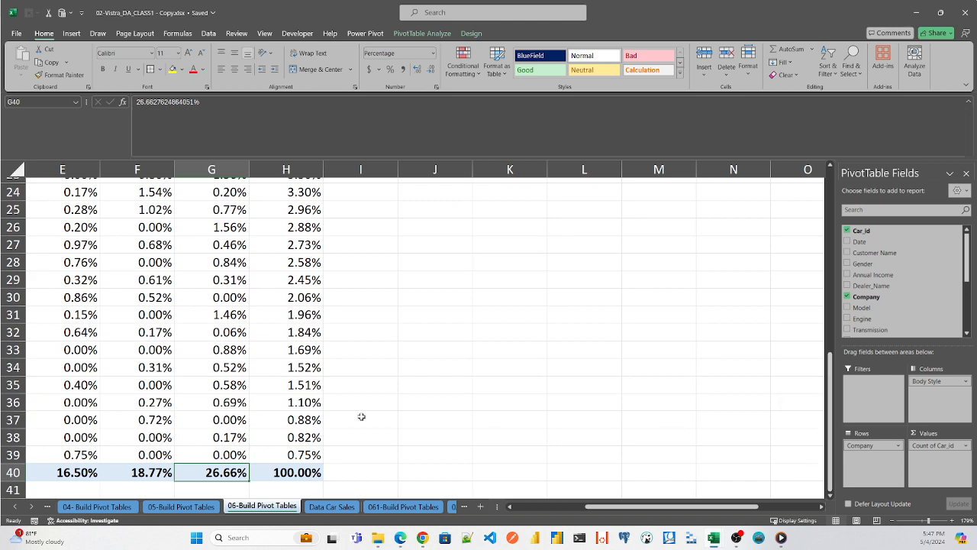
left_click_drag(602, 511, 541, 513)
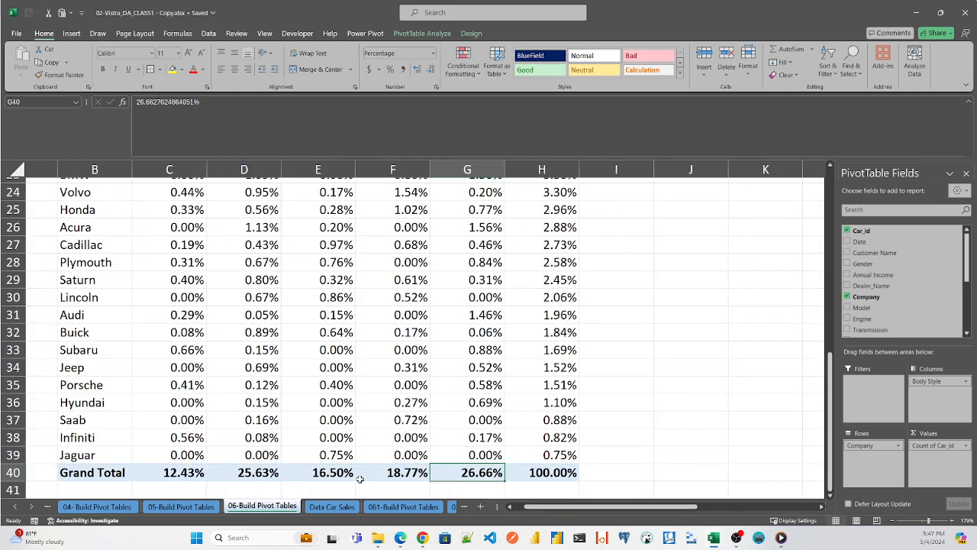
left_click(180, 469)
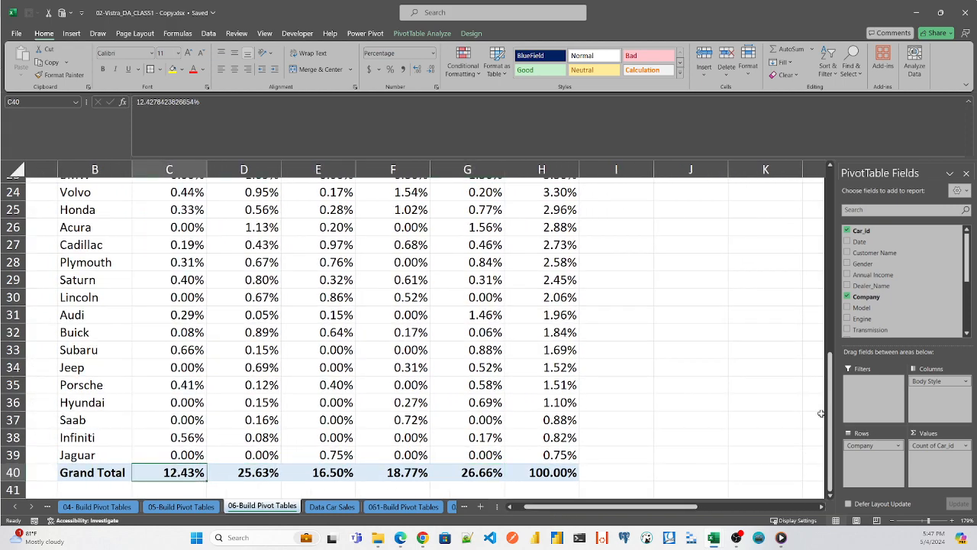
left_click_drag(830, 413, 844, 433)
left_click_drag(622, 512, 672, 512)
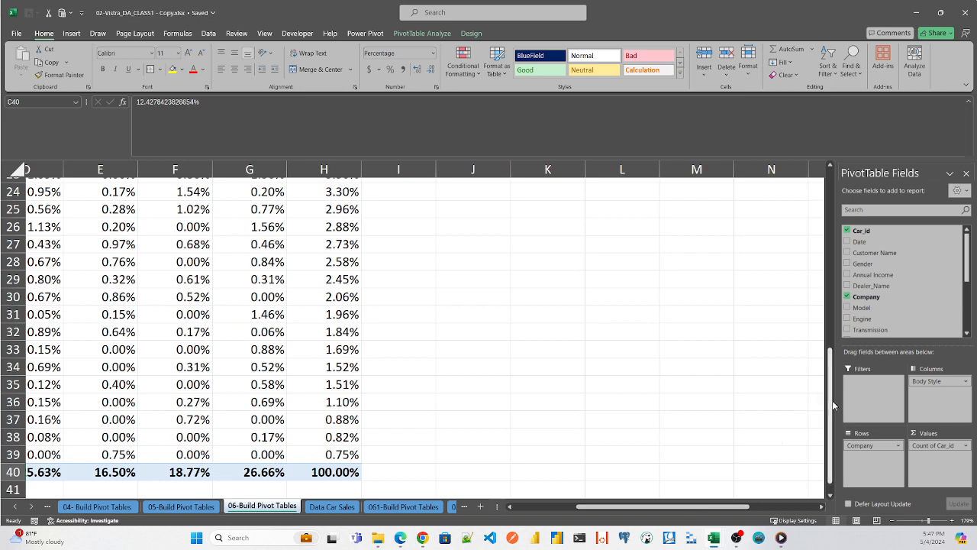
left_click_drag(834, 406, 826, 257)
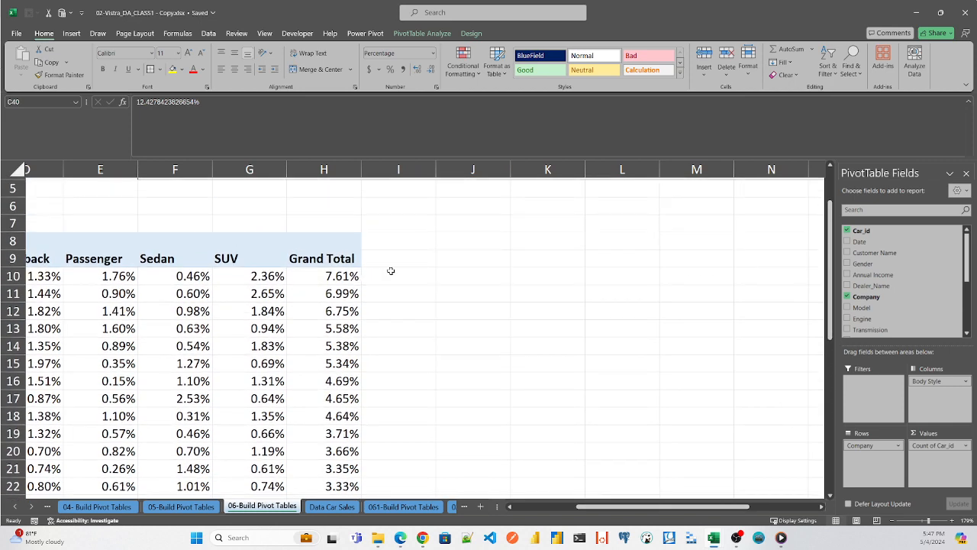
- Open the Data Car Sales sheet and select a cell inside the car sales table
left_click(475, 275)
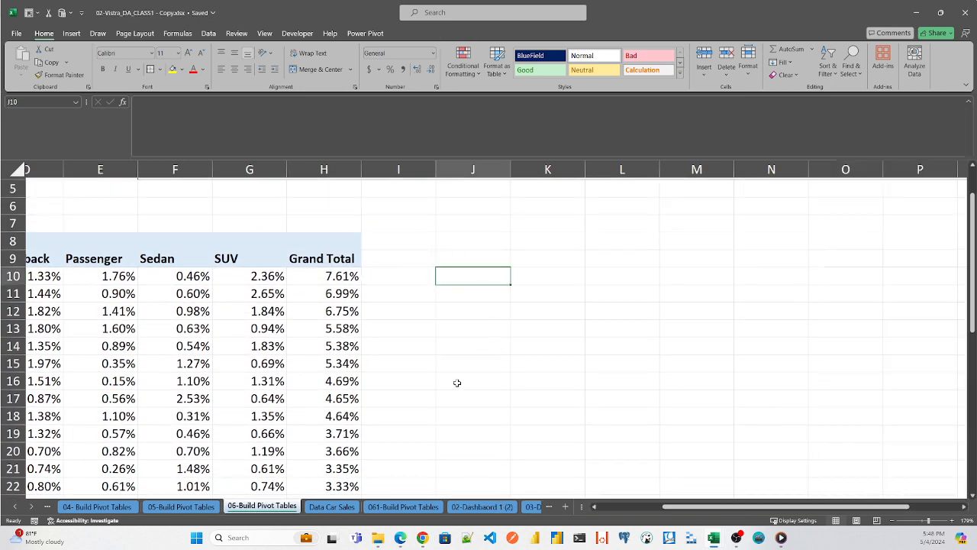
left_click(331, 507)
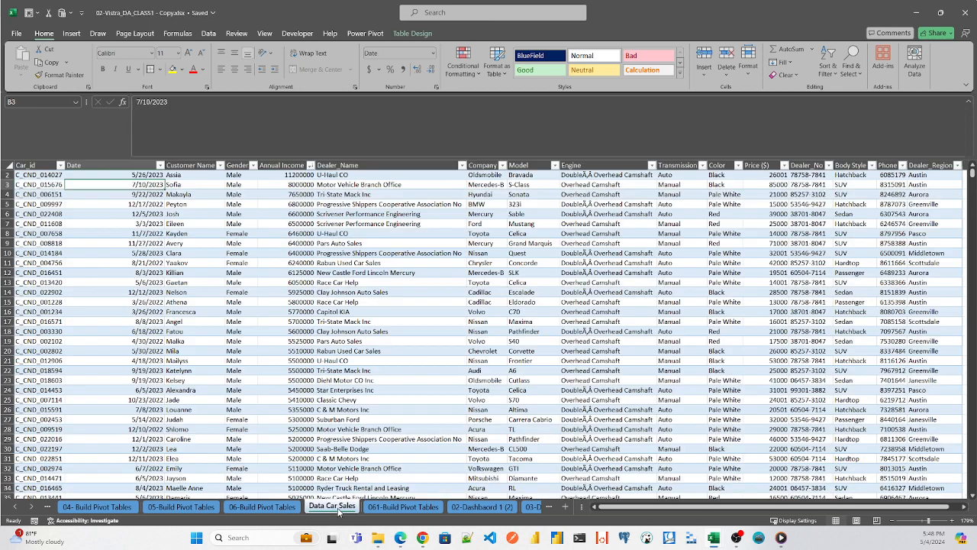
left_click(44, 185)
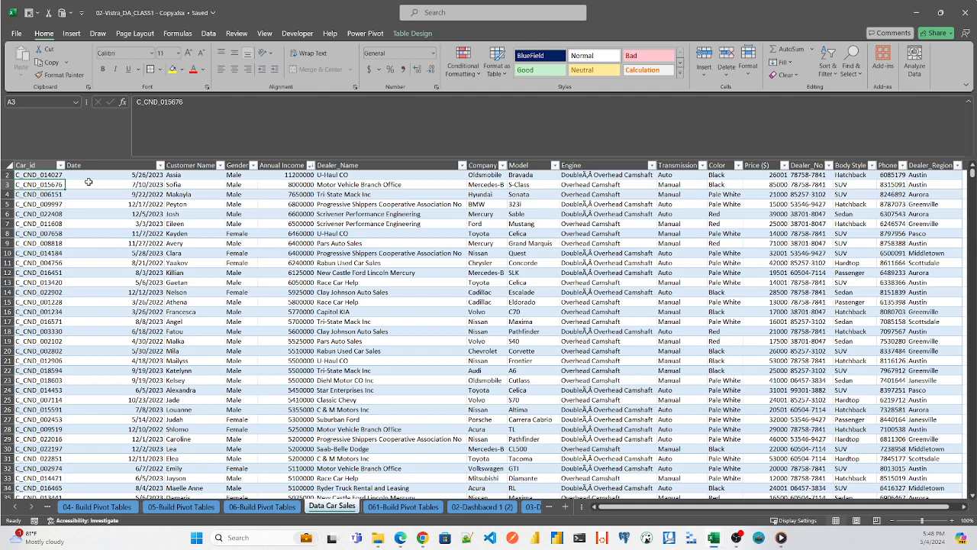
type("an")
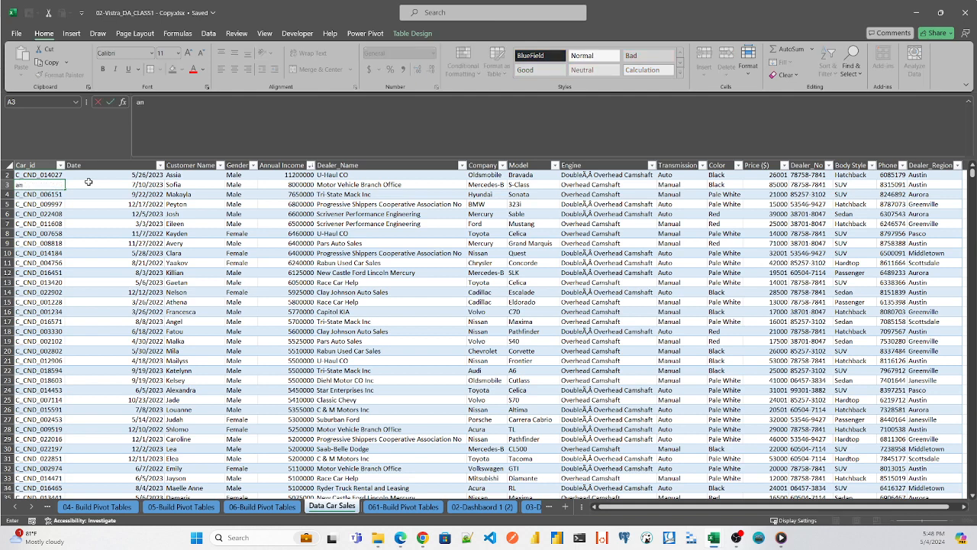
type("vt")
key("Escape")
- Insert a pivot table from table_car_sales into the existing 06-Build Pivot Tables sheet at cell J9
left_click(92, 182)
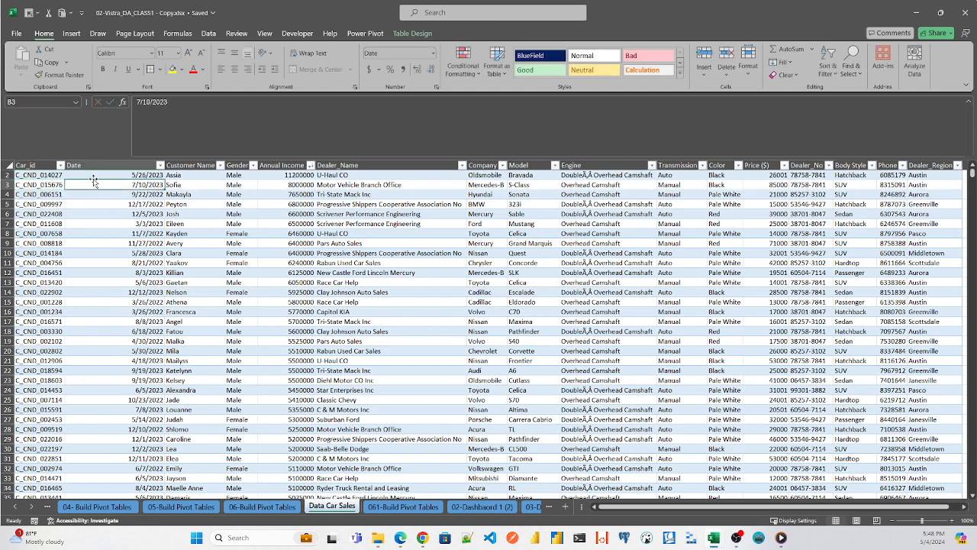
key("alt")
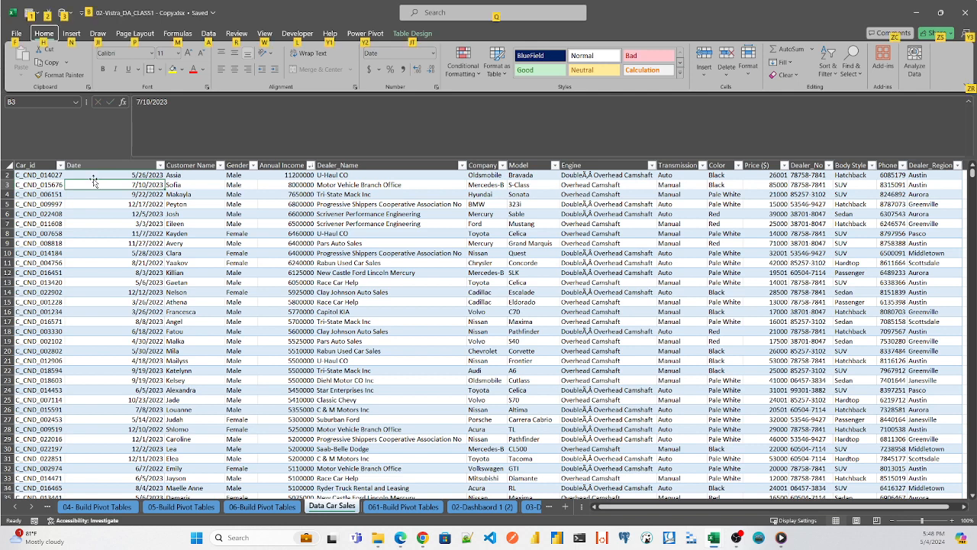
key("n")
key("v")
key("t")
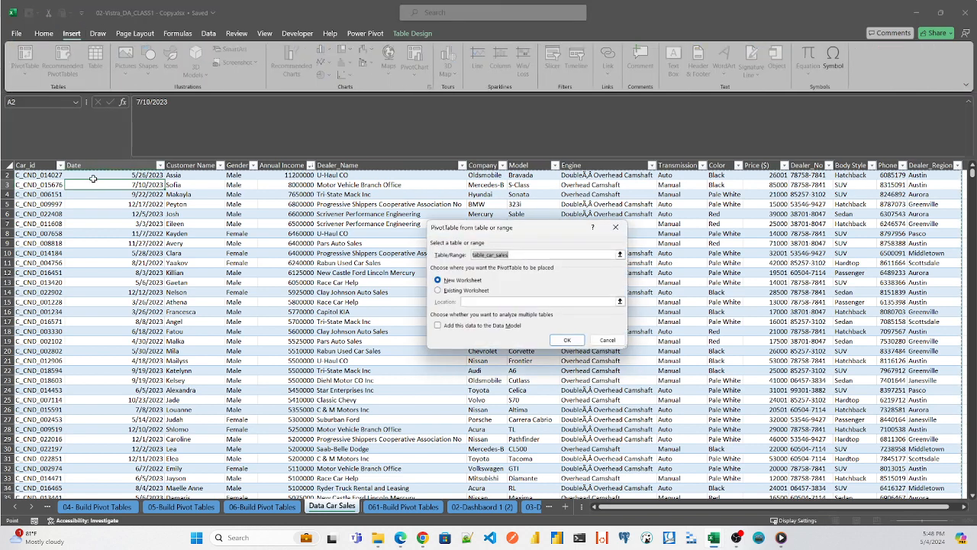
left_click(440, 292)
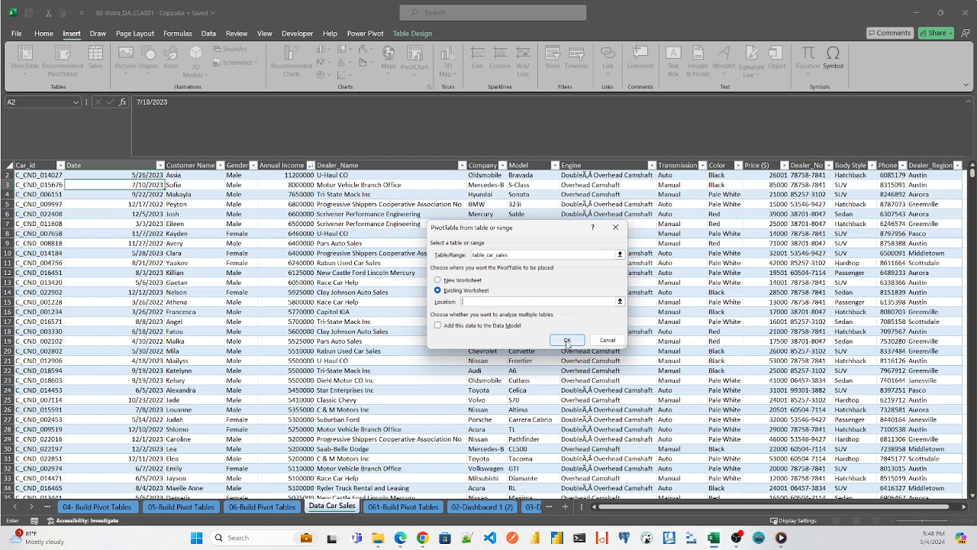
left_click(621, 300)
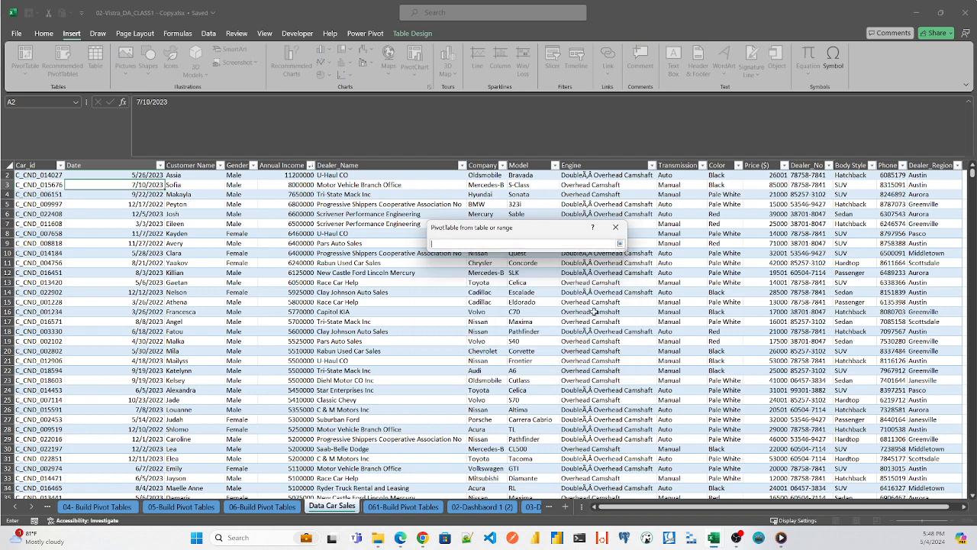
left_click(255, 510)
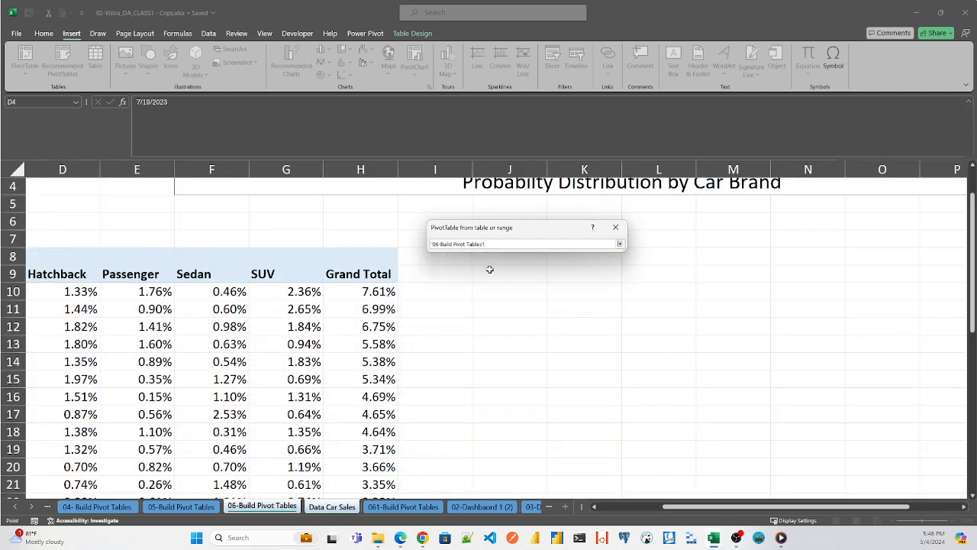
left_click(502, 293)
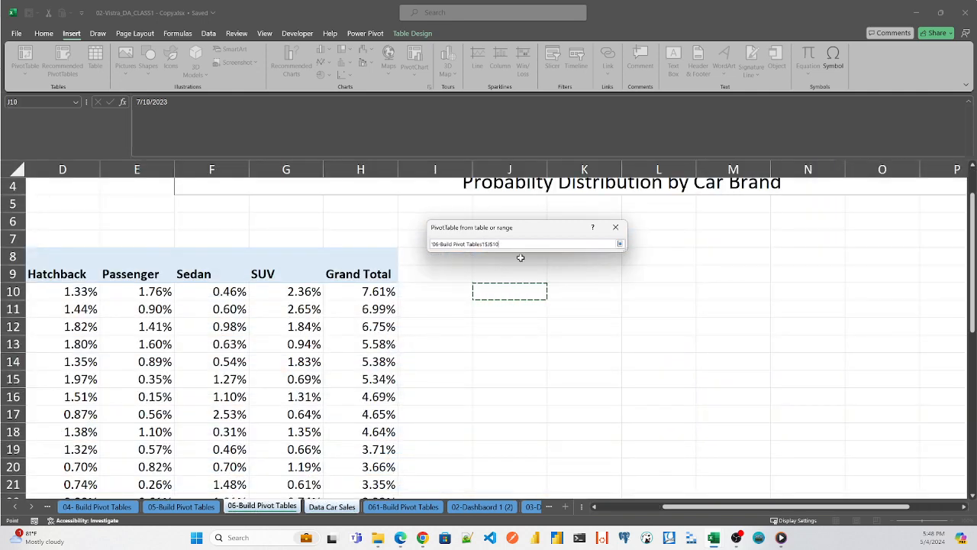
left_click(503, 272)
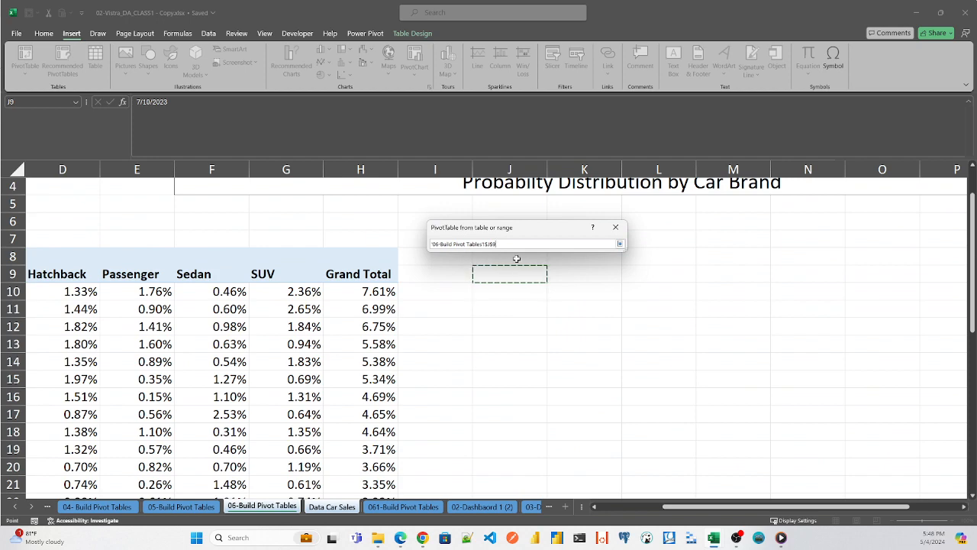
key("Return")
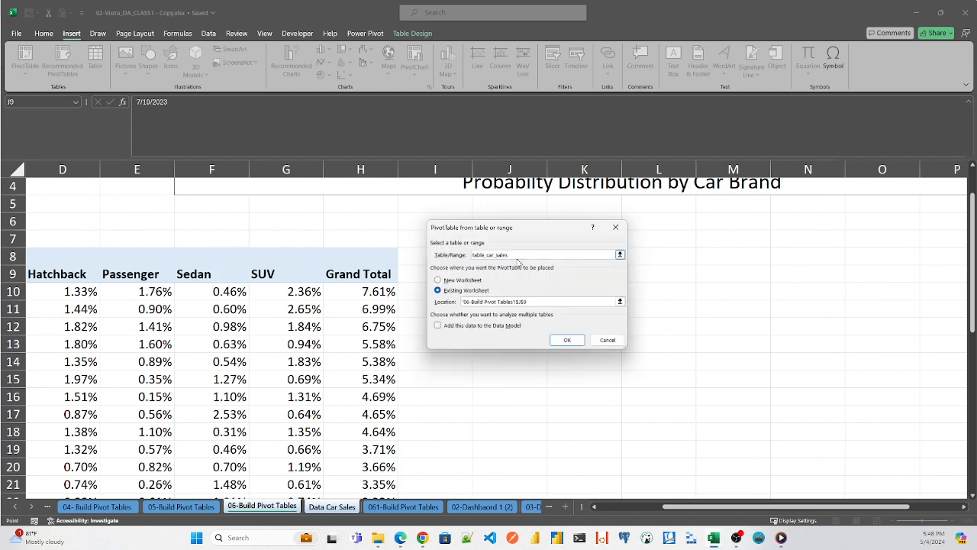
left_click(567, 339)
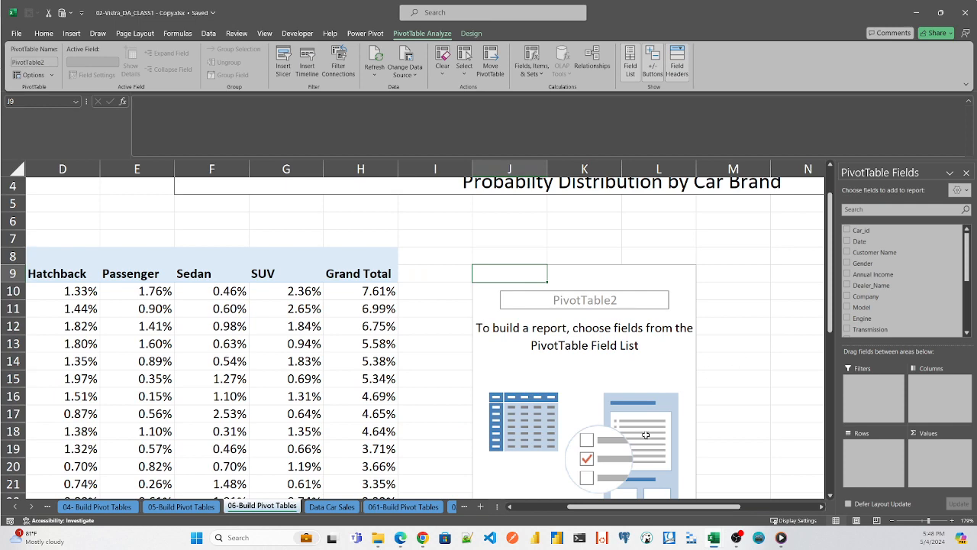
- Place the Company field in the rows and the Body Style field in the columns of the new pivot table
mouse_move(637, 508)
left_mouse_down()
mouse_move(580, 508)
mouse_move(638, 507)
left_mouse_up()
left_click(871, 209)
type("c")
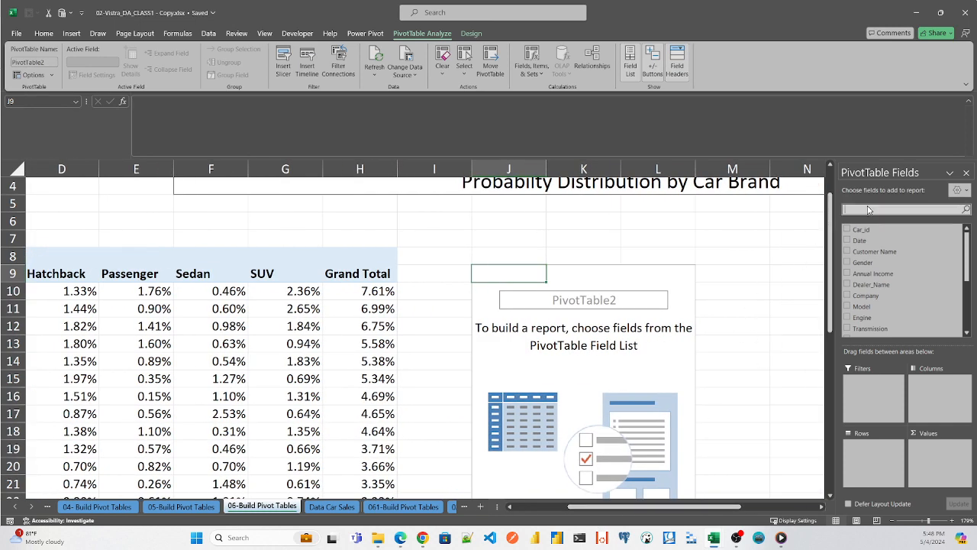
type("omp")
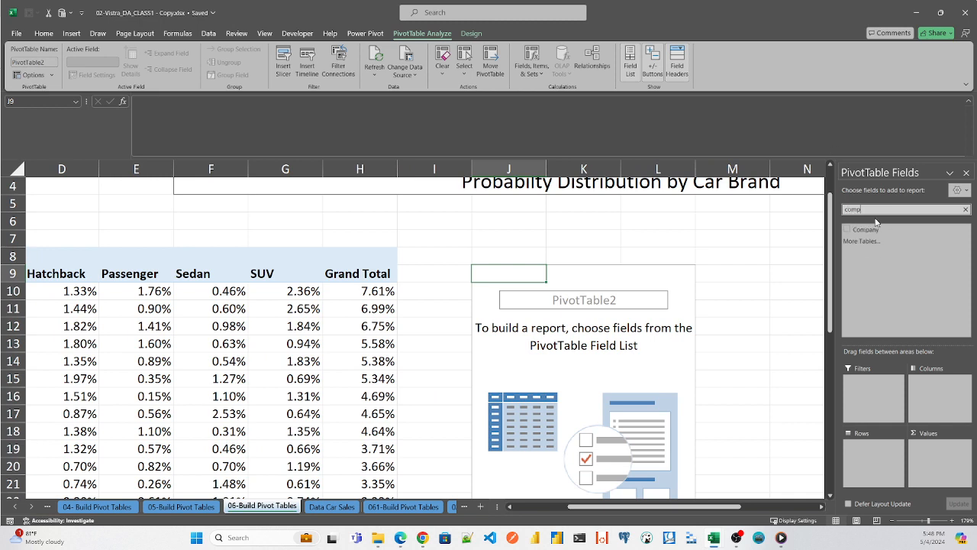
left_click_drag(877, 229, 869, 445)
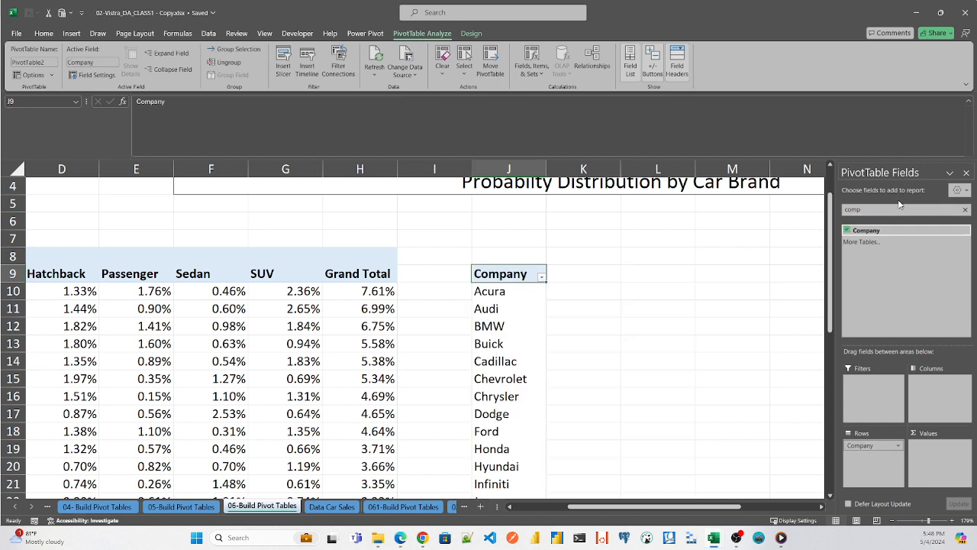
left_click_drag(899, 208, 751, 202)
type("b")
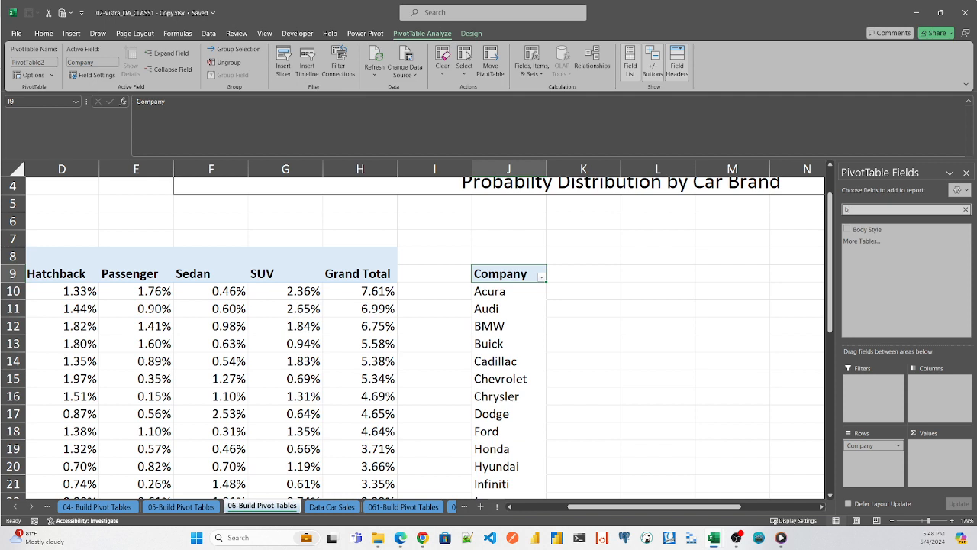
left_click_drag(858, 229, 939, 397)
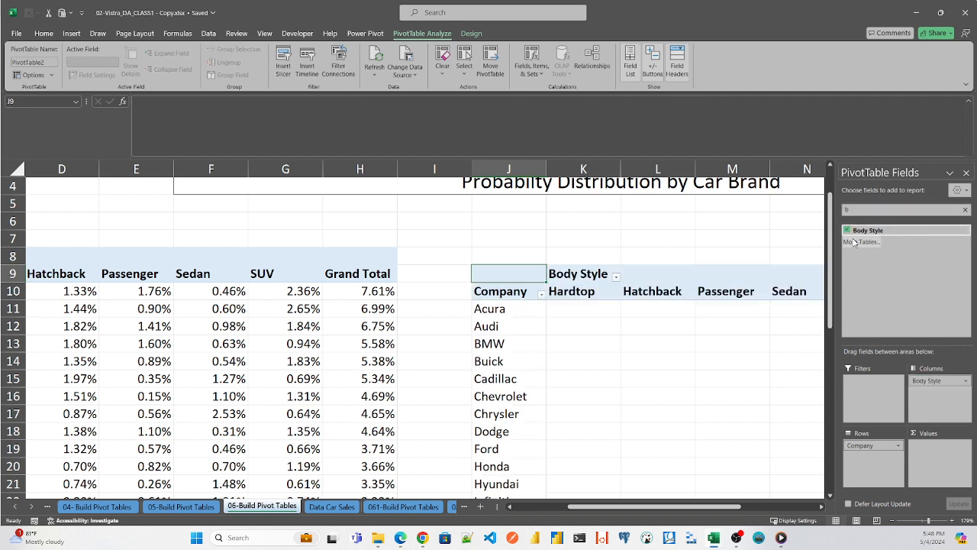
- Add the Car_id field to the new pivot table's values as a count
left_click_drag(855, 209, 783, 208)
key("BackSpace")
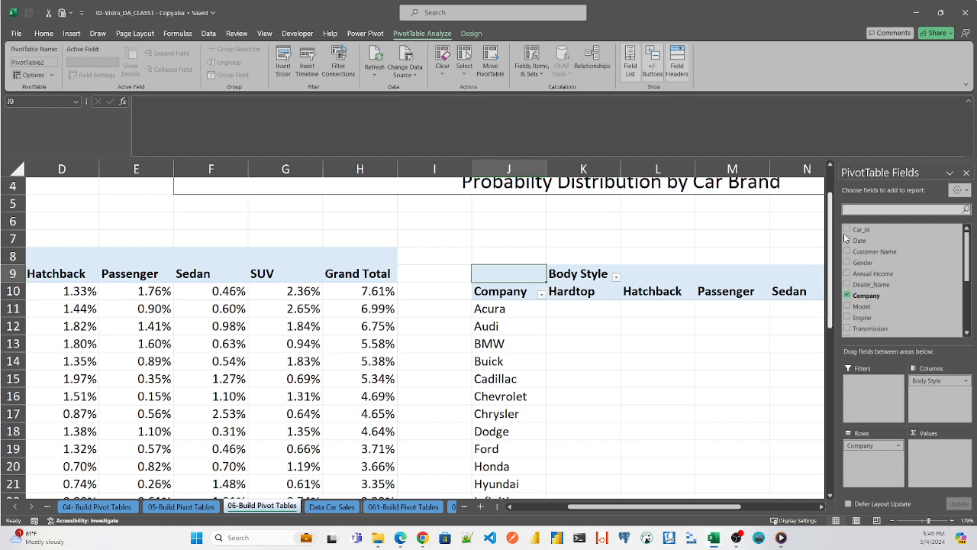
left_click_drag(862, 230, 930, 463)
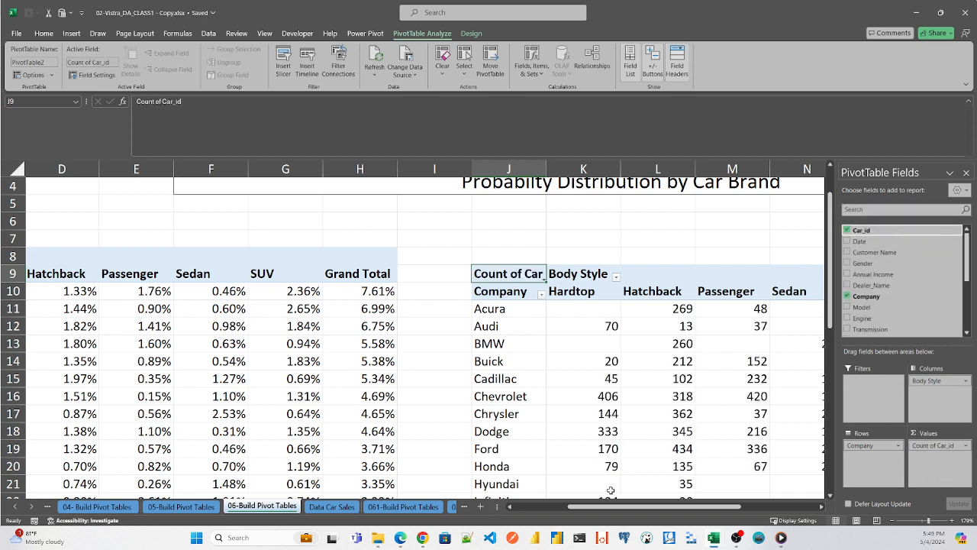
- Apply a green medium style with a solid header to the new pivot table
left_click_drag(626, 511, 694, 517)
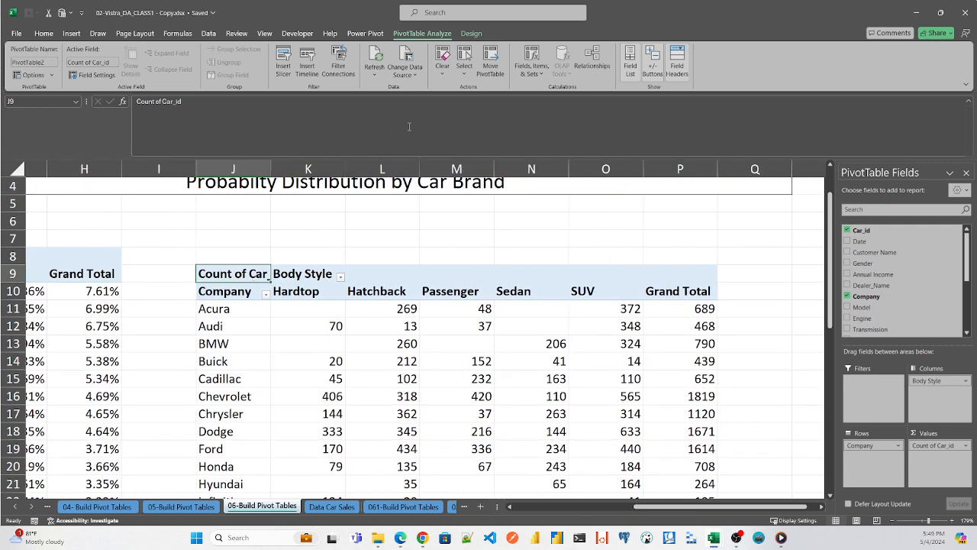
left_click(471, 34)
left_click(503, 74)
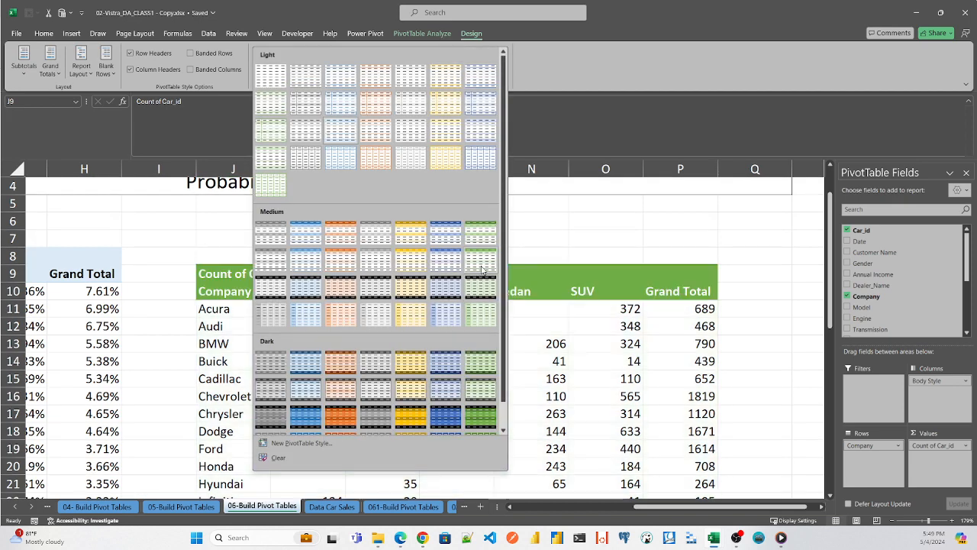
left_click(482, 266)
left_click(441, 326)
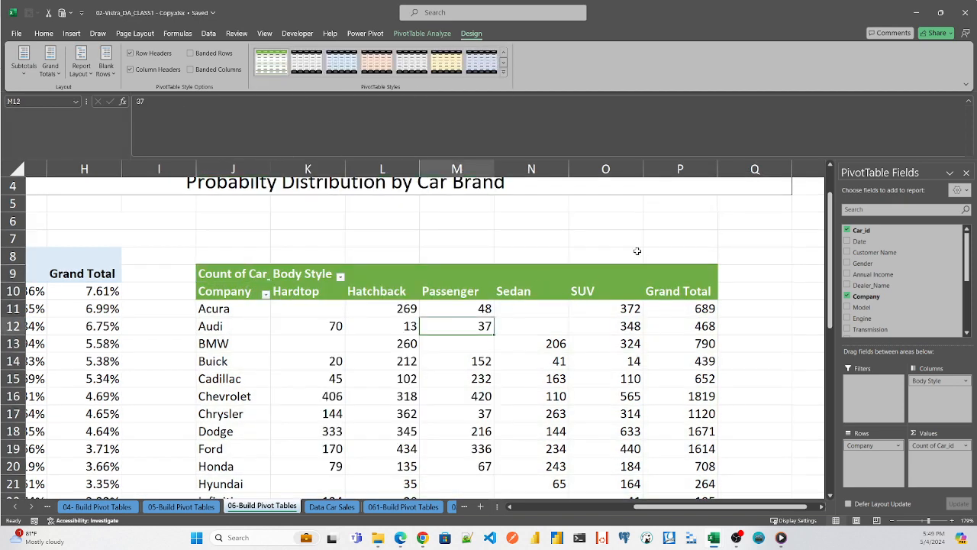
- Examine the Grand Total row of the green pivot table and the options available for its count values
left_click_drag(835, 302, 848, 487)
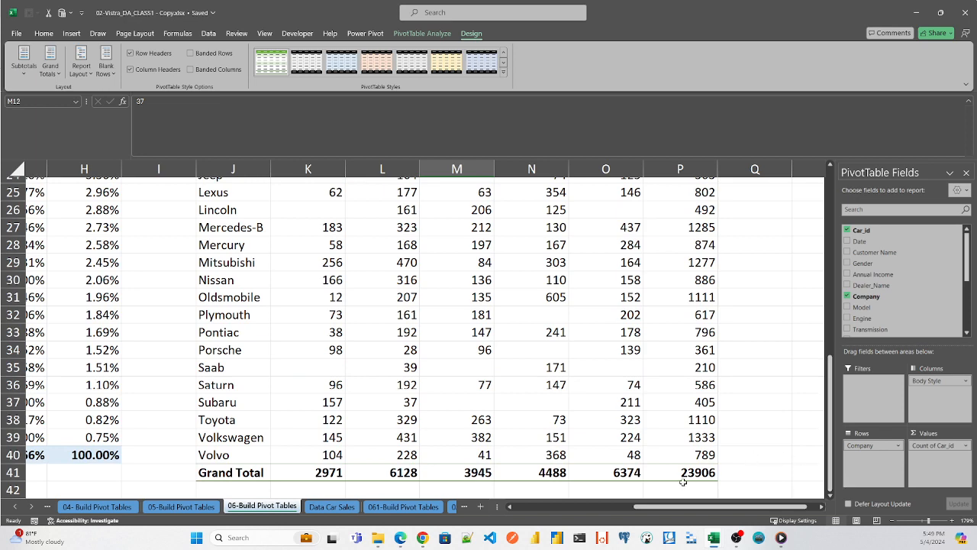
left_click_drag(832, 473, 835, 306)
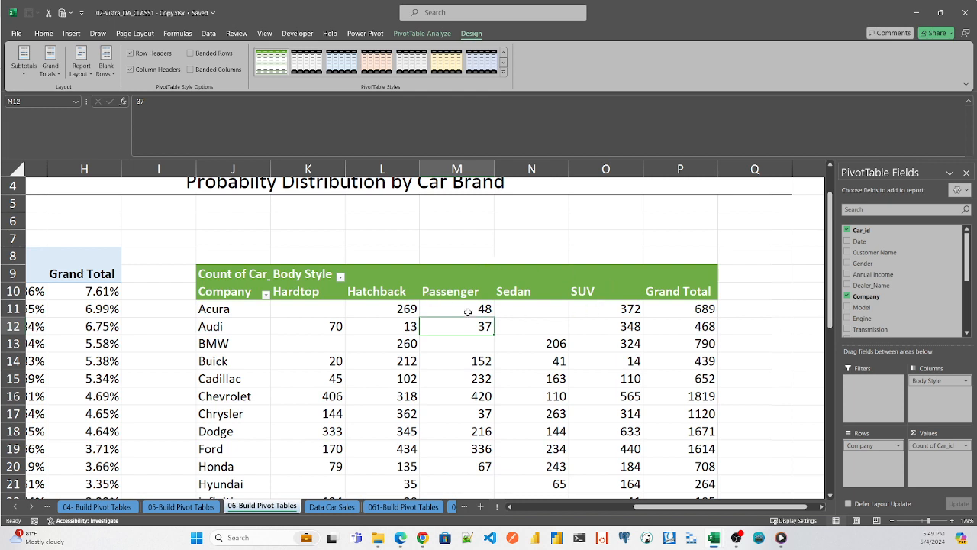
left_click(463, 279)
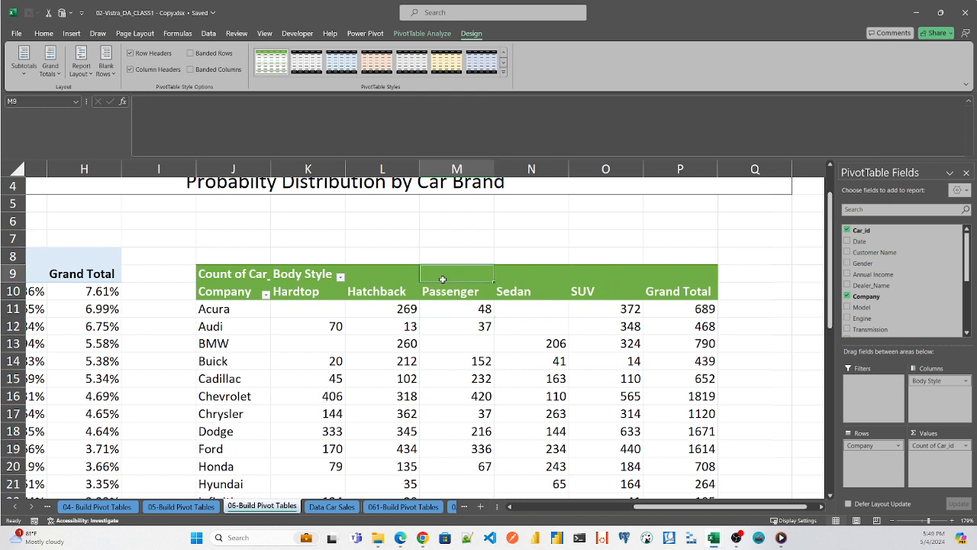
right_click(450, 281)
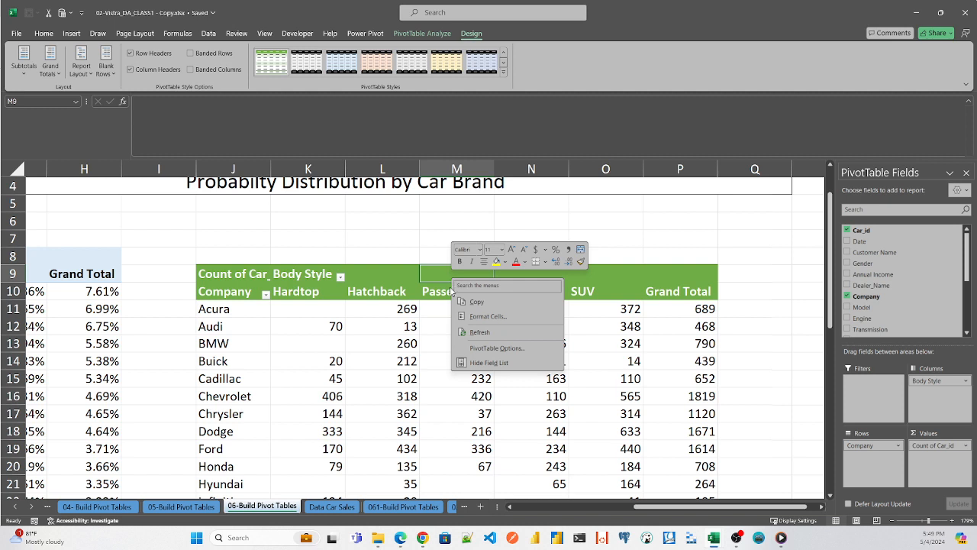
key("Escape")
left_click(457, 309)
right_click(456, 309)
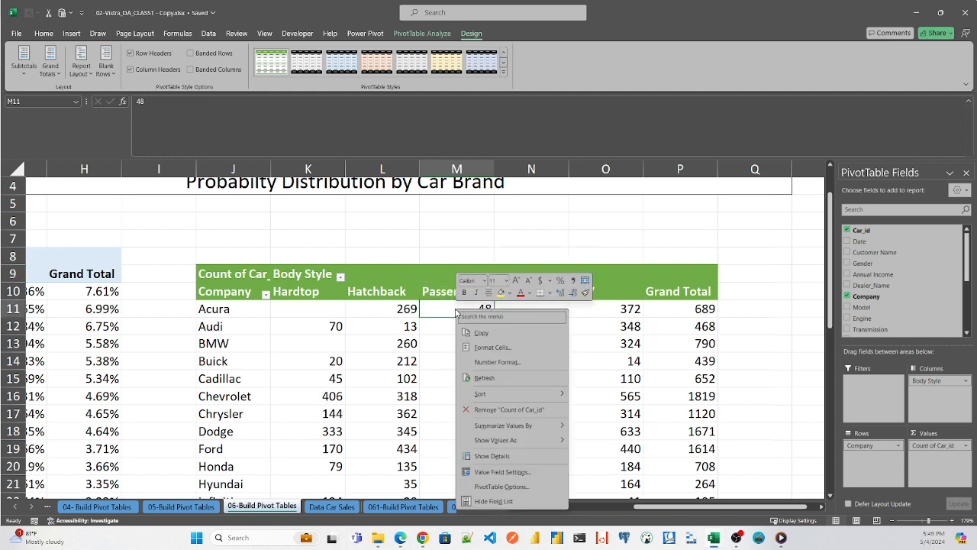
mouse_move(560, 441)
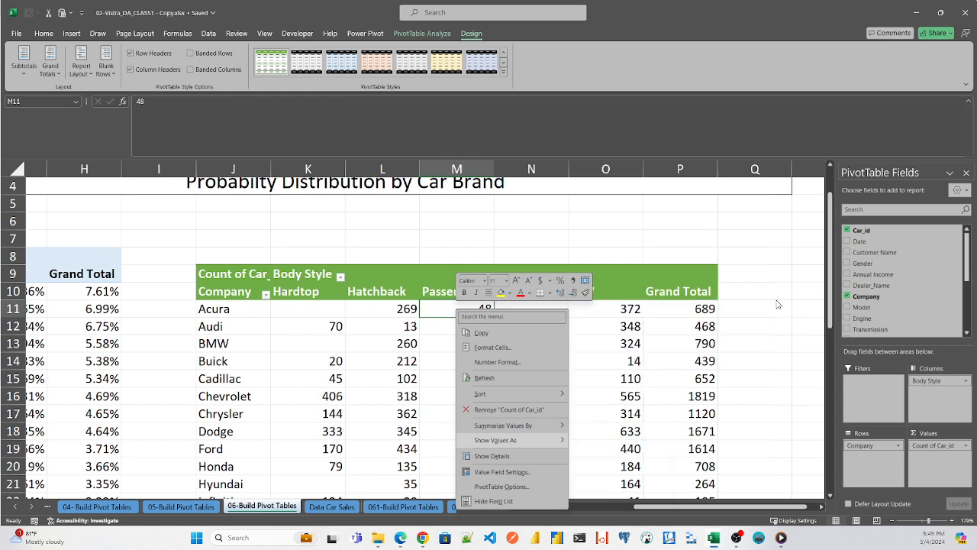
left_click(753, 308)
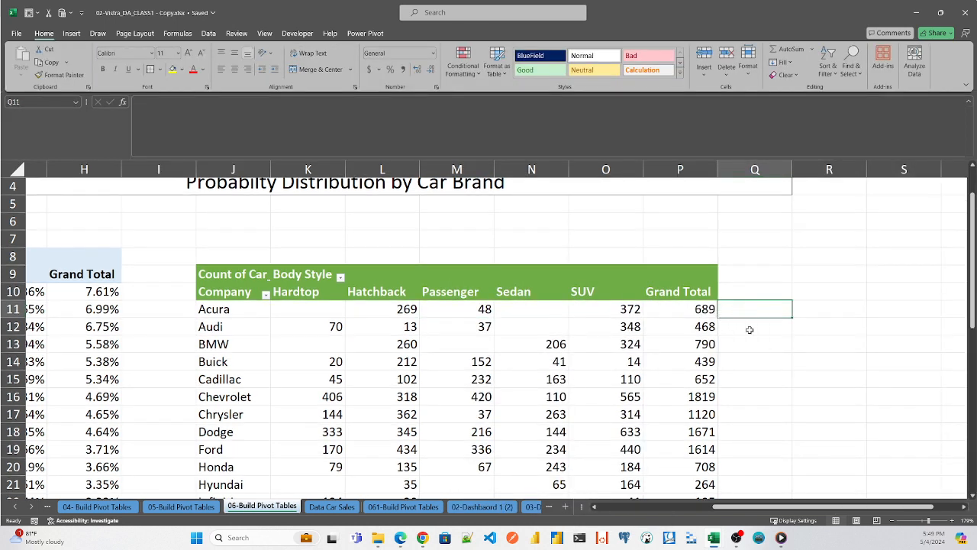
- Enter a formula in cell R41 that divides Acura's Grand Total count by the green pivot table's overall Grand Total
scroll(975, 312, "down", 7)
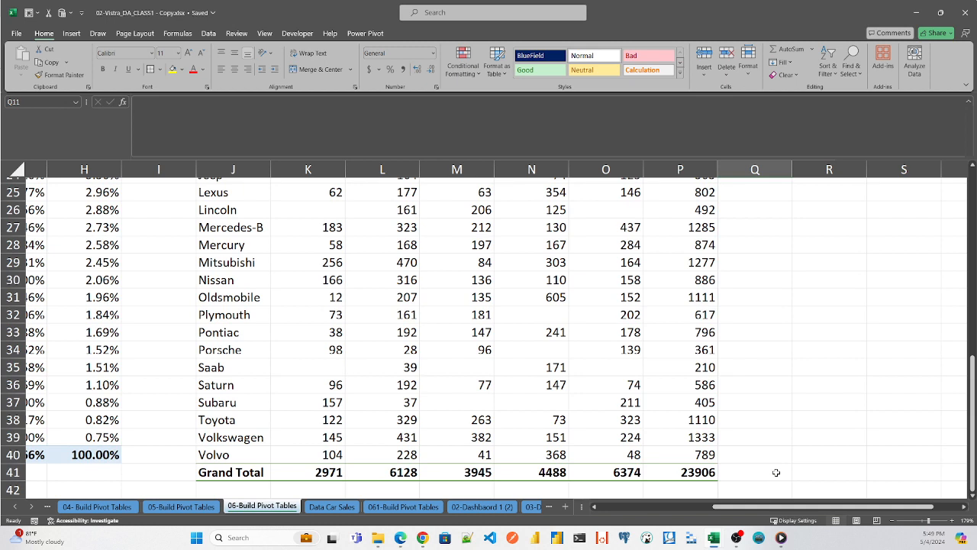
double_click(811, 471)
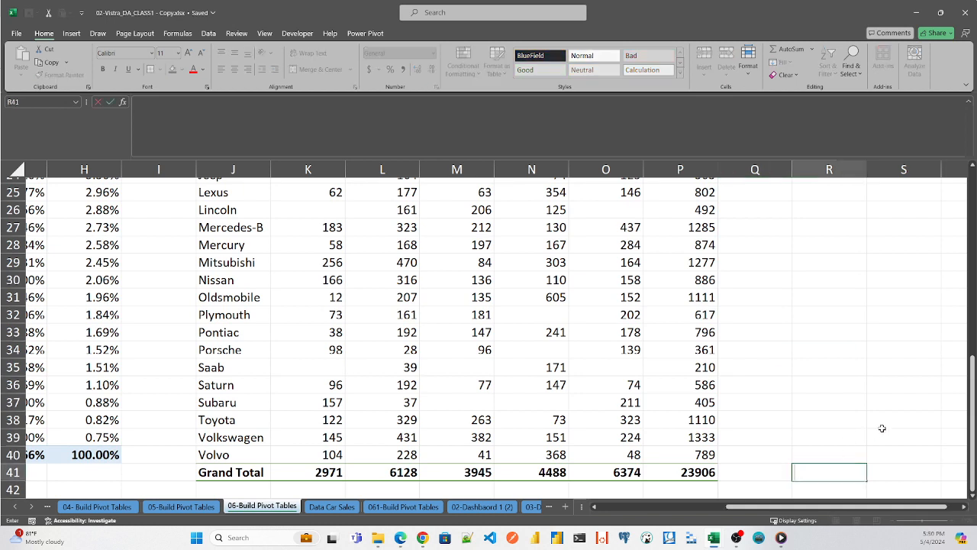
type("=-")
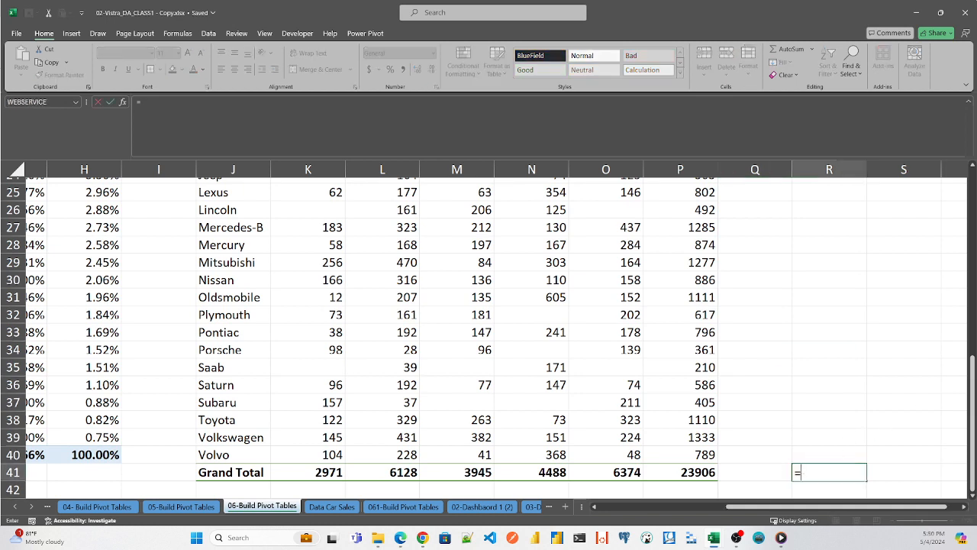
left_click_drag(973, 382, 974, 271)
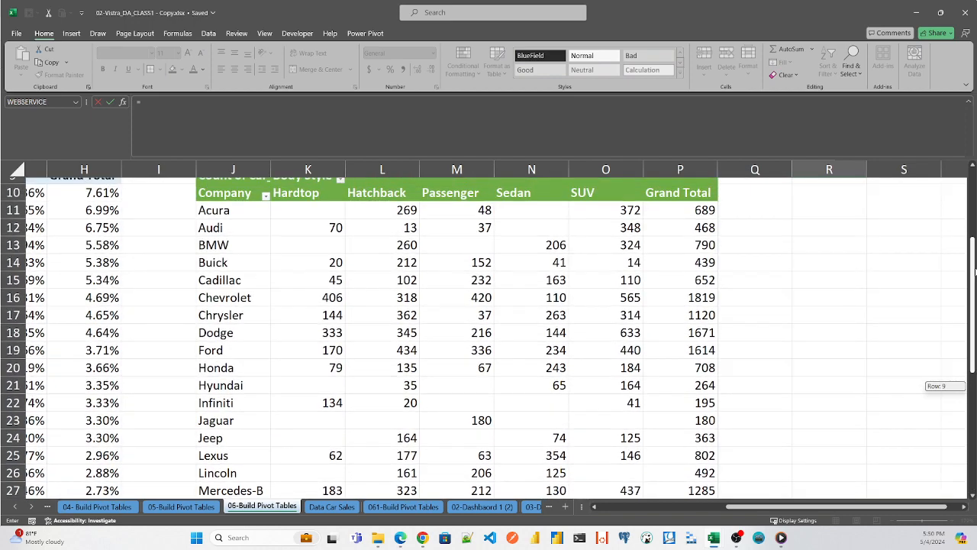
left_click(706, 211)
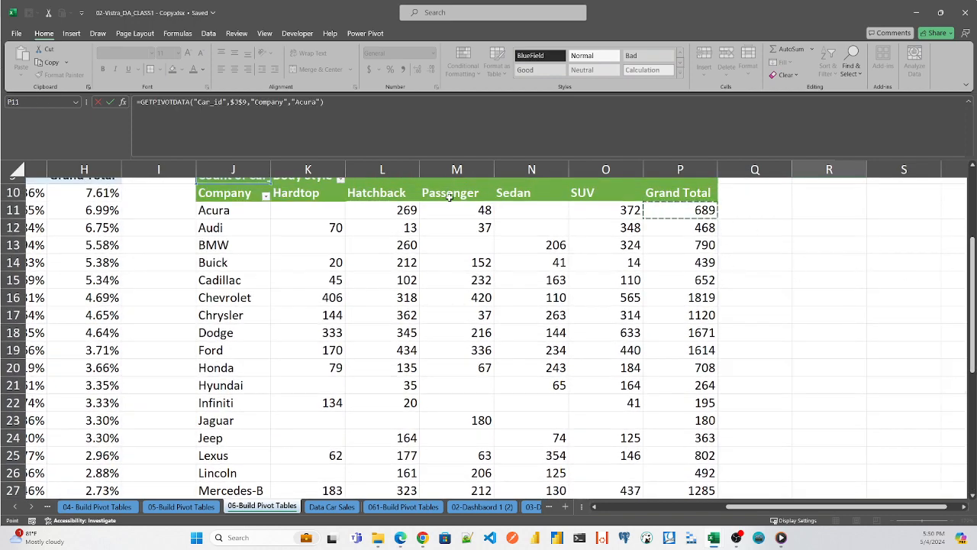
left_click(472, 107)
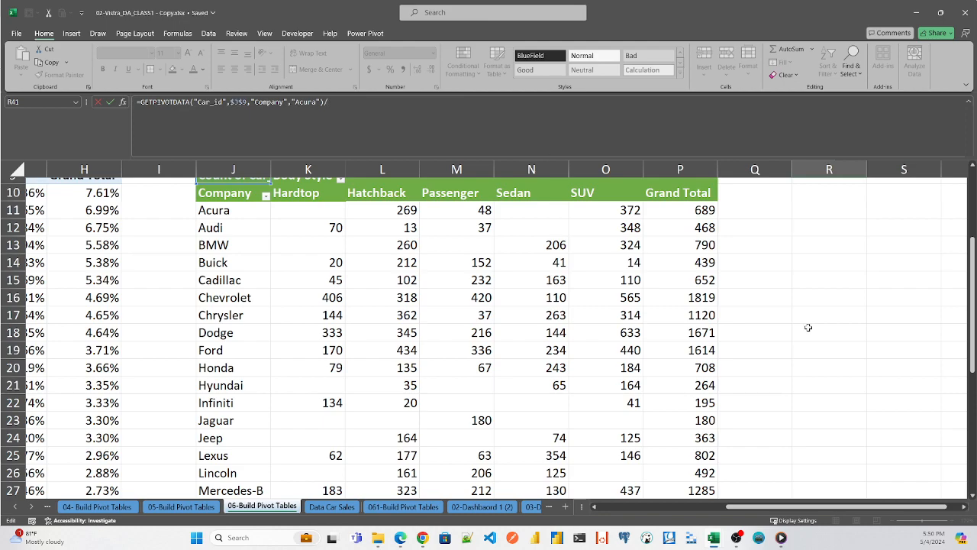
left_click_drag(973, 333, 972, 463)
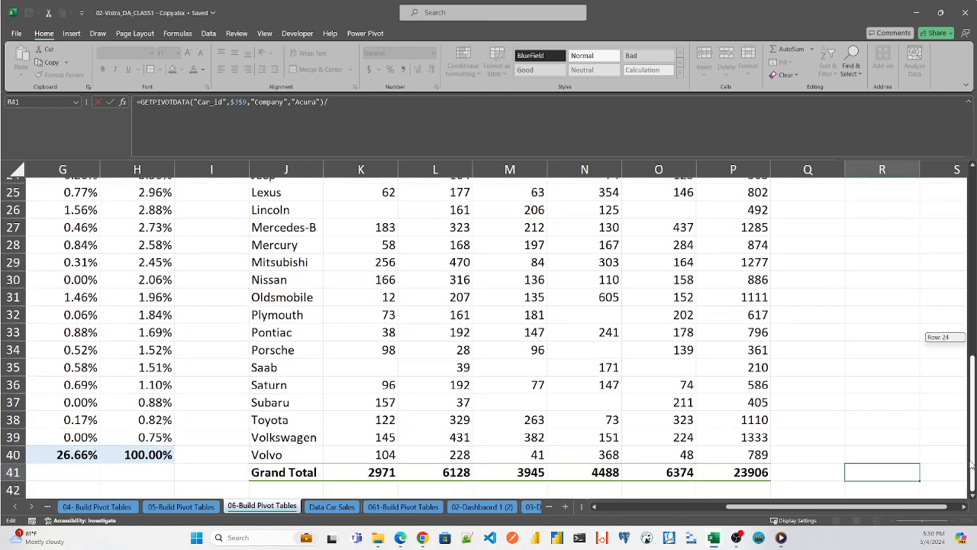
left_click(758, 472)
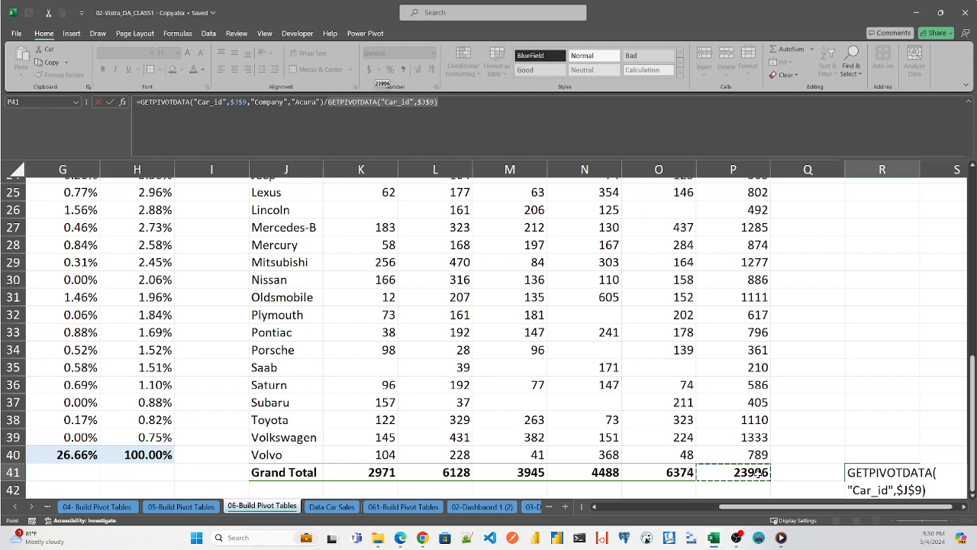
key("Return")
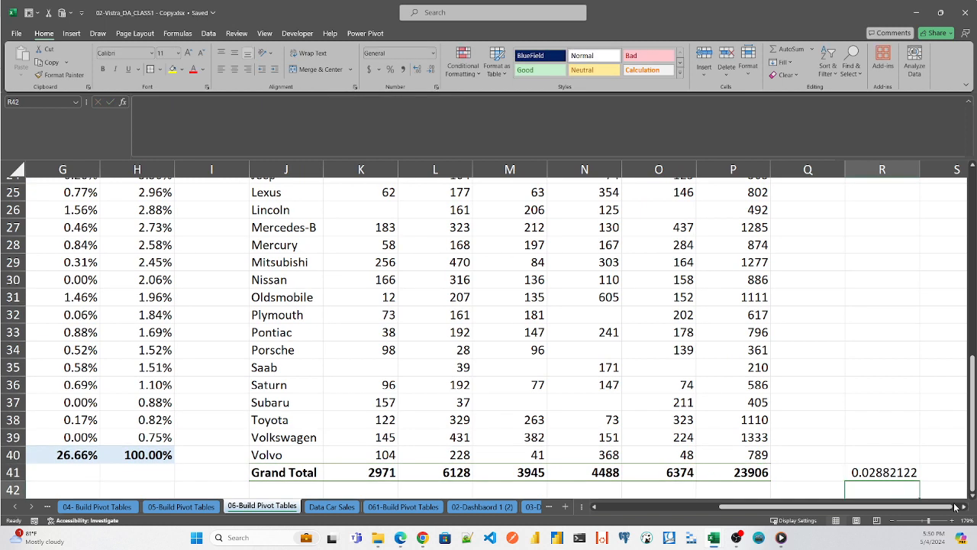
- Format the Acura share in cell R41 as a percentage with 2 decimal places
left_click(872, 473)
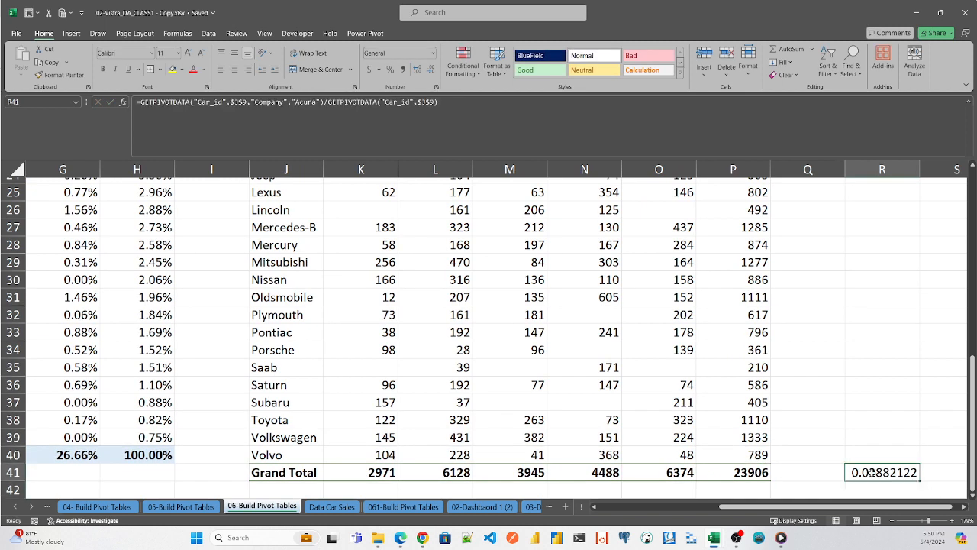
key("ctrl+1")
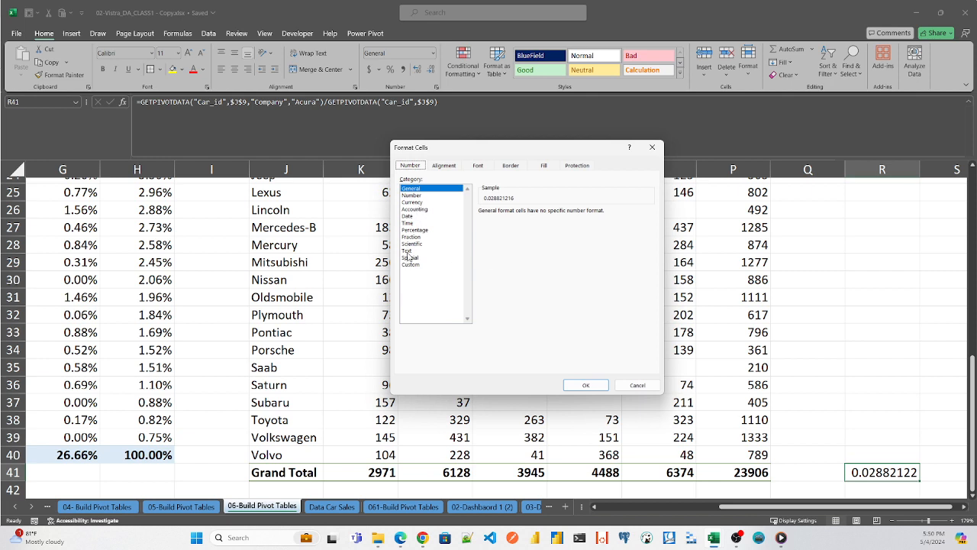
left_click(414, 230)
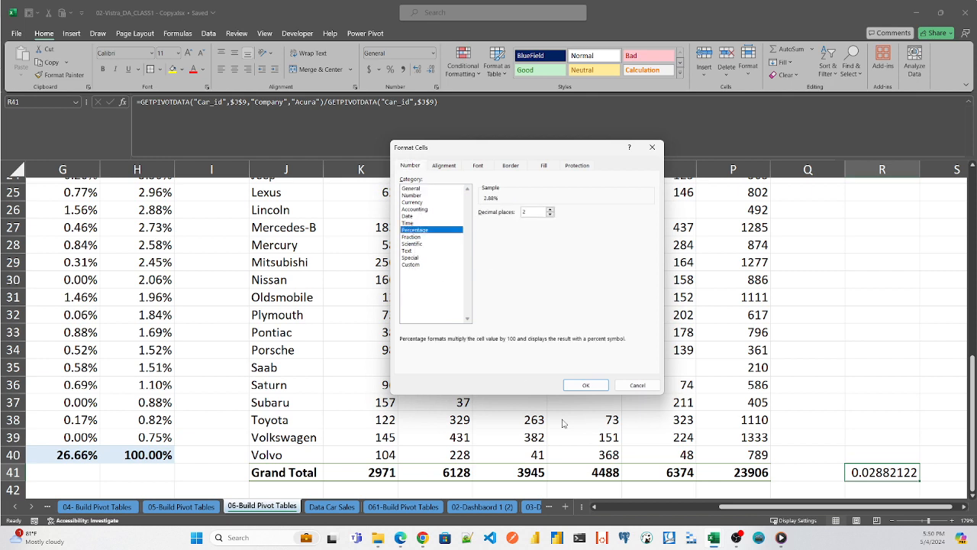
left_click(586, 386)
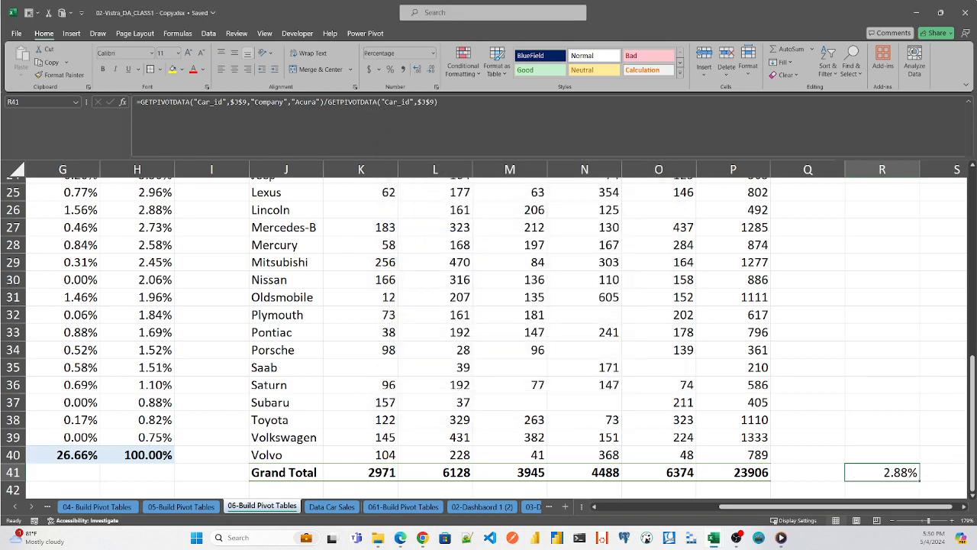
- Show the green pivot table's Car_id counts as a percentage of the grand total
left_click_drag(975, 442, 974, 311)
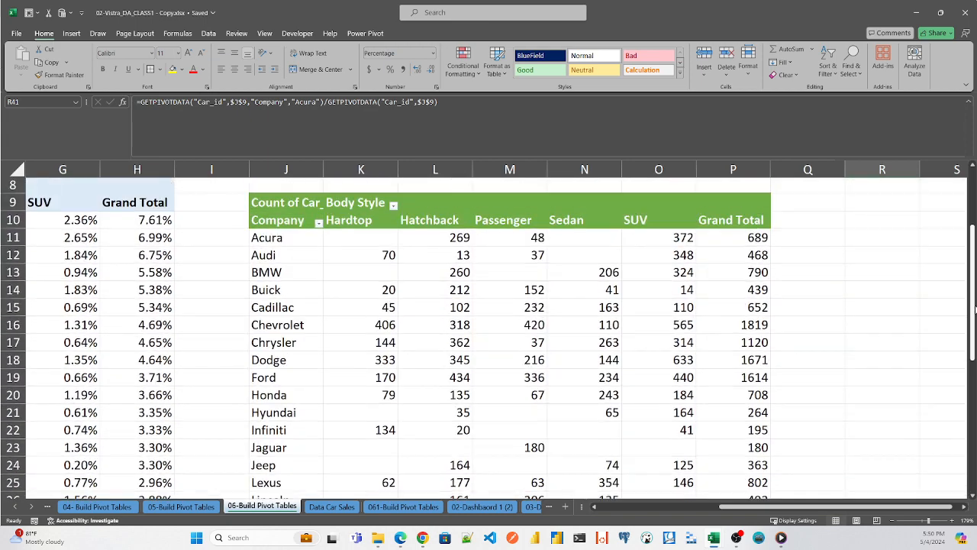
left_click(743, 238)
right_click(743, 240)
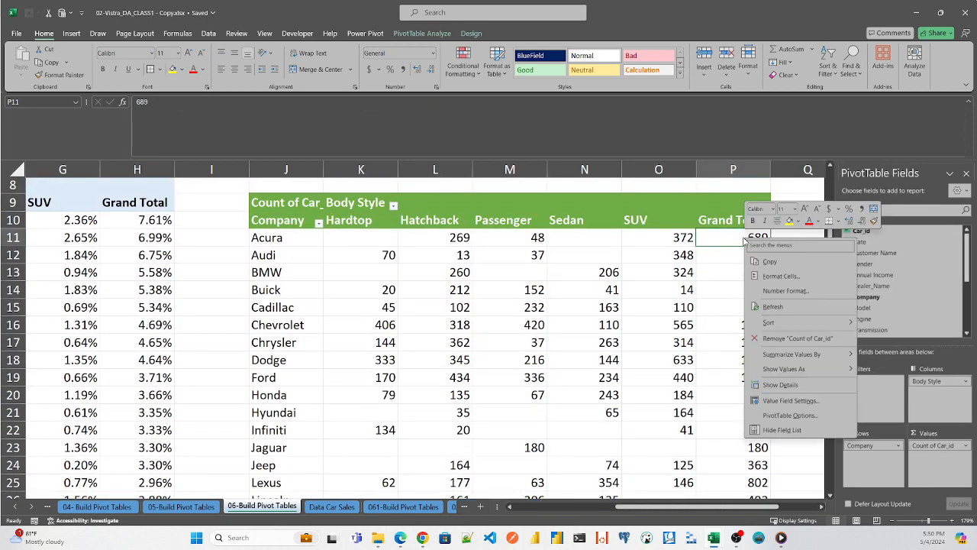
mouse_move(779, 324)
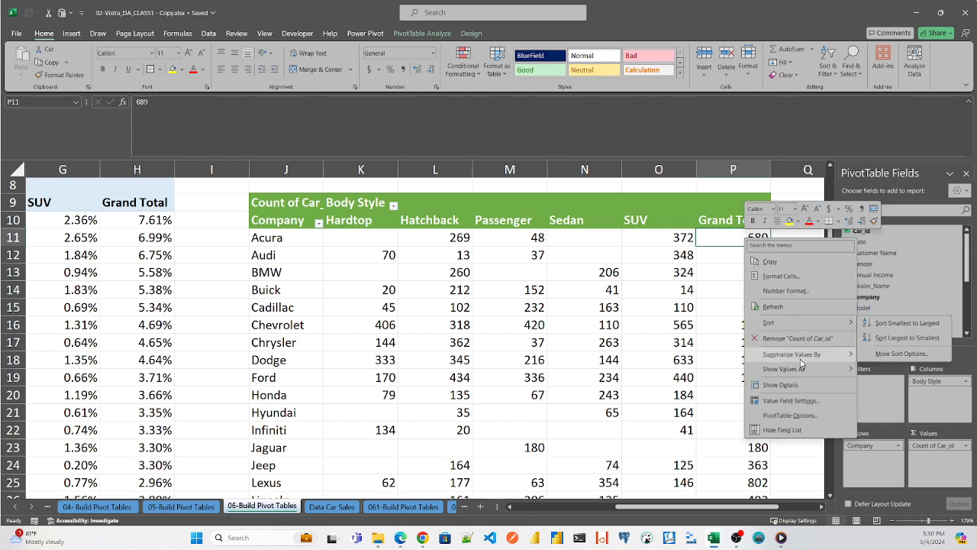
mouse_move(804, 356)
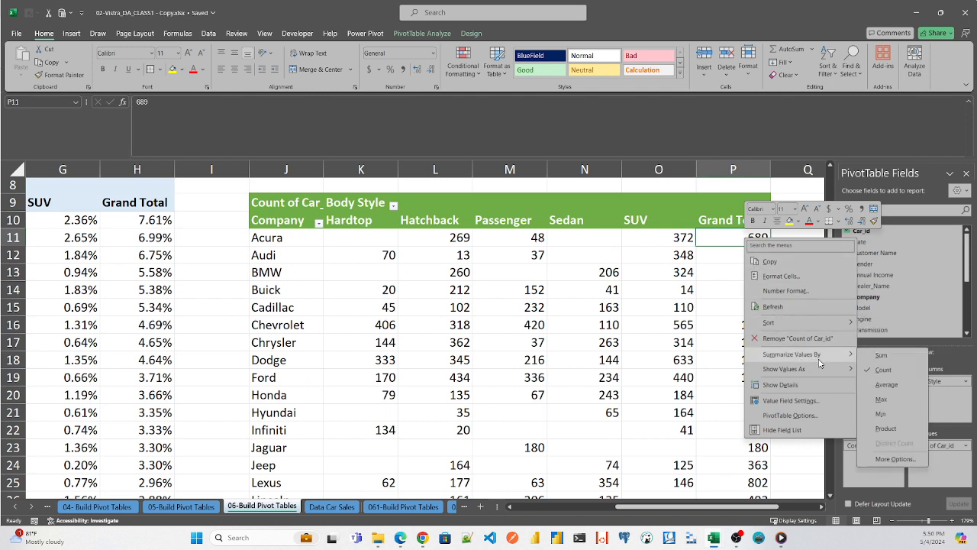
mouse_move(848, 372)
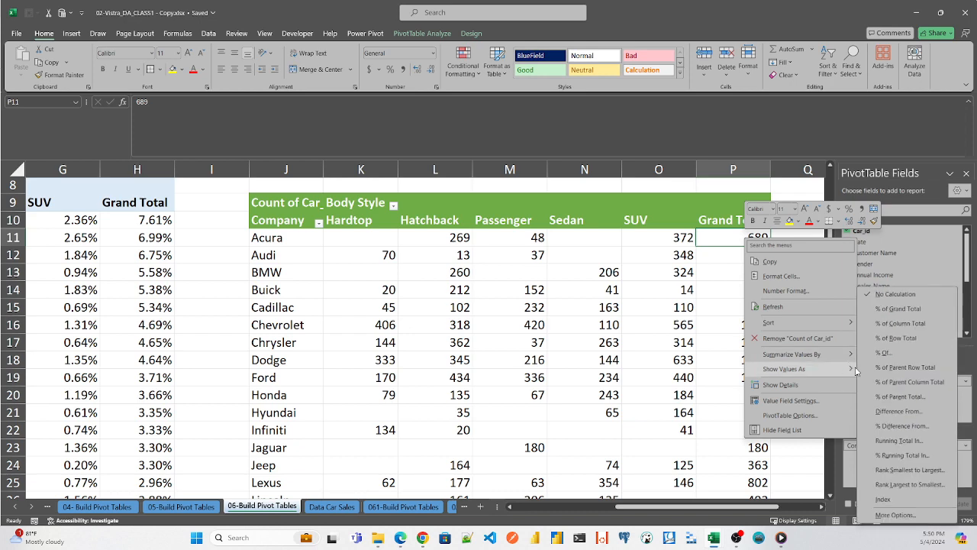
left_click(898, 323)
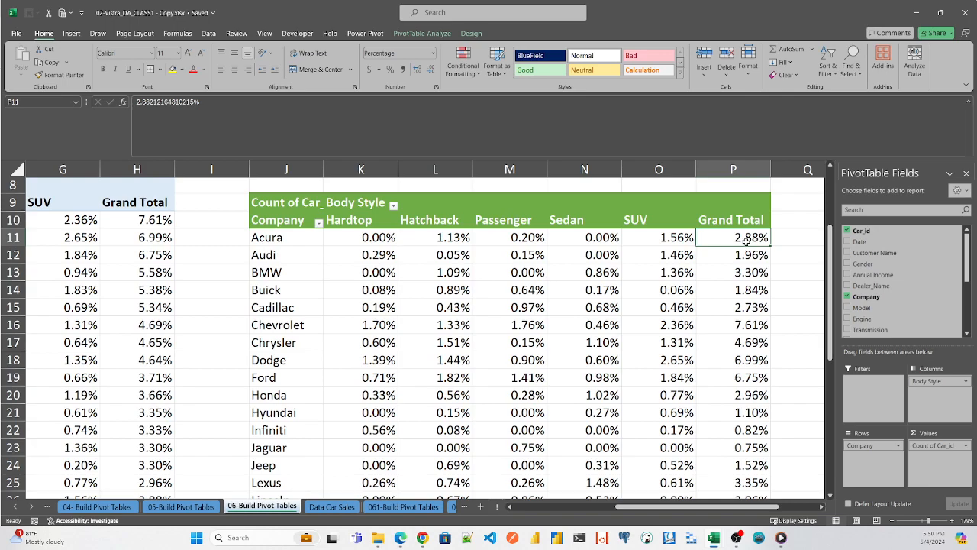
- Check the percentages down to the Grand Total row, and sort the companies by Grand Total from largest to smallest
left_click_drag(828, 246, 830, 402)
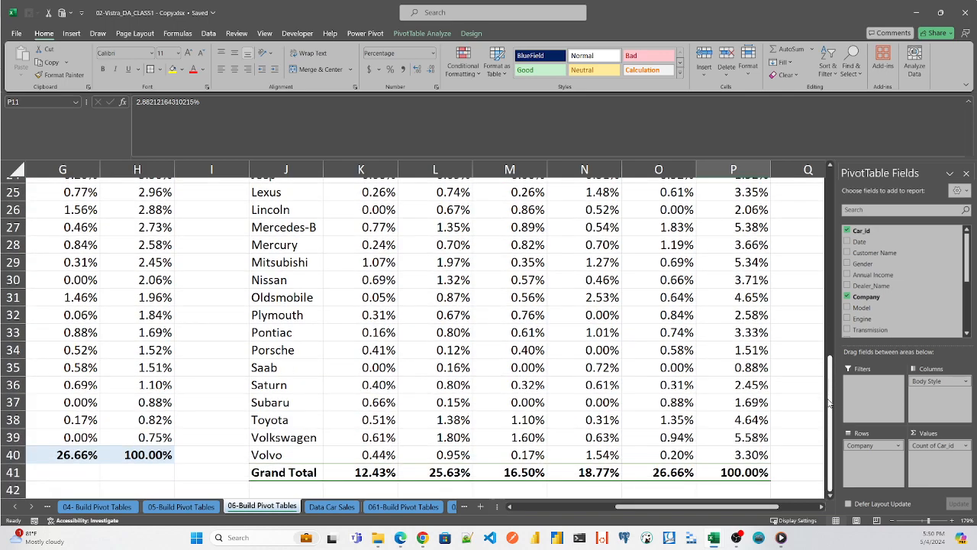
mouse_move(743, 510)
left_mouse_down()
mouse_move(784, 510)
mouse_move(730, 510)
left_mouse_up()
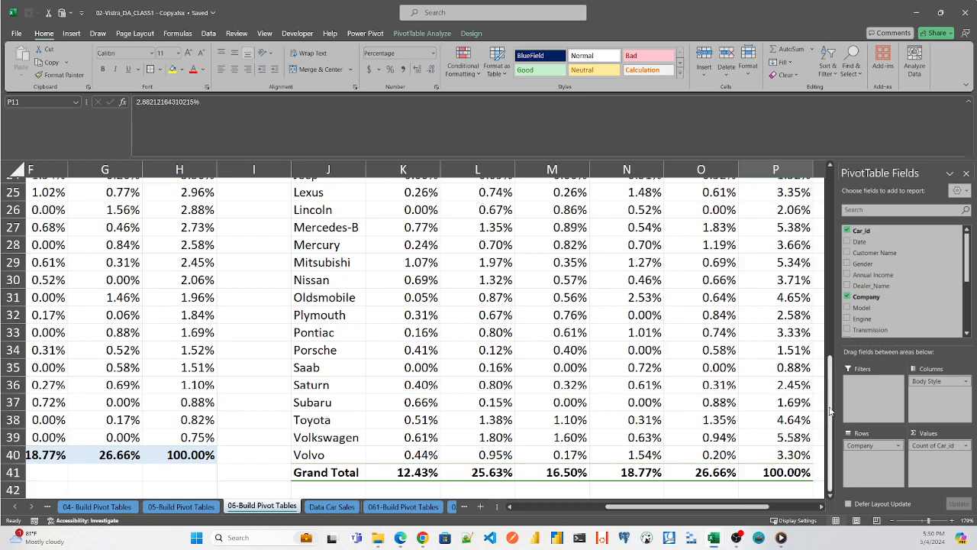
left_click_drag(830, 412, 827, 271)
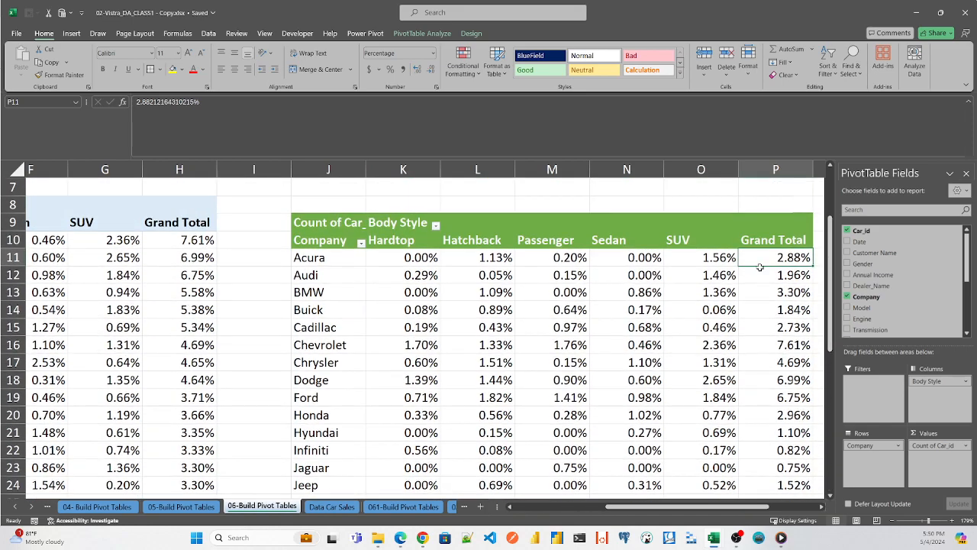
left_click(558, 258)
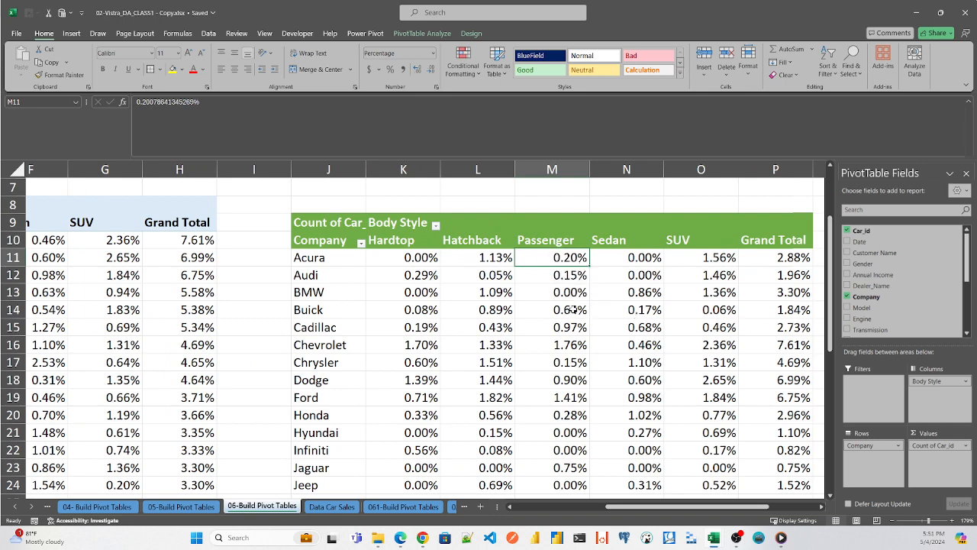
right_click(785, 259)
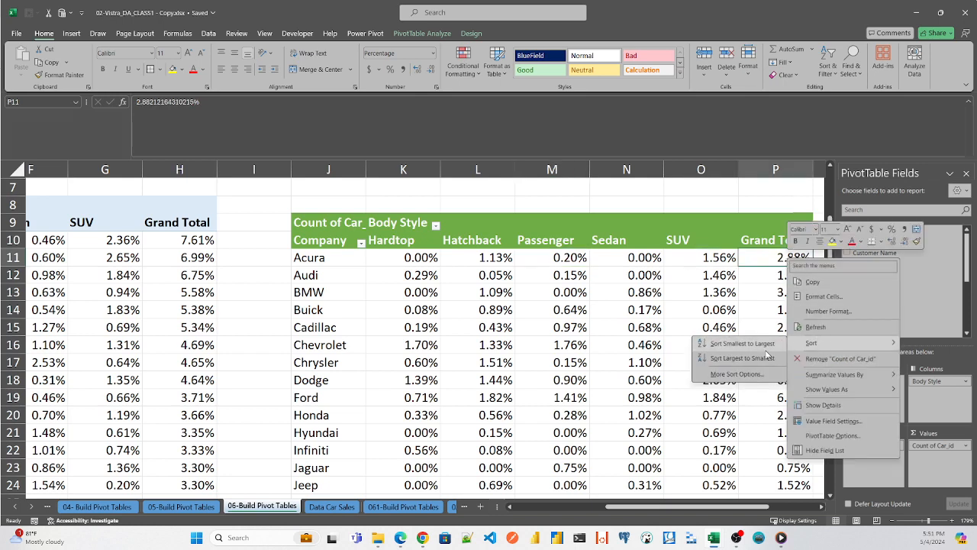
left_click(750, 359)
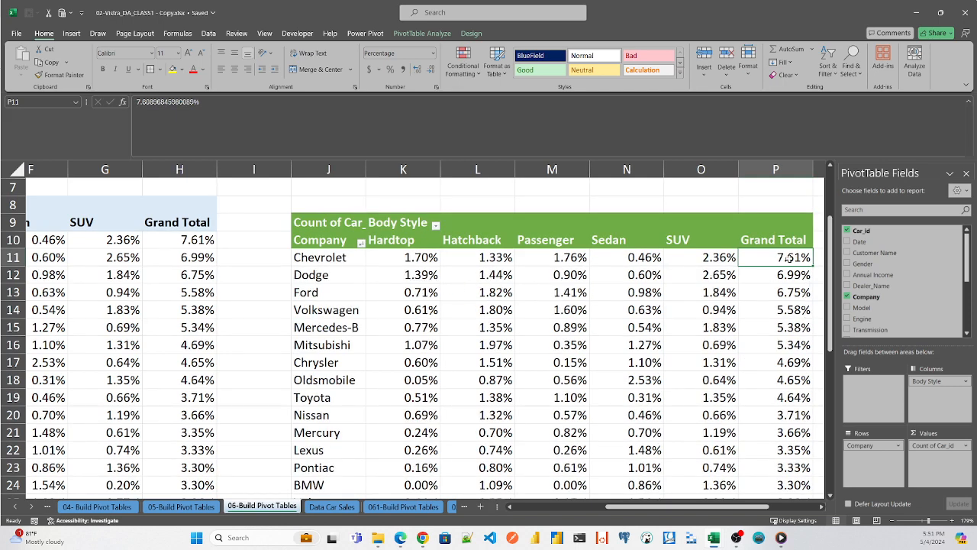
- Examine Chevrolet's share per body style and the Grand Total row in the sorted percentage pivot table
mouse_move(797, 263)
left_click(318, 256)
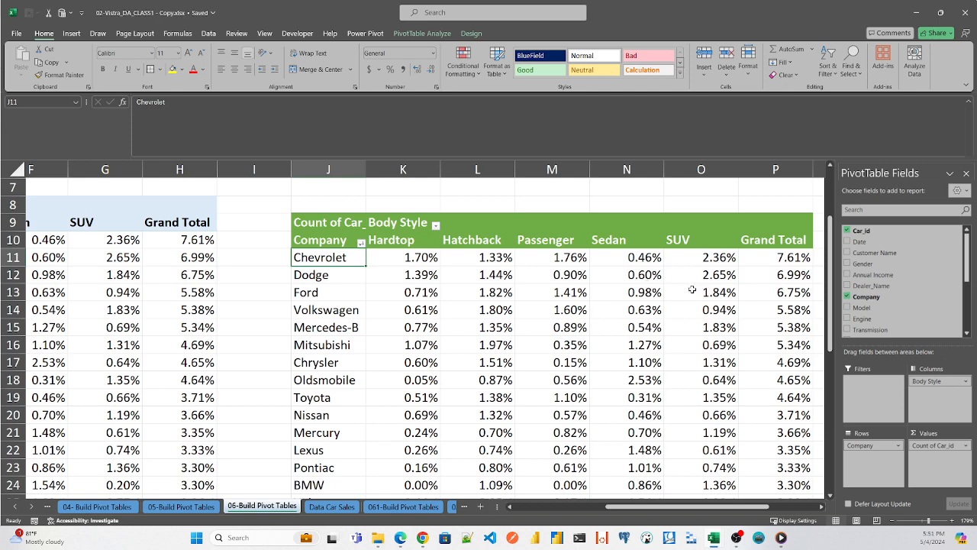
left_click(410, 259)
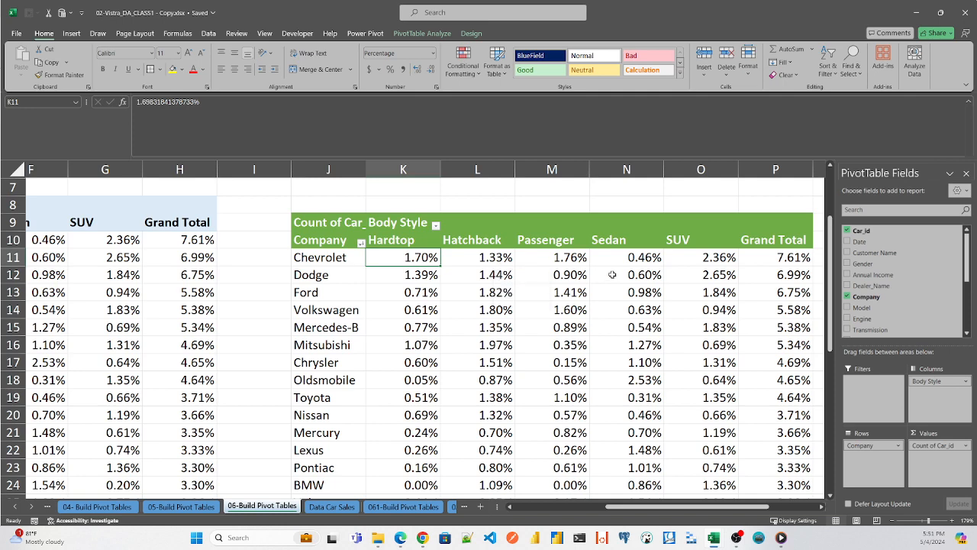
left_click(718, 259)
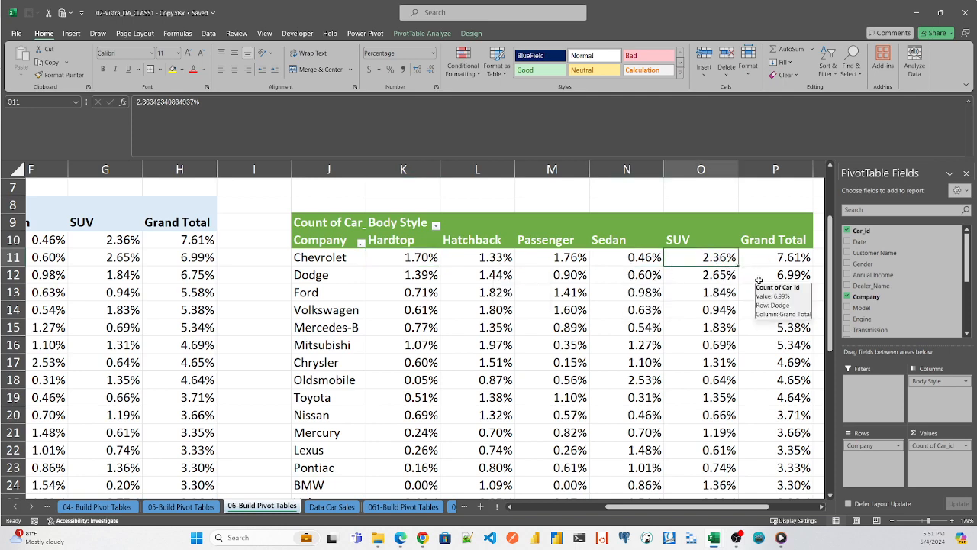
left_click_drag(830, 297, 843, 455)
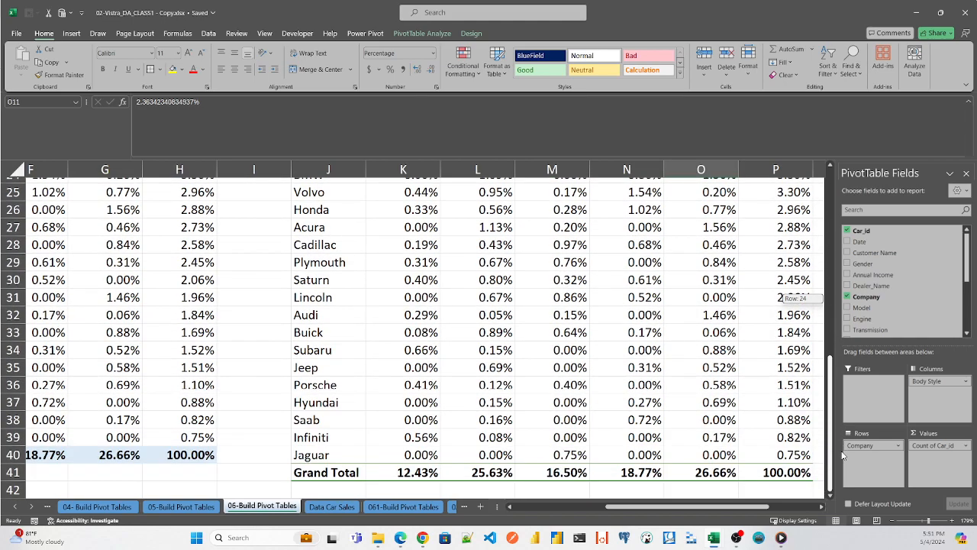
left_click_drag(843, 455, 831, 299)
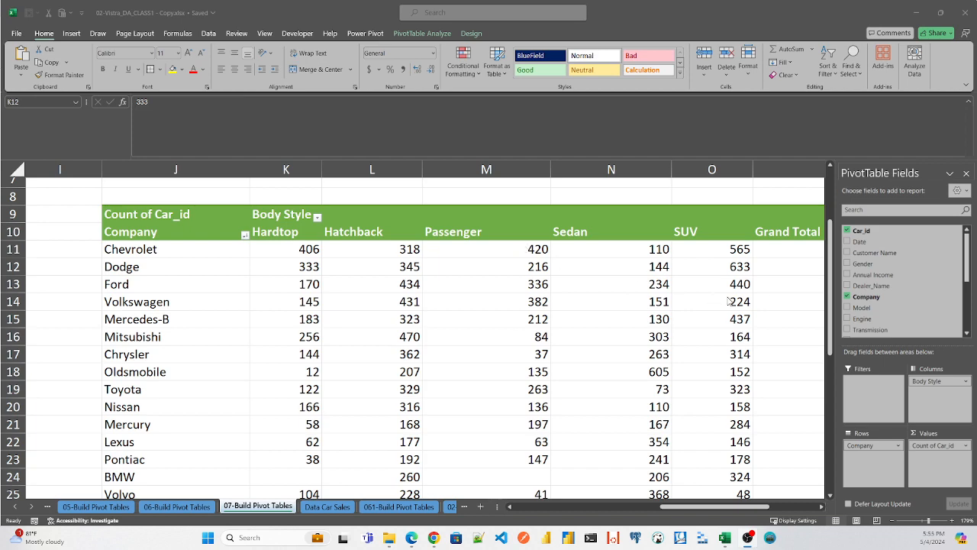
- Examine Chevrolet's Car_id counts per body style across to the Grand Total column
left_click(831, 274)
left_click_drag(831, 267, 833, 219)
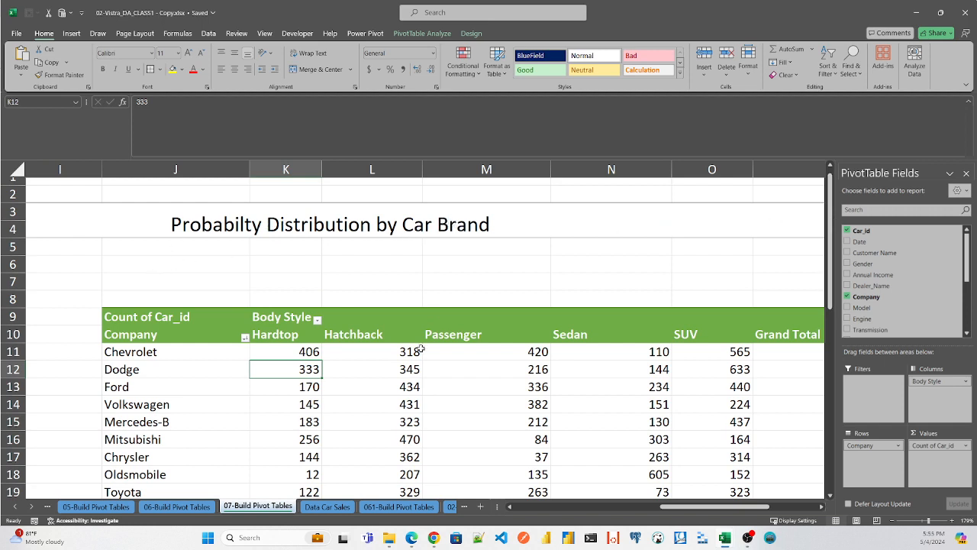
left_click(271, 351)
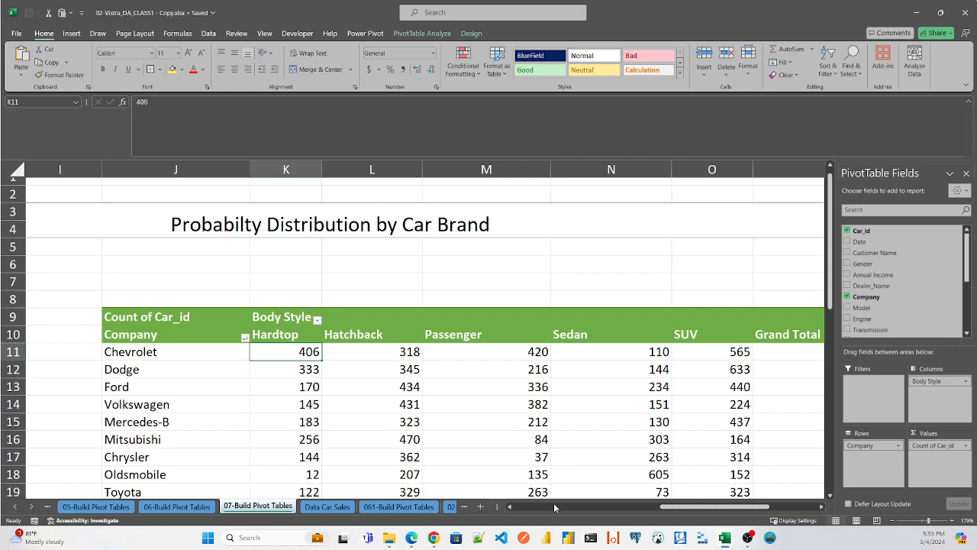
left_click_drag(682, 510, 694, 510)
left_click_drag(697, 509, 688, 509)
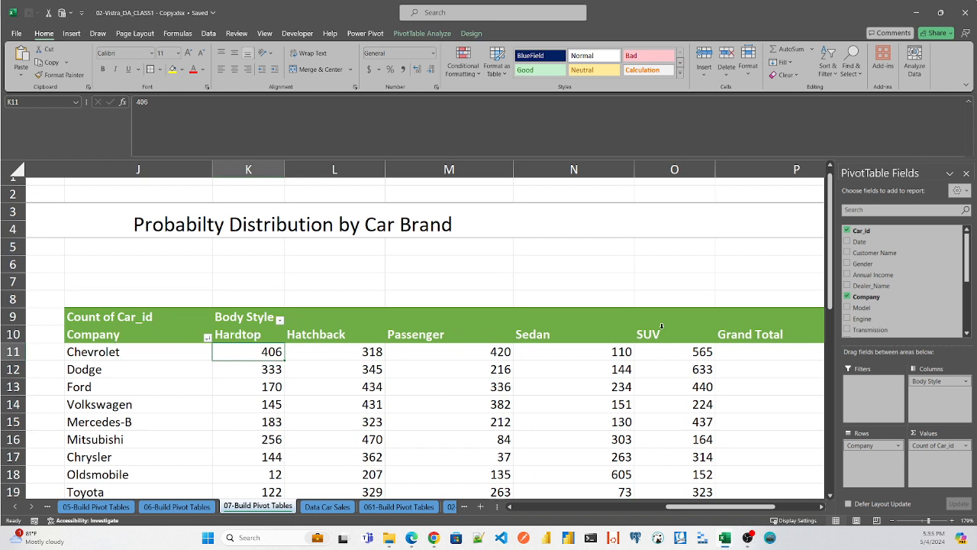
left_click(464, 348)
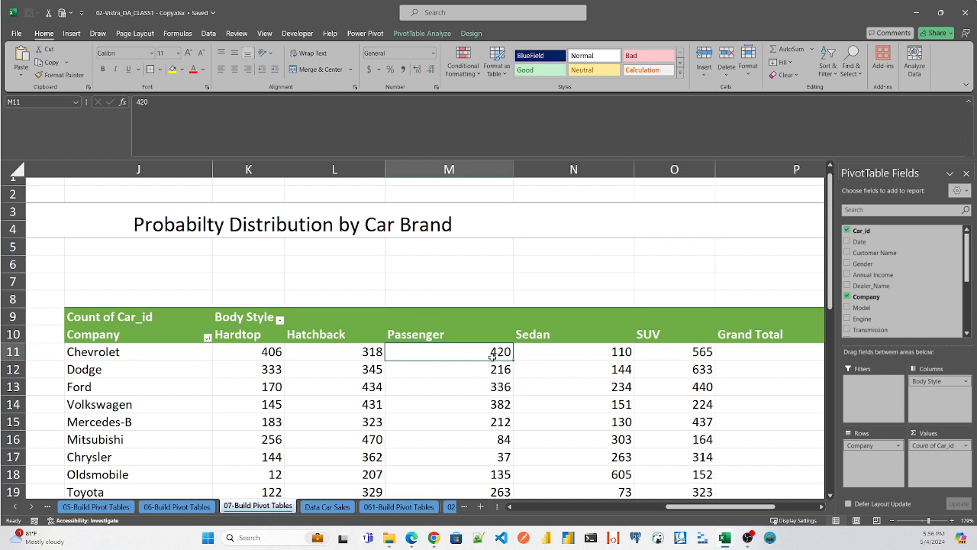
left_click_drag(715, 507, 748, 509)
- Try showing the green pivot table's Car_id counts as a percentage of the parent row total
right_click(603, 353)
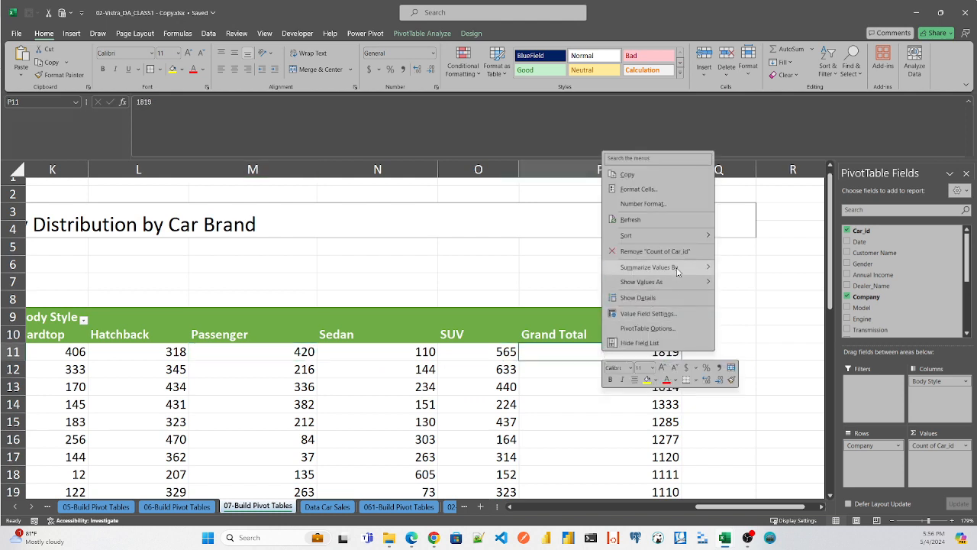
mouse_move(678, 272)
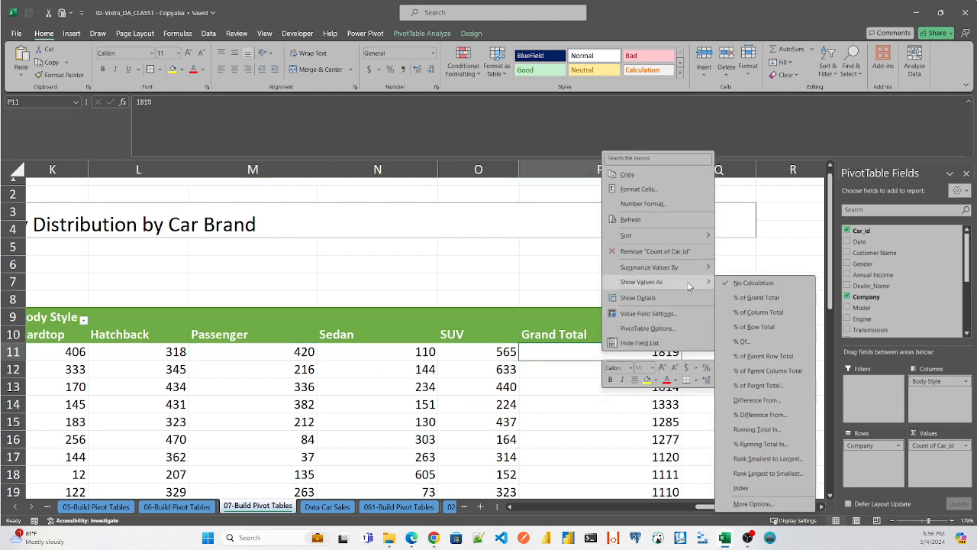
left_click(763, 357)
- Show the green pivot table's Car_id counts as a percentage of the row total
right_click(655, 353)
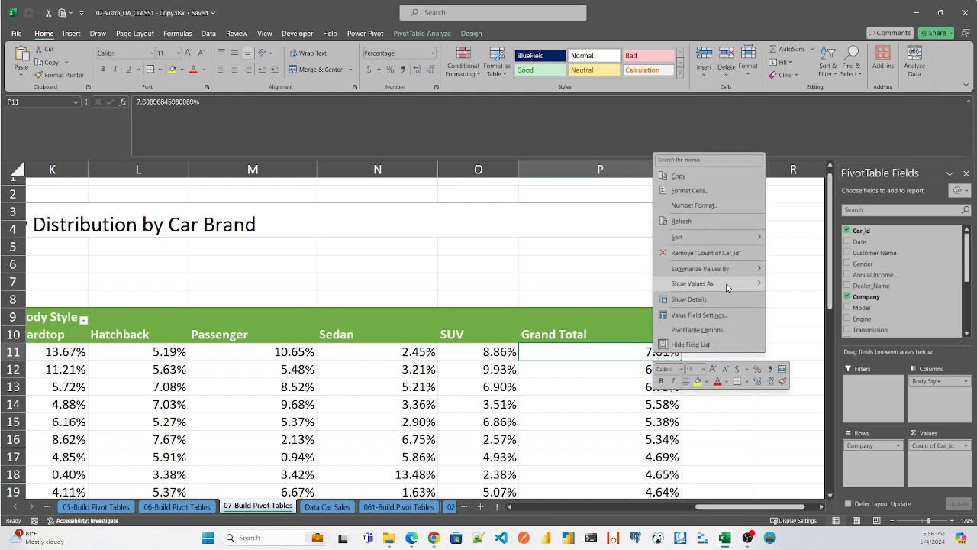
mouse_move(726, 287)
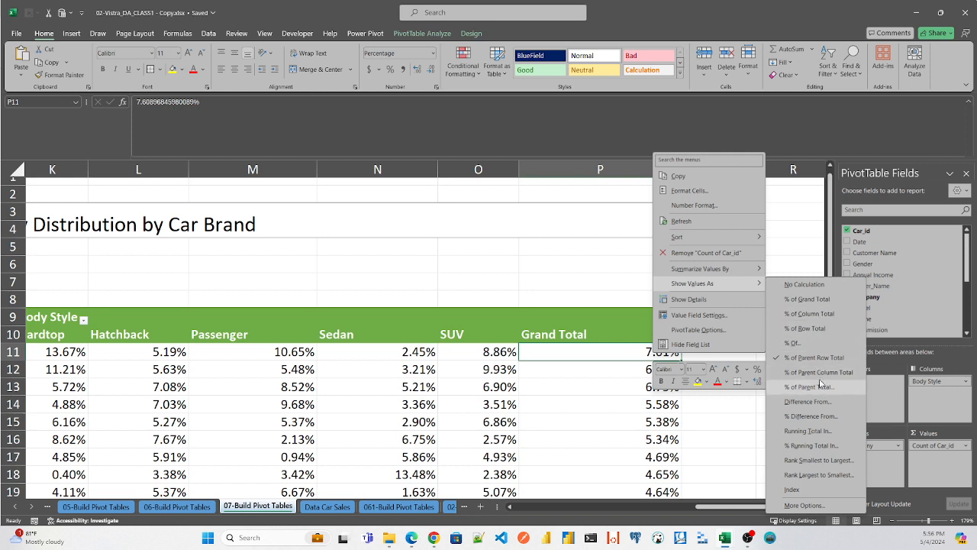
left_click(820, 330)
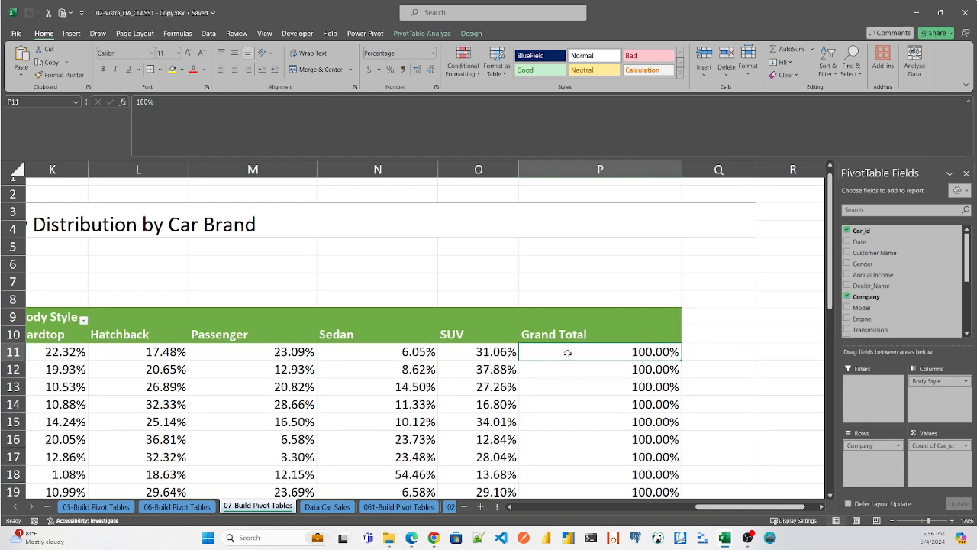
- Examine how Chevrolet's row percentages are distributed over the body styles from Hardtop through SUV to Grand Total
key("Left")
key("Left")
key("Left")
key("Left")
key("Left")
key("Left")
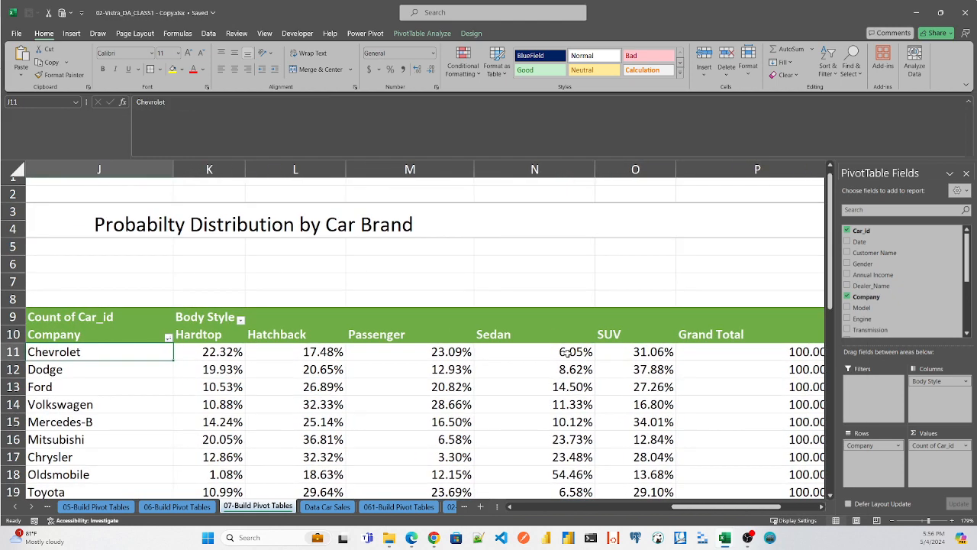
key("Right")
key("Right")
key("Right")
key("Right")
key("Right")
key("Right")
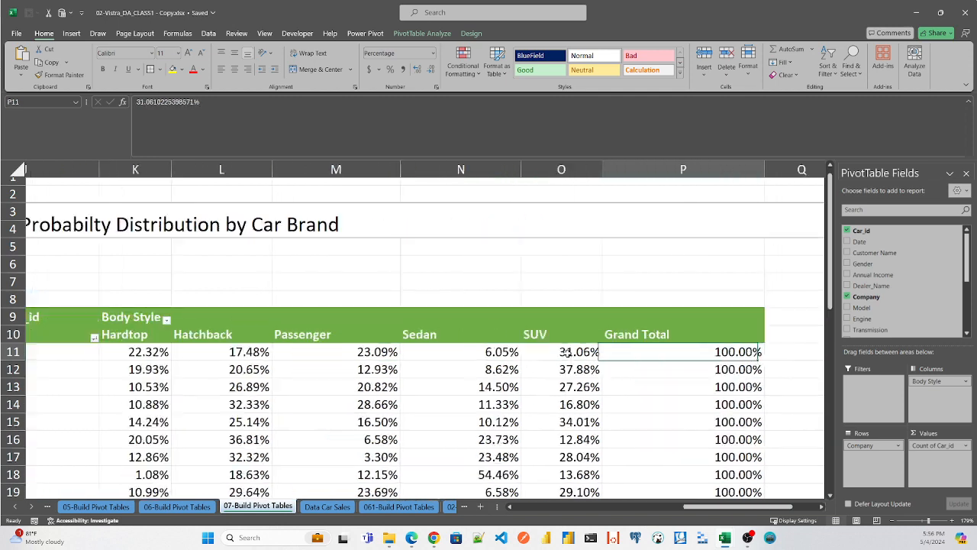
key("Left")
key("Left")
key("Left")
key("Left")
key("Left")
key("Left")
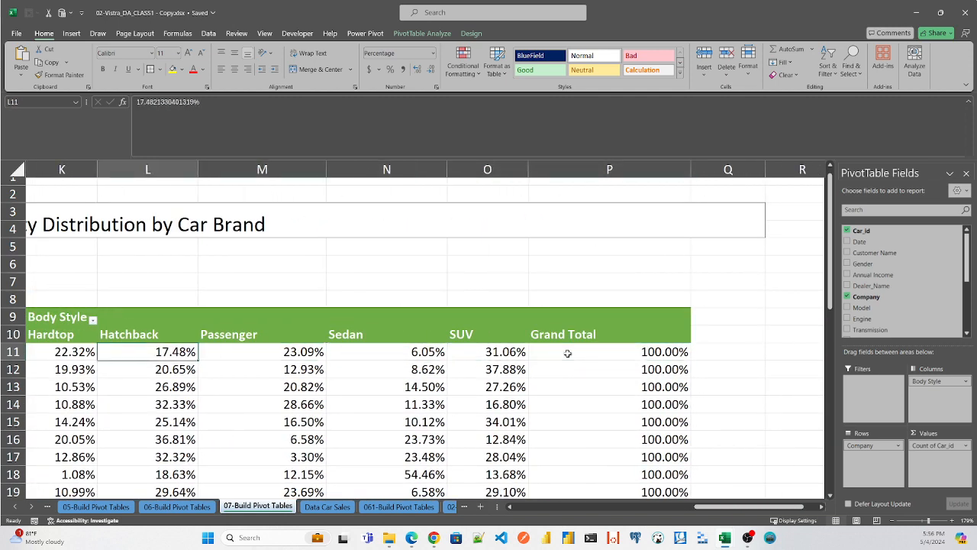
key("Left")
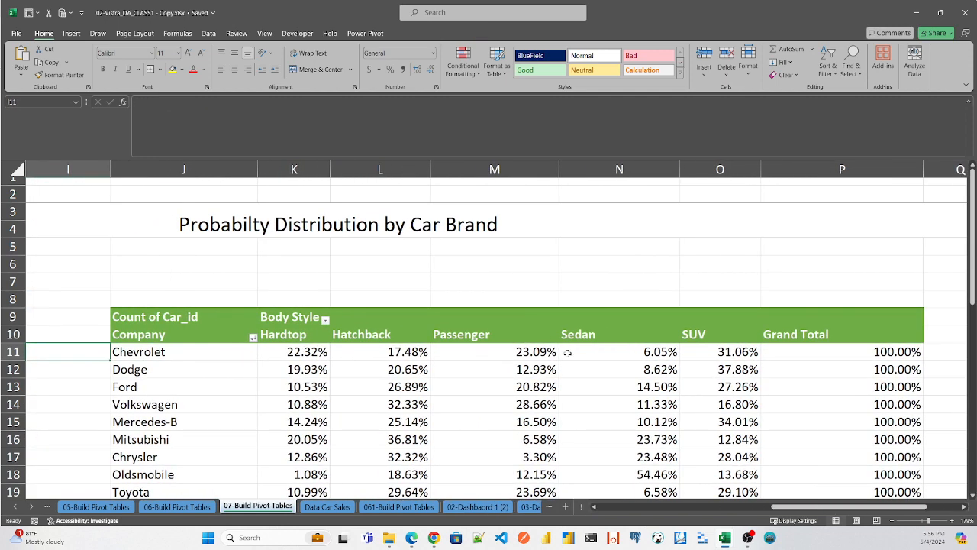
key("Right")
key("Right")
key("Right")
key("Right")
key("Right")
key("Right")
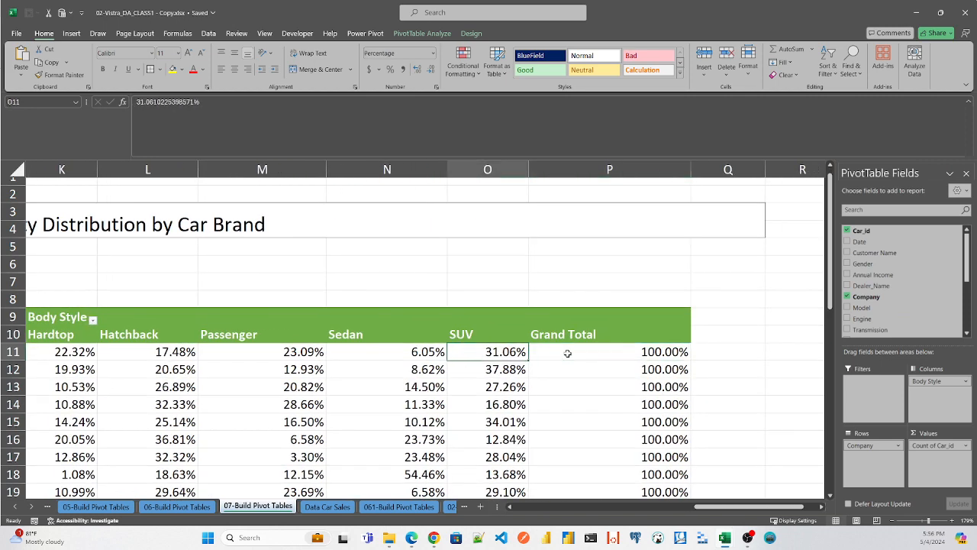
key("Left")
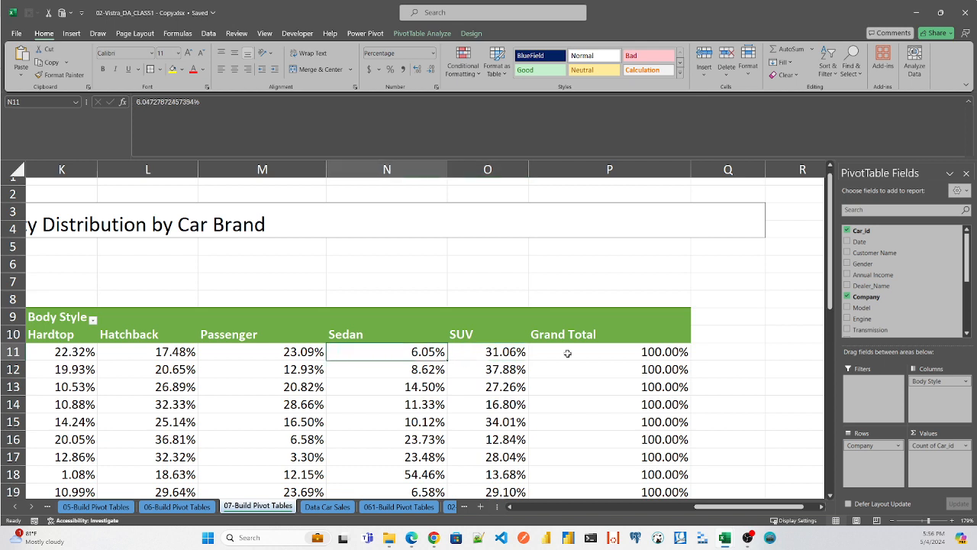
key("Left")
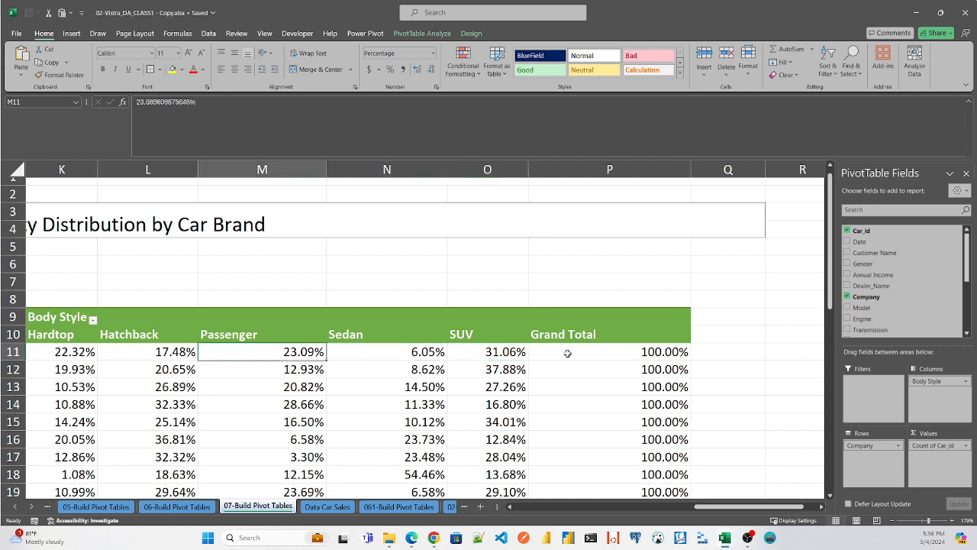
key("Left")
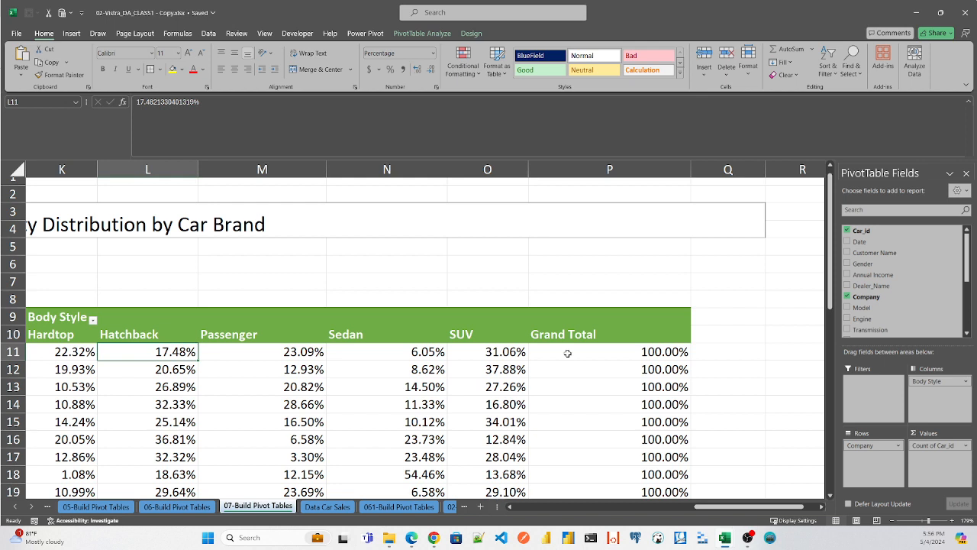
key("Left")
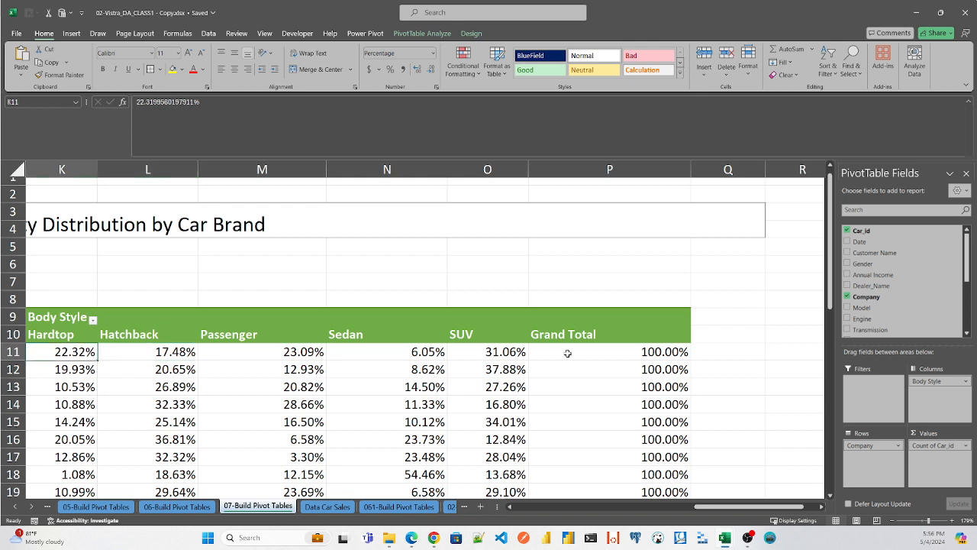
key("Left")
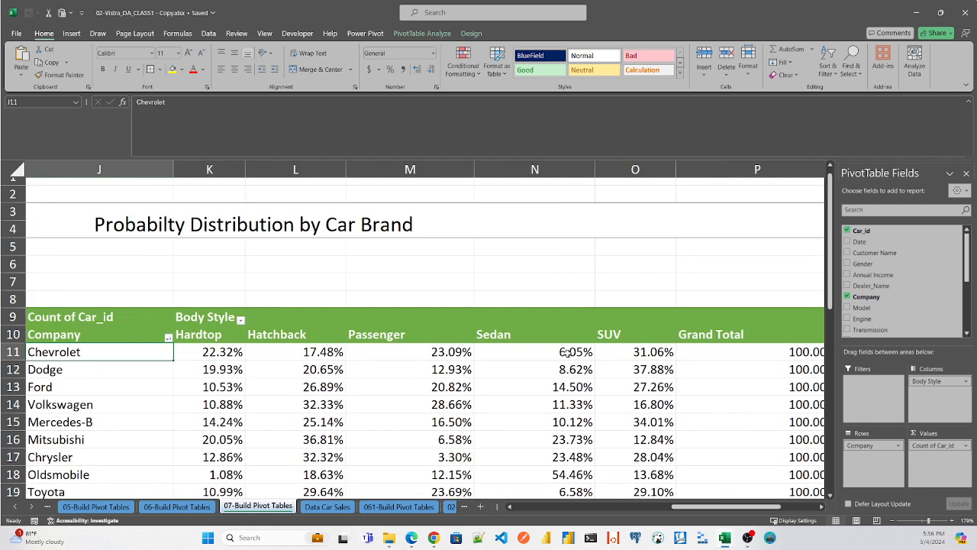
key("Right")
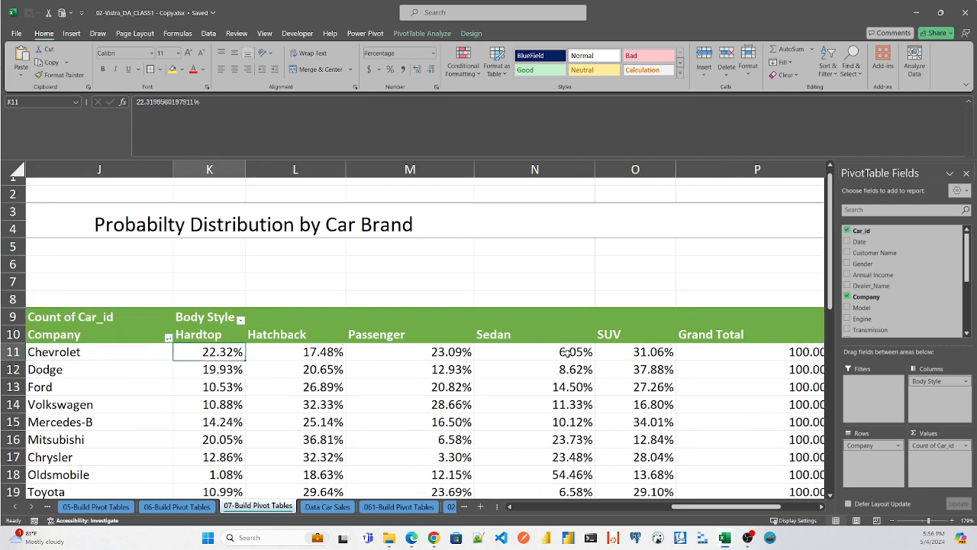
key("Right")
key("Right")
key("Right")
key("Right")
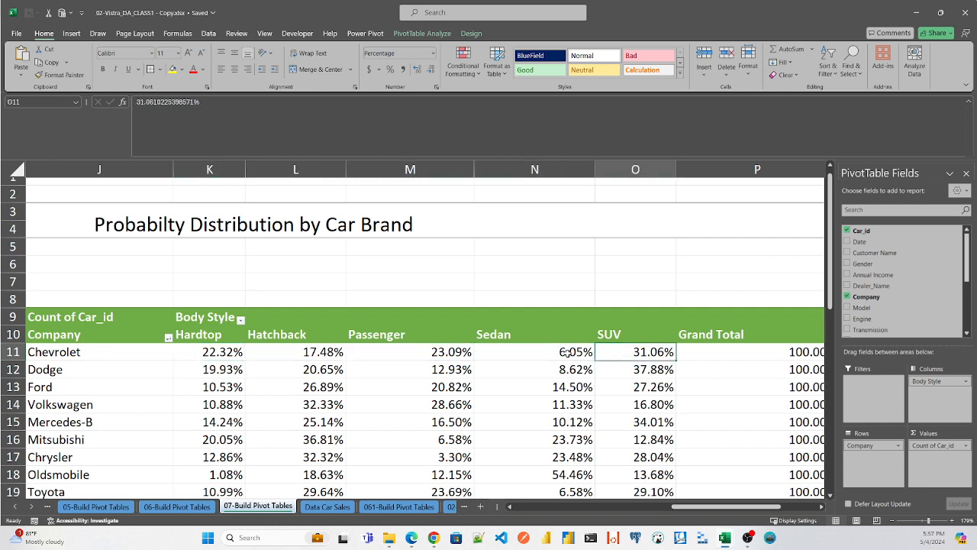
key("Right")
key("Left")
key("Left")
key("Left")
key("Left")
key("Left")
key("Left")
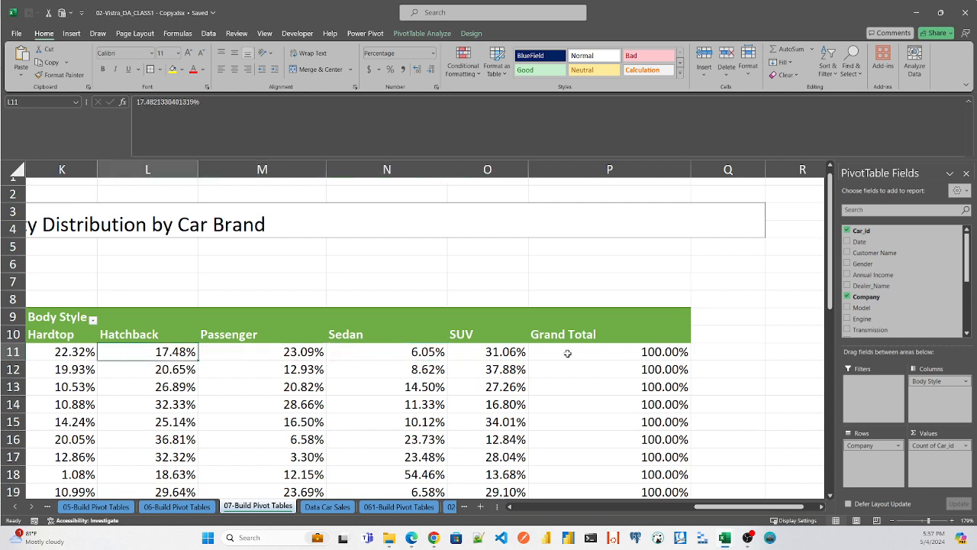
key("Left")
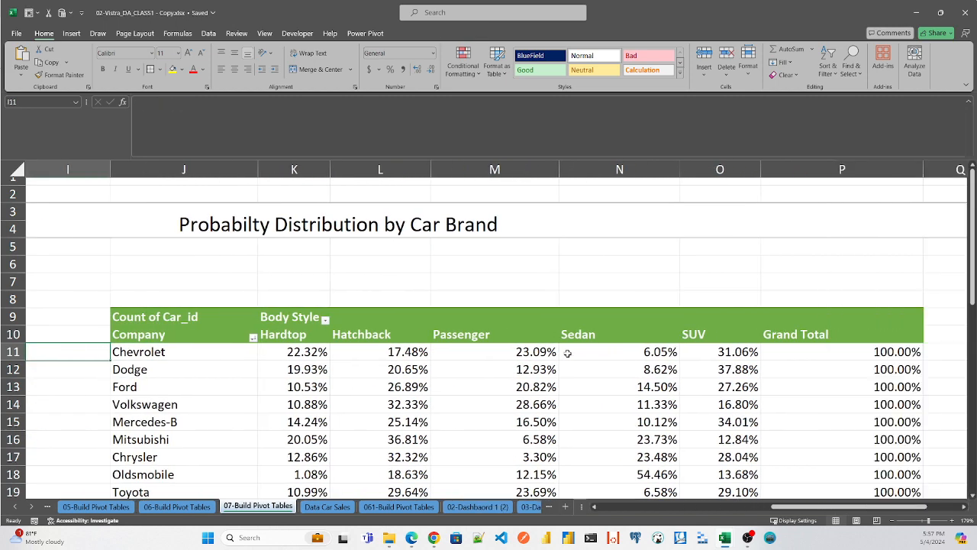
- Compare the SUV percentages of several brands, and check BMW's and Volvo's shares in the other body styles
key("Down")
key("Down")
key("Down")
key("Down")
key("Down")
key("Down")
key("Down")
key("Down")
key("Down")
key("Down")
key("Down")
key("Down")
key("Down")
key("Down")
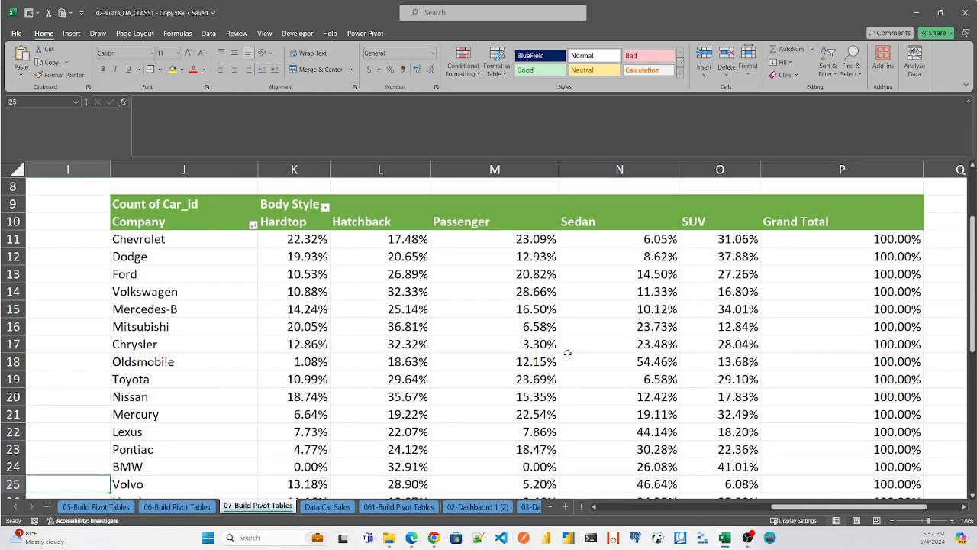
key("Down")
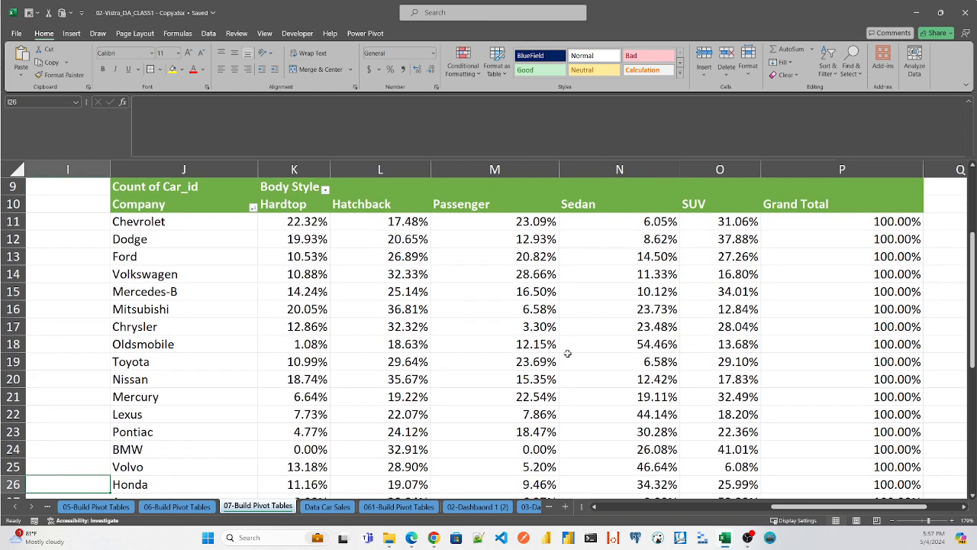
left_click(735, 395)
left_click(729, 378)
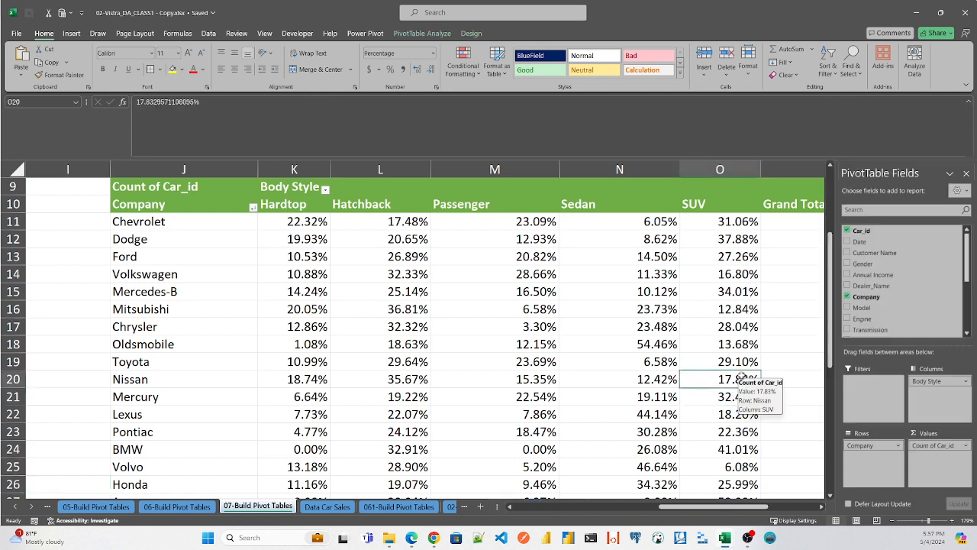
left_click(739, 308)
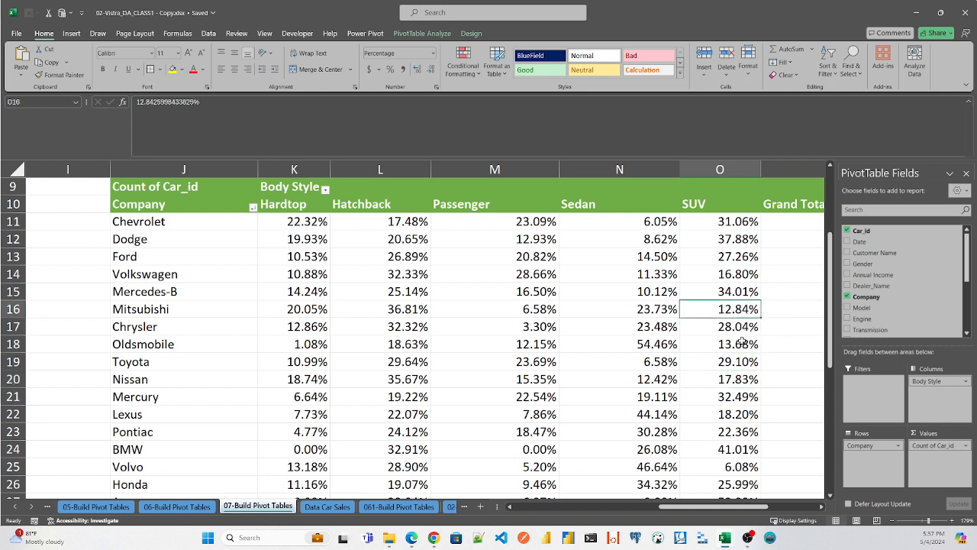
mouse_move(740, 436)
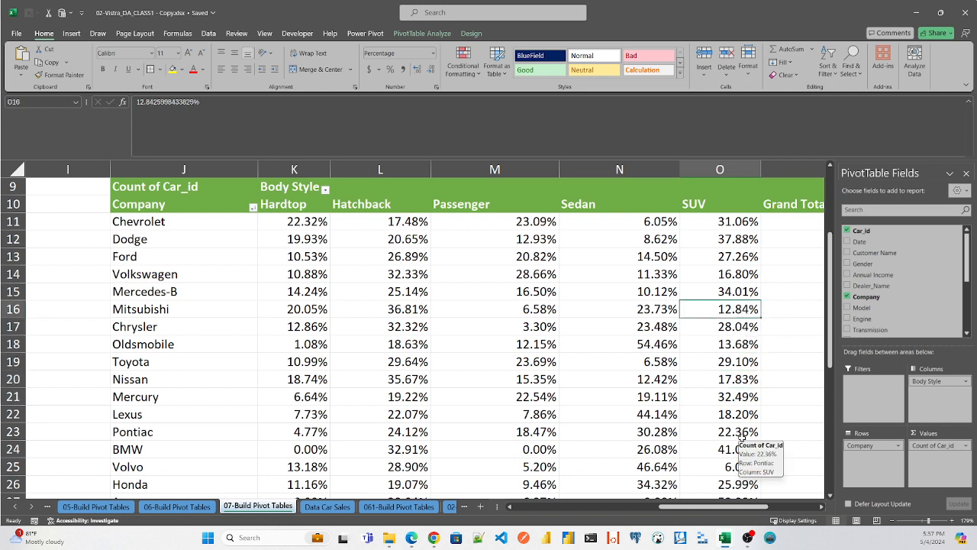
left_click(740, 450)
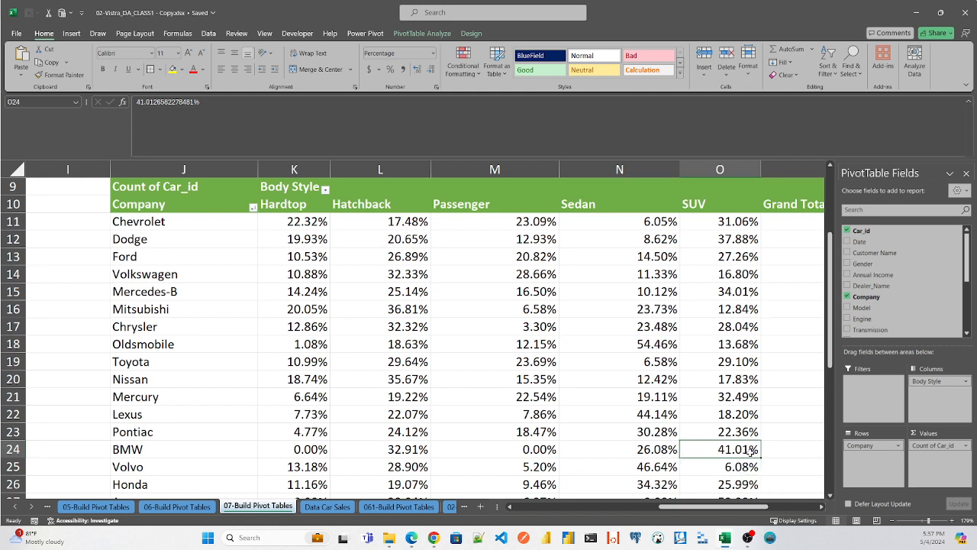
mouse_move(743, 452)
left_click(646, 451)
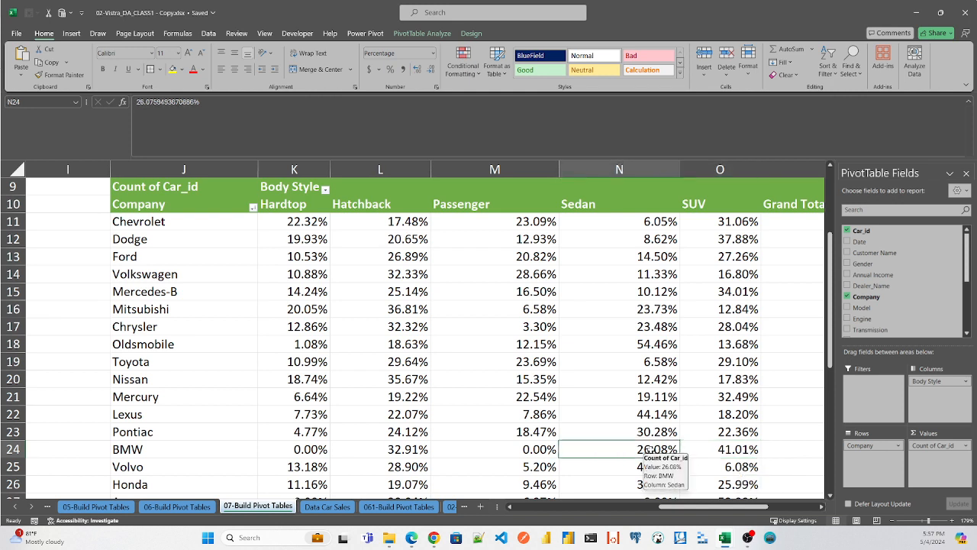
left_click(745, 467)
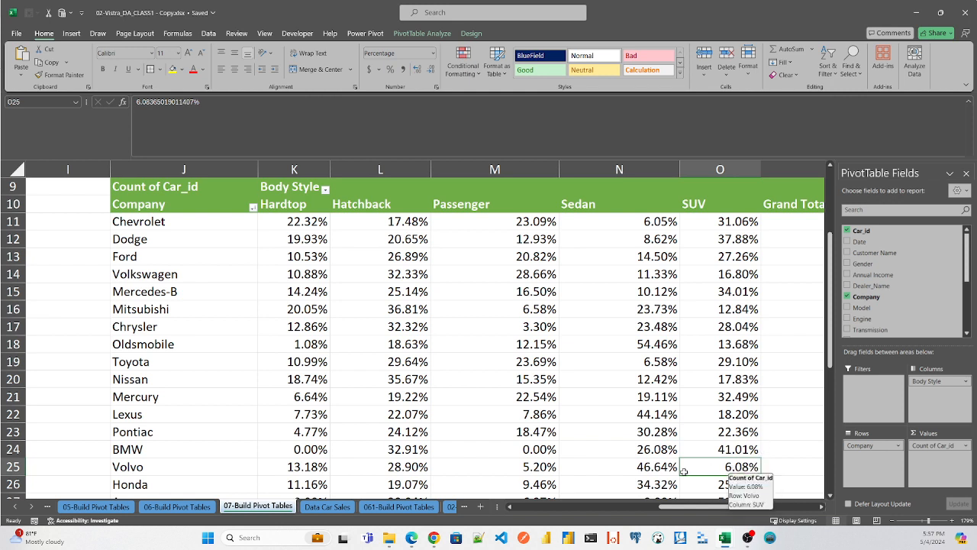
left_click(399, 468)
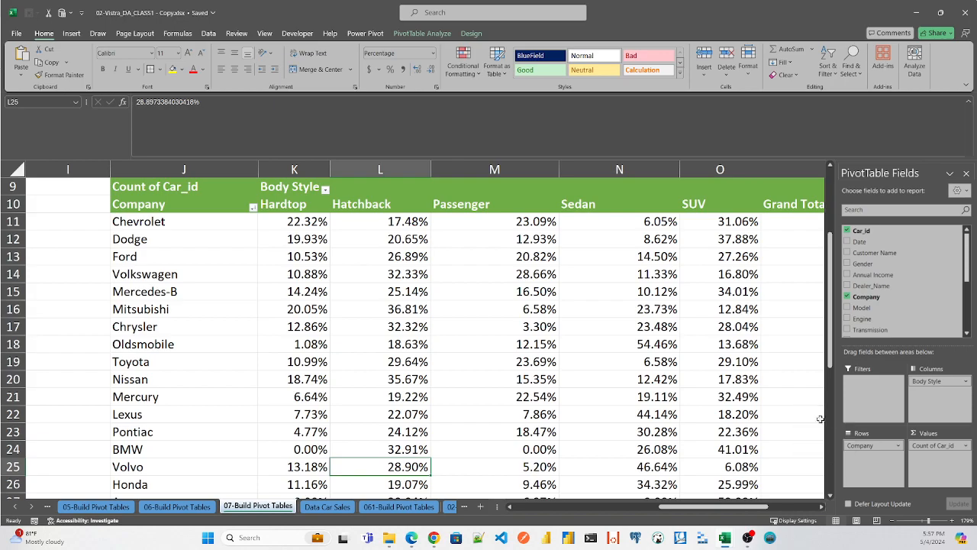
- Check Audi's SUV percentage and the SUV and overall values in the Grand Total row
left_click_drag(832, 354, 843, 478)
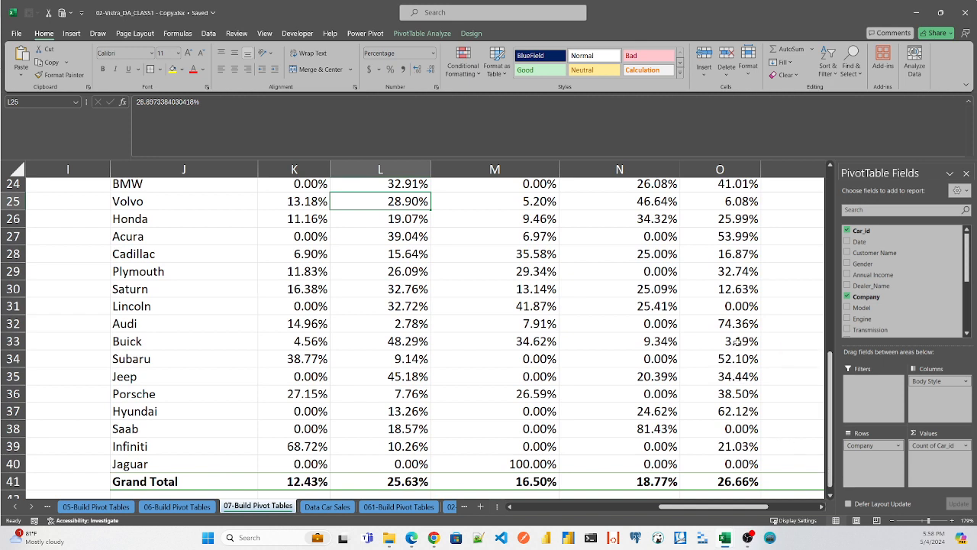
left_click(750, 323)
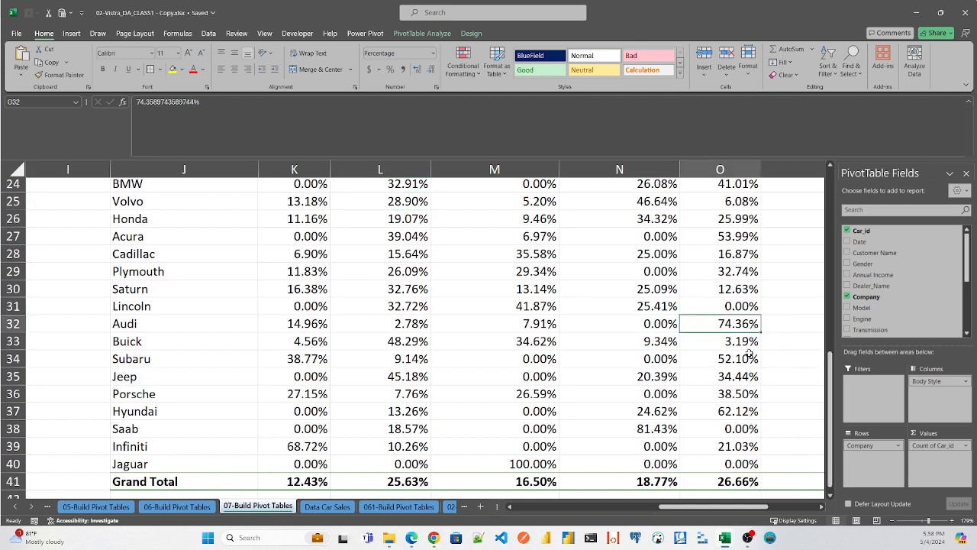
left_click(737, 481)
mouse_move(793, 476)
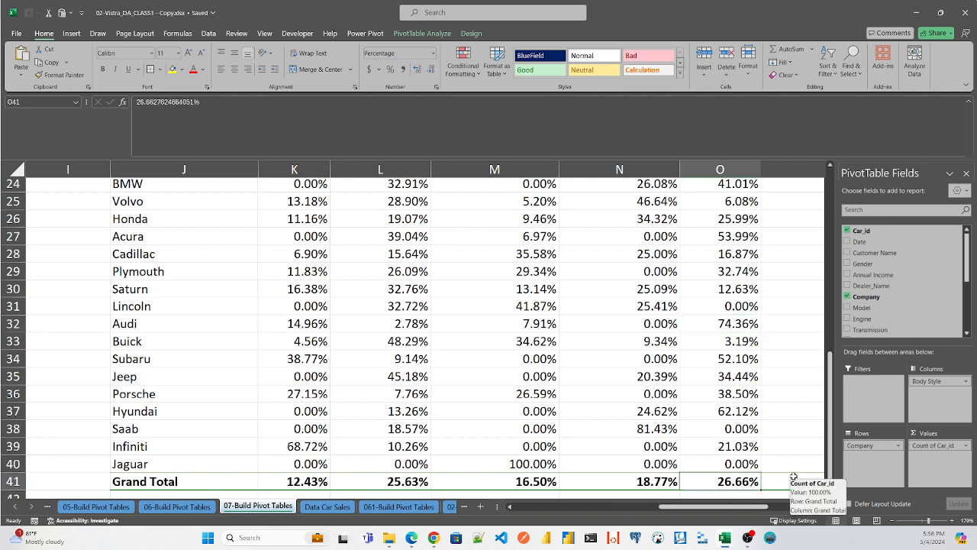
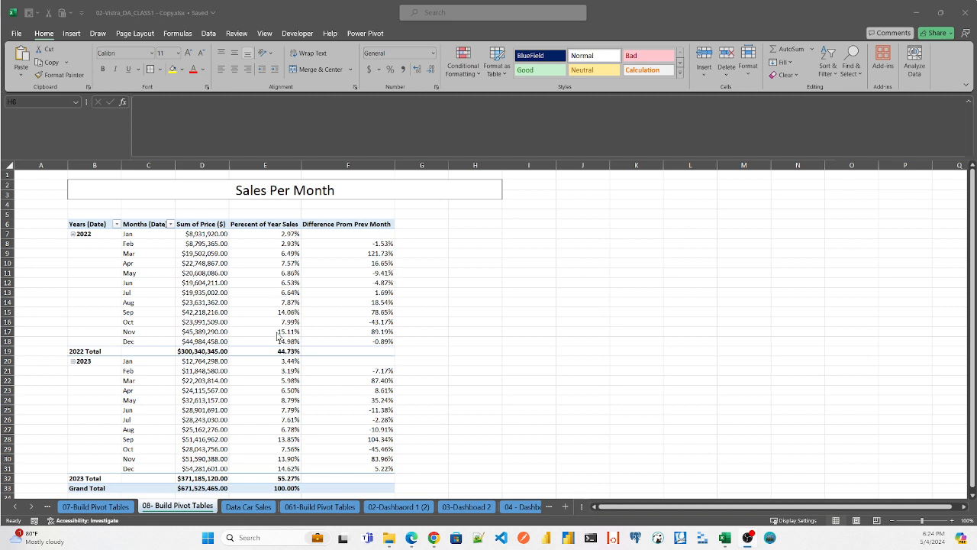
- Check the October and November 2022 differences from the previous month in the Sales Per Month pivot table
left_click(378, 321)
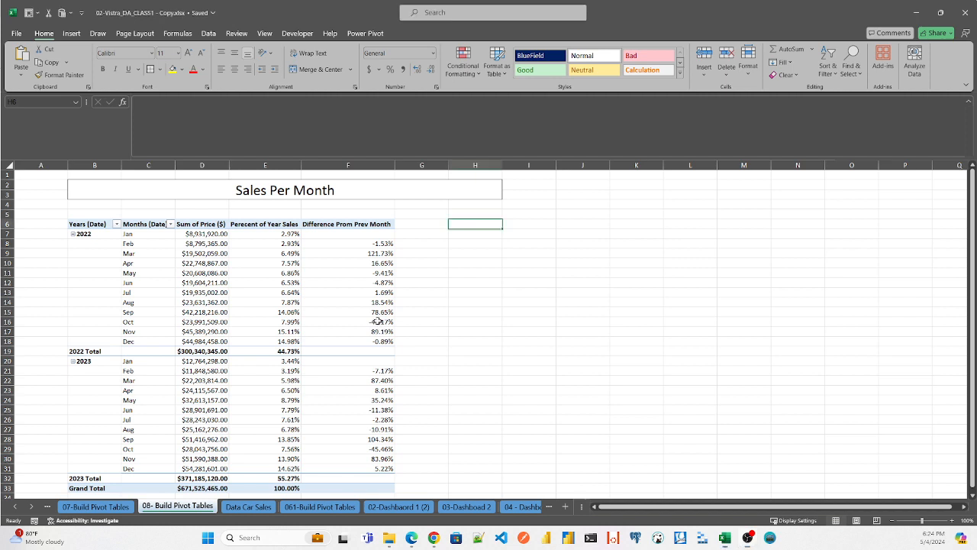
left_click(382, 323)
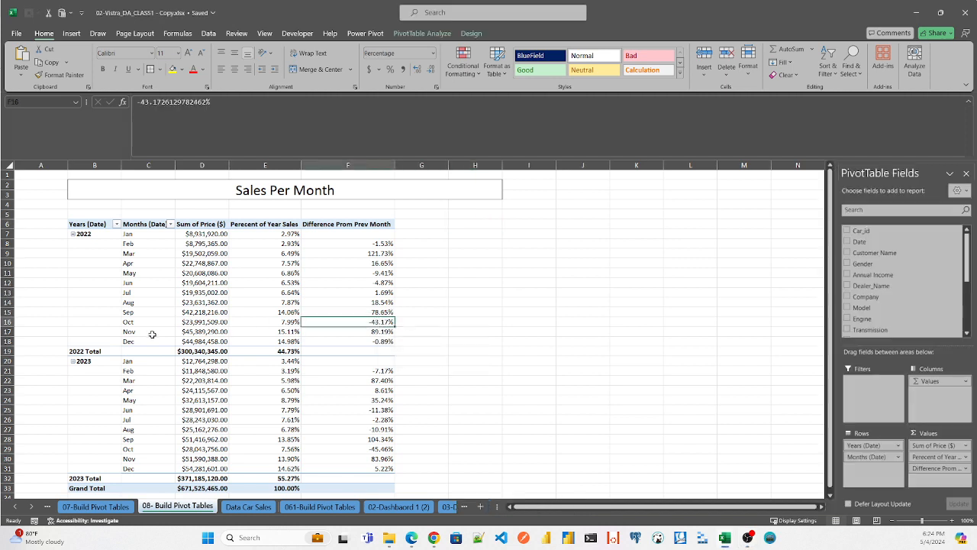
left_click(373, 333)
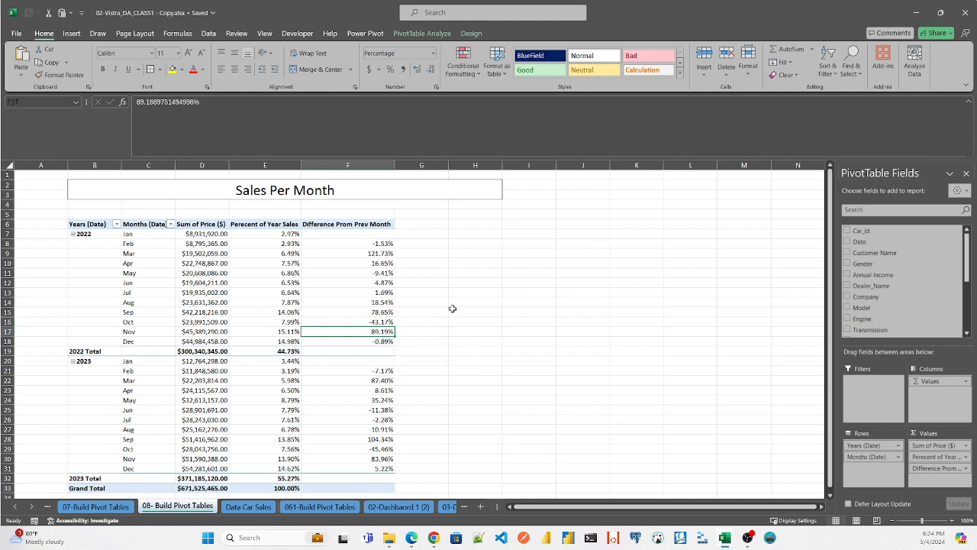
left_click(468, 223)
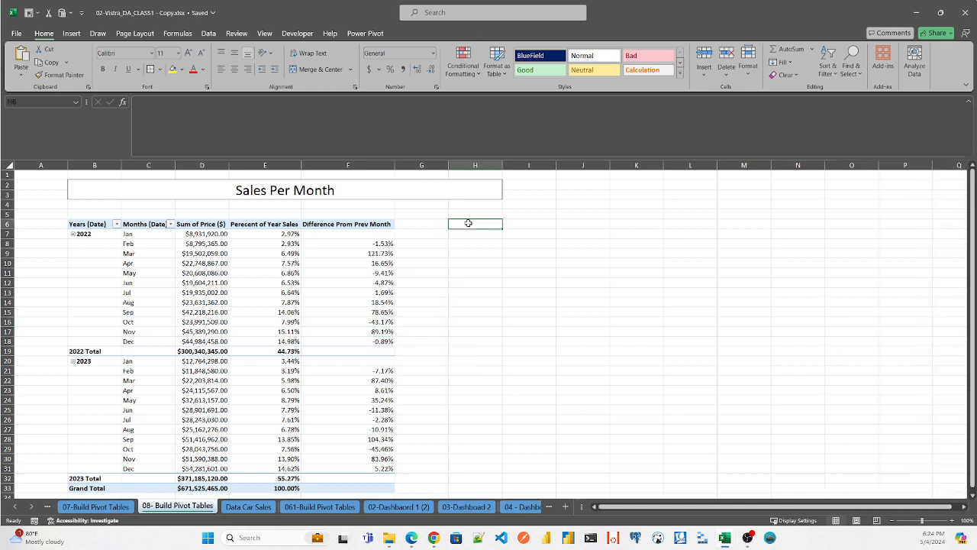
key("alt")
key("n")
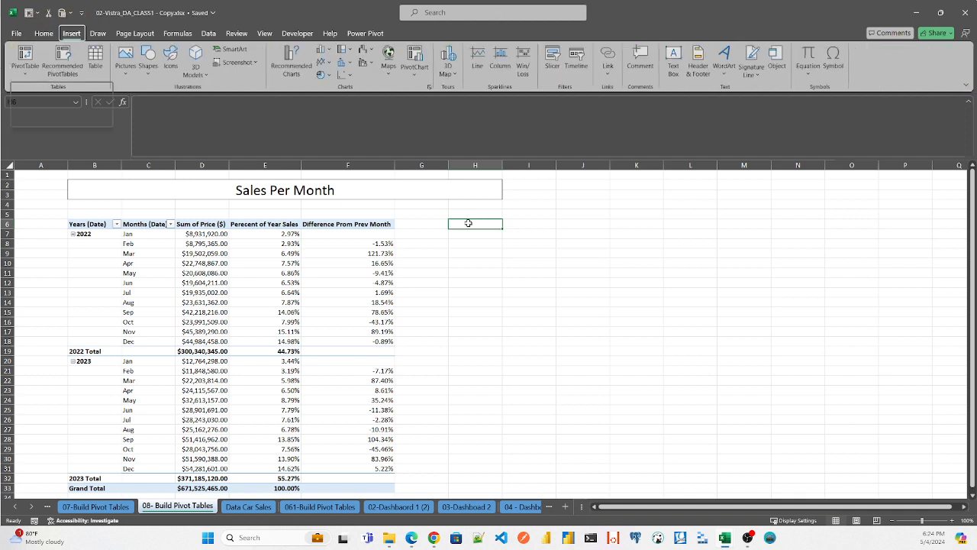
key("v")
key("t")
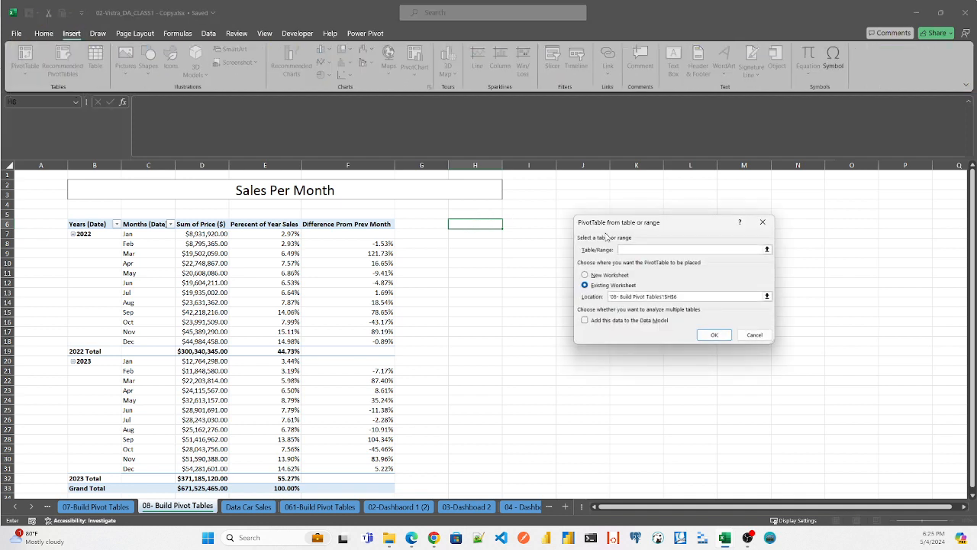
key("Escape")
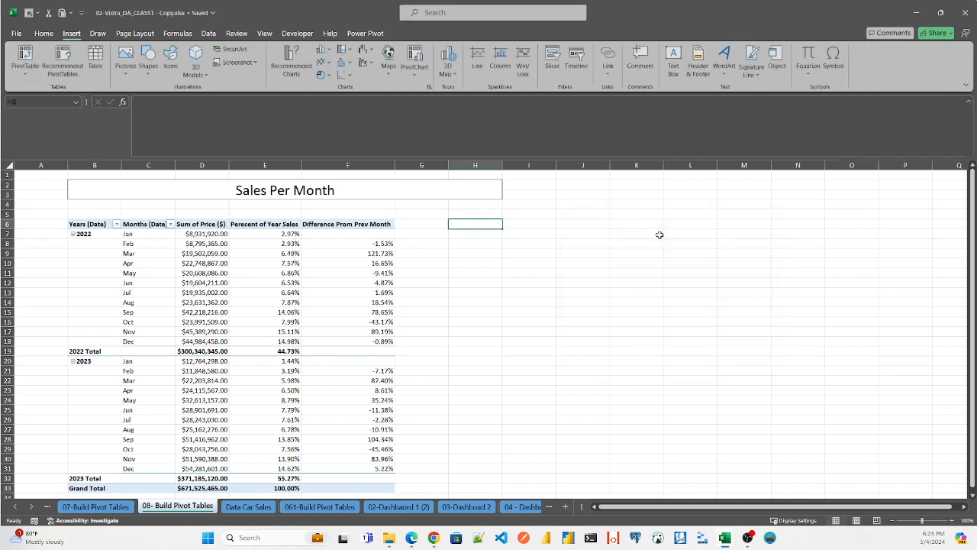
- Insert a pivot table based on table_car_sales at cell H6 of the existing 08- Build Pivot Tables sheet
left_click(254, 508)
left_click(109, 185)
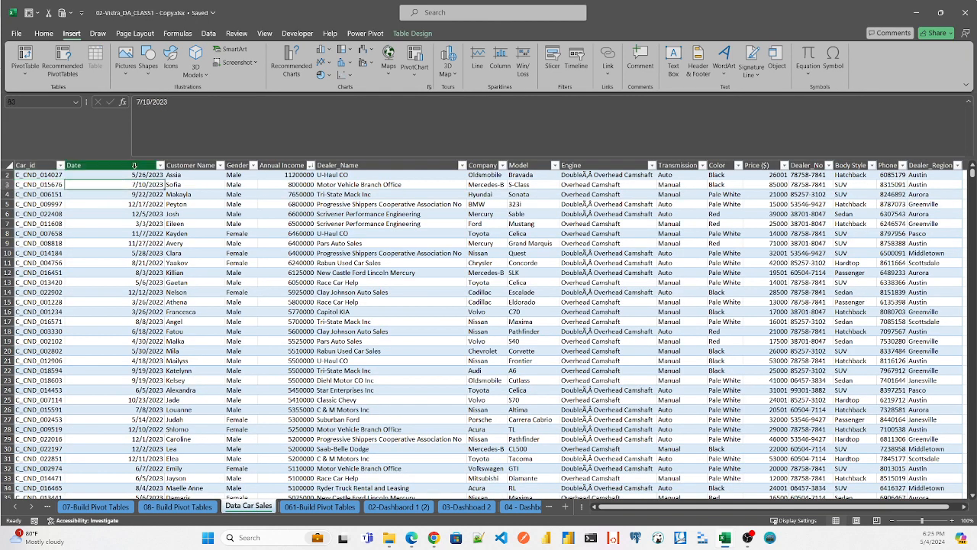
key("alt")
key("n")
key("v")
key("t")
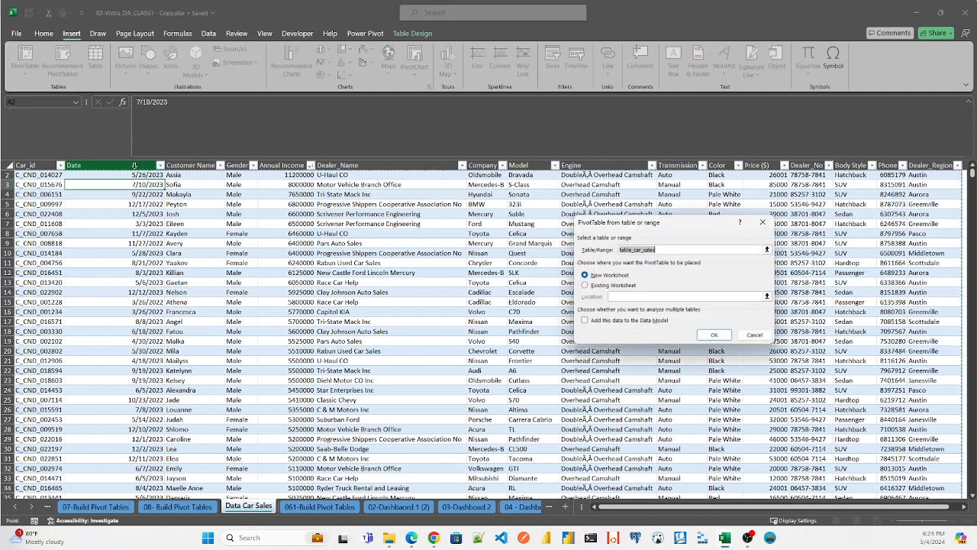
left_click(586, 286)
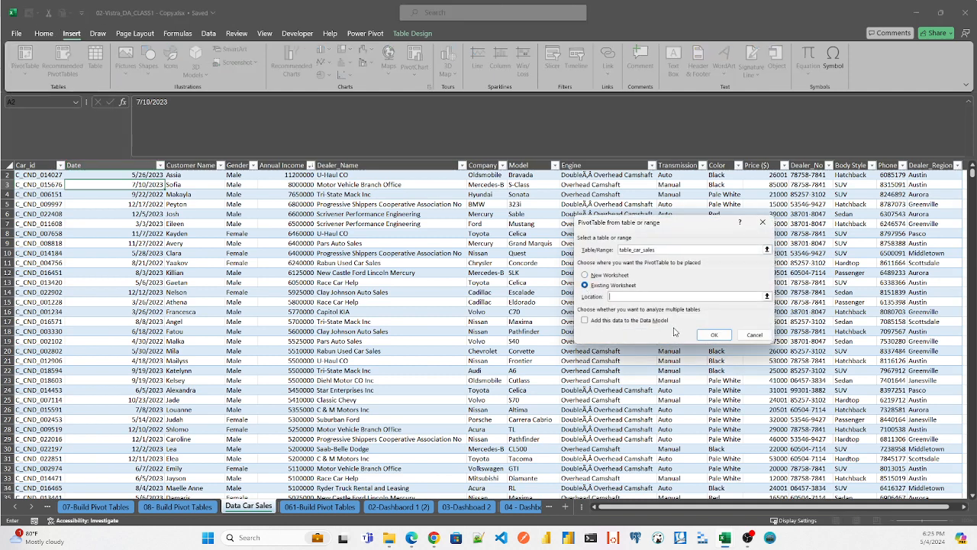
left_click(766, 295)
left_click(193, 510)
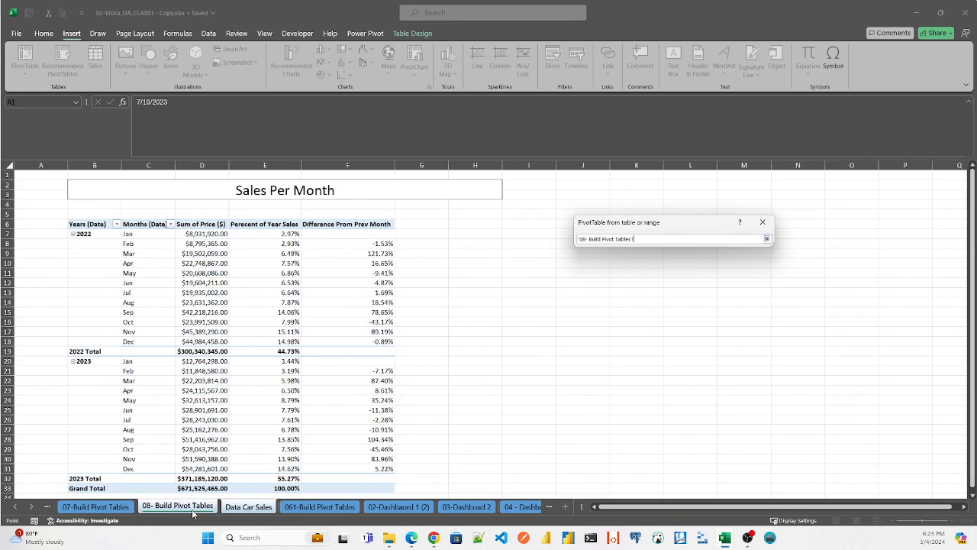
left_click(469, 223)
key("Return")
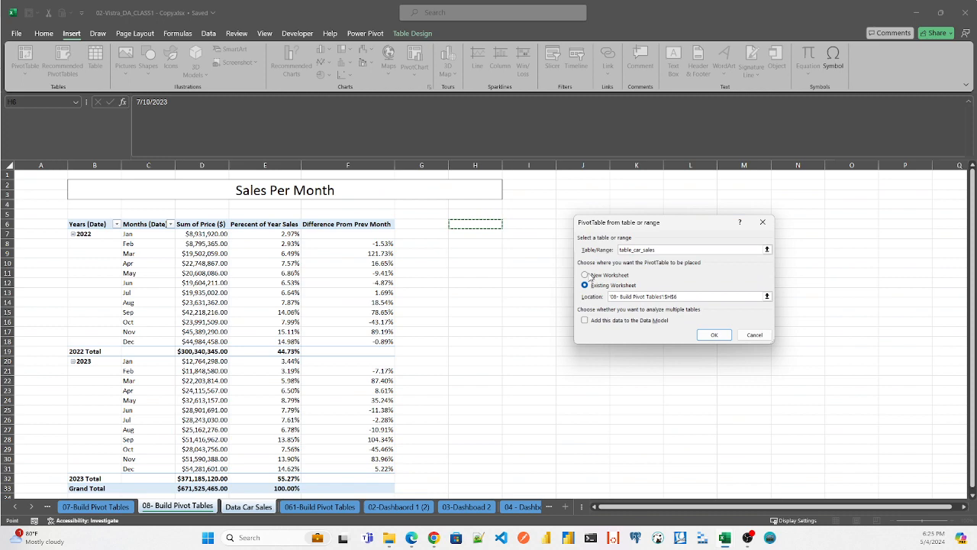
left_click(714, 334)
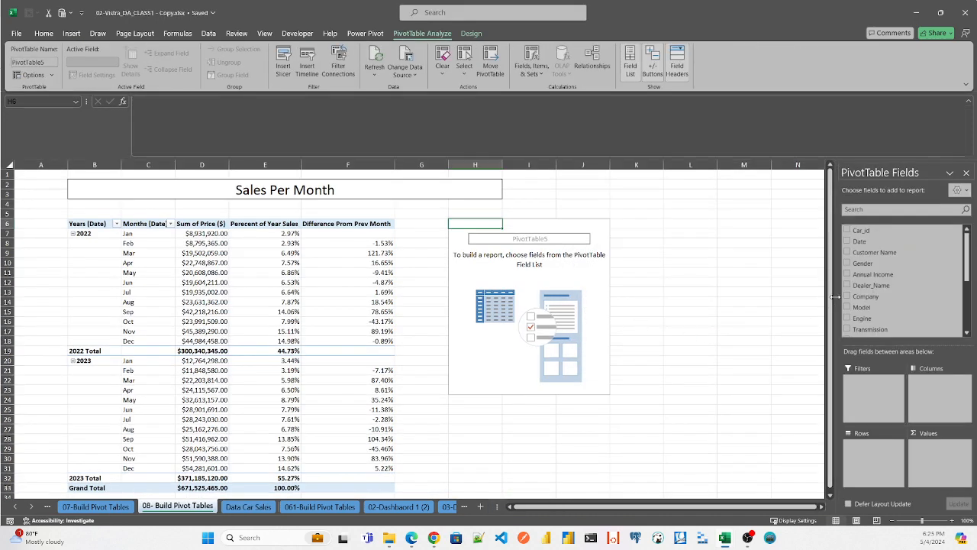
- Add Date to the new pivot table's rows and expand 2022, its Qtr1 and January down to the daily dates
left_click_drag(833, 303, 812, 297)
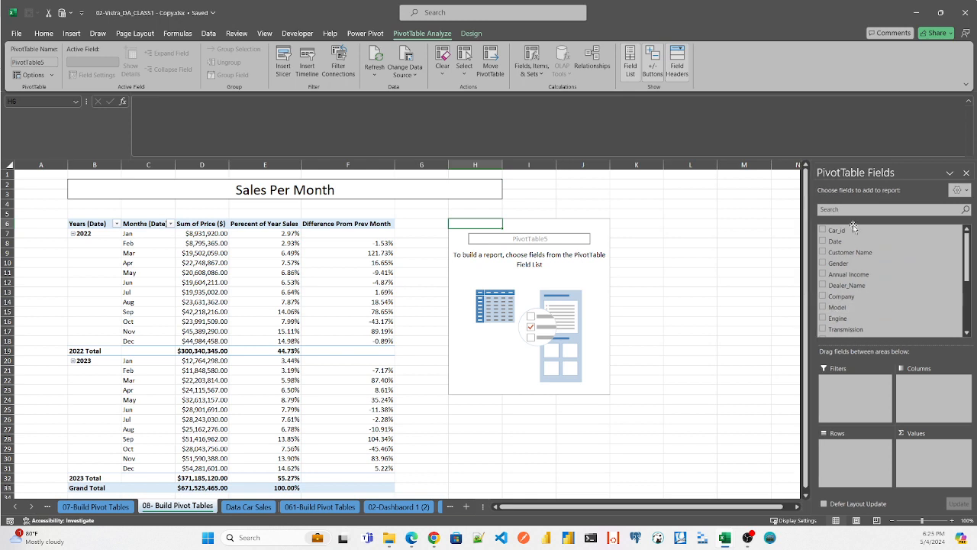
left_click_drag(840, 241, 856, 468)
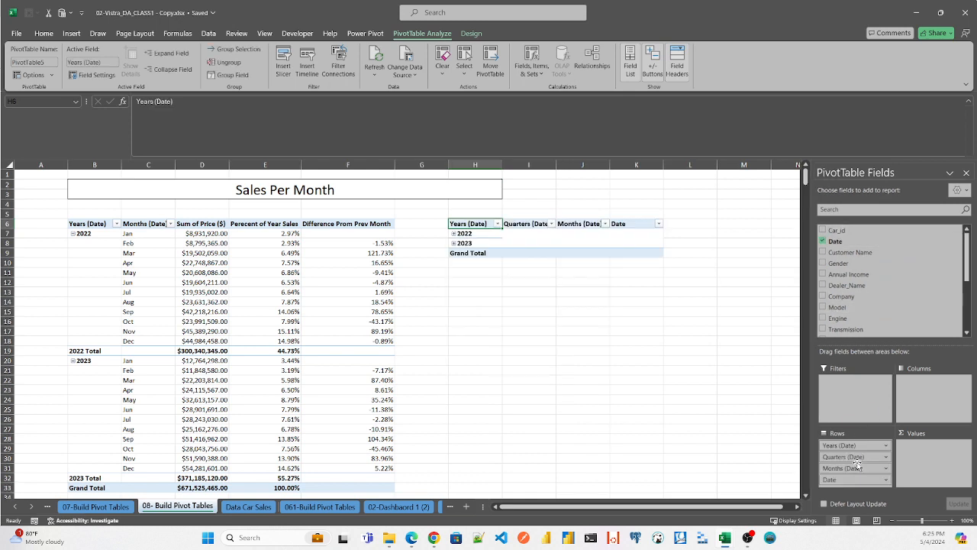
left_click(455, 233)
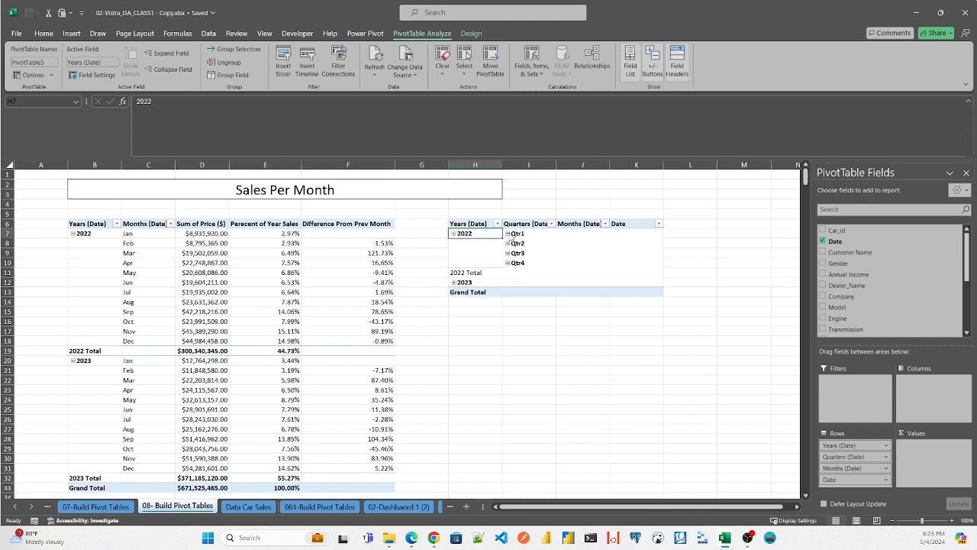
left_click(508, 235)
left_click(562, 234)
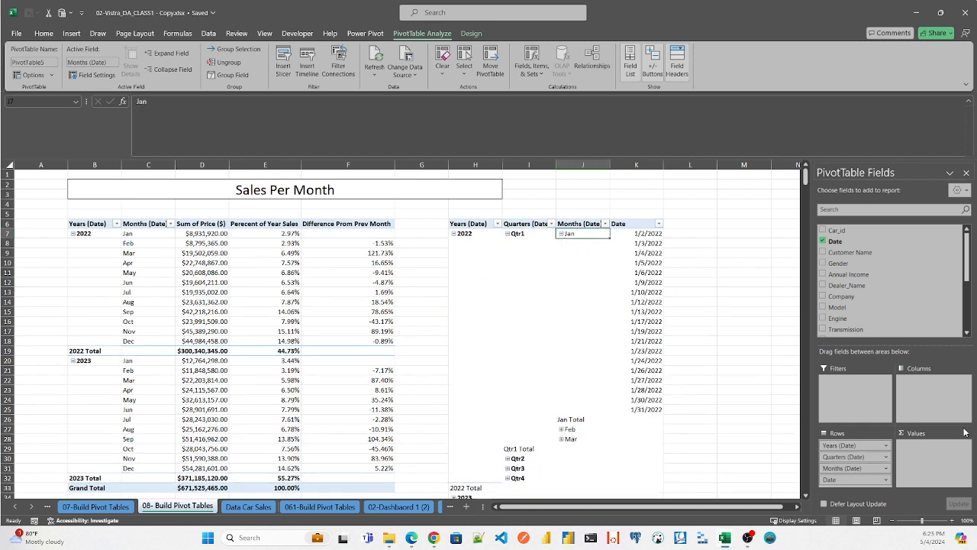
- Remove the Date and Quarters (Date) fields from the rows, leaving years and months, and expand 2023
left_click_drag(846, 481, 862, 312)
left_click_drag(848, 457, 861, 304)
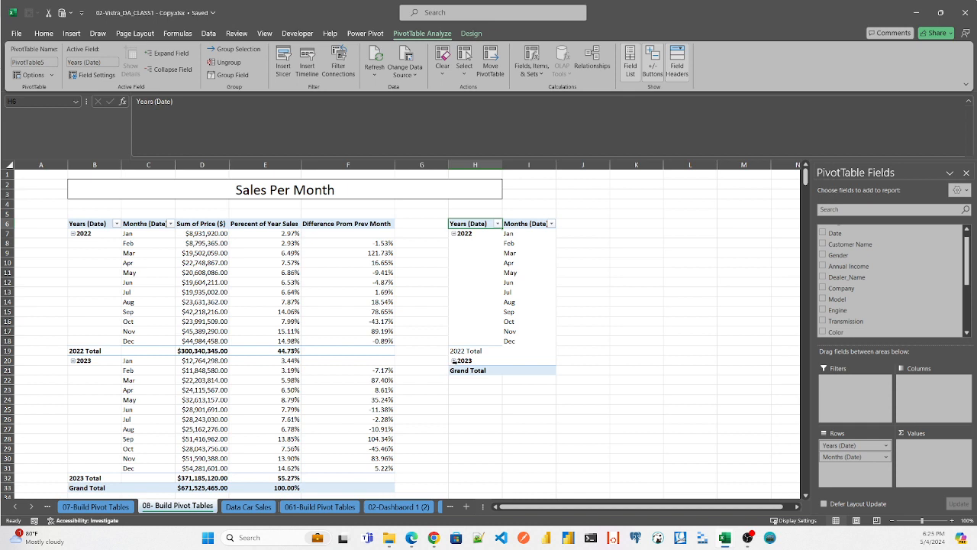
left_click(453, 361)
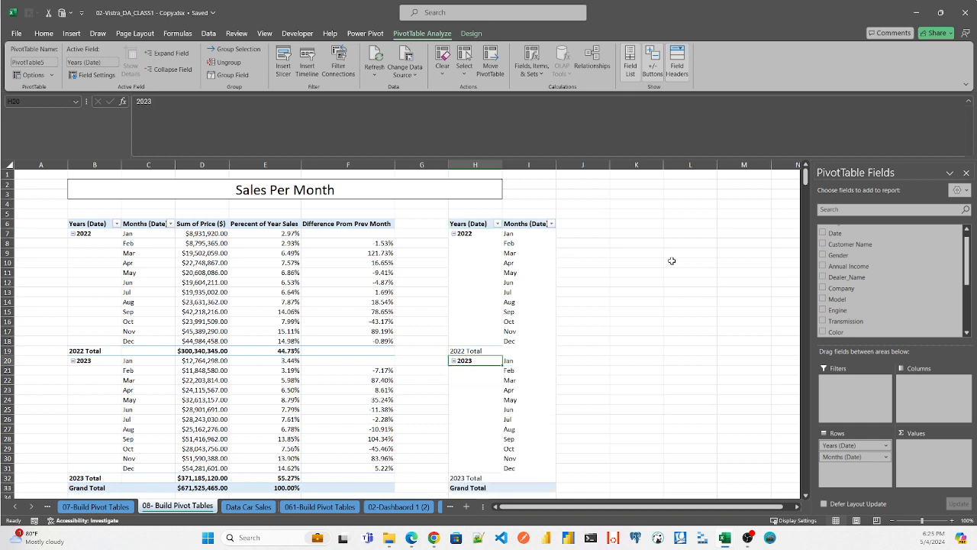
- Add Price ($) to the new pivot table's values and summarize it by Sum
left_click(856, 209)
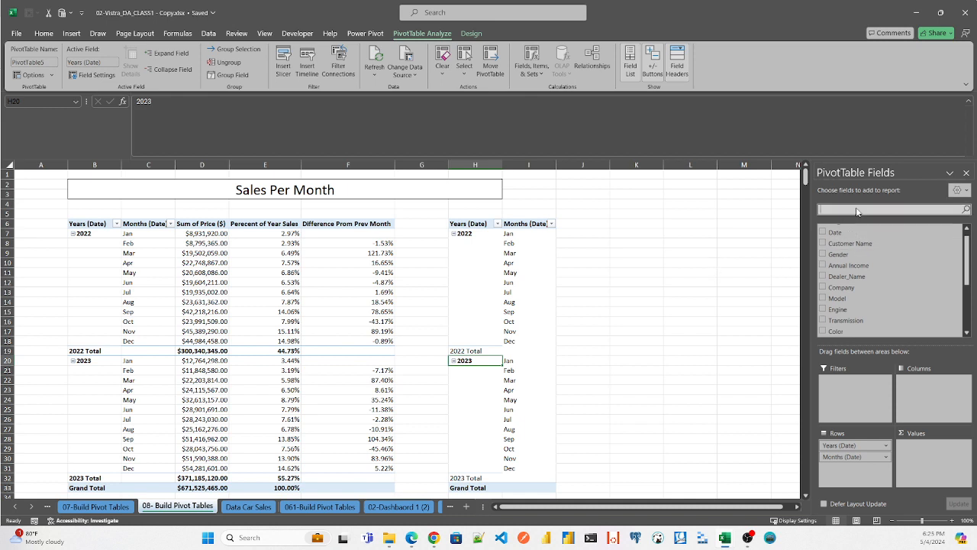
type("Pri")
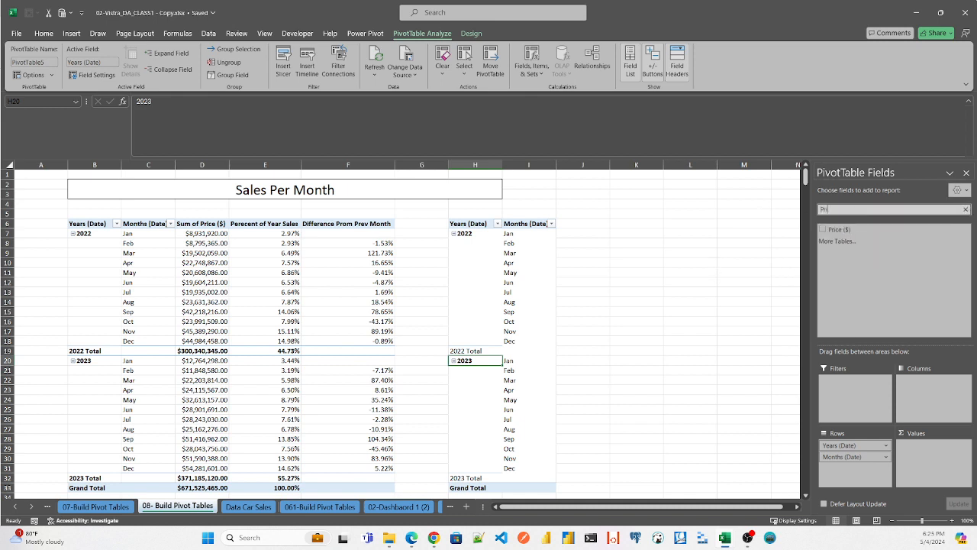
type("ce")
left_click_drag(834, 230, 937, 448)
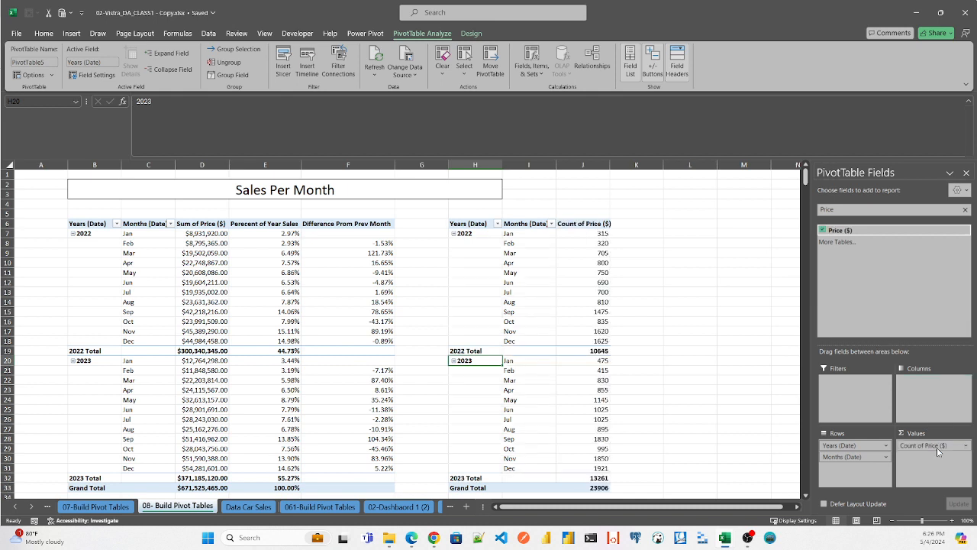
double_click(593, 224)
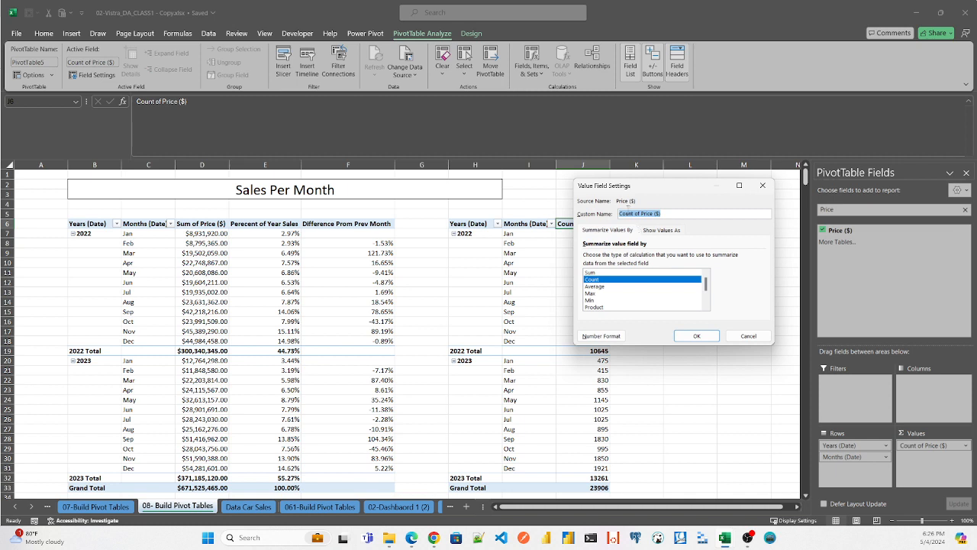
left_click(595, 276)
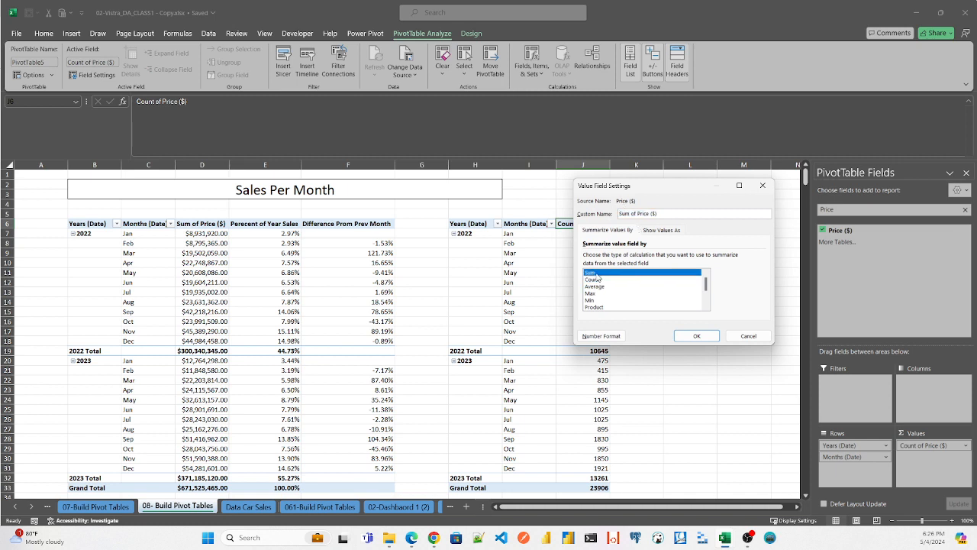
left_click(697, 336)
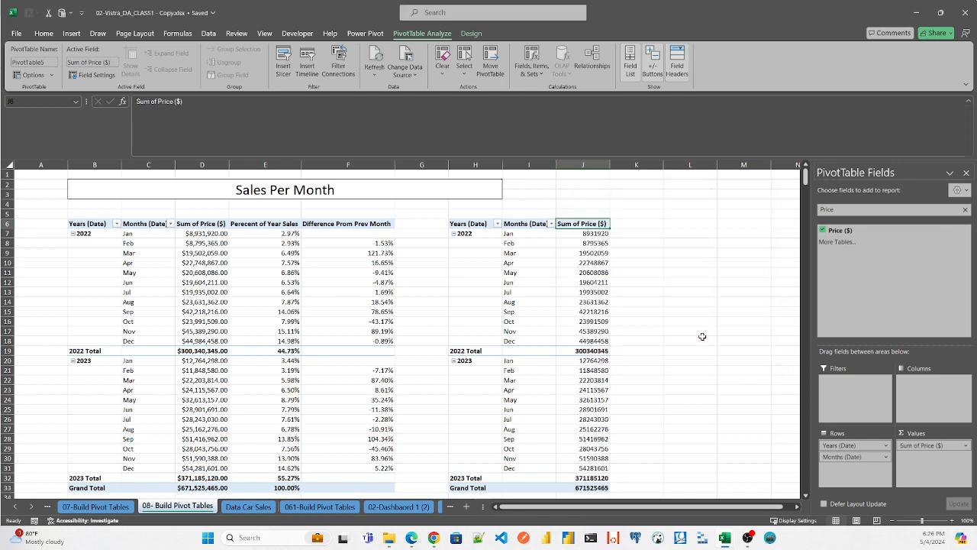
- Format the Sum of Price ($) values as Currency with the $ symbol and two decimal places
right_click(585, 225)
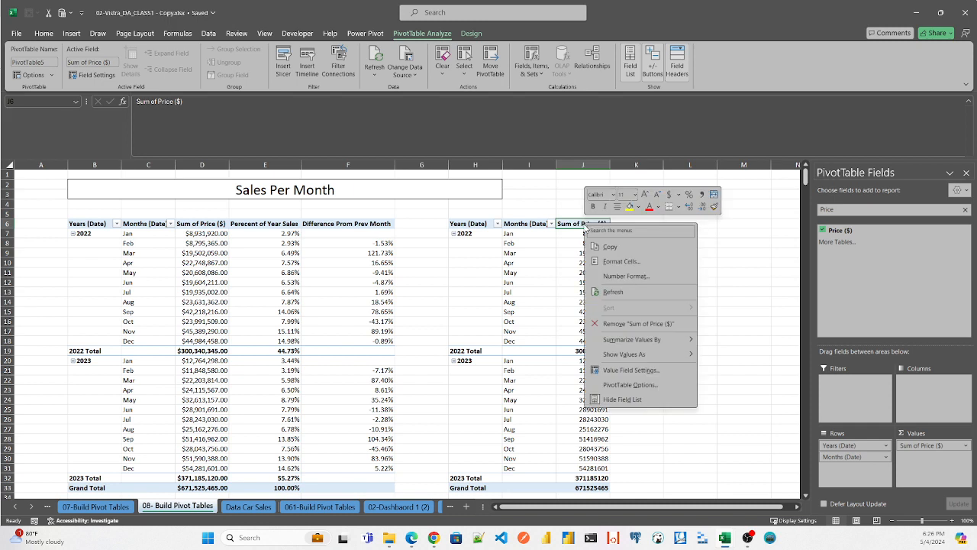
left_click(580, 241)
right_click(587, 233)
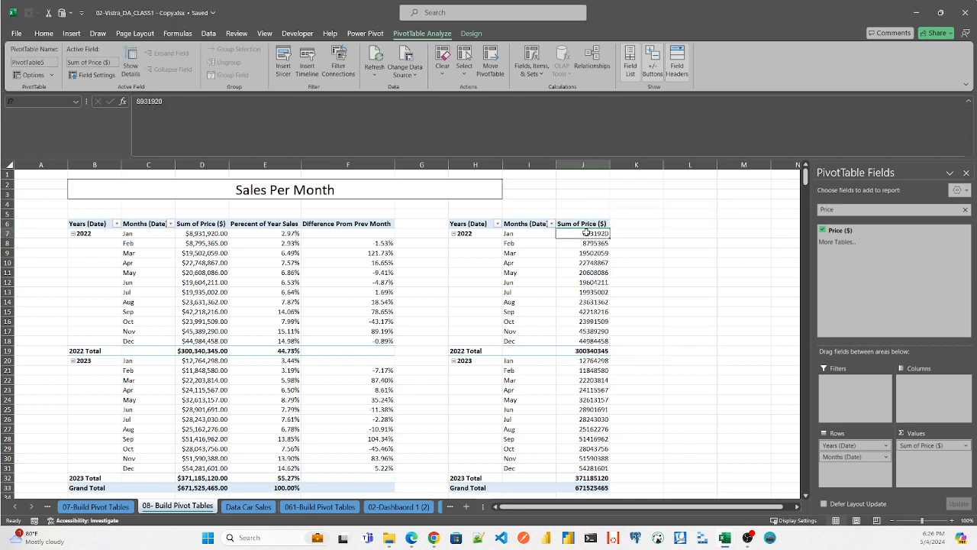
left_click(615, 285)
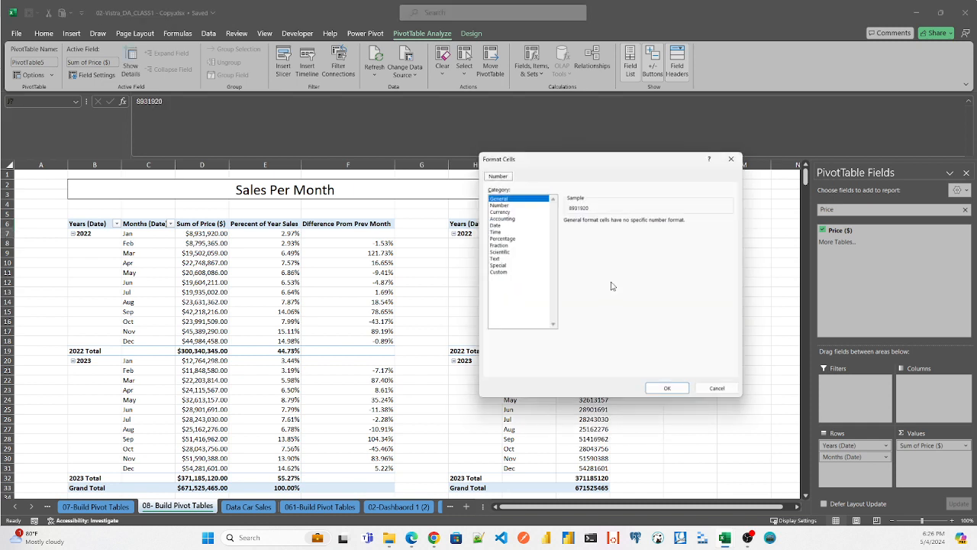
left_click(496, 209)
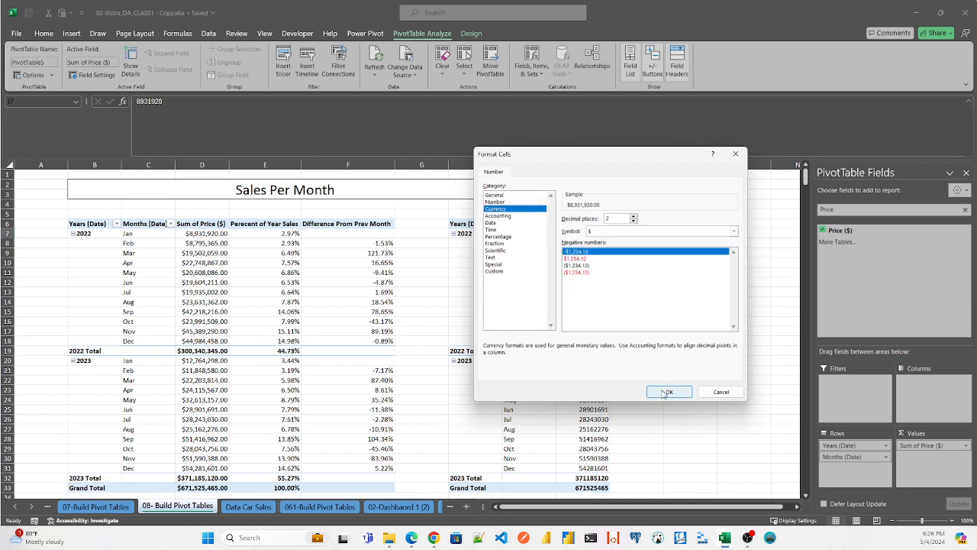
left_click(664, 392)
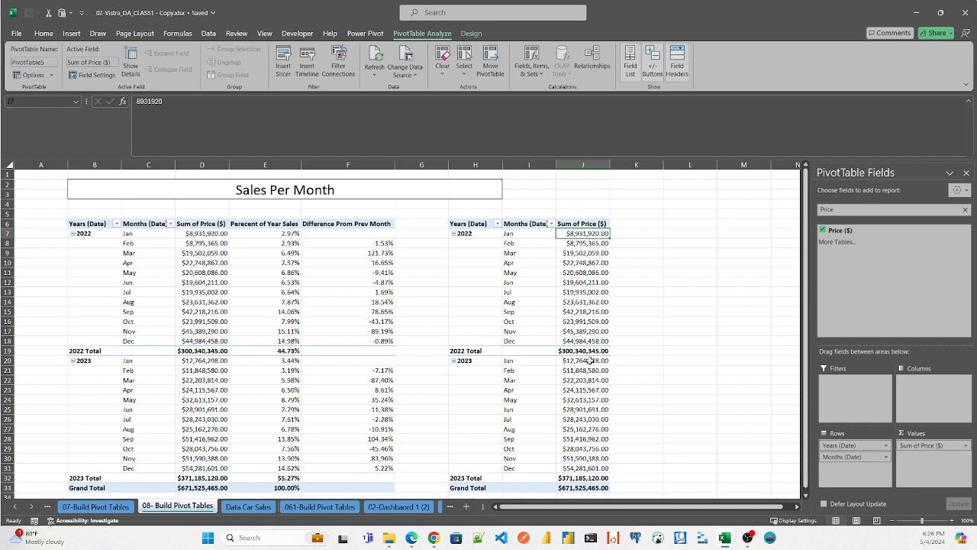
- Add Price ($) a second time to the new pivot table's values and summarize it by Sum
mouse_move(584, 264)
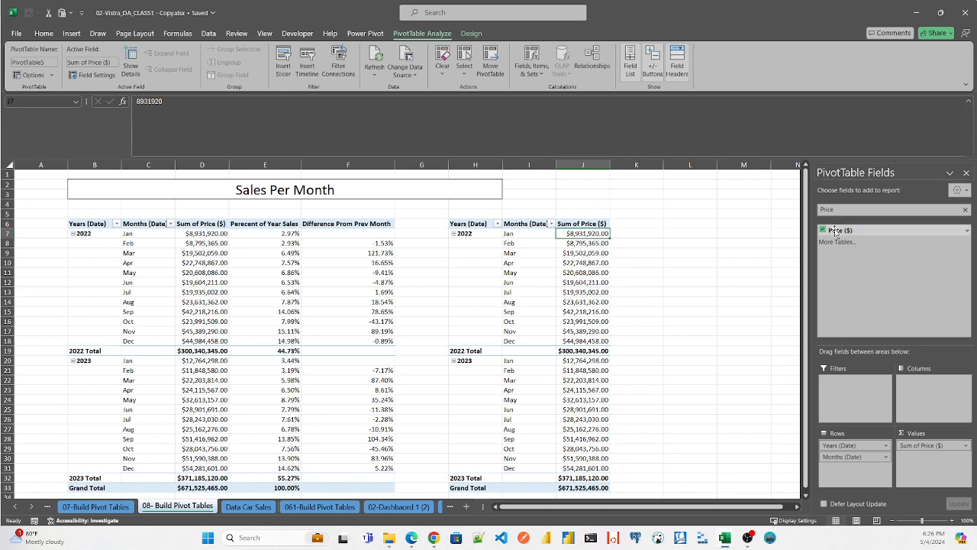
left_click_drag(840, 231, 919, 466)
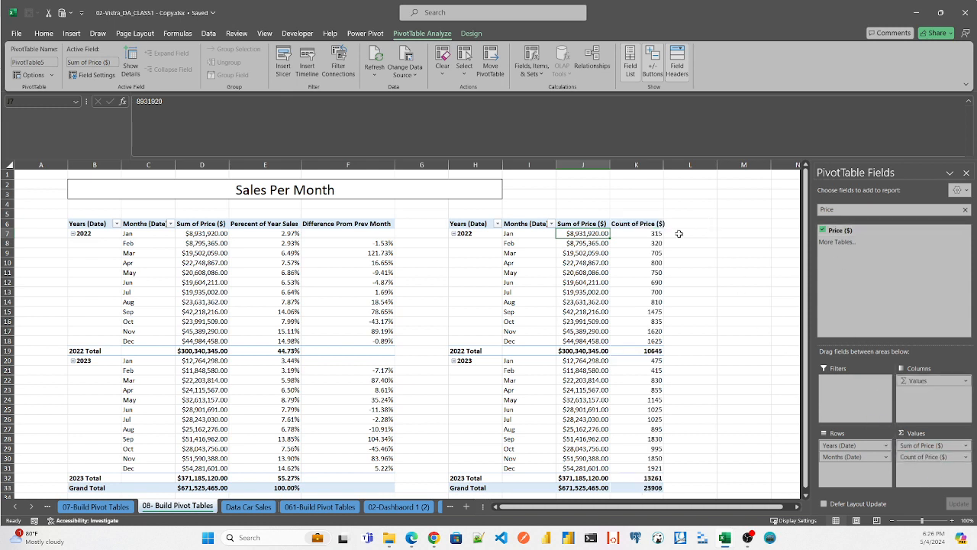
right_click(636, 233)
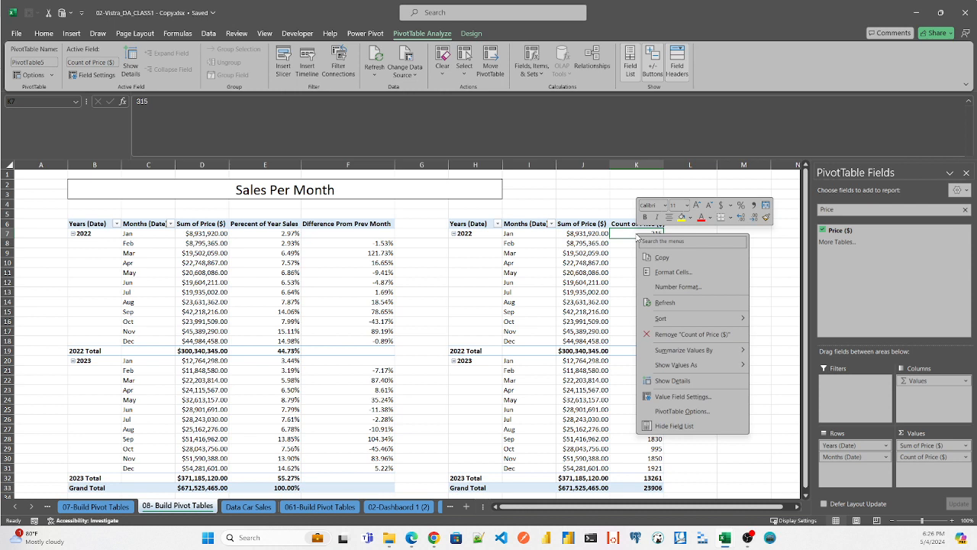
left_click(620, 223)
double_click(622, 225)
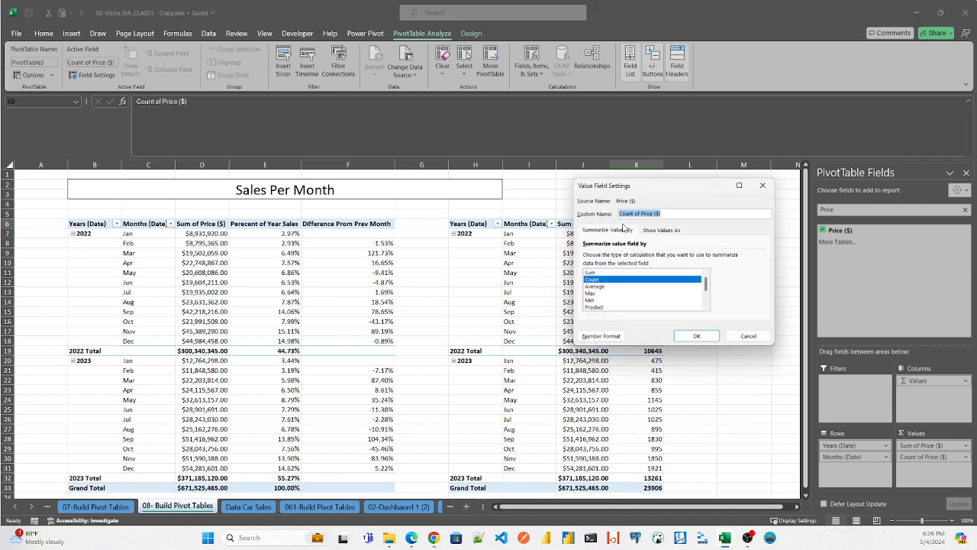
left_click(592, 272)
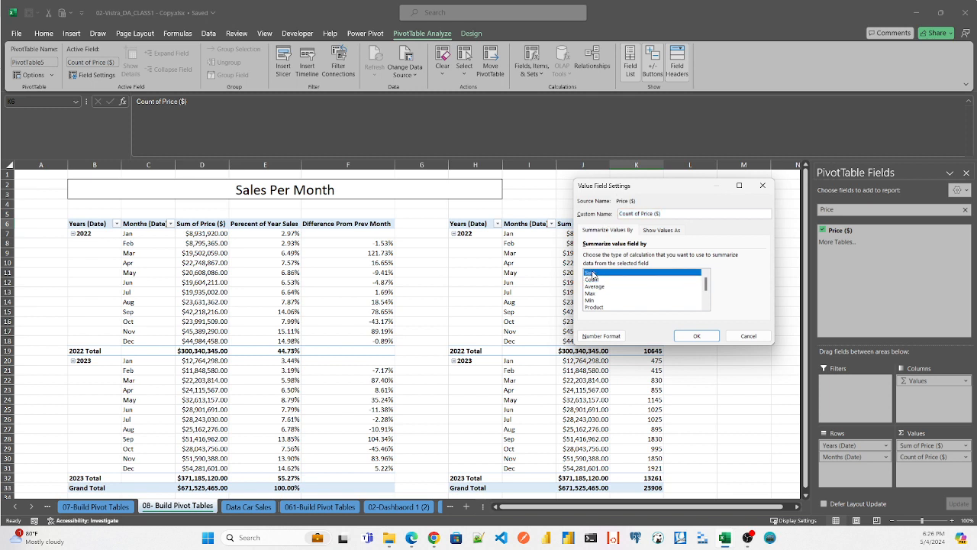
left_click(697, 336)
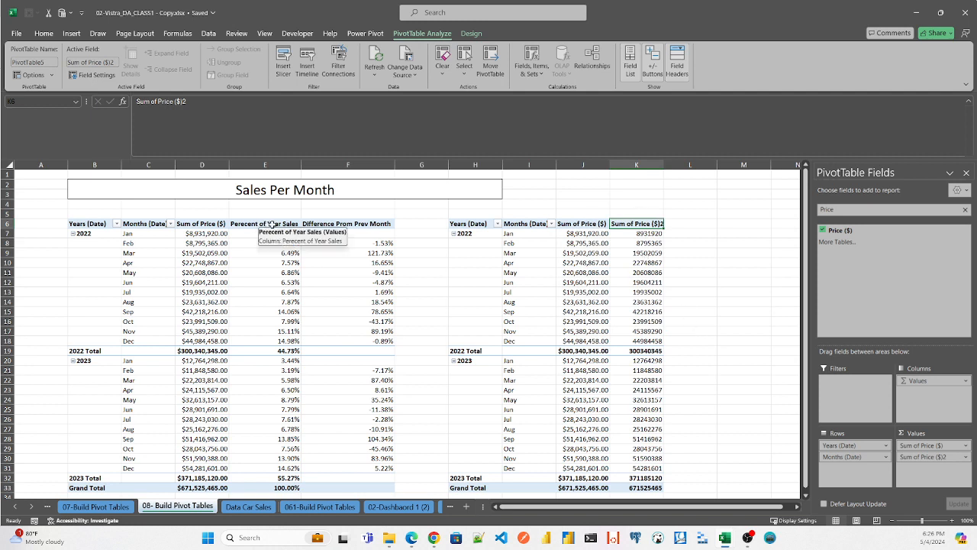
- Show the second price column's values as % of Parent Row Total
right_click(646, 236)
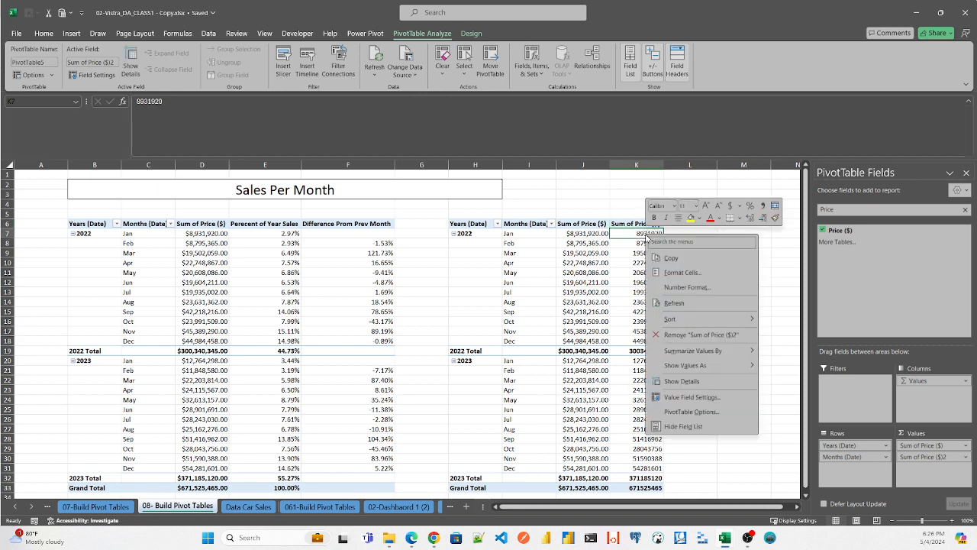
mouse_move(708, 366)
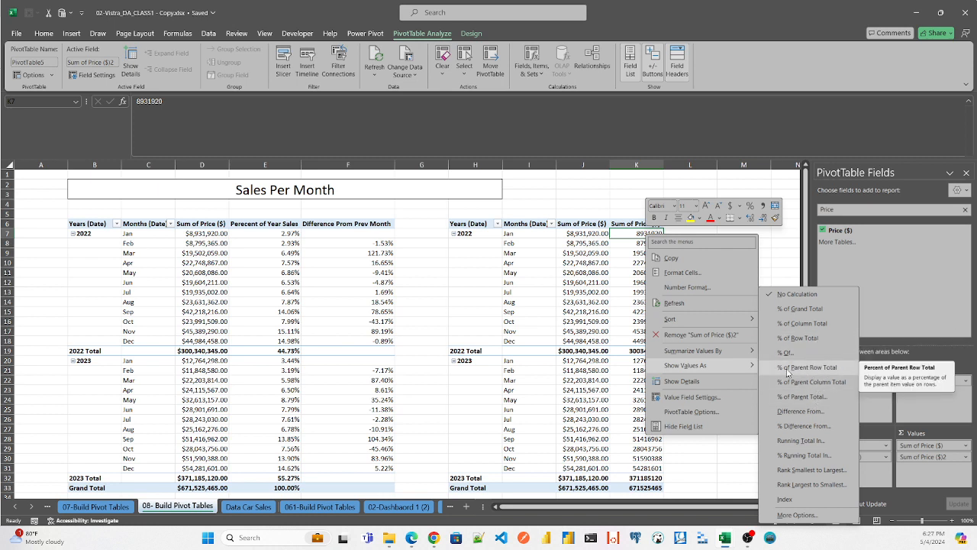
left_click(815, 370)
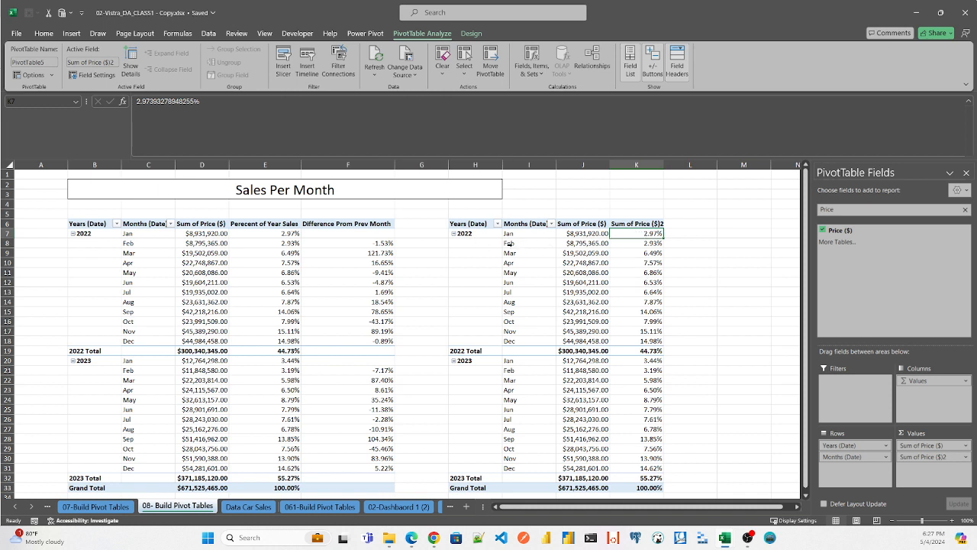
- Rename the percentage value field to "Perecent of Year Sales"
double_click(636, 224)
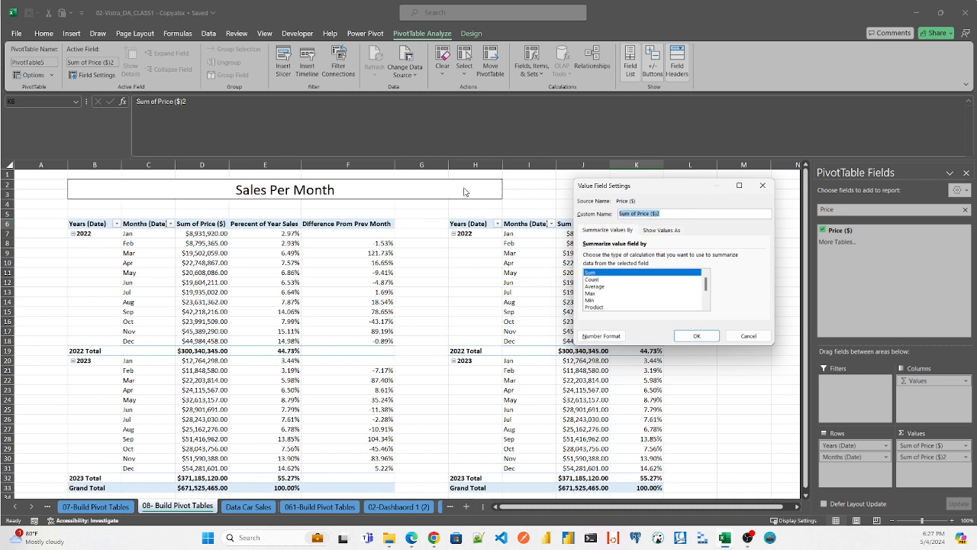
key("BackSpace")
left_click(695, 336)
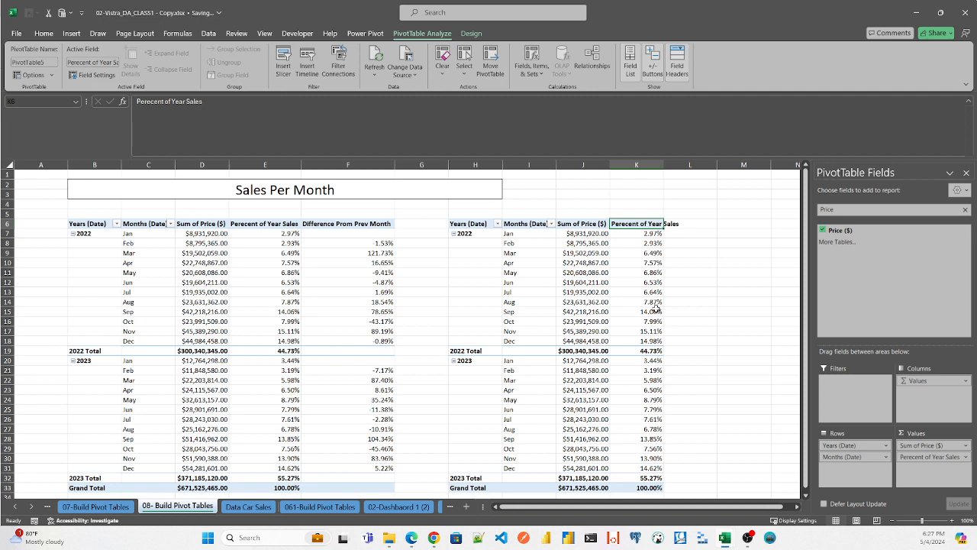
- Check the monthly percentages for 2022 and autofit column K to its Perecent of Year Sales header
left_click(655, 310)
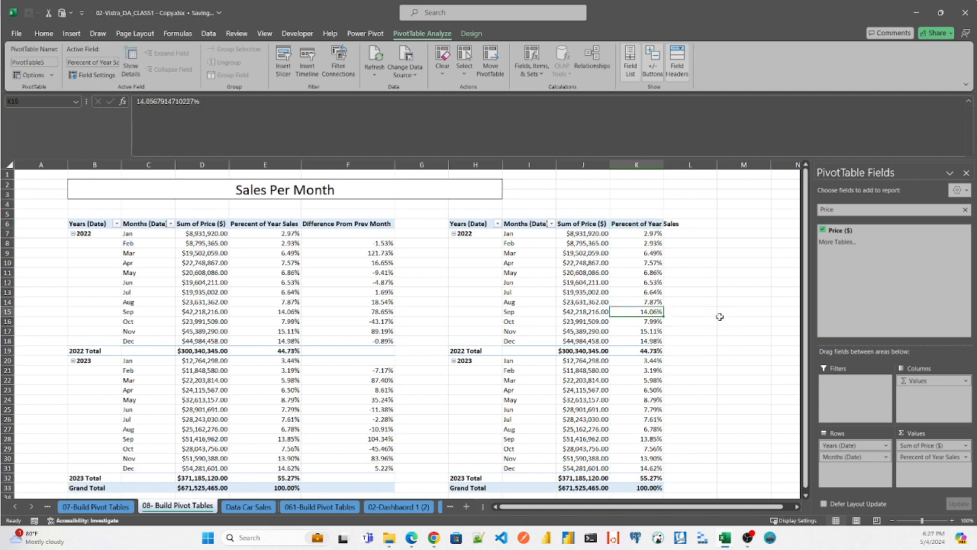
left_click(654, 331)
left_click(654, 341)
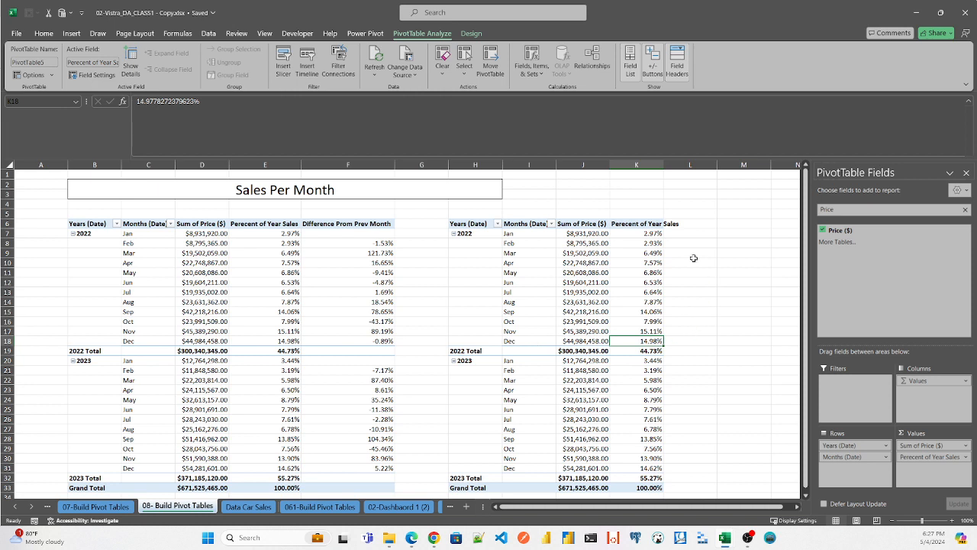
left_click(538, 238)
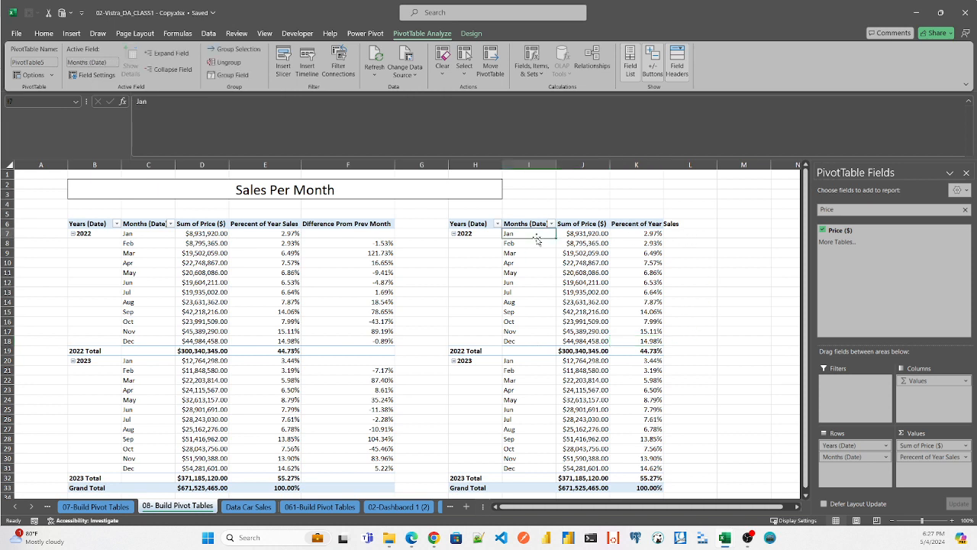
left_click(649, 234)
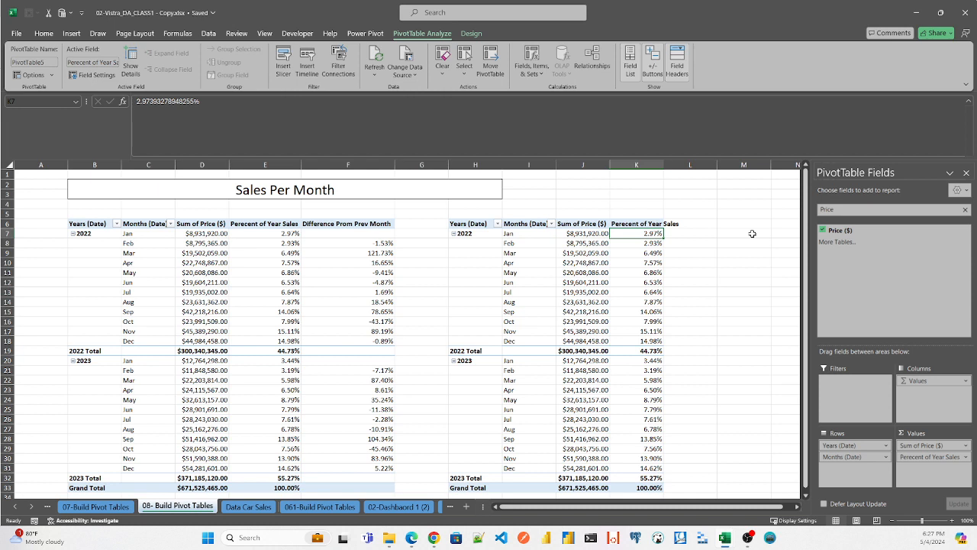
left_click(534, 244)
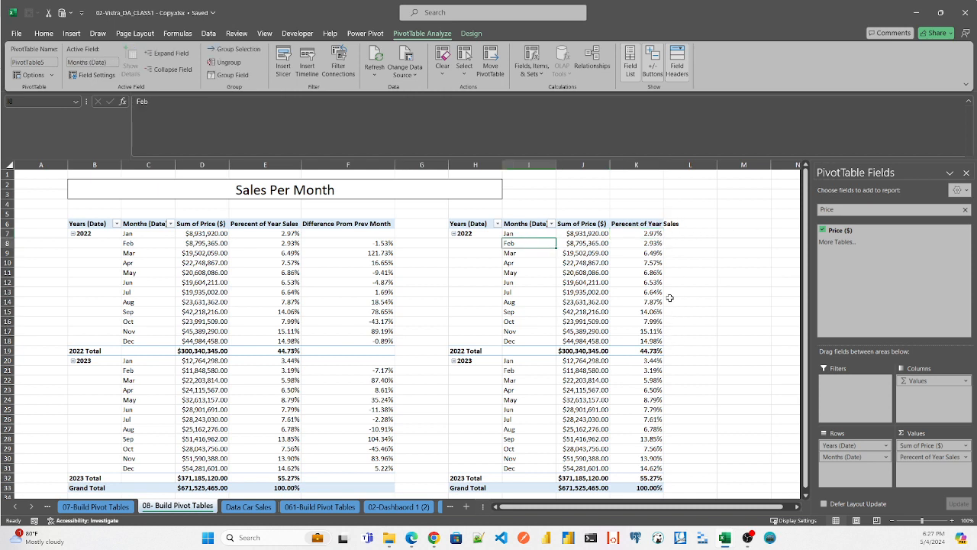
double_click(663, 165)
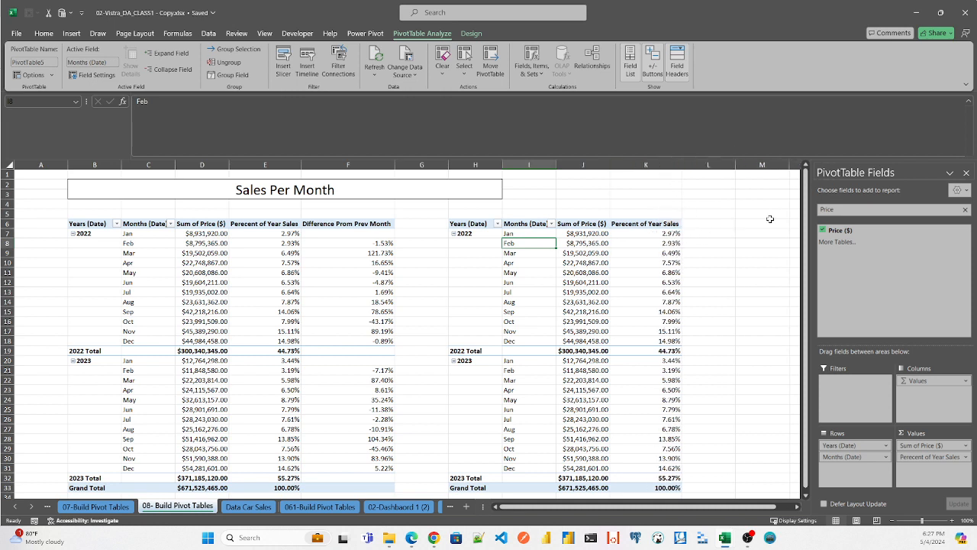
- Add Price ($) a third time to the new pivot table's values and summarize it by Sum
left_click_drag(840, 230, 927, 467)
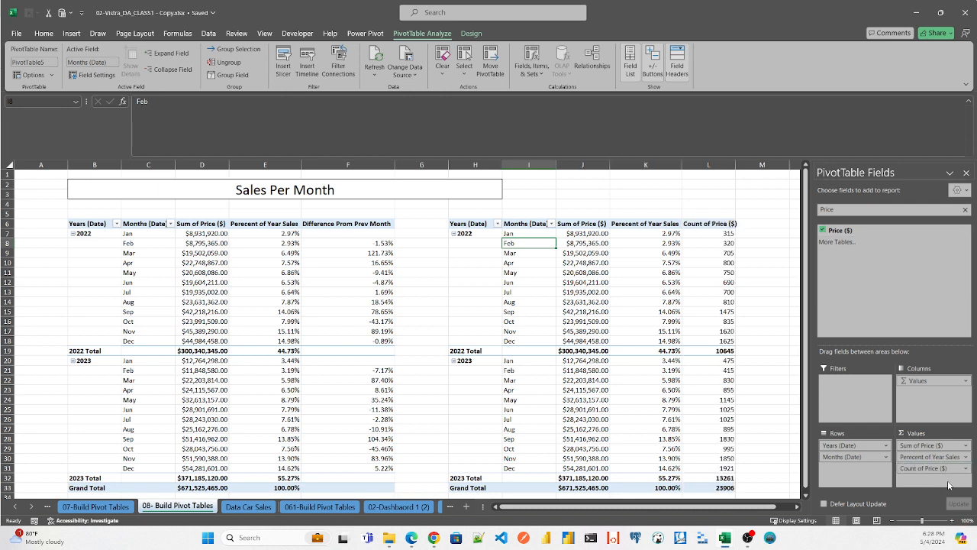
left_click(715, 233)
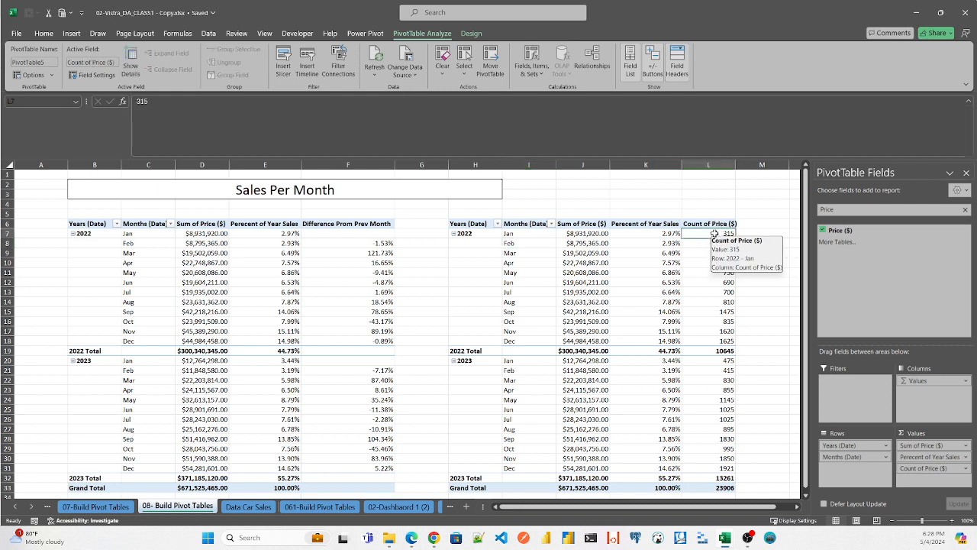
right_click(715, 234)
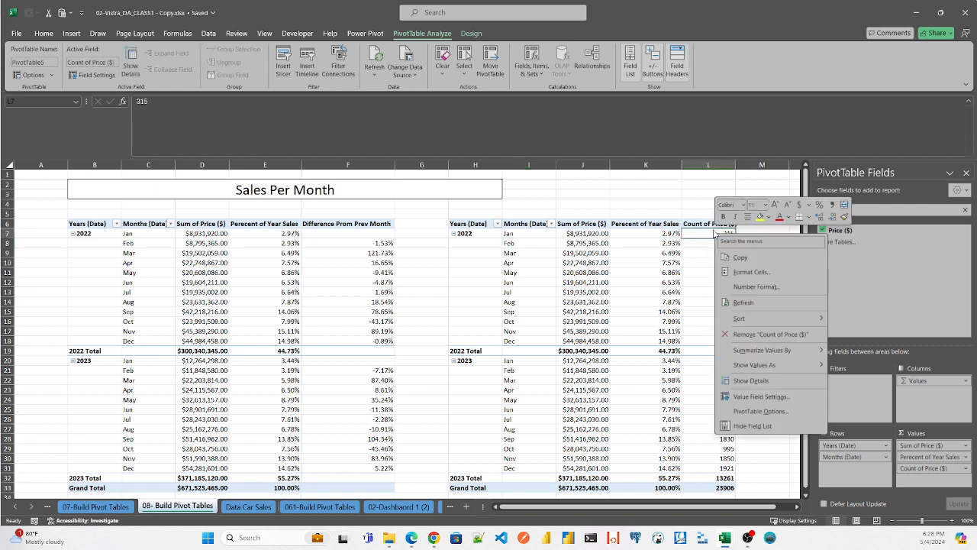
left_click(707, 223)
left_click(704, 223)
double_click(704, 225)
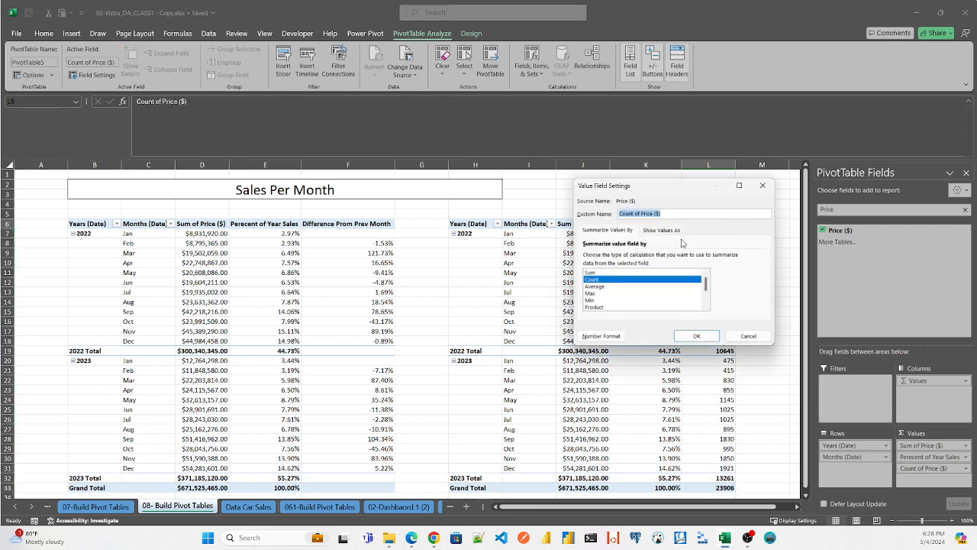
left_click(601, 273)
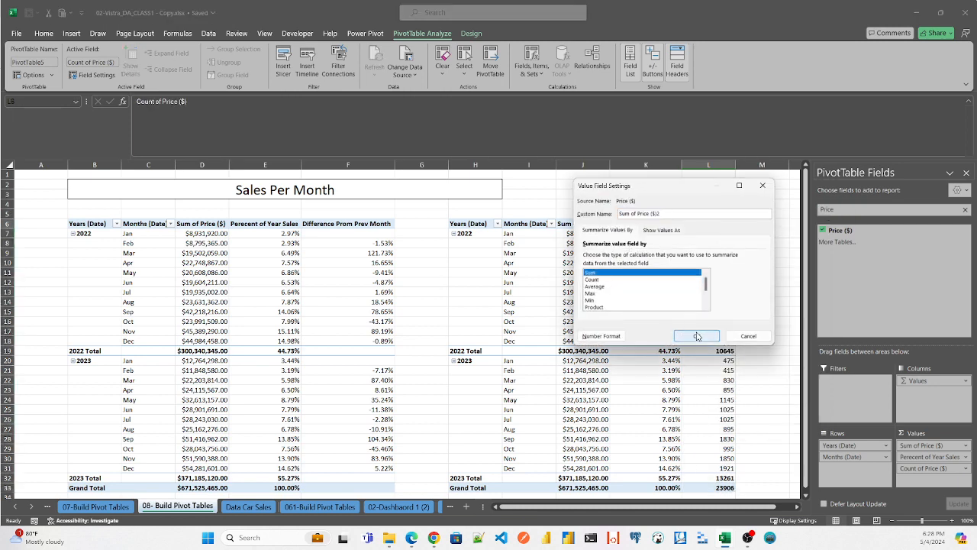
left_click(697, 336)
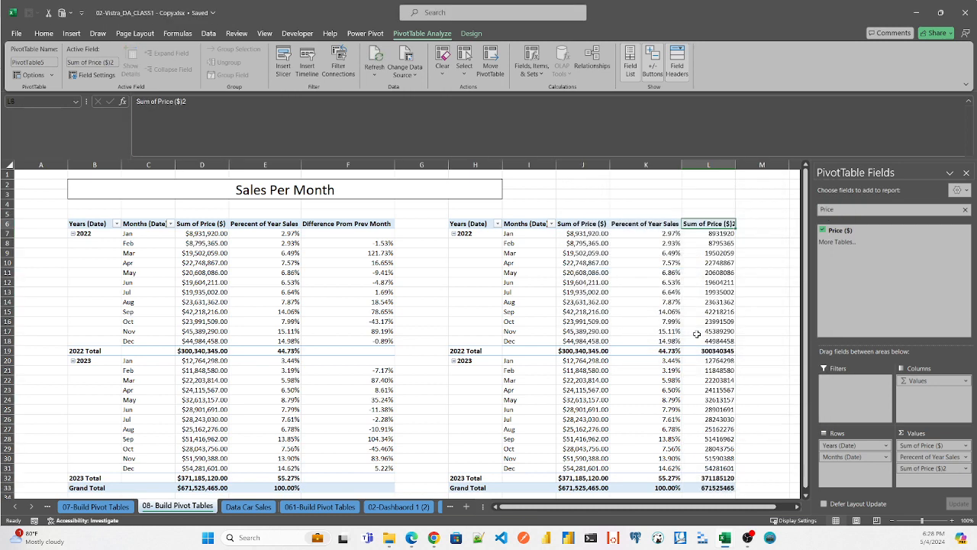
- Show the third price column as % Difference From, with Months (Date) as base field and (previous) as base item
double_click(710, 224)
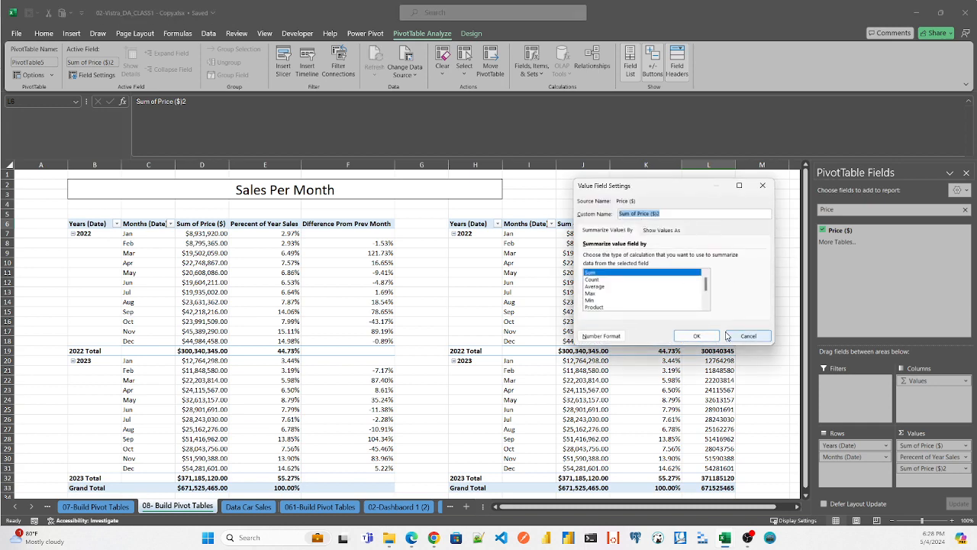
left_click(696, 336)
right_click(717, 235)
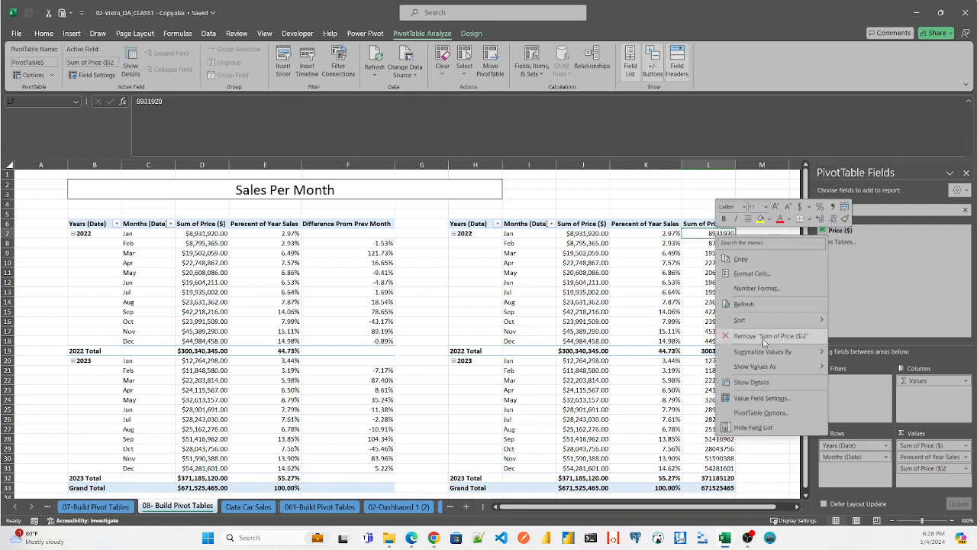
mouse_move(771, 368)
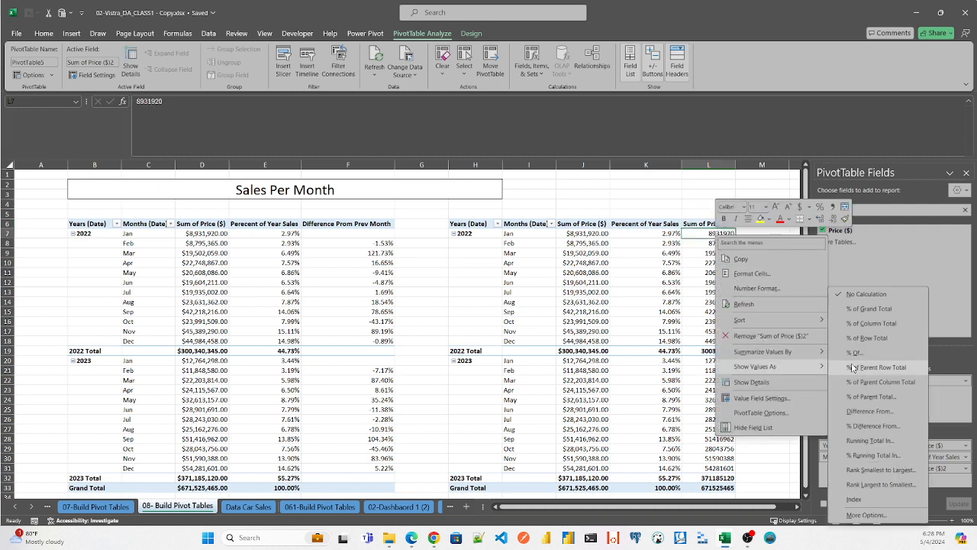
left_click(877, 426)
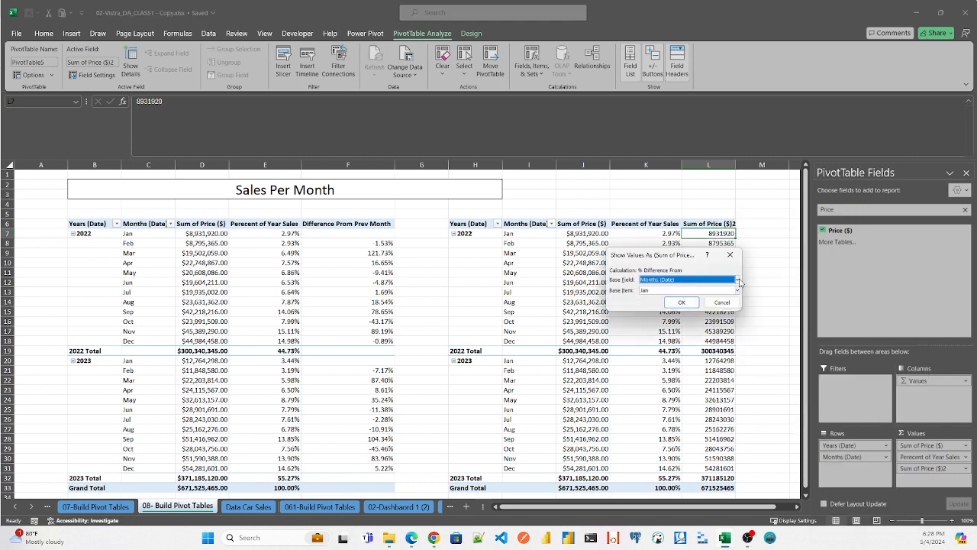
left_click(738, 281)
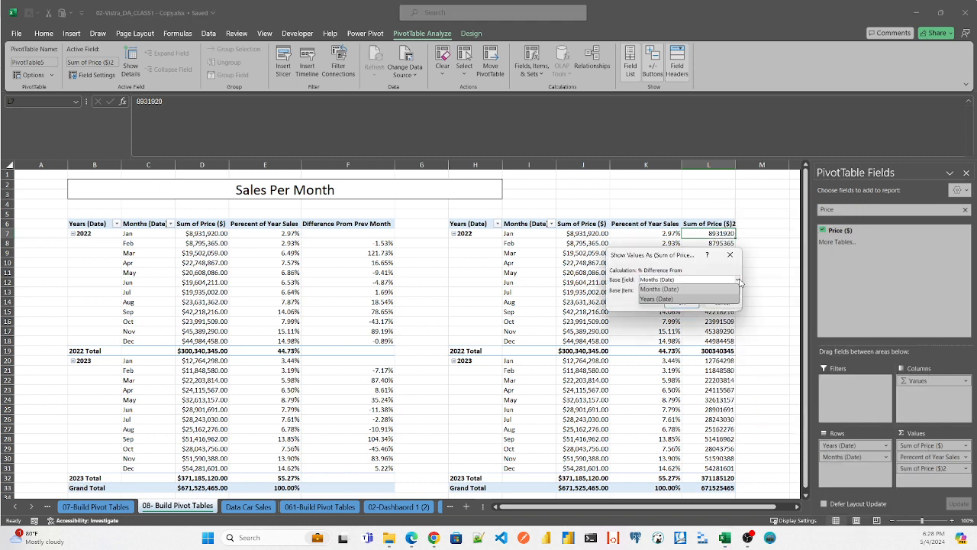
left_click(686, 302)
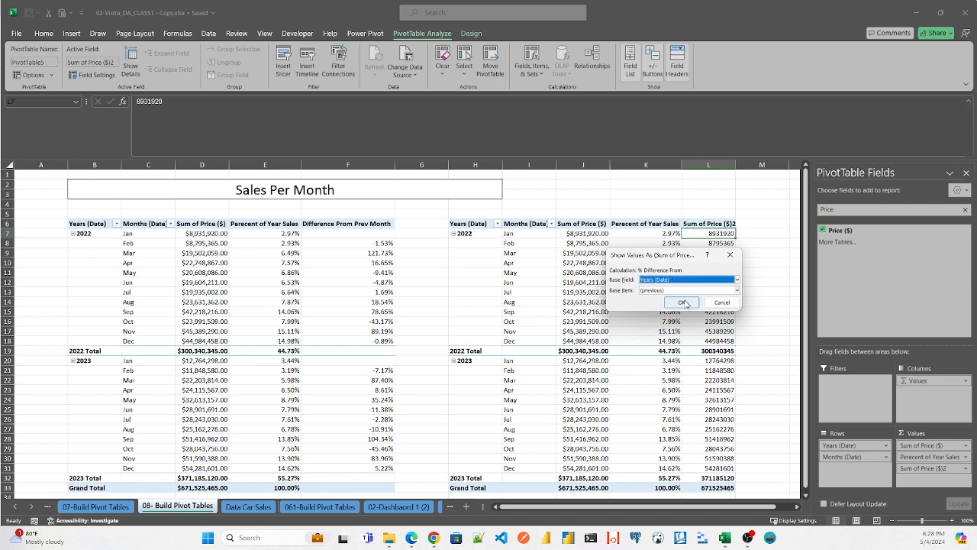
left_click(737, 280)
left_click(674, 293)
left_click(682, 302)
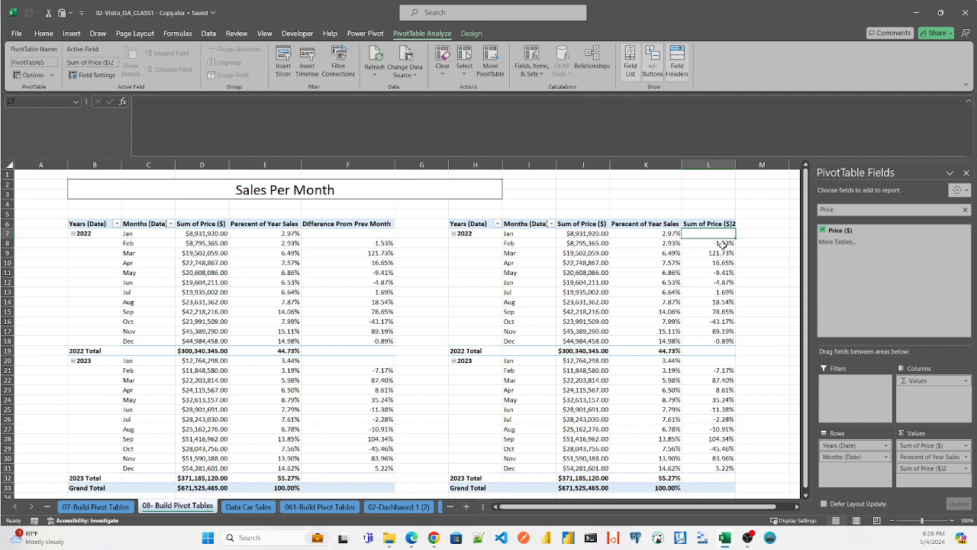
- Apply a style from the PivotTable style gallery to the new pivot table
left_click(499, 242)
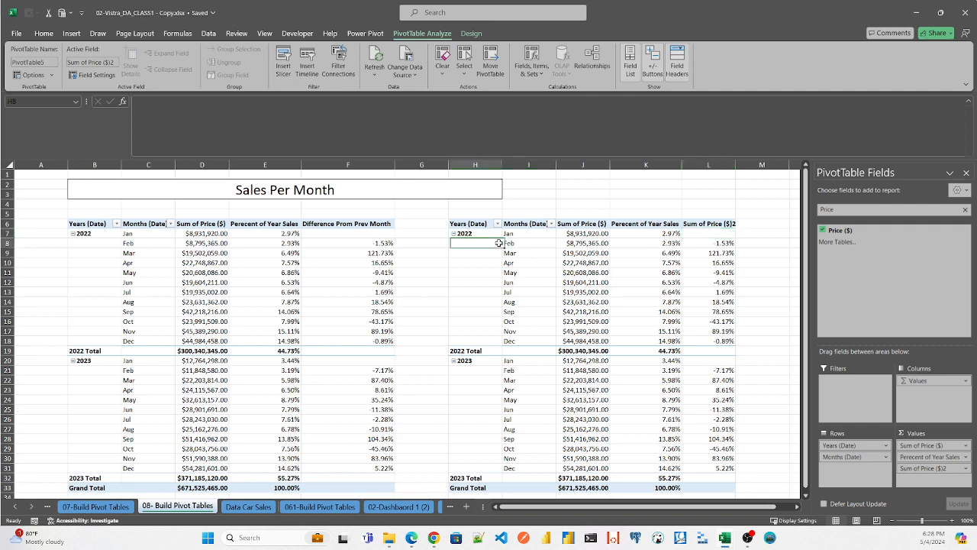
left_click(472, 33)
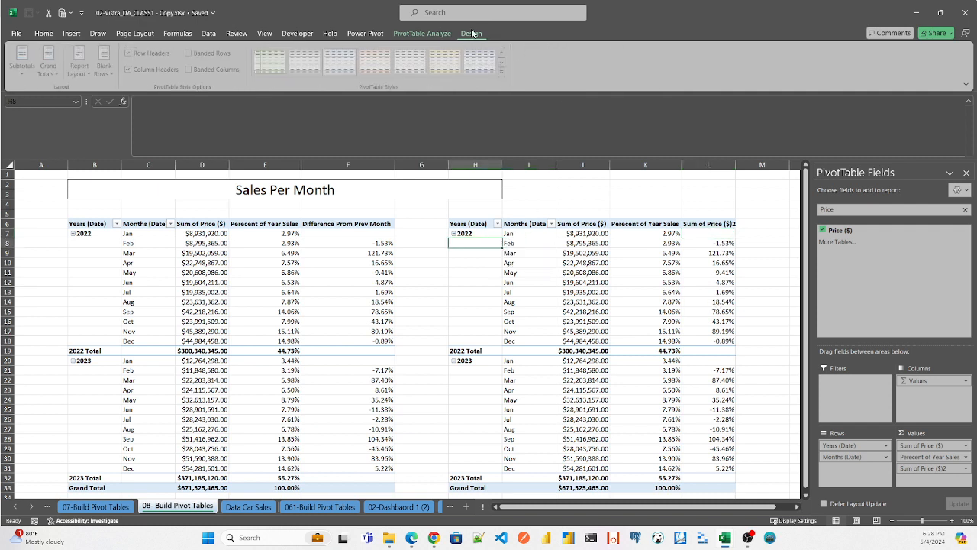
left_click(503, 72)
left_click(488, 252)
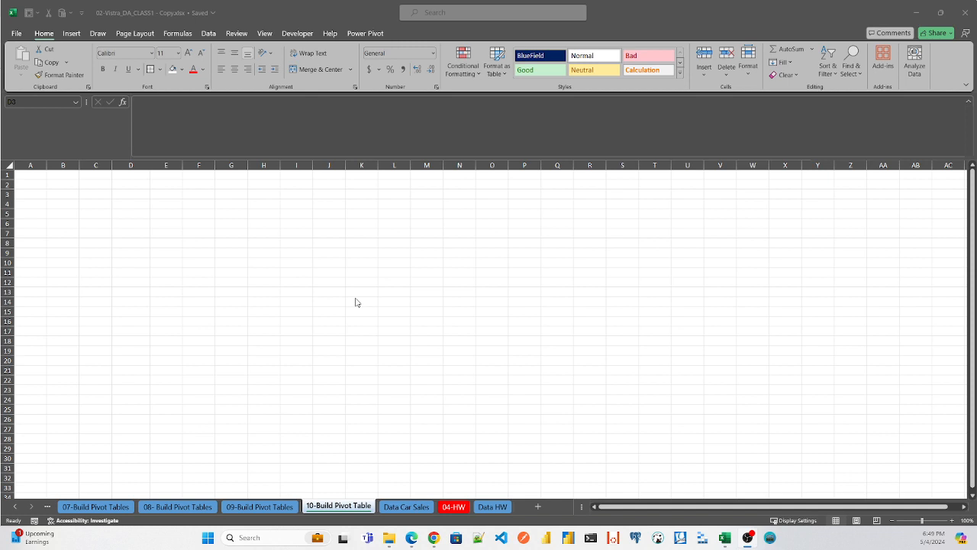
- Go to the Data Car Sales sheet that holds the source data
left_click(412, 507)
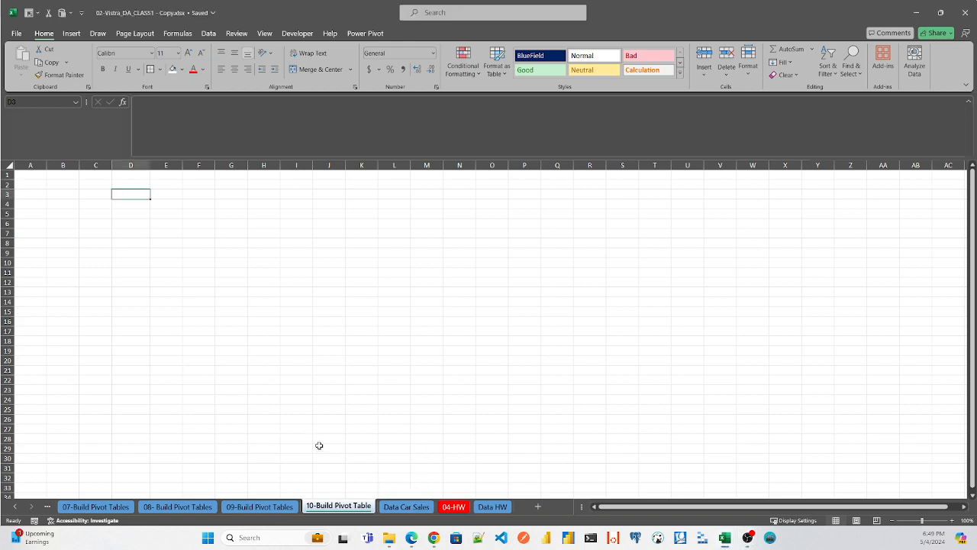
left_click(416, 507)
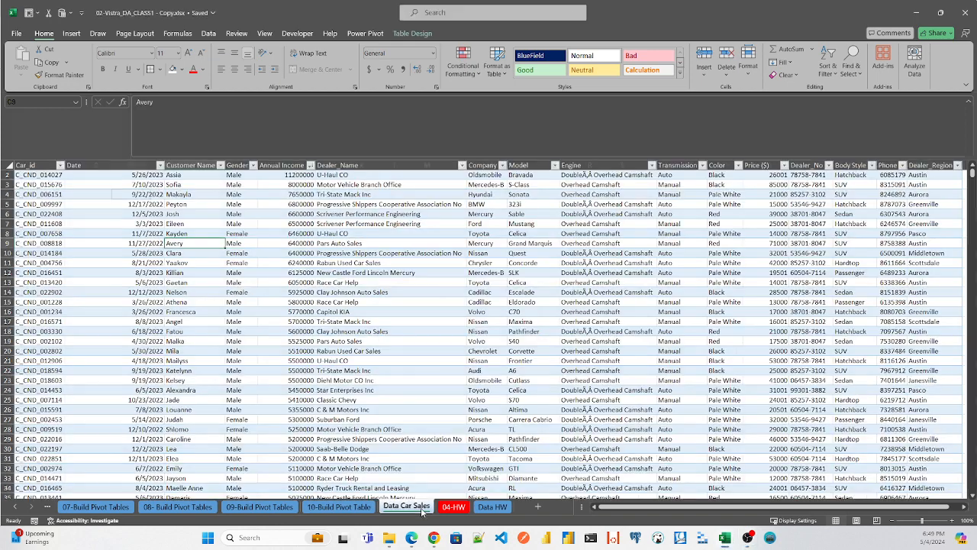
left_click(142, 186)
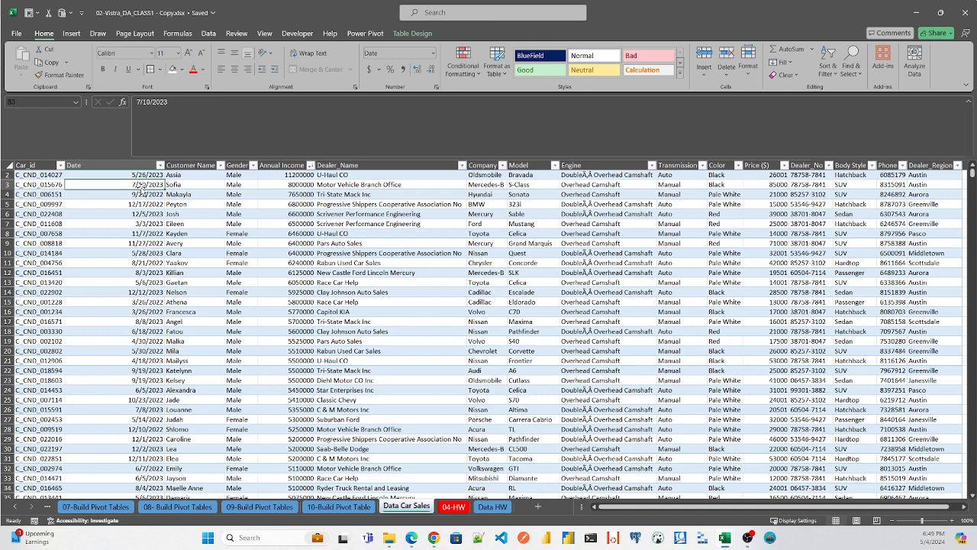
type("x")
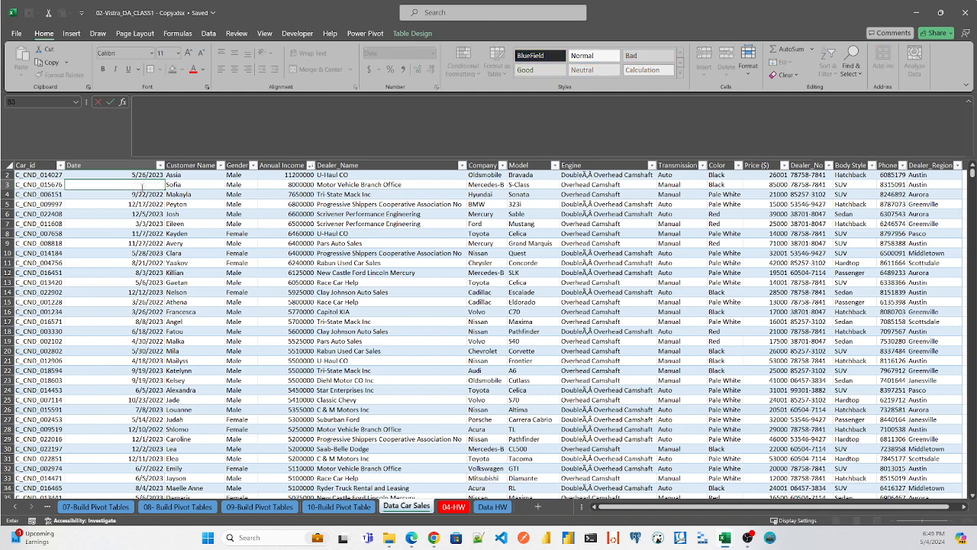
key("alt")
key("n")
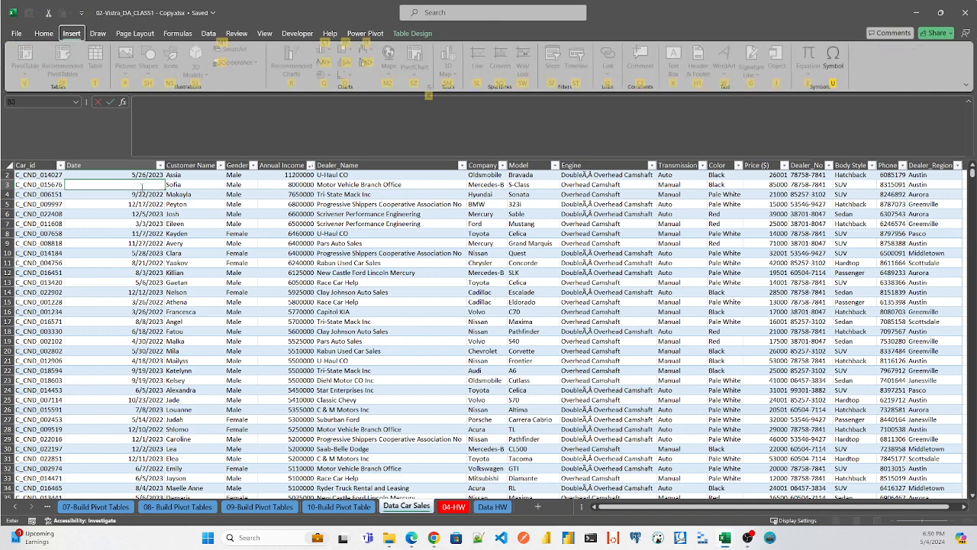
key("Escape")
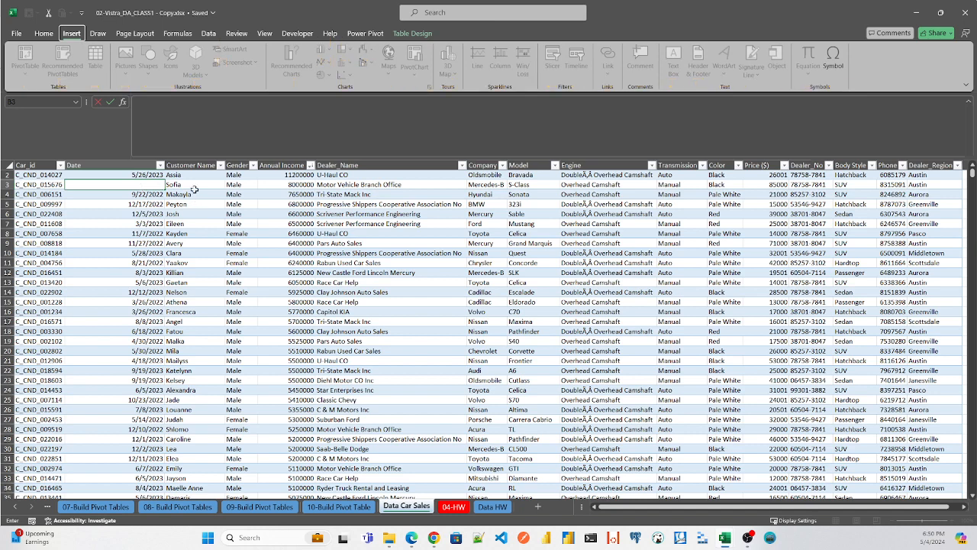
left_click(182, 193)
key("ctrl+z")
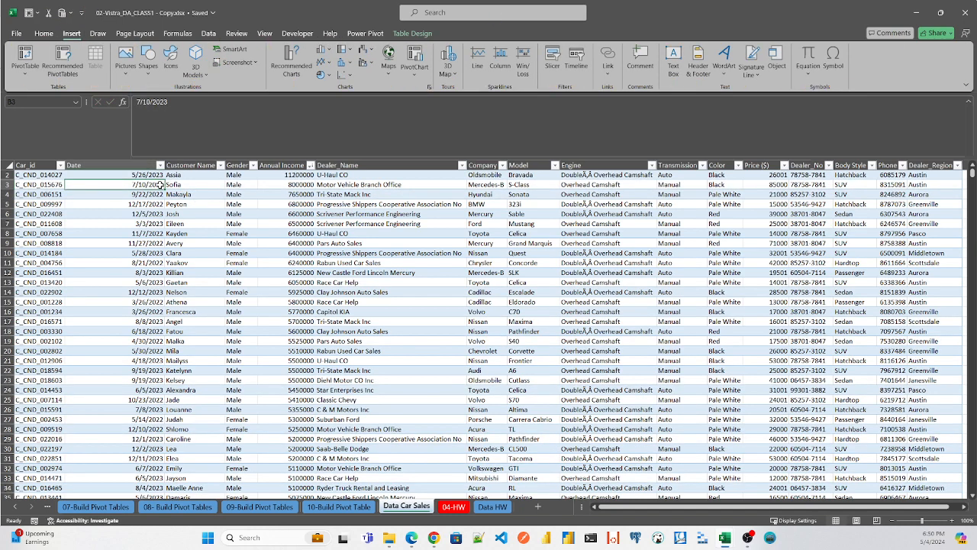
- Insert a pivot table based on table_car_sales at cell D3 of the existing 10-Build Pivot Table sheet
left_click(192, 186)
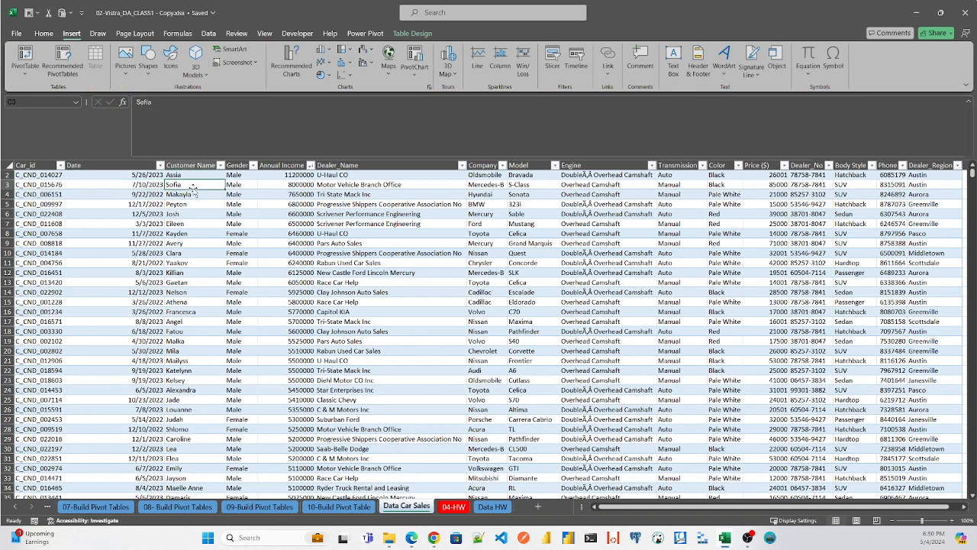
key("alt")
key("n")
key("v")
key("t")
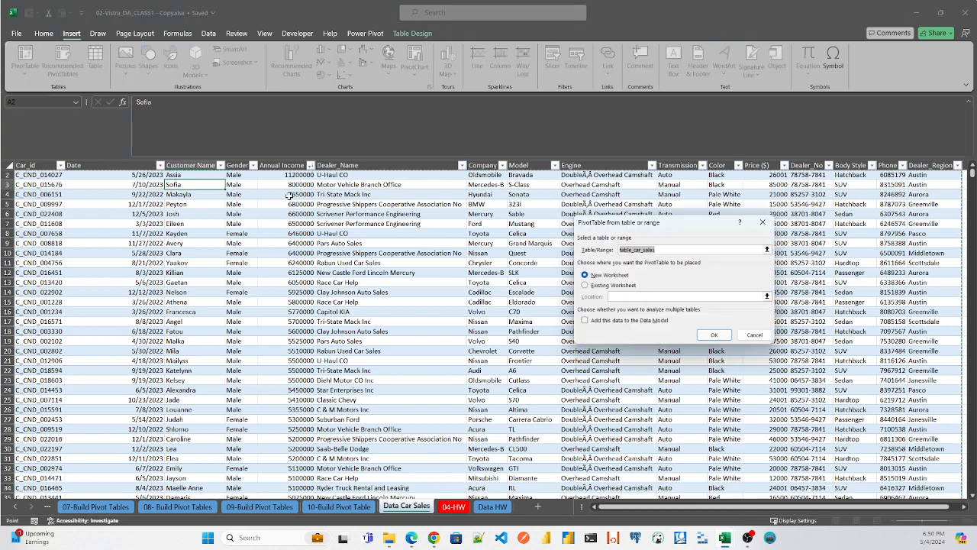
left_click(585, 285)
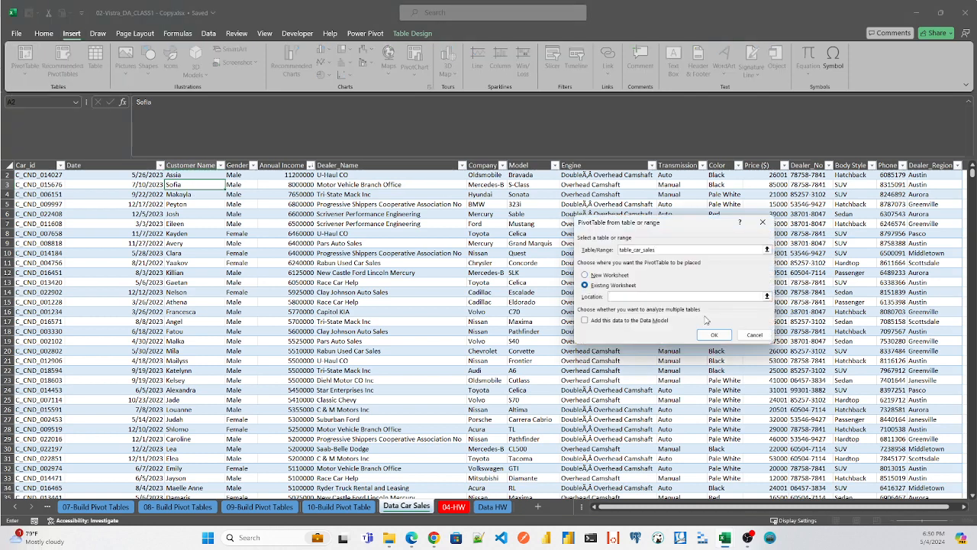
left_click(766, 296)
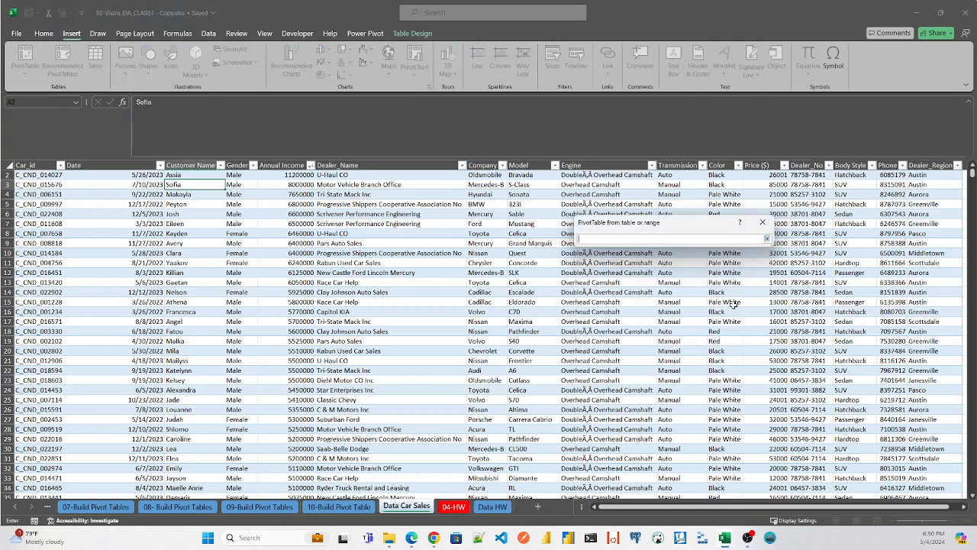
left_click(352, 510)
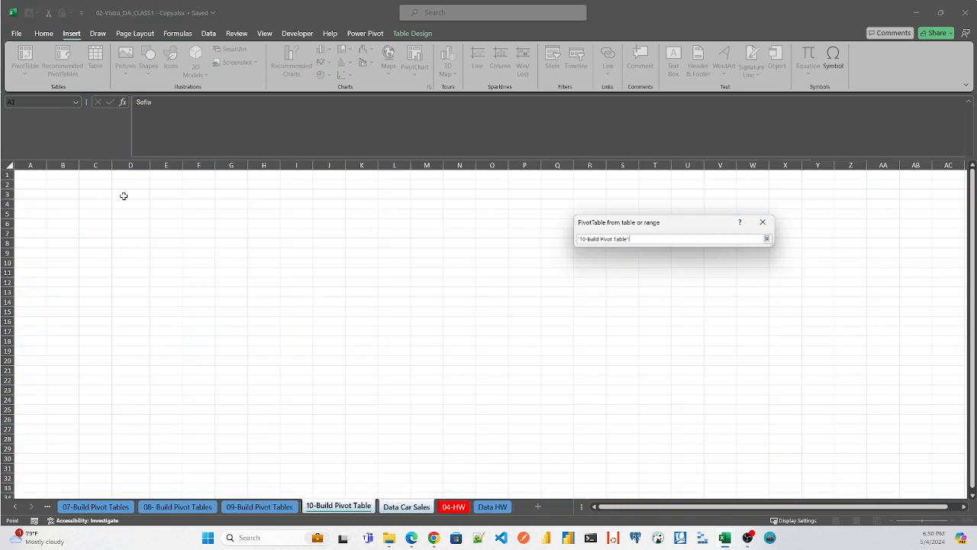
left_click(123, 195)
key("Return")
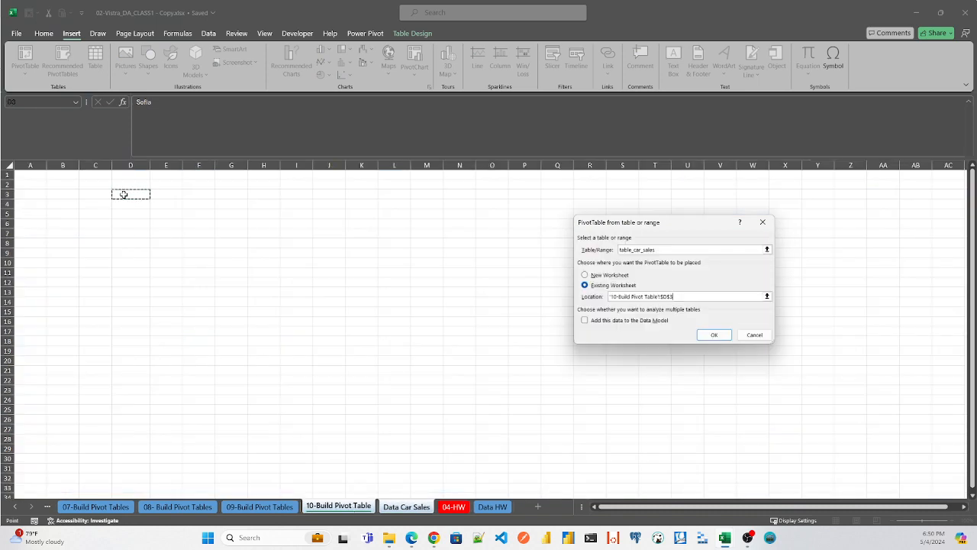
left_click(715, 334)
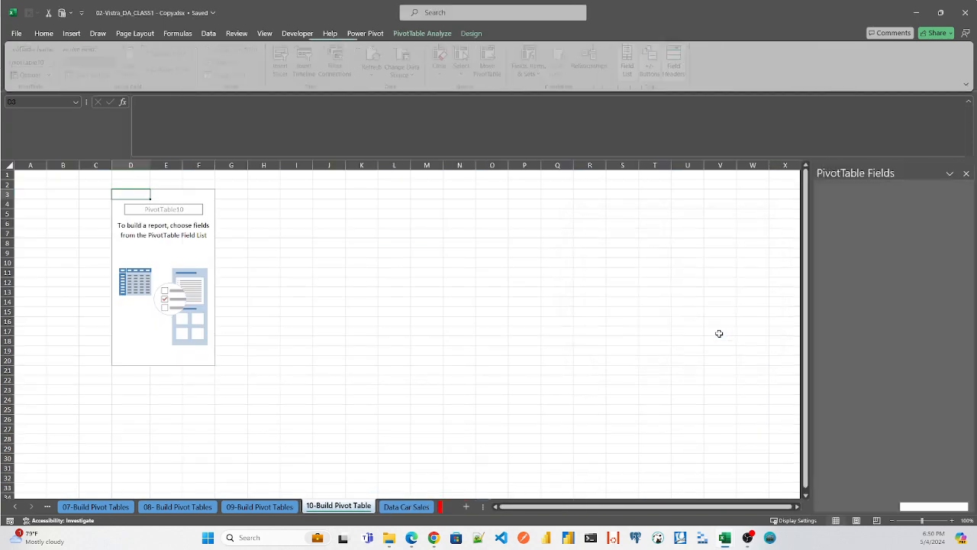
- Find the Price ($) field and add it to the new pivot table's rows
left_click(843, 210)
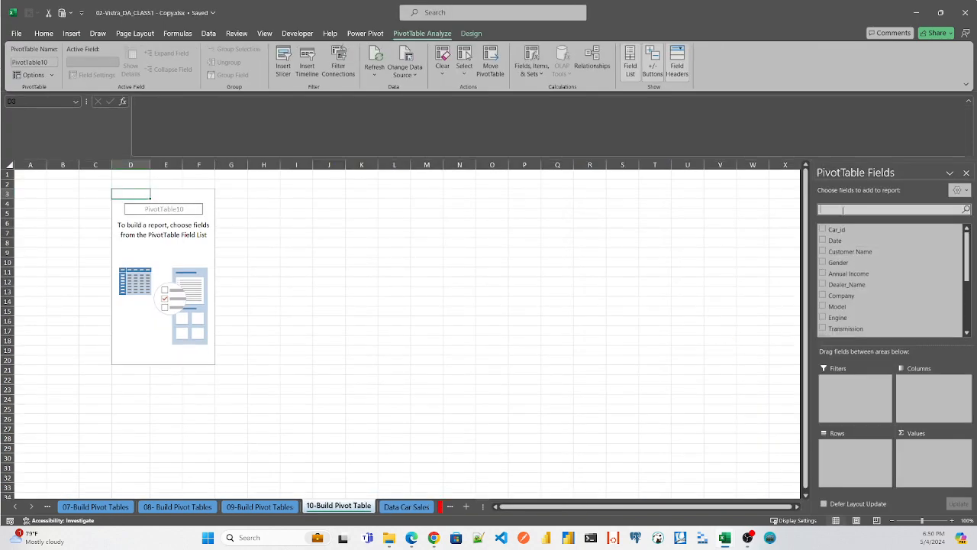
type("Price")
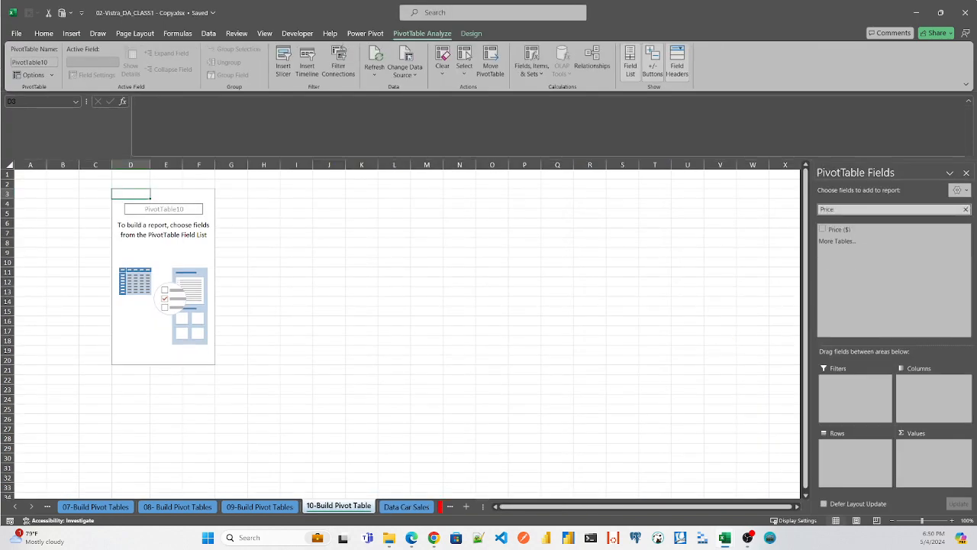
left_click_drag(840, 230, 853, 456)
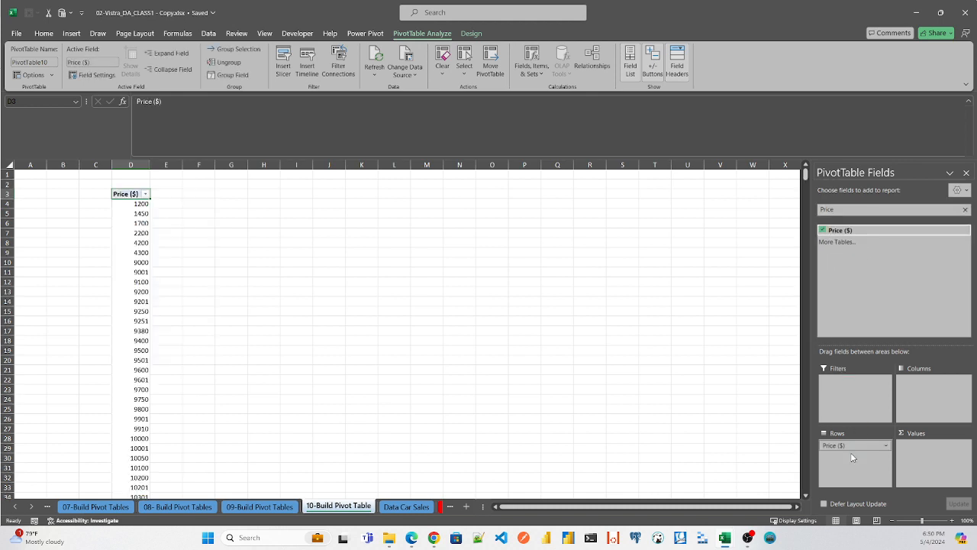
- Find the Annual Income field and add it to the pivot table's columns
left_click(843, 209)
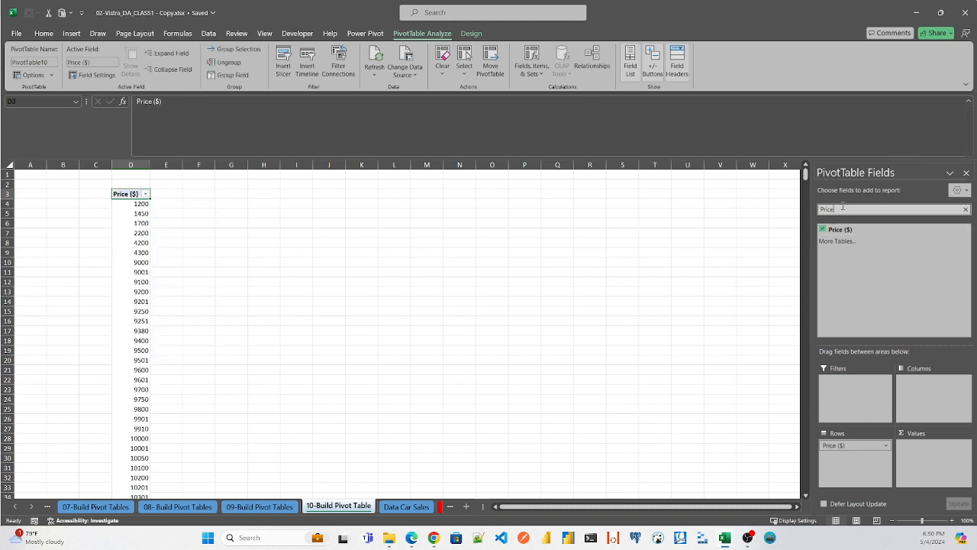
key("BackSpace")
key("BackSpace")
key("BackSpace")
key("BackSpace")
key("BackSpace")
type("I")
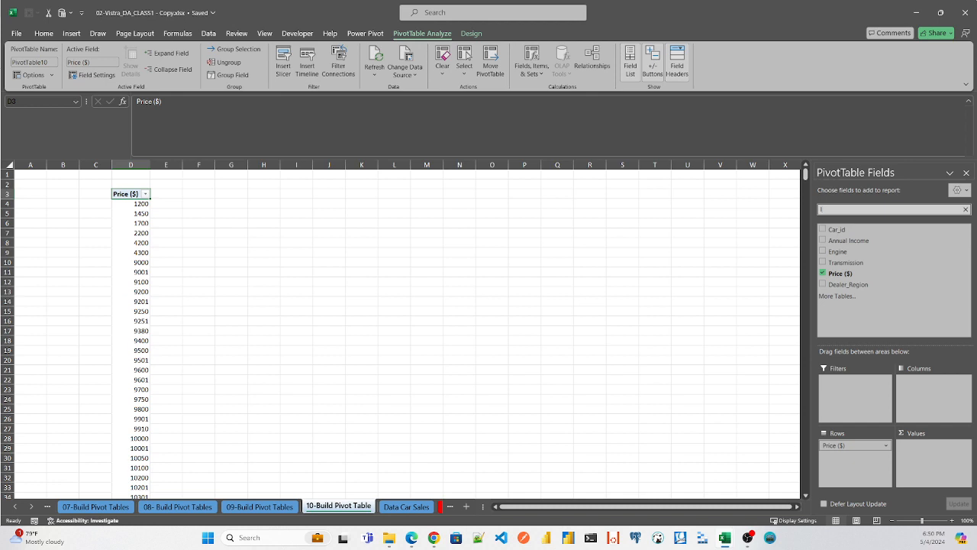
type("n")
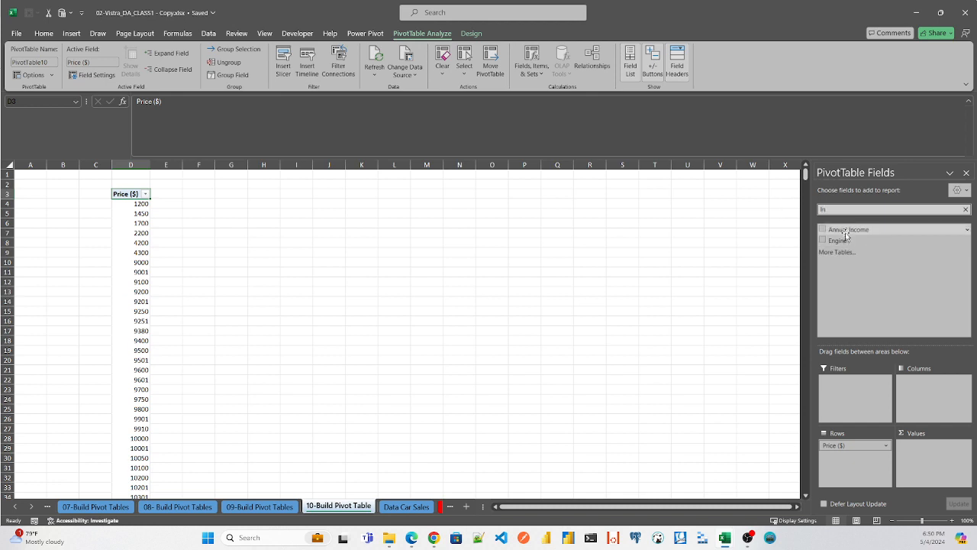
left_click_drag(847, 230, 941, 380)
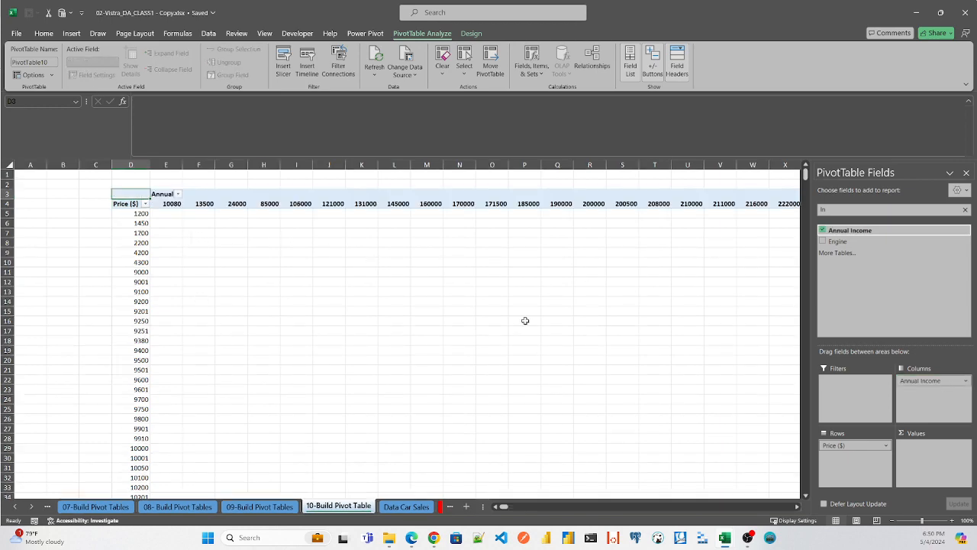
- Group the Price ($) row values starting at 1000 and ending at 100000, by 10000
mouse_move(808, 181)
left_mouse_down()
mouse_move(802, 455)
mouse_move(806, 169)
left_mouse_up()
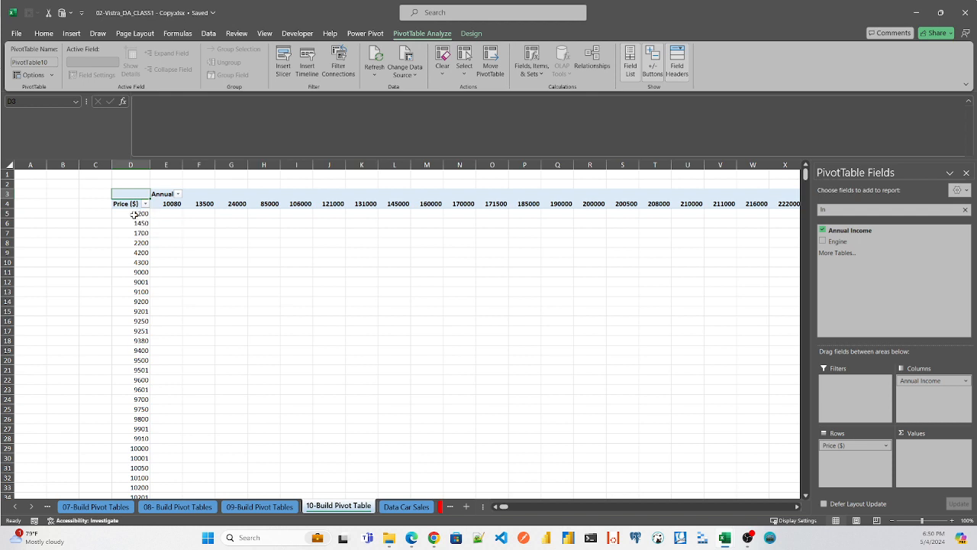
right_click(134, 215)
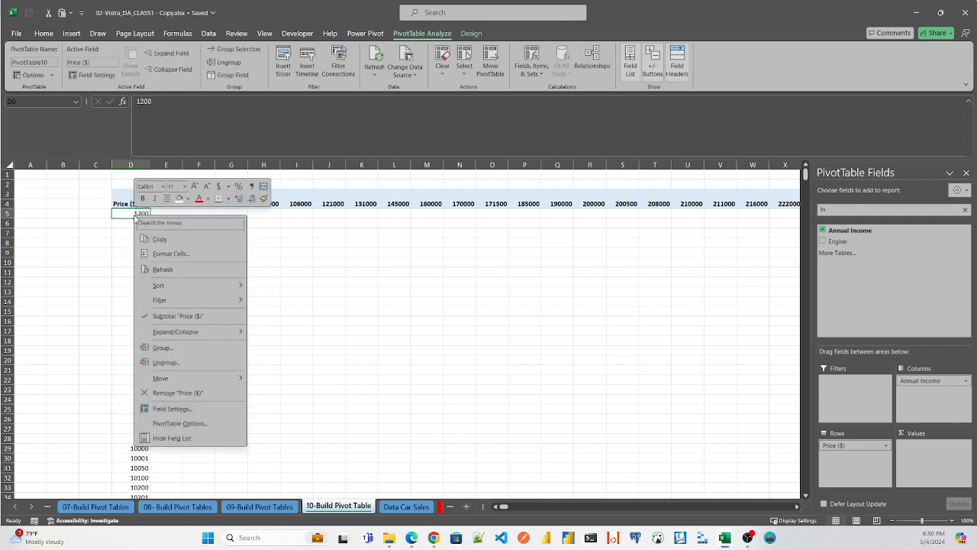
left_click(150, 349)
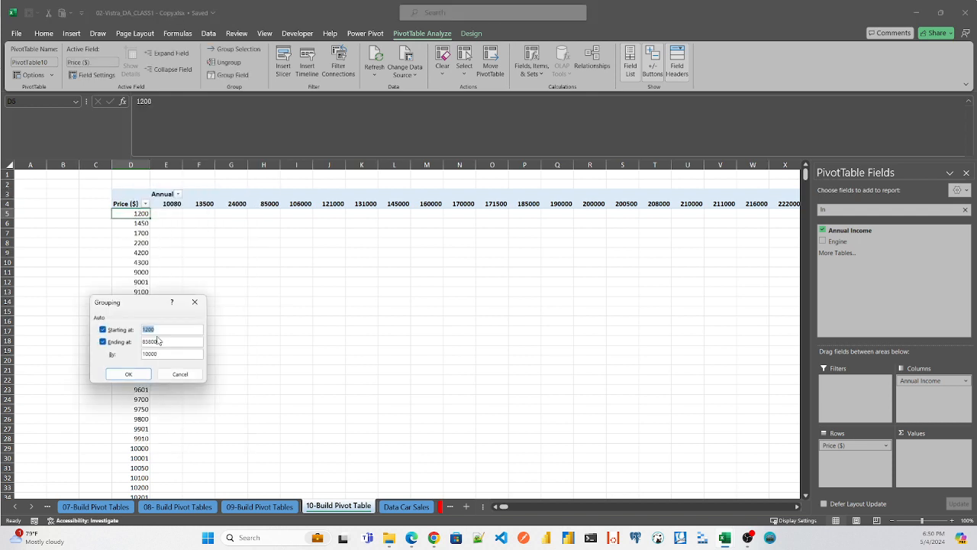
left_click(164, 326)
key("Right")
key("Right")
key("BackSpace")
type("0")
key("Tab")
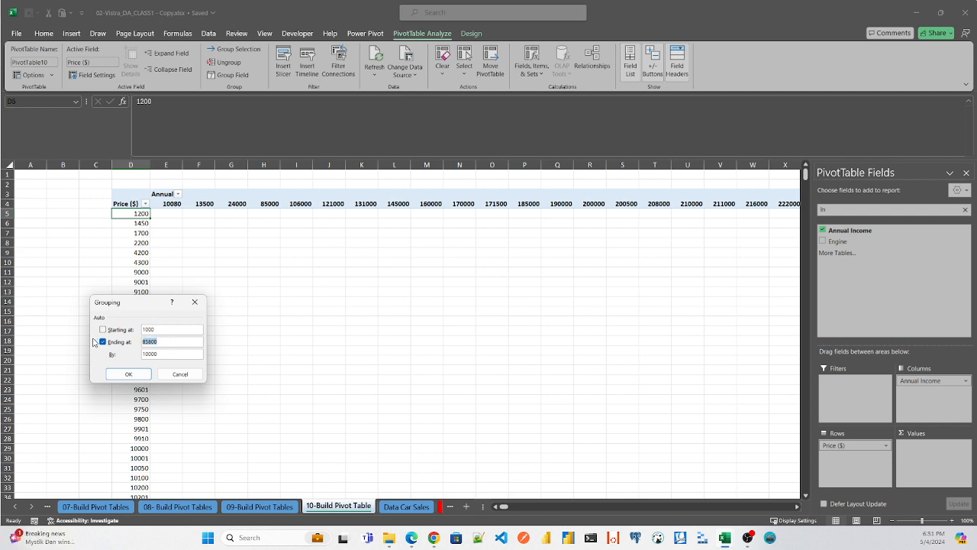
type("1000")
type("0")
key("Left")
key("Left")
key("Left")
key("Left")
key("Right")
key("Right")
left_click(129, 374)
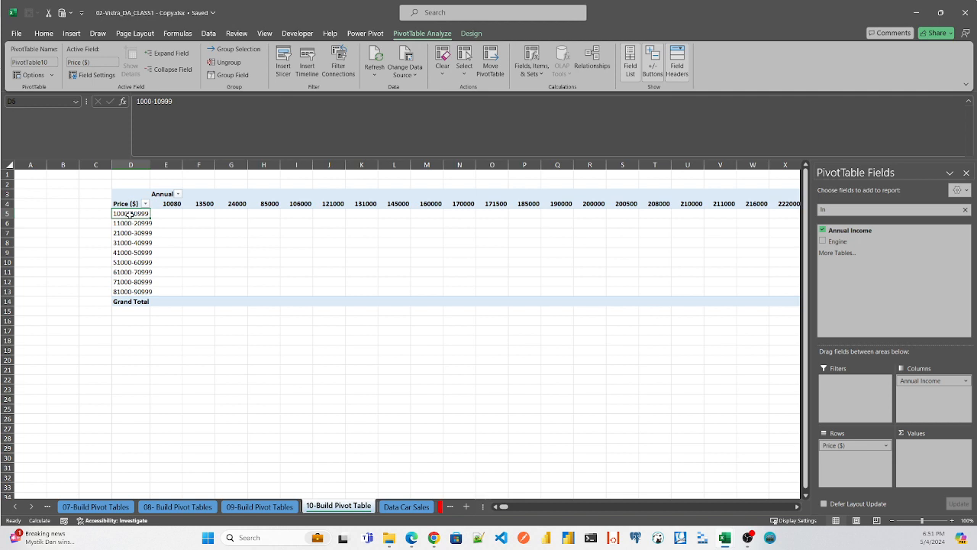
- Change the Price ($) grouping interval to 5000
right_click(130, 216)
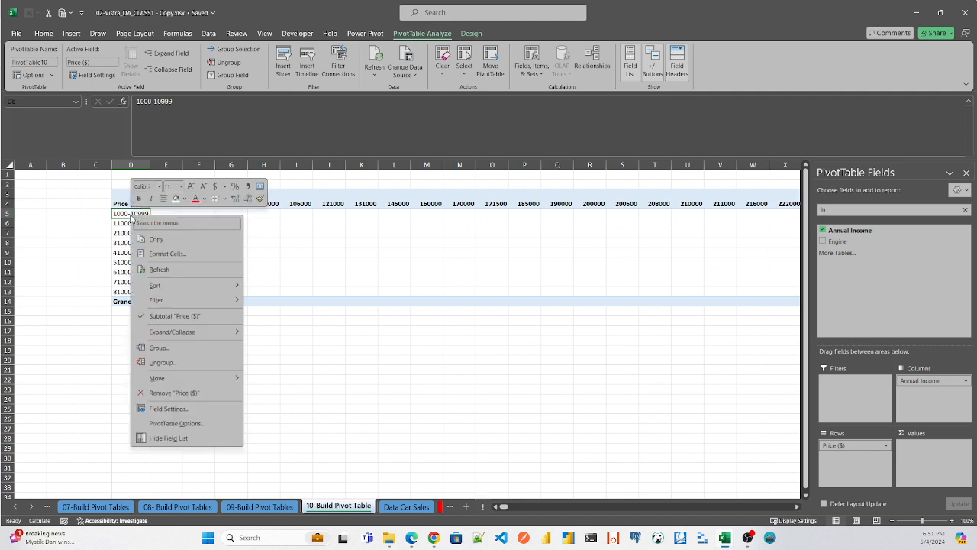
left_click(159, 348)
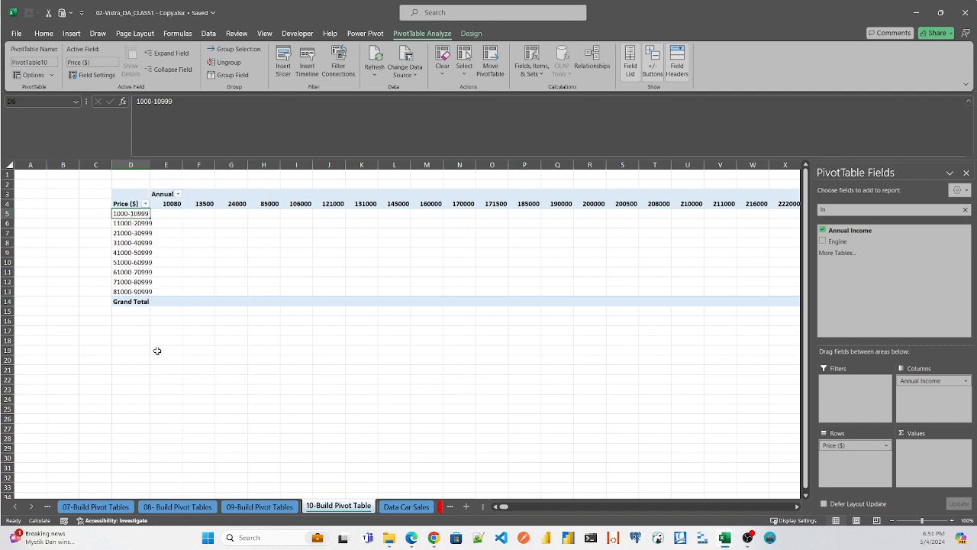
left_click(164, 347)
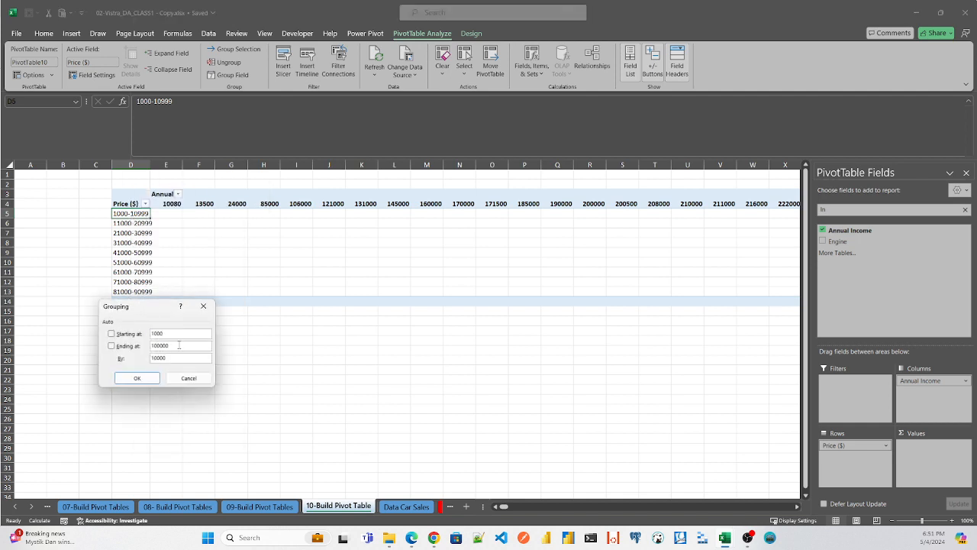
left_click_drag(169, 356, 106, 361)
type("4")
type("000")
left_click(134, 378)
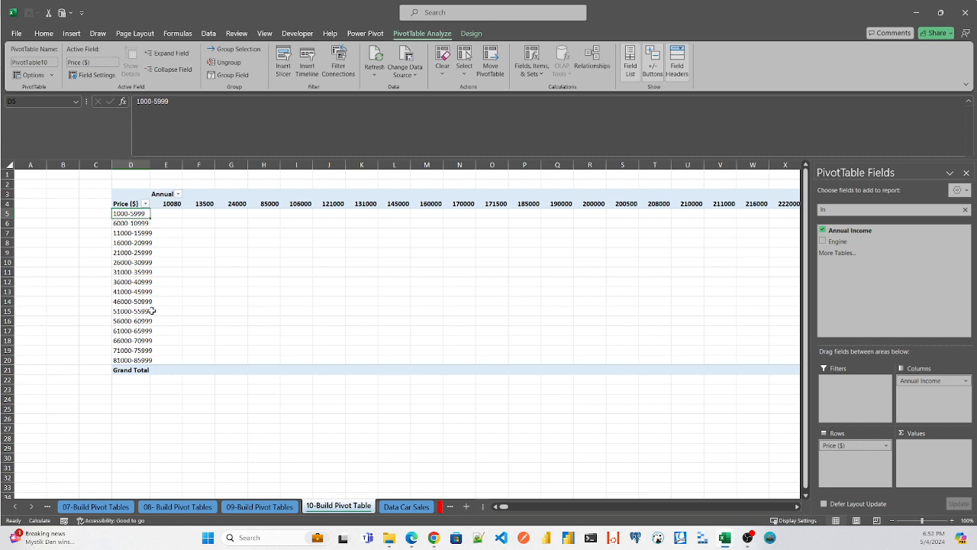
- Group the Annual Income column values starting at 10000 and ending at 150000, by 10000
right_click(174, 204)
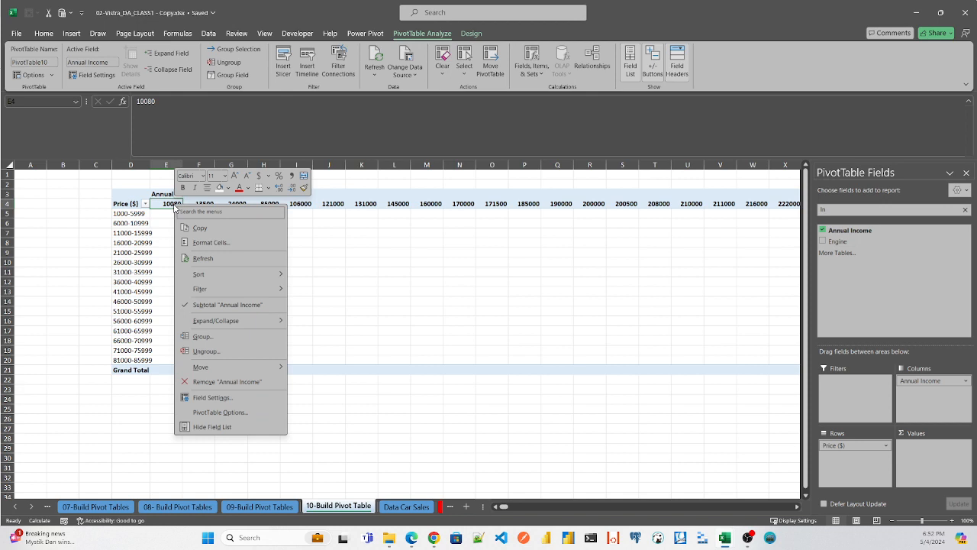
left_click(210, 340)
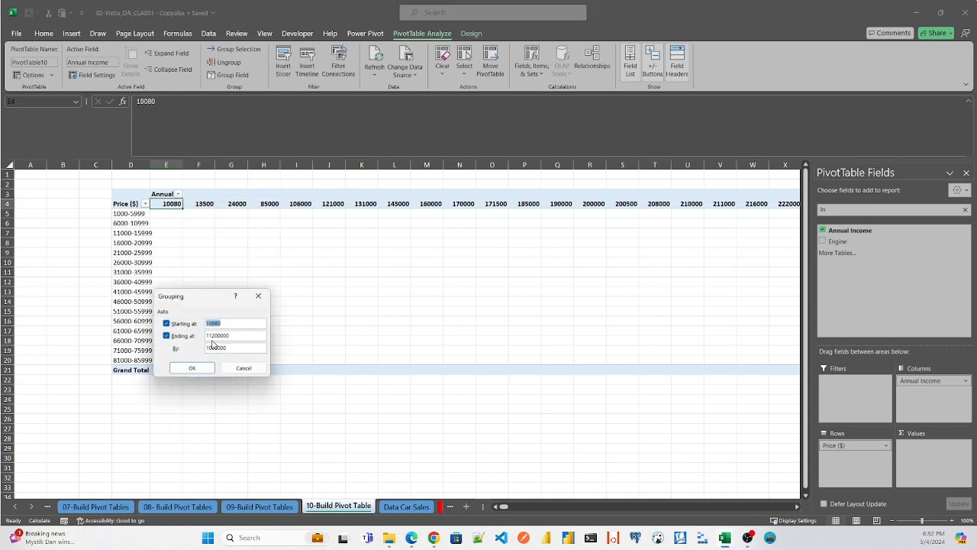
left_click(226, 324)
key("BackSpace")
type("0")
left_click(240, 336)
key("BackSpace")
key("BackSpace")
key("BackSpace")
key("BackSpace")
key("BackSpace")
key("BackSpace")
type("150")
left_click_drag(232, 347, 153, 352)
type("10")
left_click(186, 369)
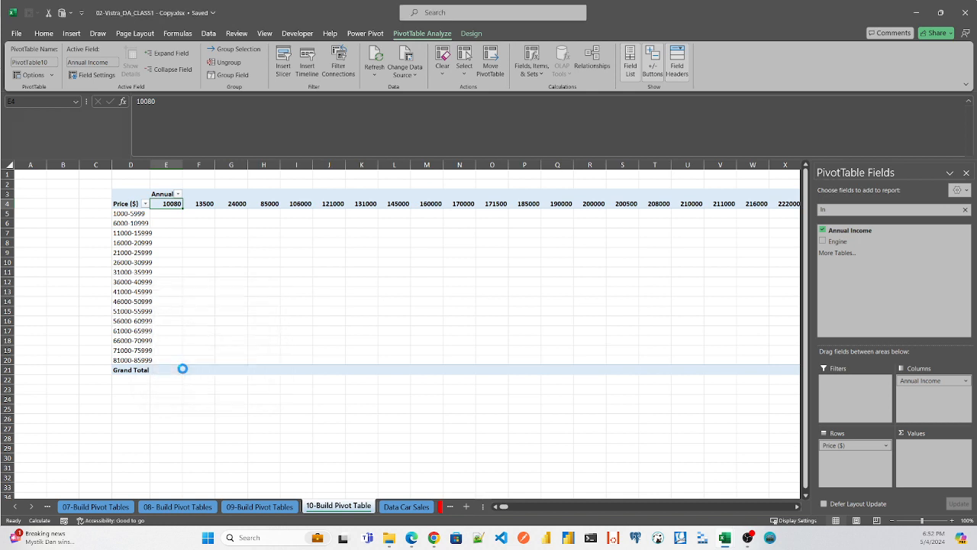
- Autofit columns E to M to the width of the income group headers
left_click(166, 165)
left_click(437, 162, "shift")
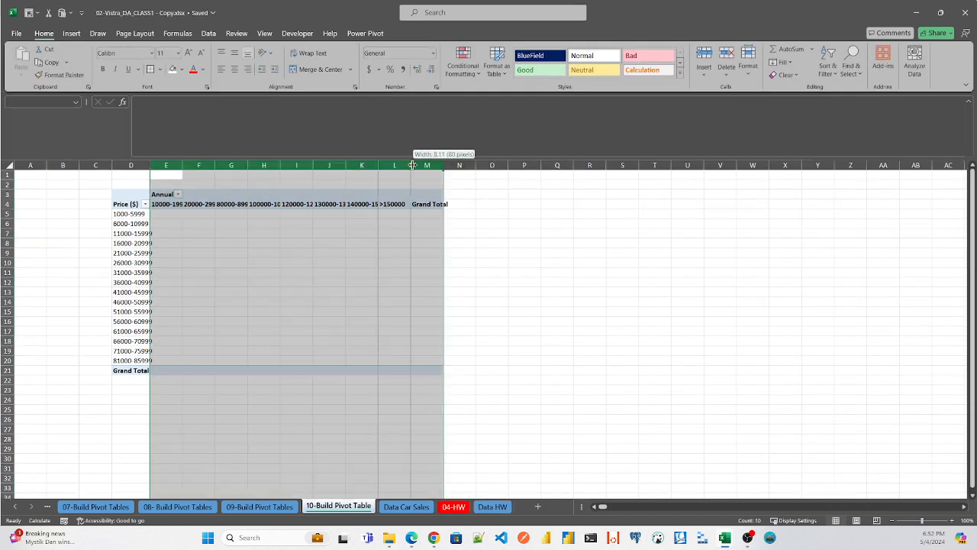
double_click(443, 165)
- Clear the field search and add Car_id to the pivot table's values as a count
left_click(173, 212)
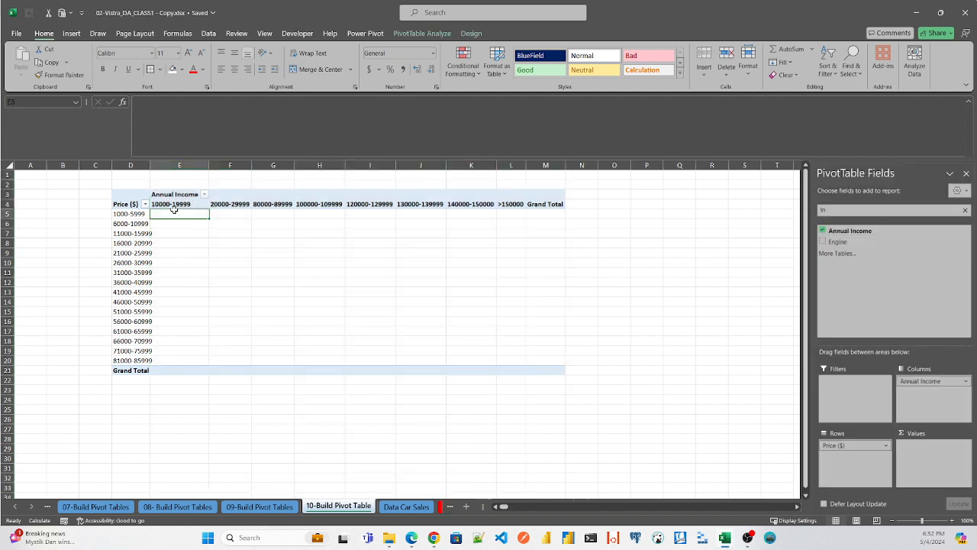
key("BackSpace")
key("BackSpace")
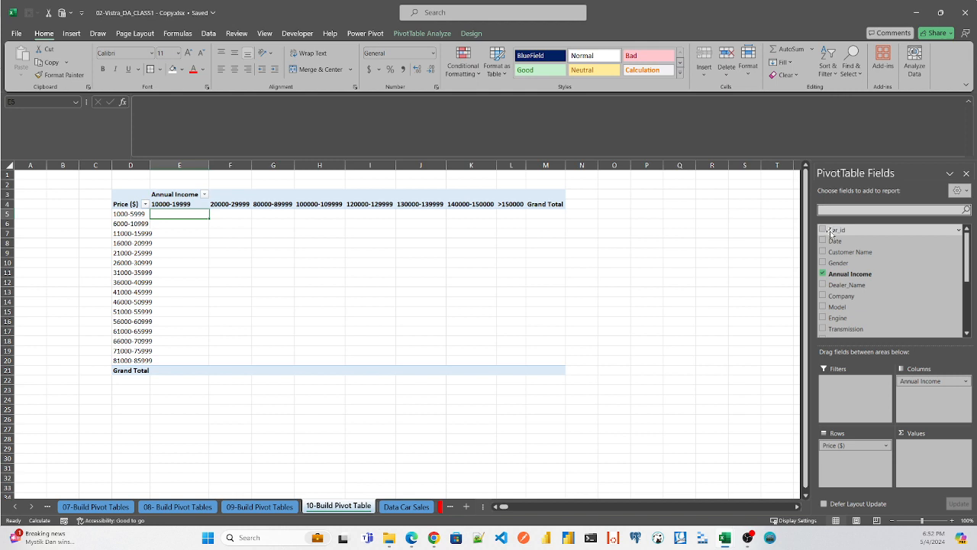
left_click_drag(831, 233, 921, 449)
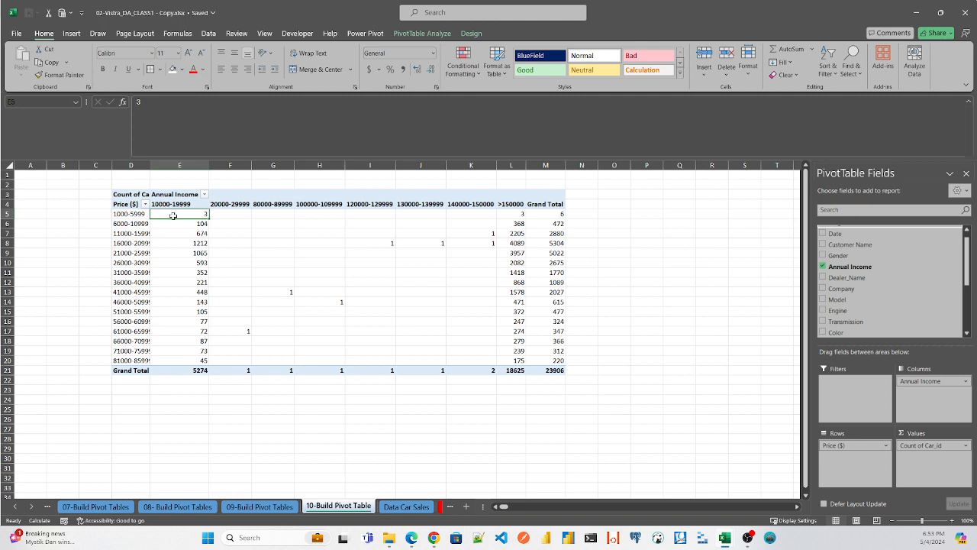
mouse_move(170, 214)
mouse_move(524, 211)
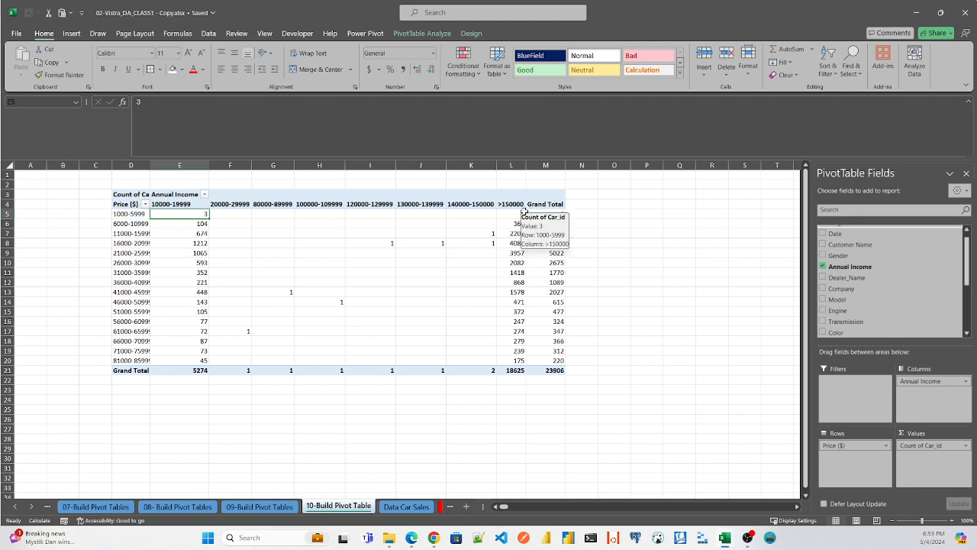